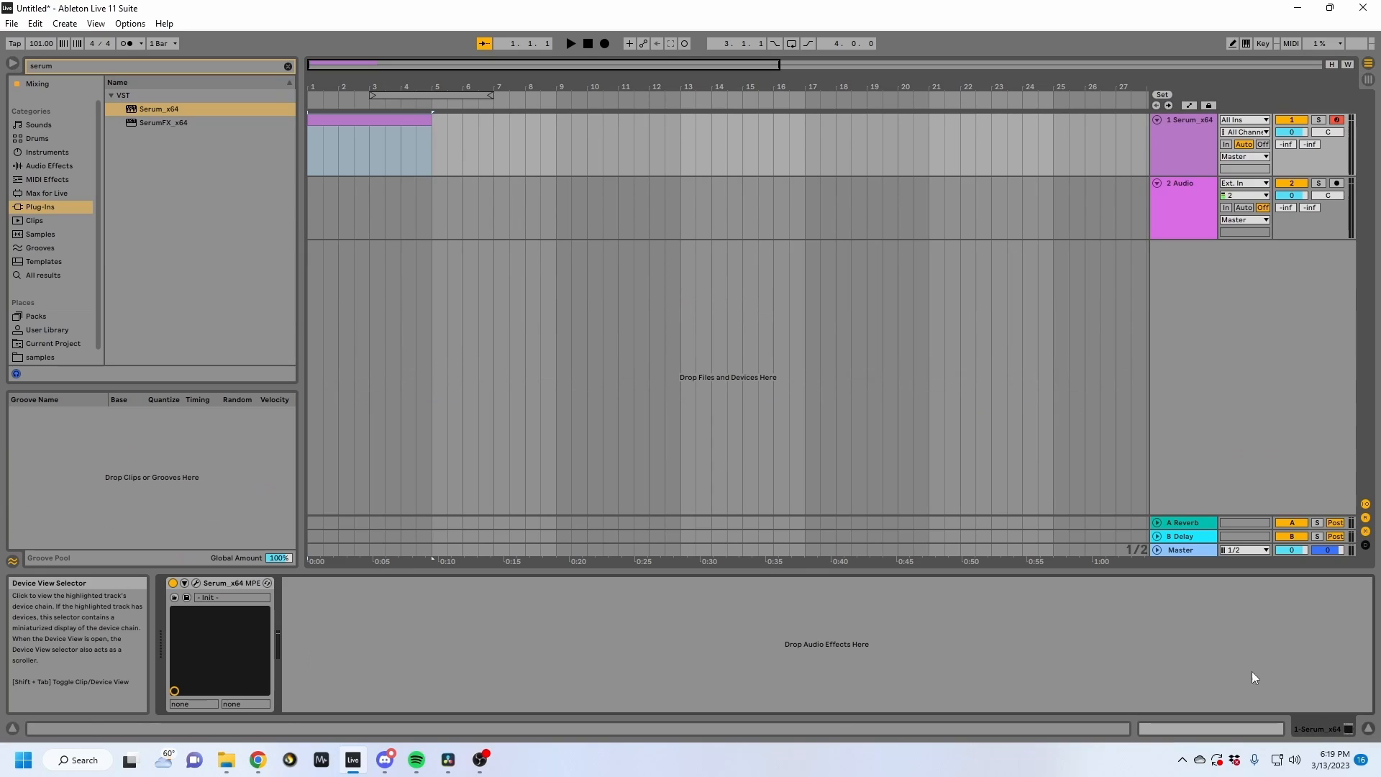
# Clear the plug-in search and select the empty four-bar MIDI clip on the Serum track.
pyautogui.moveTo(313, 87); pyautogui.dragTo(236, 78)
pyautogui.click(203, 66)
pyautogui.click(323, 131)
pyautogui.click(314, 121)
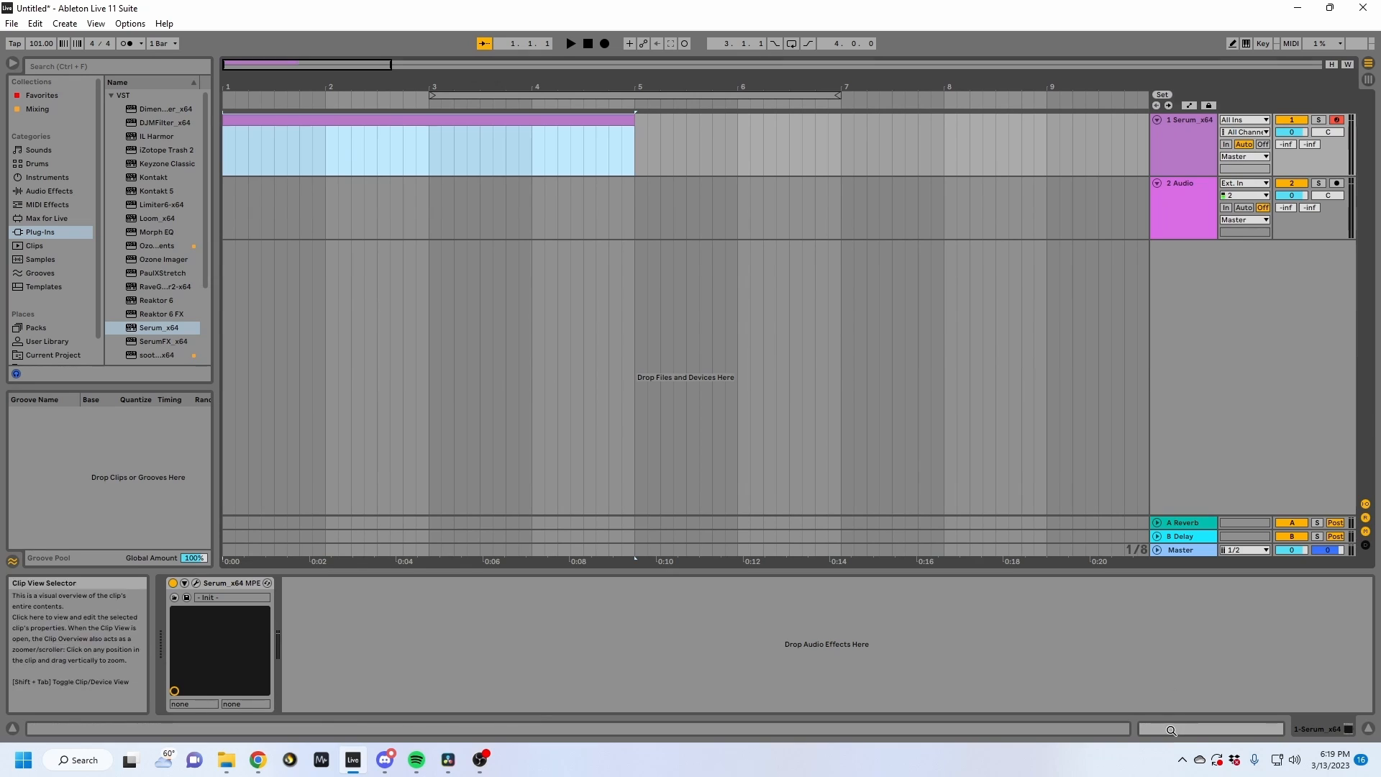
# Add a C3 note at the start of the clip and lengthen it to fill all four bars.
pyautogui.click(1210, 728)
pyautogui.scroll(-2, 376, 596)
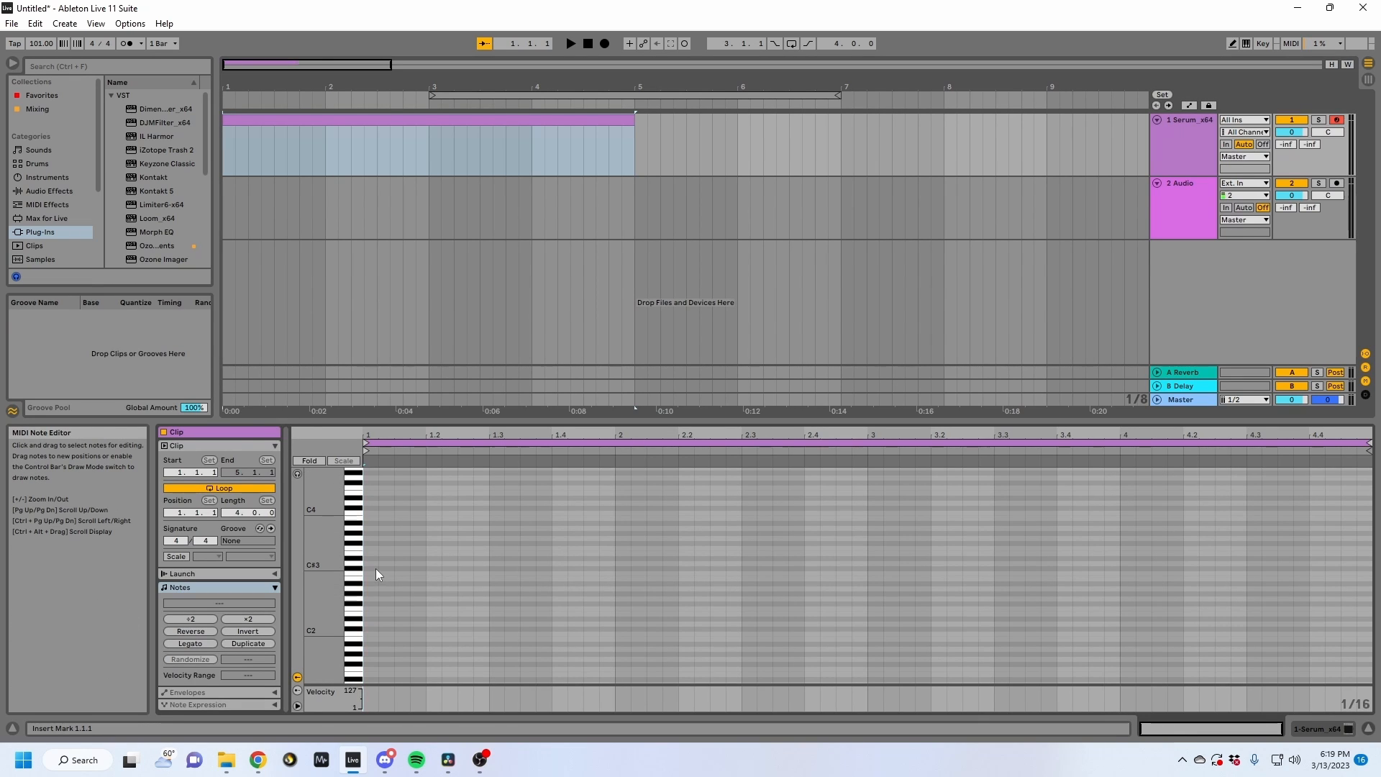
pyautogui.doubleClick(370, 572)
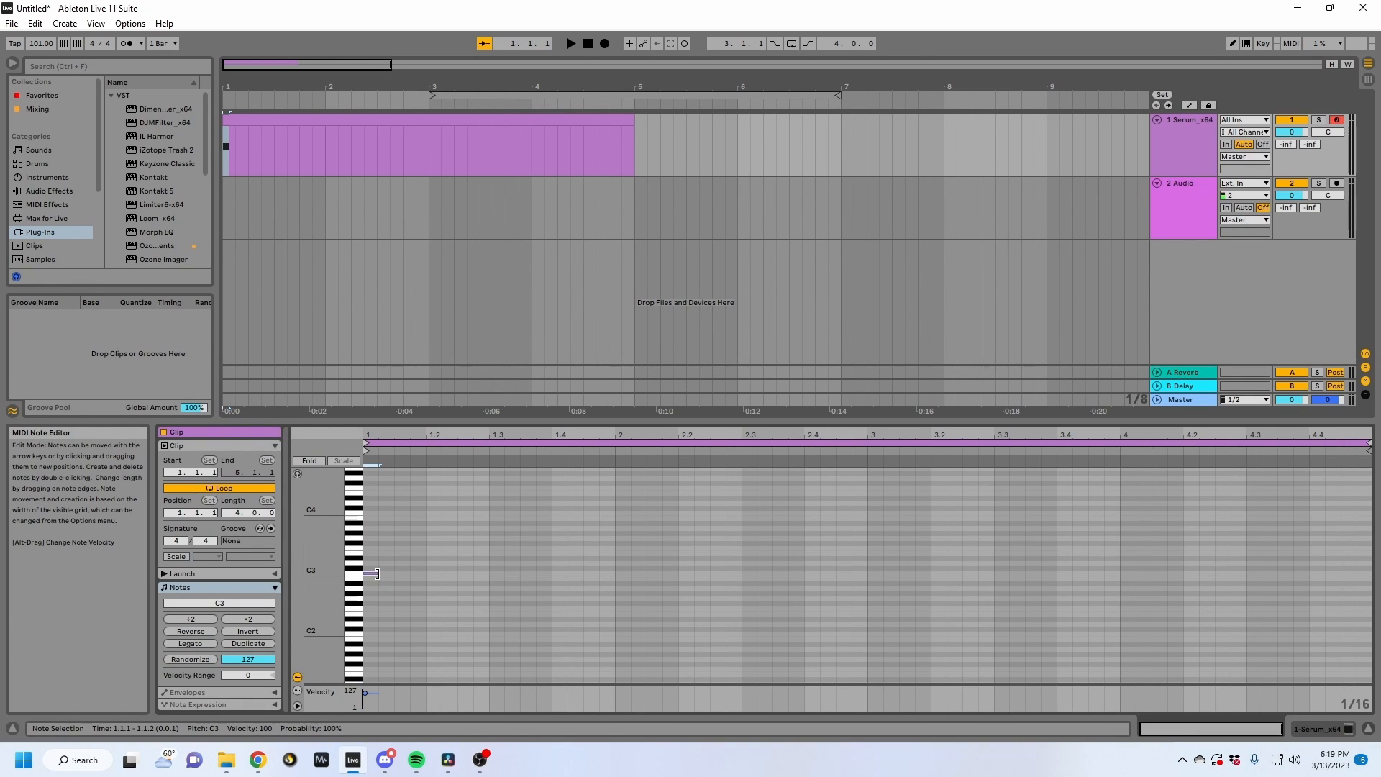
pyautogui.moveTo(377, 573); pyautogui.dragTo(867, 573)
pyautogui.moveTo(1068, 587); pyautogui.dragTo(1335, 594)
pyautogui.click(1326, 726)
# Open the Serum plug-in window on the first track.
pyautogui.click(1195, 149)
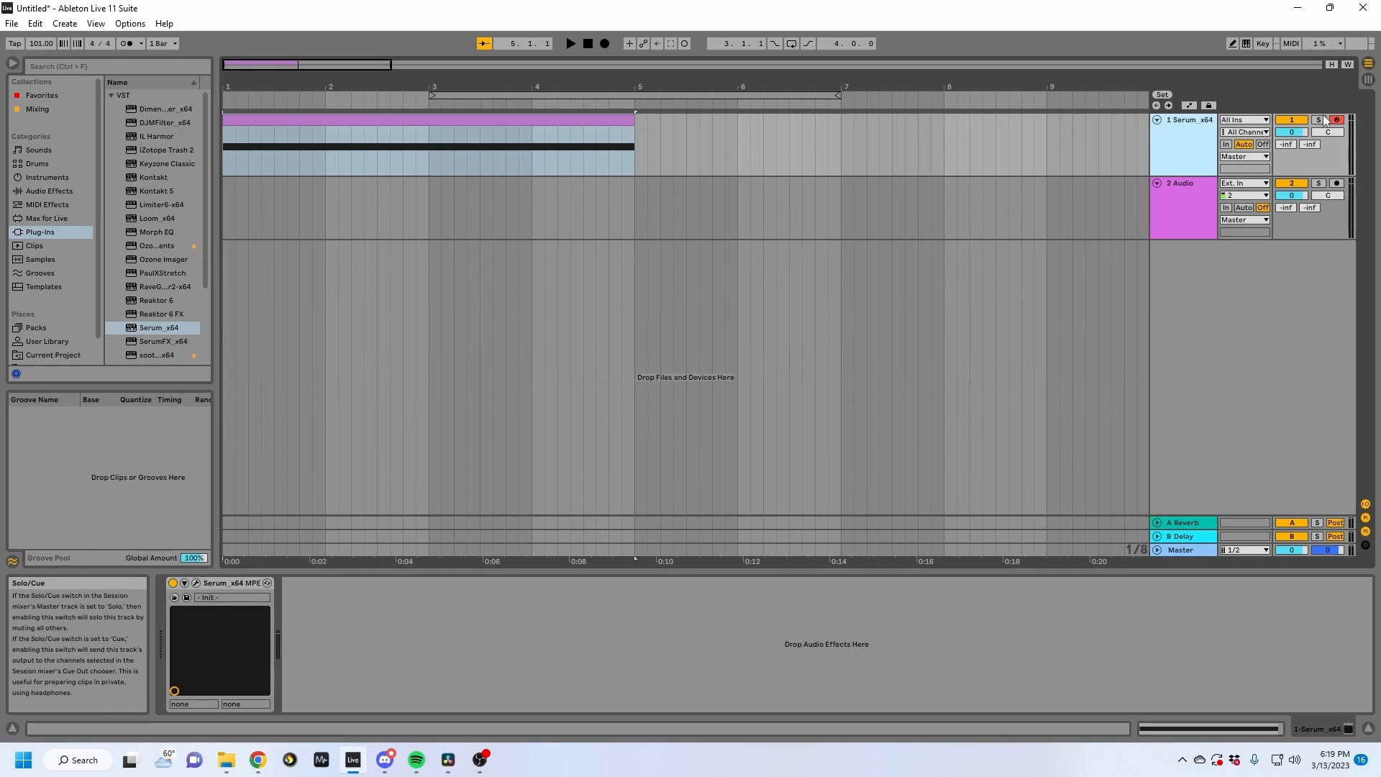
pyautogui.click(245, 121)
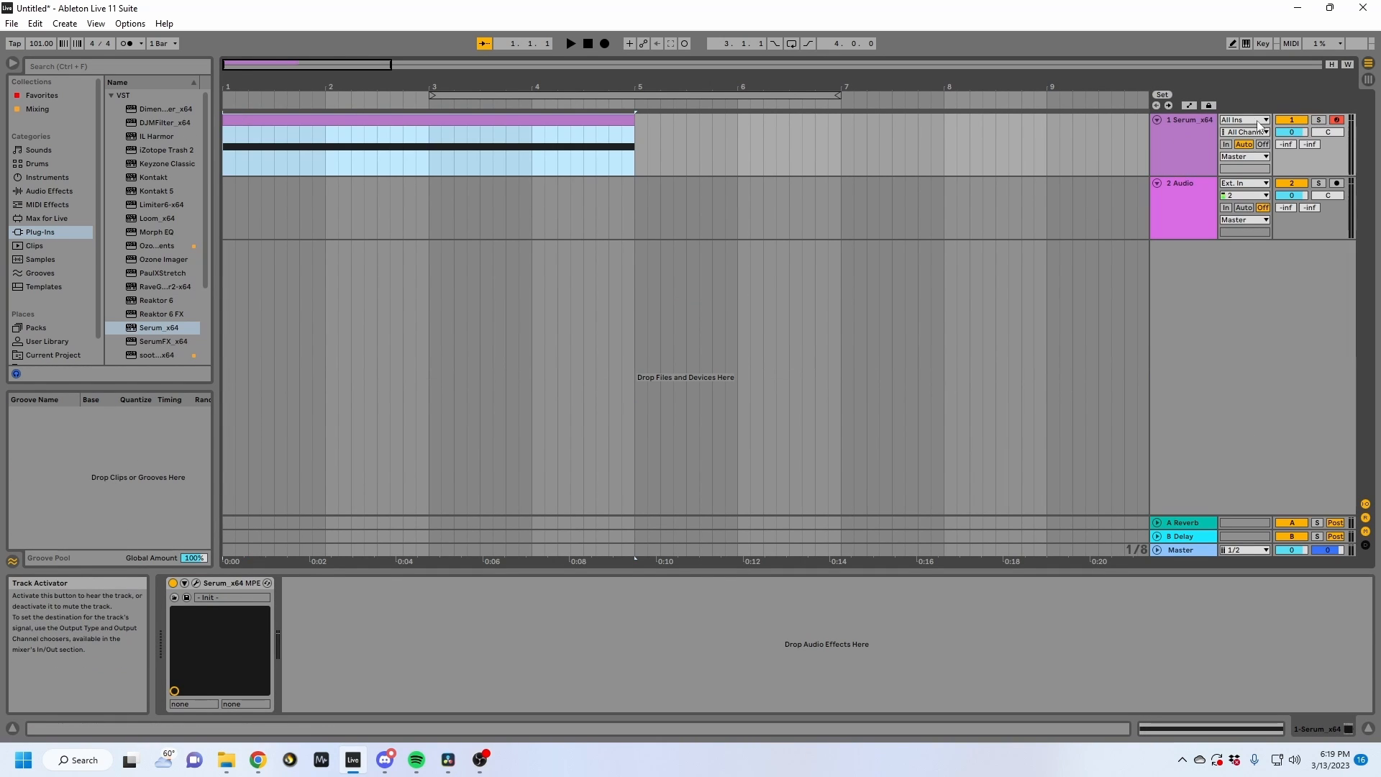
pyautogui.click(1190, 140)
pyautogui.click(196, 582)
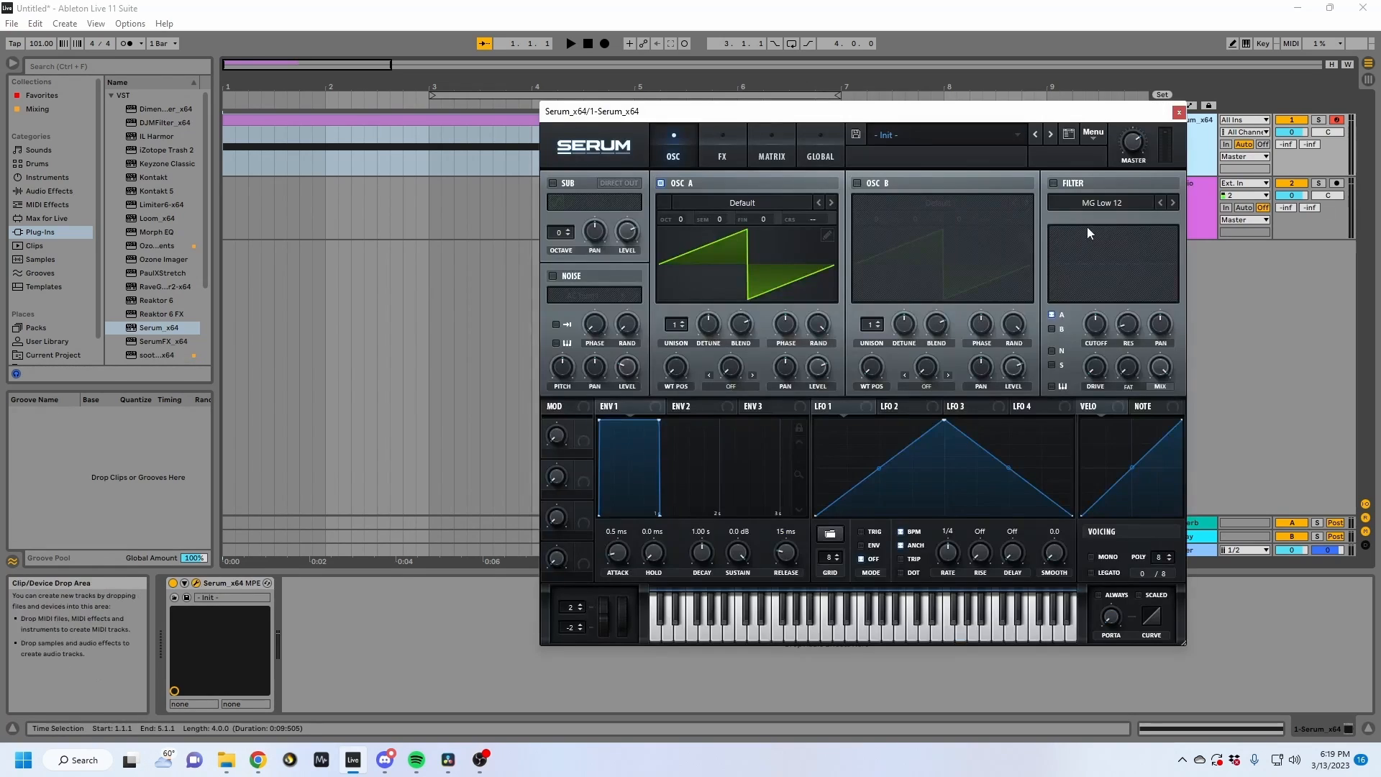
# Try out oscillator A's coarse pitch control in Serum and reset it.
pyautogui.moveTo(808, 219); pyautogui.dragTo(845, 151)
pyautogui.moveTo(827, 217); pyautogui.dragTo(813, 226)
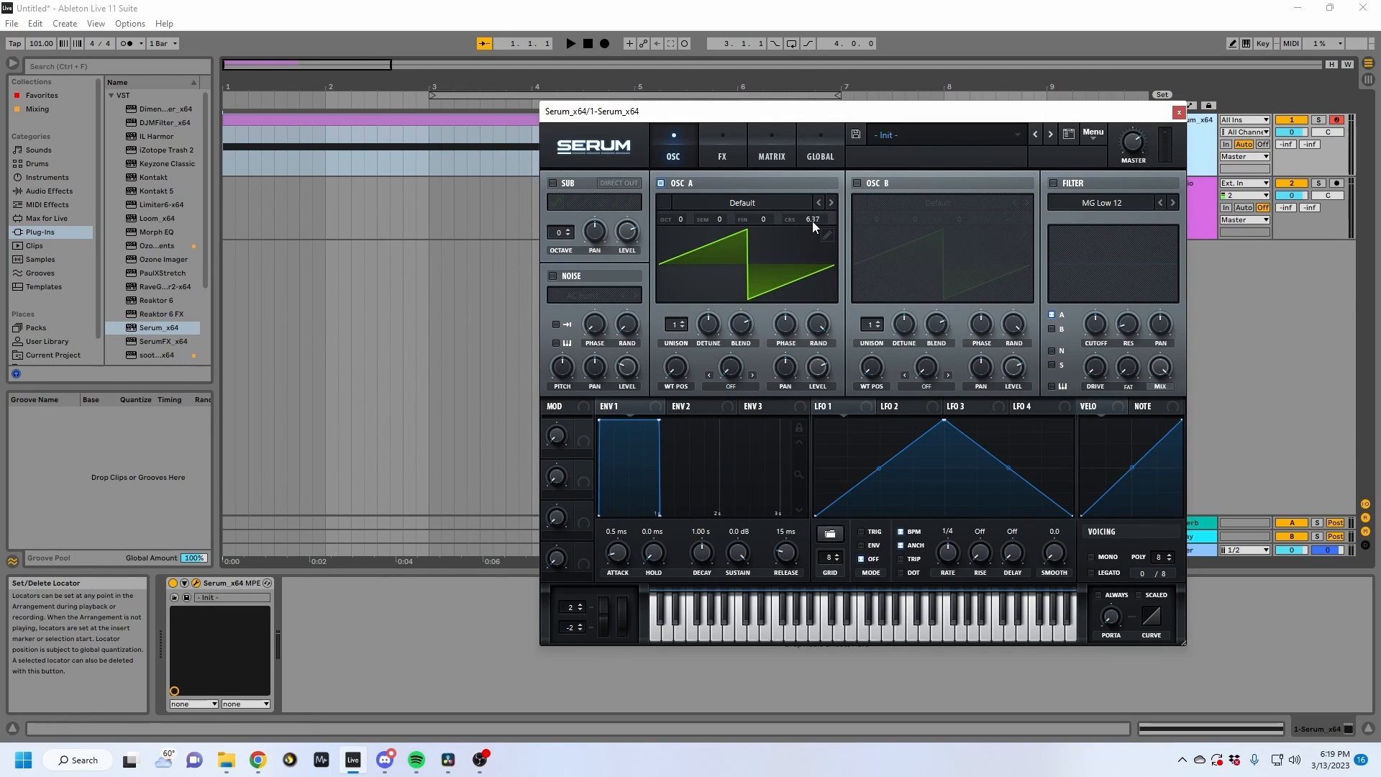
pyautogui.press('Return')
# Play the clip to hear the held note with Serum's initial sound.
pyautogui.click(1288, 121)
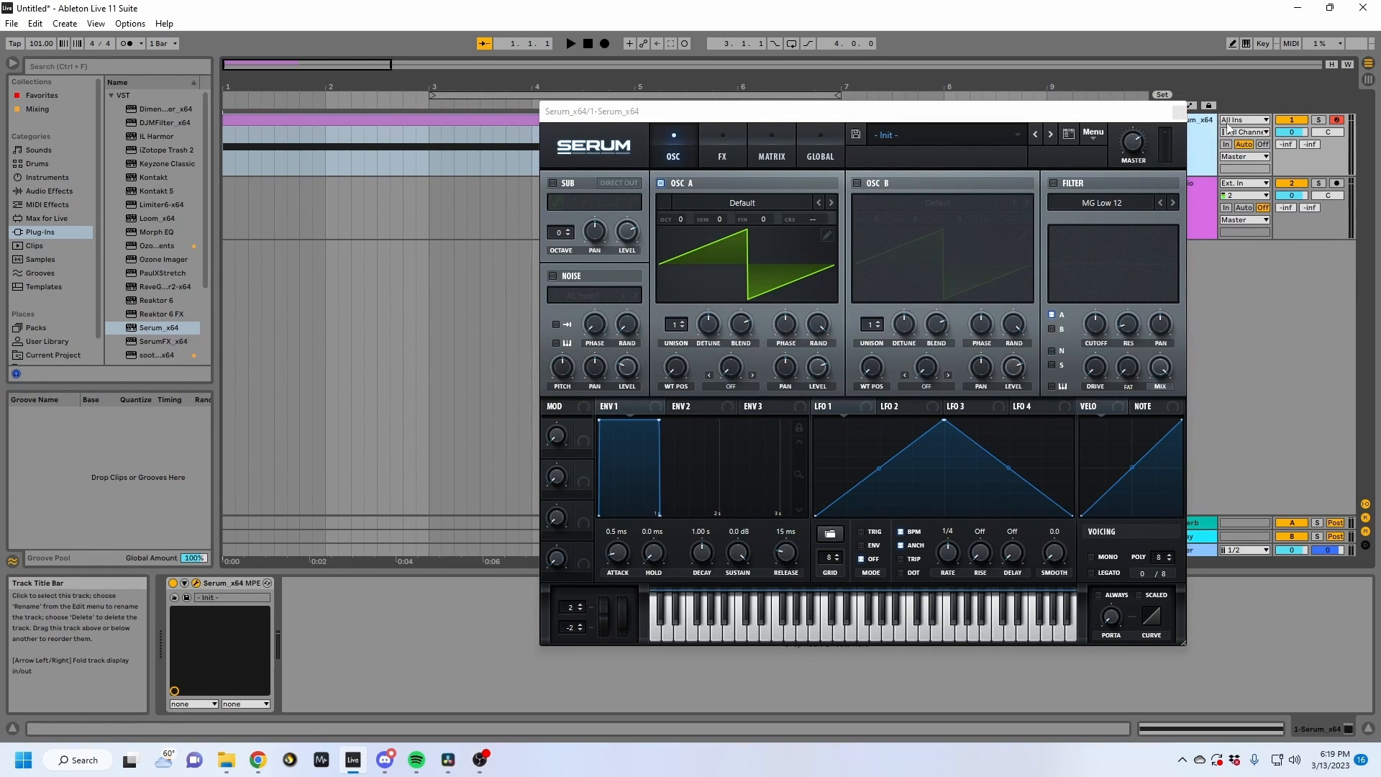
pyautogui.click(1315, 121)
pyautogui.press('space')
pyautogui.press('space')
pyautogui.click(1315, 121)
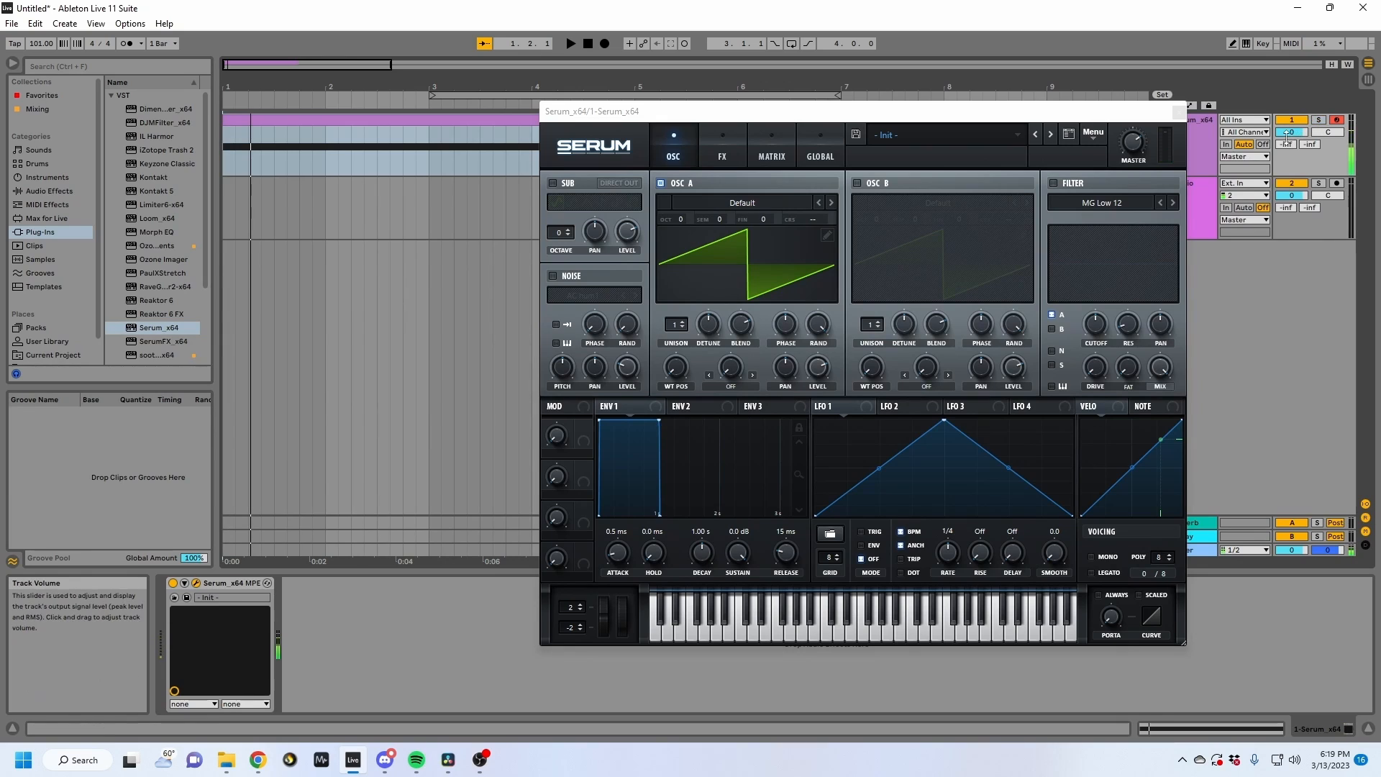
# Make the Serum track taller and set oscillator A's octave to -1, closing the plug-in window.
pyautogui.moveTo(1287, 177); pyautogui.dragTo(1281, 214)
pyautogui.click(680, 218)
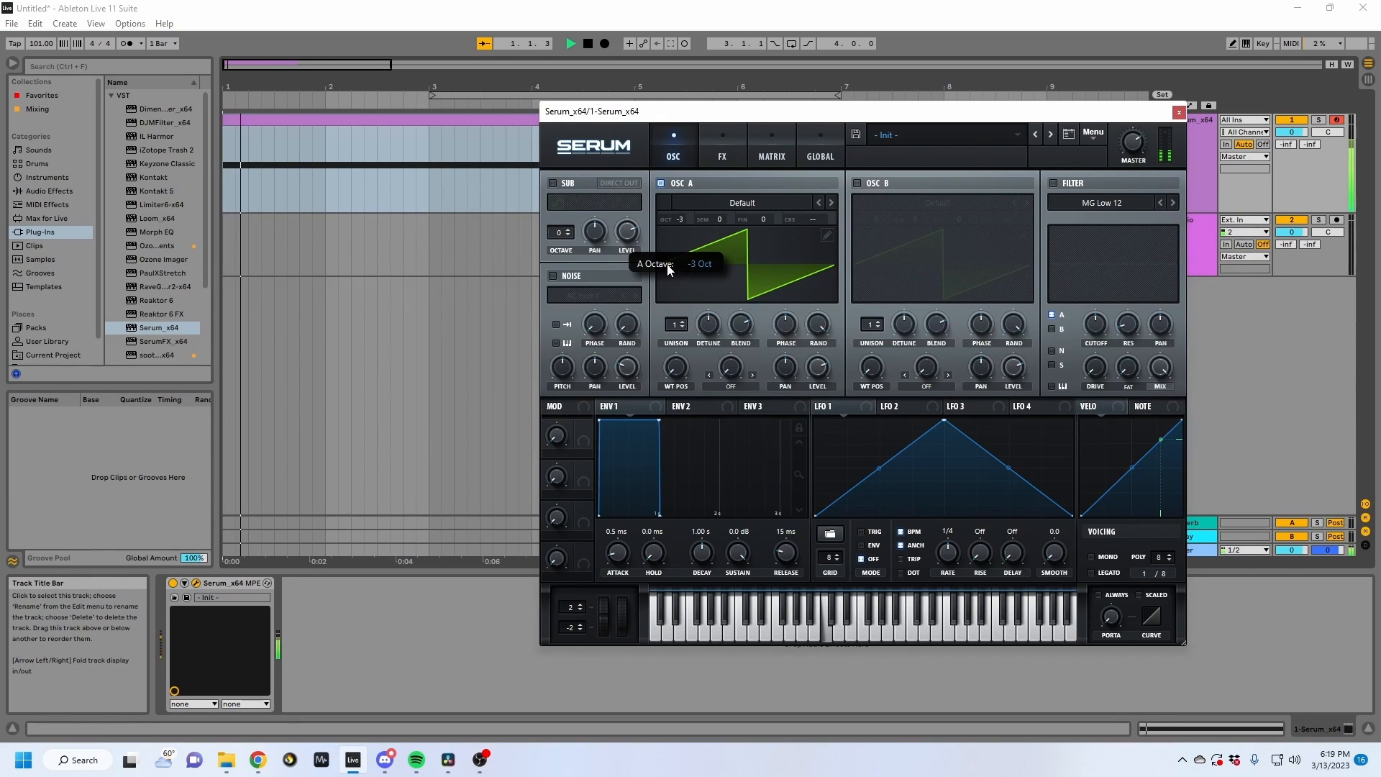
pyautogui.click(1179, 113)
pyautogui.click(75, 66)
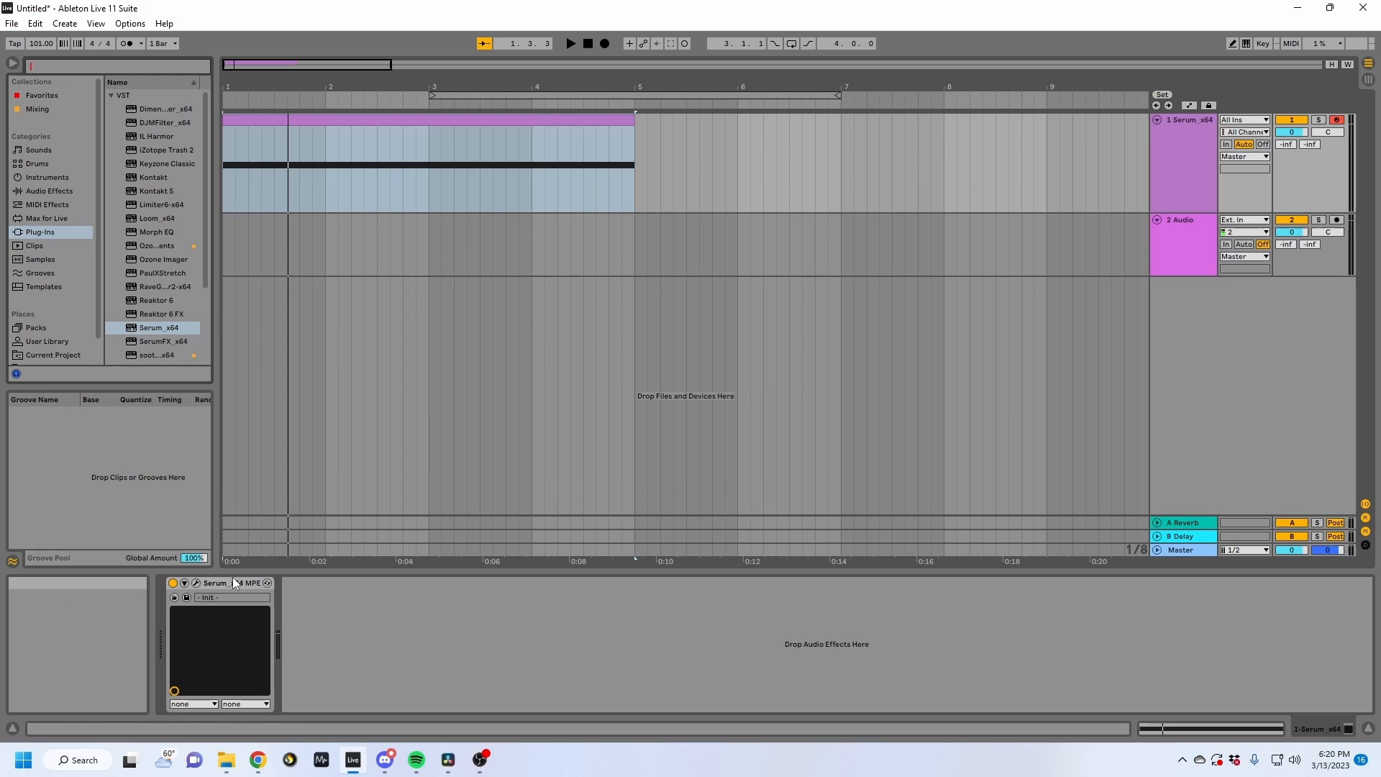
# Add oscillator A's coarse pitch to the Serum device's configurable parameters and return its slider to the neutral position.
pyautogui.click(196, 582)
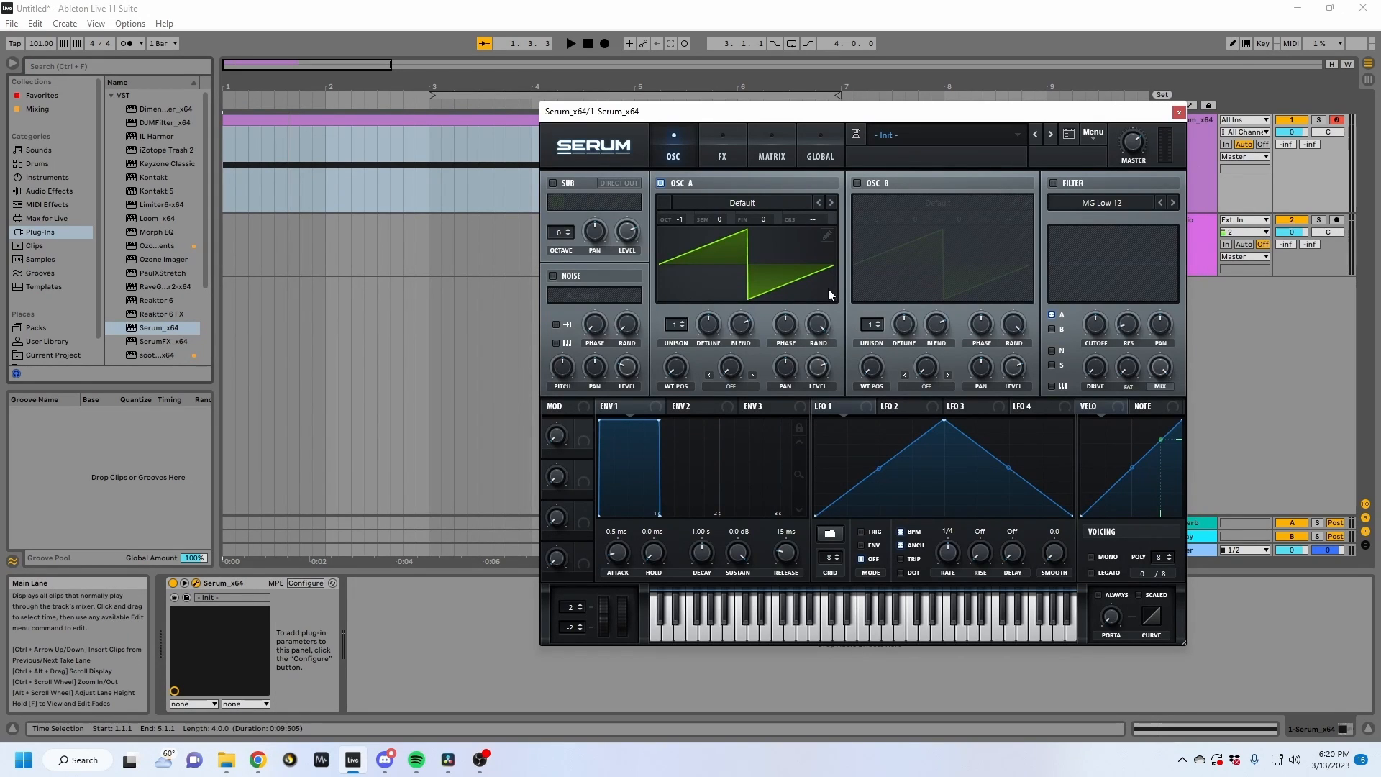
pyautogui.moveTo(810, 223); pyautogui.dragTo(805, 245)
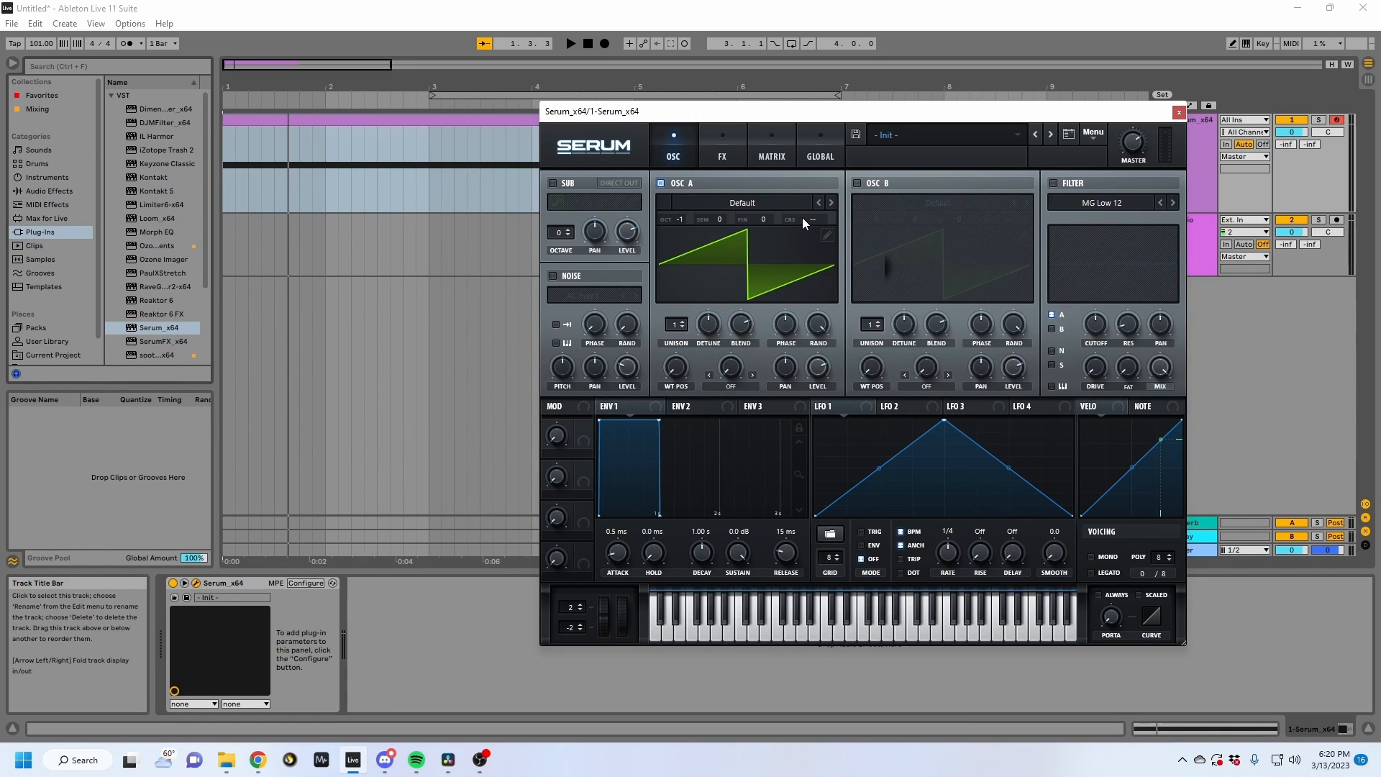
pyautogui.click(305, 583)
pyautogui.moveTo(796, 224); pyautogui.dragTo(817, 197)
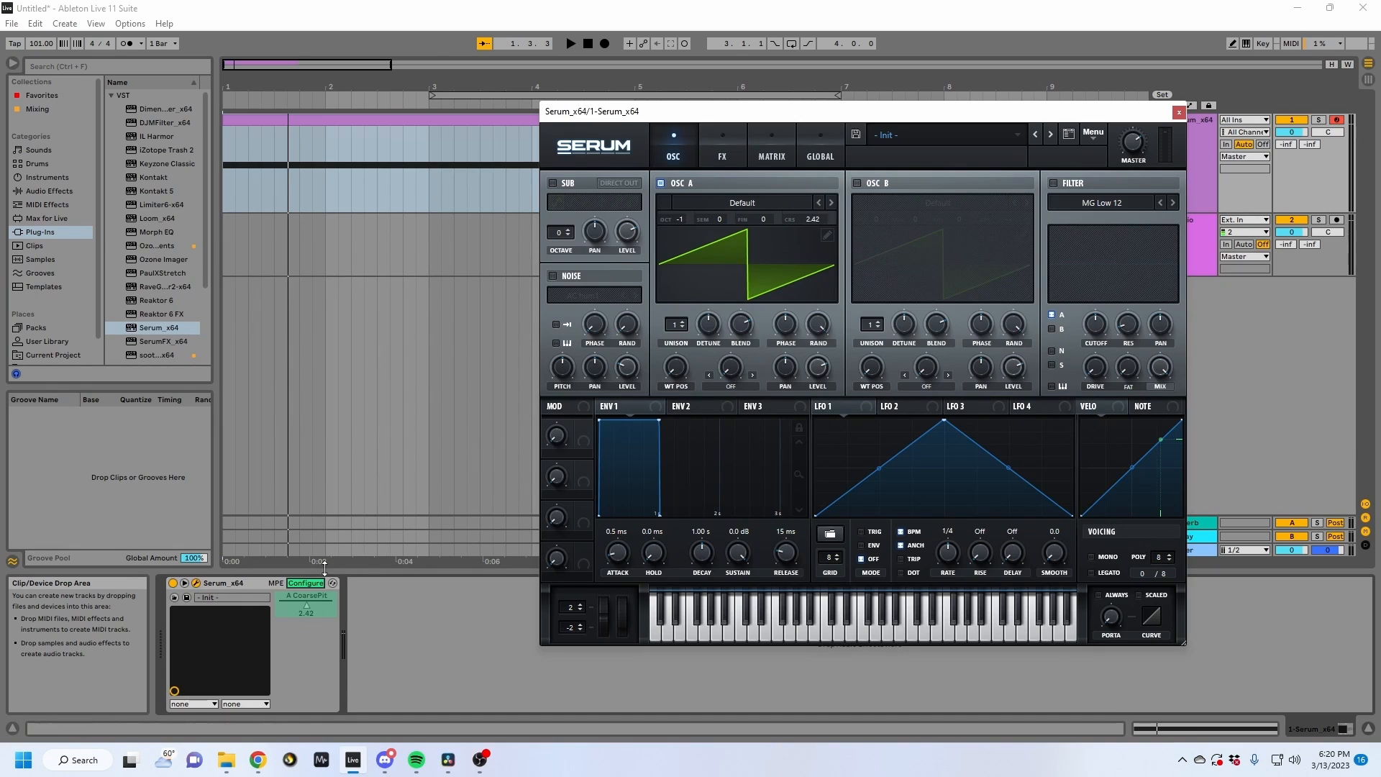
pyautogui.click(305, 582)
pyautogui.moveTo(311, 606); pyautogui.dragTo(311, 591)
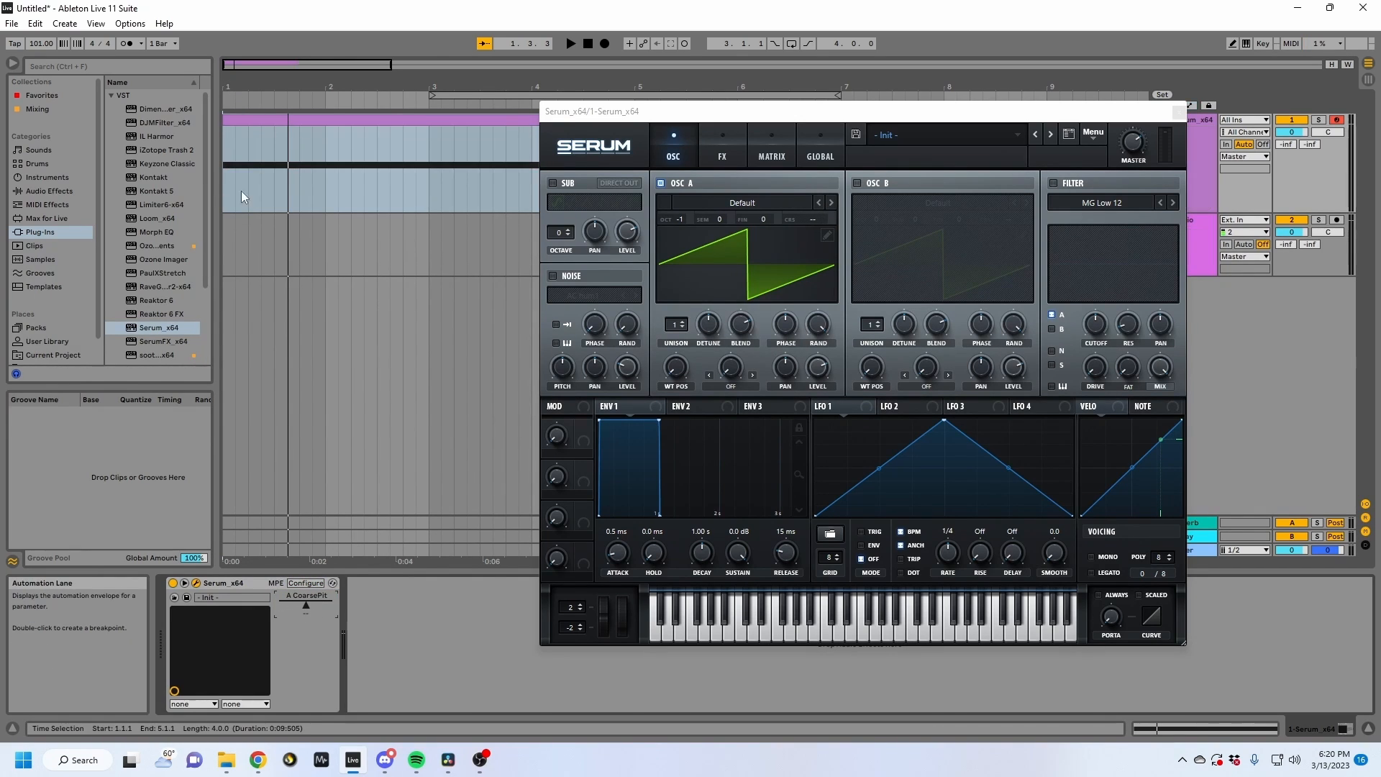
# Find Auto Filter among the audio effects, add it after Serum, and duplicate it.
pyautogui.click(59, 189)
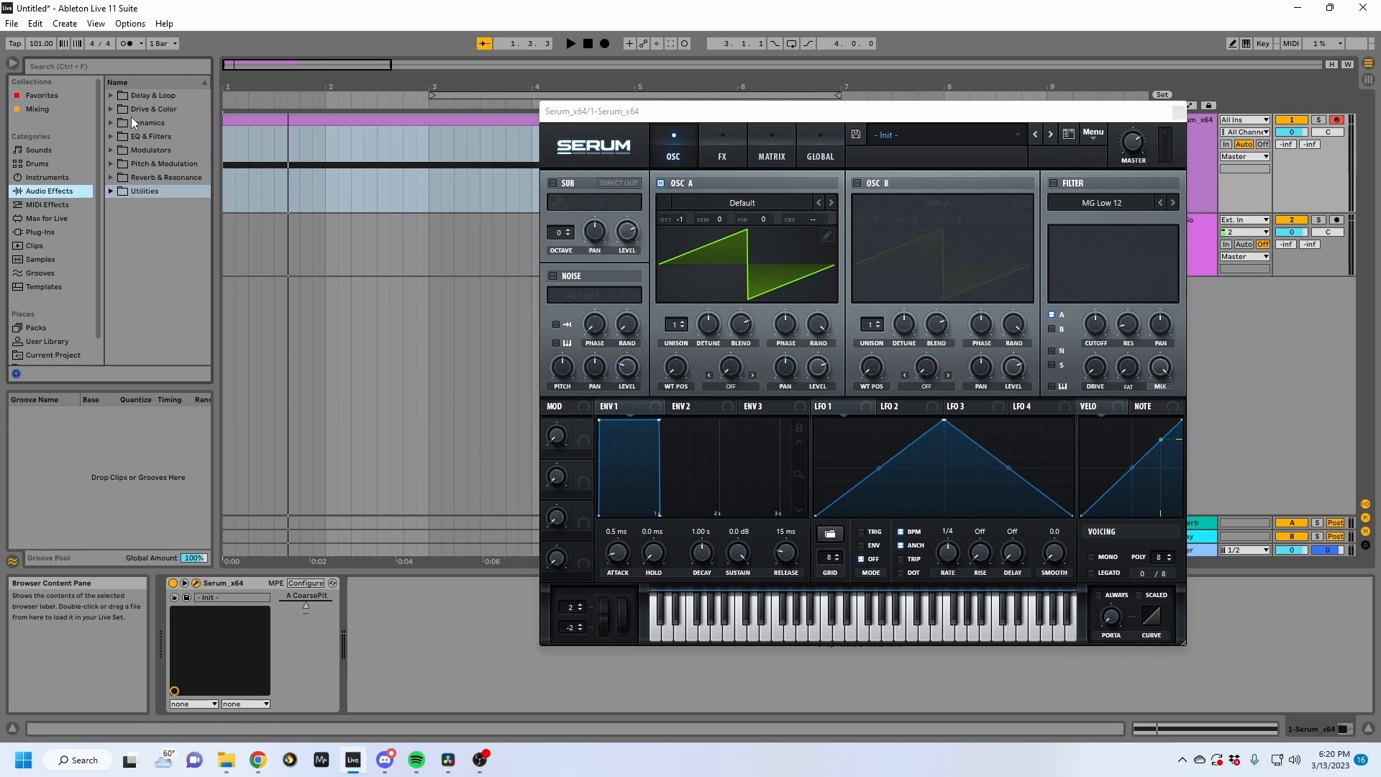
pyautogui.click(115, 71)
pyautogui.write('auto filt')
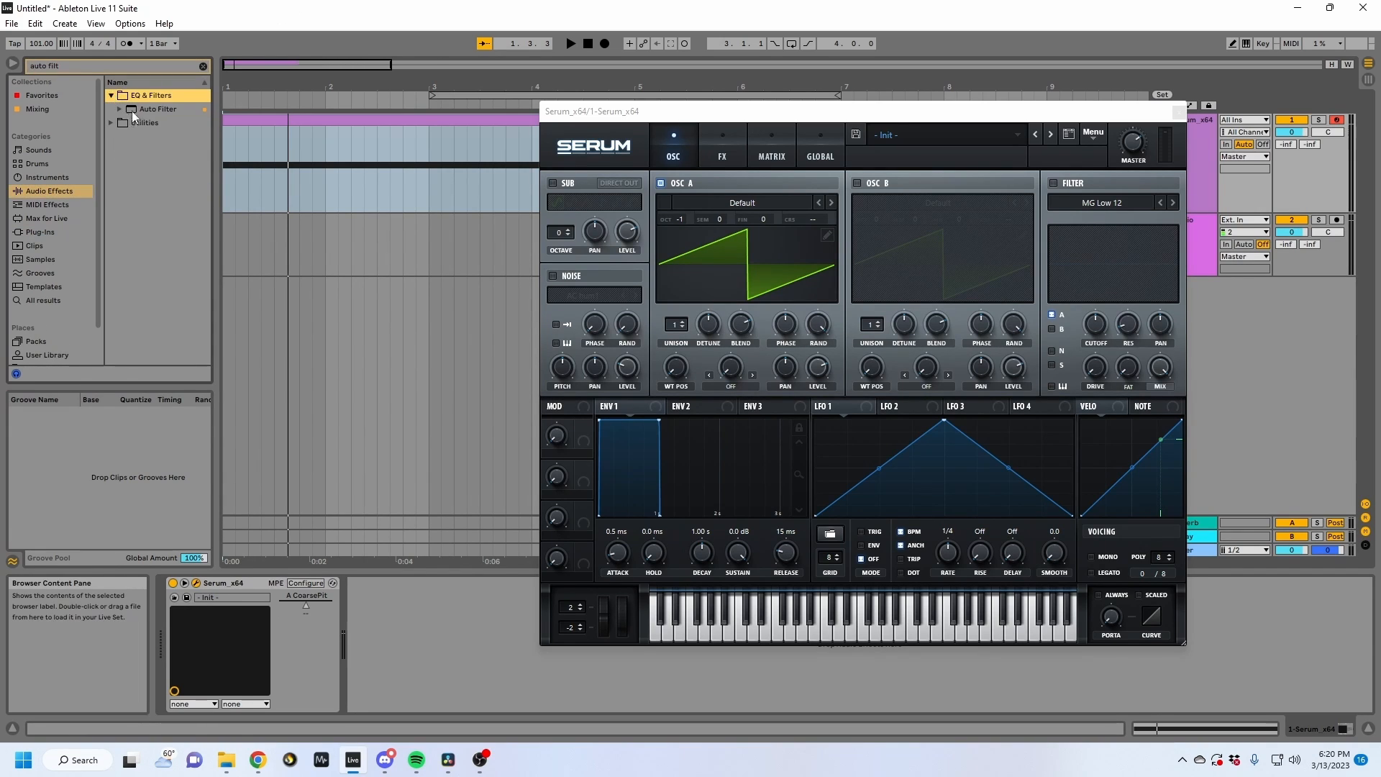
pyautogui.doubleClick(132, 111)
pyautogui.click(420, 578)
pyautogui.hotkey('ctrl', 'd')
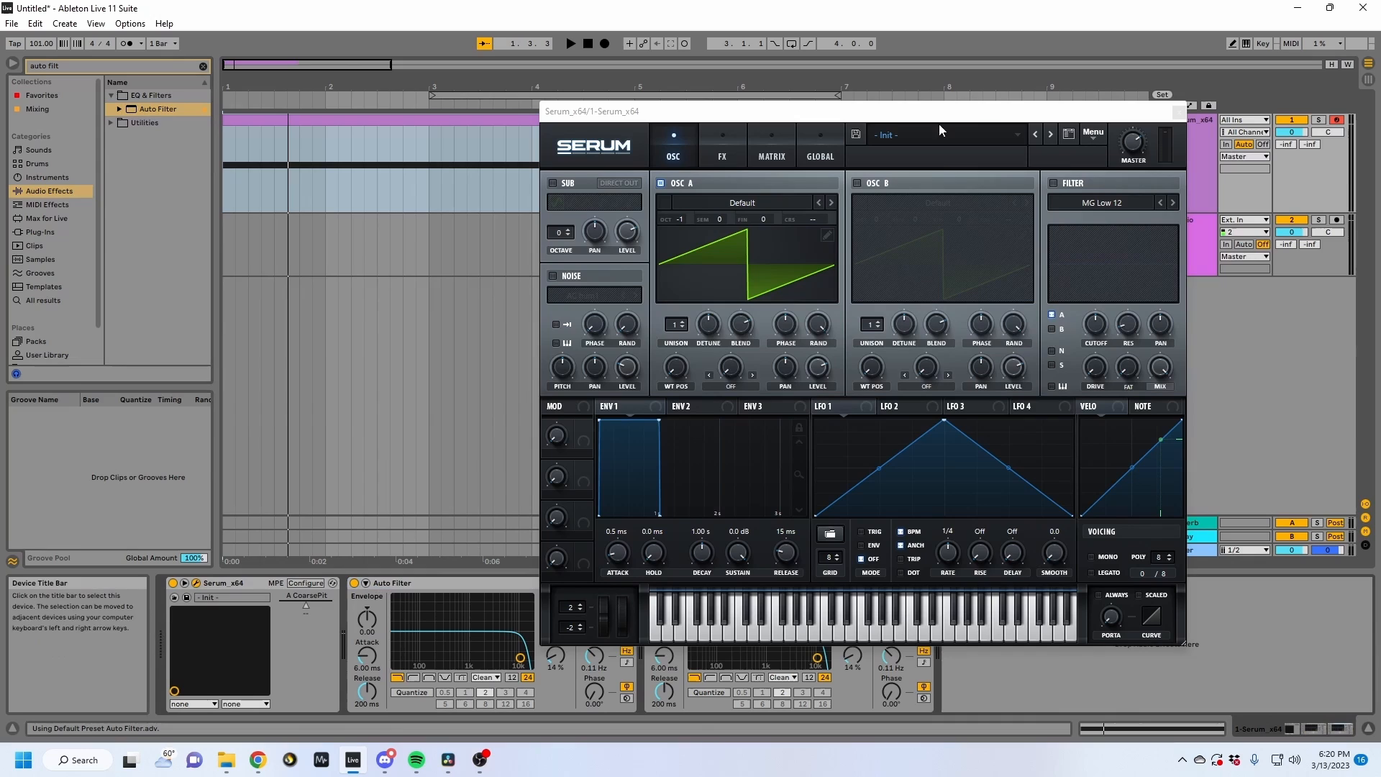
# Group the first Auto Filter into an Audio Effect Rack with its chain list shown, and delete the duplicate filter outside it.
pyautogui.click(1180, 111)
pyautogui.click(437, 667)
pyautogui.hotkey('ctrl', 'g')
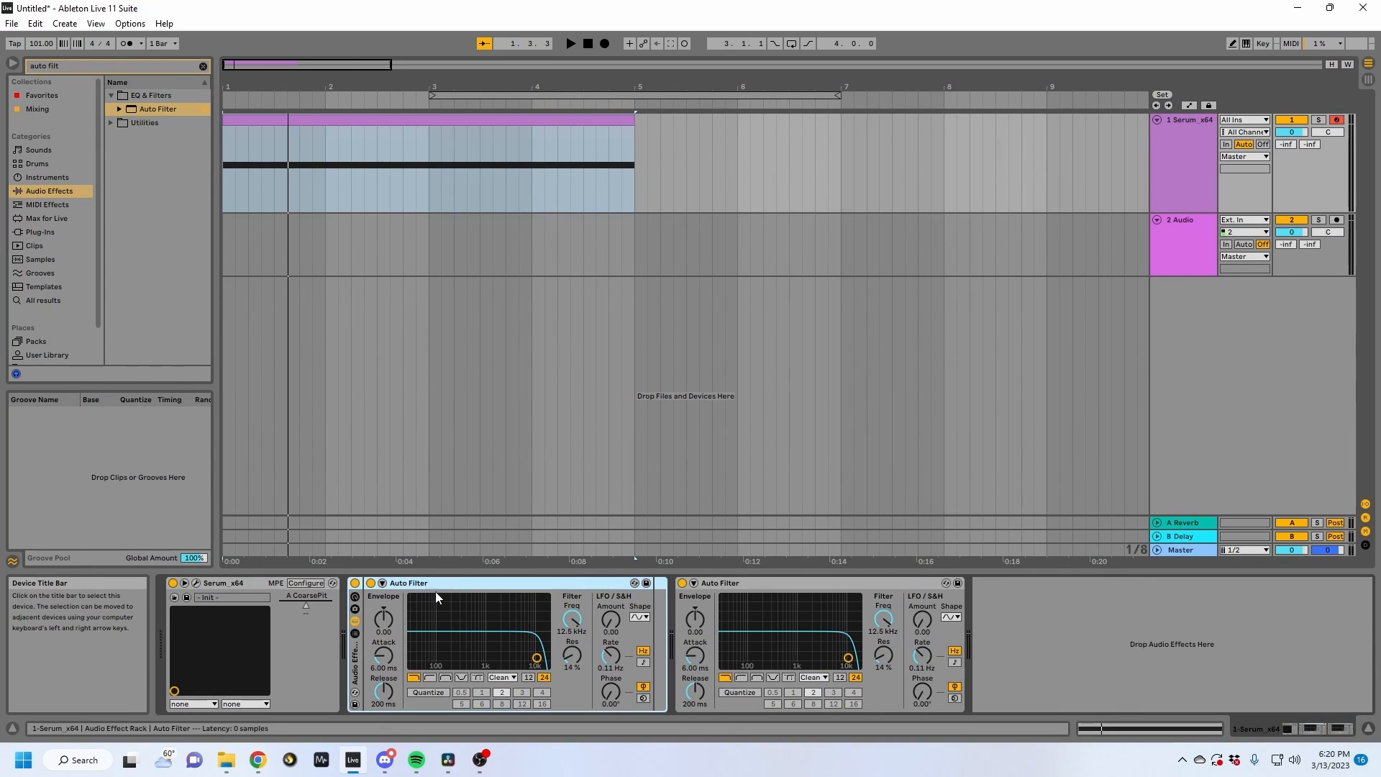
pyautogui.click(355, 633)
pyautogui.click(888, 583)
pyautogui.press('Delete')
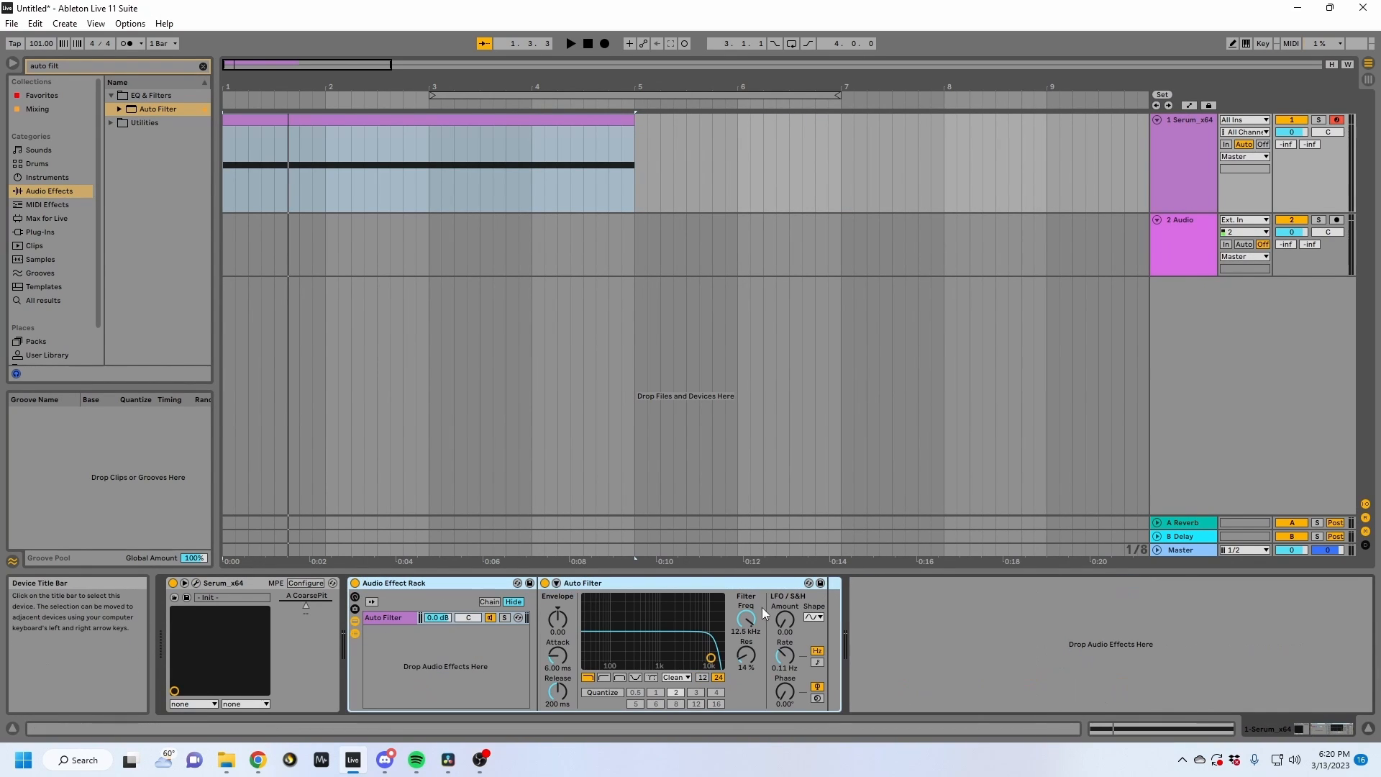
# Duplicate the Auto Filter chain in the rack, and set the copy's filter to band-pass with a lower cutoff frequency.
pyautogui.click(400, 618)
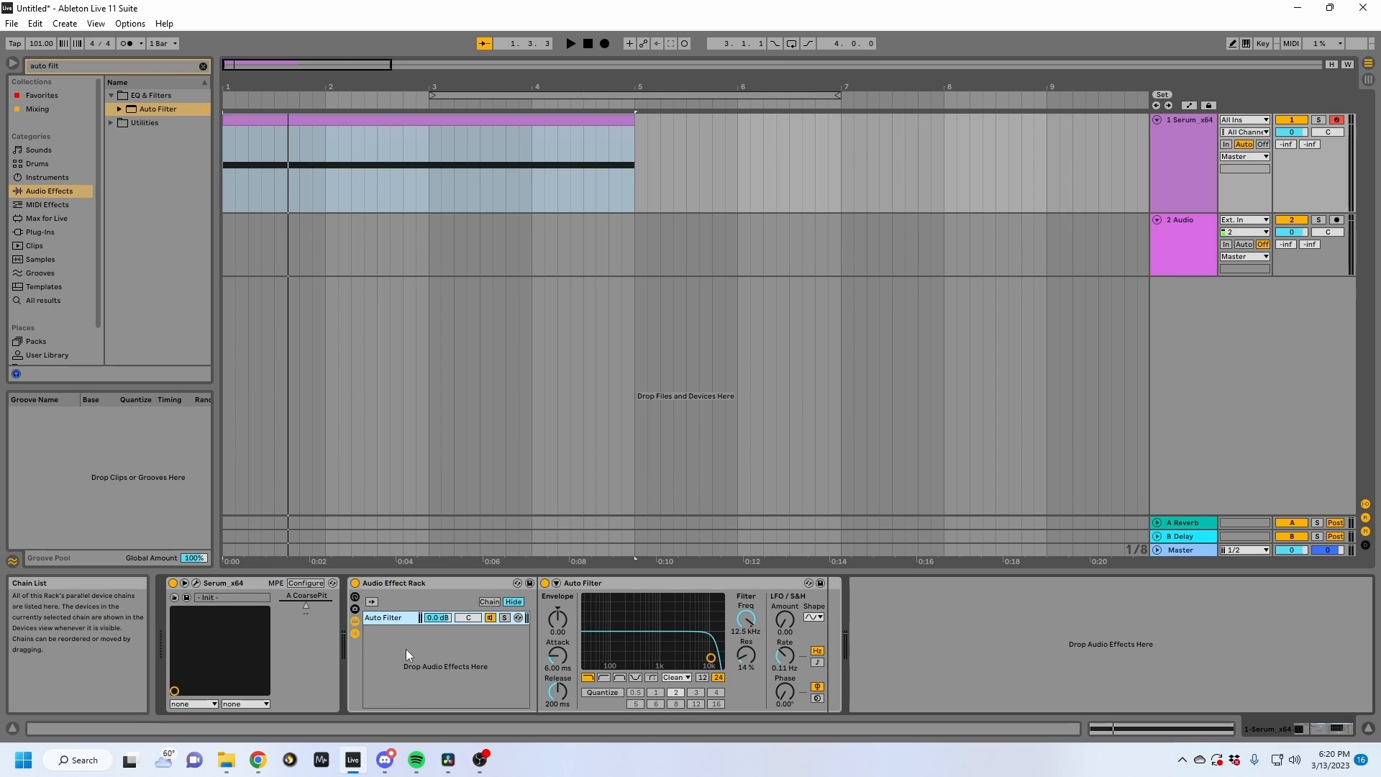
pyautogui.hotkey('ctrl', 'd')
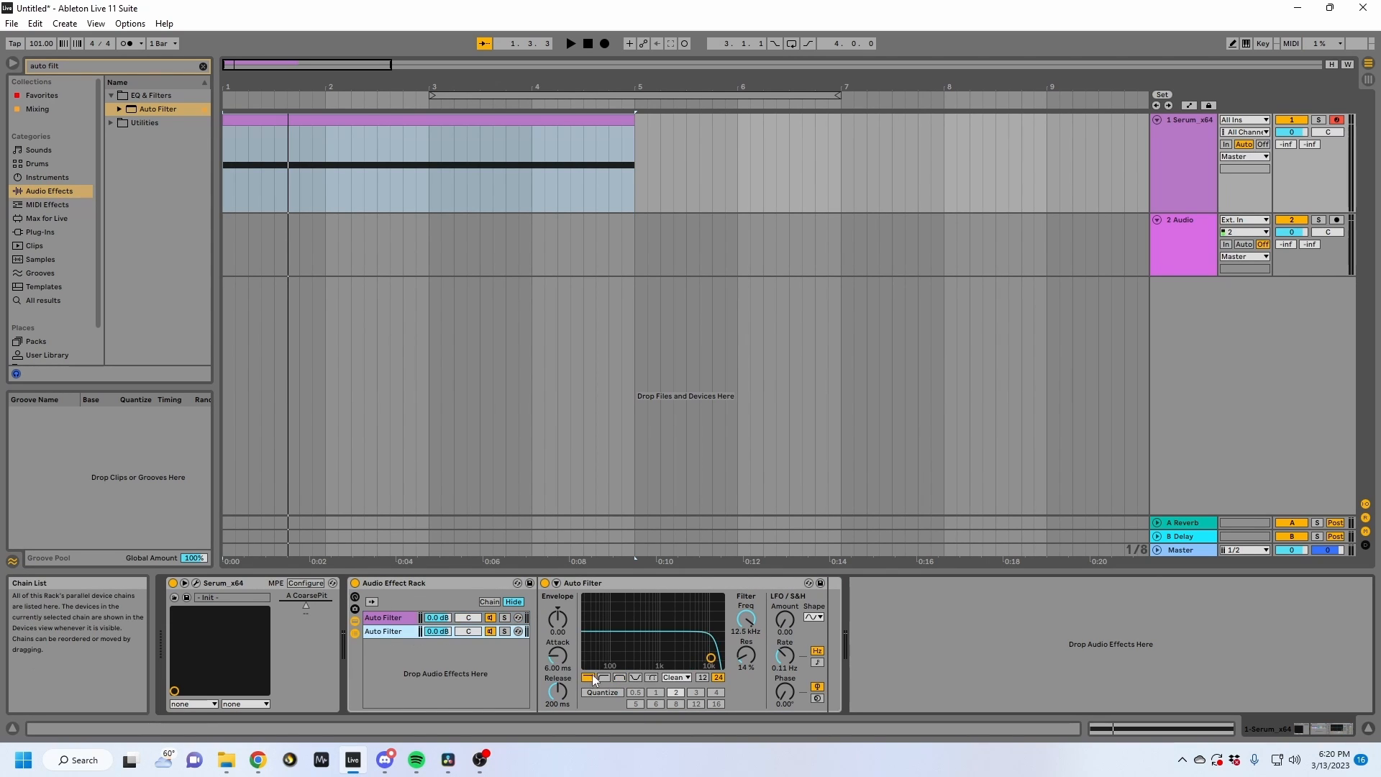
pyautogui.click(623, 674)
pyautogui.moveTo(747, 620); pyautogui.dragTo(746, 661)
# Set the first chain's Auto Filter to band-pass with its cutoff at 647 Hz, checking it by playback.
pyautogui.press('space')
pyautogui.press('space')
pyautogui.click(383, 617)
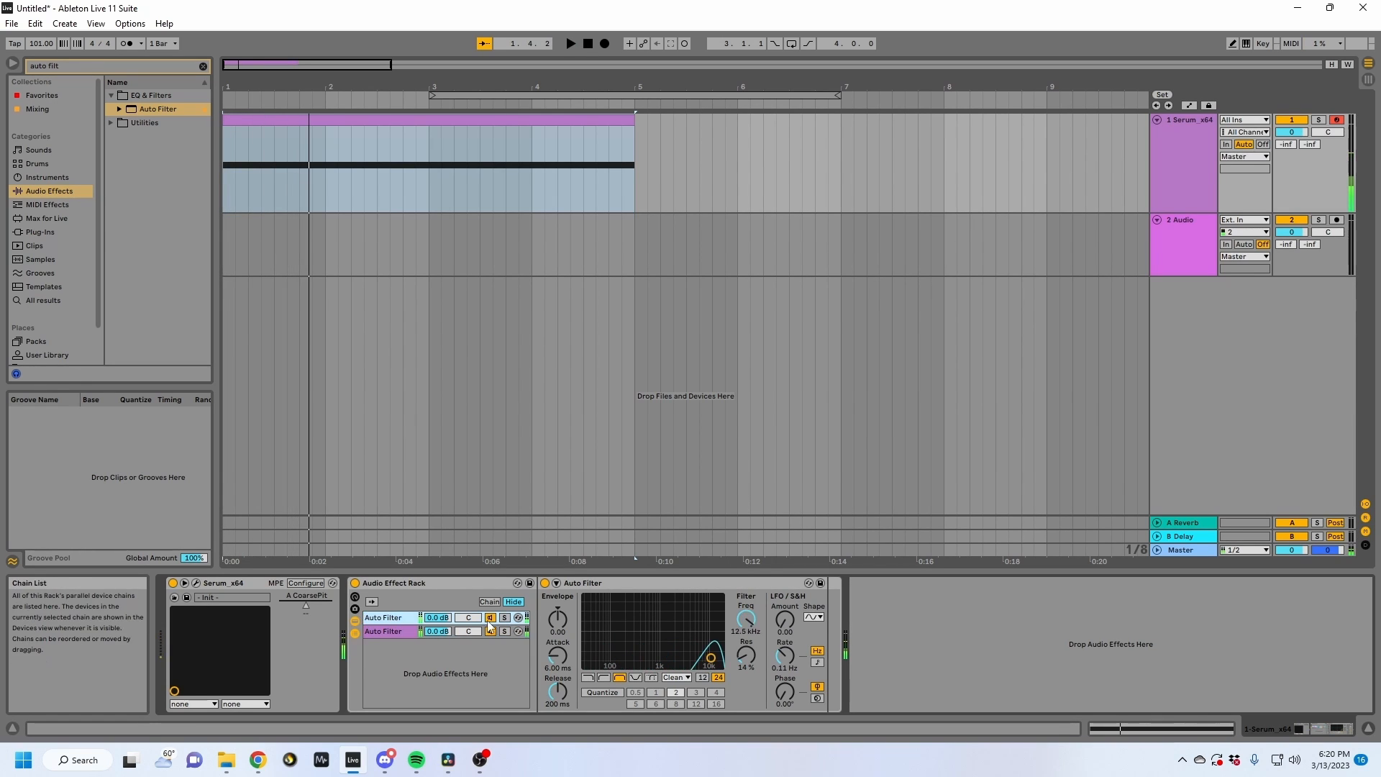
pyautogui.press('space')
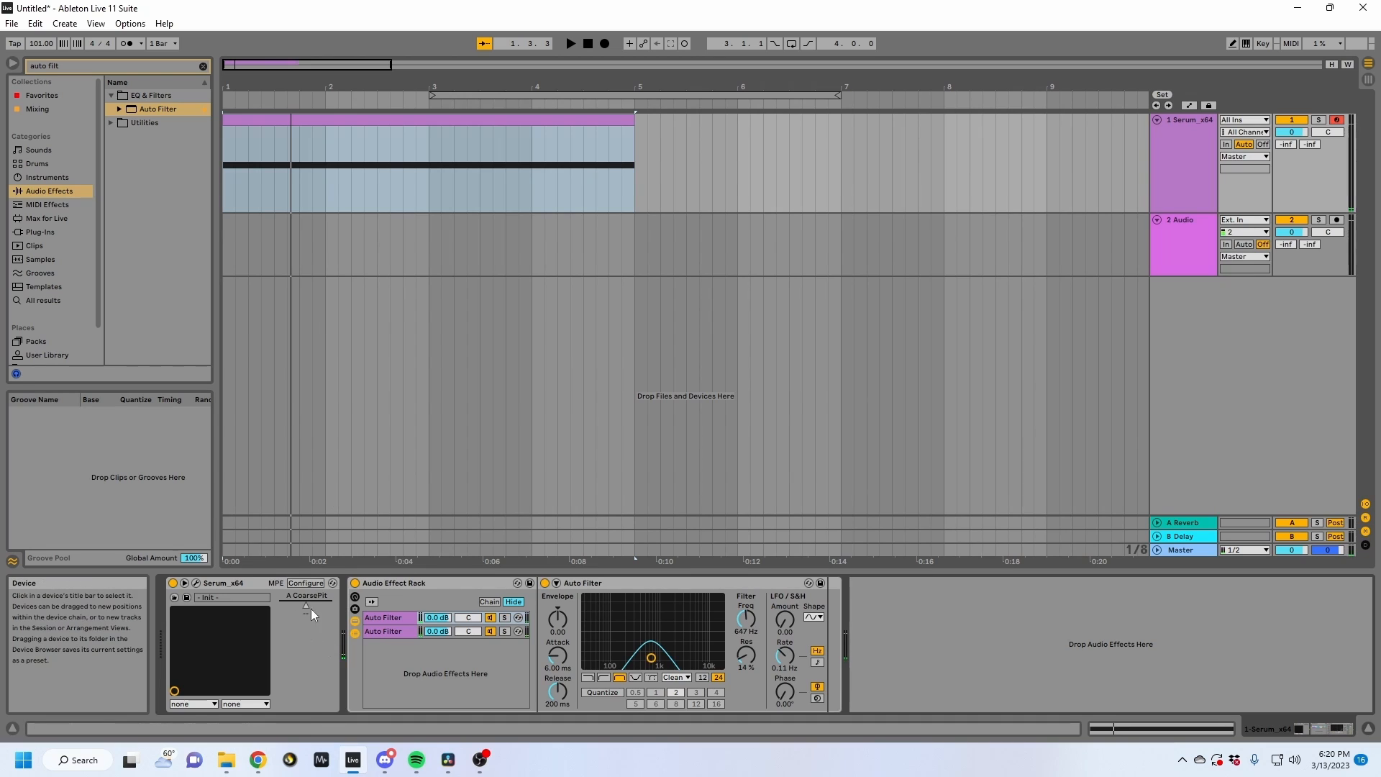
# Show automation on the Serum track and shape oscillator A's coarse pitch into peaks and dips from bar 1 to about 2.2.
pyautogui.press('a')
pyautogui.click(292, 170)
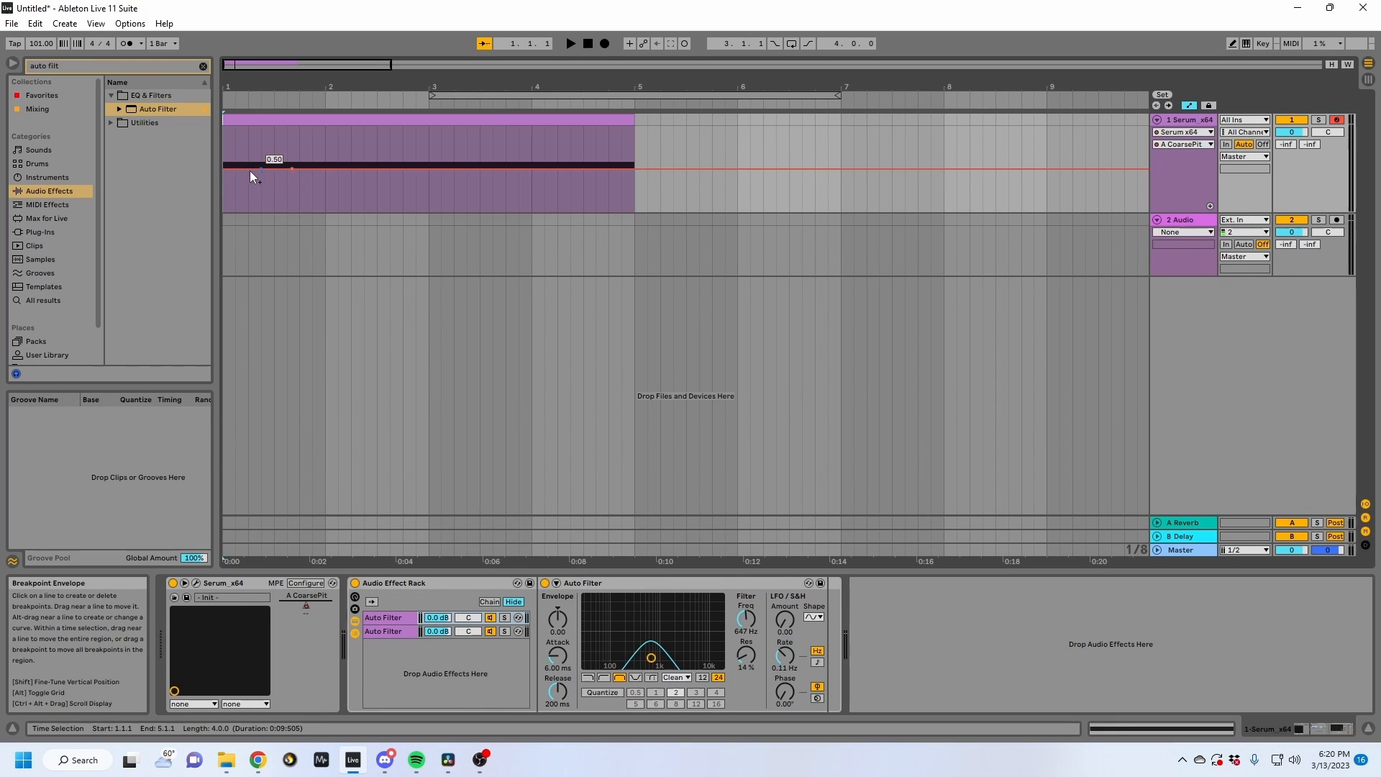
pyautogui.moveTo(236, 170)
pyautogui.mouseDown()
pyautogui.moveTo(223, 169)
pyautogui.moveTo(253, 174)
pyautogui.moveTo(253, 131)
pyautogui.moveTo(274, 174)
pyautogui.moveTo(320, 177)
pyautogui.mouseUp()
pyautogui.press('space')
pyautogui.press('space')
pyautogui.moveTo(338, 178); pyautogui.dragTo(365, 164)
pyautogui.press('space')
pyautogui.click(365, 122)
pyautogui.press('space')
pyautogui.click(350, 184)
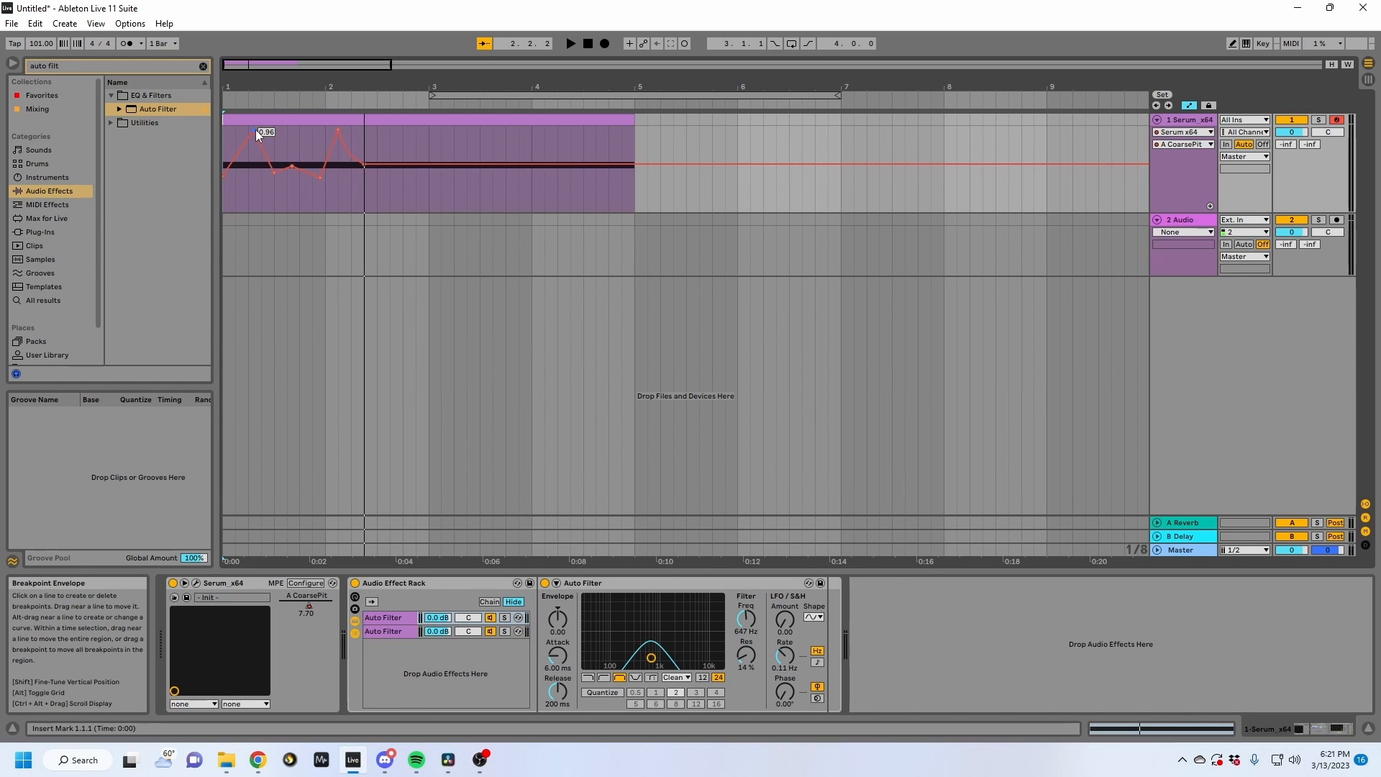
# Play the clip from the start to check the coarse pitch automation.
pyautogui.press('space')
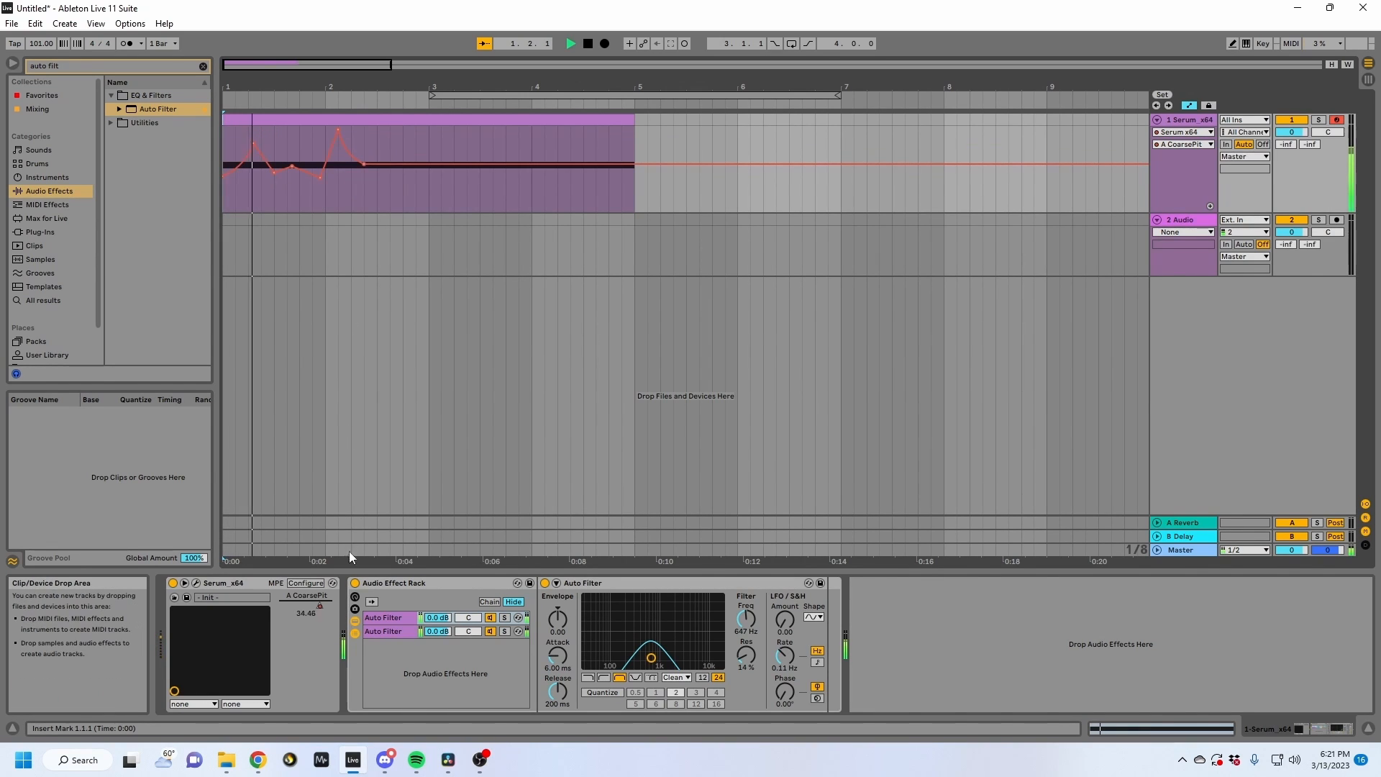
pyautogui.press('space')
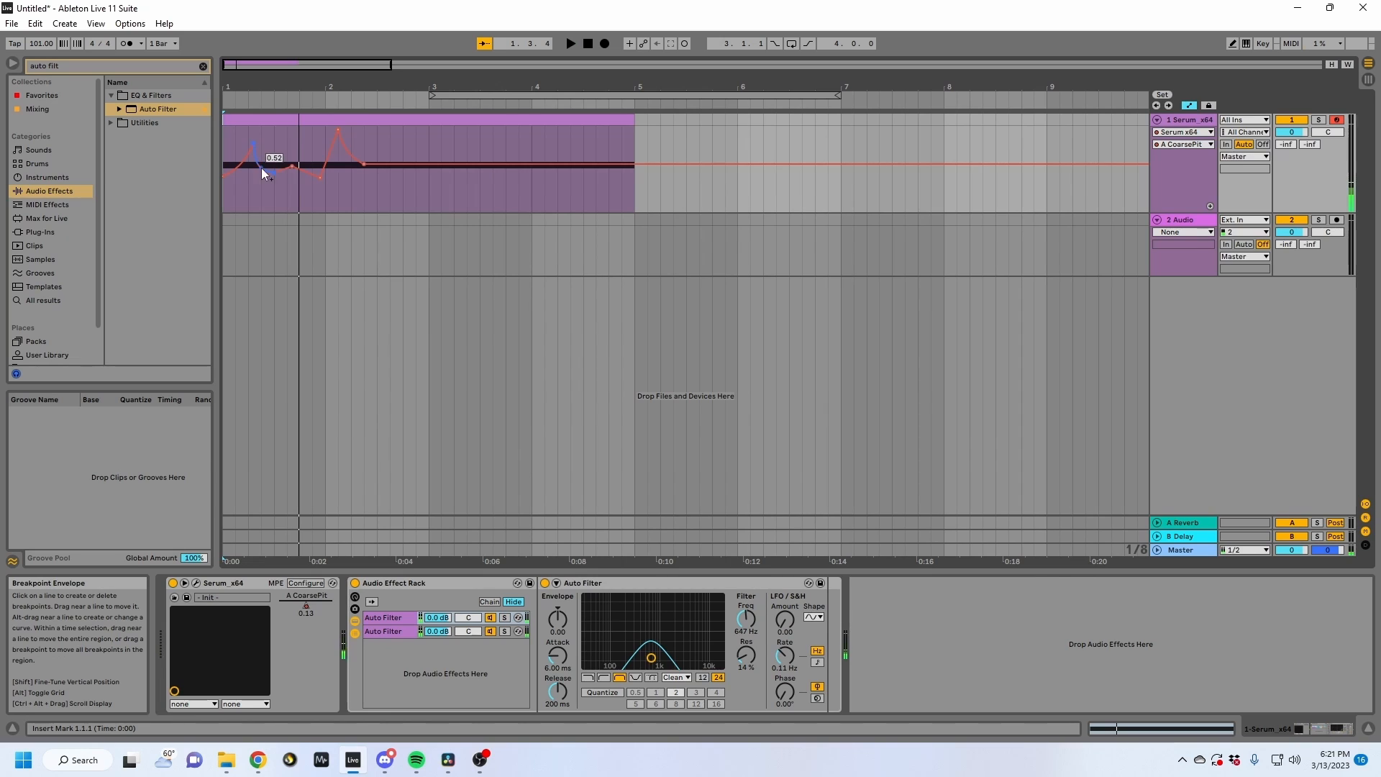
pyautogui.press('space')
pyautogui.press('space')
# Draw Auto Filter frequency automation over the first two bars, with curved peaks first and a stepped rise and drop after.
pyautogui.click(743, 624)
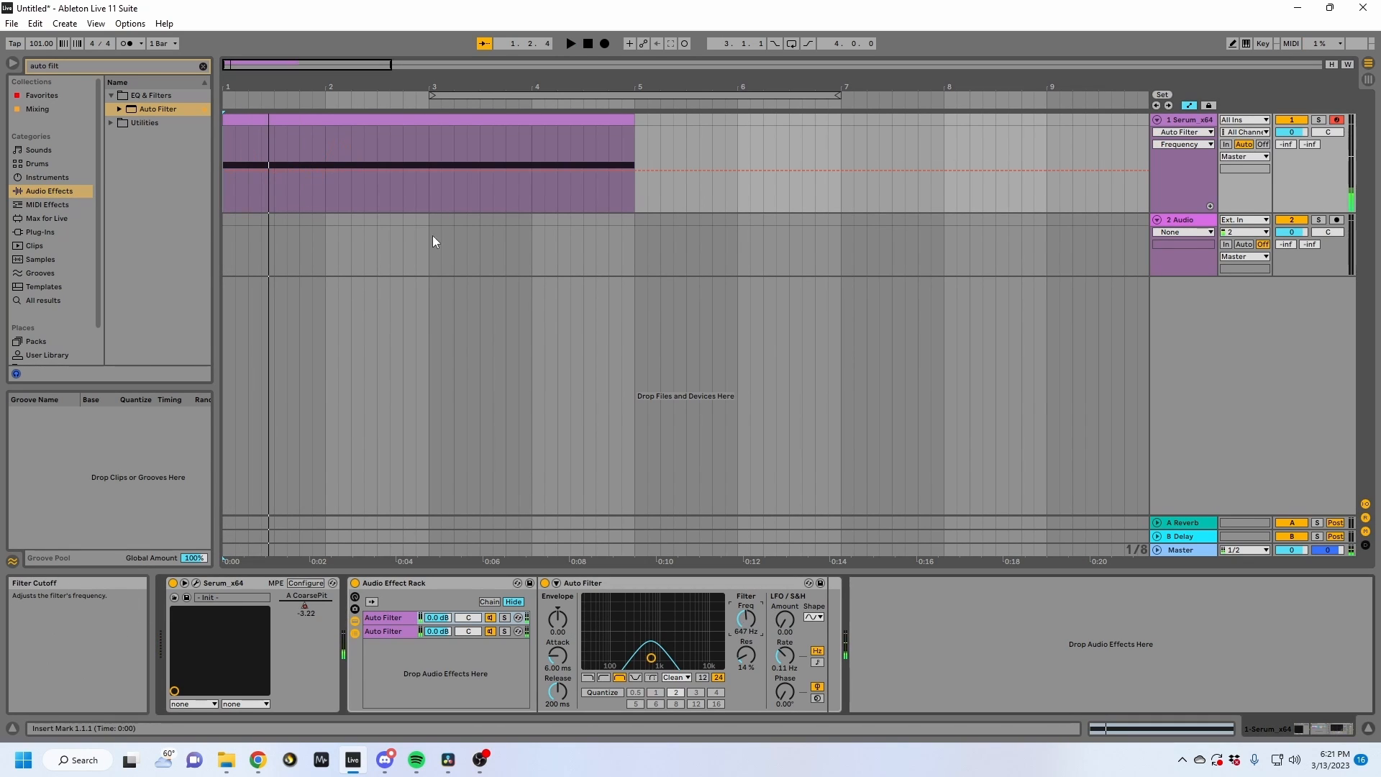
pyautogui.click(256, 169)
pyautogui.moveTo(243, 168)
pyautogui.mouseDown()
pyautogui.moveTo(268, 161)
pyautogui.moveTo(260, 128)
pyautogui.moveTo(288, 173)
pyautogui.moveTo(325, 143)
pyautogui.moveTo(346, 170)
pyautogui.moveTo(449, 186)
pyautogui.mouseUp()
pyautogui.press('b')
pyautogui.press('b')
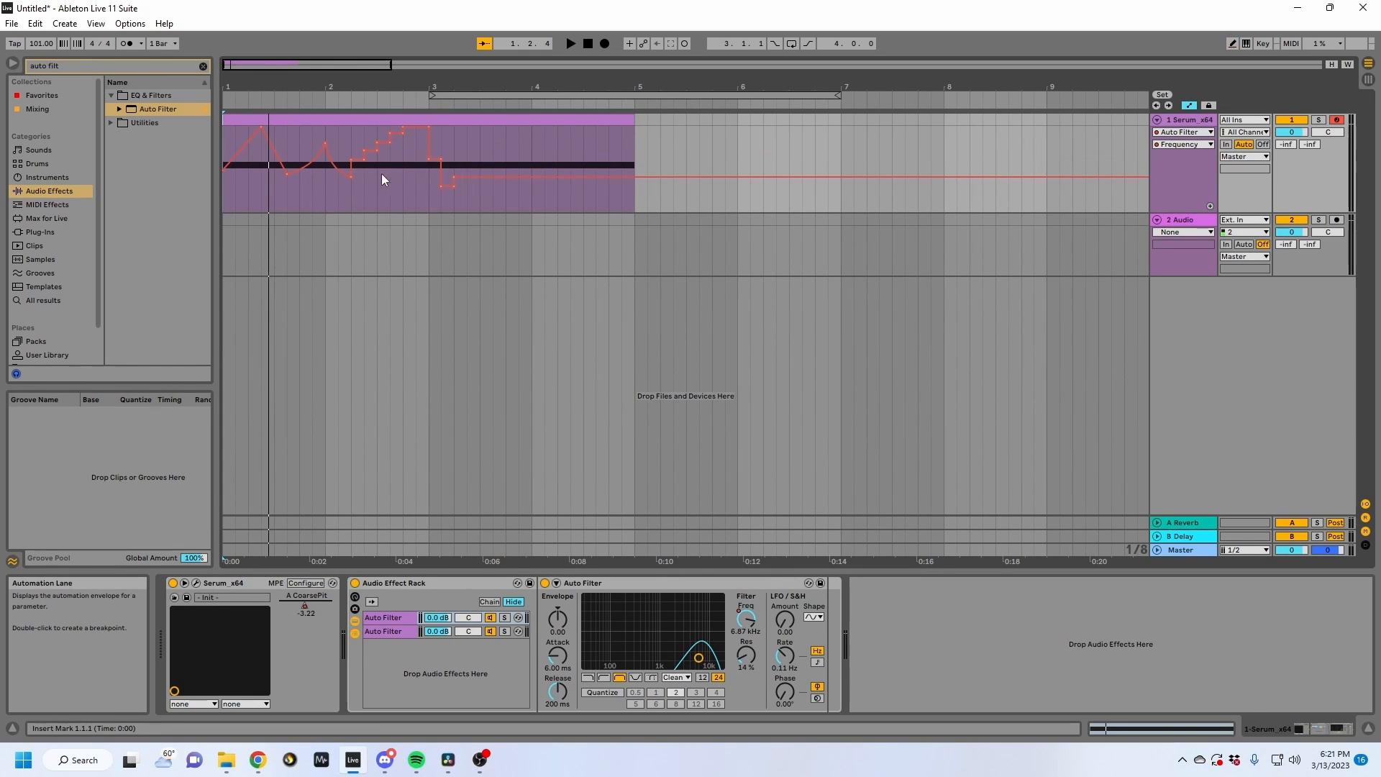
# Reshape the stepped part of the filter frequency automation between bars 2 and 3 into angled peaks and dips.
pyautogui.click(353, 158)
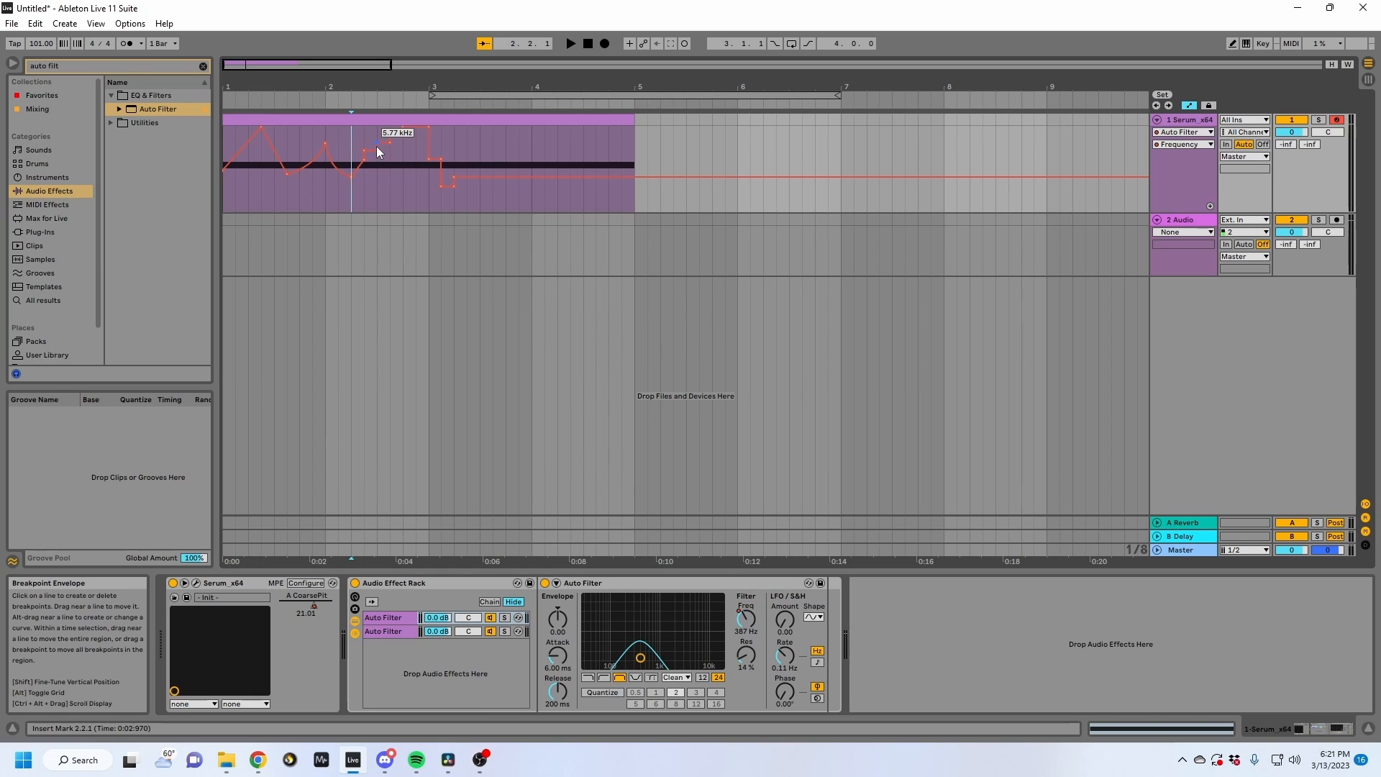
pyautogui.click(377, 144)
pyautogui.click(365, 150)
pyautogui.moveTo(378, 151); pyautogui.dragTo(377, 165)
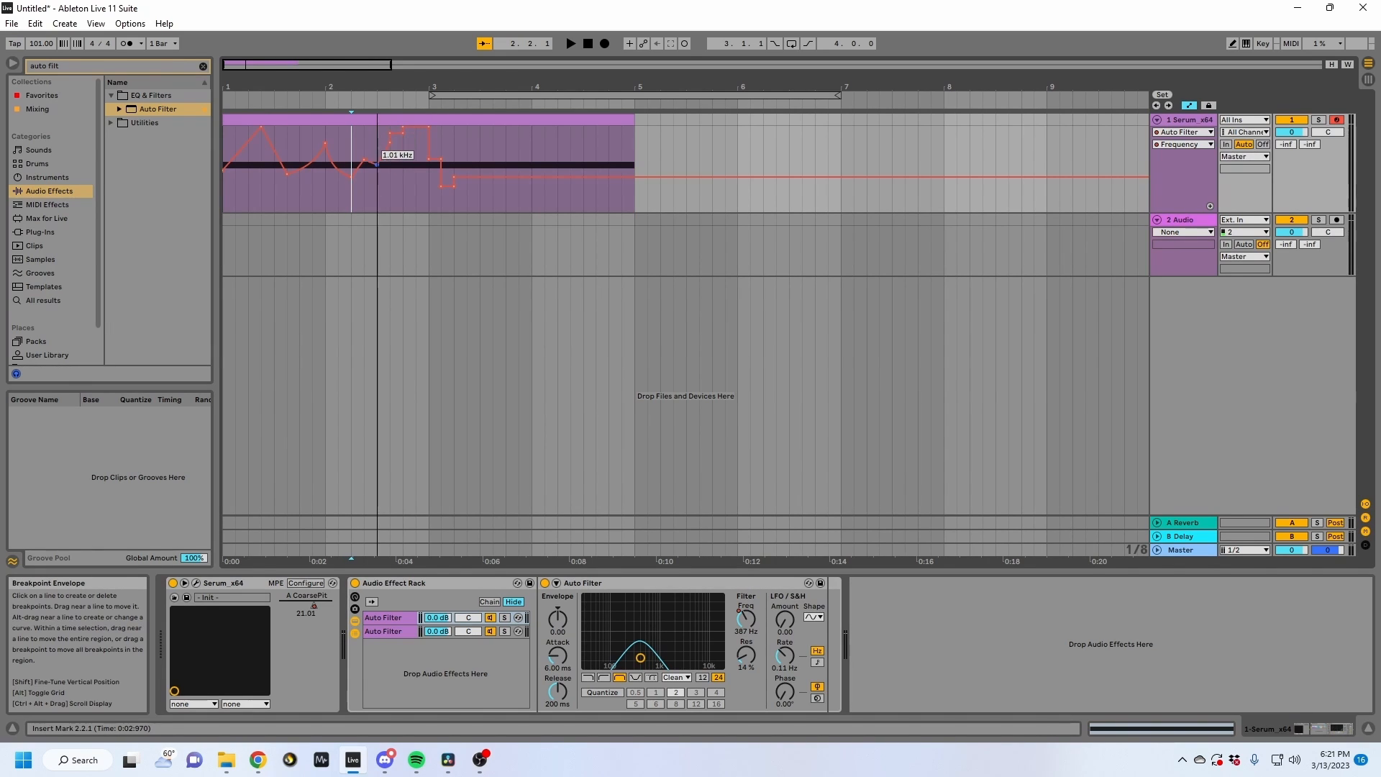
pyautogui.hotkey('ctrl', 'a')
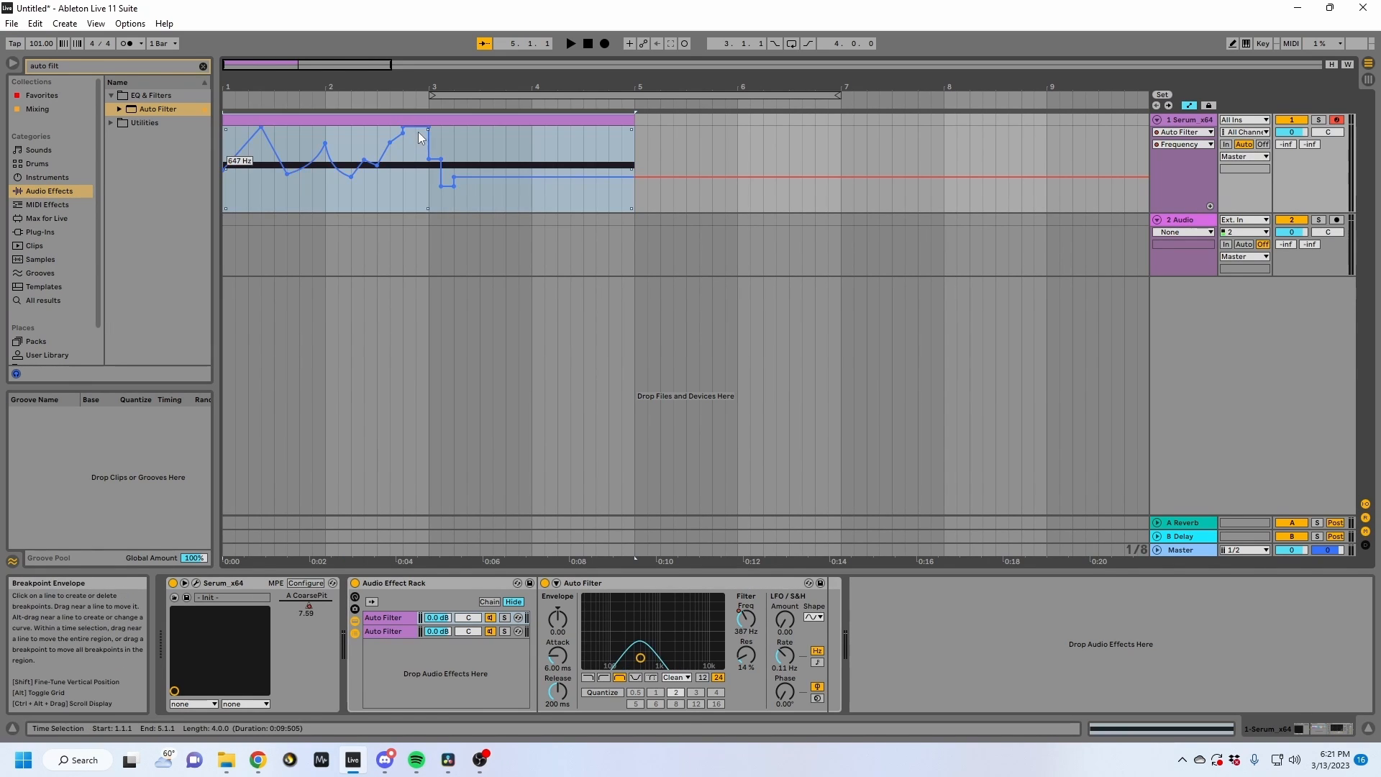
pyautogui.click(417, 134)
# Play the clip from the start to check the Auto Filter frequency automation.
pyautogui.click(331, 122)
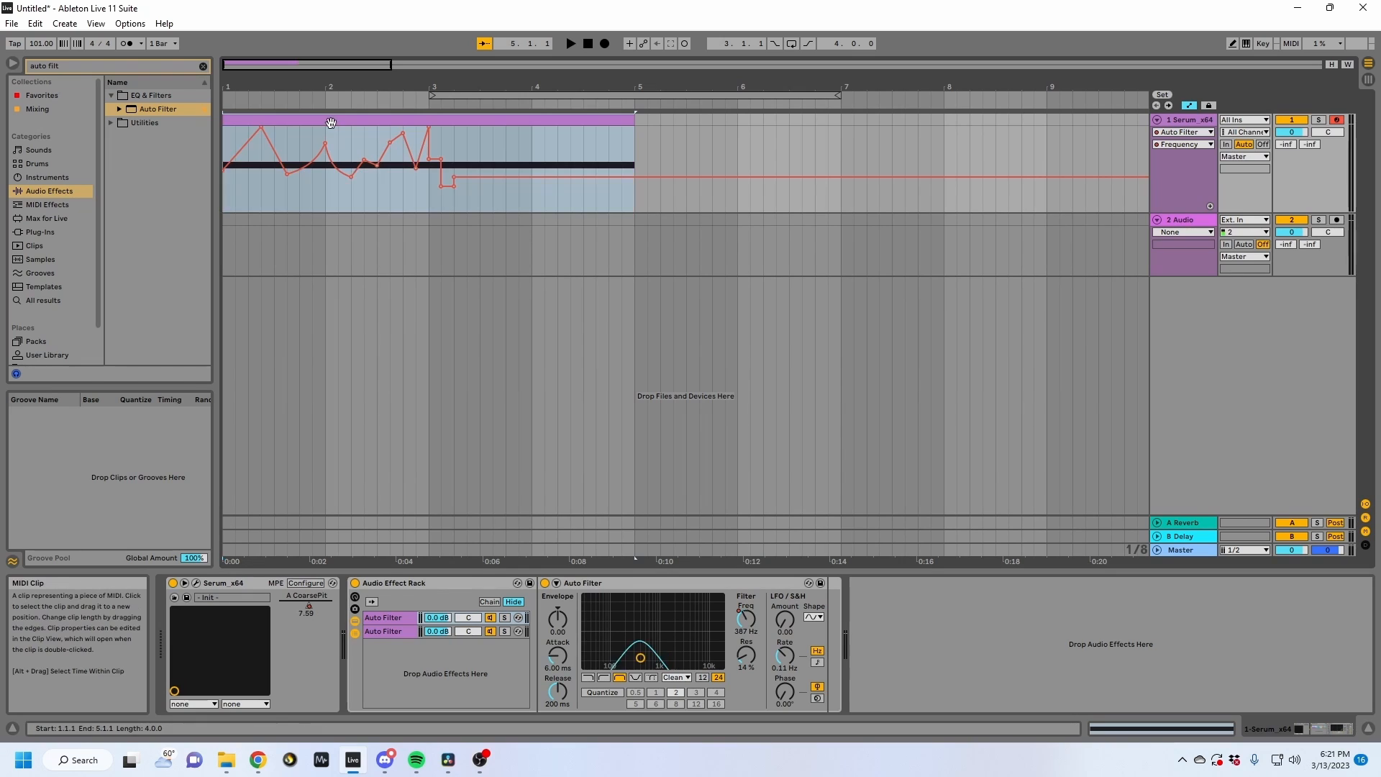
pyautogui.press('space')
pyautogui.click(395, 620)
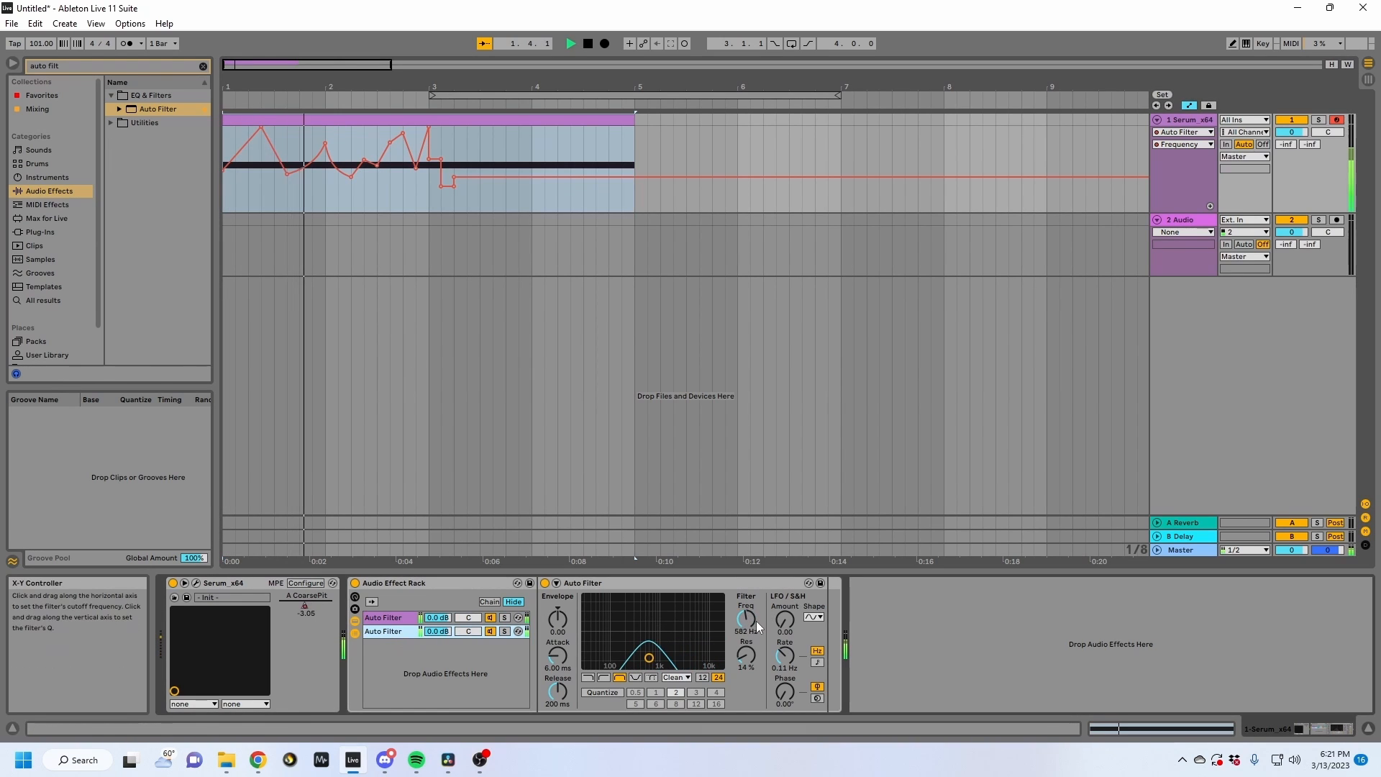
pyautogui.press('Delete')
pyautogui.press('space')
# Shape the other Auto Filter's frequency automation into a low start, a peak before bar 2, a dip, and a straight rise to bar 3.
pyautogui.moveTo(224, 172); pyautogui.dragTo(224, 187)
pyautogui.moveTo(324, 186); pyautogui.dragTo(365, 174)
pyautogui.press('space')
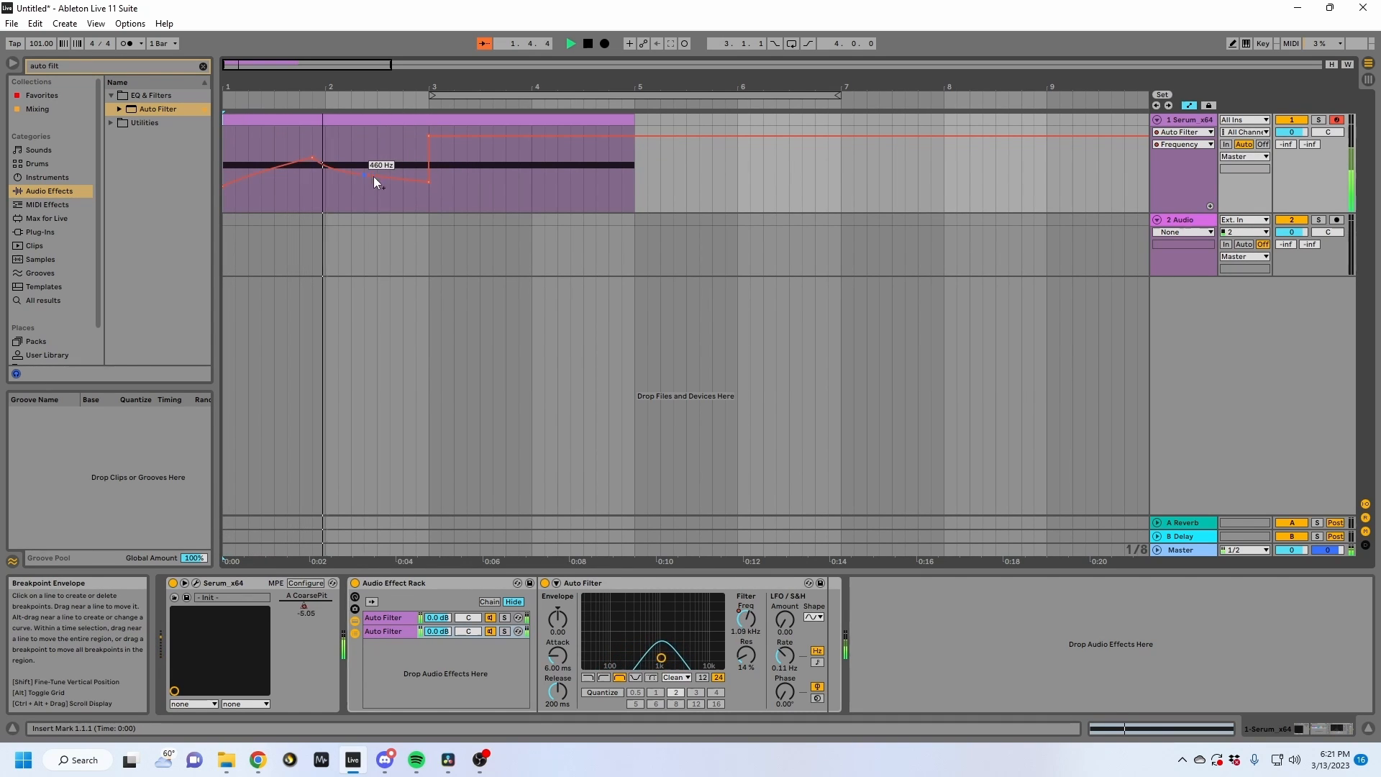
pyautogui.click(428, 181)
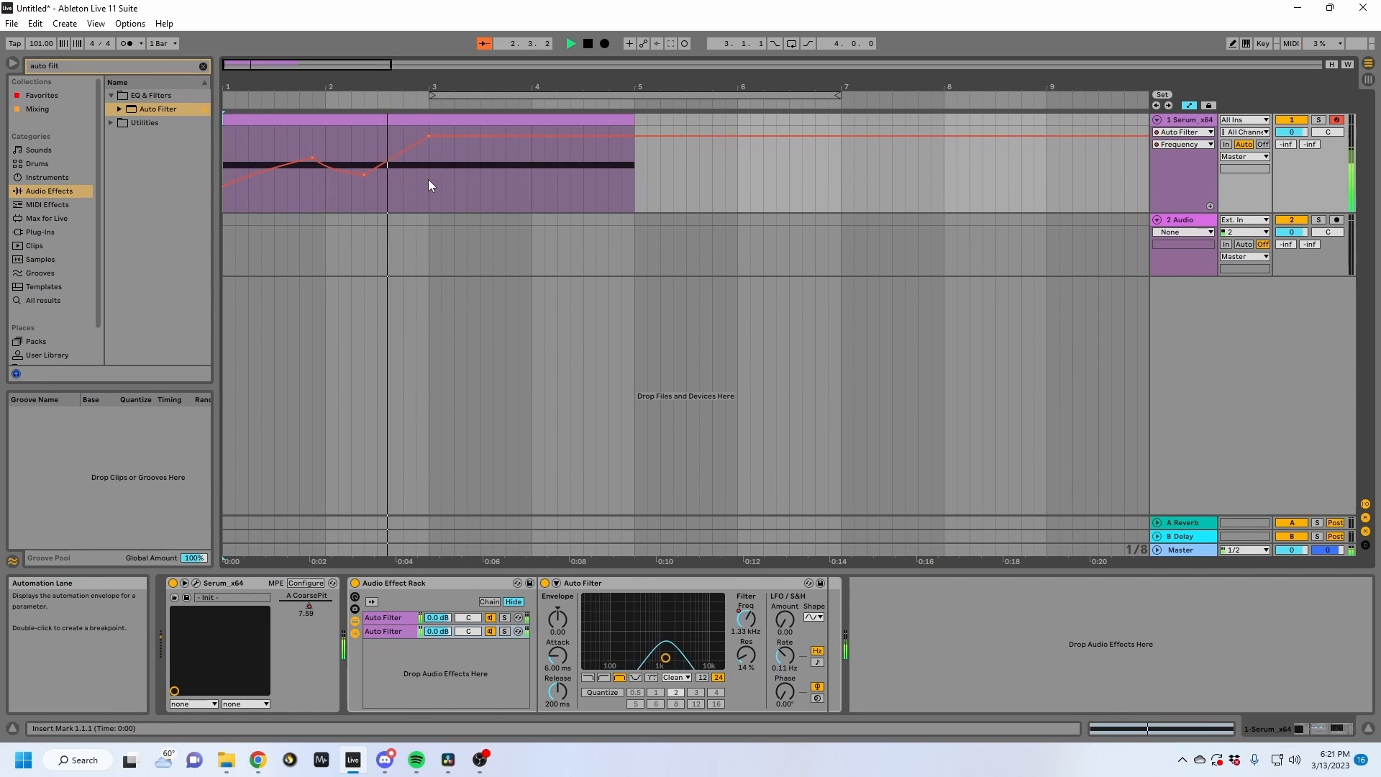
pyautogui.press('space')
# Raise oscillator A's coarse pitch automation to 1.00 at bar 3 and play the result.
pyautogui.click(310, 607)
pyautogui.moveTo(416, 164); pyautogui.dragTo(429, 127)
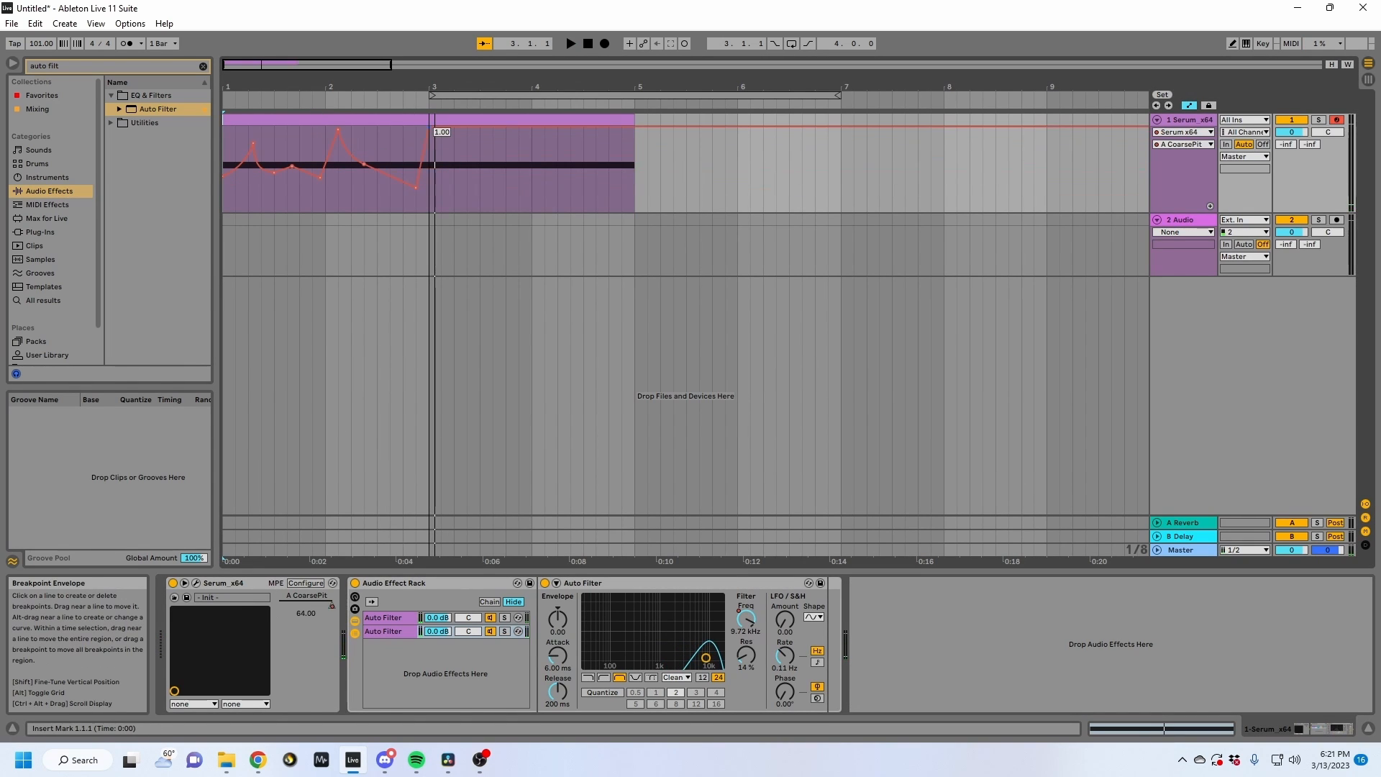
pyautogui.press('space')
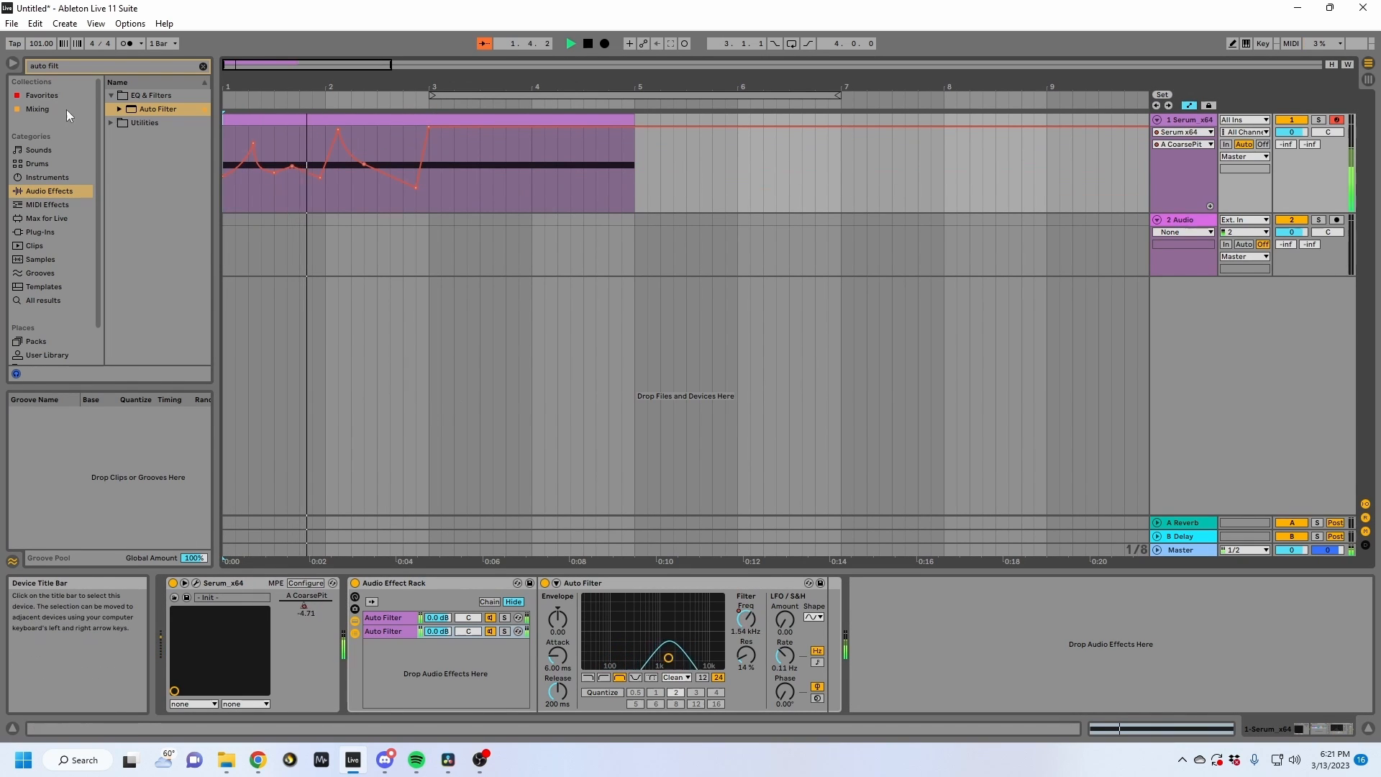
# Clear the browser search and replay the Serum clip from the start.
pyautogui.click(47, 177)
pyautogui.click(203, 65)
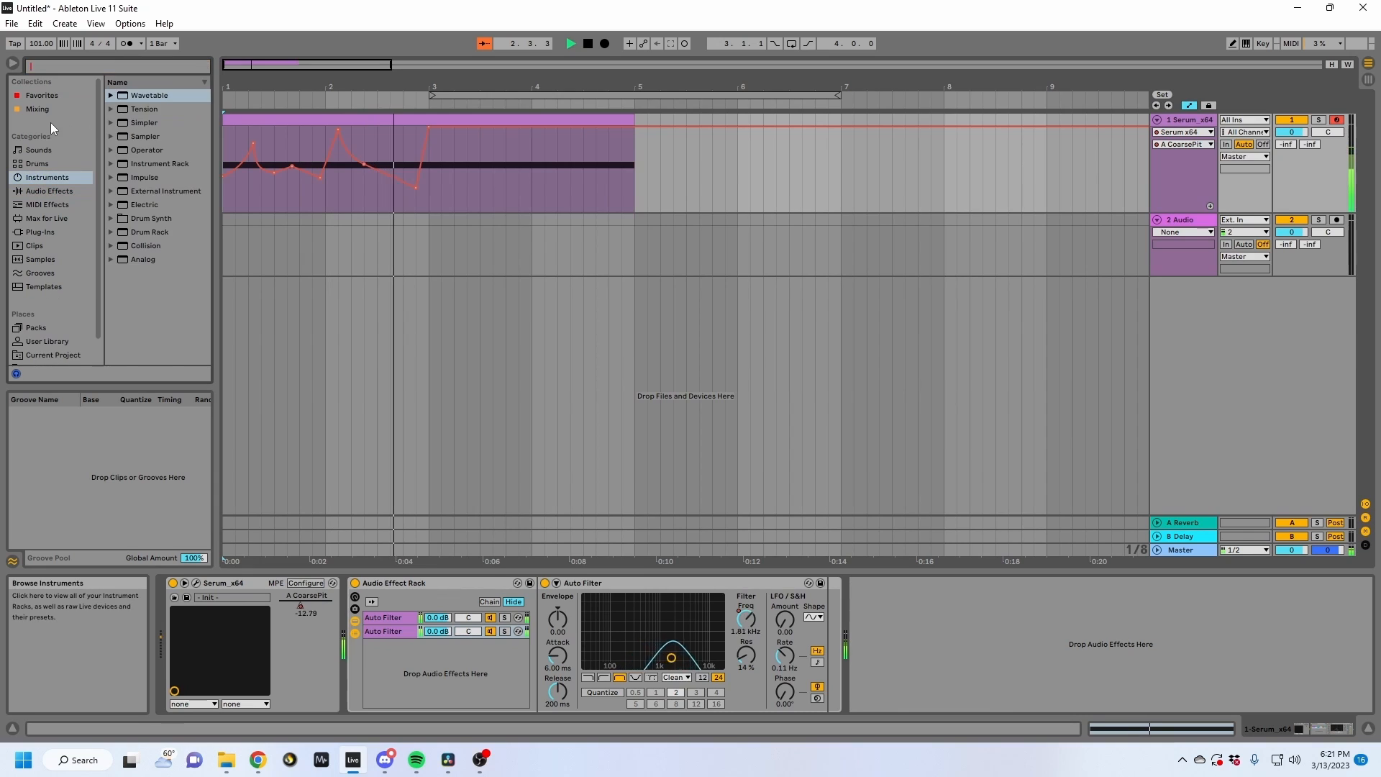
pyautogui.click(352, 139)
pyautogui.press('space')
pyautogui.click(292, 107)
pyautogui.click(290, 118)
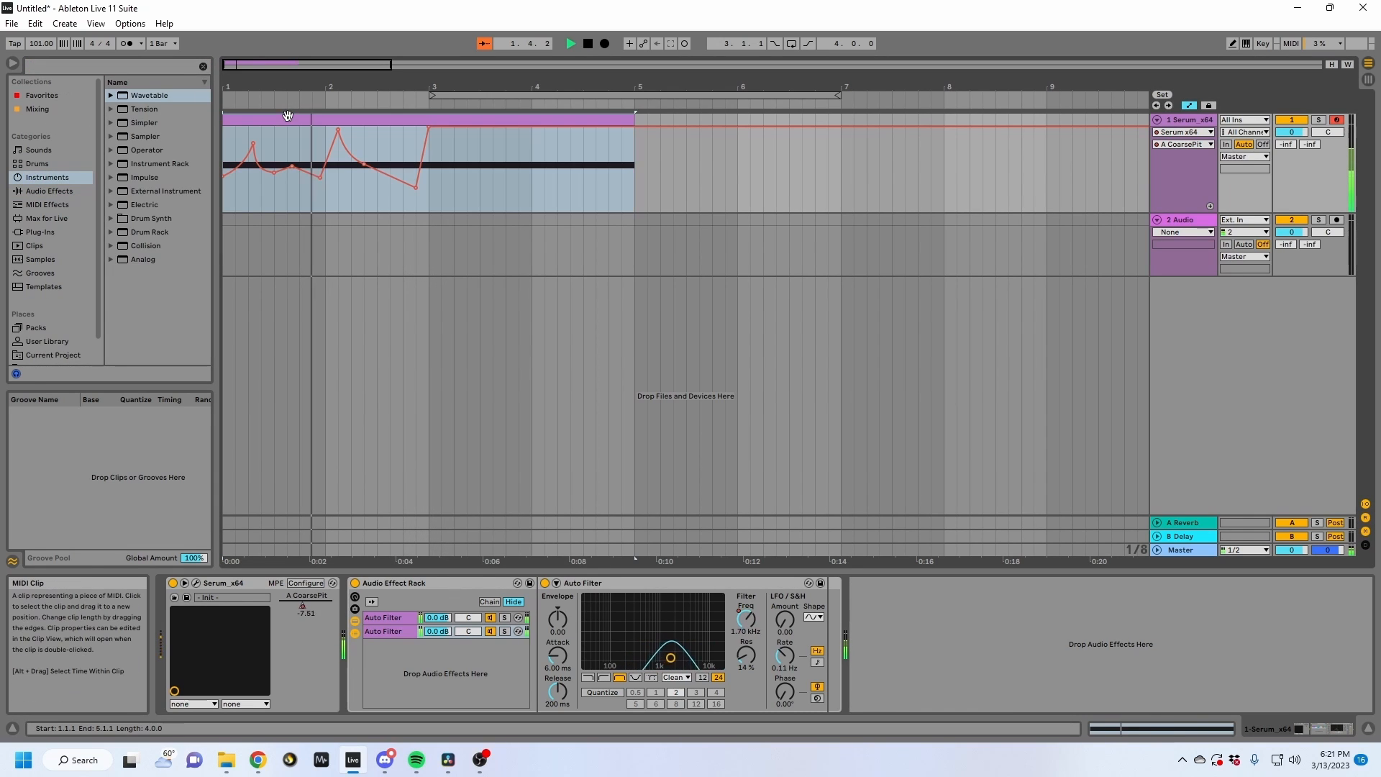
pyautogui.press('space')
# Add the Arpeggiator MIDI effect in front of Serum on the track.
pyautogui.hotkey('ctrl', 'f')
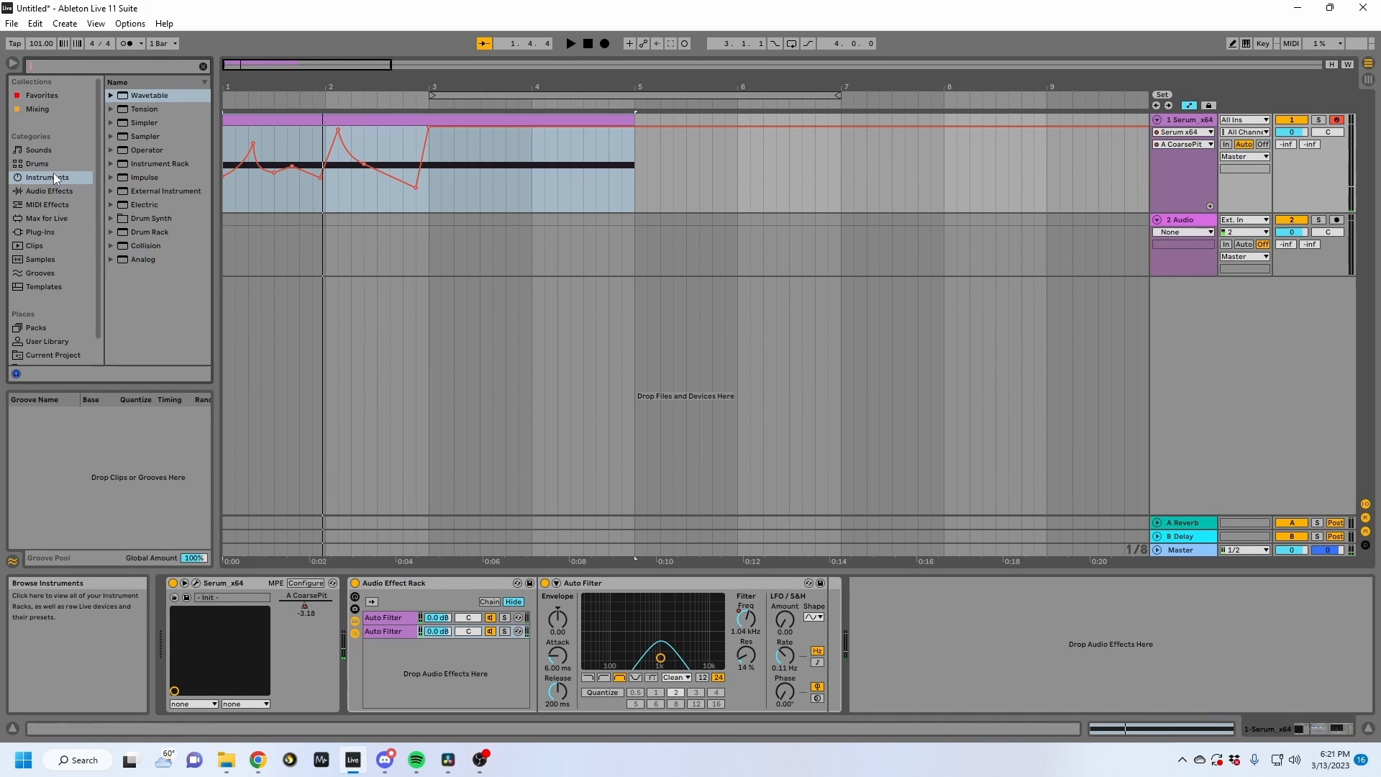
pyautogui.click(39, 204)
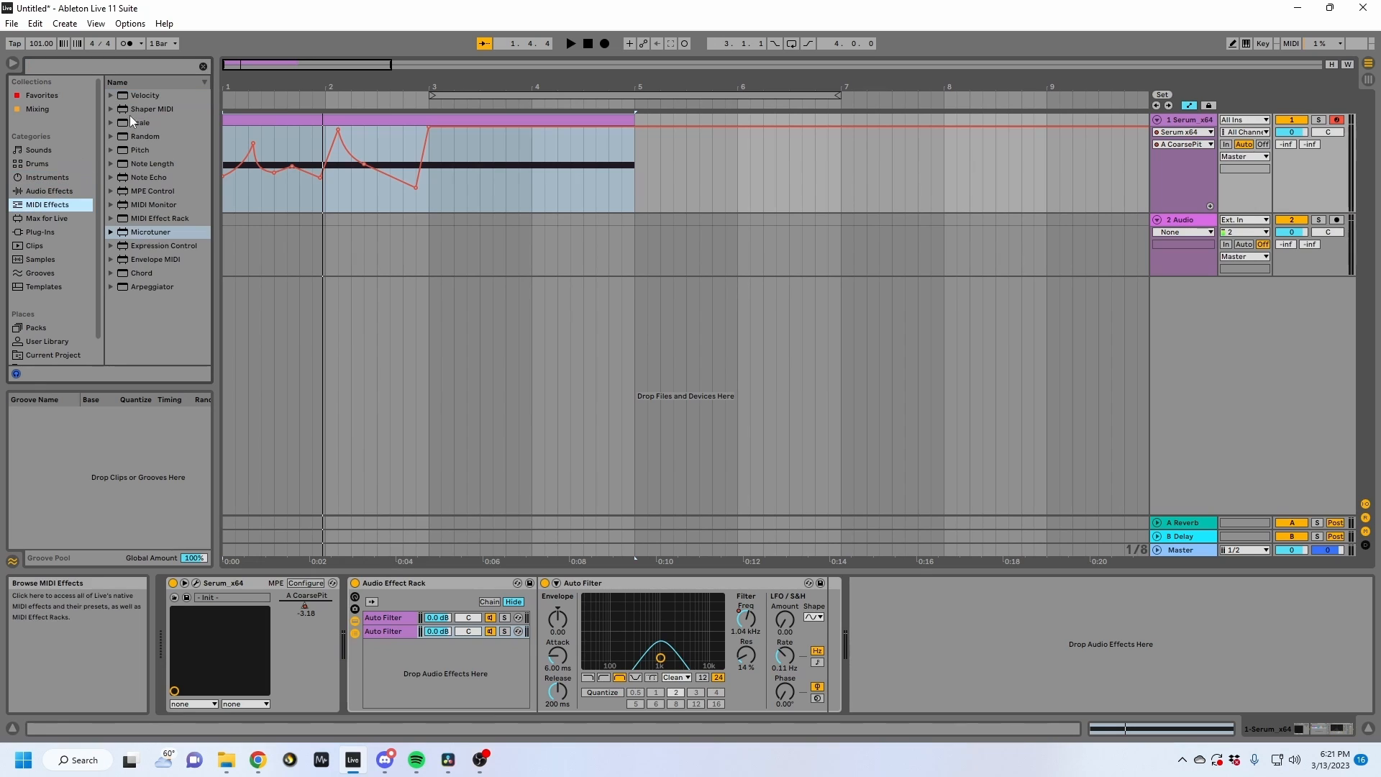
pyautogui.doubleClick(132, 288)
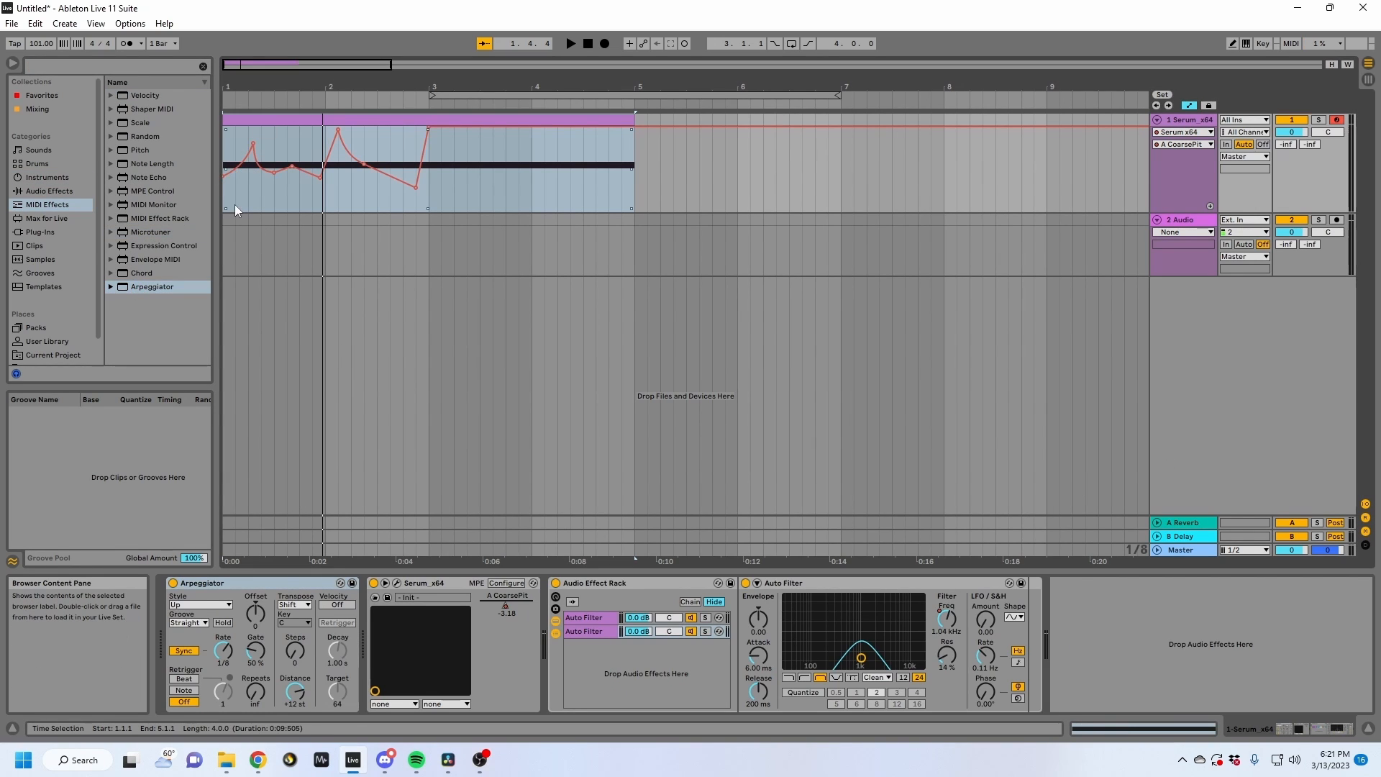
# Set the Arpeggiator's groove to Swing 16 and its rate to 1/16 while the clip plays.
pyautogui.press('space')
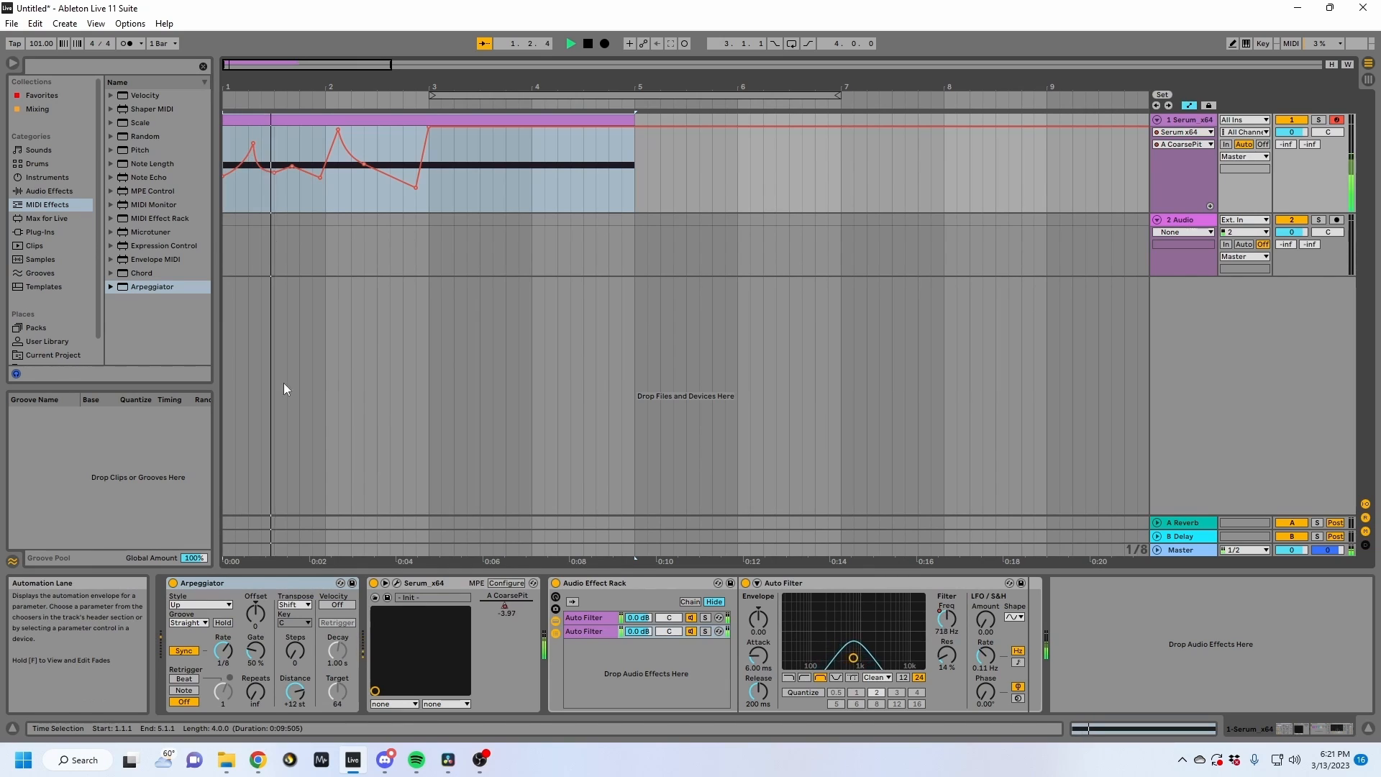
pyautogui.click(188, 623)
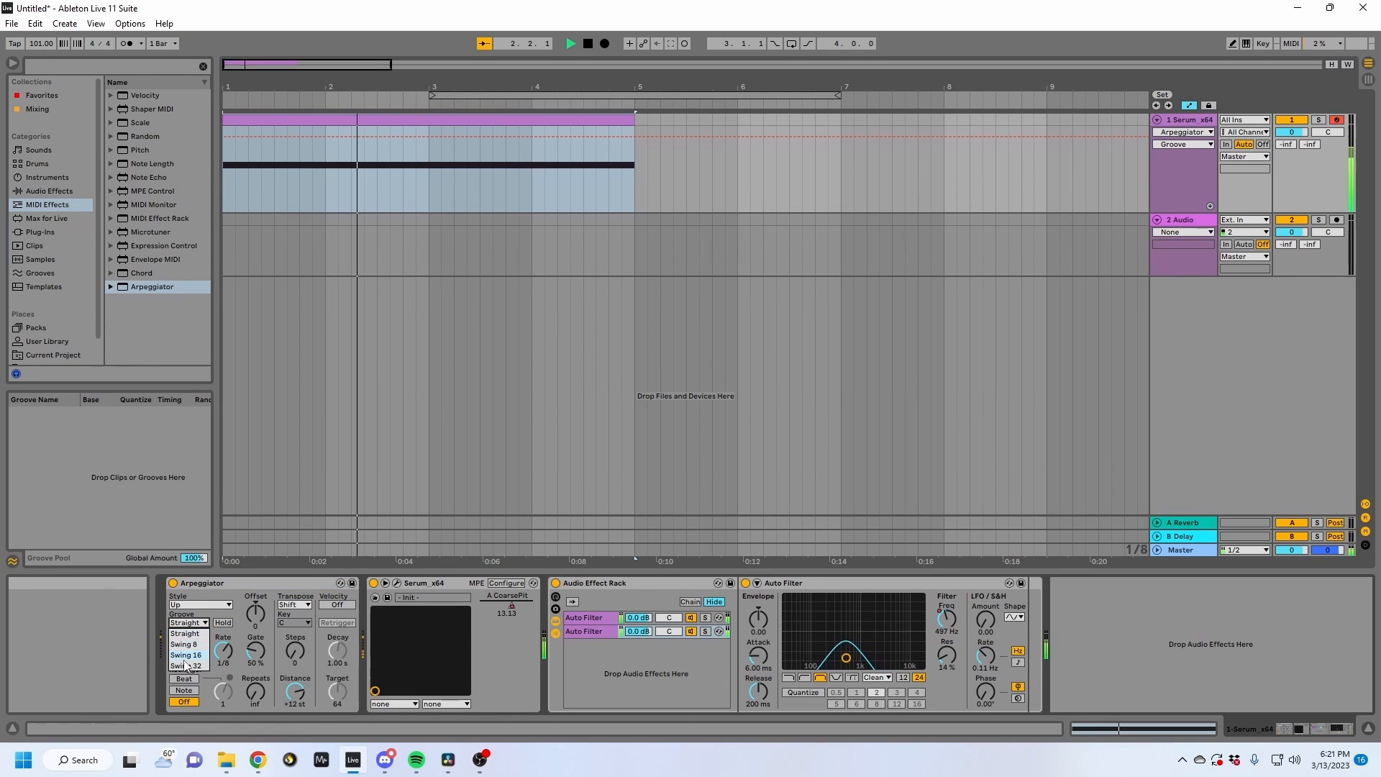
pyautogui.click(185, 658)
pyautogui.moveTo(224, 652); pyautogui.dragTo(232, 648)
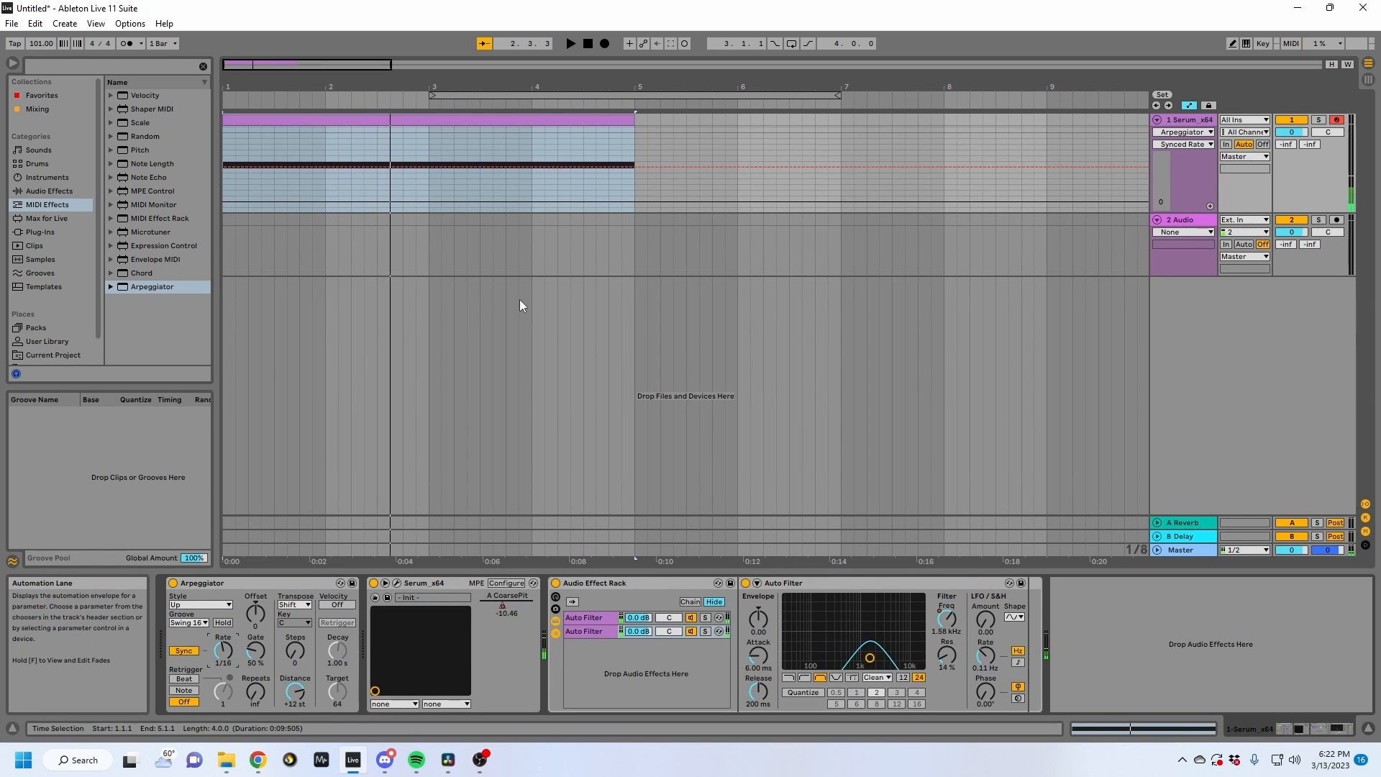
# Review the filter chains' frequency automation and the coarse pitch lane, and play the clip with the Arpeggiator.
pyautogui.click(398, 270)
pyautogui.click(319, 158)
pyautogui.press('a')
pyautogui.press('a')
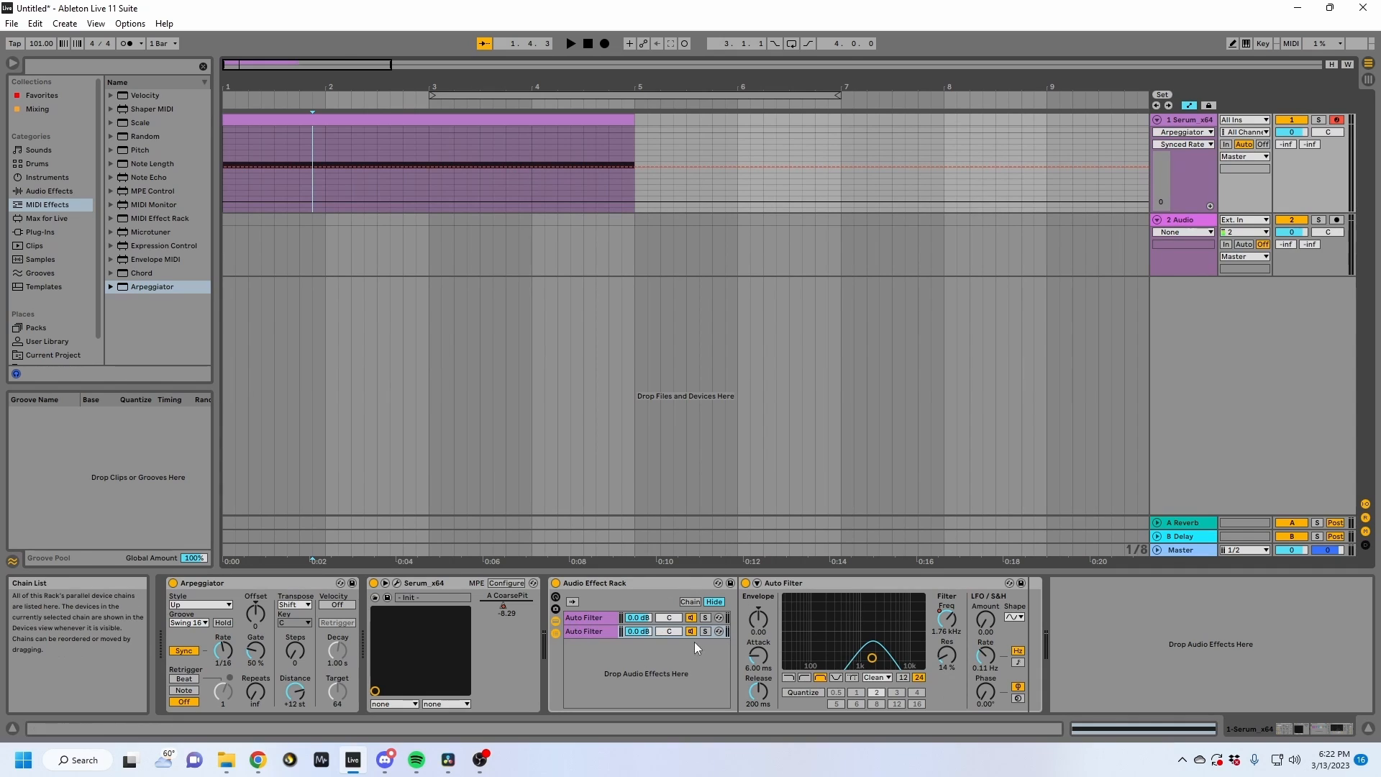
pyautogui.click(604, 619)
pyautogui.click(601, 631)
pyautogui.click(599, 619)
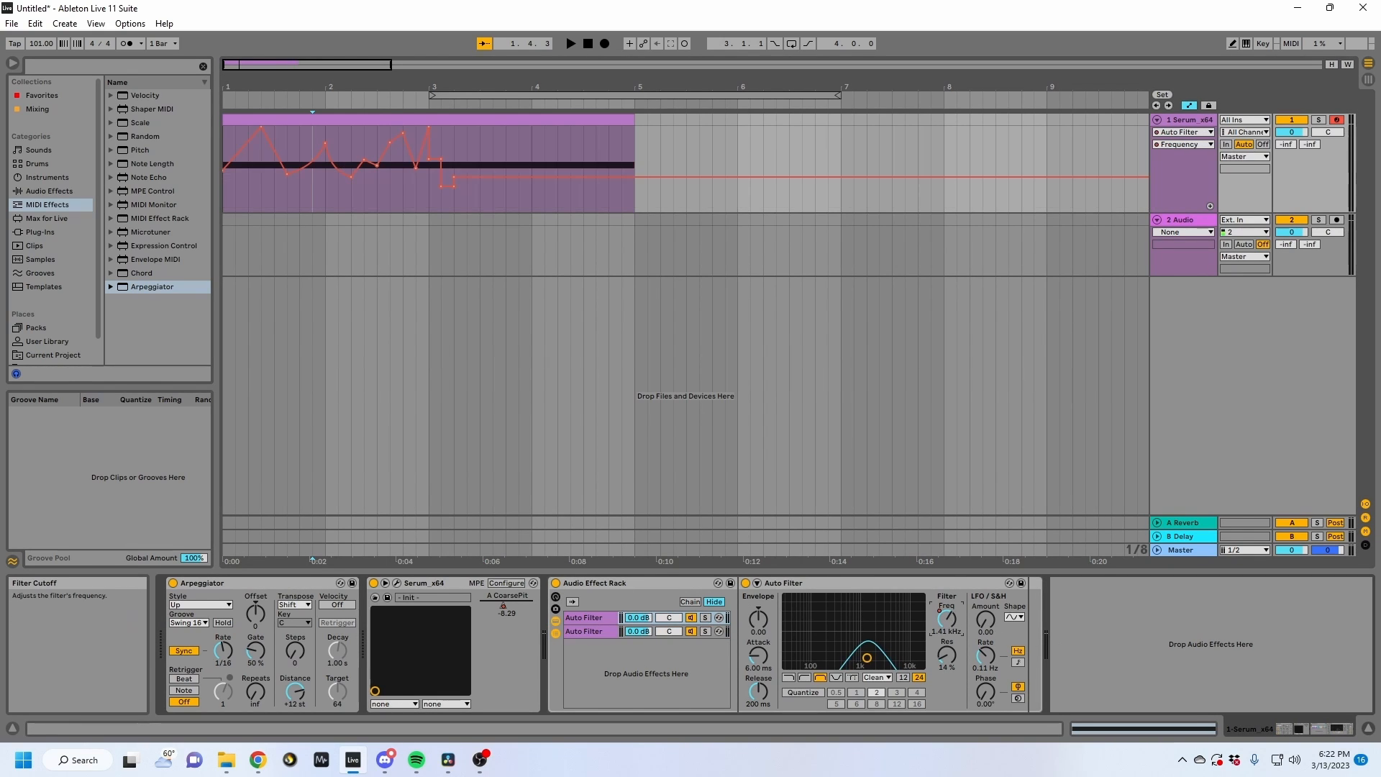
pyautogui.click(503, 601)
pyautogui.click(283, 120)
pyautogui.press('space')
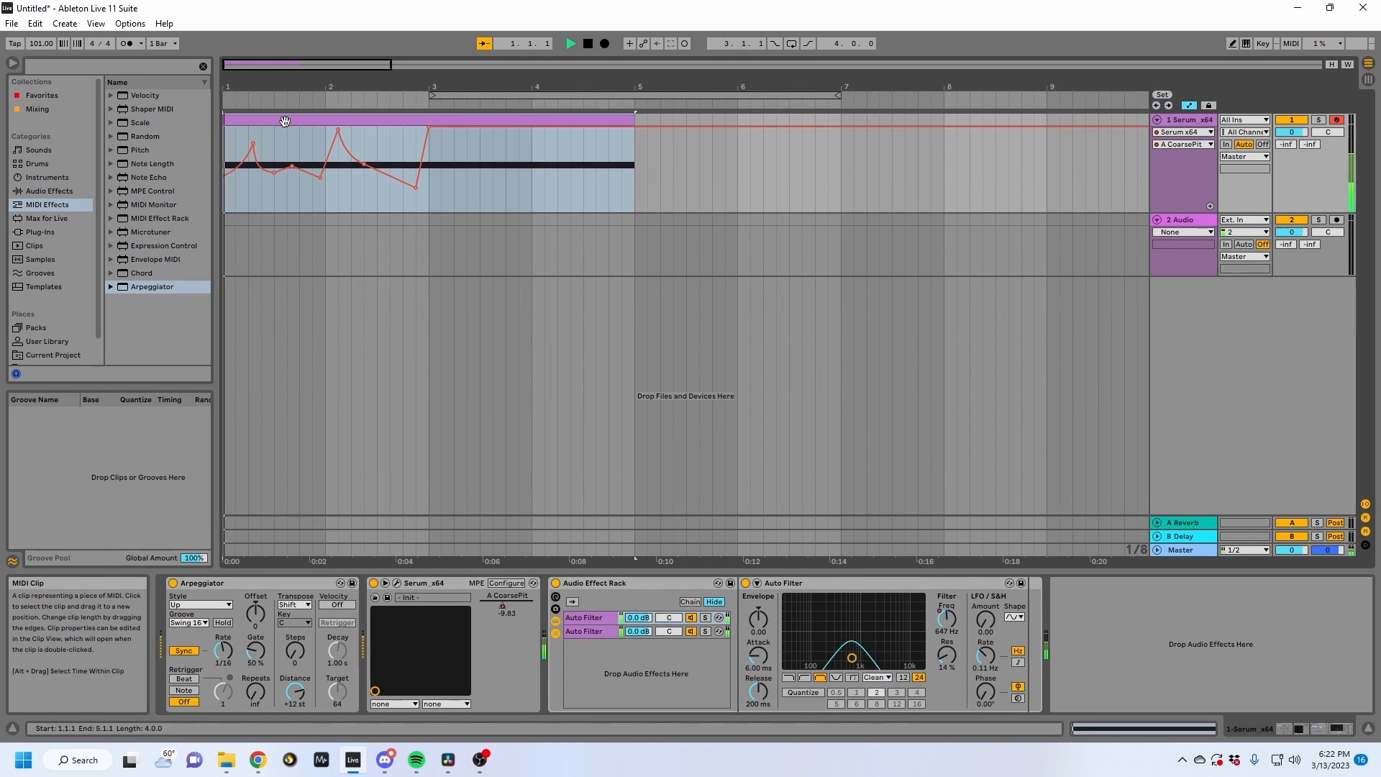
pyautogui.click(945, 655)
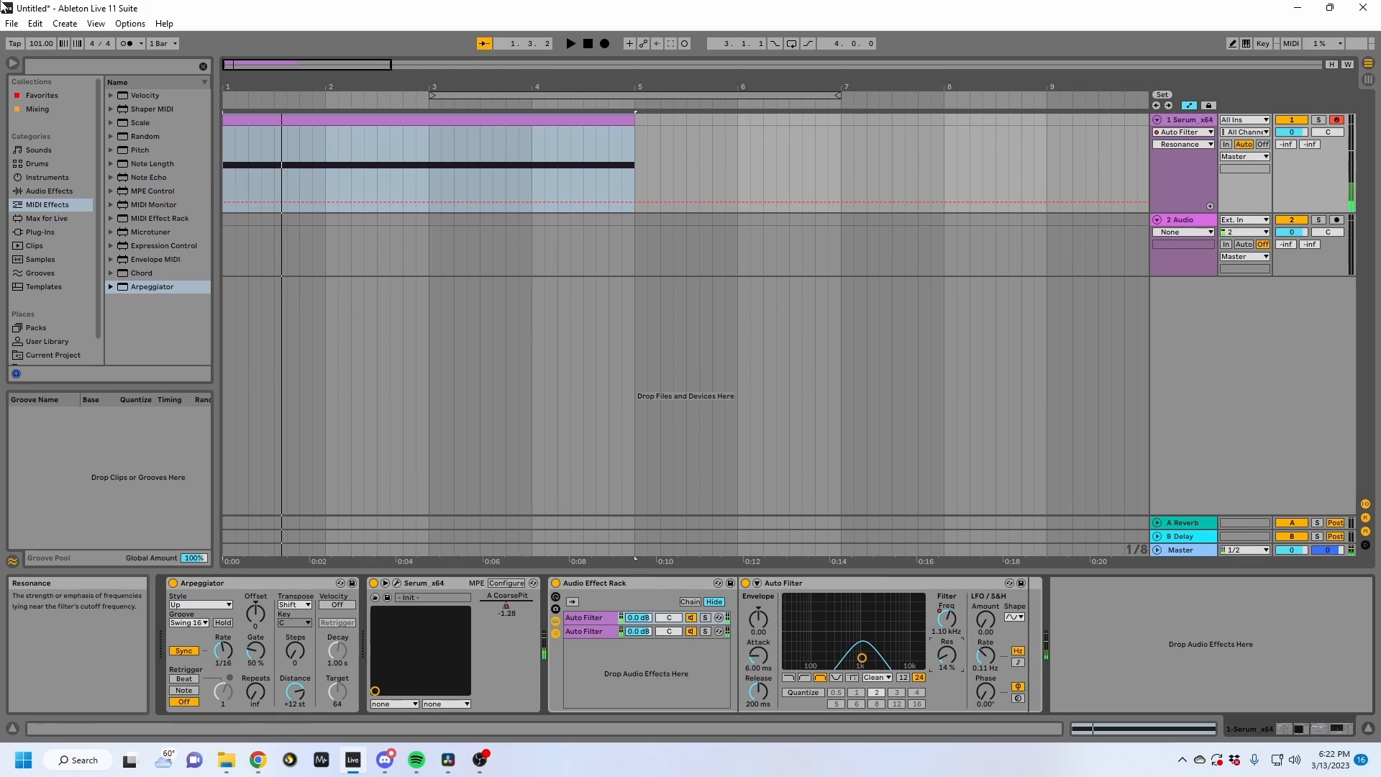
# Duplicate the Serum track, deactivate the original, and select the clip on the duplicate.
pyautogui.click(256, 125)
pyautogui.moveTo(252, 86); pyautogui.dragTo(253, 134)
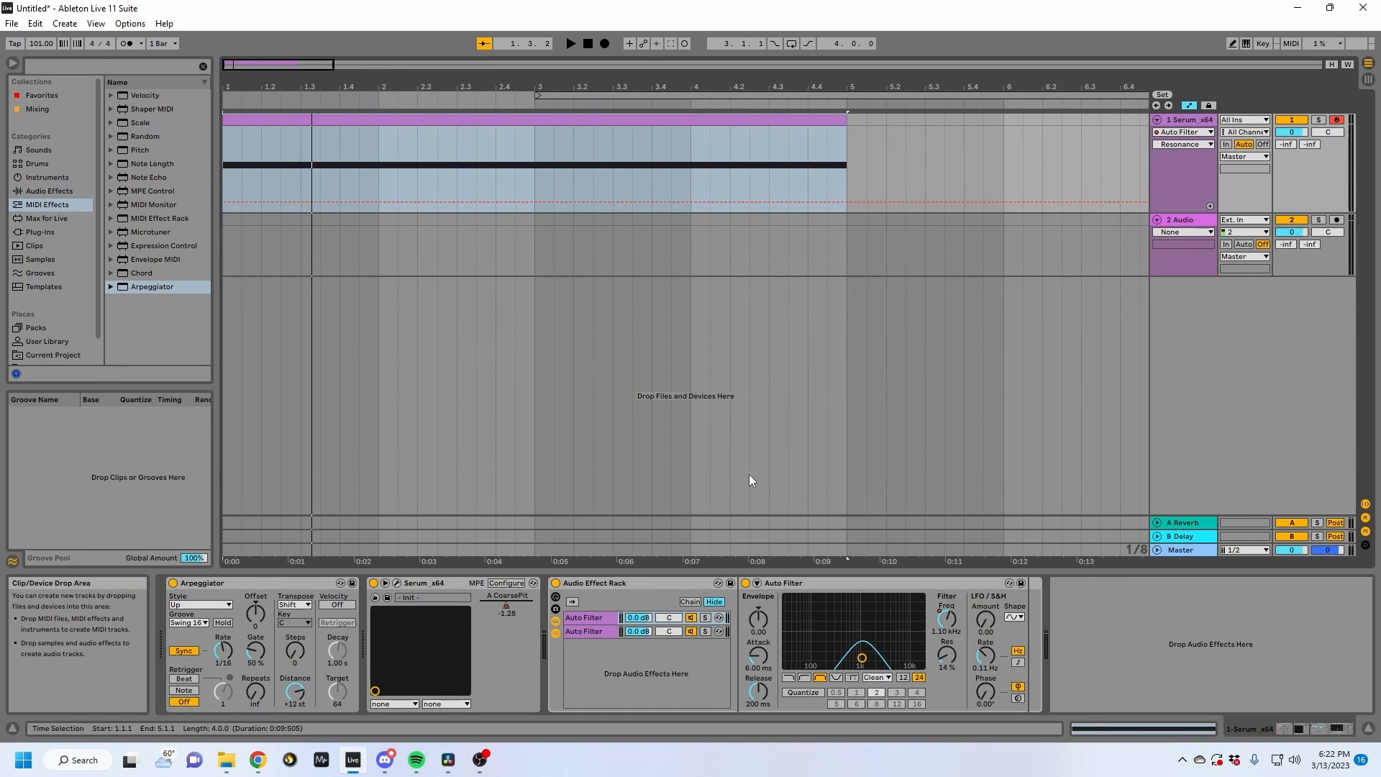
pyautogui.click(1214, 194)
pyautogui.hotkey('ctrl', 'd')
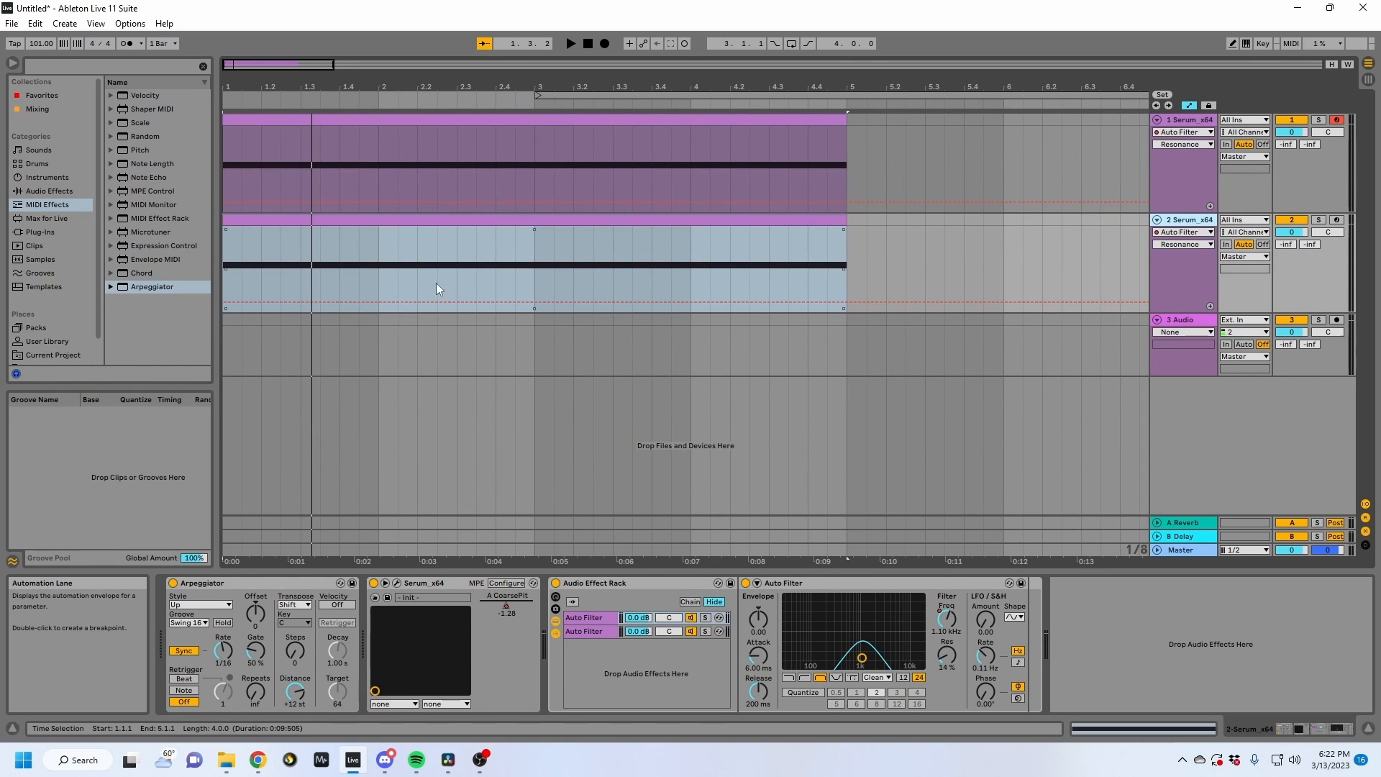
pyautogui.click(339, 241)
pyautogui.click(1292, 119)
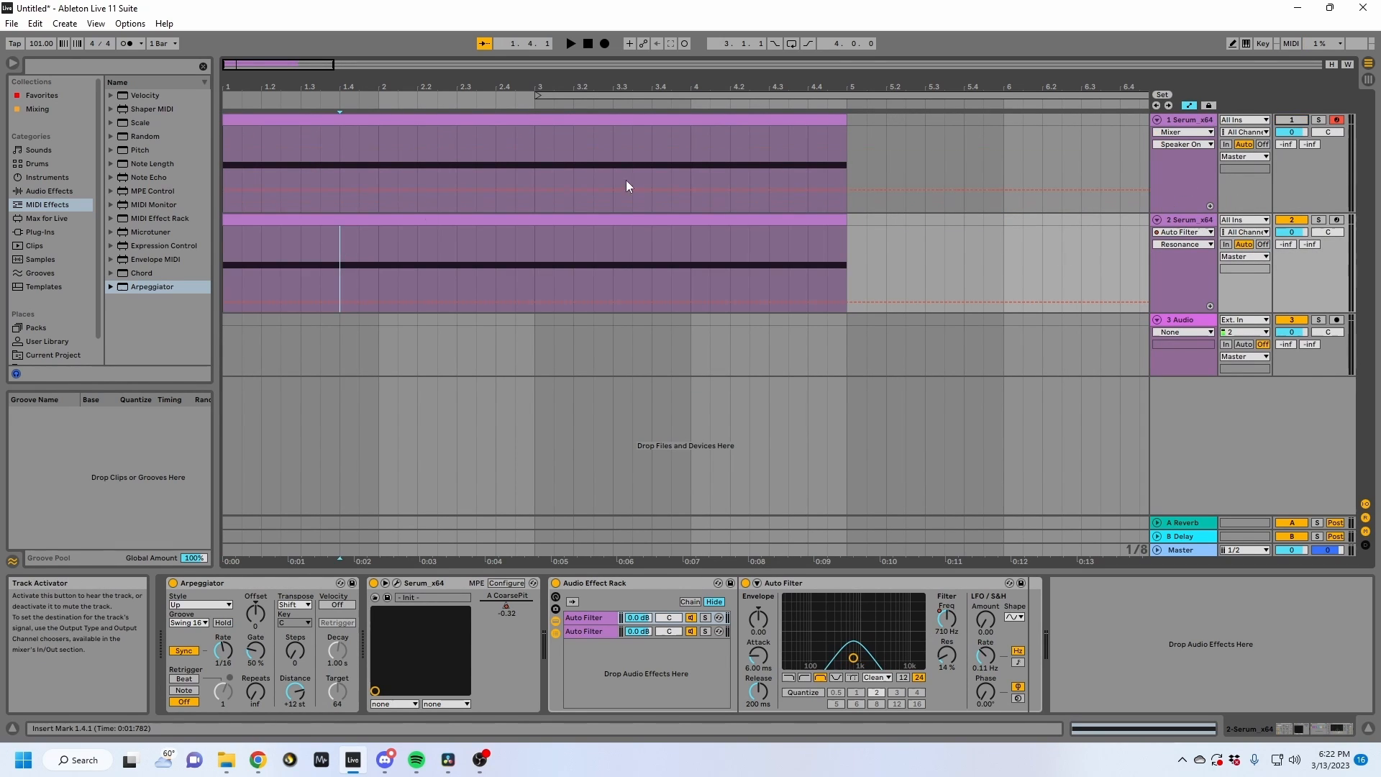
pyautogui.click(333, 219)
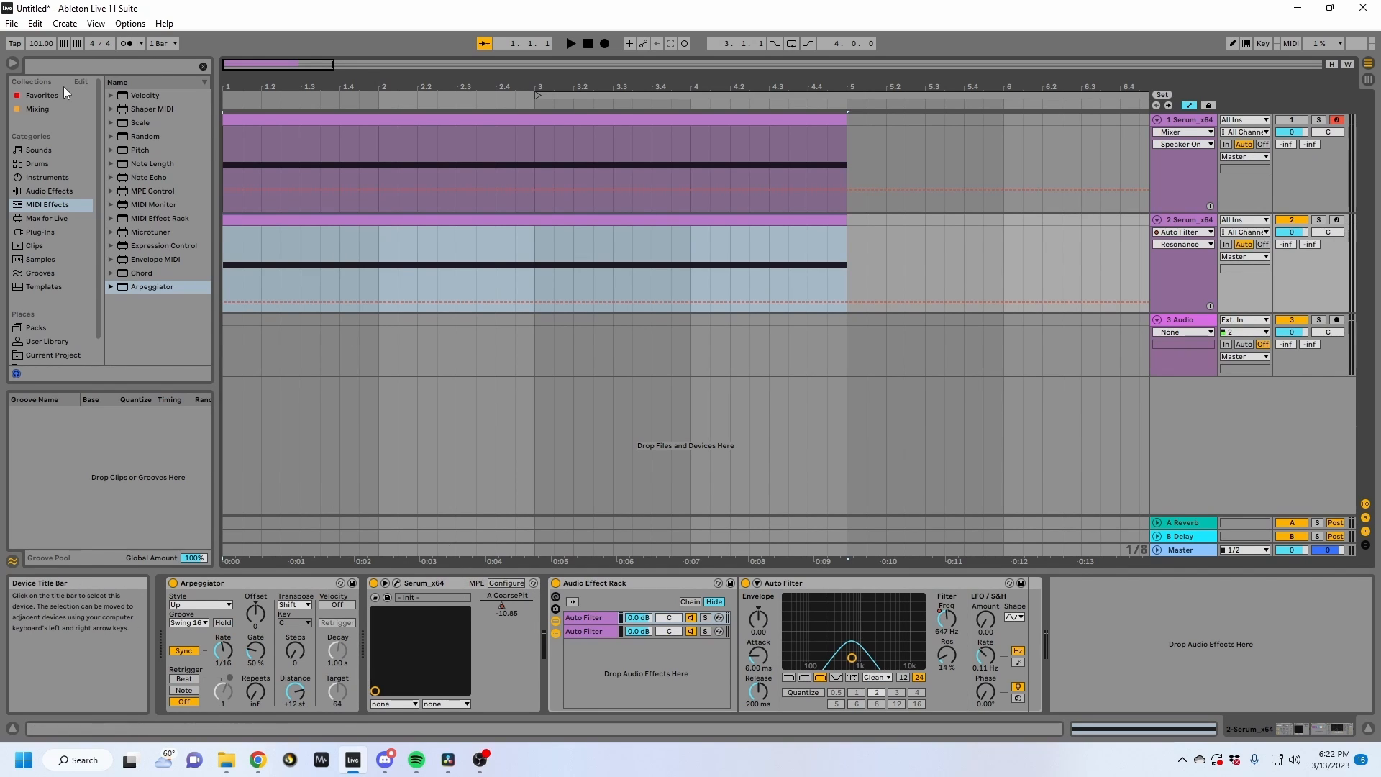
# Show the Audio Effect Rack's macros and map the first Auto Filter's frequency to Macro 1 and resonance to Macro 5.
pyautogui.click(555, 597)
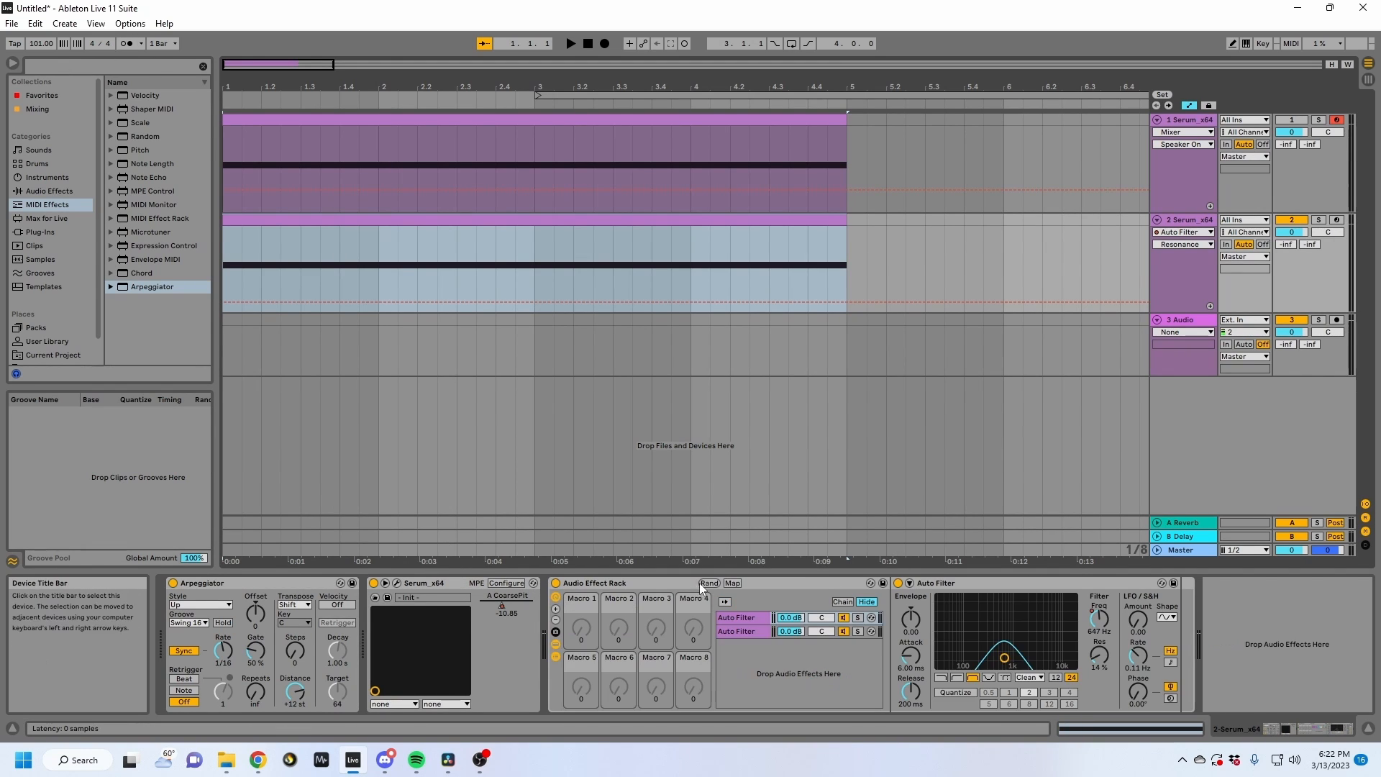
pyautogui.click(727, 581)
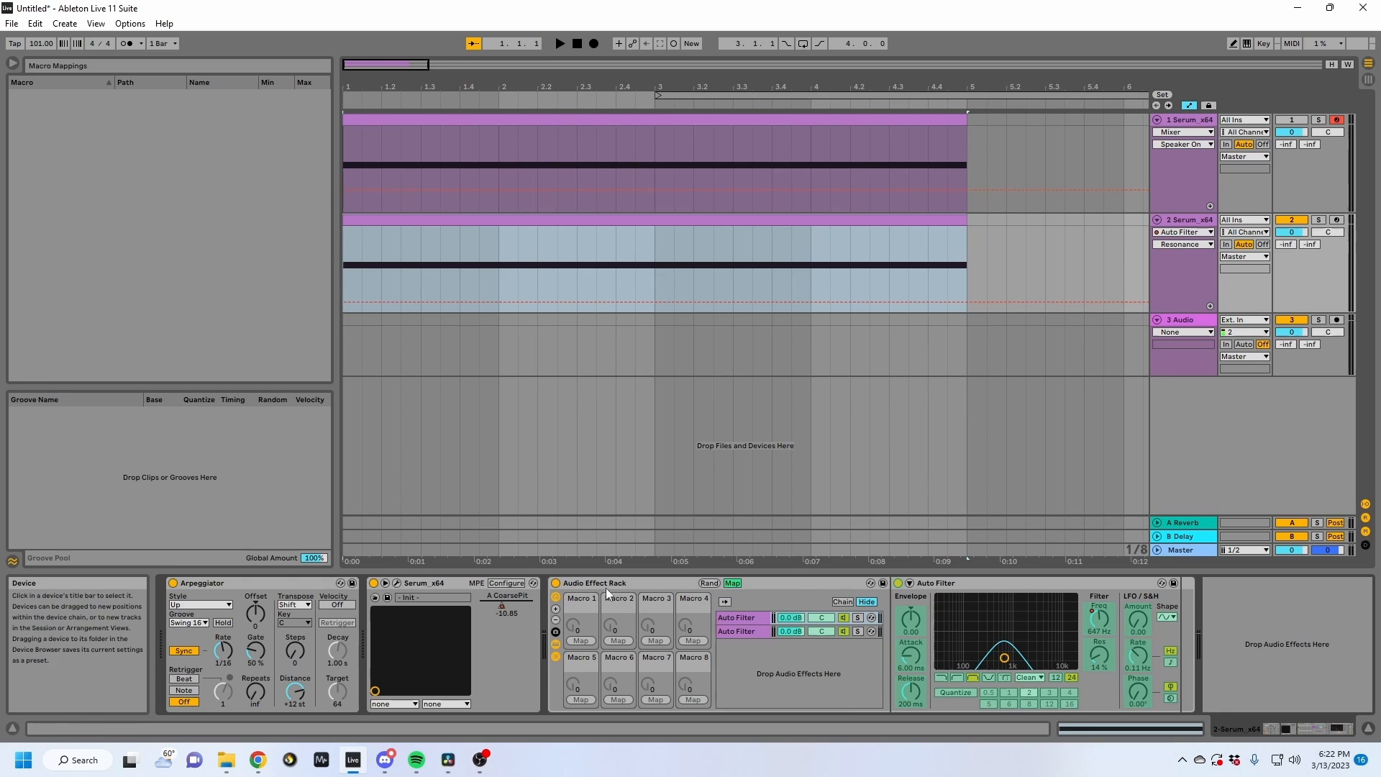
pyautogui.click(1089, 613)
pyautogui.click(579, 639)
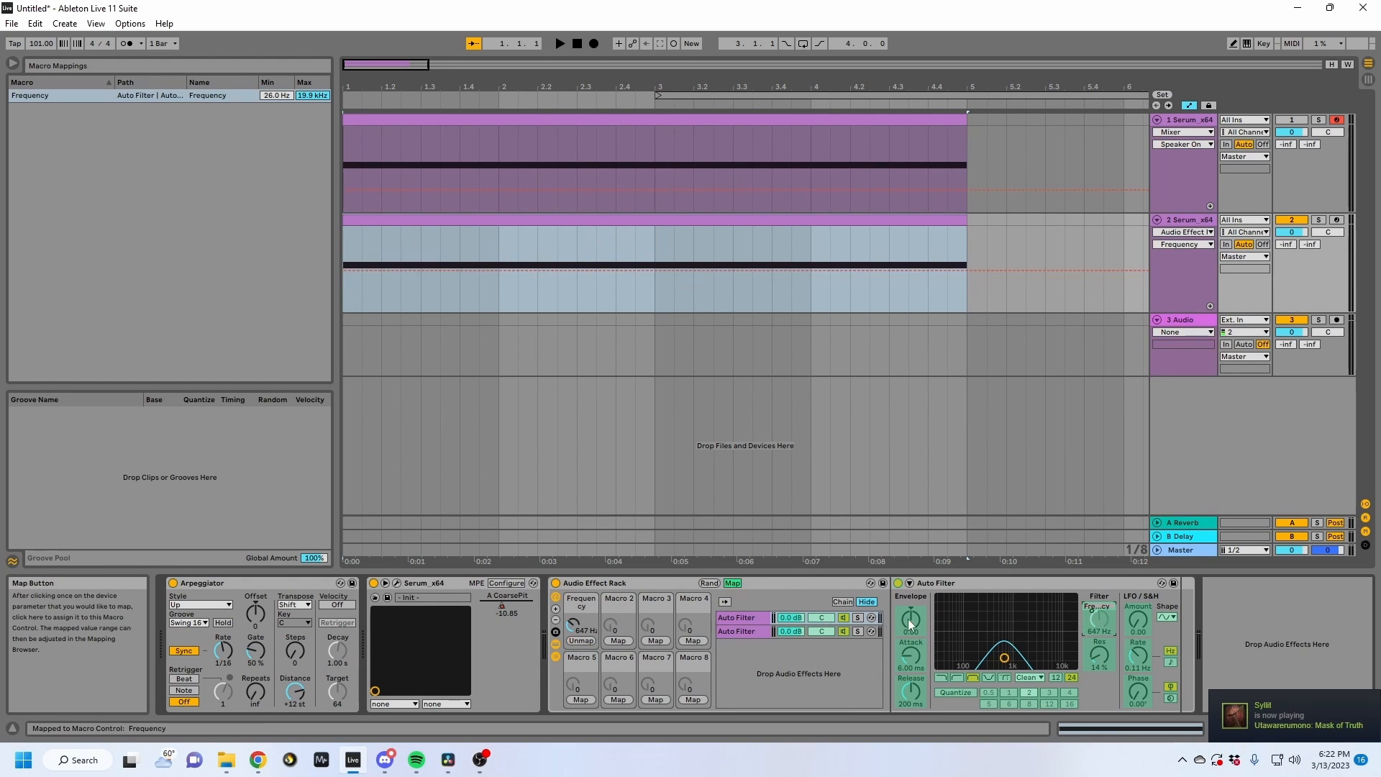
pyautogui.click(1100, 653)
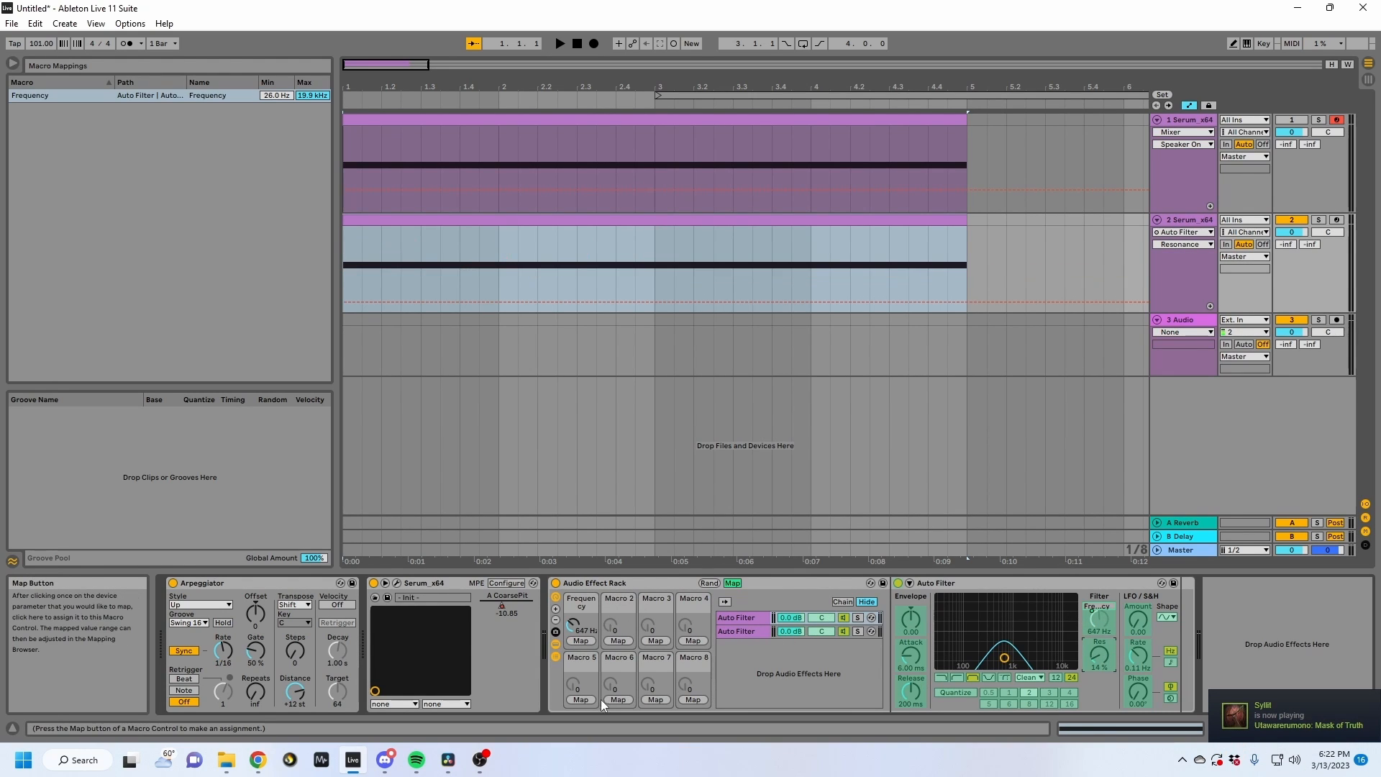
pyautogui.click(581, 699)
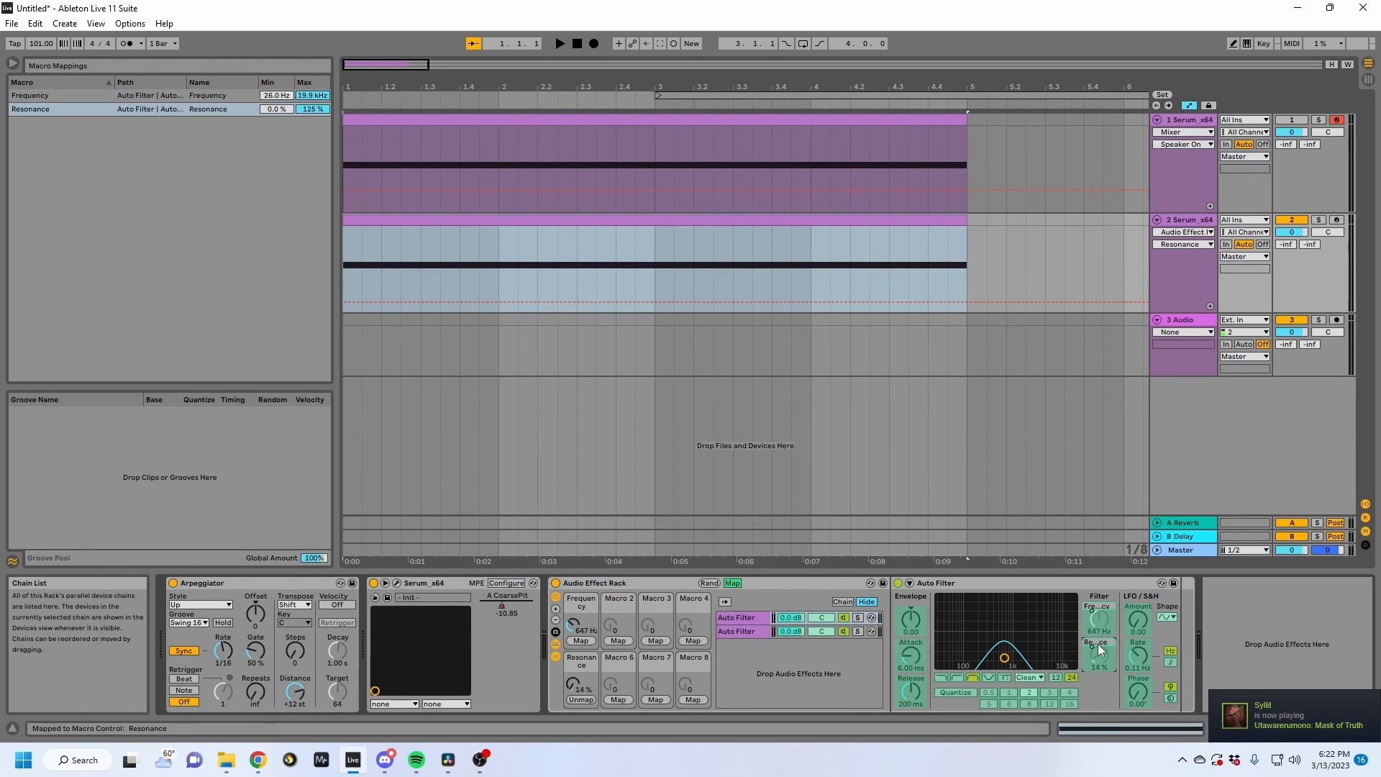
# Map the second Auto Filter's frequency to Macro 2 and its resonance to Macro 6.
pyautogui.click(747, 631)
pyautogui.click(1099, 617)
pyautogui.click(618, 640)
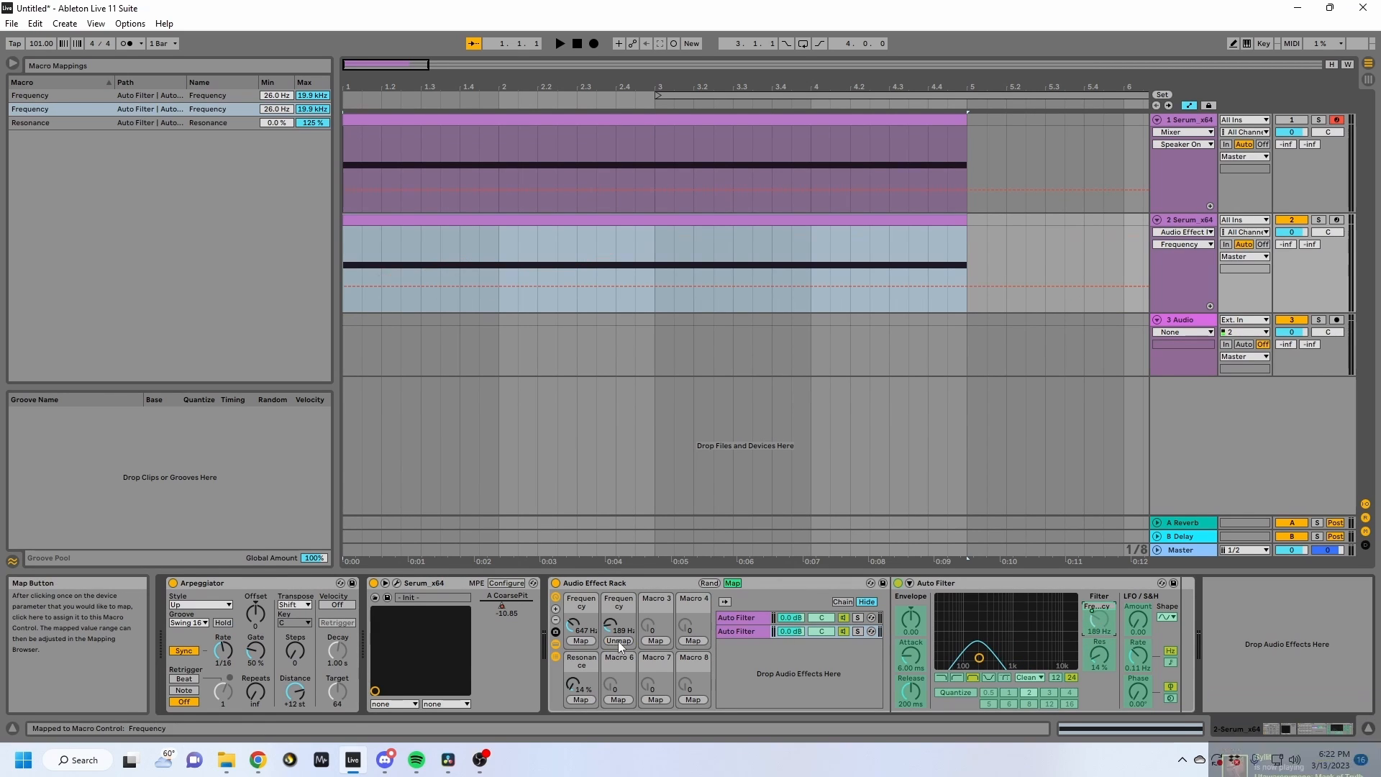
pyautogui.click(1105, 660)
pyautogui.click(618, 700)
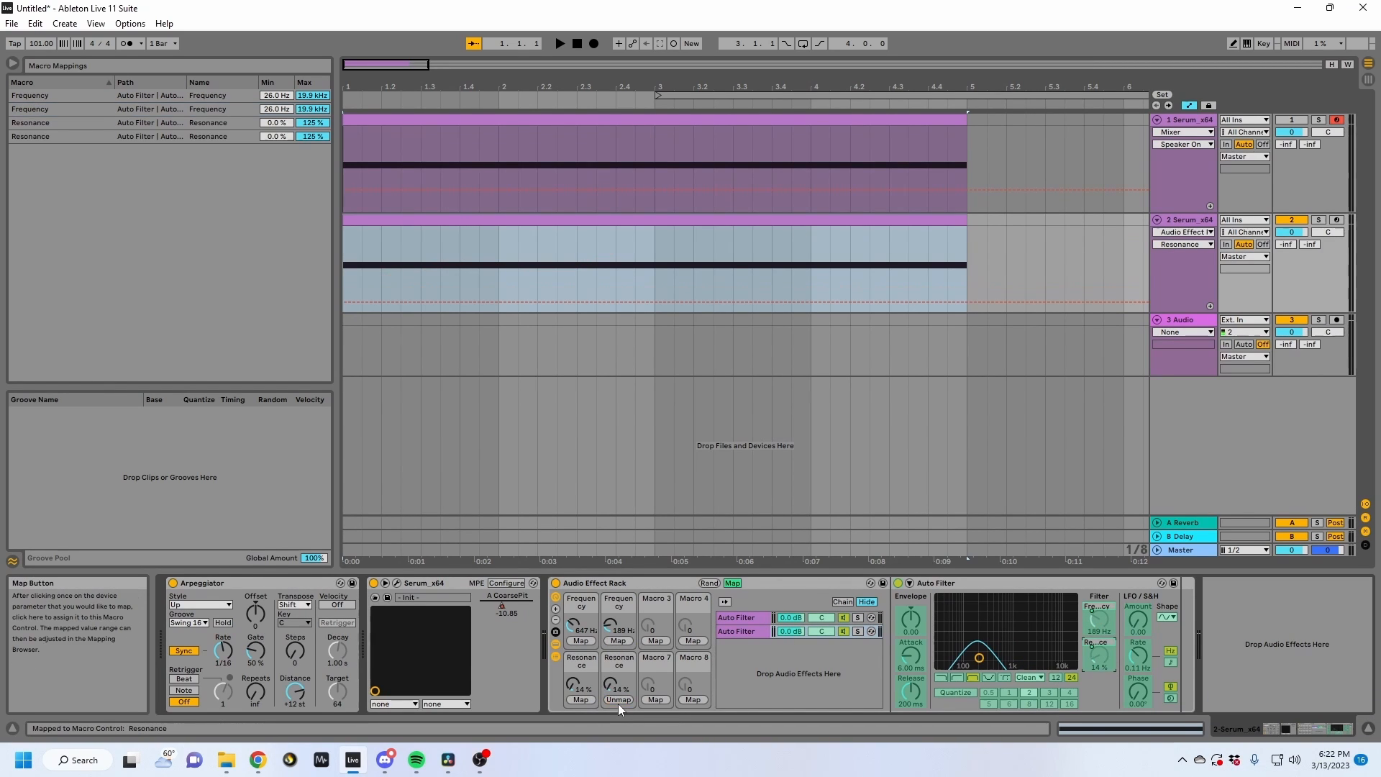
# Leave macro mapping mode and collapse the Auto Filter device in the rack.
pyautogui.click(732, 583)
pyautogui.click(800, 600)
pyautogui.doubleClick(949, 584)
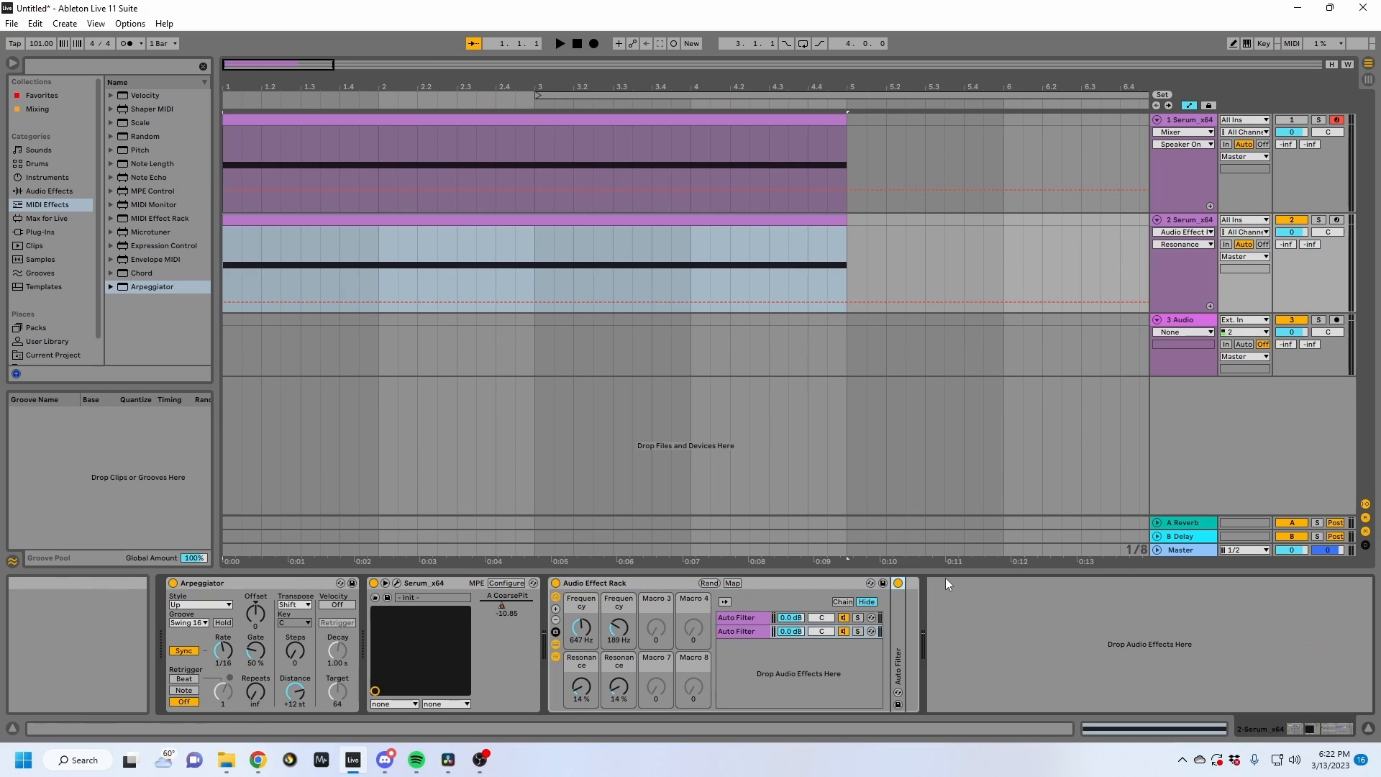
# Search all browser content for "lfo" and add the LFO device after the Audio Effect Rack.
pyautogui.click(67, 70)
pyautogui.write('lfo')
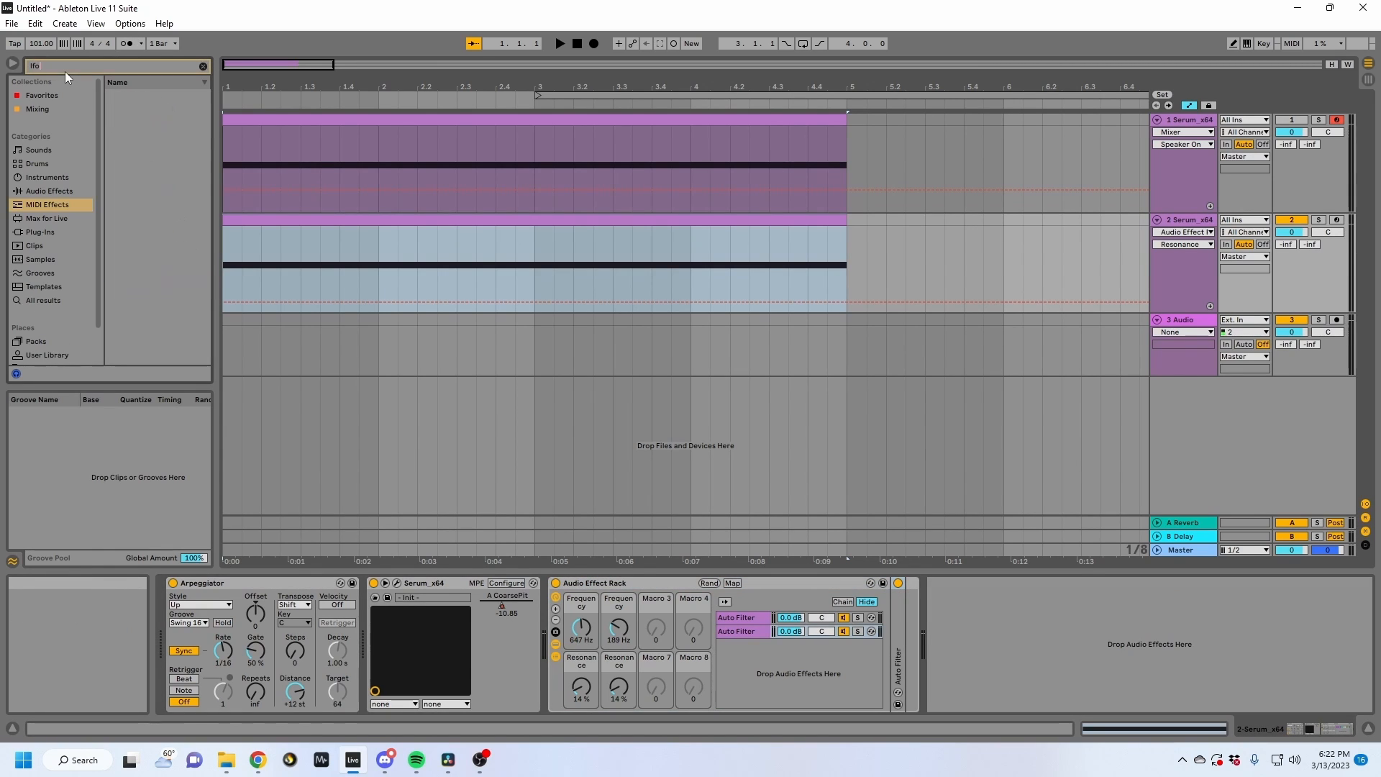
pyautogui.click(36, 296)
pyautogui.doubleClick(140, 96)
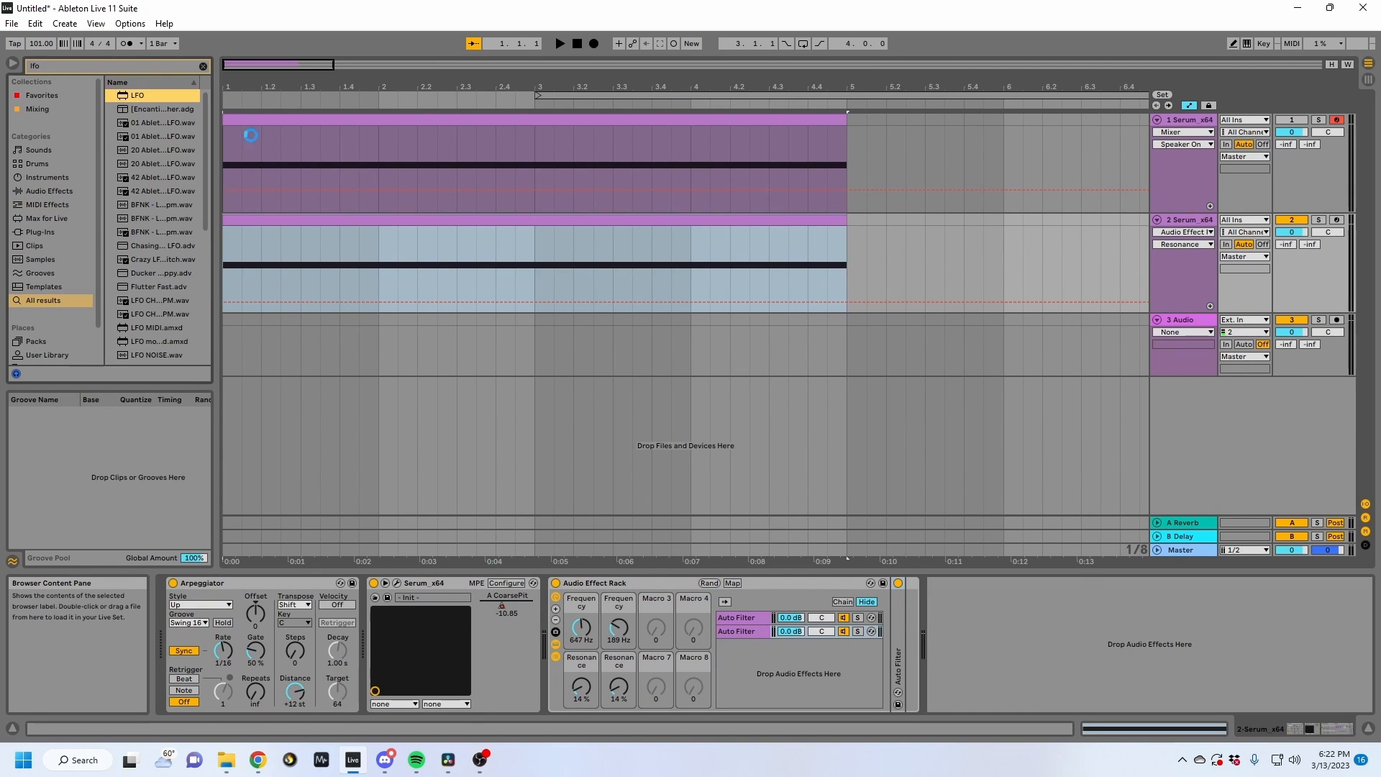
# Set the LFO's shape to Random and its rate to about 2.64 Hz.
pyautogui.click(968, 659)
pyautogui.click(948, 733)
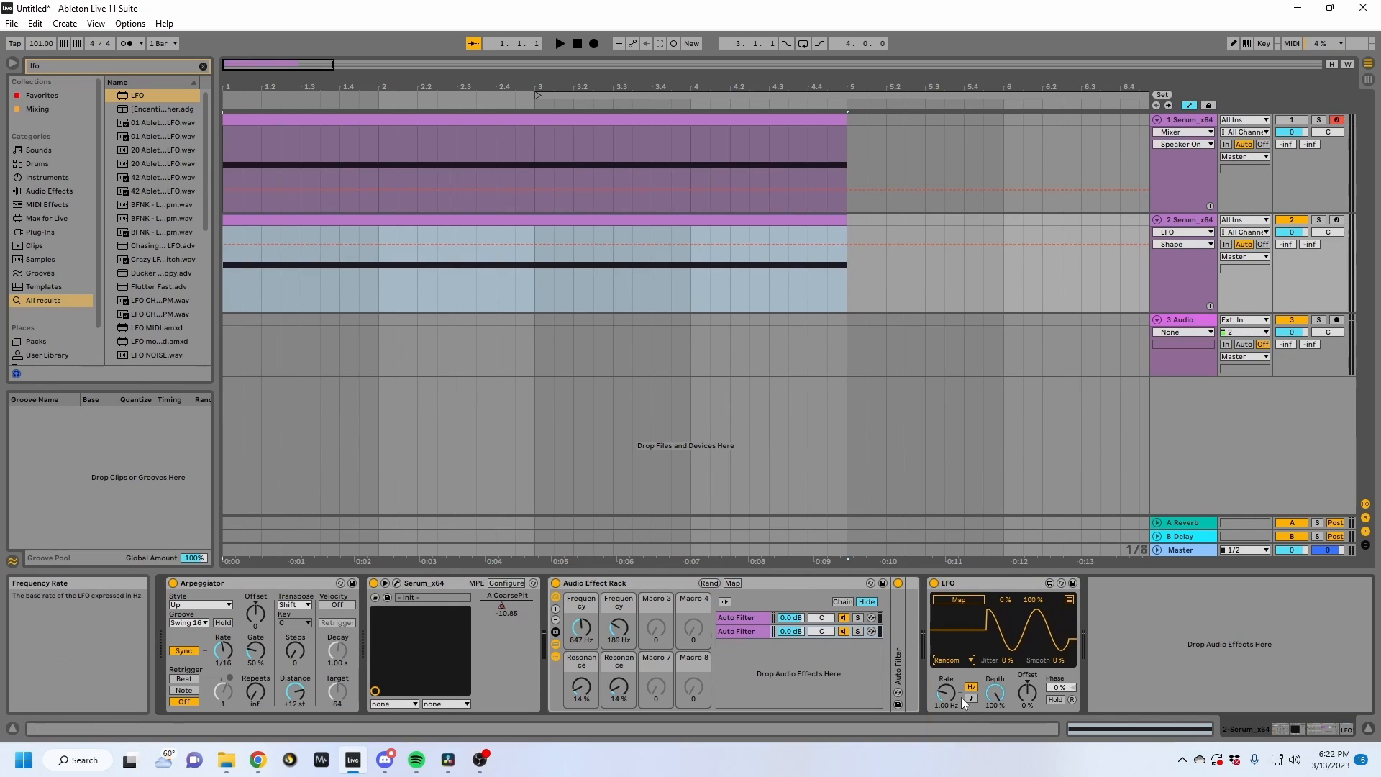
pyautogui.moveTo(946, 703); pyautogui.dragTo(946, 669)
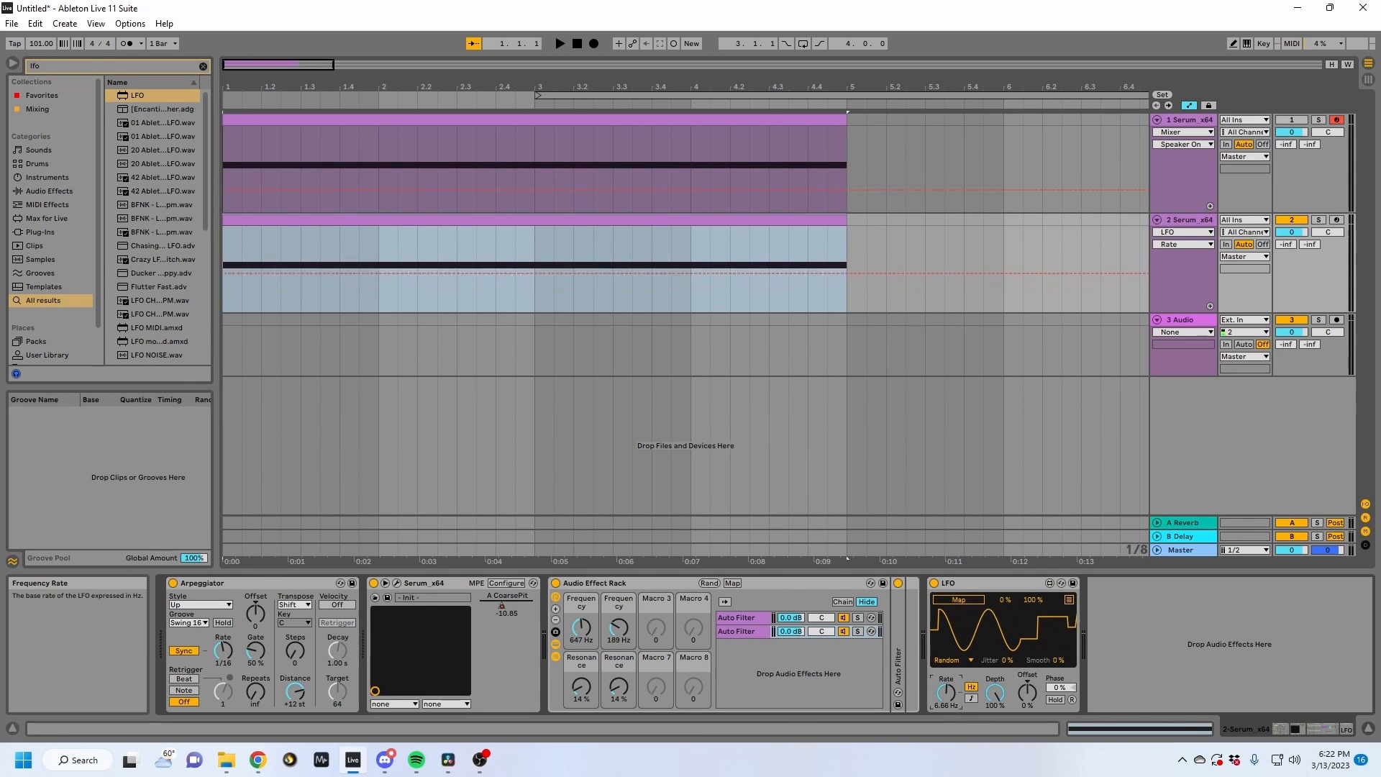
# Group the LFO into its own Audio Effect Rack and show that rack's macro controls.
pyautogui.hotkey('ctrl', 'g')
pyautogui.click(935, 598)
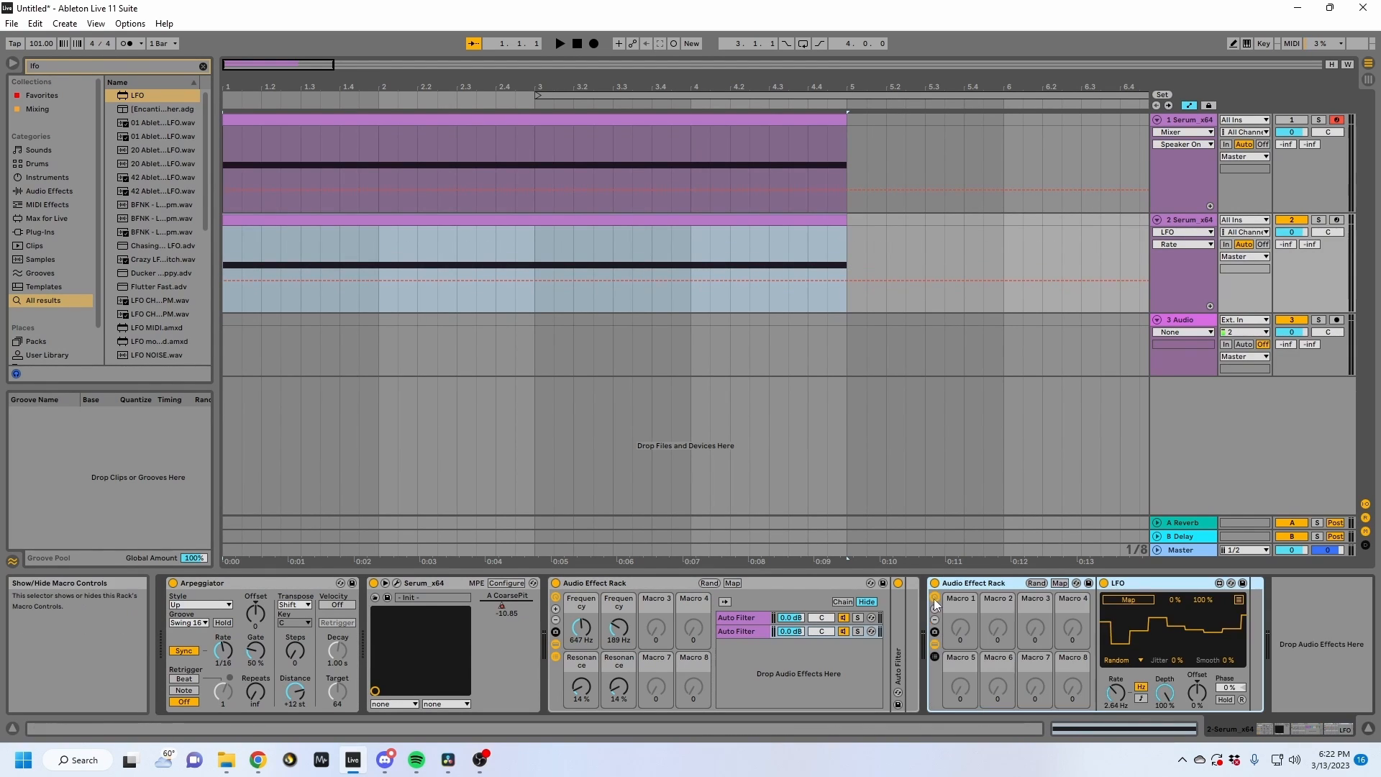
# Map the LFO's Rate and Smooth parameters to the first two macros of its Audio Effect Rack.
pyautogui.click(1059, 582)
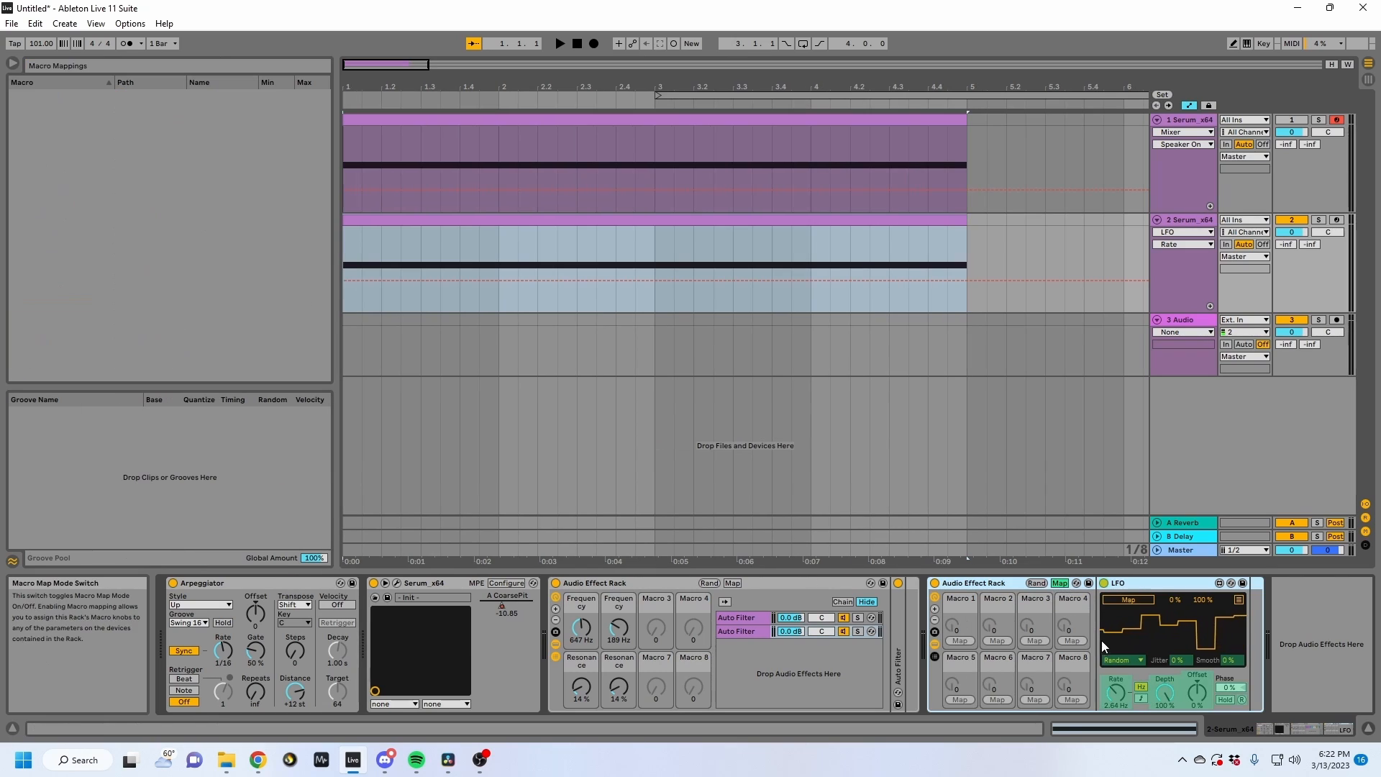
pyautogui.click(1116, 689)
pyautogui.click(960, 640)
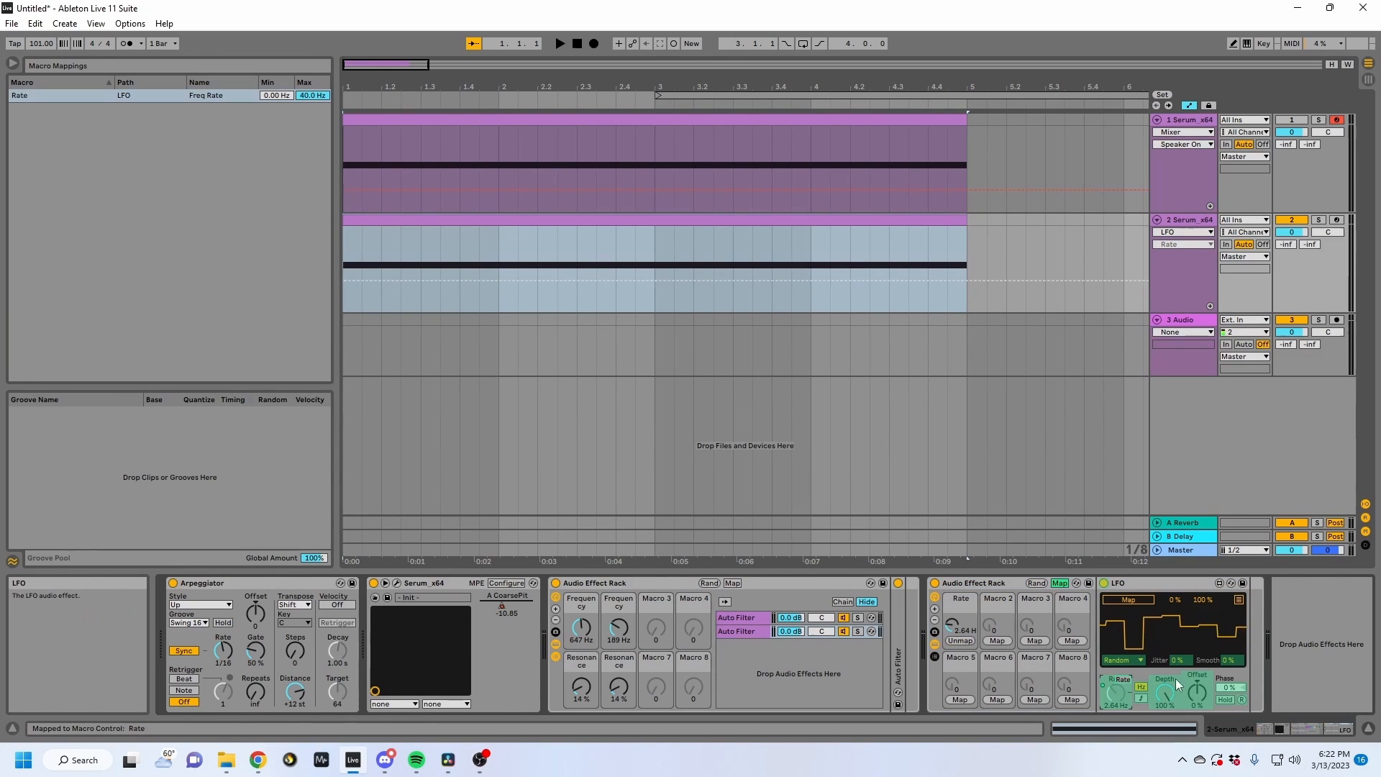
pyautogui.click(1231, 661)
pyautogui.click(996, 640)
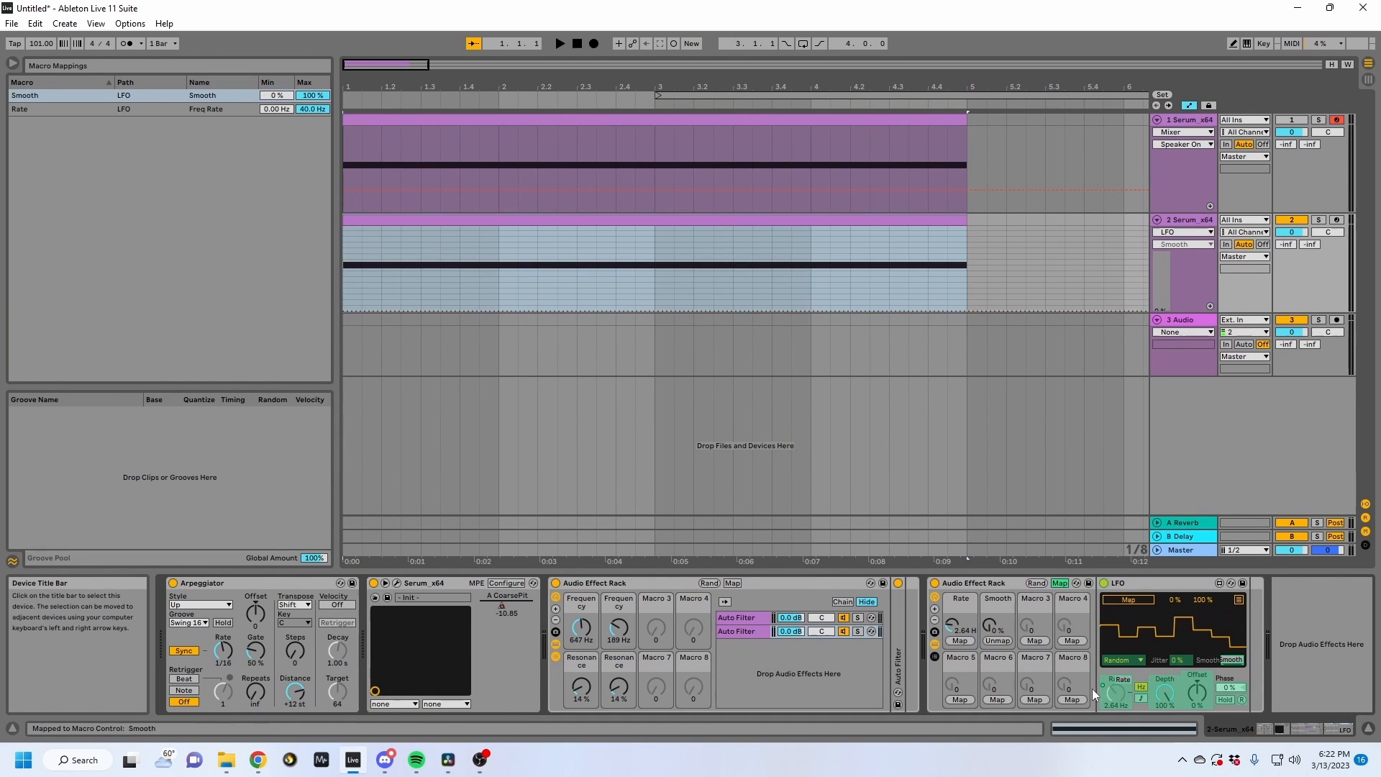
# Map the LFO's Depth and Offset to the rack's third and fourth macros and leave macro mapping mode.
pyautogui.click(1166, 696)
pyautogui.click(1034, 640)
pyautogui.click(1200, 692)
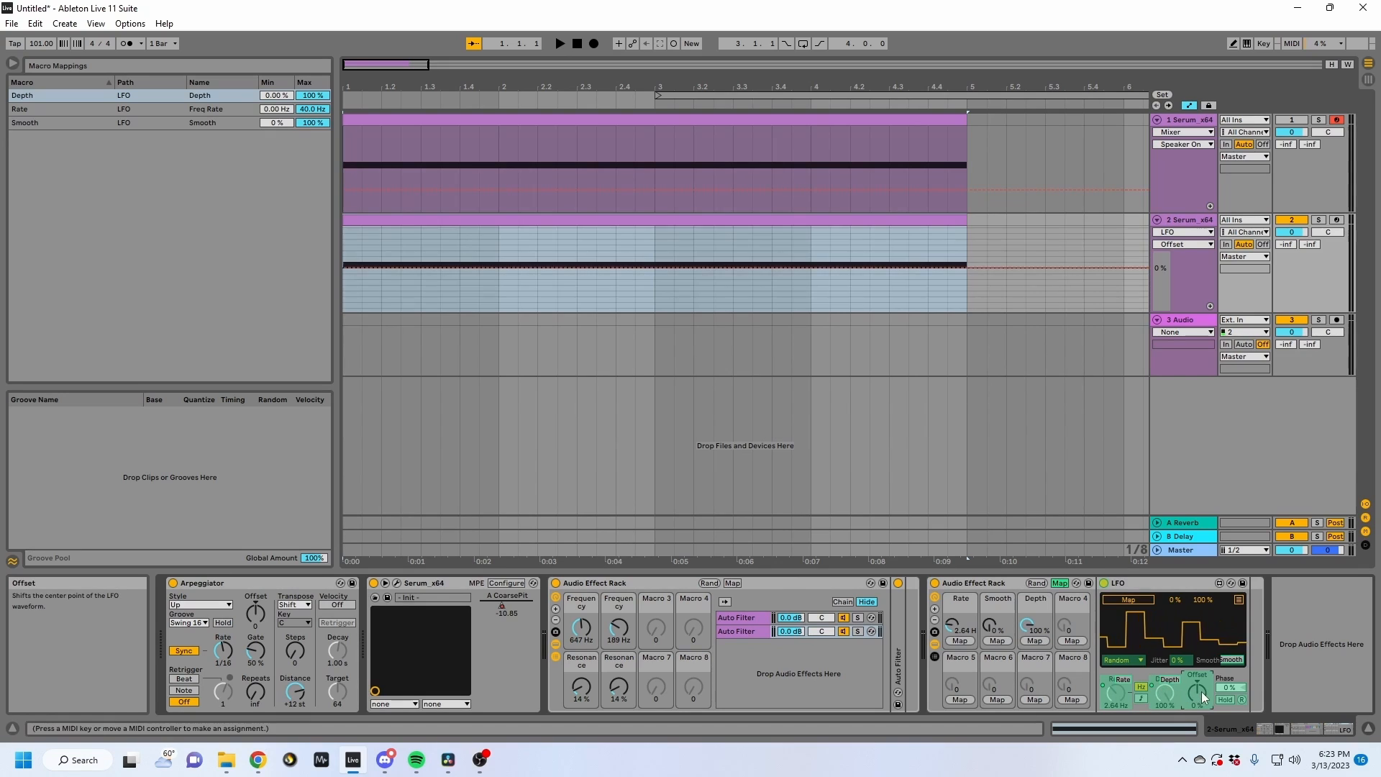
pyautogui.click(1071, 640)
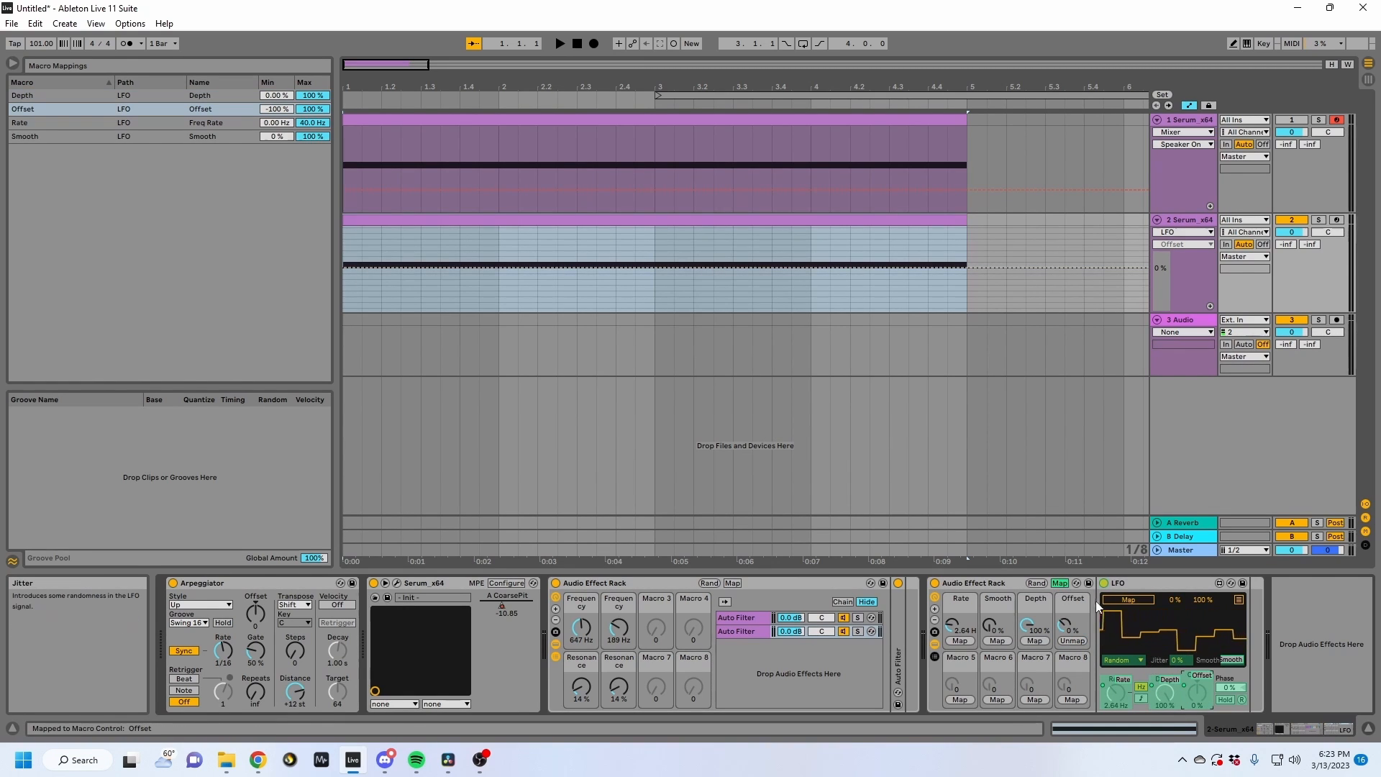
pyautogui.click(1060, 583)
# Duplicate the macro-mapped LFO three times inside its rack and set the Rate macro to about 2.99 Hz.
pyautogui.click(1129, 586)
pyautogui.hotkey('ctrl', 'd')
pyautogui.hotkey('ctrl', 'd')
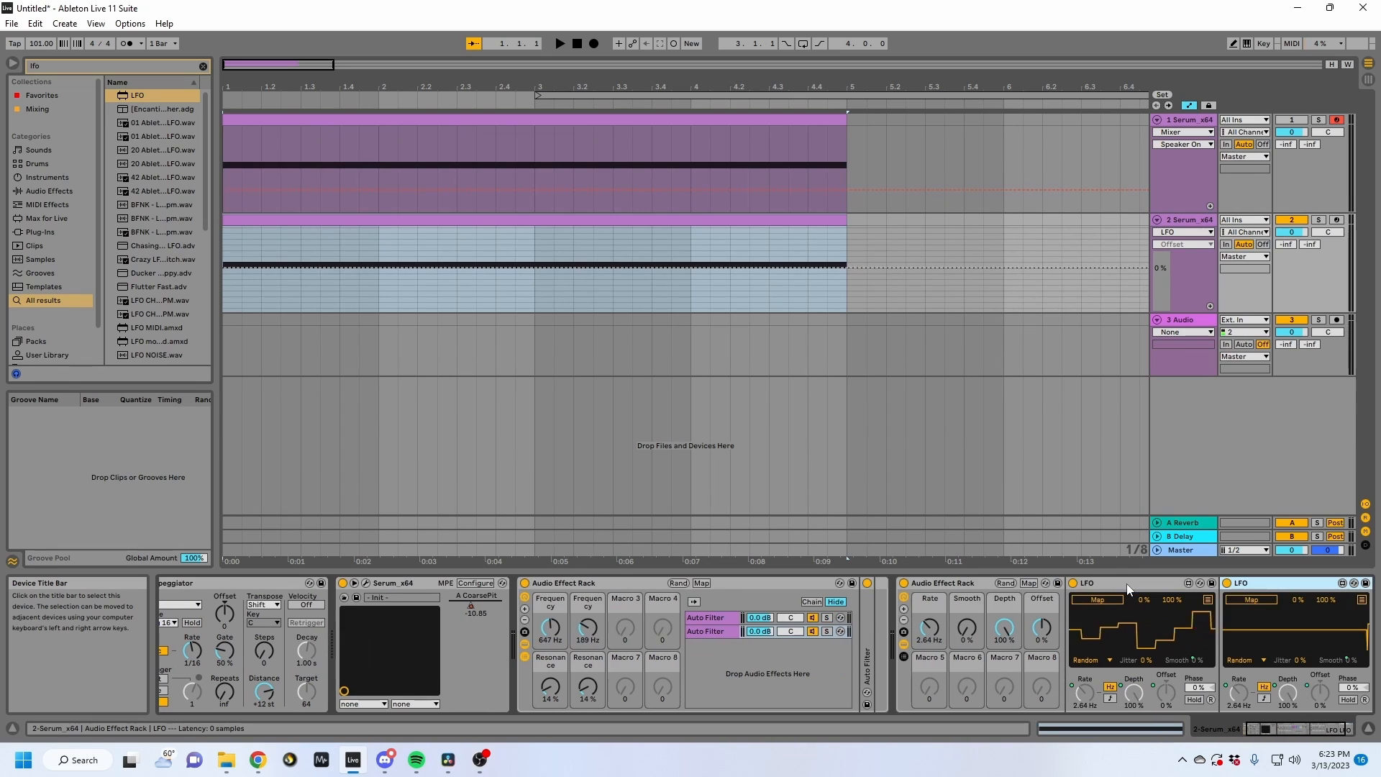
pyautogui.hotkey('ctrl', 'd')
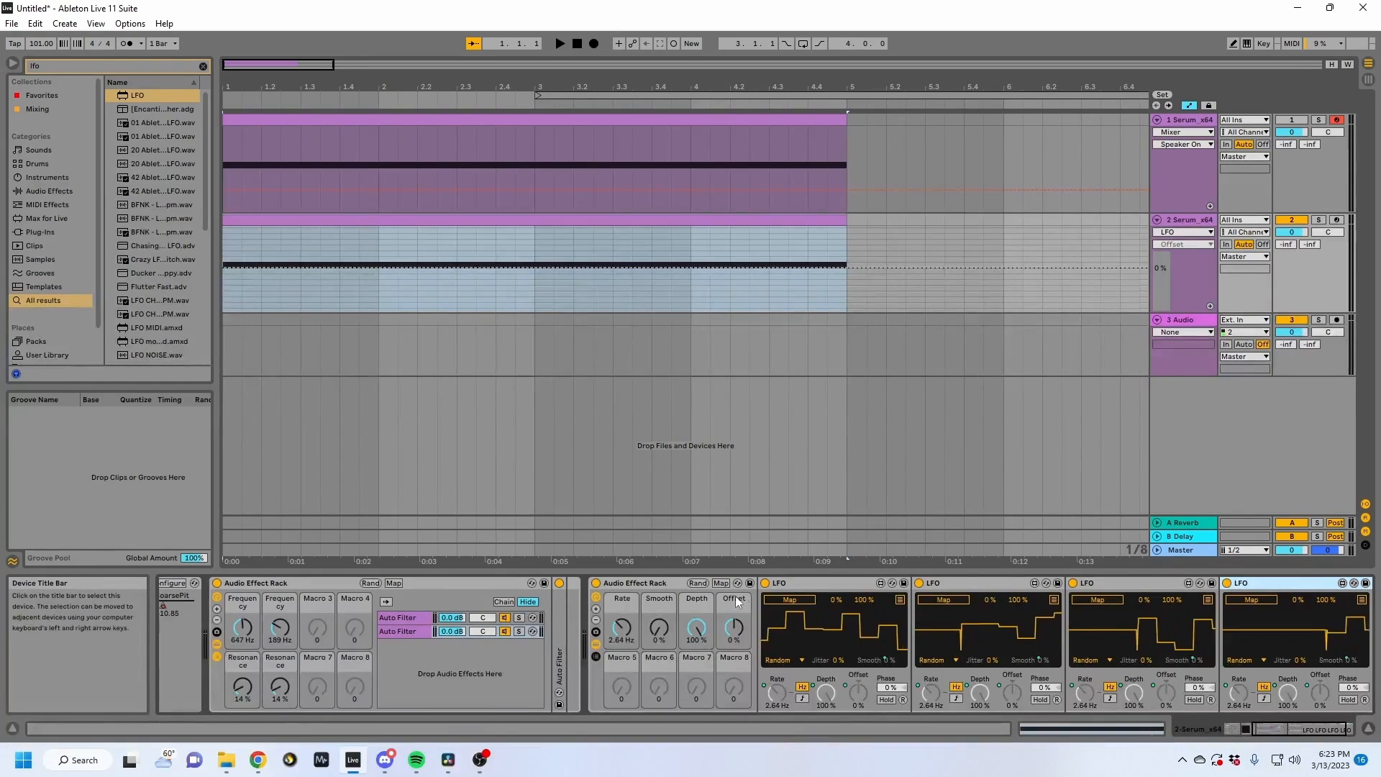
pyautogui.moveTo(621, 629); pyautogui.dragTo(659, 628)
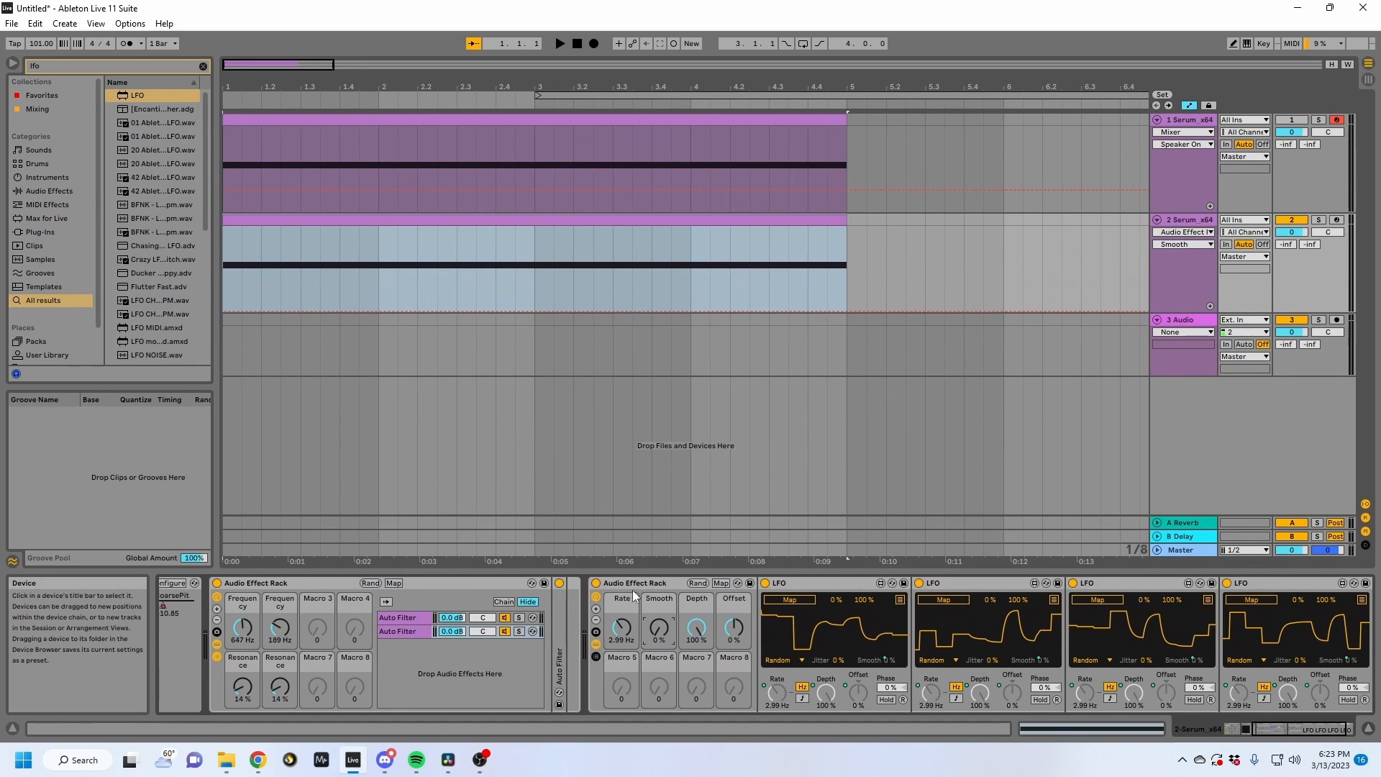
# Hide the filter rack's chains and map the first two LFOs to its two Frequency macros.
pyautogui.click(647, 583)
pyautogui.click(529, 602)
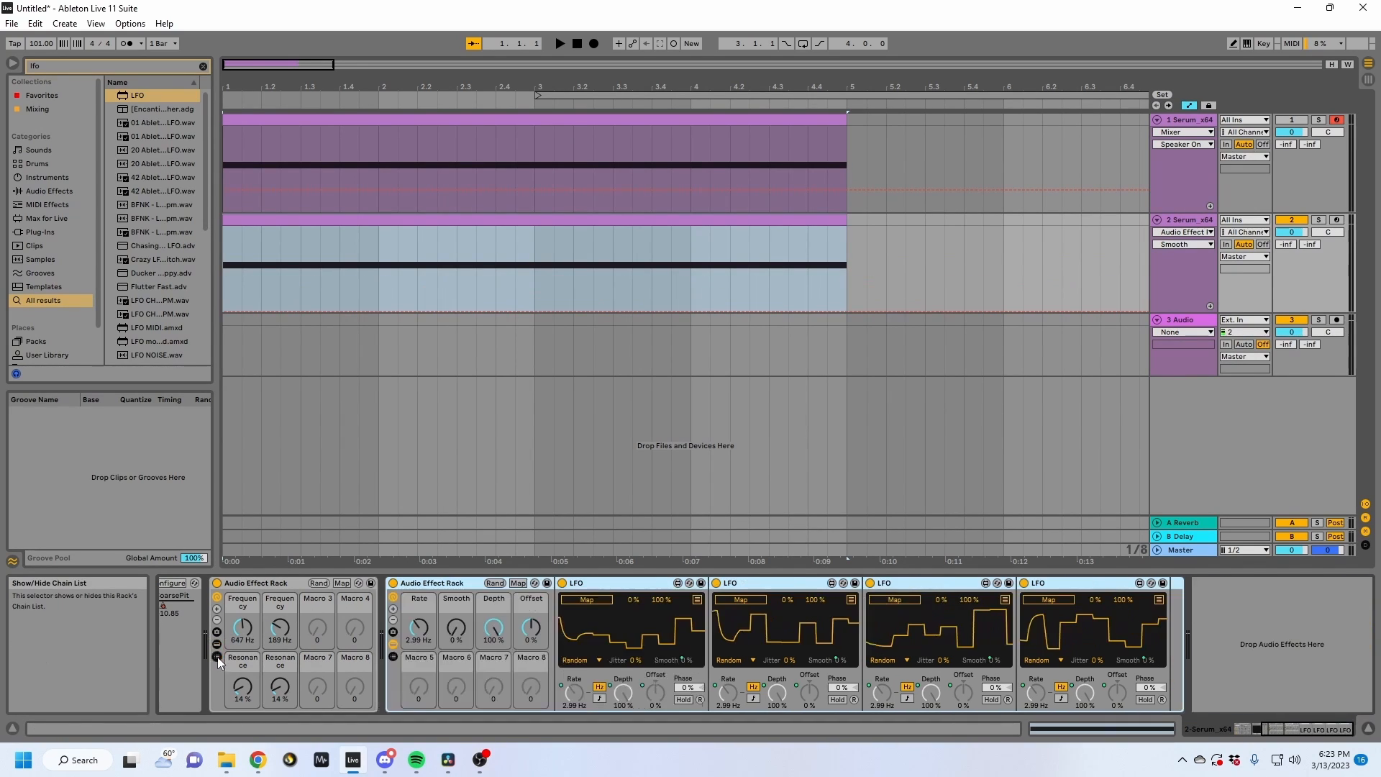
pyautogui.click(587, 600)
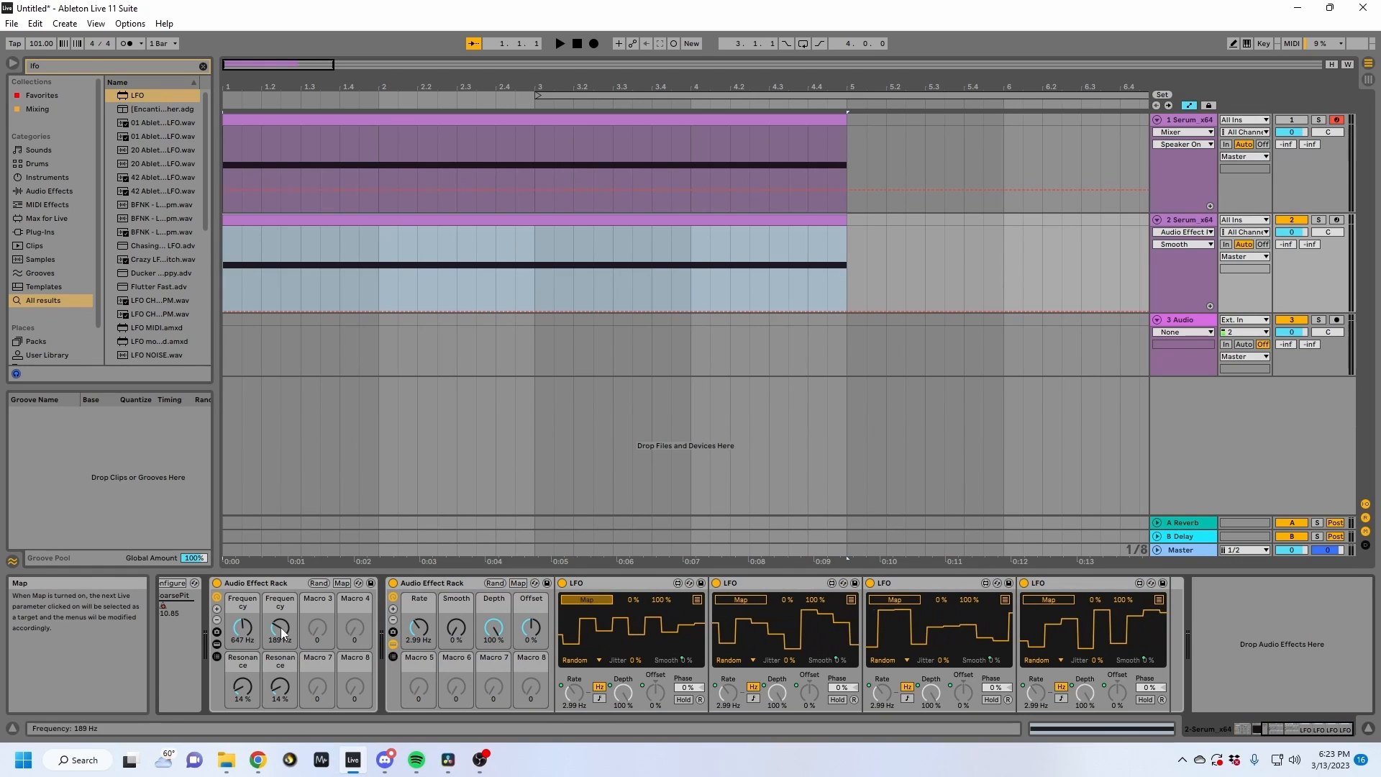
pyautogui.click(242, 627)
pyautogui.click(740, 599)
pyautogui.click(280, 627)
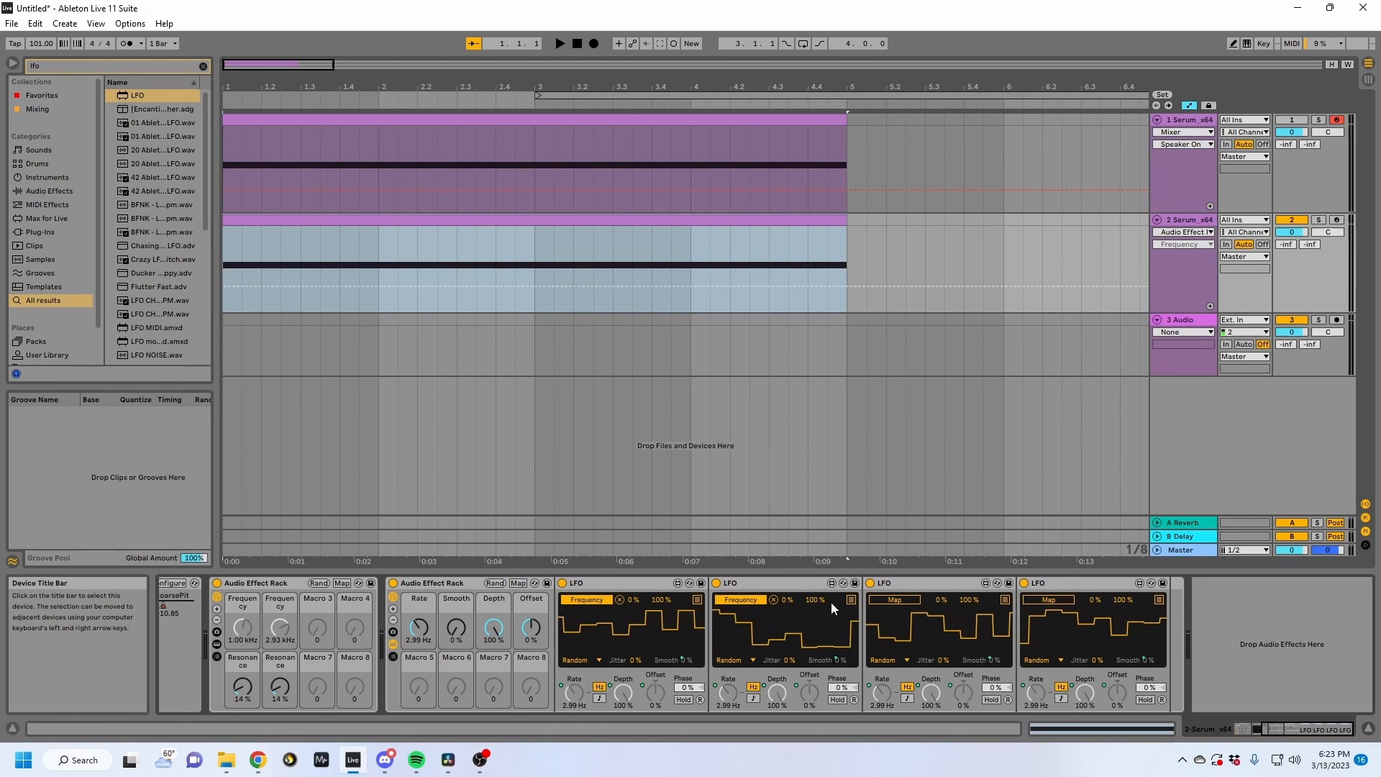
# Map the third and fourth LFOs to the filter rack's two Resonance macros.
pyautogui.click(242, 687)
pyautogui.click(1049, 600)
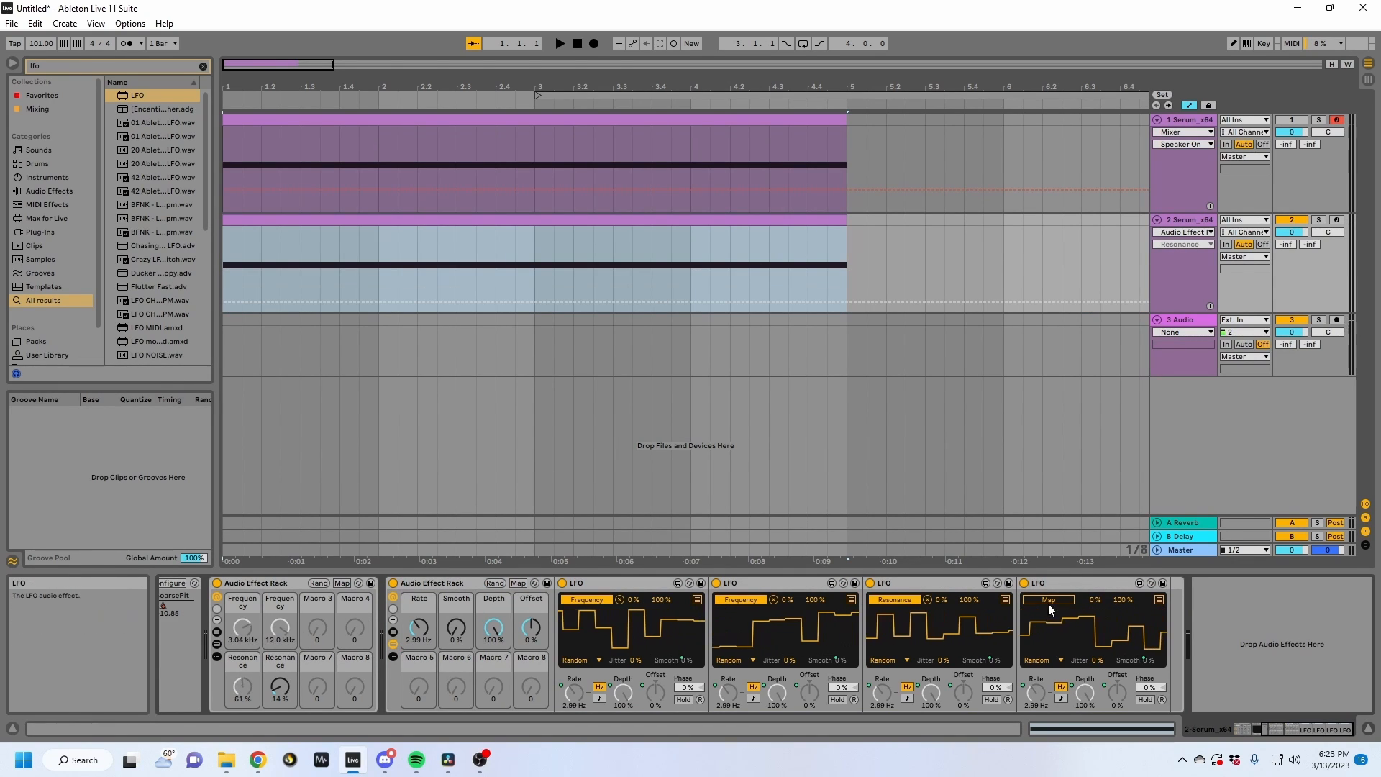
pyautogui.click(275, 692)
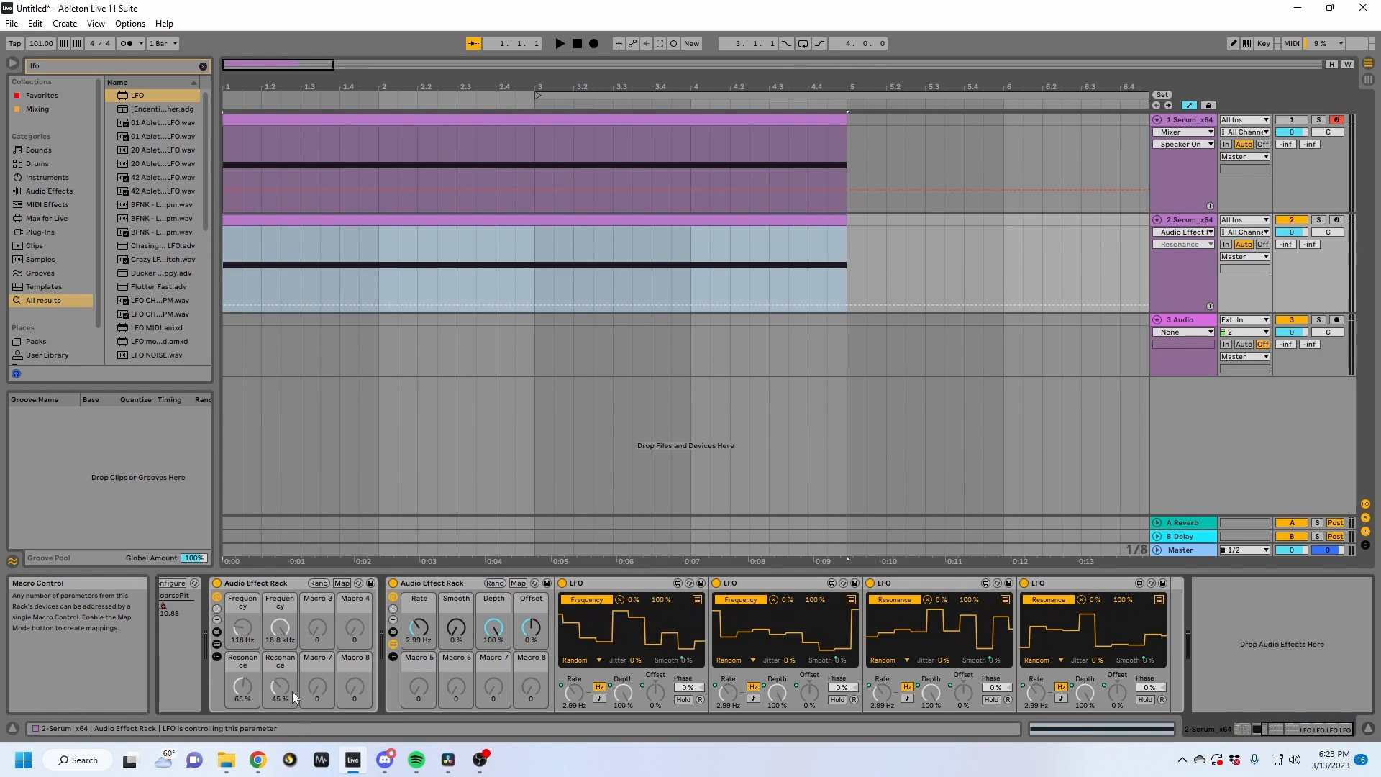
# Check the first Auto Filter and limit the two Resonance LFO mappings to maximums of 53% and 39%.
pyautogui.click(216, 658)
pyautogui.click(397, 617)
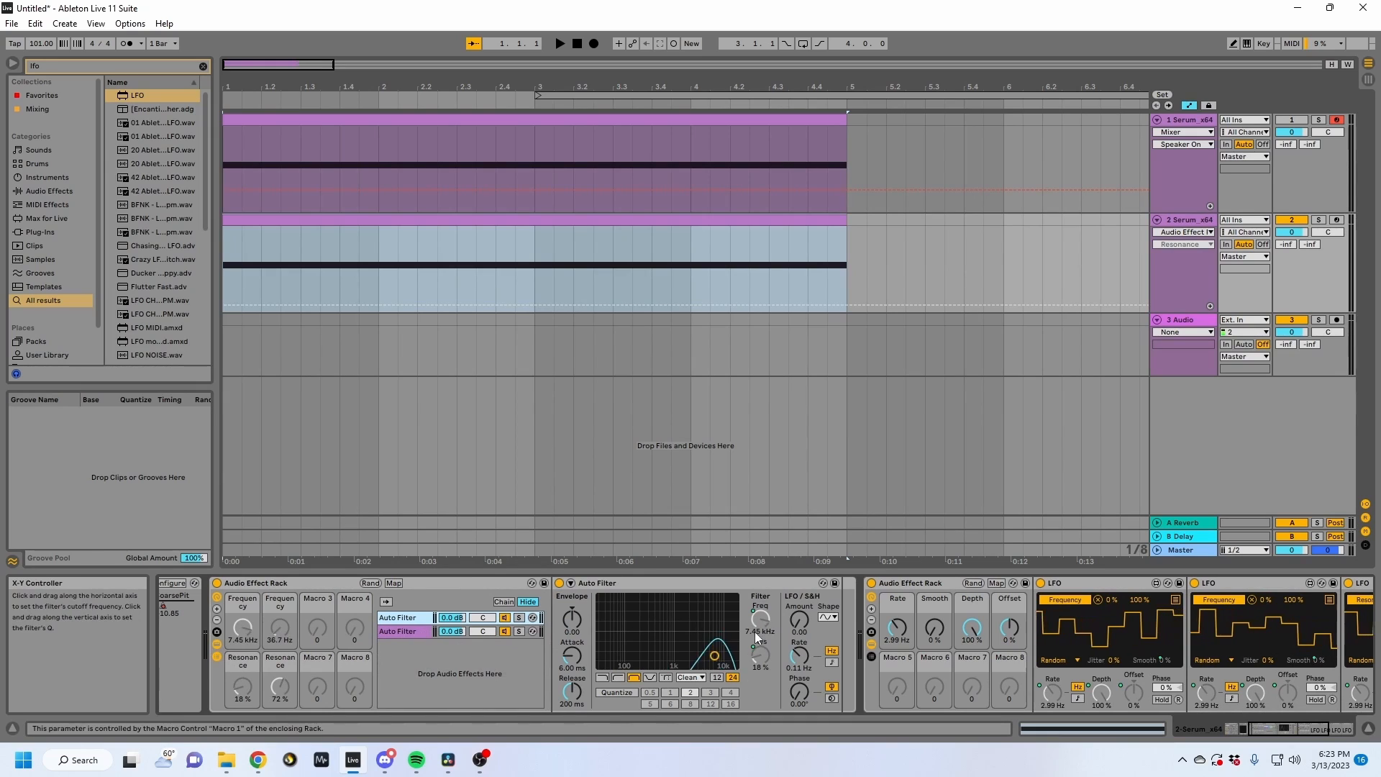
pyautogui.doubleClick(647, 580)
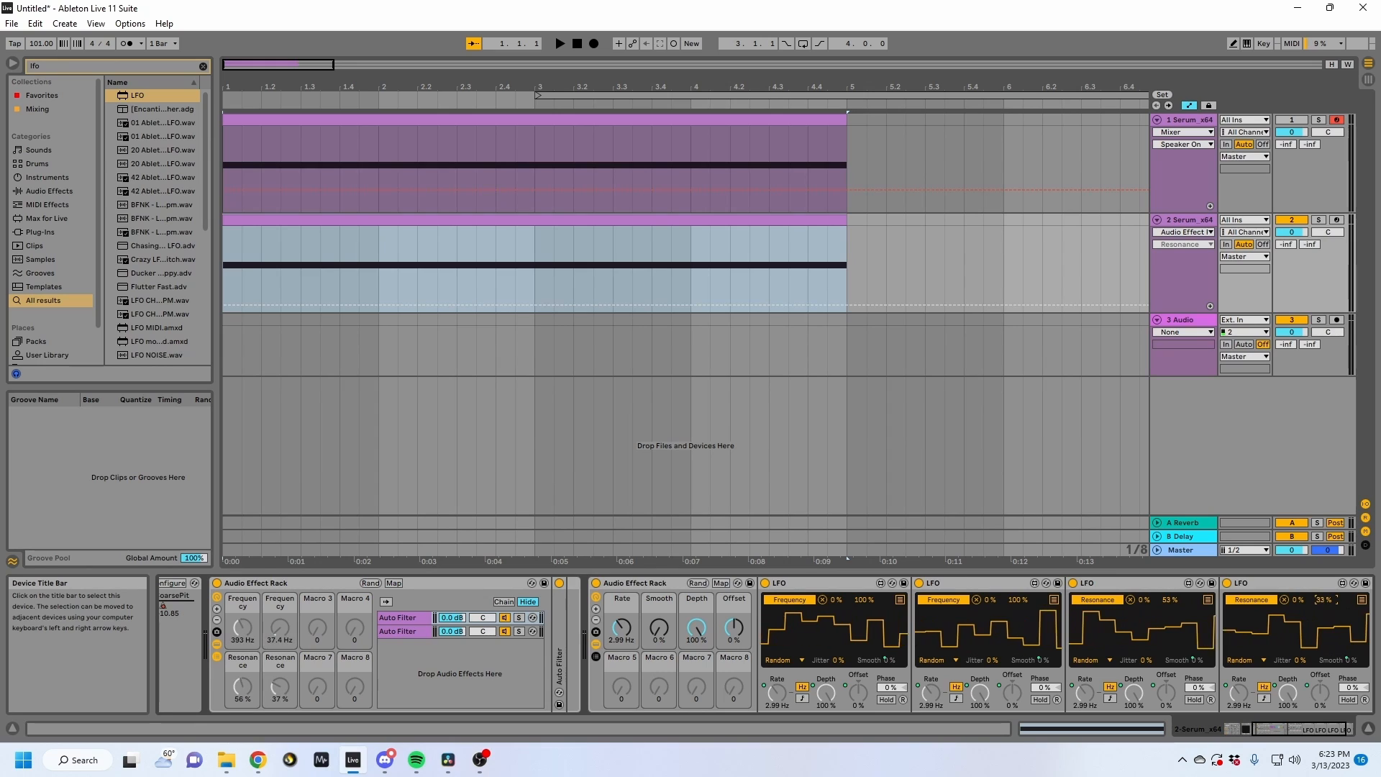
# Solo the second Serum track and play it back to audition the LFO-driven filters.
pyautogui.press('space')
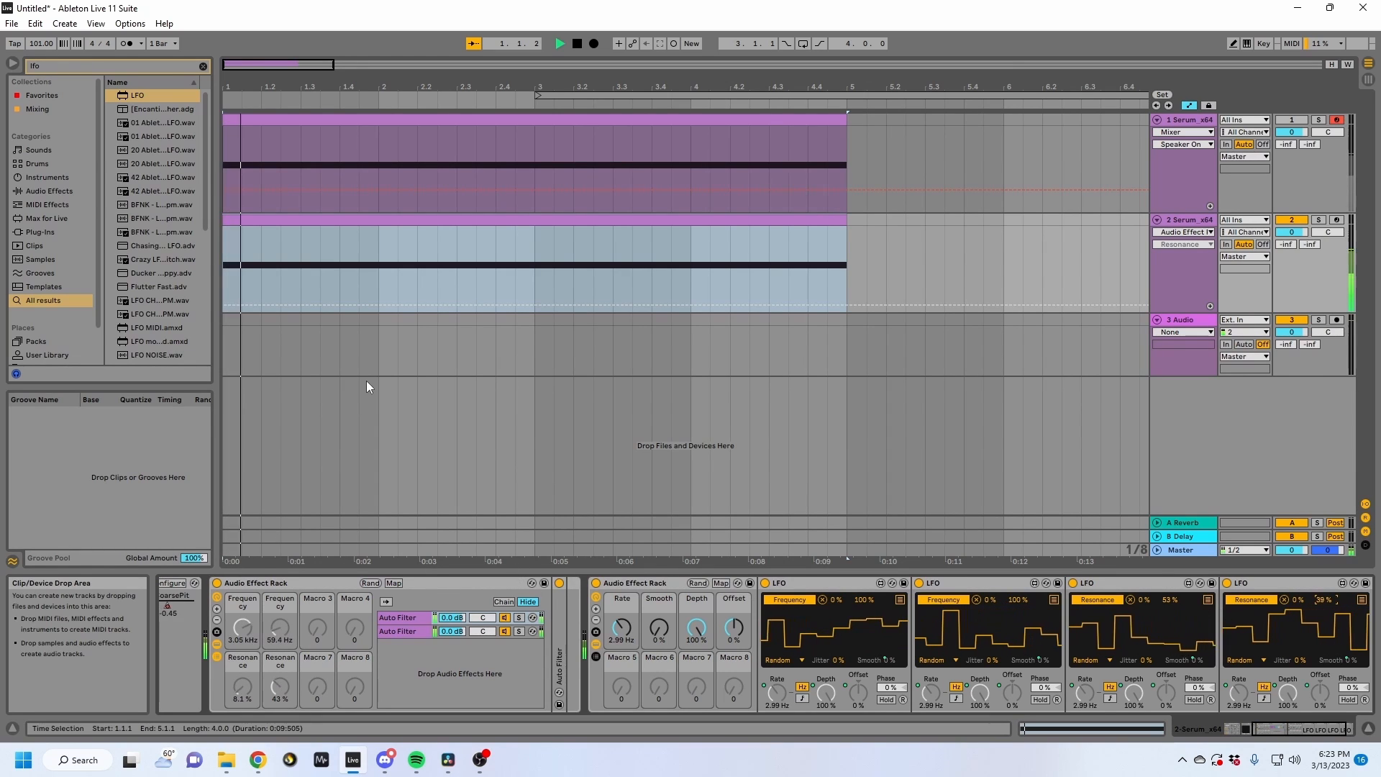
pyautogui.press('space')
pyautogui.click(1186, 222)
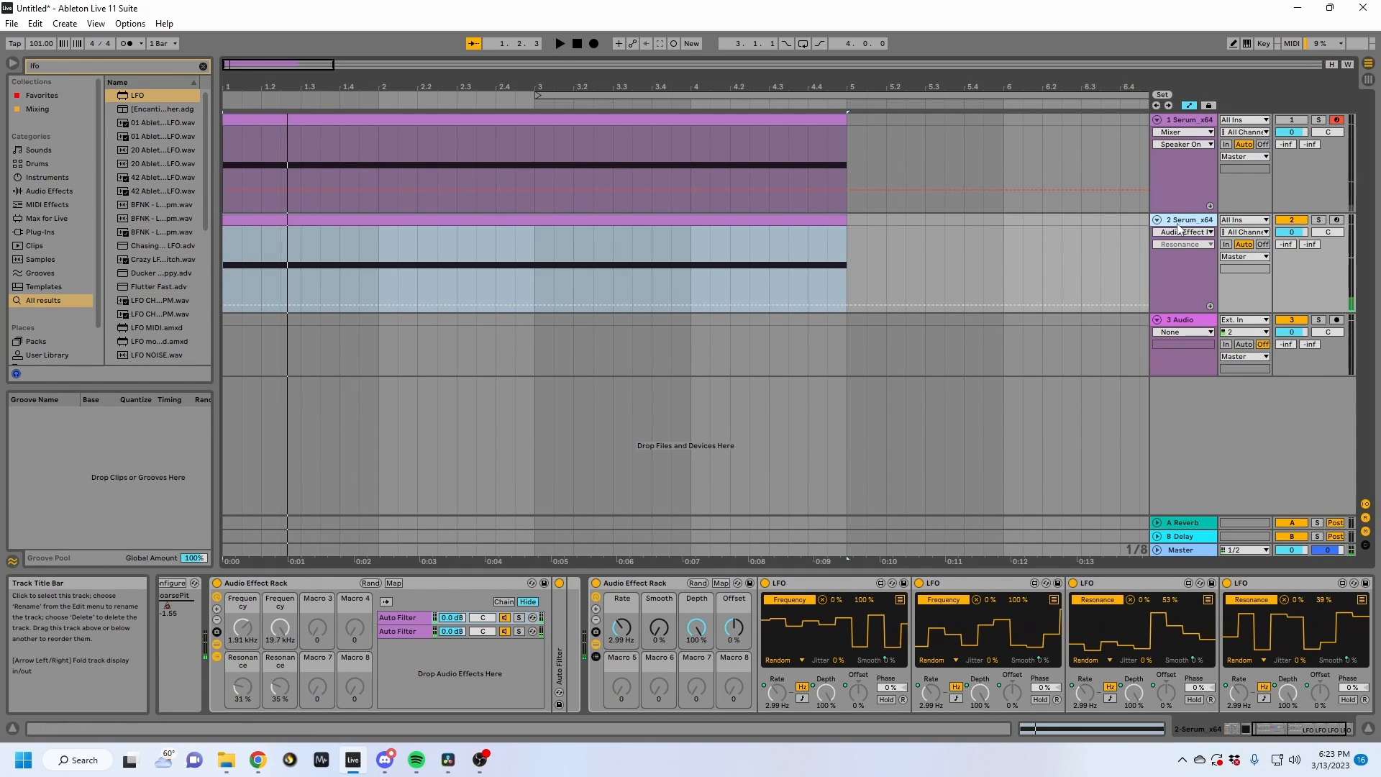
pyautogui.click(1318, 220)
pyautogui.press('space')
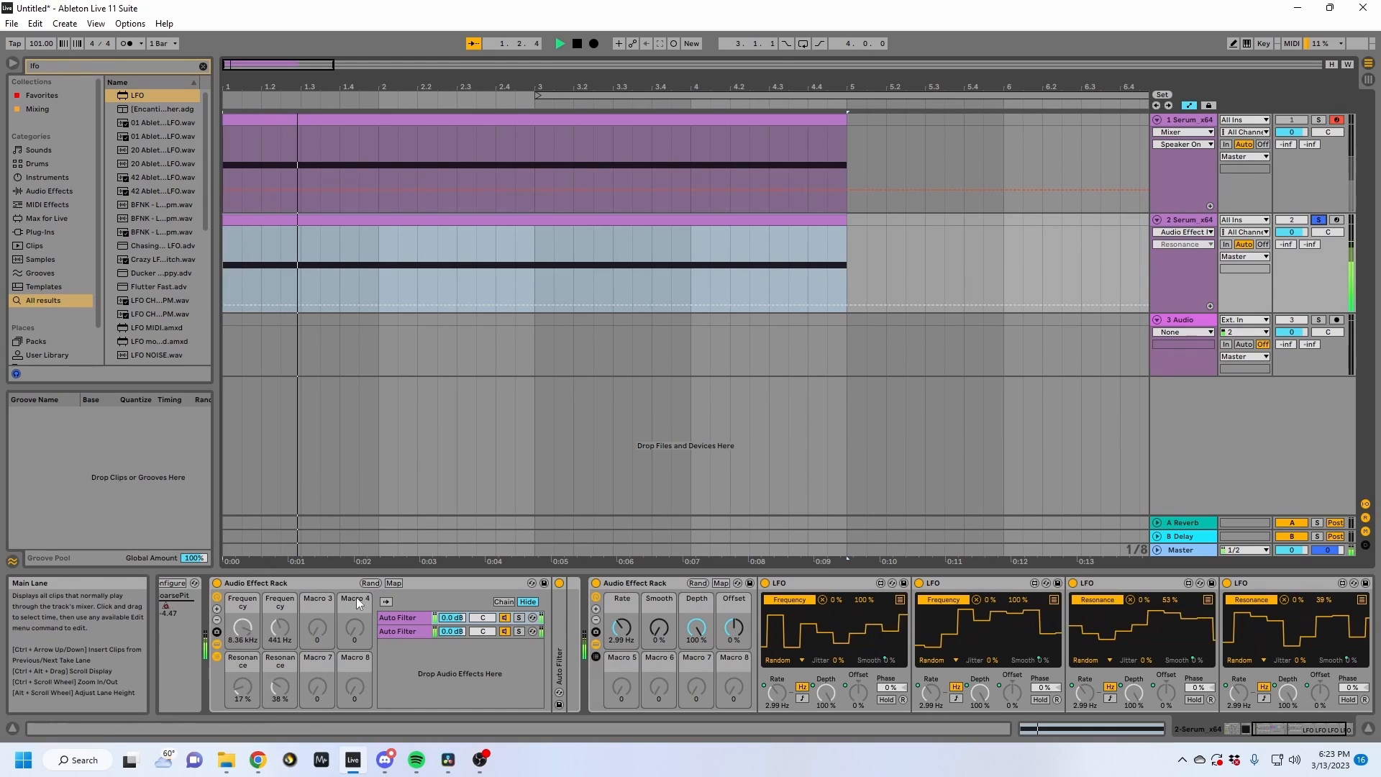
pyautogui.click(426, 582)
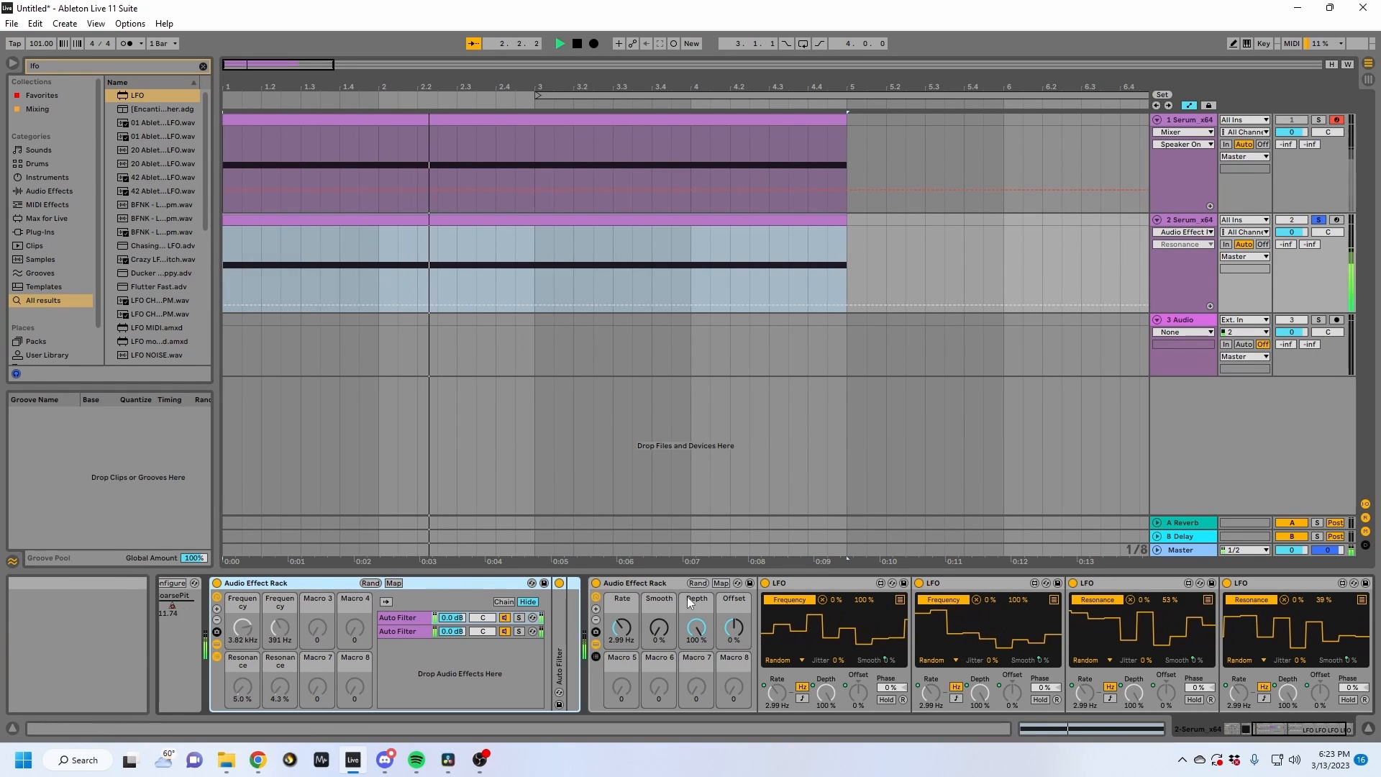
pyautogui.press('space')
# Set the LFO rack's Smooth macro to 33% and its Rate macro to about 4.72 Hz during playback.
pyautogui.moveTo(659, 629); pyautogui.dragTo(659, 599)
pyautogui.press('space')
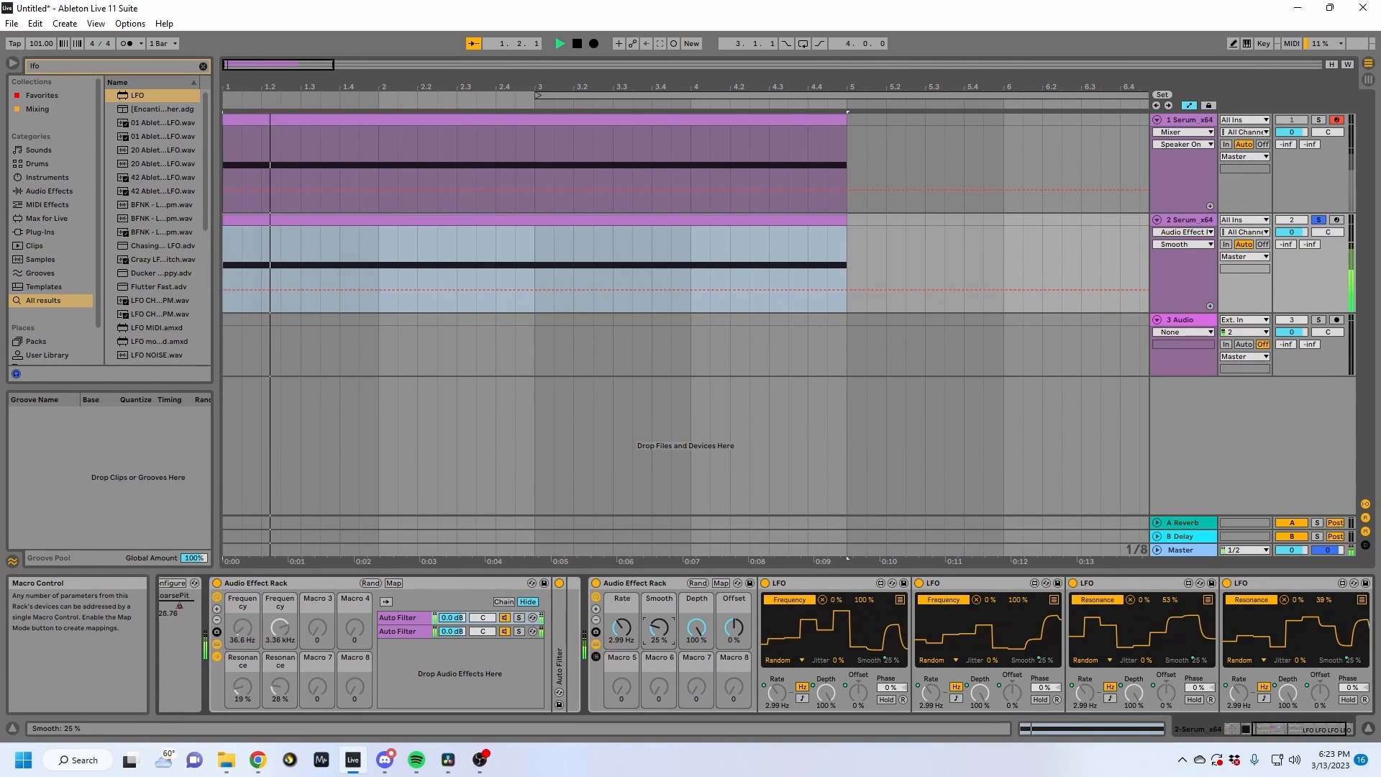
pyautogui.click(451, 586)
pyautogui.press('Left')
pyautogui.press('Left')
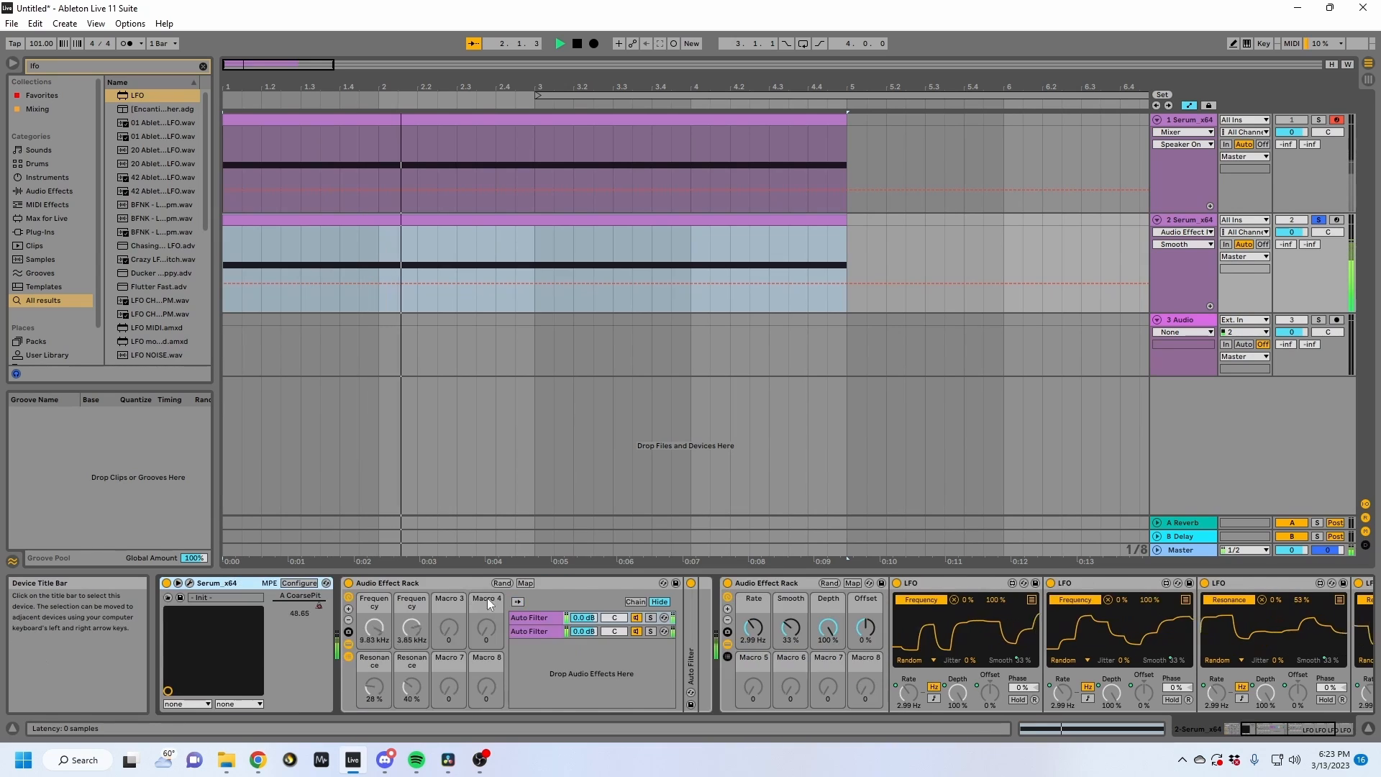
pyautogui.moveTo(951, 627); pyautogui.dragTo(950, 610)
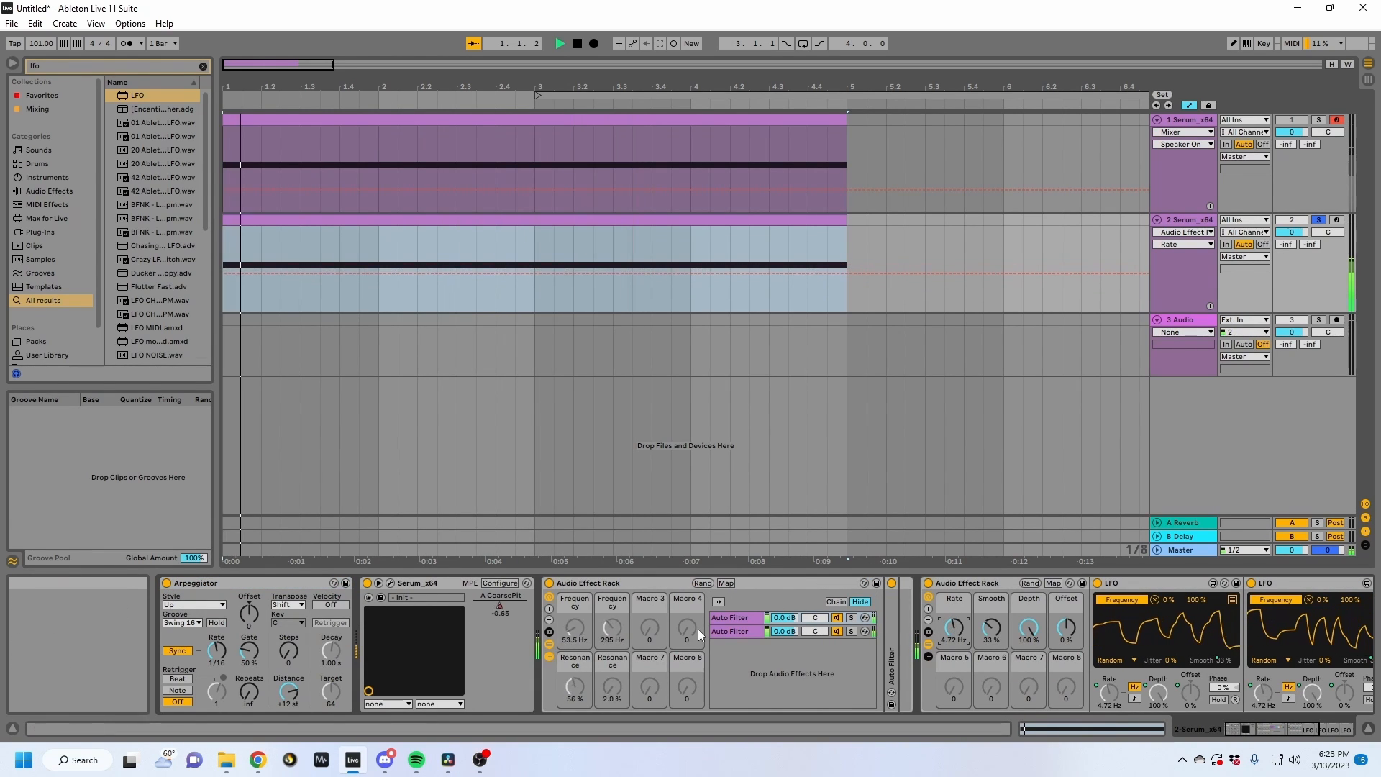
# Duplicate the fourth LFO, collapse the original, and map the copy to Serum's A CoarsePit parameter.
pyautogui.click(703, 583)
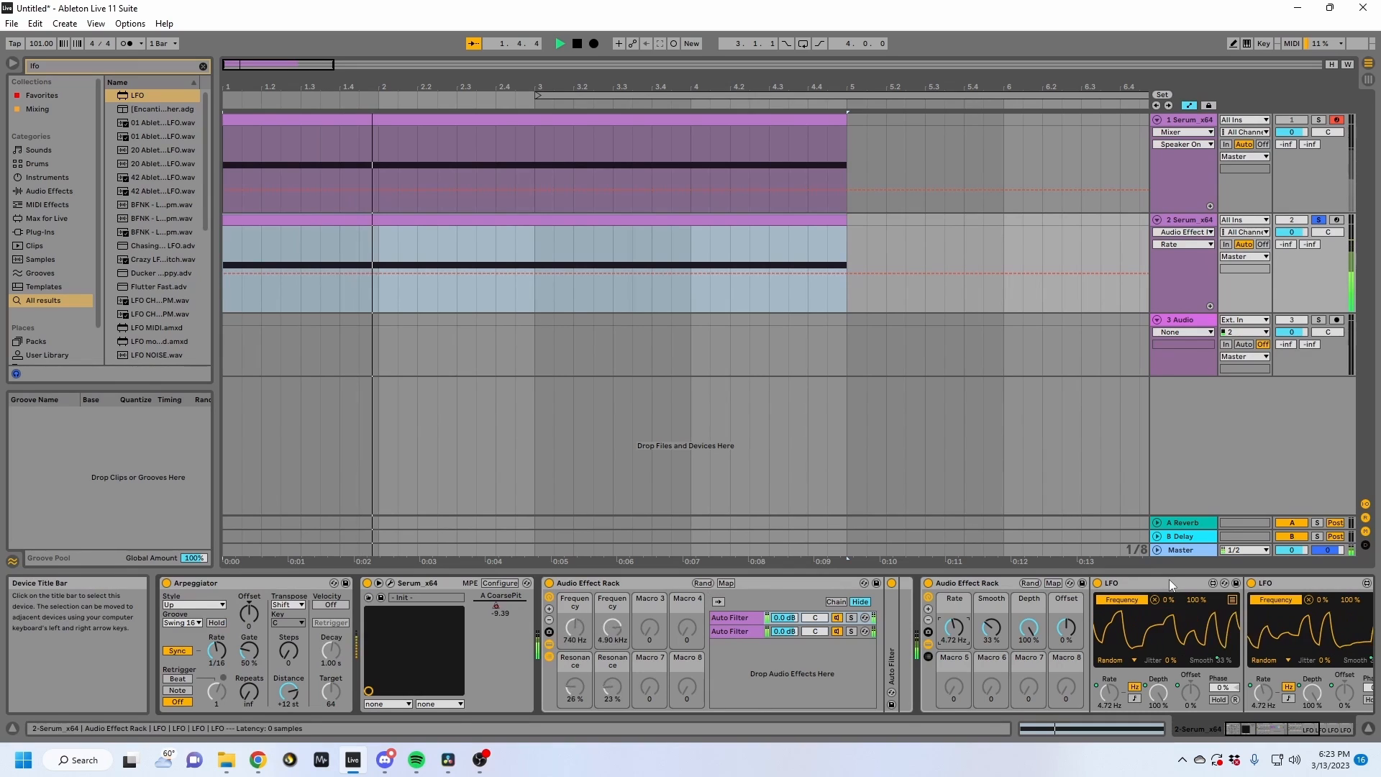
pyautogui.click(1260, 589)
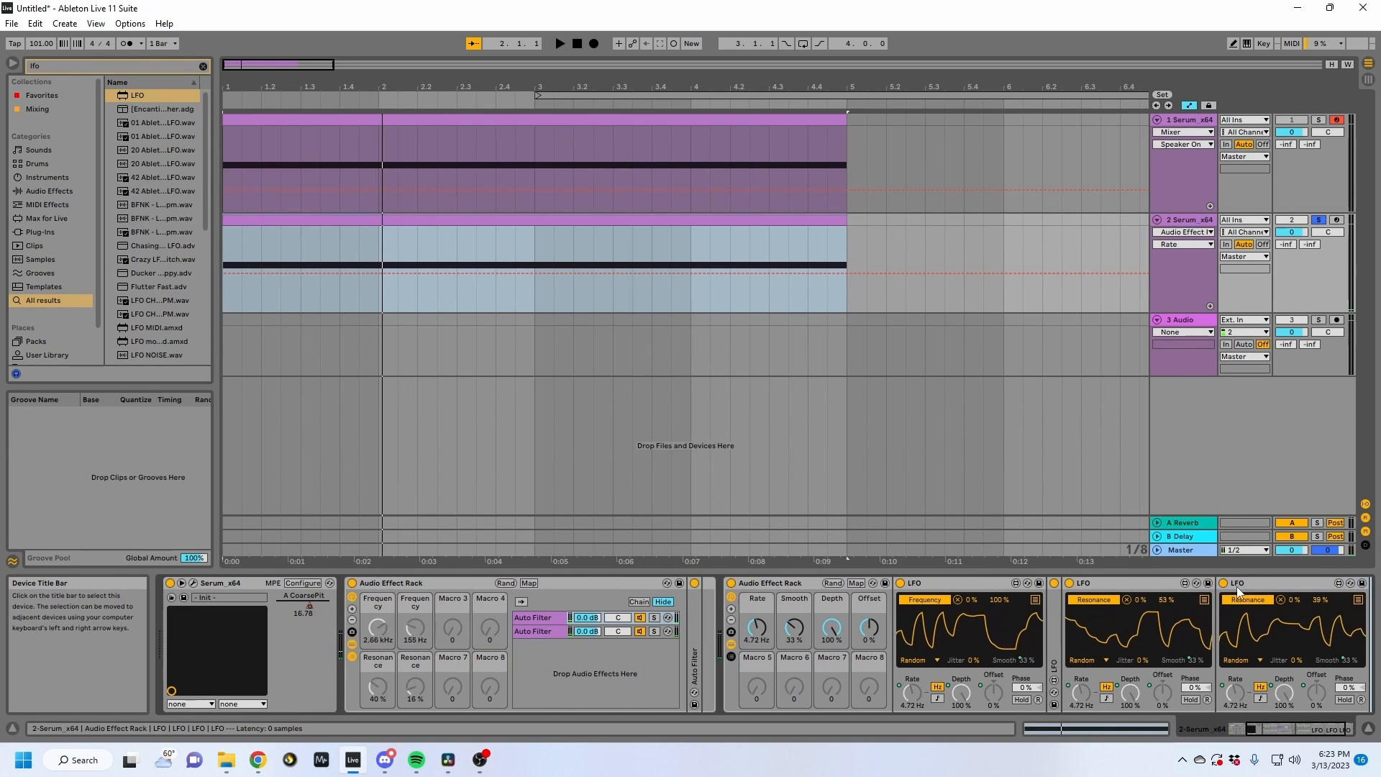
pyautogui.doubleClick(1237, 585)
pyautogui.doubleClick(1237, 611)
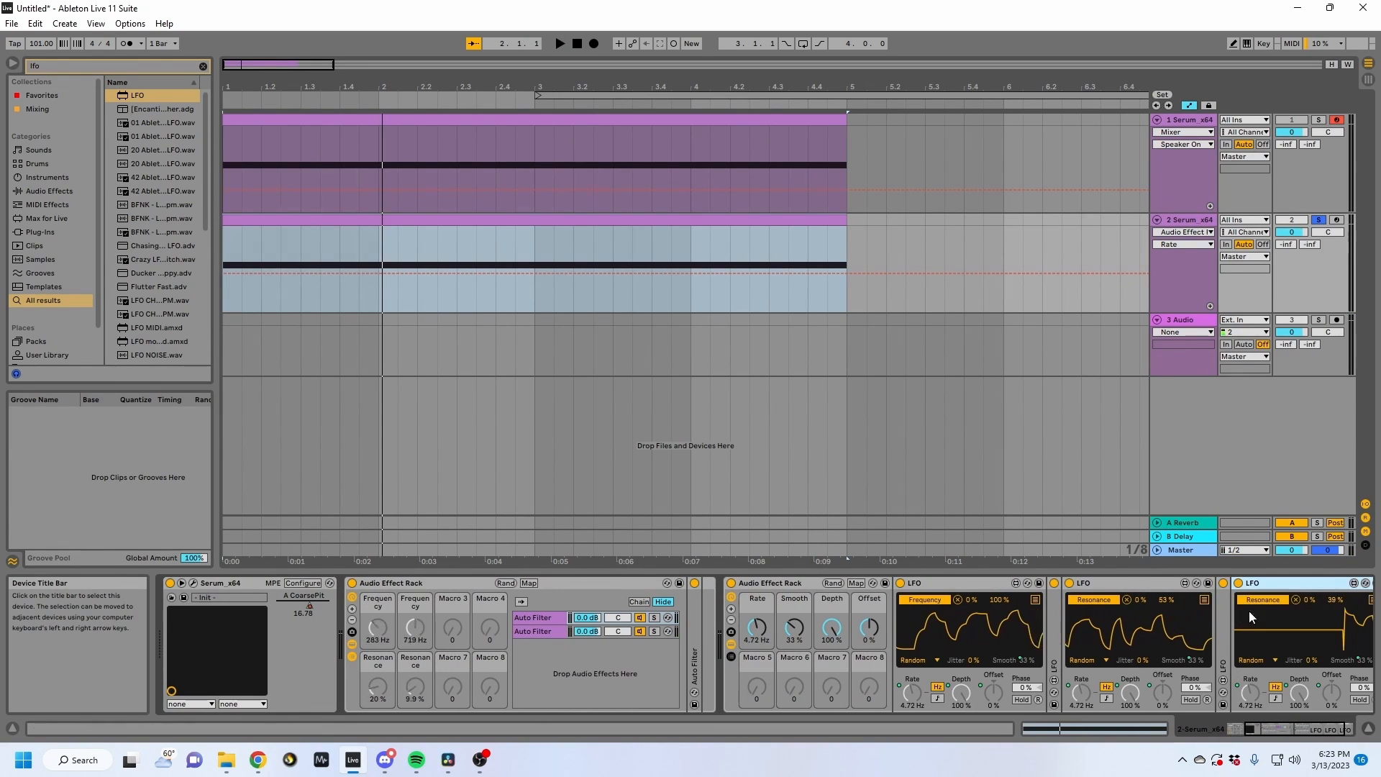
pyautogui.click(305, 604)
# Limit the A CoarsePit LFO mapping to a range of 32% to 68% while auditioning the pitch movement.
pyautogui.press('space')
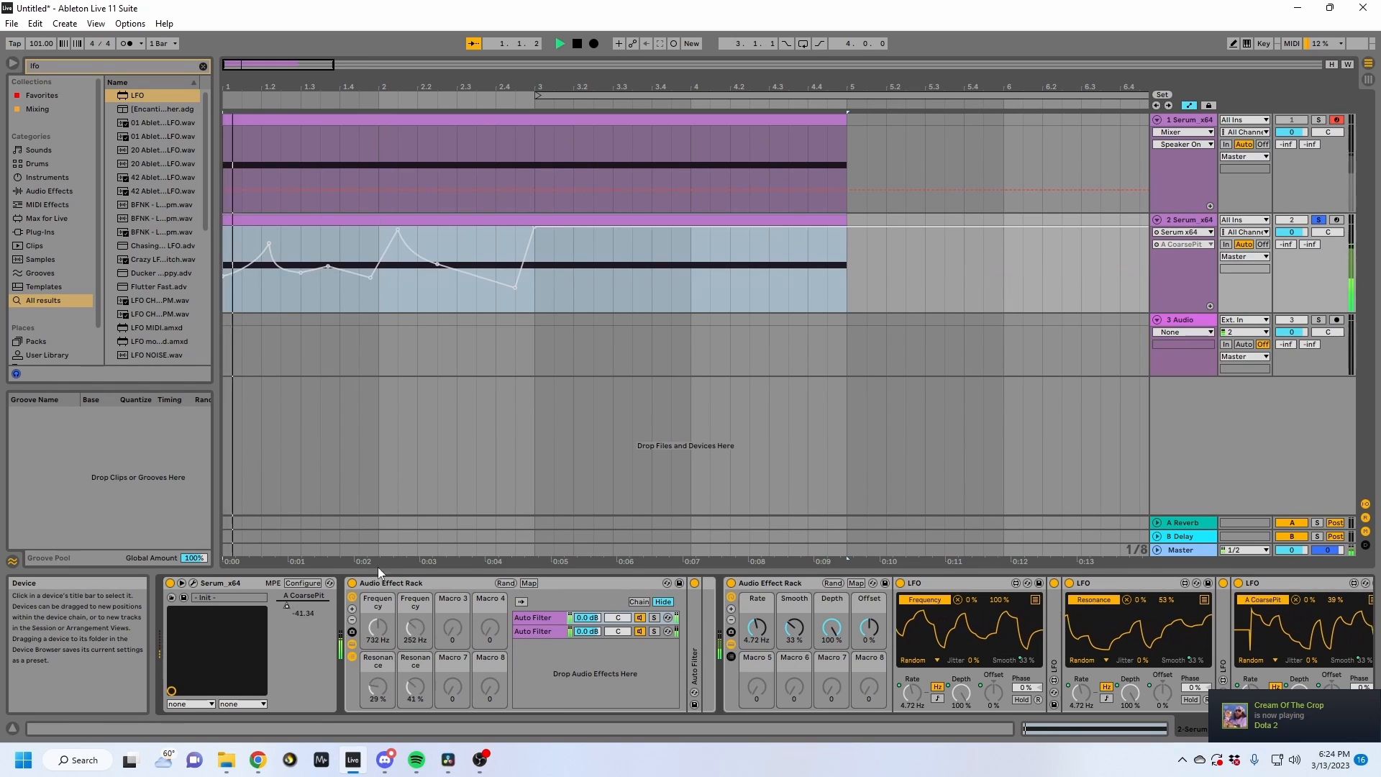
pyautogui.moveTo(1311, 600)
pyautogui.mouseDown()
pyautogui.moveTo(1311, 577)
pyautogui.moveTo(1336, 556)
pyautogui.moveTo(1336, 619)
pyautogui.moveTo(1312, 600)
pyautogui.moveTo(1336, 608)
pyautogui.moveTo(1329, 597)
pyautogui.mouseUp()
pyautogui.press('space')
pyautogui.press('space')
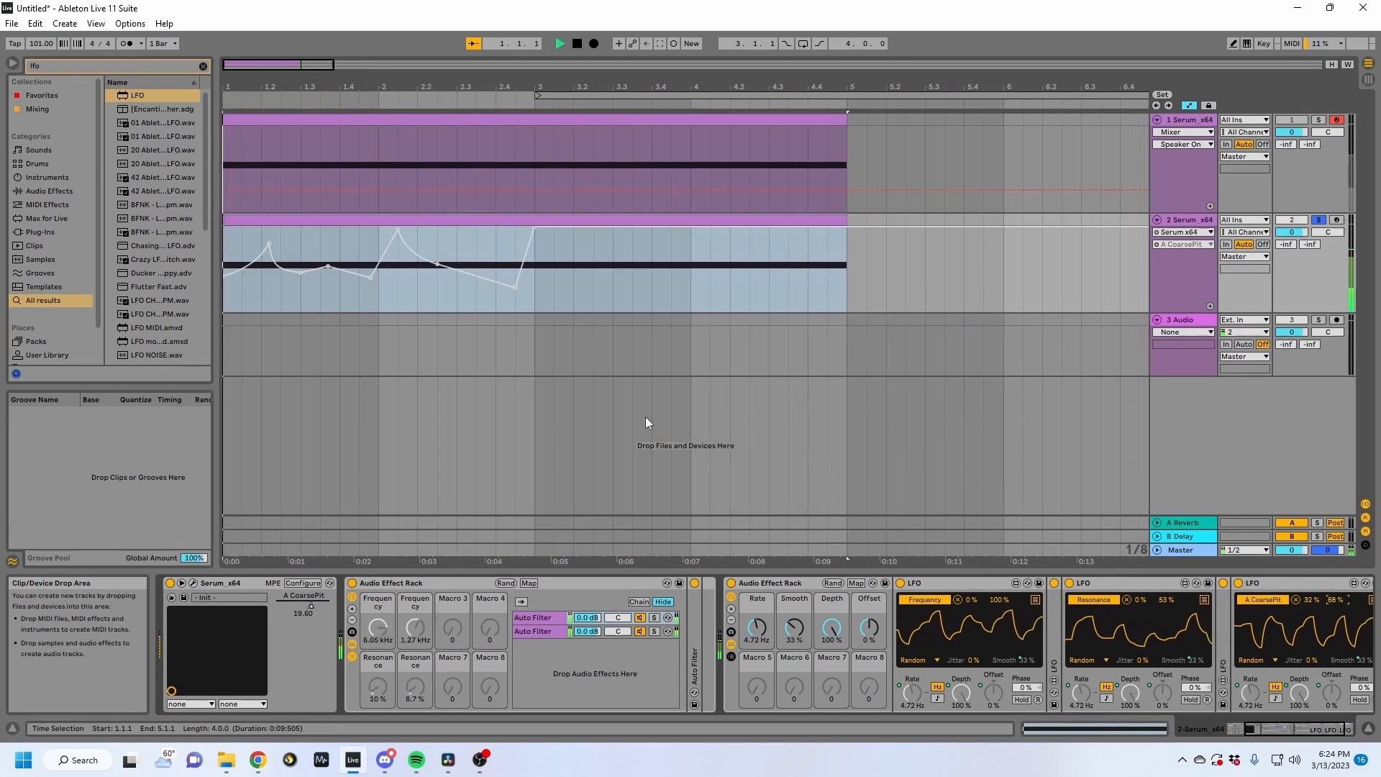
# Loop playback over the second Serum clip from bar 1 to bar 5 and hide the automation lanes.
pyautogui.click(285, 218)
pyautogui.hotkey('ctrl', 'l')
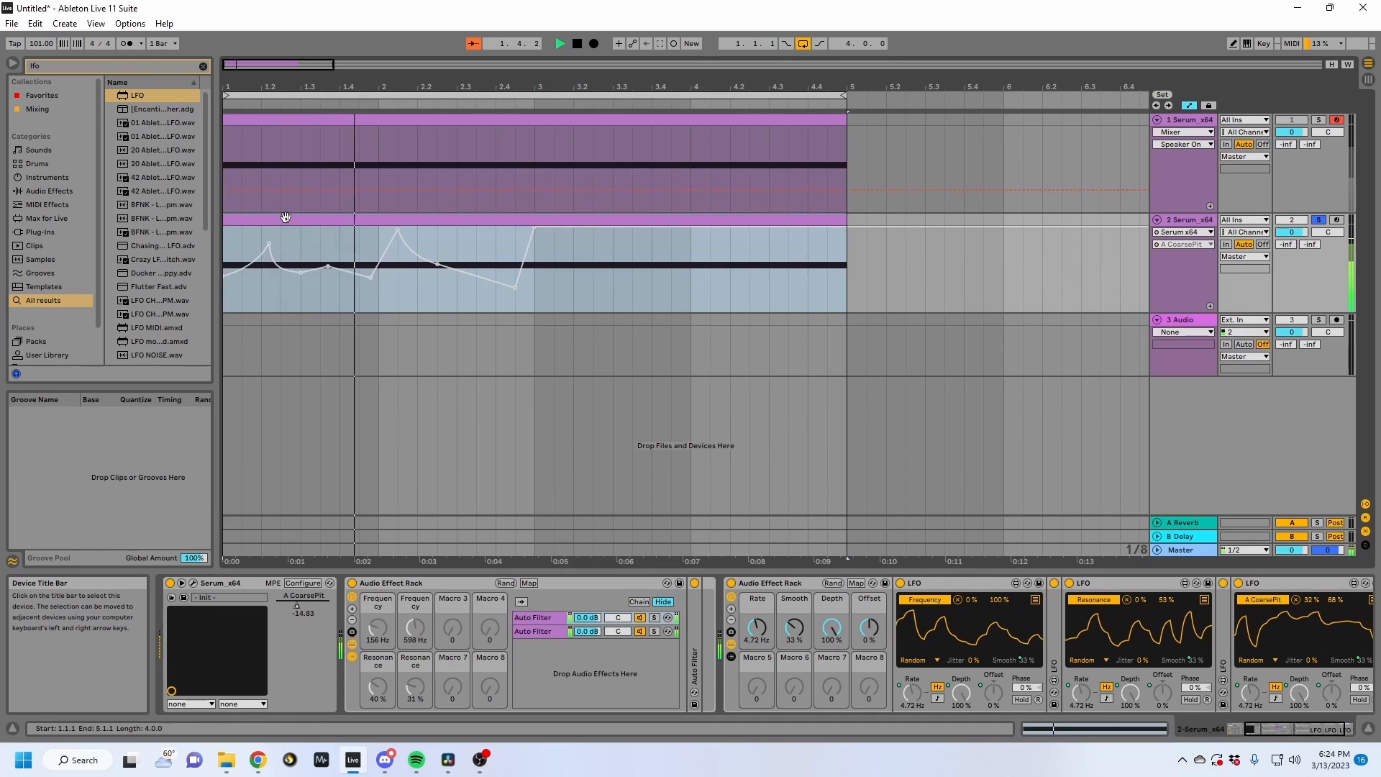
pyautogui.press('a')
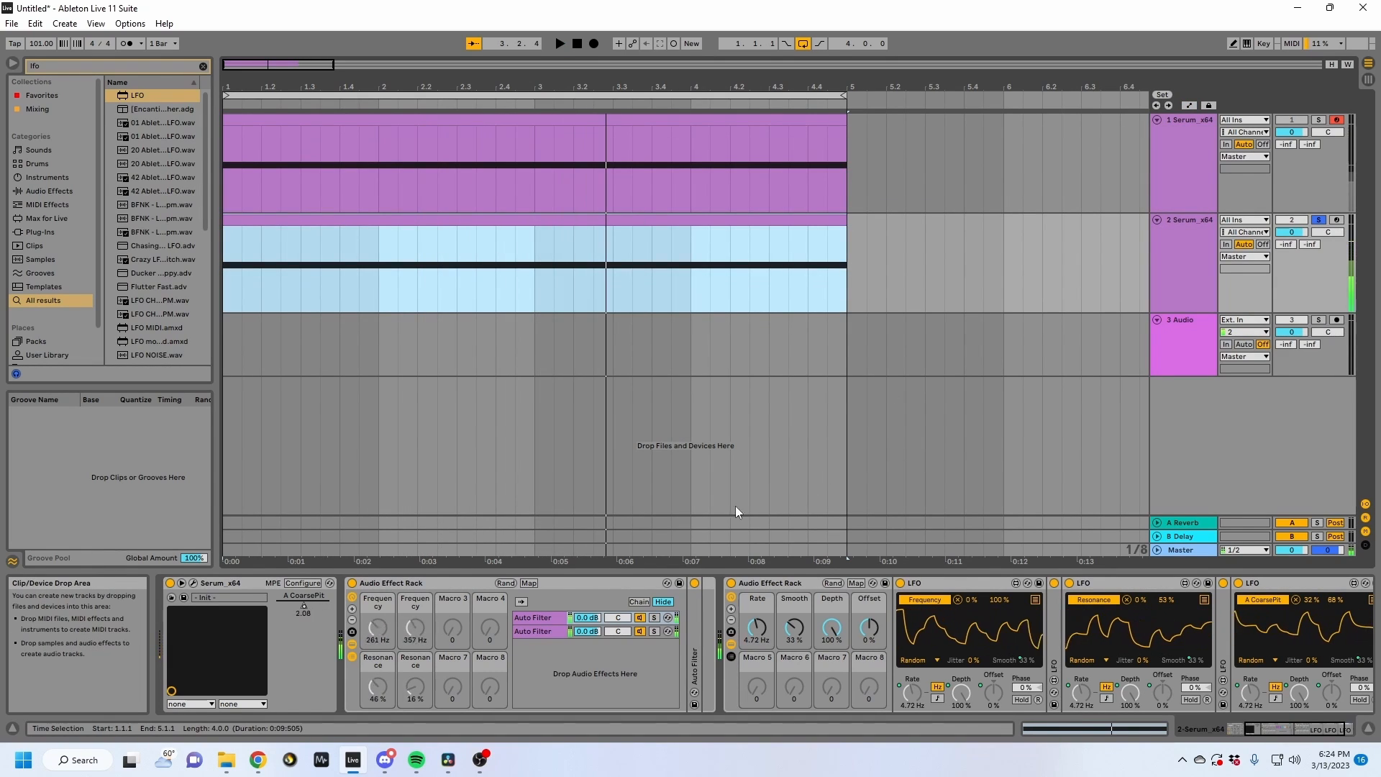
# Set the Arpeggiator's groove to Straight and play the loop to hear it.
pyautogui.scroll(3, 230, 585)
pyautogui.click(227, 585)
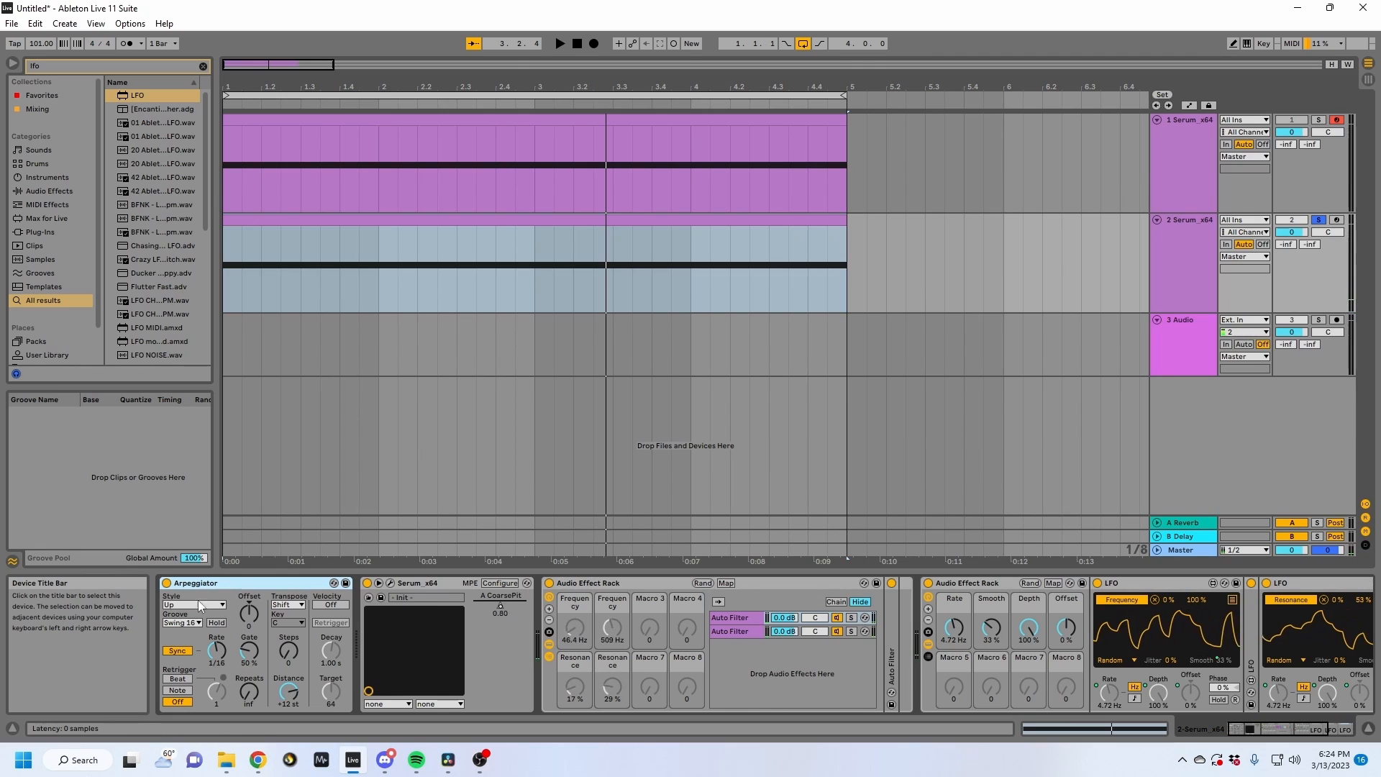
pyautogui.click(187, 623)
pyautogui.click(186, 633)
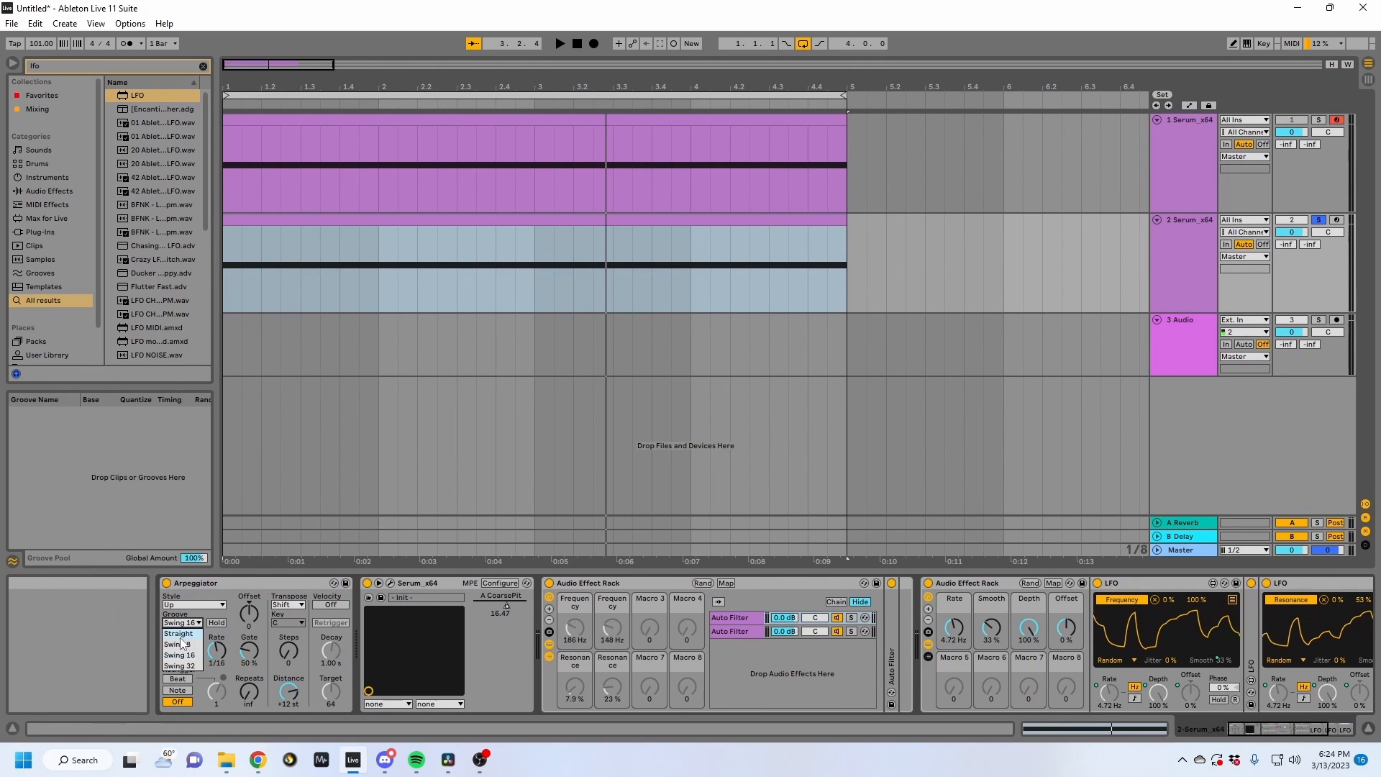
pyautogui.press('space')
# Record the second Serum track's output onto the armed audio track while showing the Serum track's devices.
pyautogui.click(1243, 319)
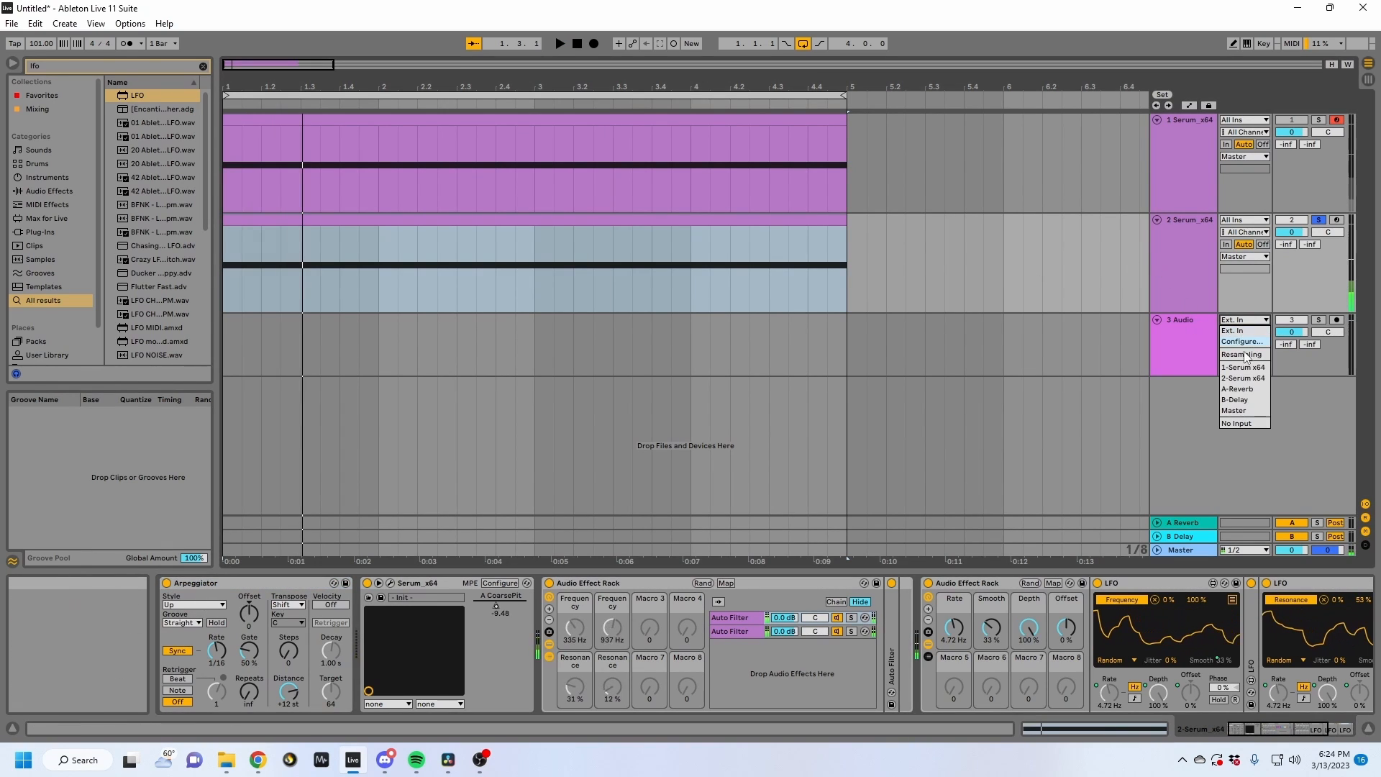
pyautogui.click(1251, 379)
pyautogui.click(1337, 319)
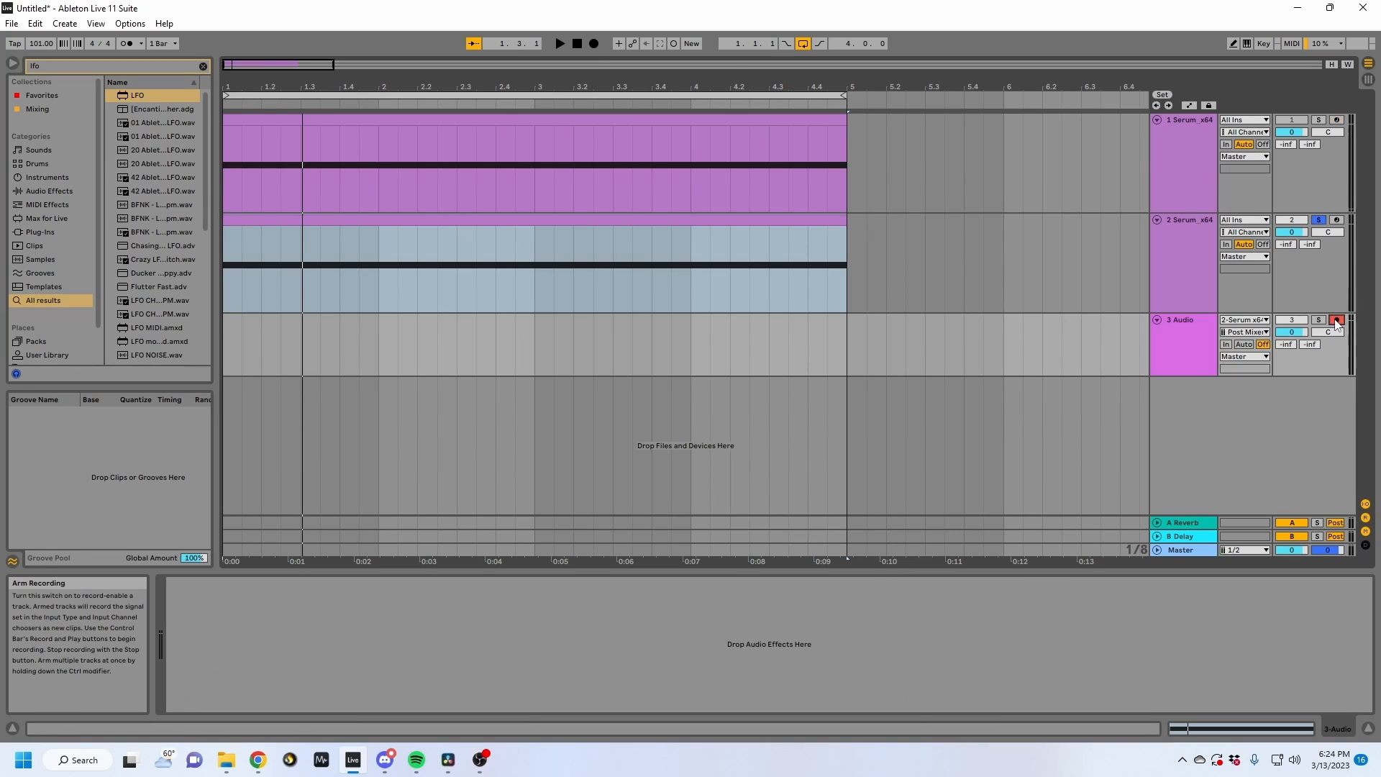
pyautogui.click(594, 43)
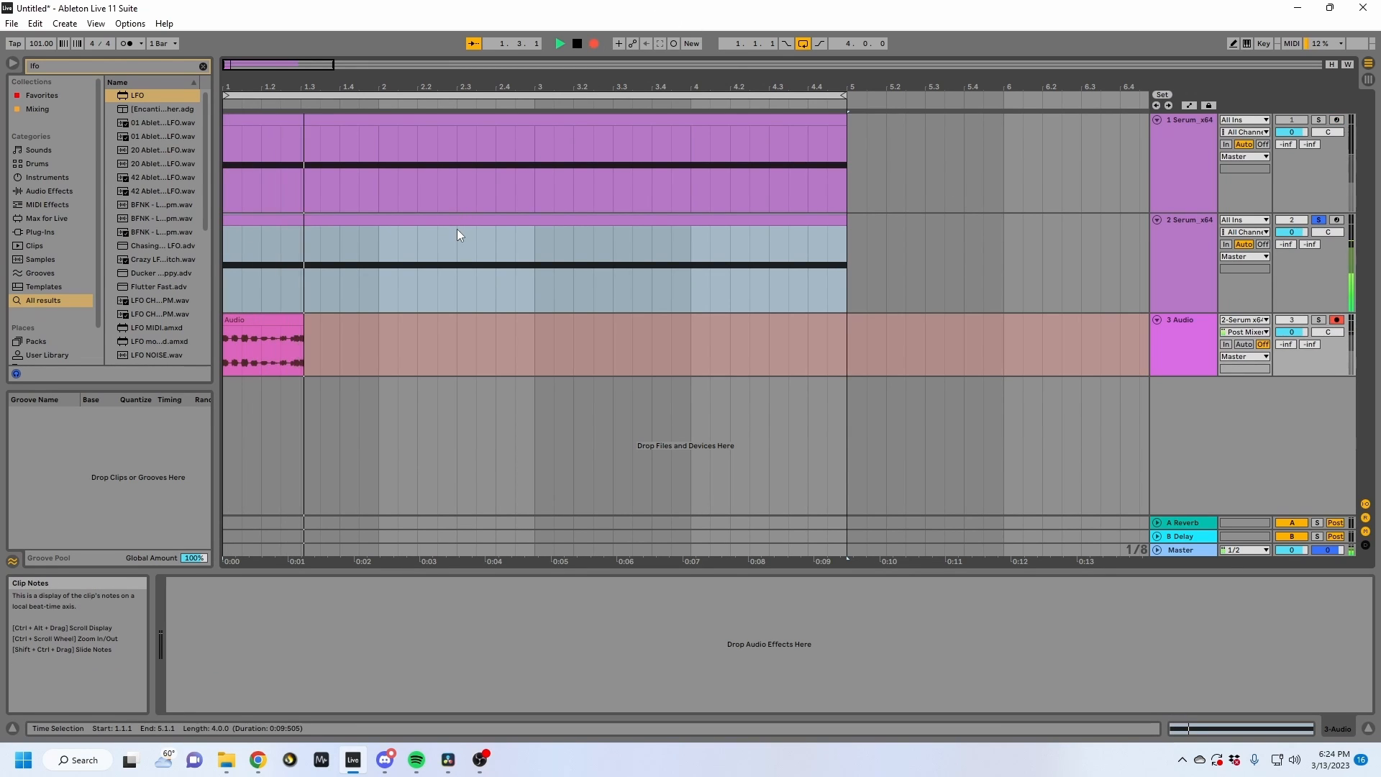
pyautogui.click(1165, 280)
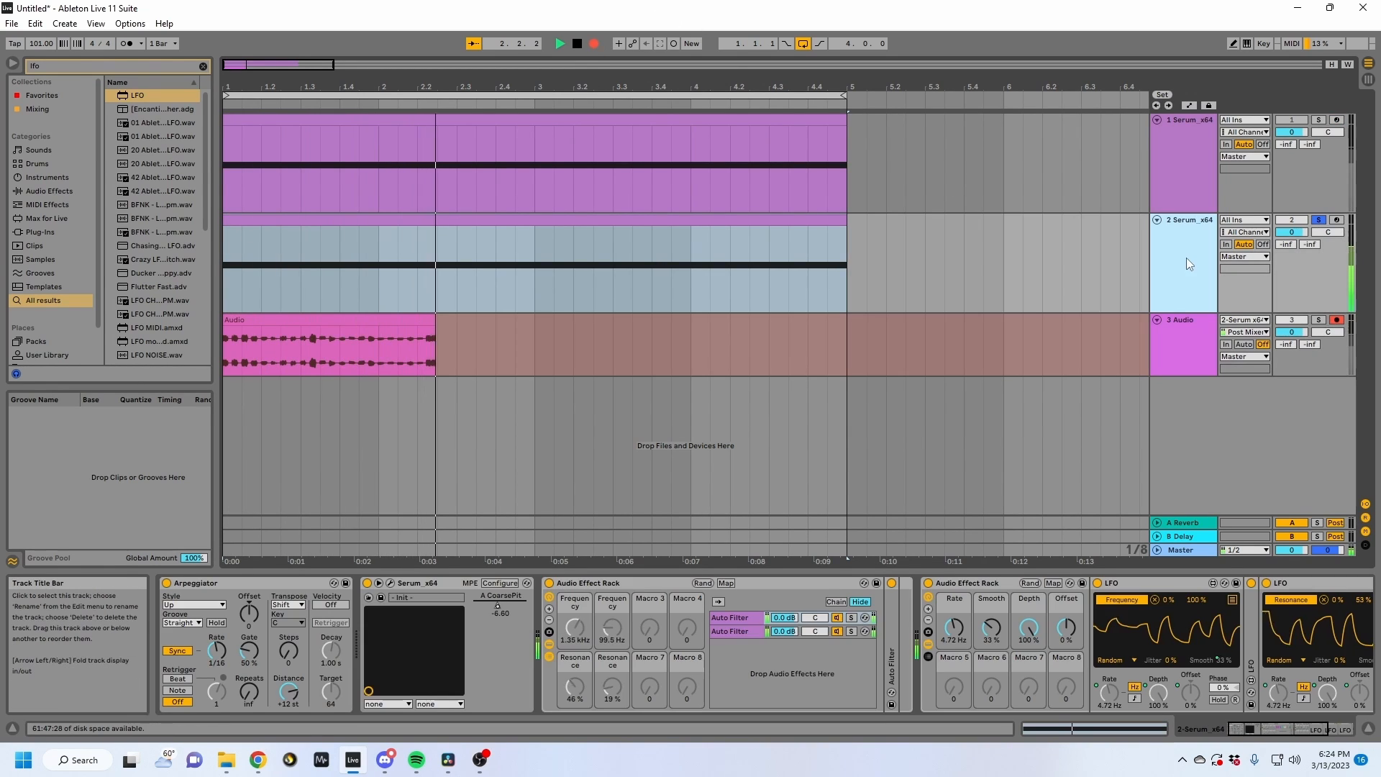
# Widen the A CoarsePit LFO mapping to a range of 24% to 86% while the recording runs.
pyautogui.doubleClick(1147, 582)
pyautogui.doubleClick(1158, 583)
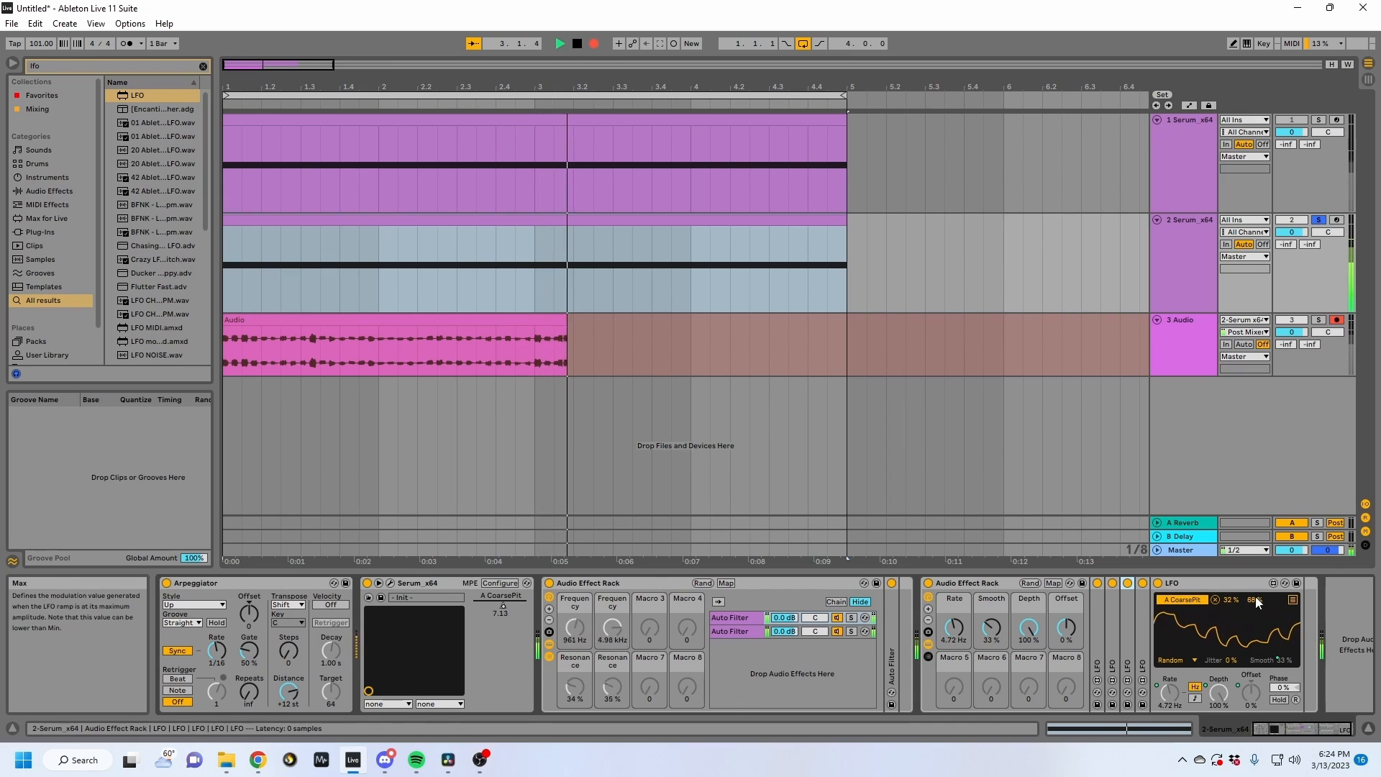
pyautogui.moveTo(1257, 599)
pyautogui.mouseDown()
pyautogui.moveTo(1230, 606)
pyautogui.moveTo(1254, 590)
pyautogui.mouseUp()
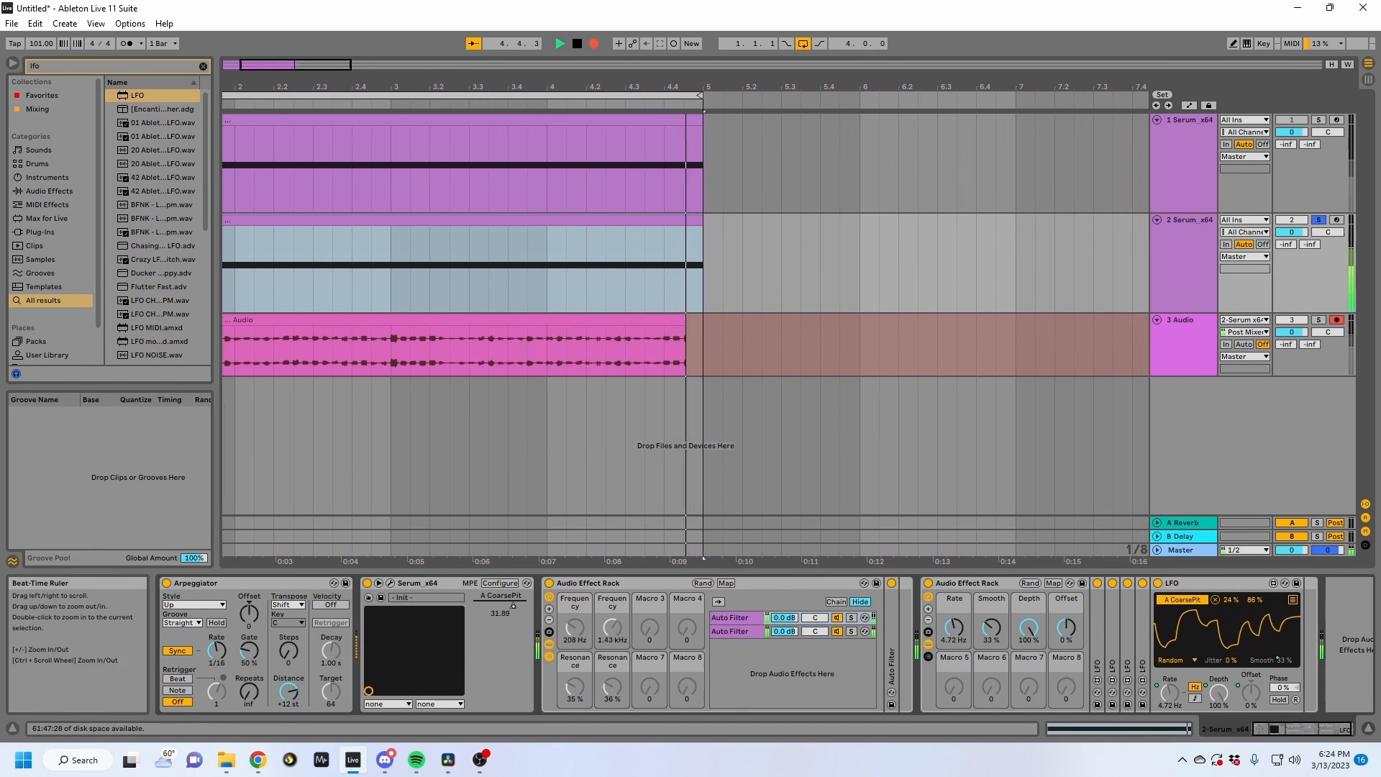
# Stop the recording and extend the start of the recorded audio clip back to bar 1.
pyautogui.press('space')
pyautogui.click(265, 318)
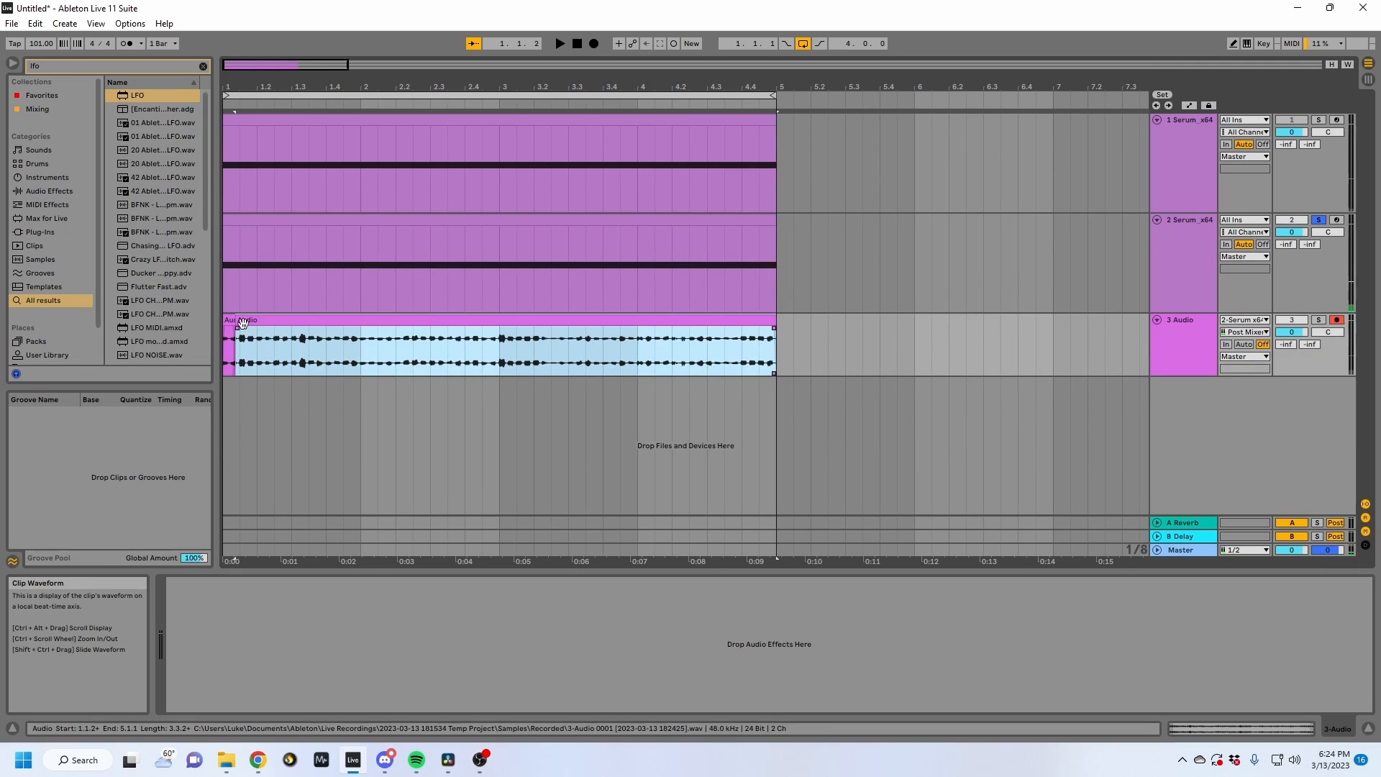
pyautogui.moveTo(248, 318); pyautogui.dragTo(234, 317)
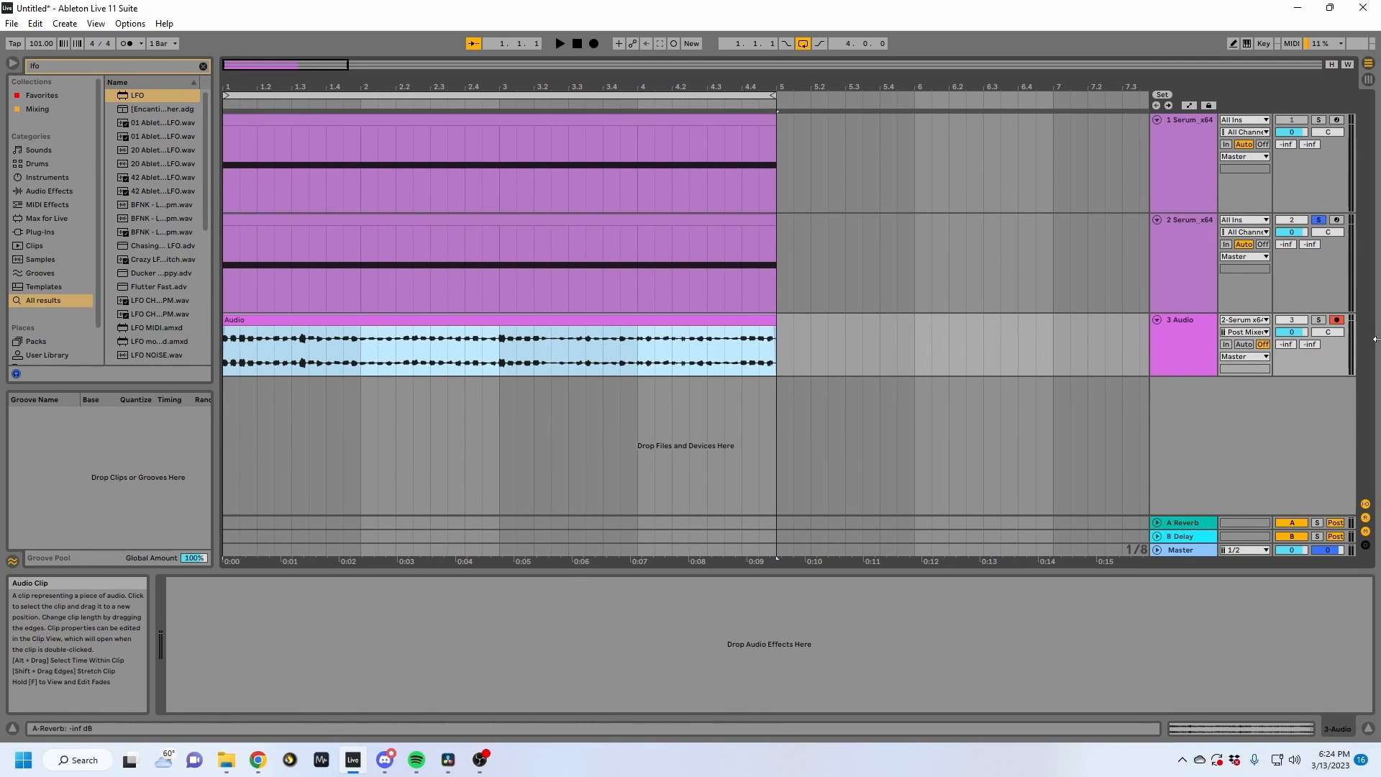
# Solo the audio track, play the recording briefly and open the clip's sample view.
pyautogui.click(1318, 319)
pyautogui.press('space')
pyautogui.click(1255, 729)
pyautogui.press('space')
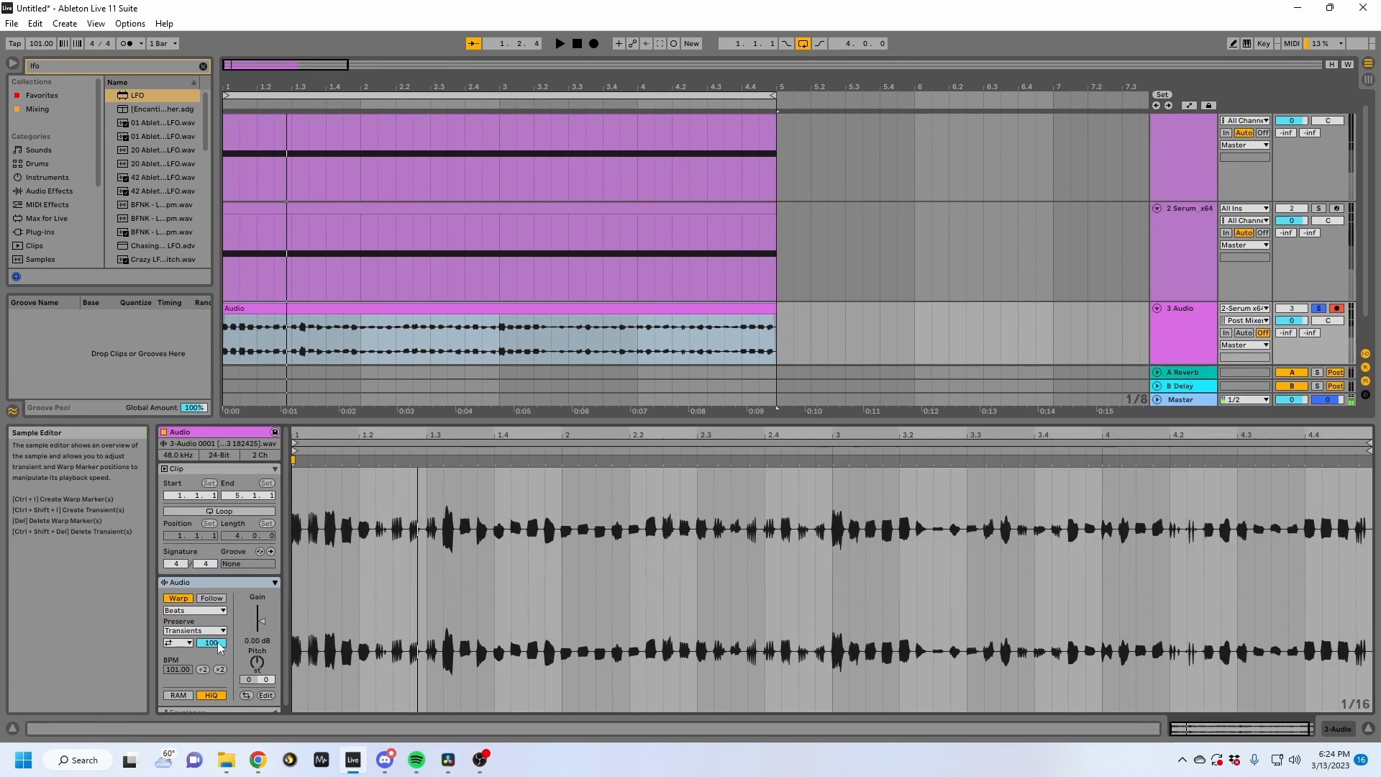
# Set the recorded clip's warp mode to Re-Pitch and double its BPM twice to 404 to slow it down.
pyautogui.click(220, 669)
pyautogui.click(194, 610)
pyautogui.click(191, 649)
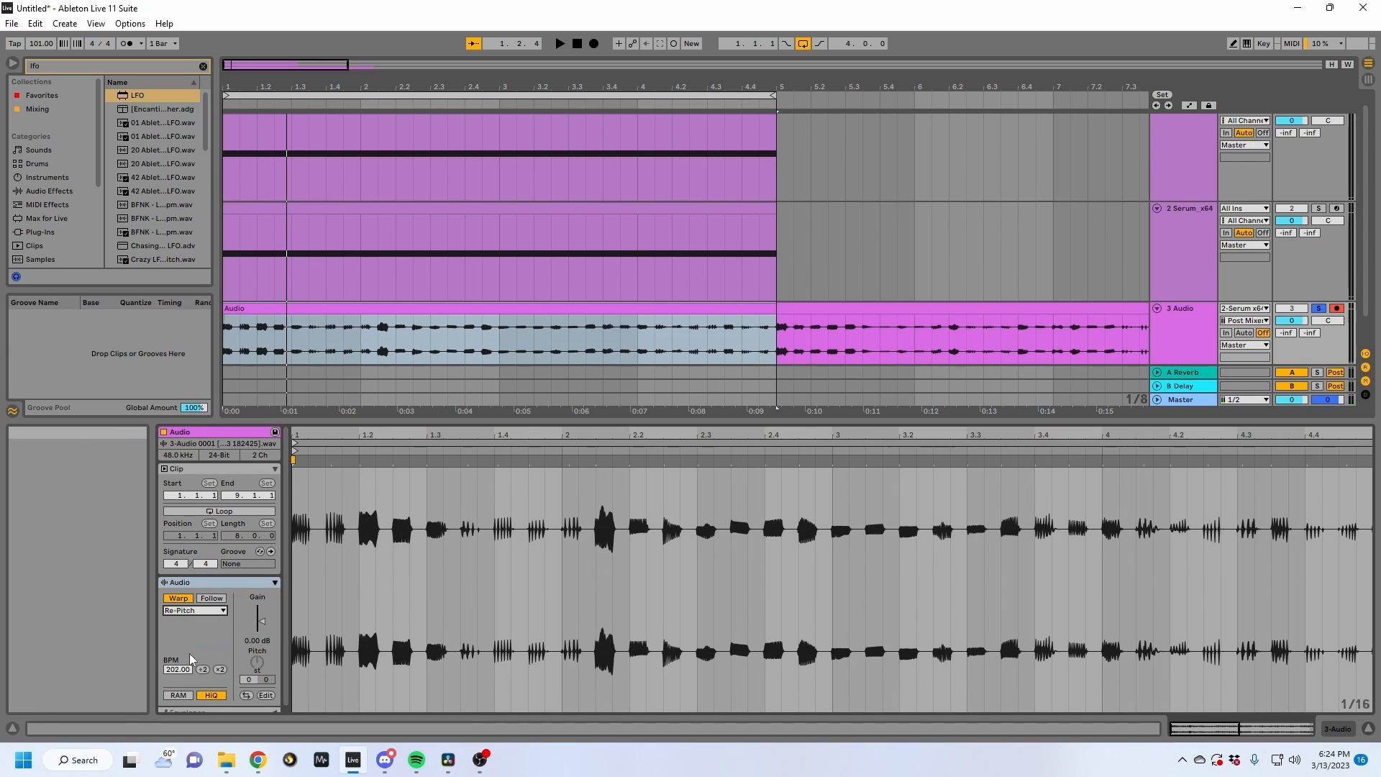
pyautogui.click(379, 588)
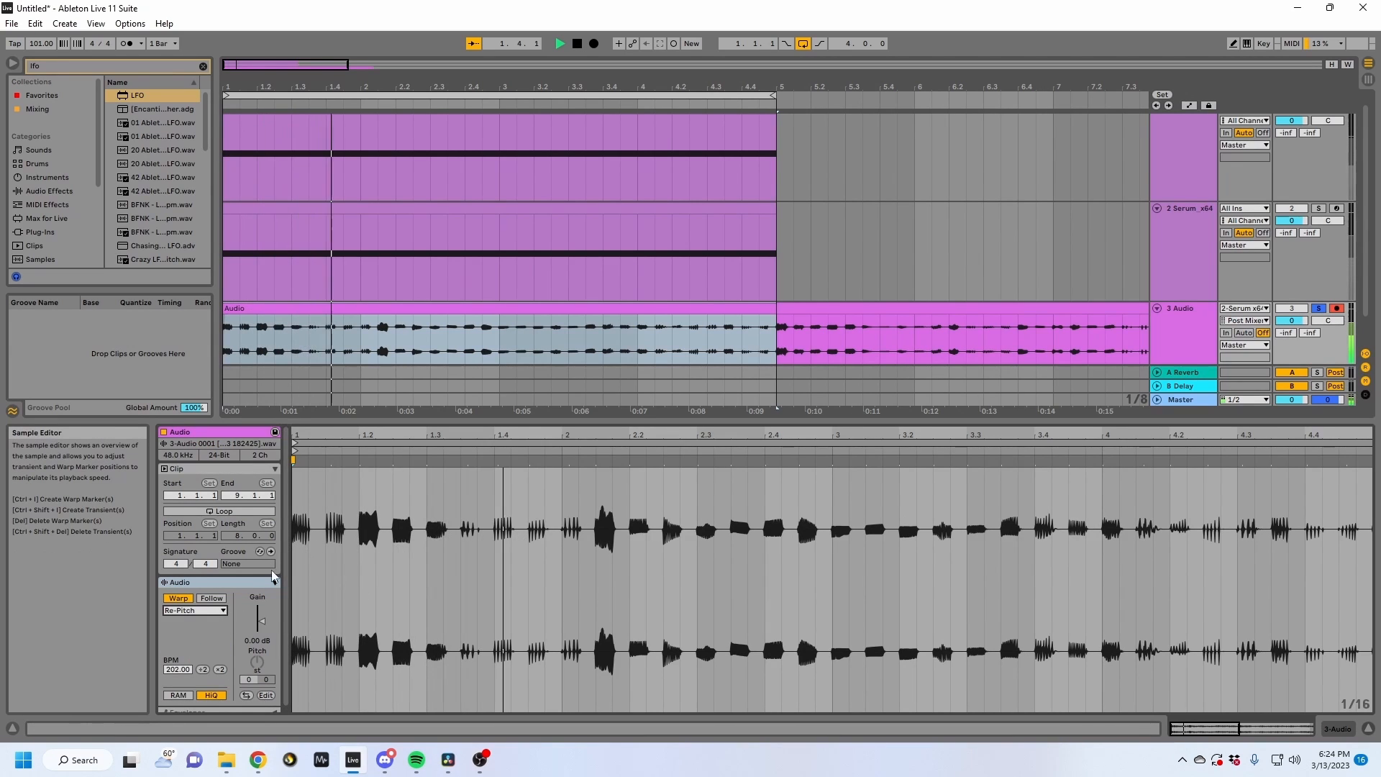
pyautogui.click(220, 669)
# Audition several passages of the slowed-down audio clip, including from bar 3 and bar 5.
pyautogui.click(850, 540)
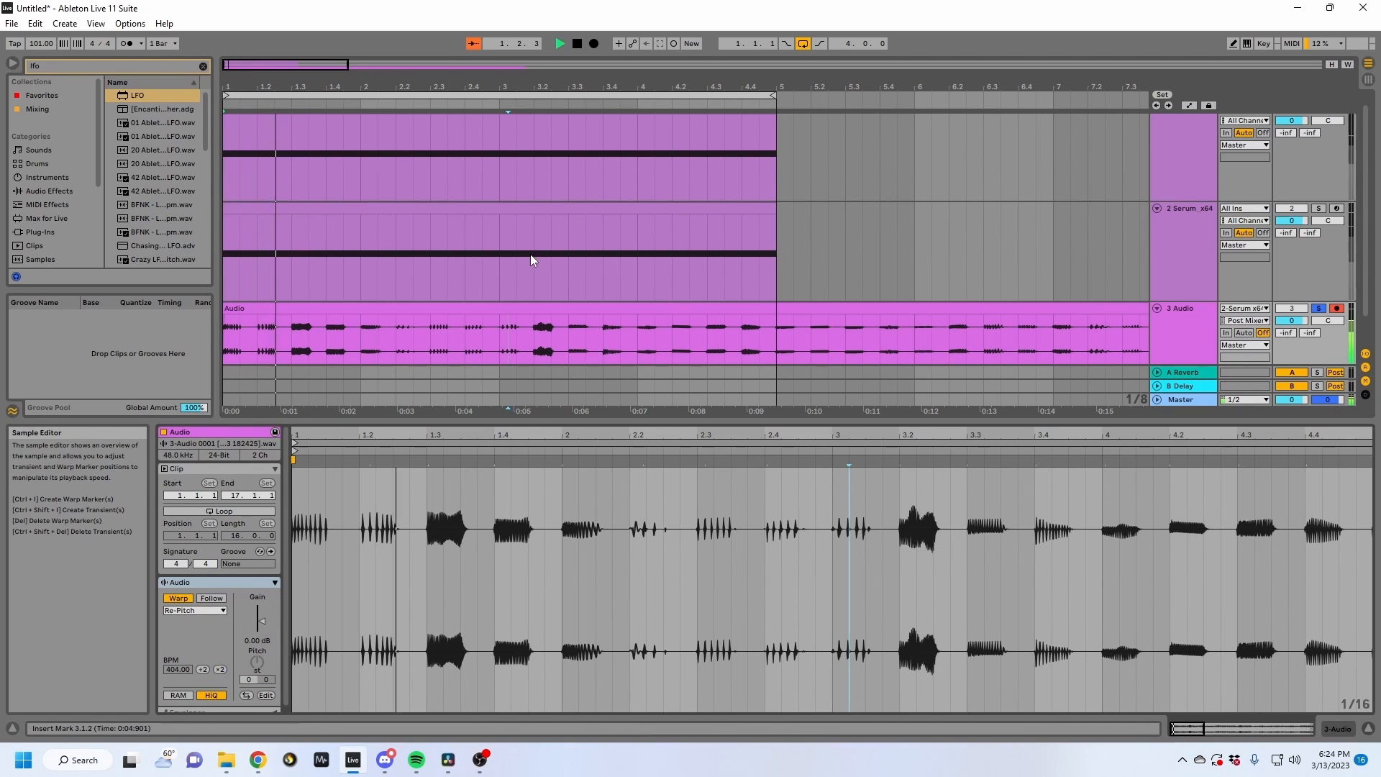
pyautogui.click(534, 339)
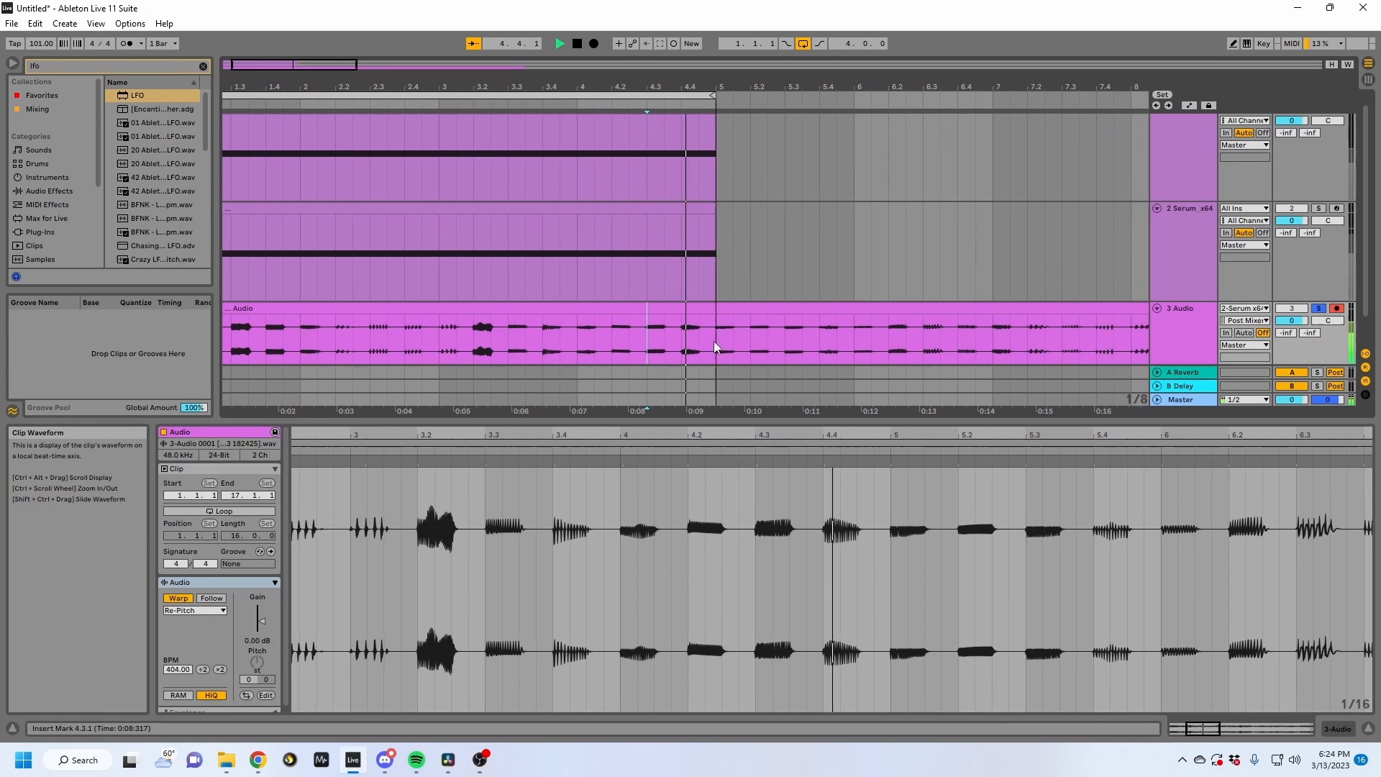
pyautogui.click(755, 338)
pyautogui.press('space')
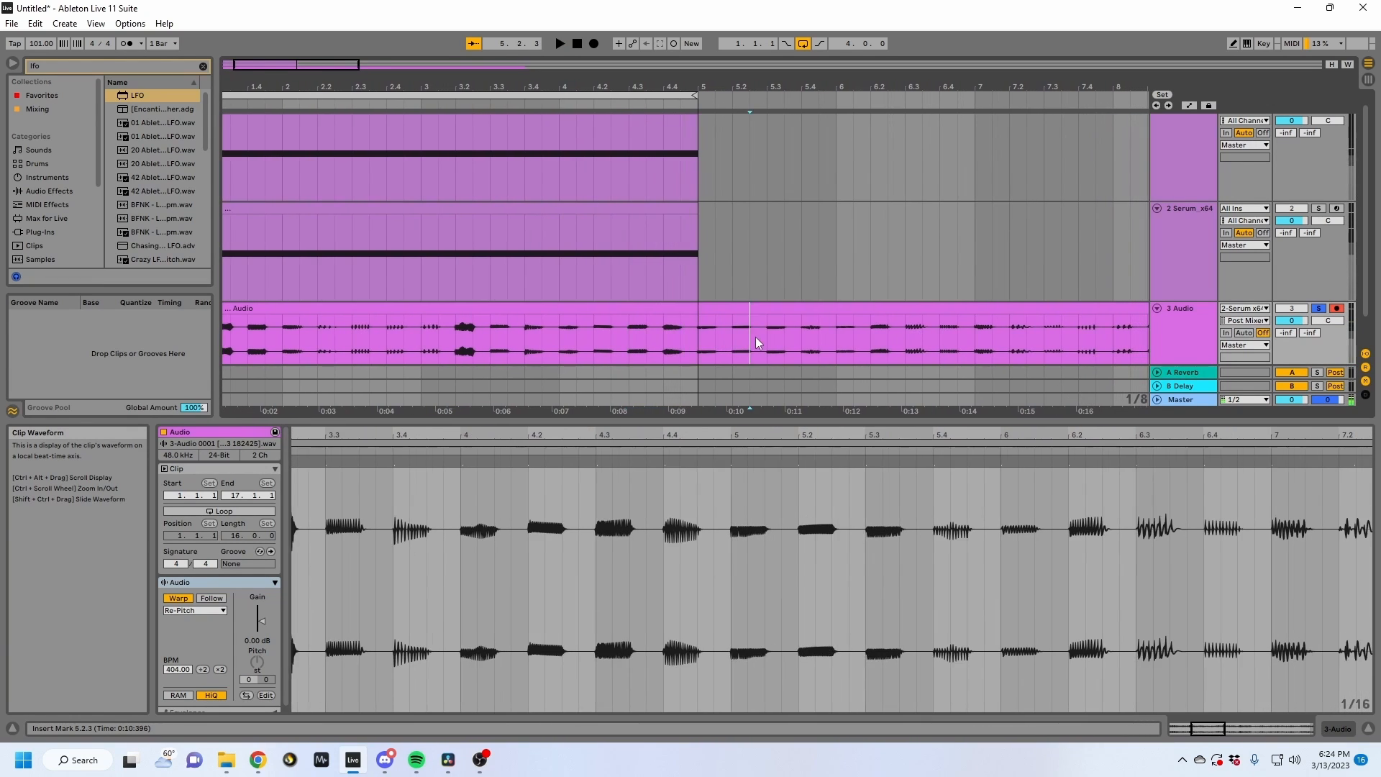
pyautogui.press('space')
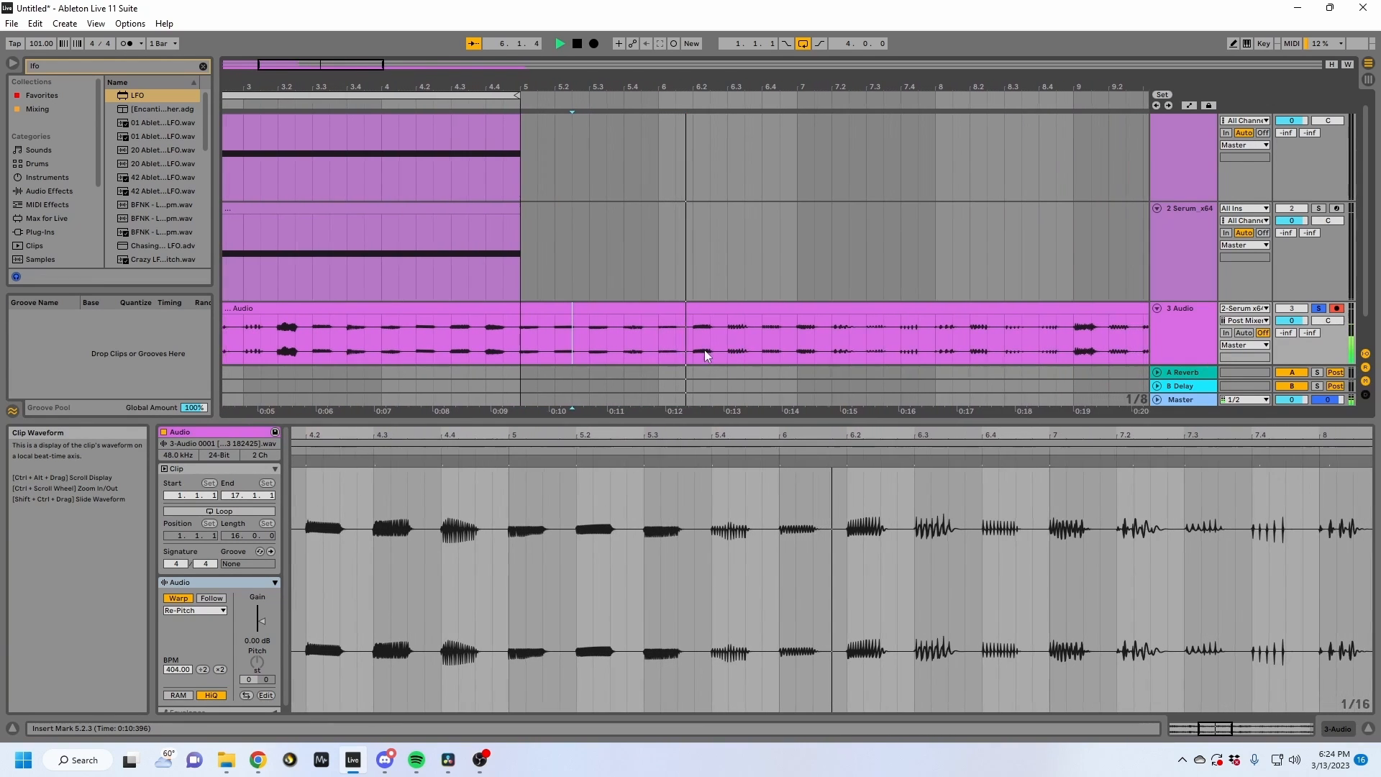
pyautogui.press('space')
pyautogui.click(706, 348)
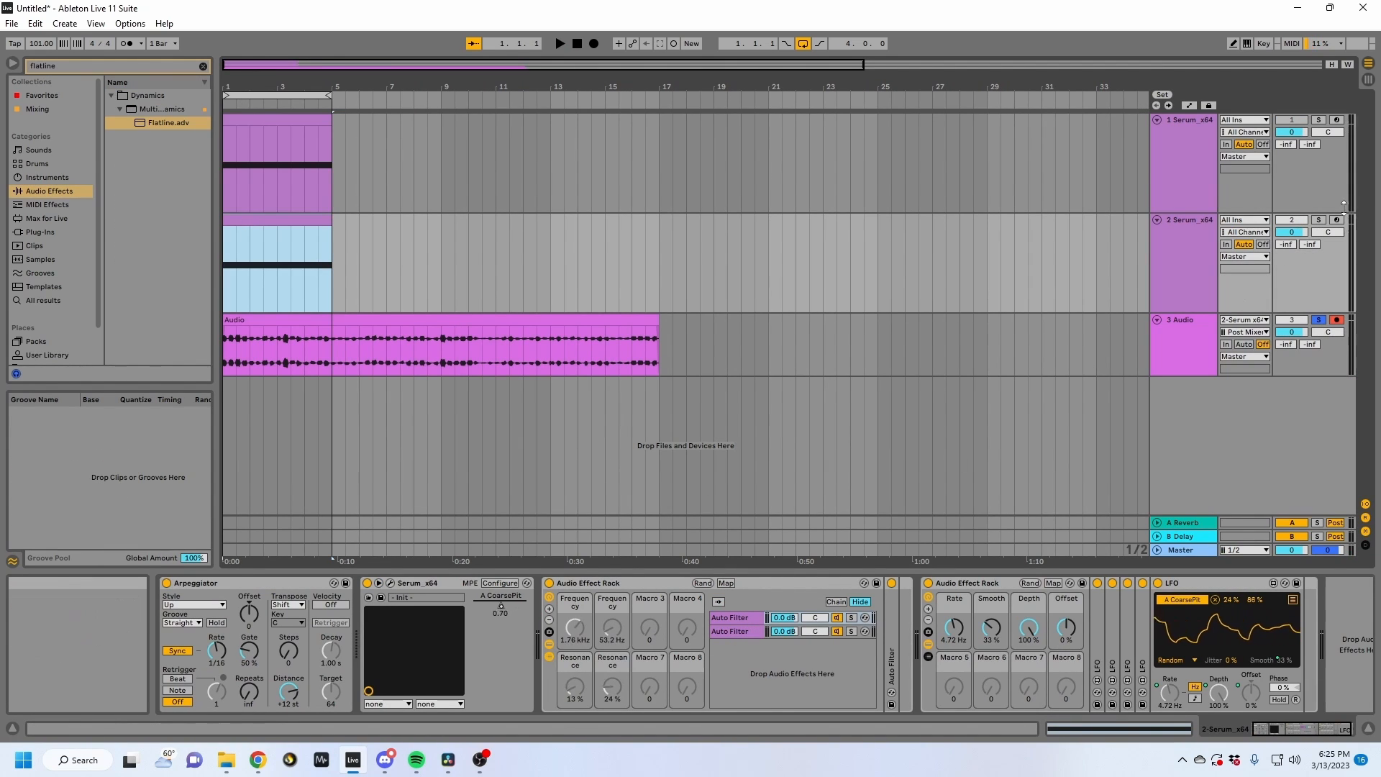
# Play the second Serum track and inspect the Auto Filter chains and the band-pass settings in its effect rack.
pyautogui.press('space')
pyautogui.click(750, 619)
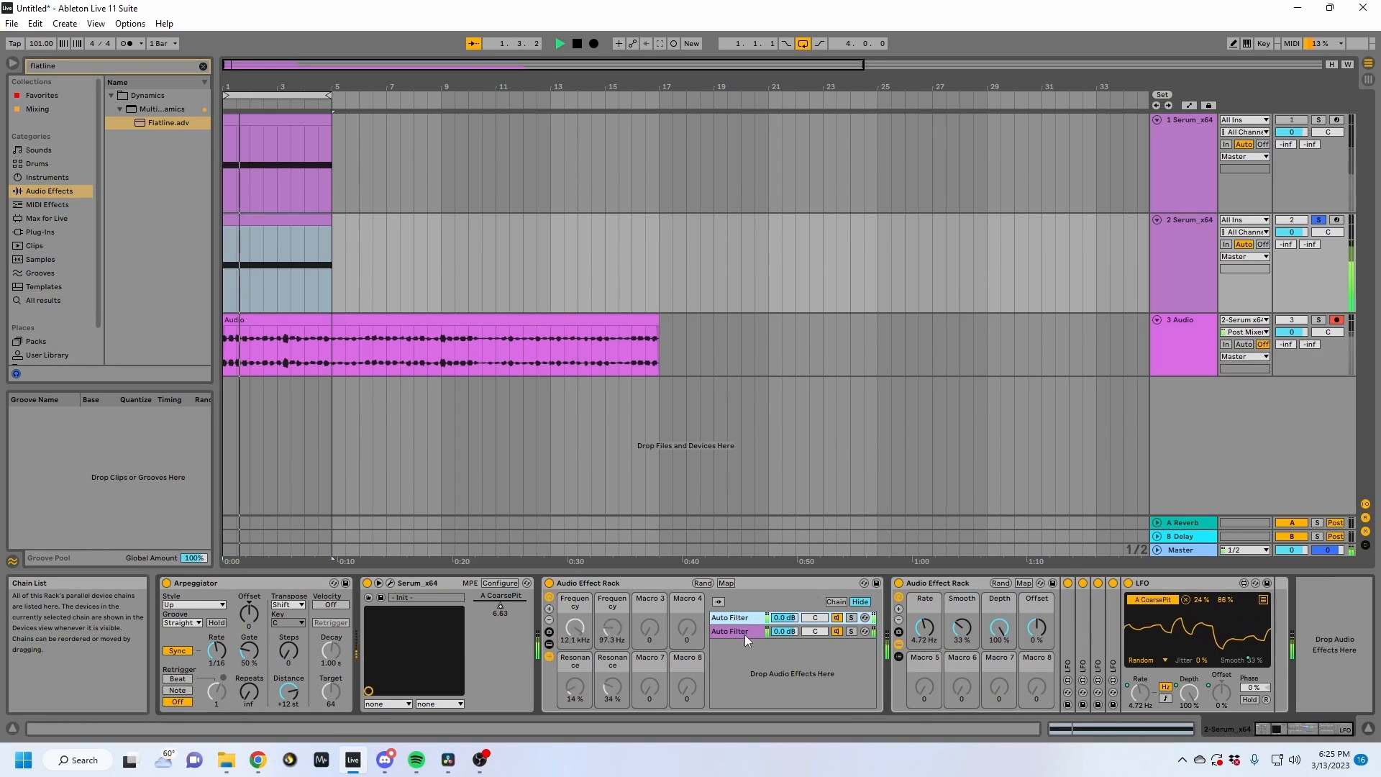
pyautogui.click(751, 632)
pyautogui.doubleClick(890, 632)
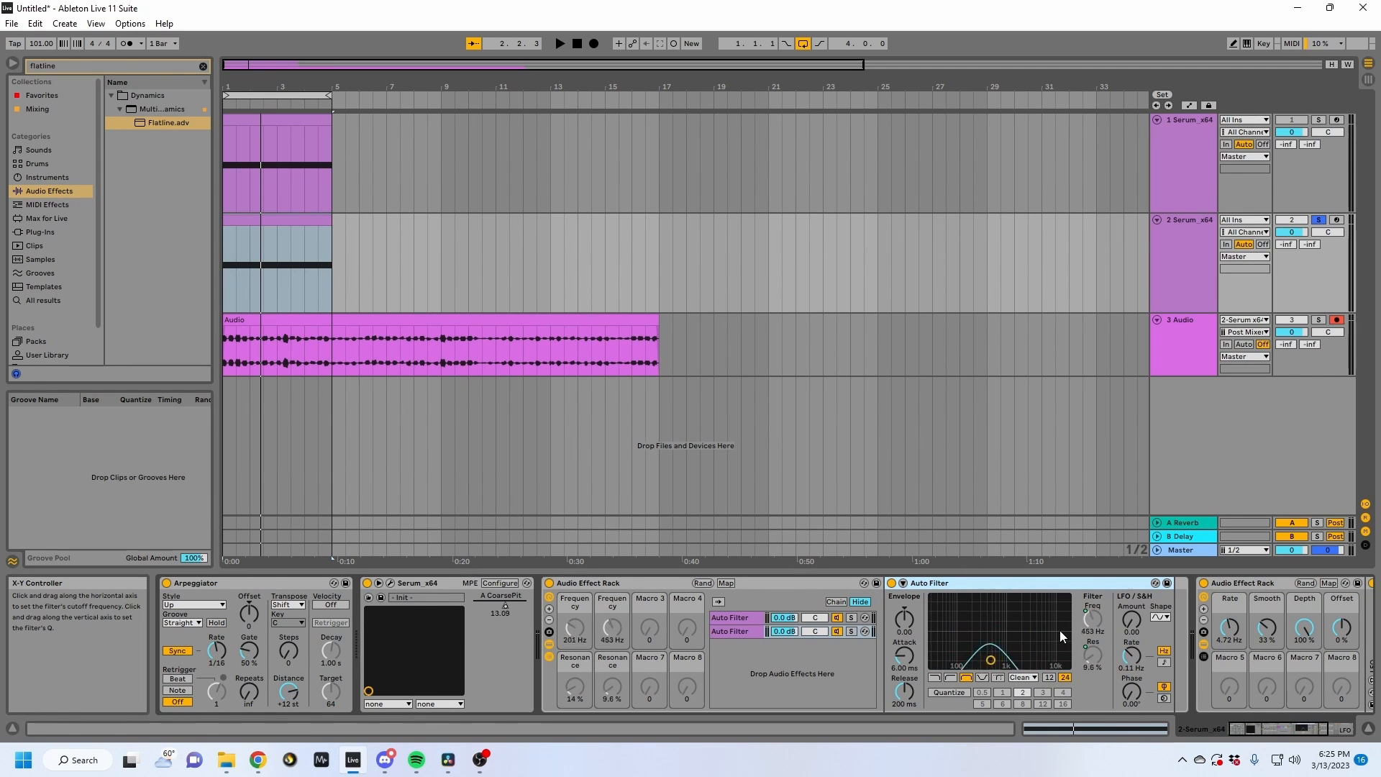
pyautogui.doubleClick(976, 584)
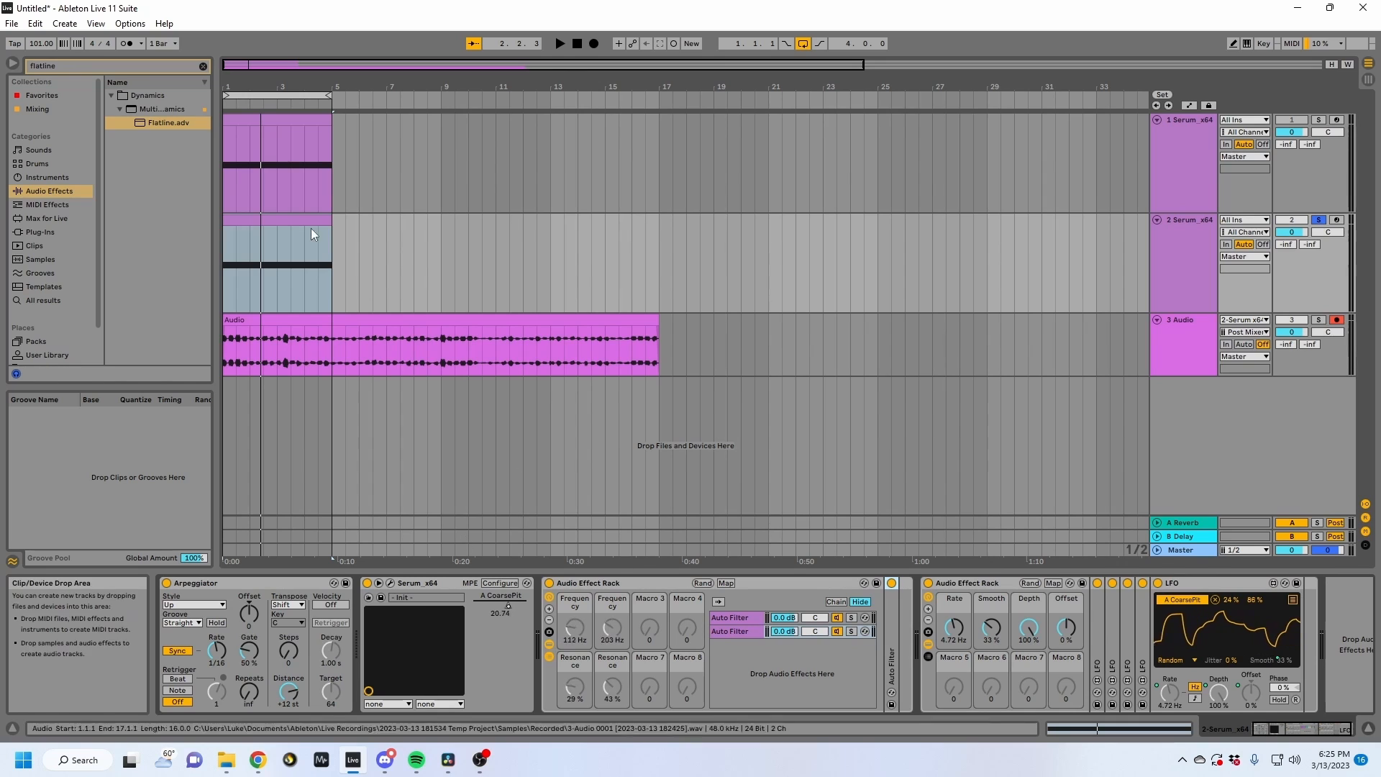
# Find EQ Eight with the search "eq 8" and insert it between Serum and the Auto Filter rack on the second track.
pyautogui.click(203, 67)
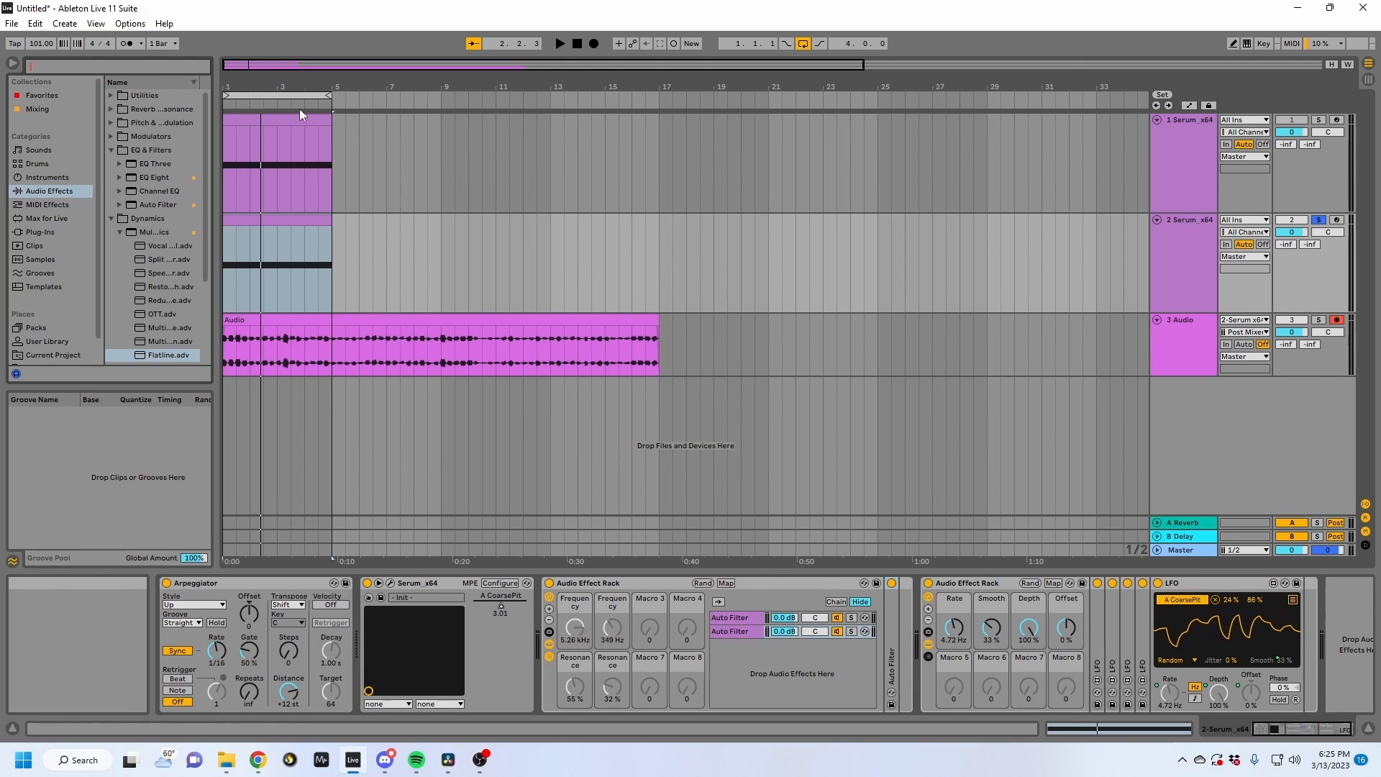
pyautogui.moveTo(302, 88); pyautogui.dragTo(532, 594)
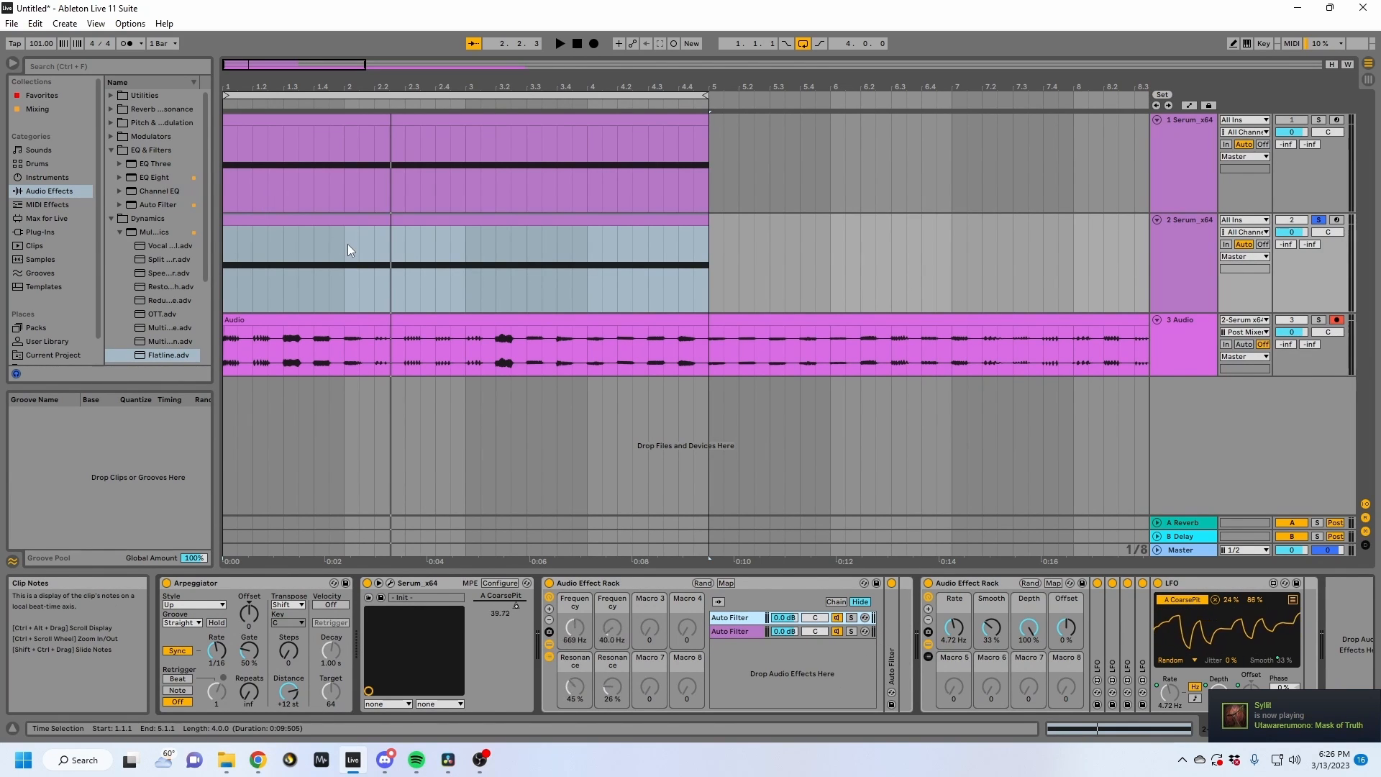
pyautogui.moveTo(235, 81); pyautogui.dragTo(216, 126)
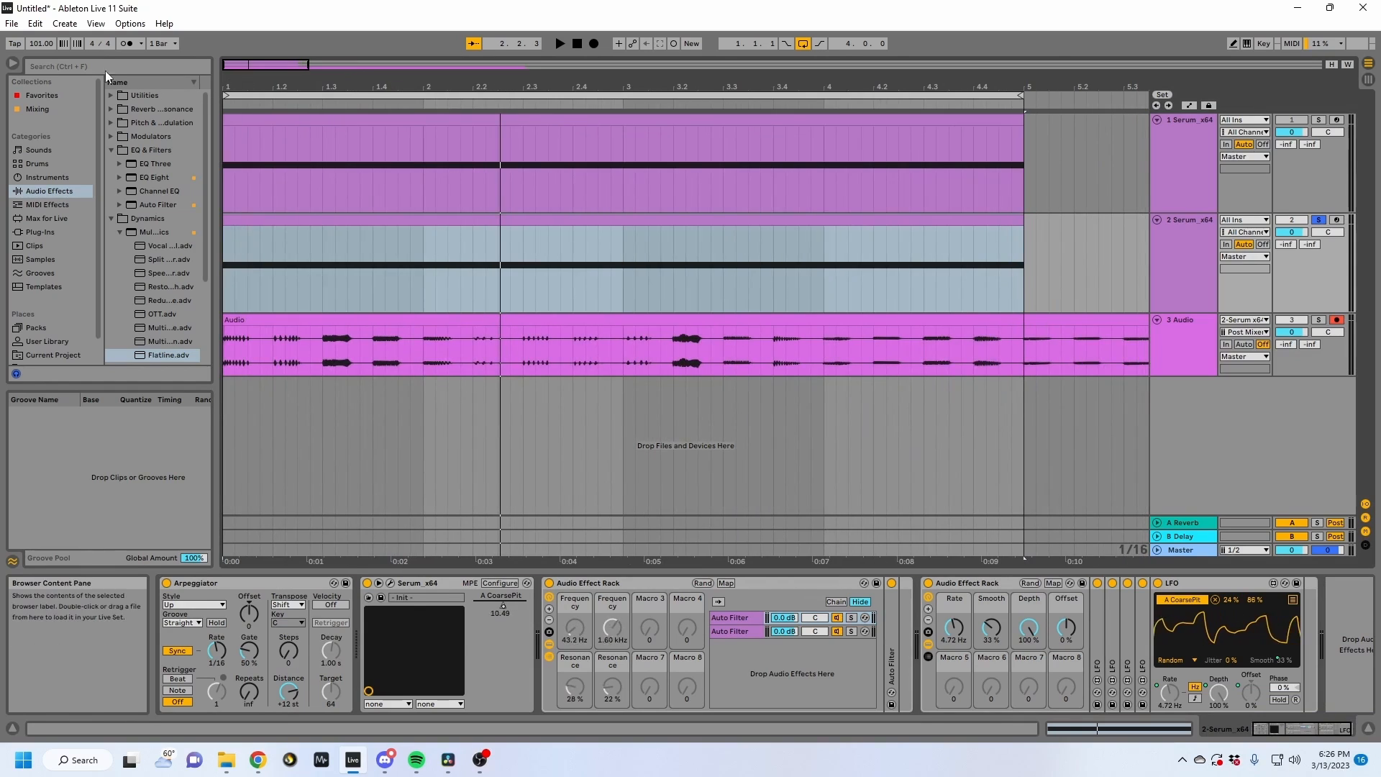
pyautogui.click(103, 62)
pyautogui.write('eq 8')
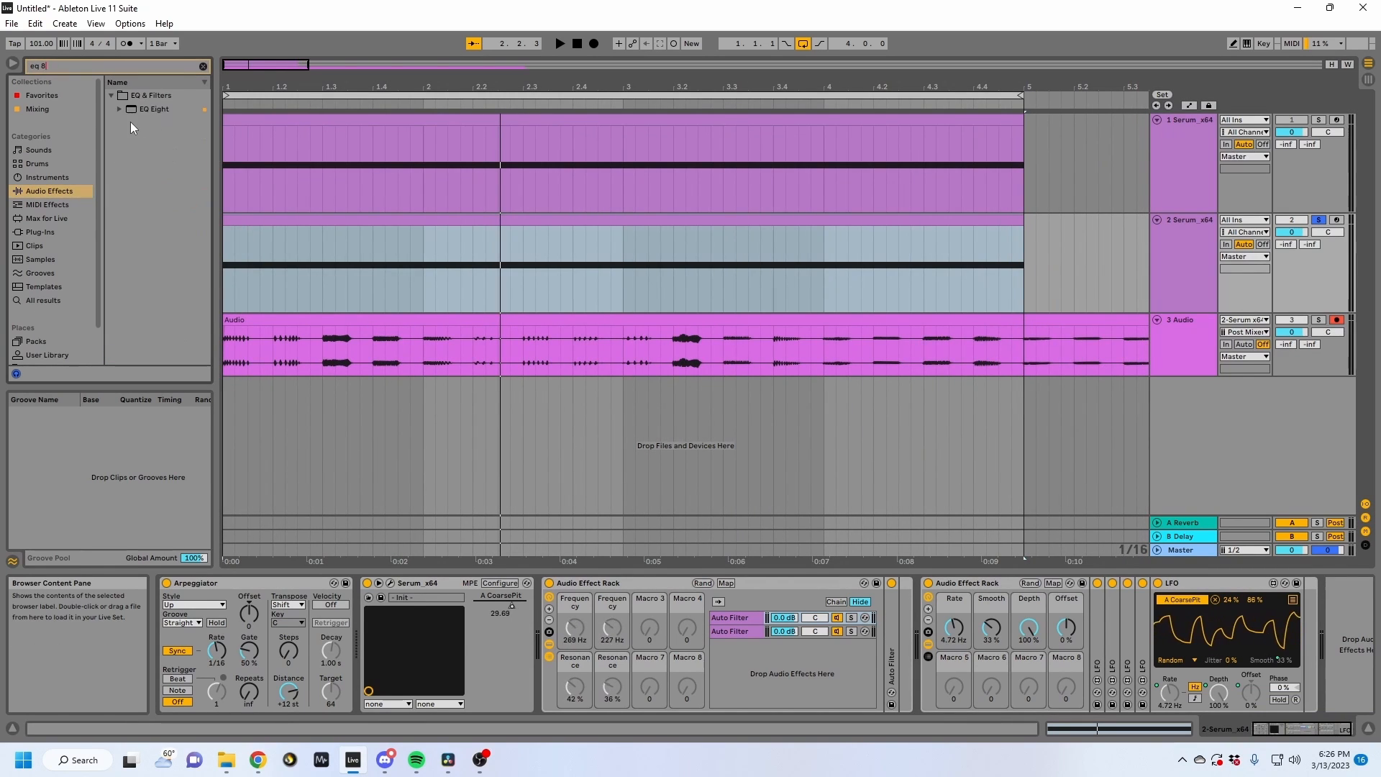
pyautogui.moveTo(396, 387); pyautogui.dragTo(757, 607)
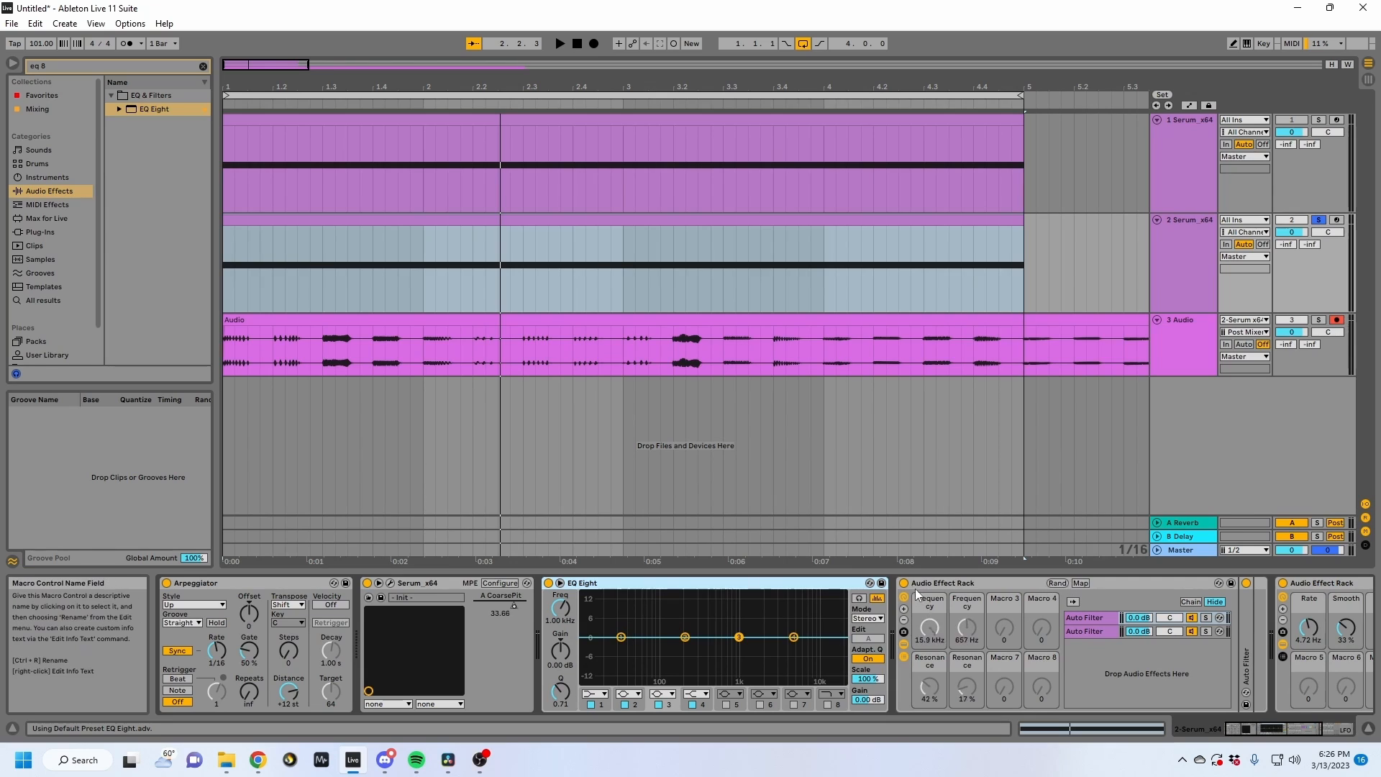
pyautogui.click(948, 584)
pyautogui.press('Delete')
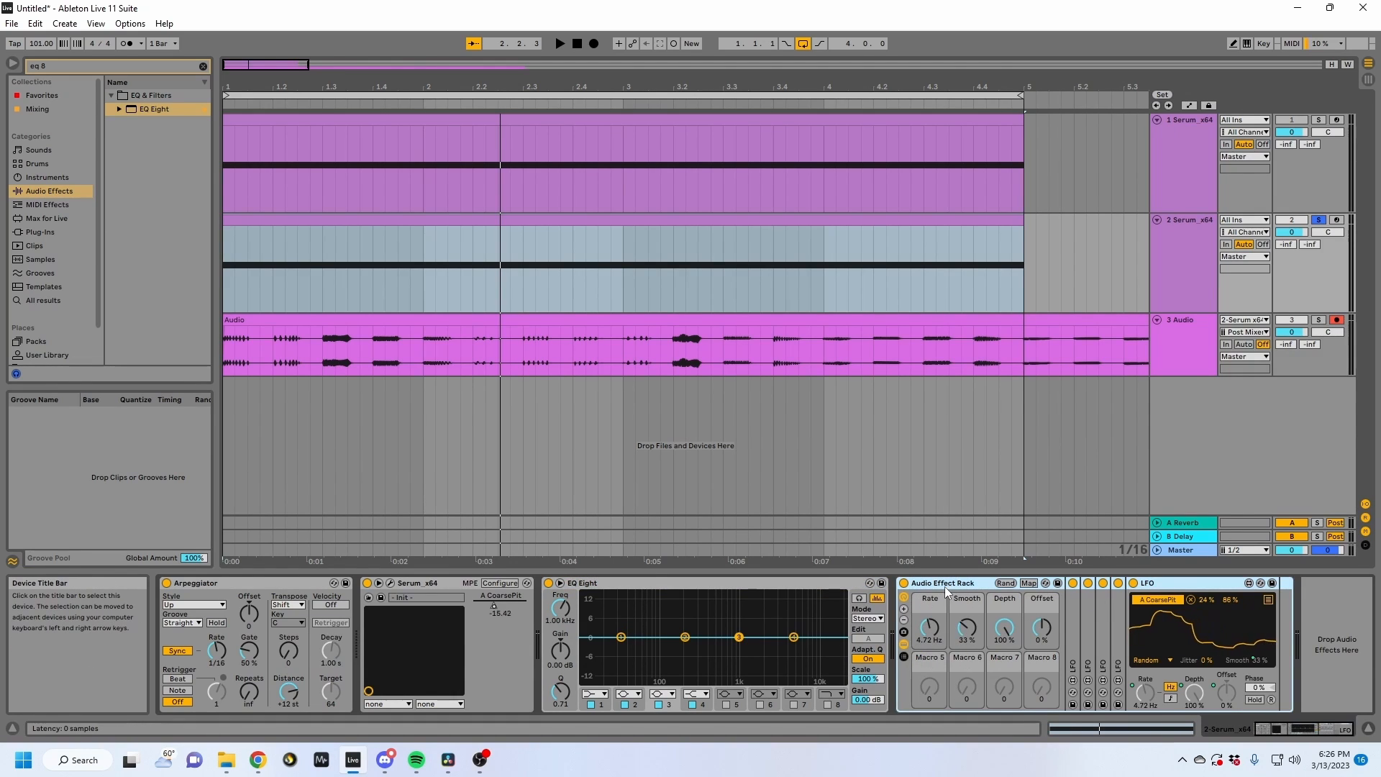
pyautogui.hotkey('ctrl', 'z')
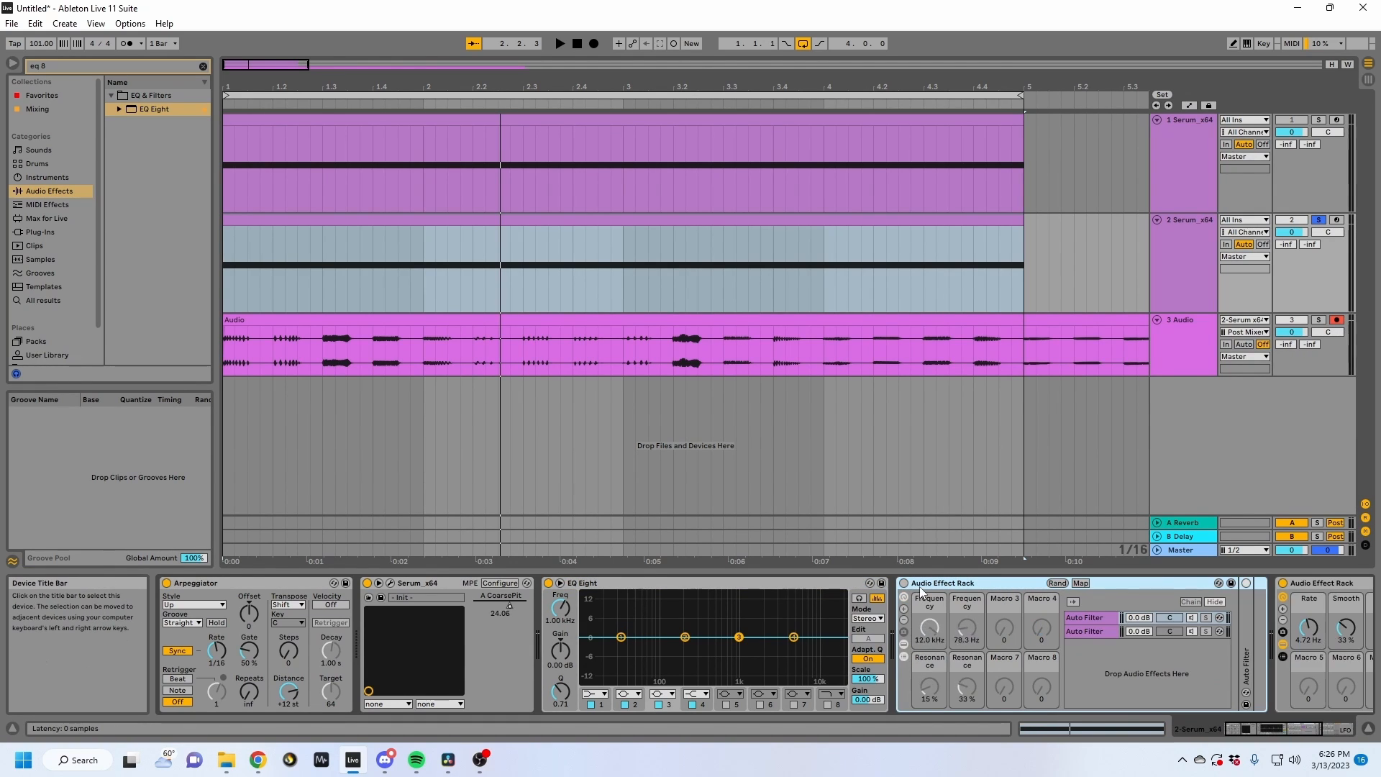
# Bypass and collapse the Auto Filter rack, and set EQ Eight's band 1 to a notch filter.
pyautogui.doubleClick(919, 584)
pyautogui.click(574, 586)
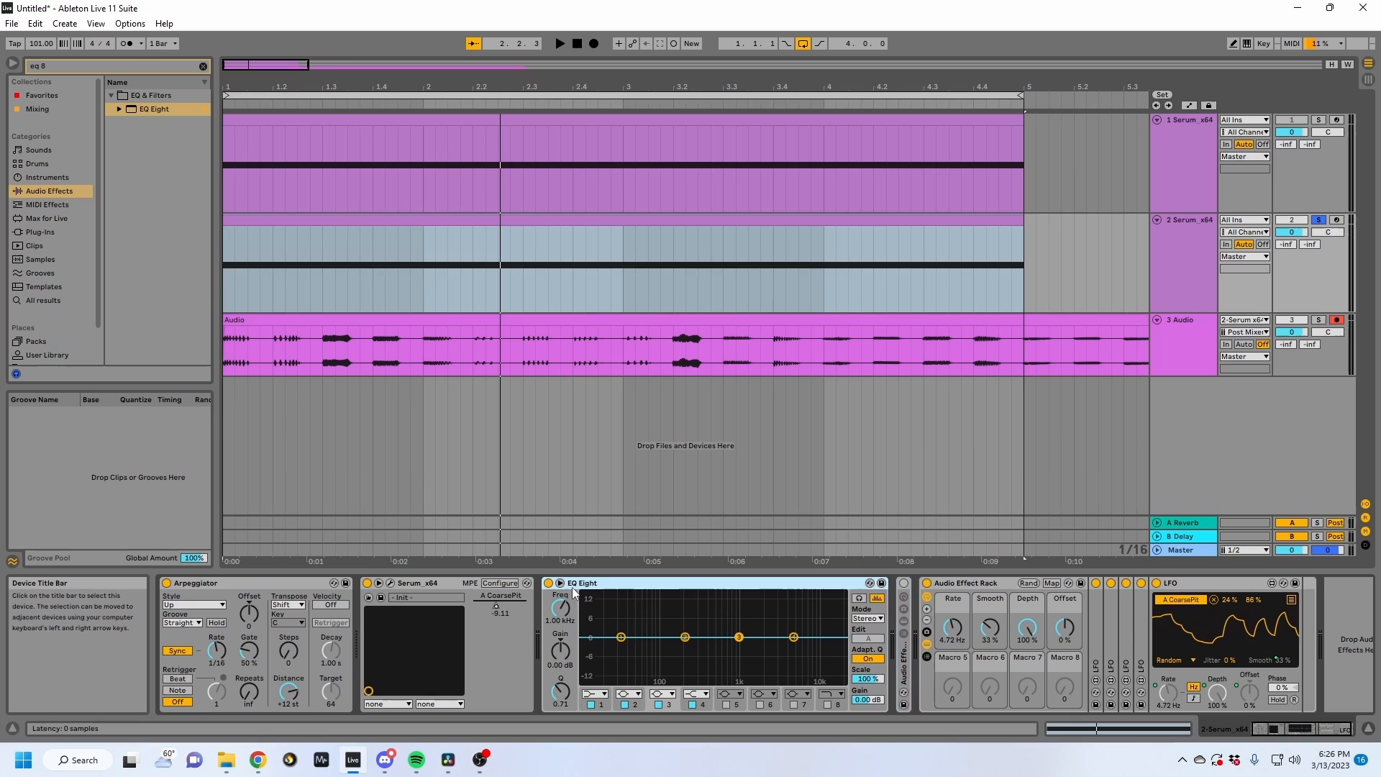
pyautogui.click(602, 693)
pyautogui.click(594, 651)
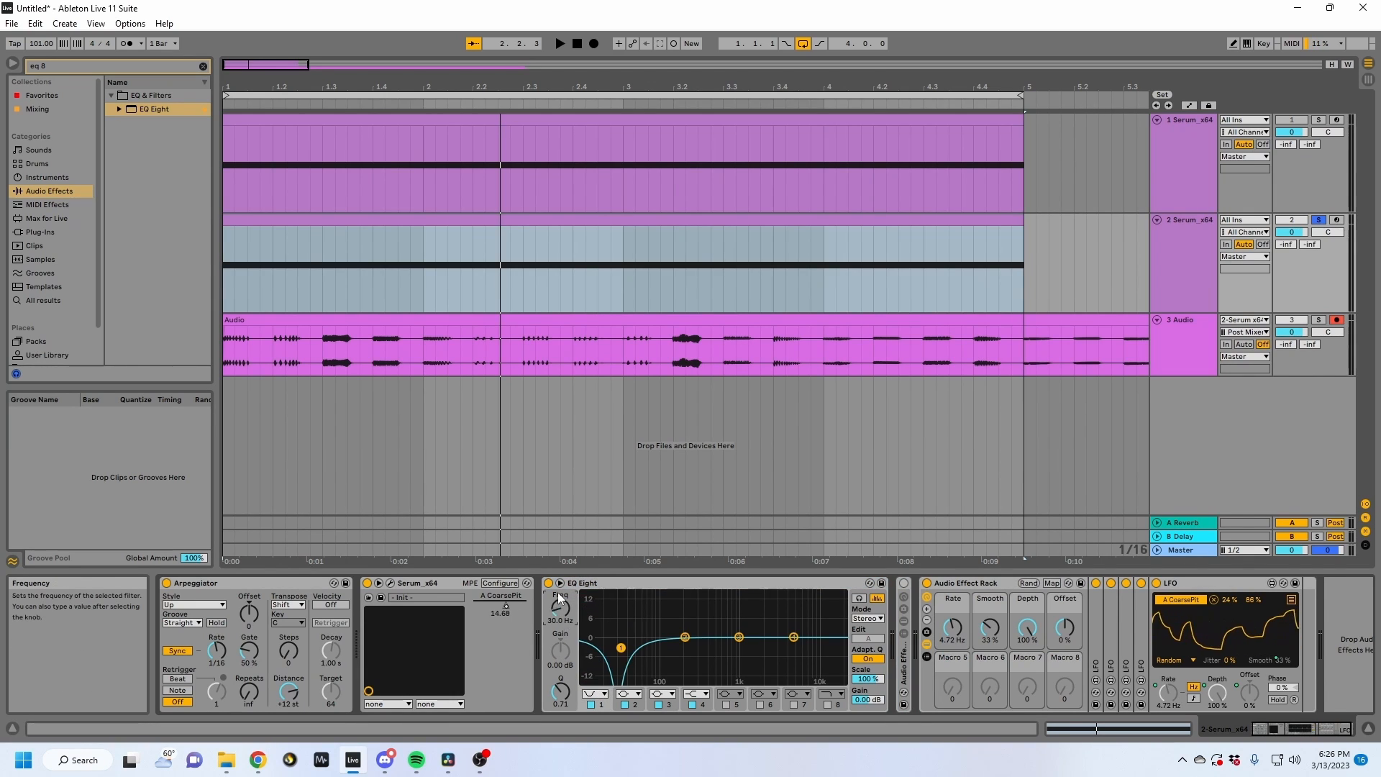
# Set EQ Eight's band 3 to a notch at 1.87 kHz, with only bands 1 and 3 enabled.
pyautogui.click(664, 694)
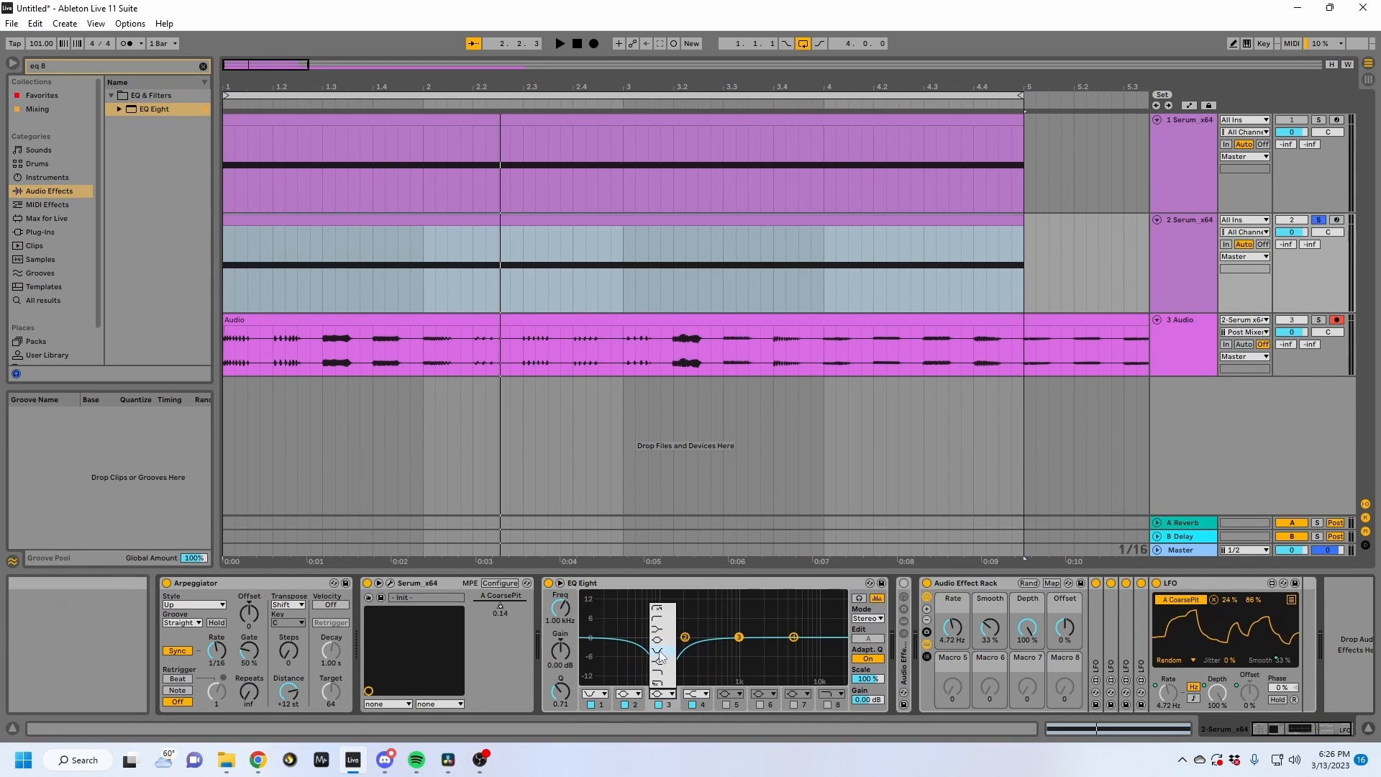
pyautogui.click(660, 652)
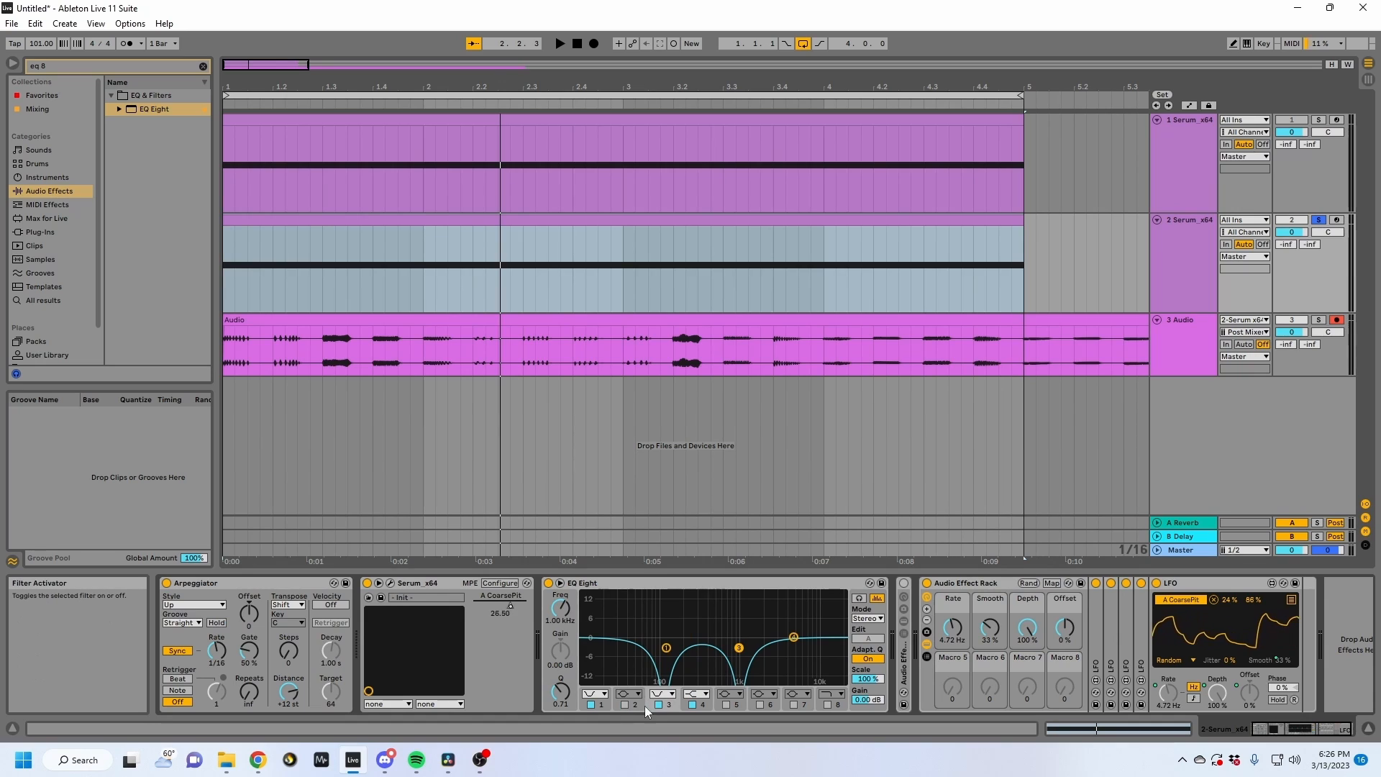
pyautogui.moveTo(560, 608); pyautogui.dragTo(560, 575)
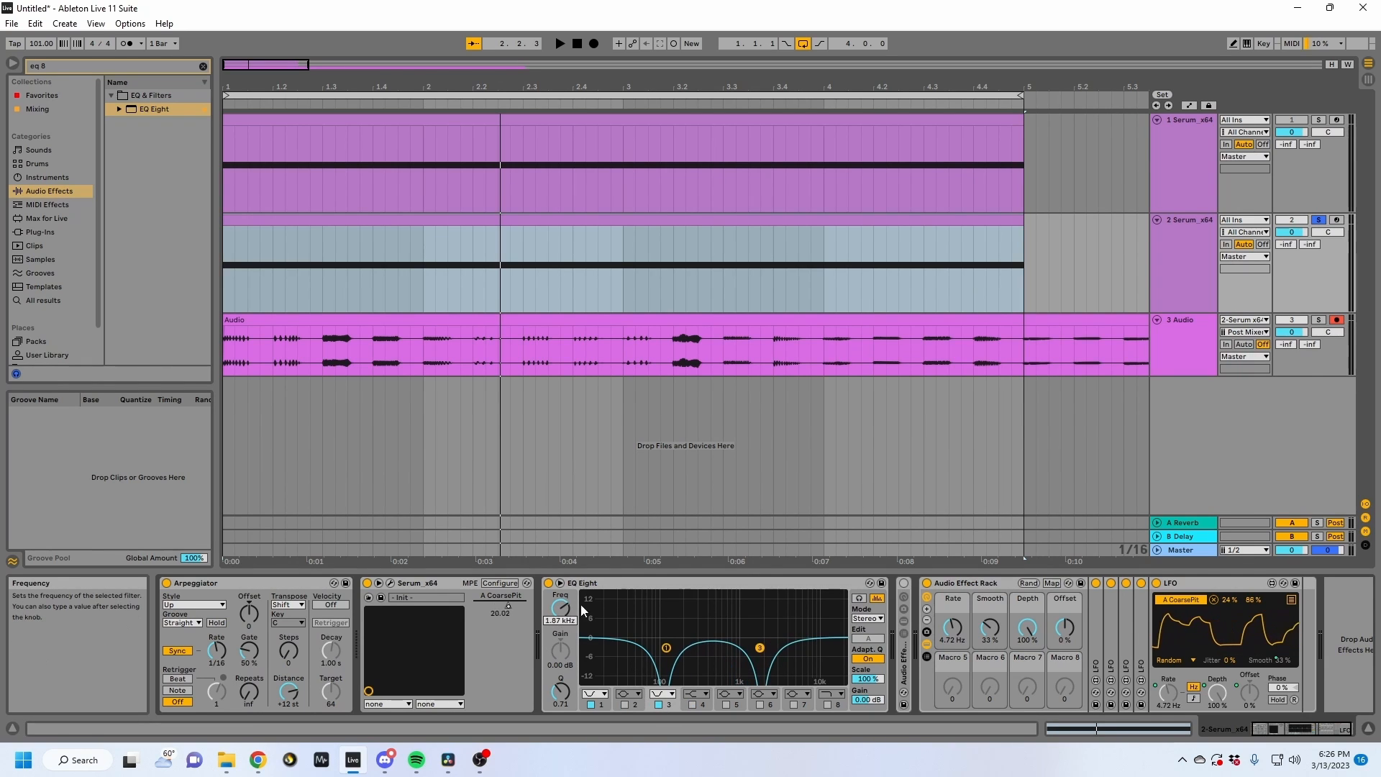
# Group EQ Eight into an Audio Effect Rack and create a second, empty chain in it.
pyautogui.hotkey('ctrl', 'g')
pyautogui.click(548, 633)
pyautogui.rightClick(611, 659)
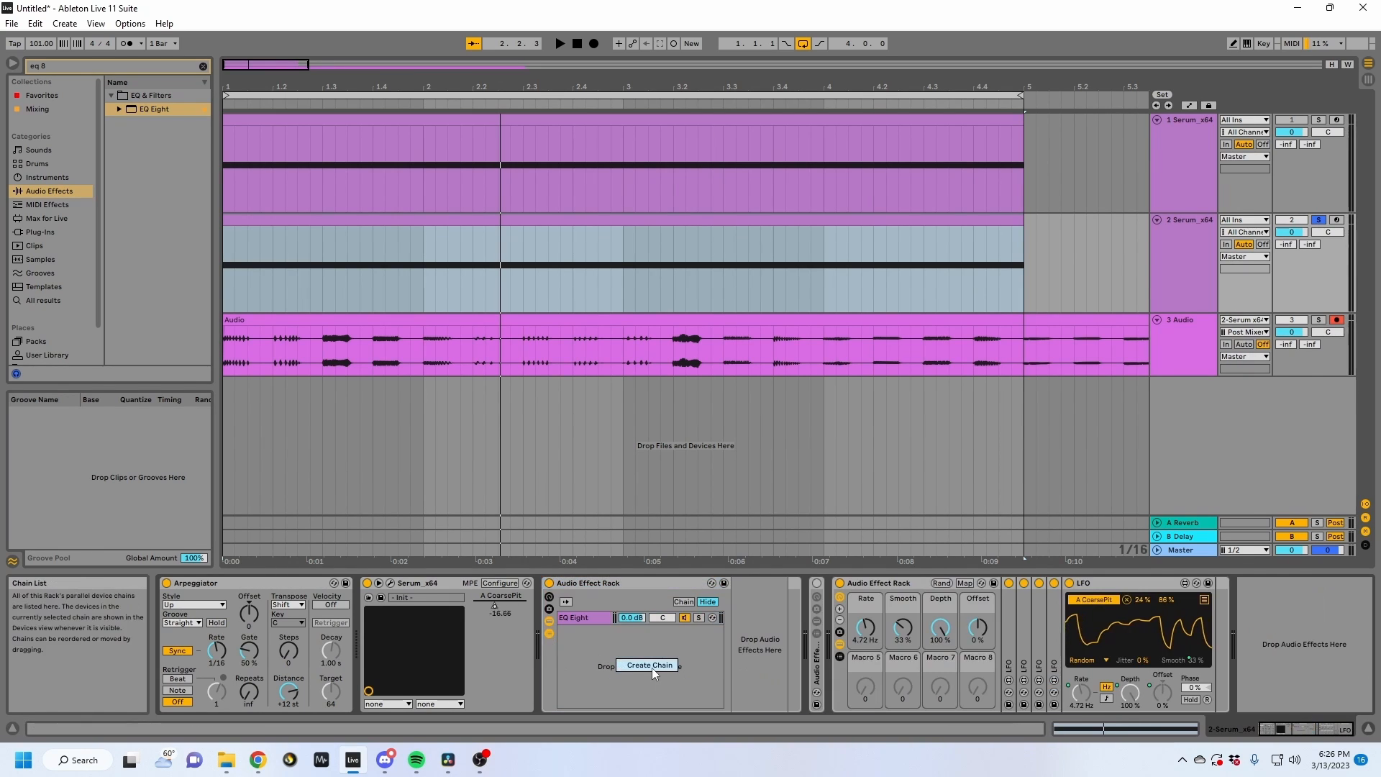
pyautogui.click(649, 666)
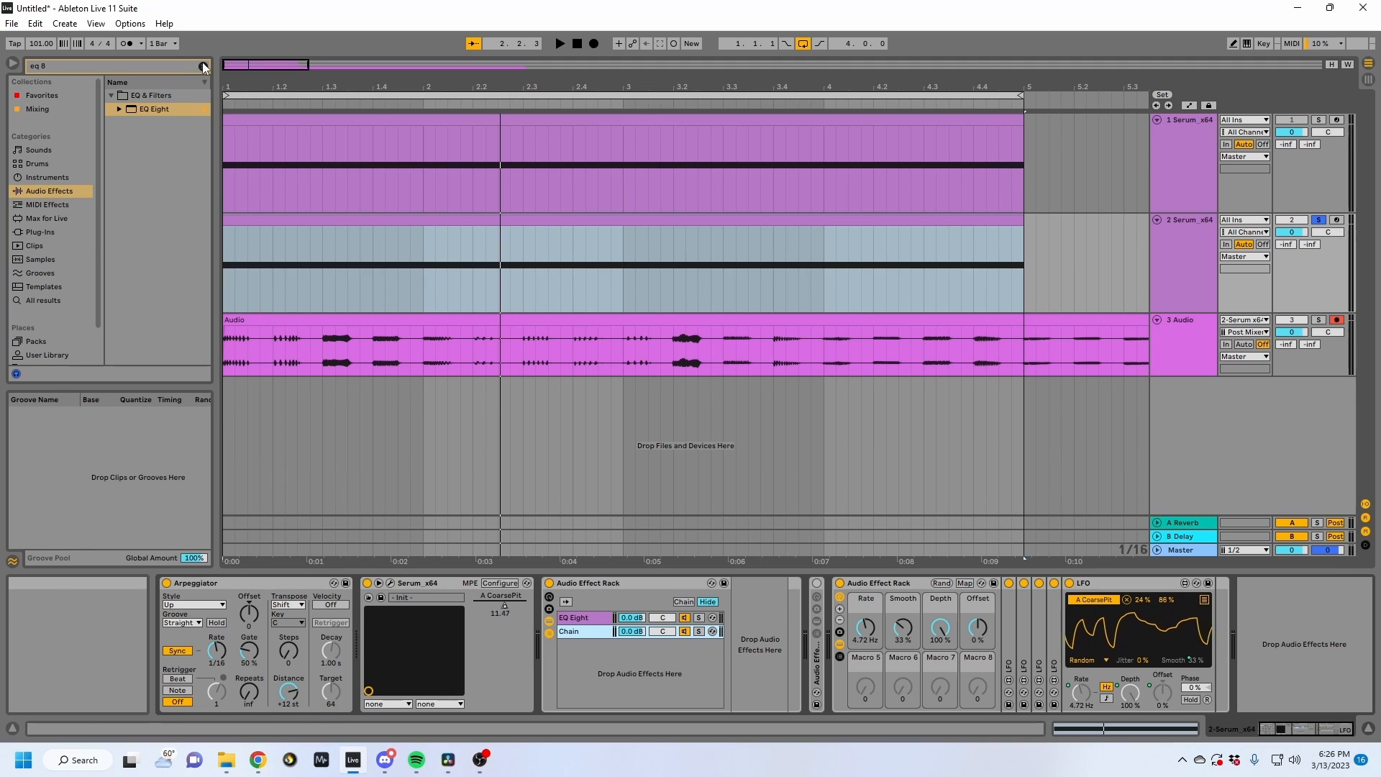
# Add a Utility from the Utilities folder to the empty chain and invert its left and right phase.
pyautogui.click(204, 66)
pyautogui.click(110, 95)
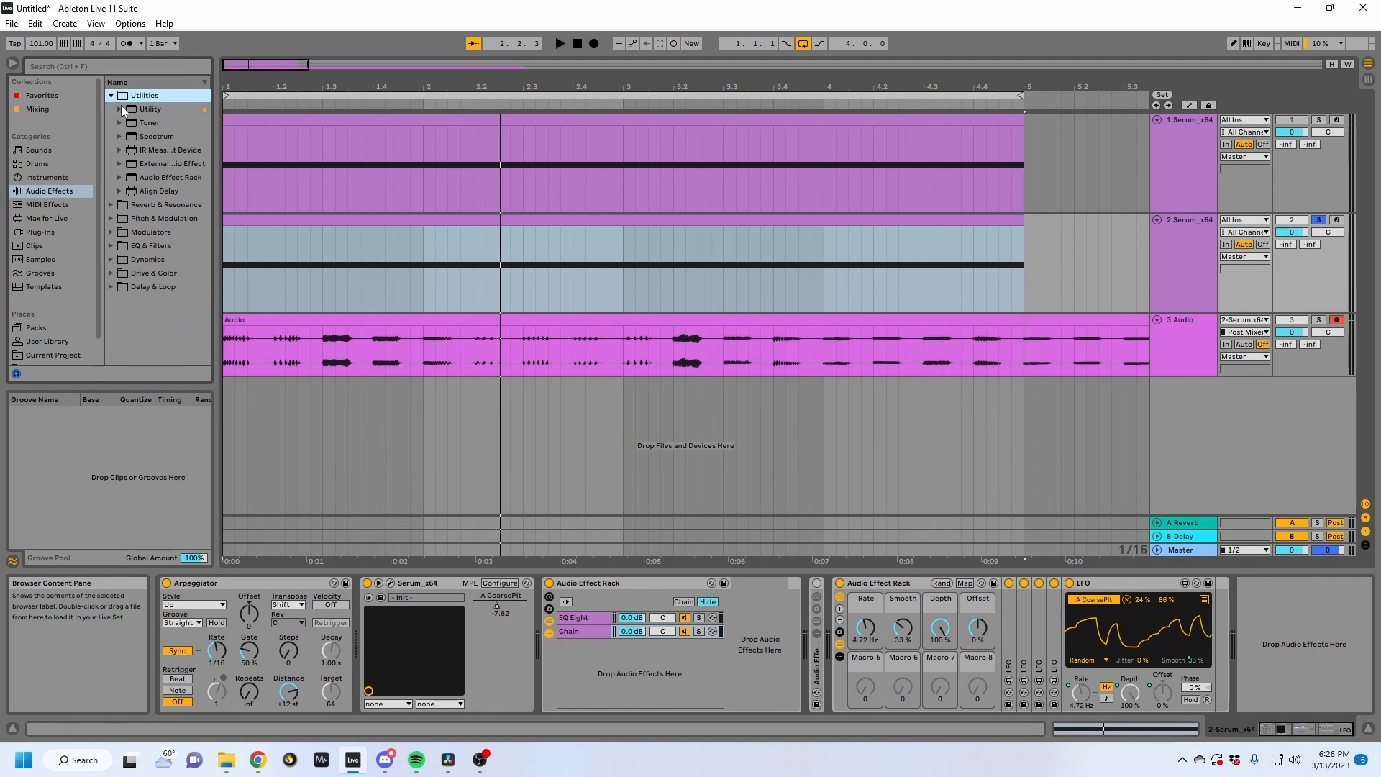
pyautogui.moveTo(504, 538); pyautogui.dragTo(755, 636)
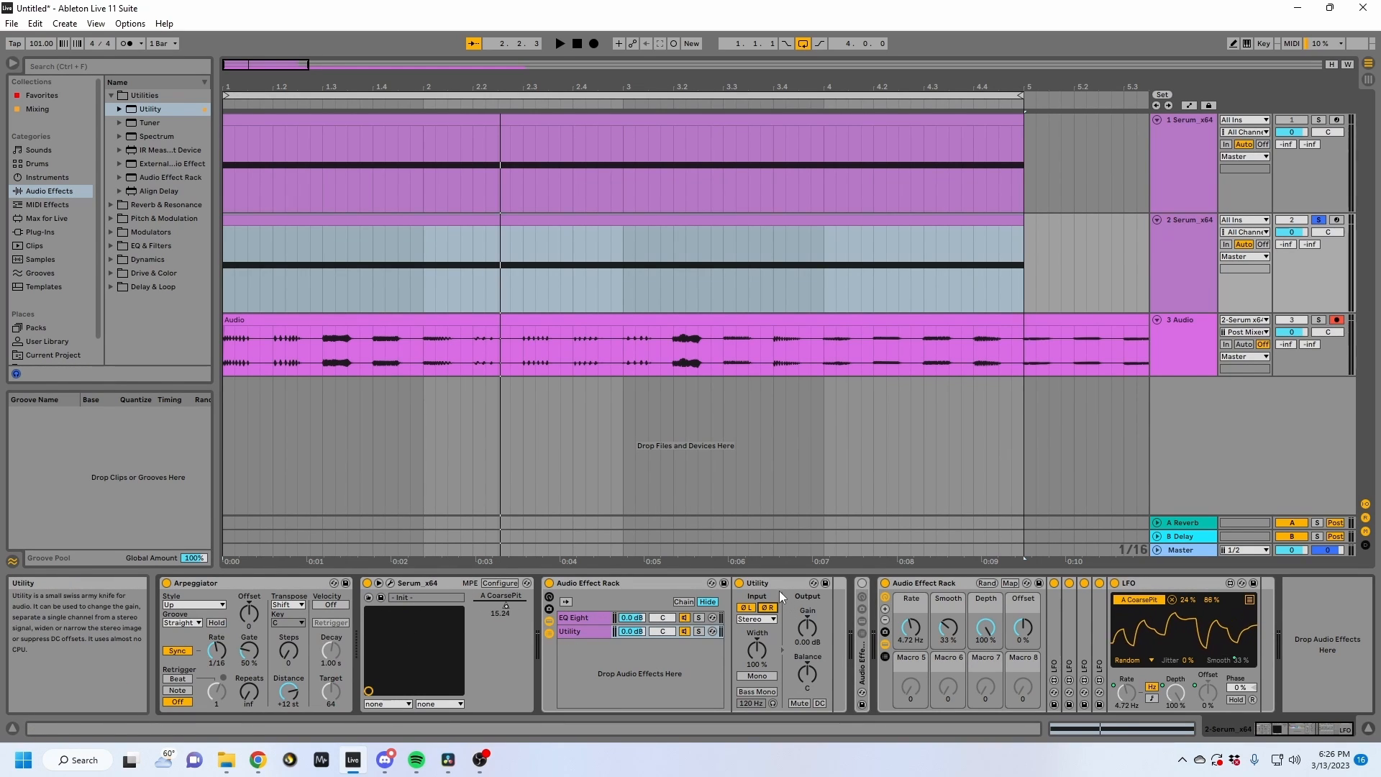
# Play the loop with EQ Eight bypassed, toggle Utility's phase inversion to compare the sound, and return to the EQ Eight chain.
pyautogui.click(587, 618)
pyautogui.press('space')
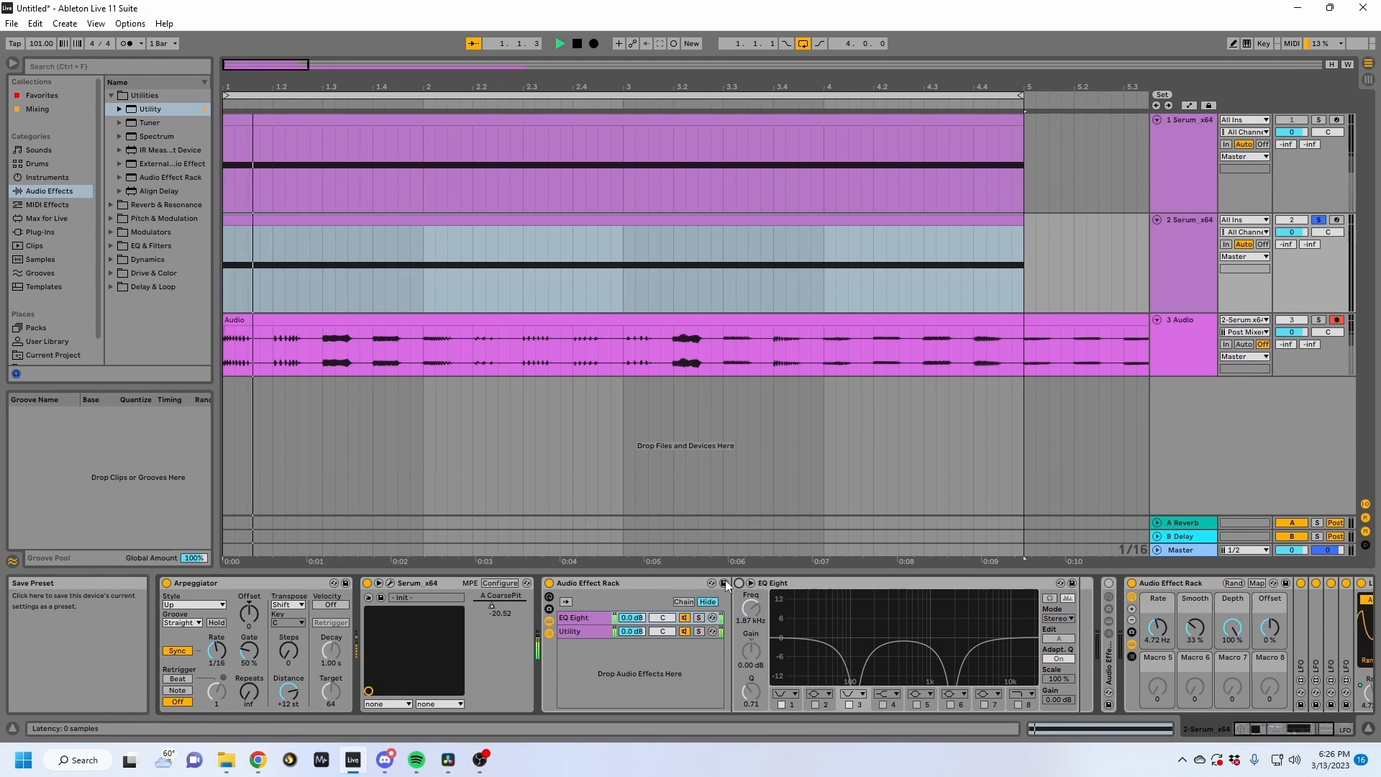
pyautogui.click(778, 585)
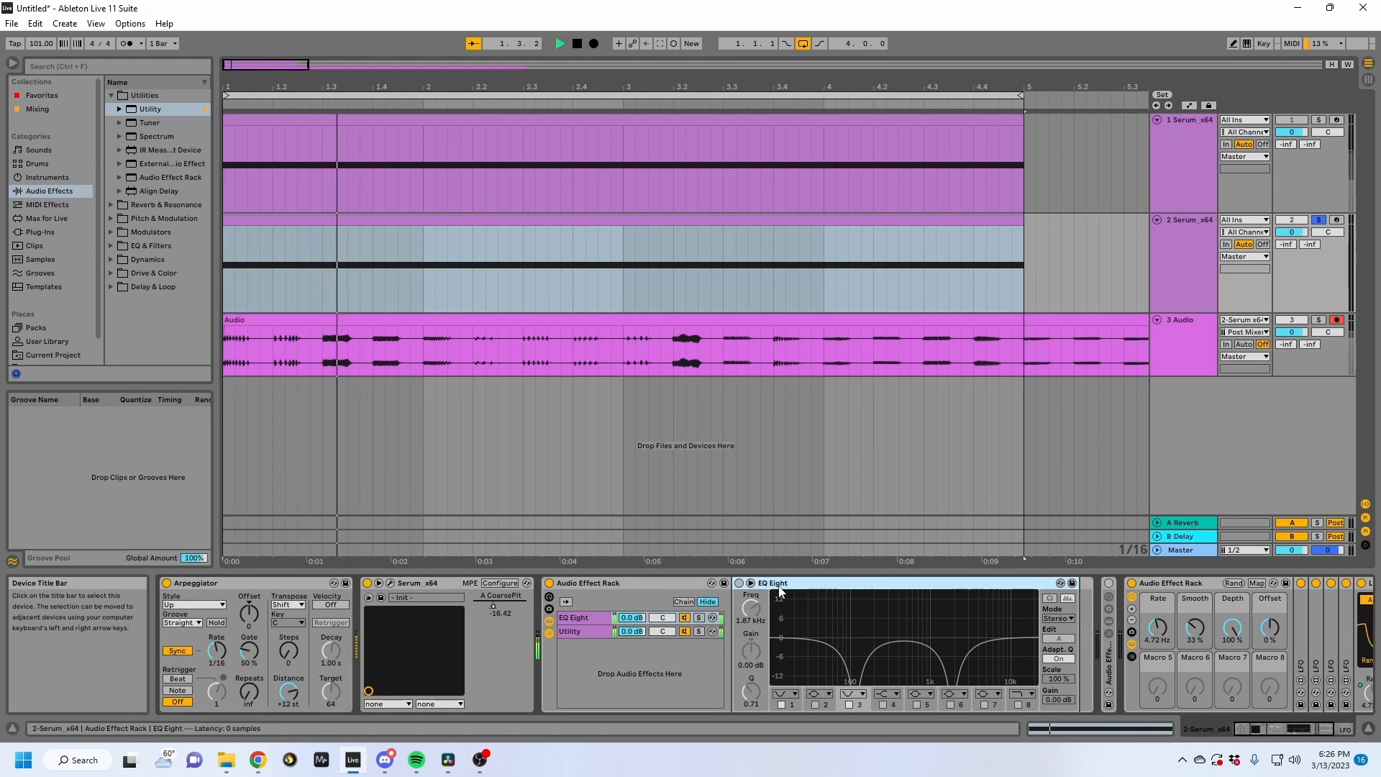
pyautogui.click(576, 632)
pyautogui.click(748, 610)
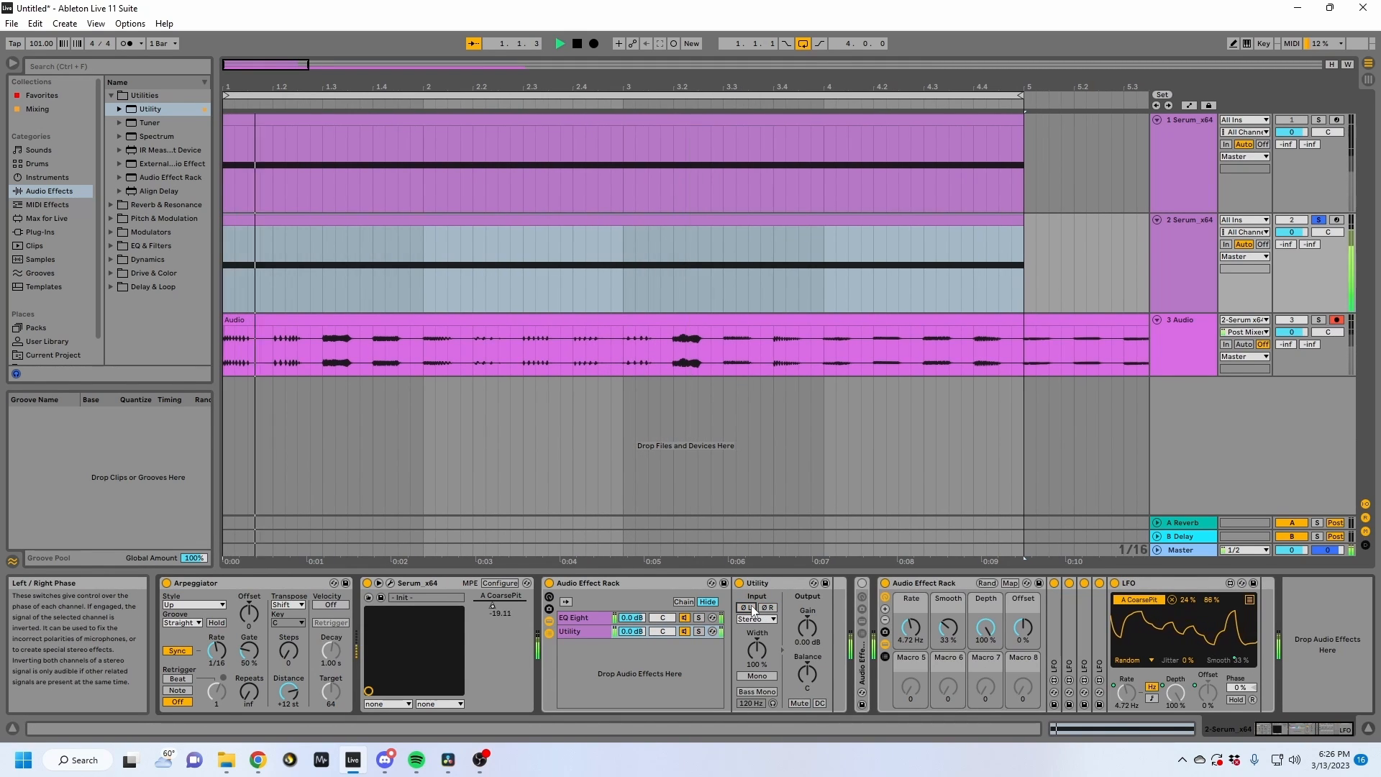
pyautogui.click(656, 616)
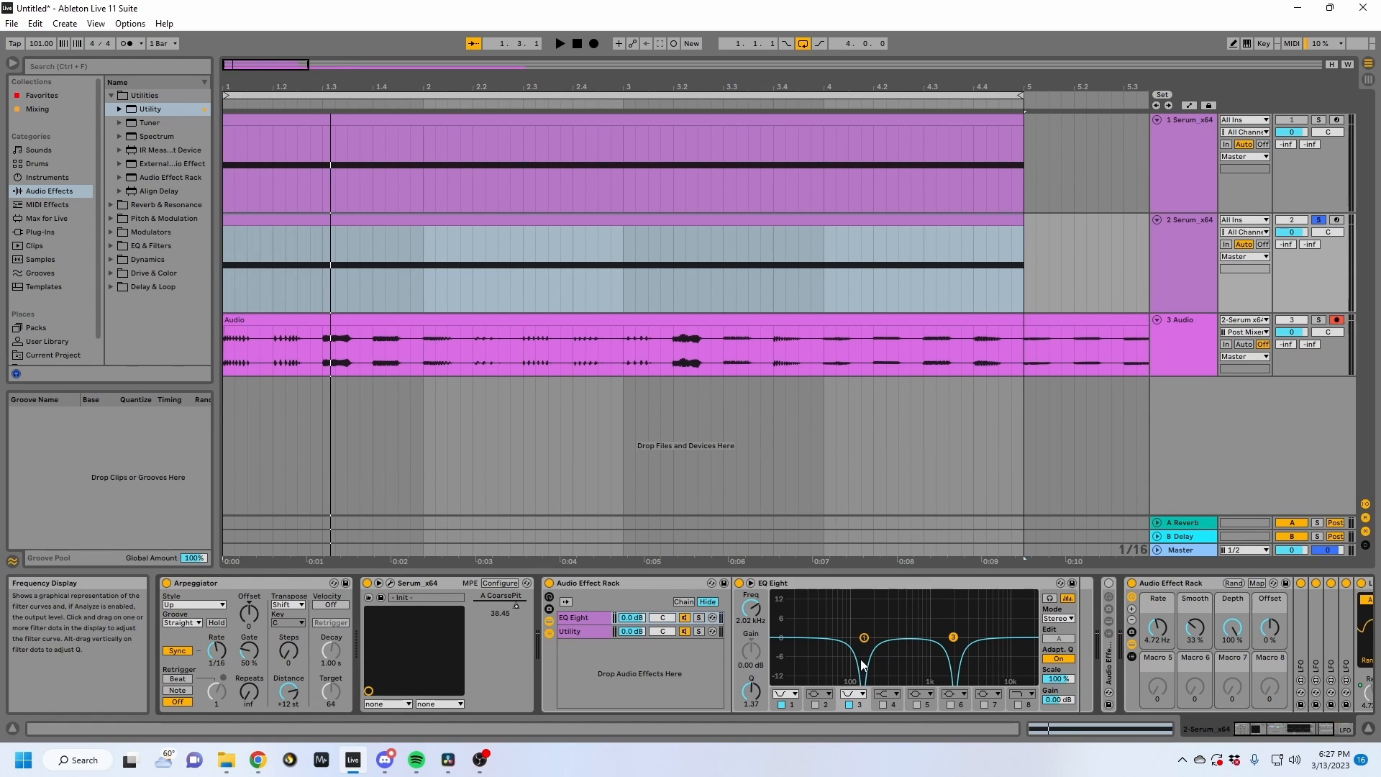
# Play the loop while sweeping EQ Eight's band 1 notch up to meet the band 3 notch at about 2.5 kHz.
pyautogui.press('space')
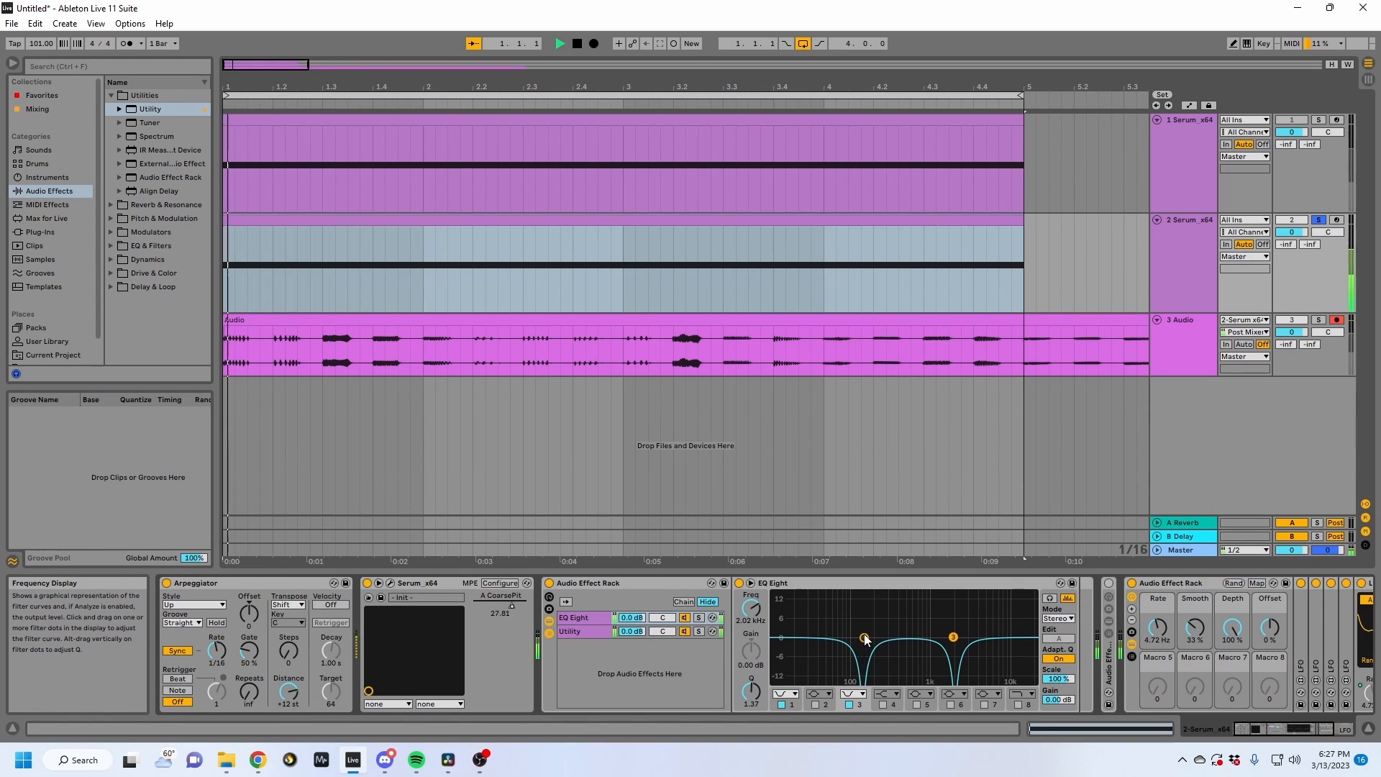
pyautogui.moveTo(864, 638); pyautogui.dragTo(960, 618)
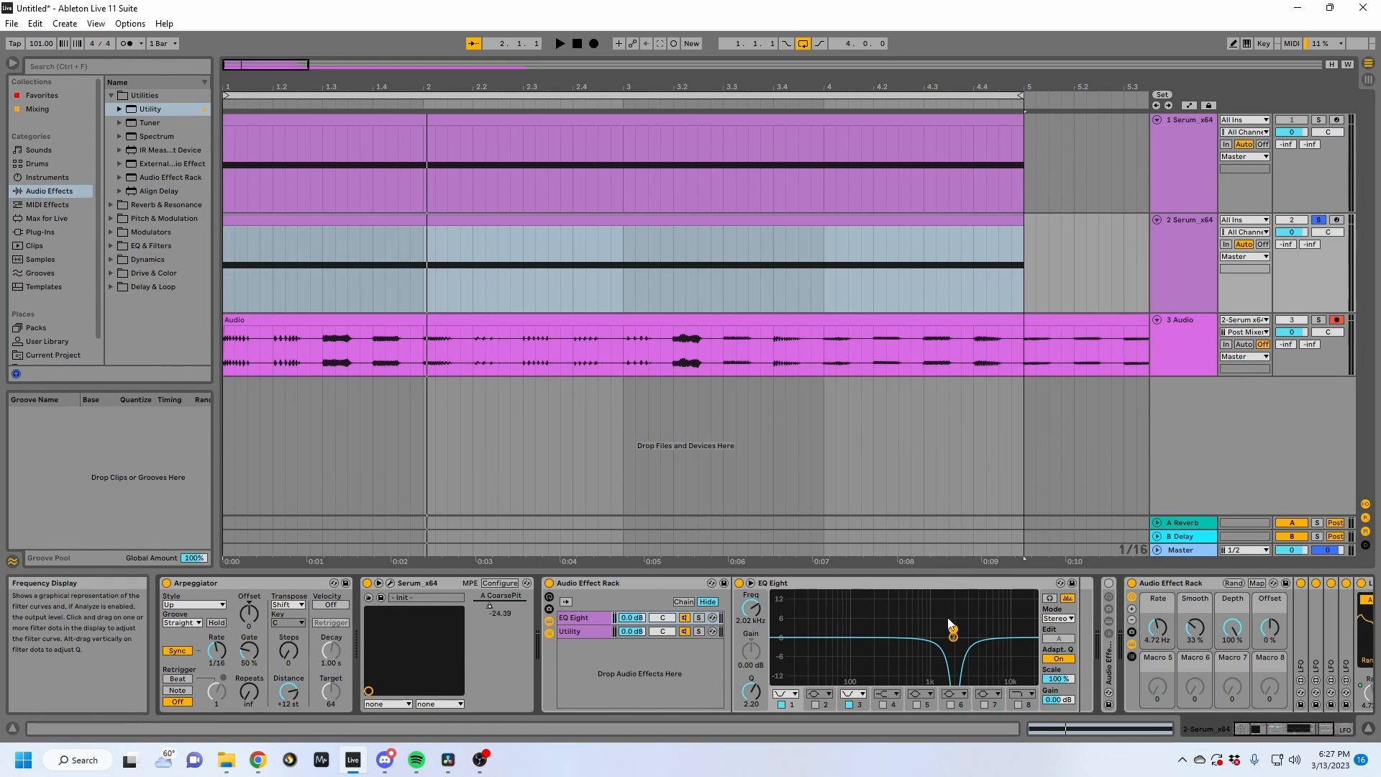
pyautogui.press('space')
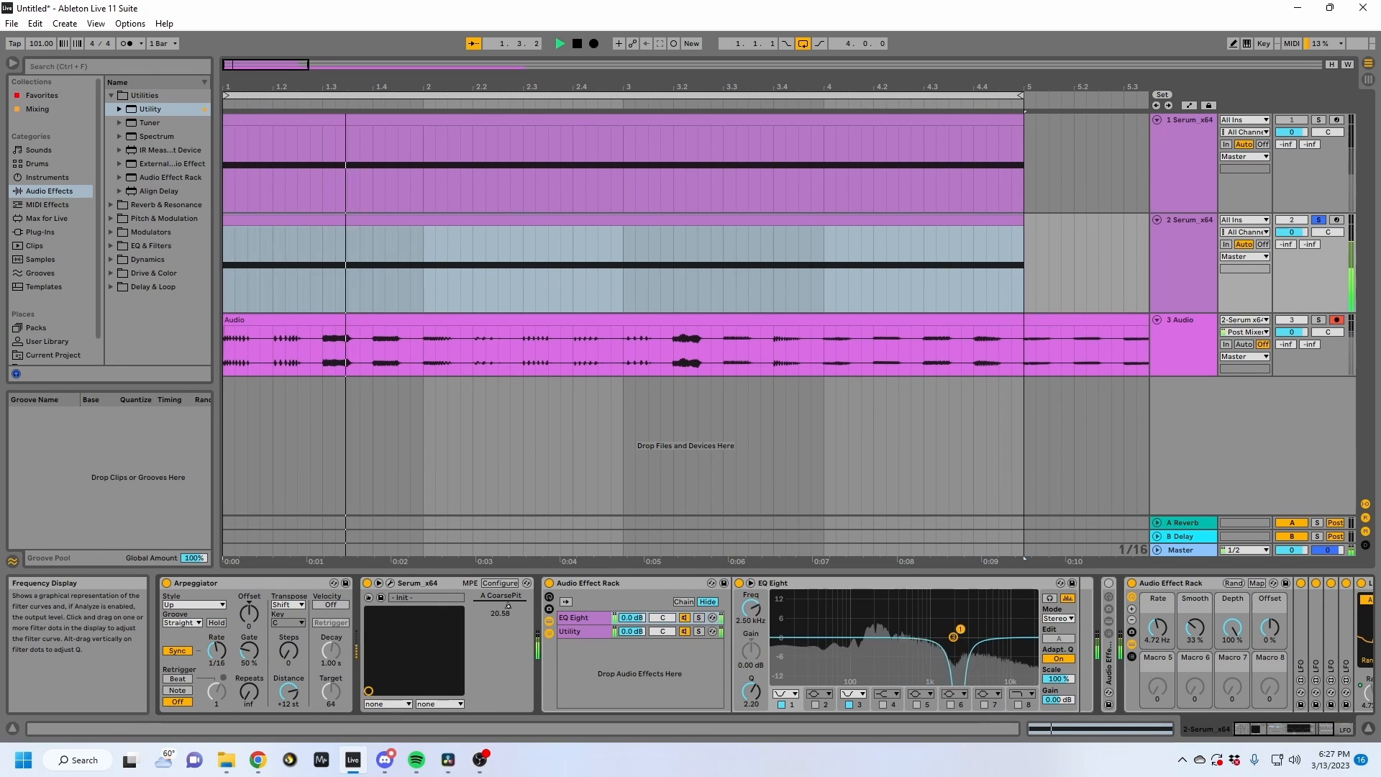
pyautogui.press('space')
pyautogui.press('space')
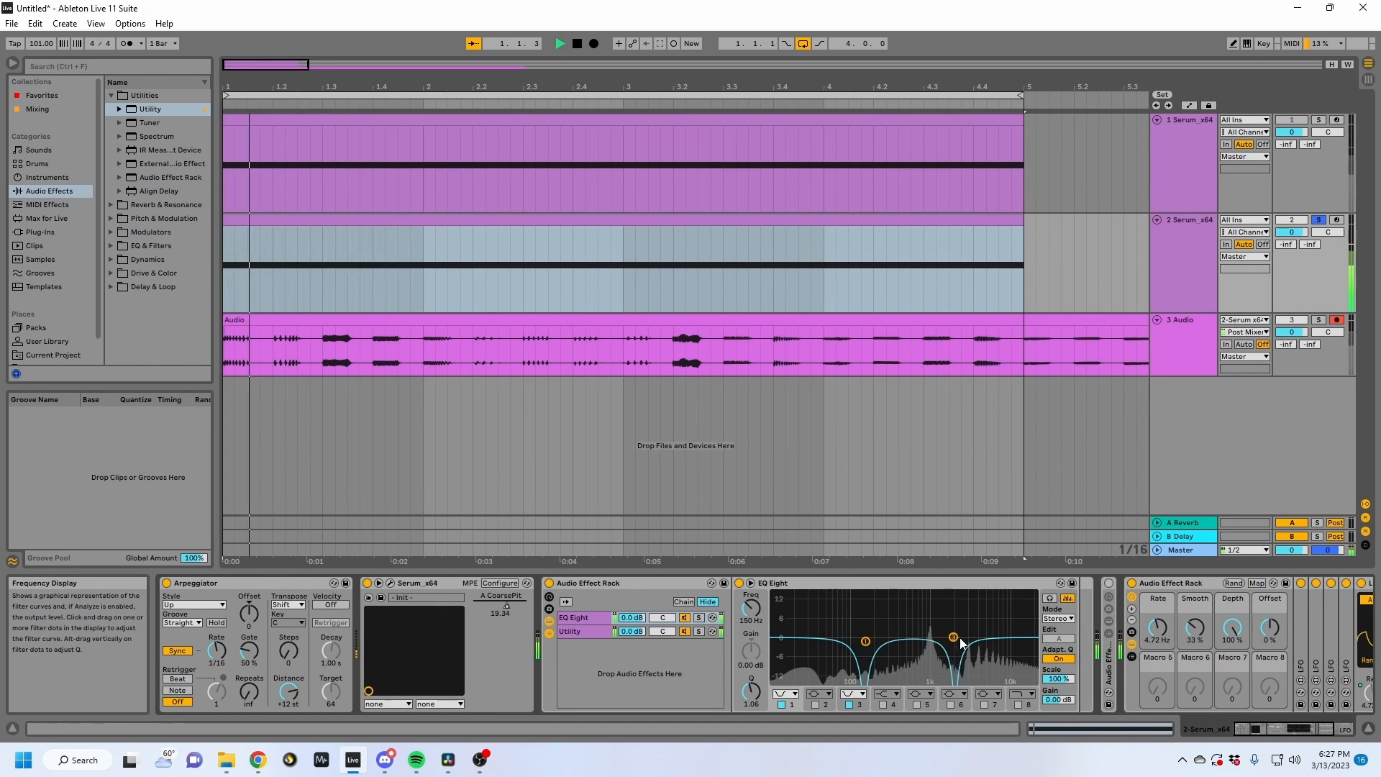
# Narrow band 3's notch to a Q of 15.8 at 1.24 kHz and adjust band 1's notch width during playback.
pyautogui.moveTo(954, 638); pyautogui.dragTo(936, 596)
pyautogui.press('space')
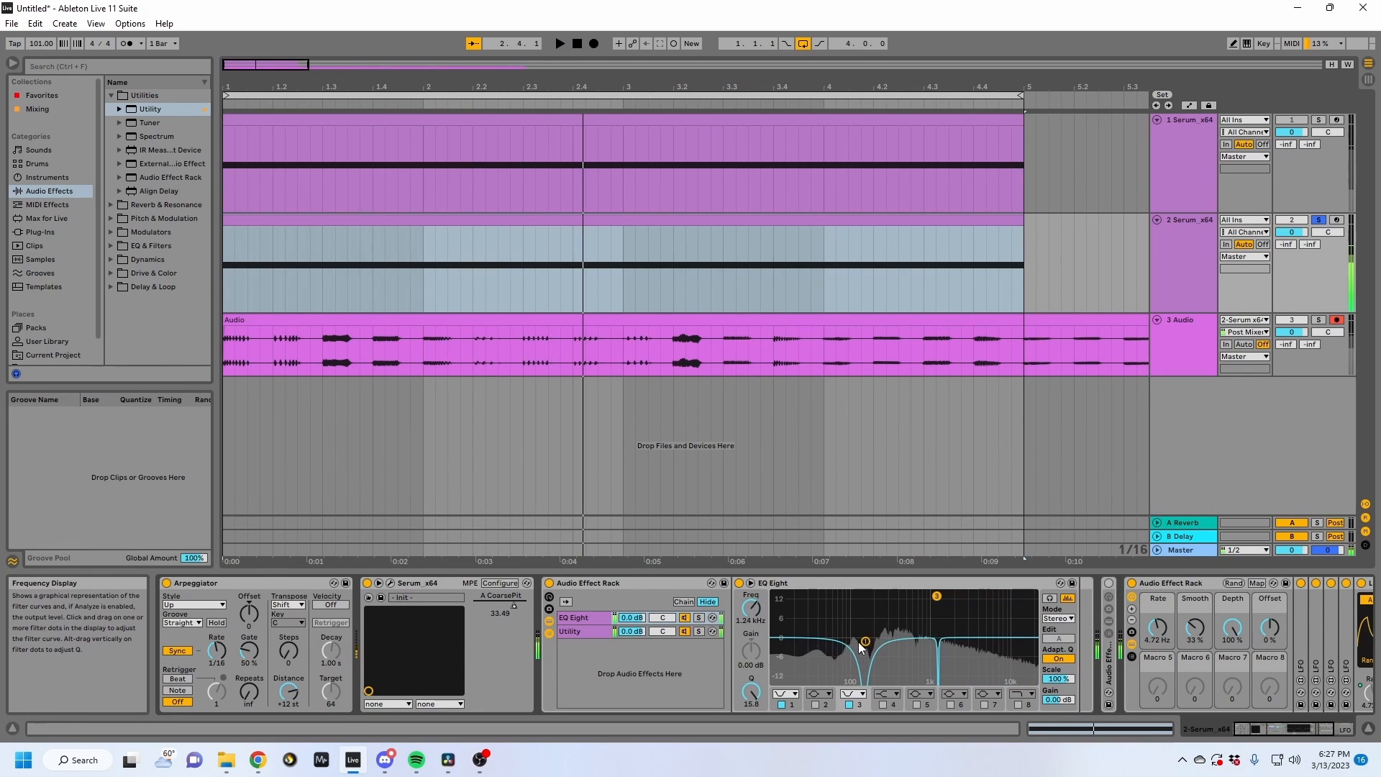
pyautogui.moveTo(865, 641); pyautogui.dragTo(864, 601)
pyautogui.press('space')
pyautogui.press('space')
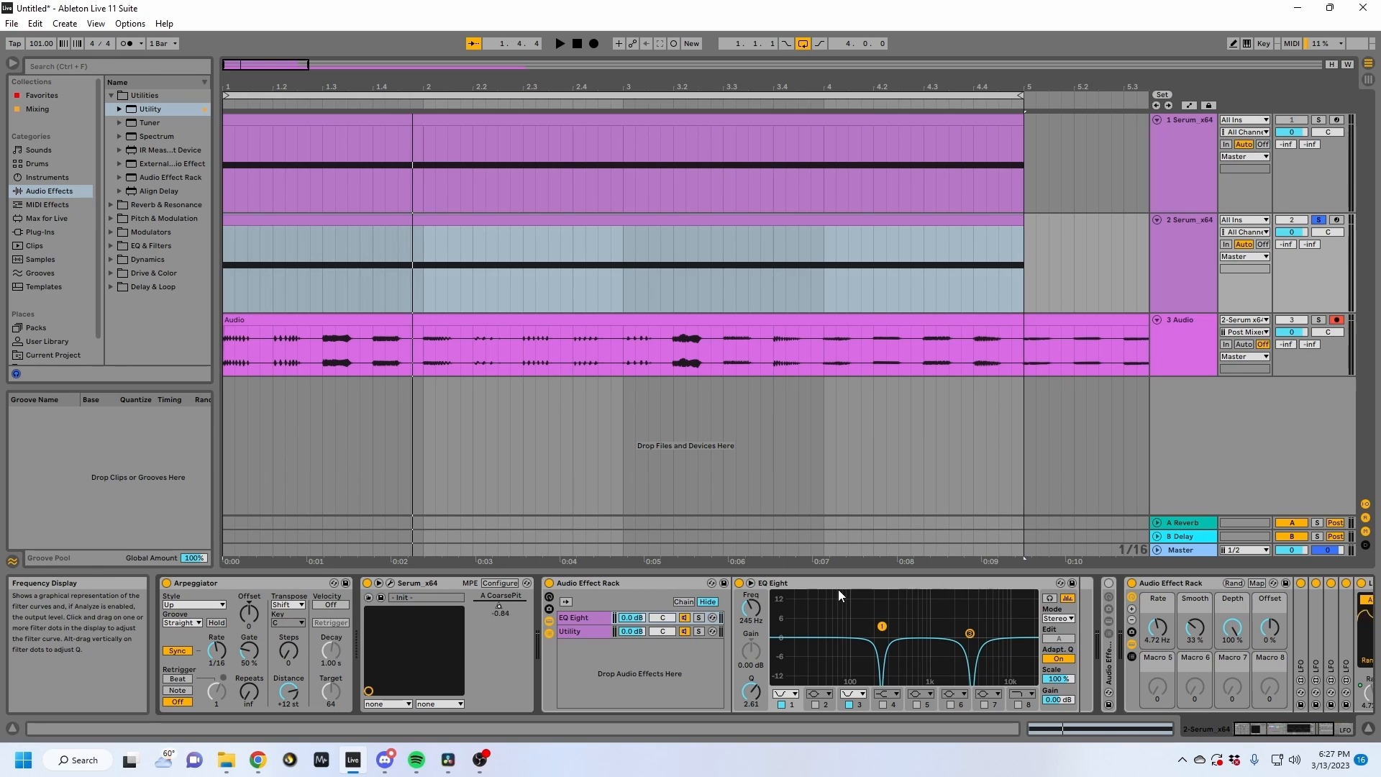
# Overlap the two EQ notches near 1.78 kHz, and move band 3's notch to 3.09 kHz with a Q of 1.85.
pyautogui.hscroll(3, 801, 588)
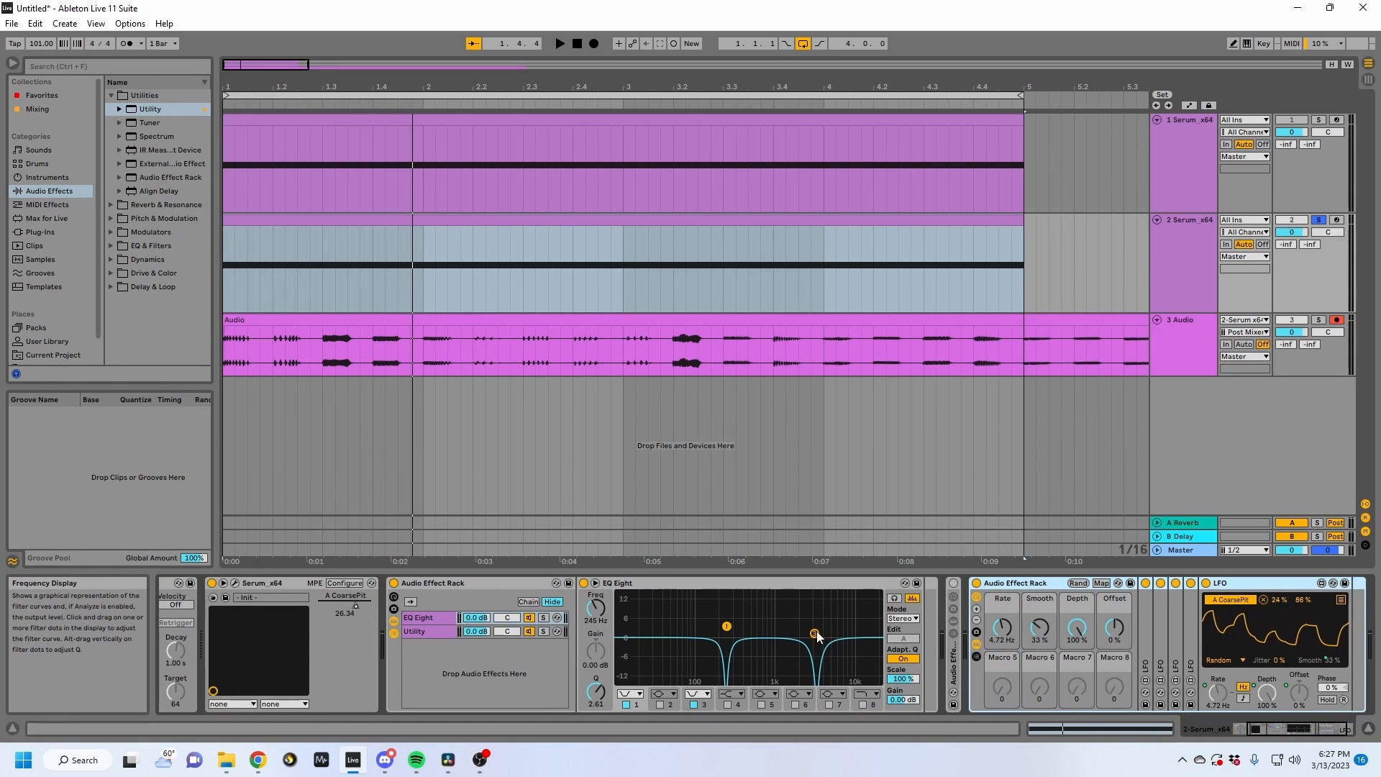
pyautogui.moveTo(816, 633)
pyautogui.mouseDown()
pyautogui.moveTo(742, 624)
pyautogui.moveTo(803, 633)
pyautogui.mouseUp()
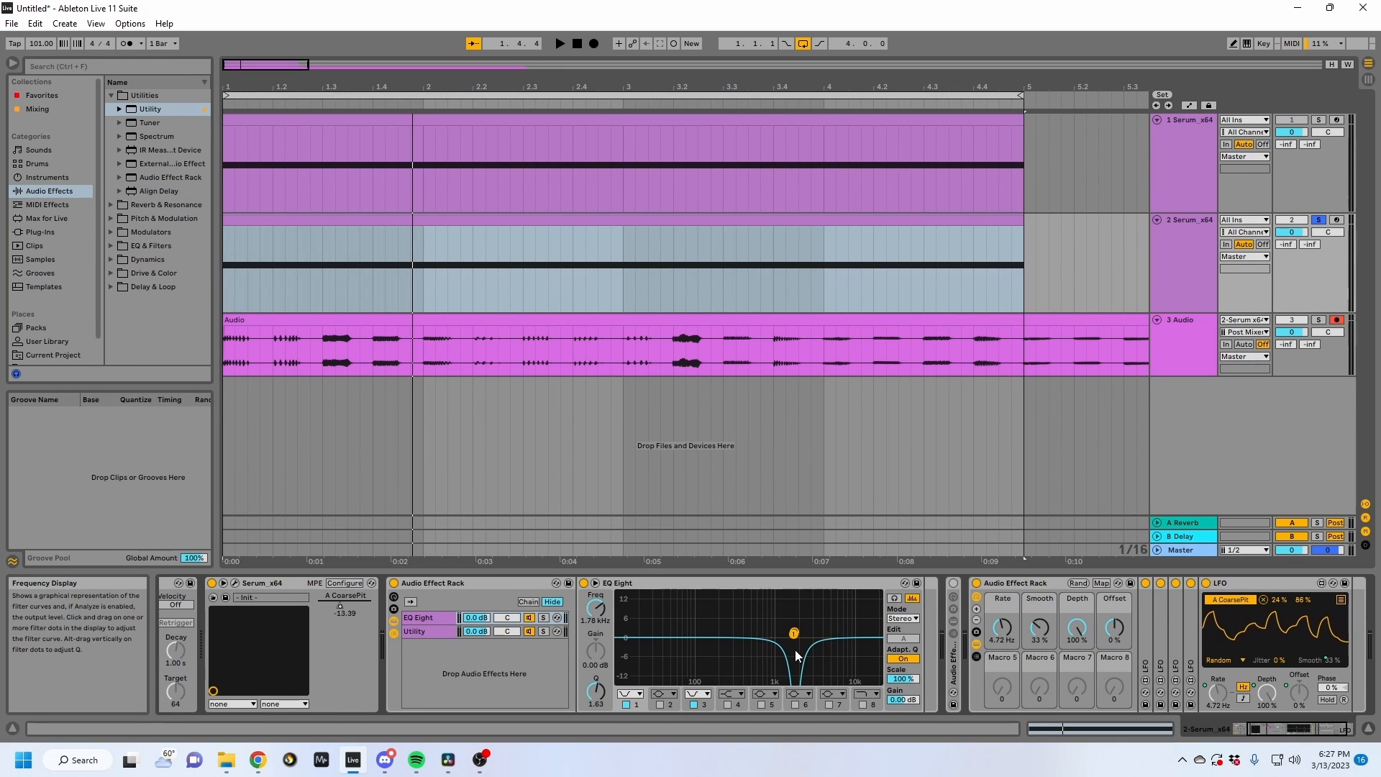
pyautogui.moveTo(794, 636)
pyautogui.mouseDown()
pyautogui.moveTo(735, 636)
pyautogui.moveTo(813, 633)
pyautogui.mouseUp()
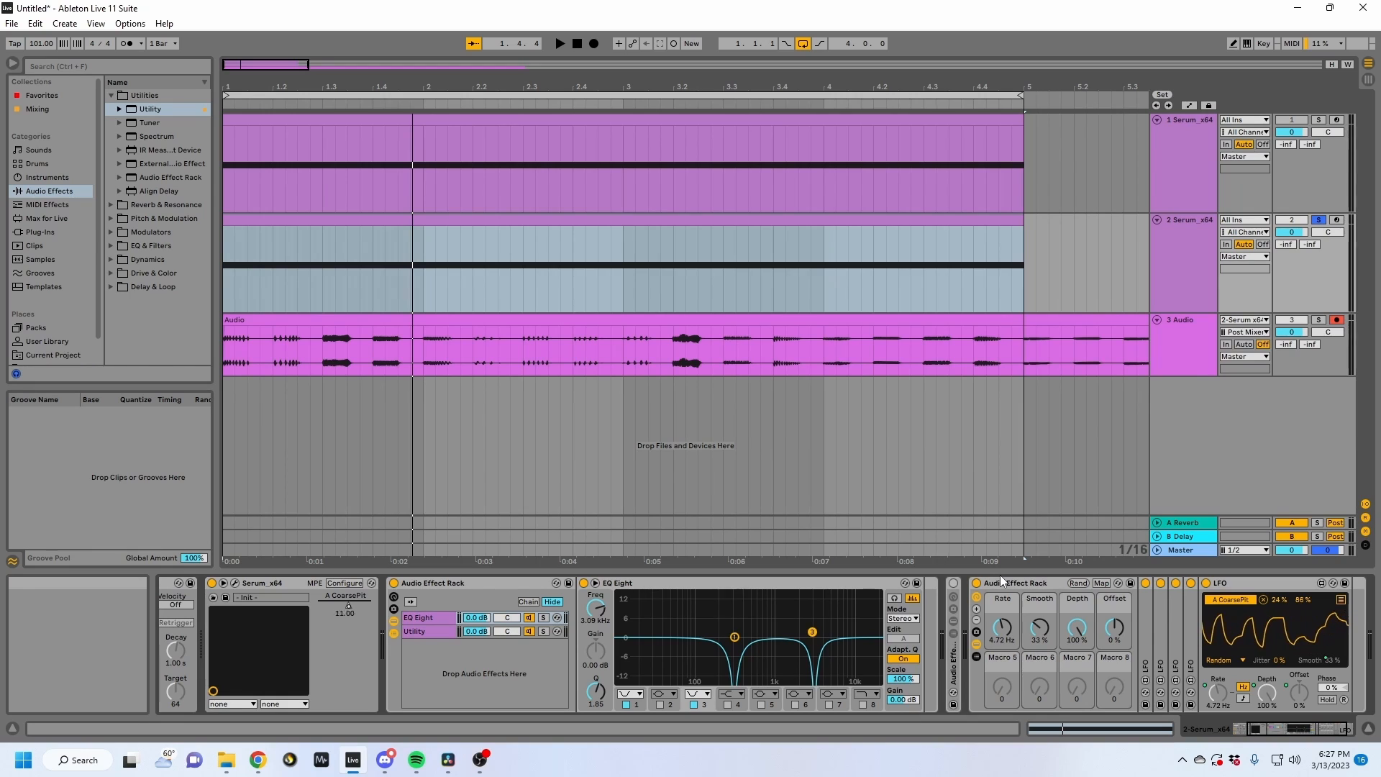
# Map EQ Eight band 3's frequency to the second mapping slot of the rack's first LFO.
pyautogui.click(1341, 599)
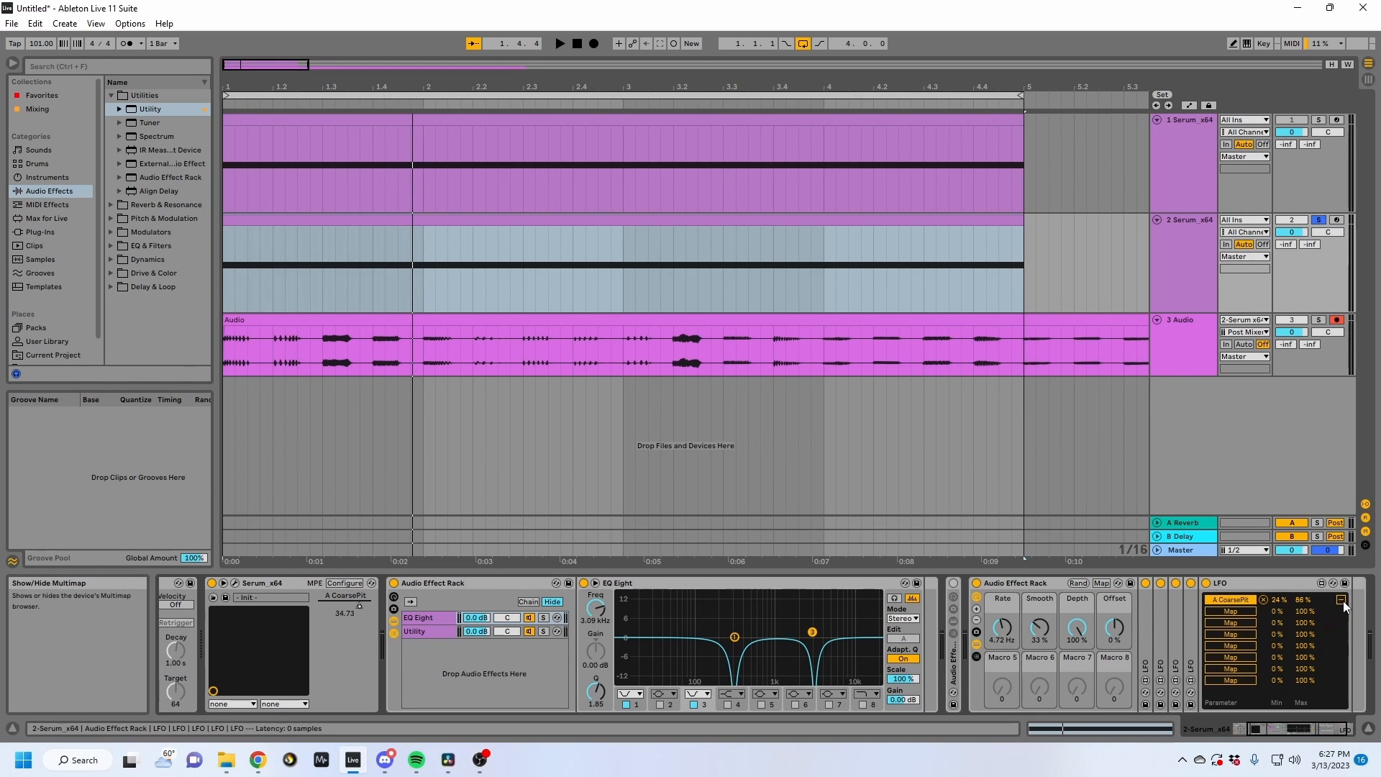
pyautogui.doubleClick(1144, 628)
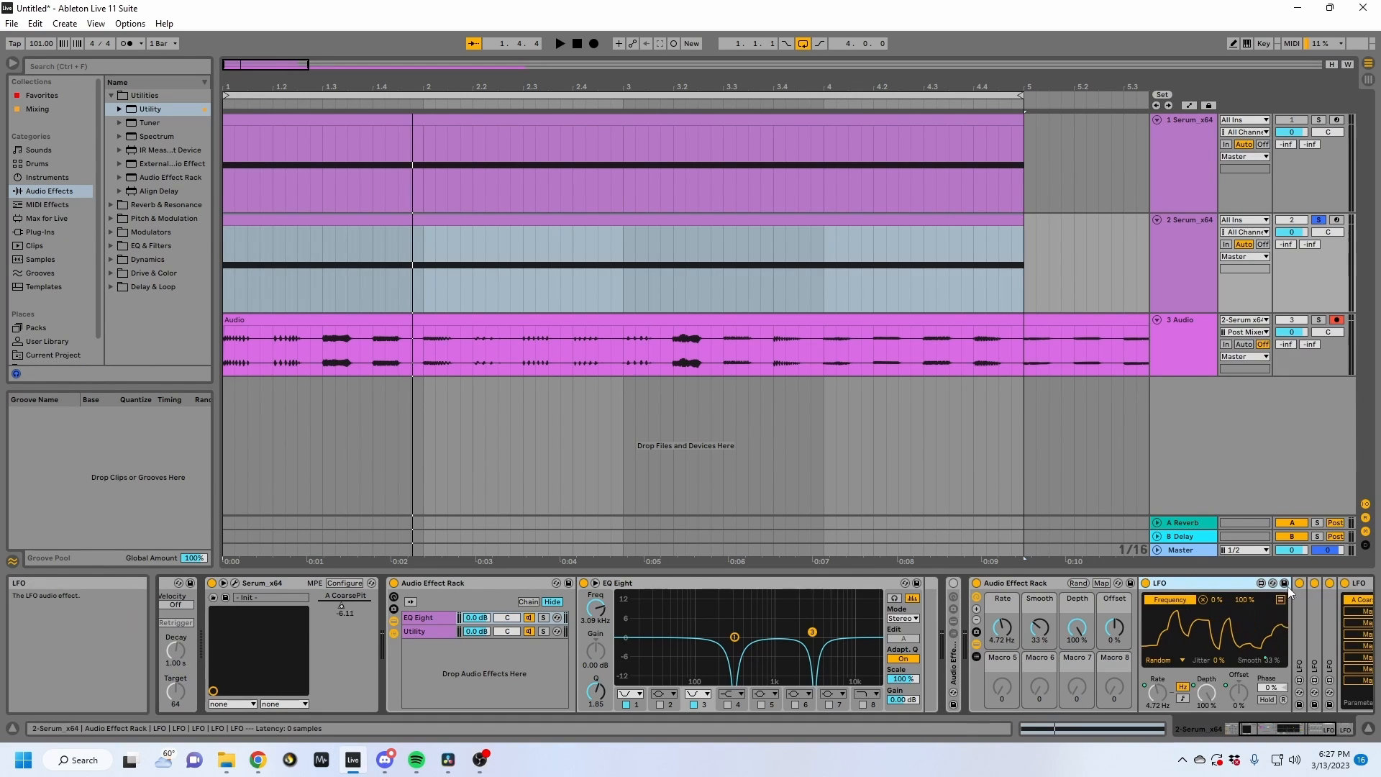
pyautogui.click(1280, 600)
pyautogui.click(1173, 612)
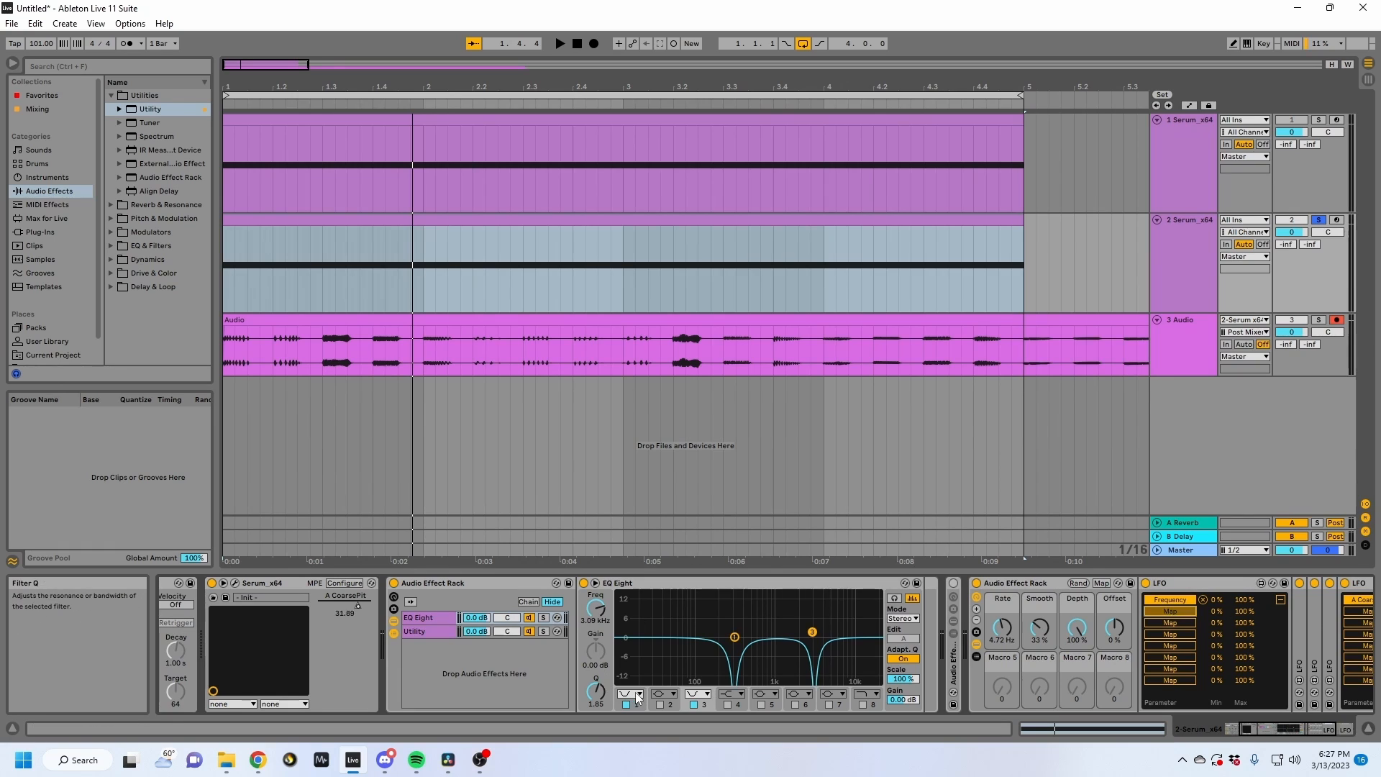
pyautogui.click(595, 616)
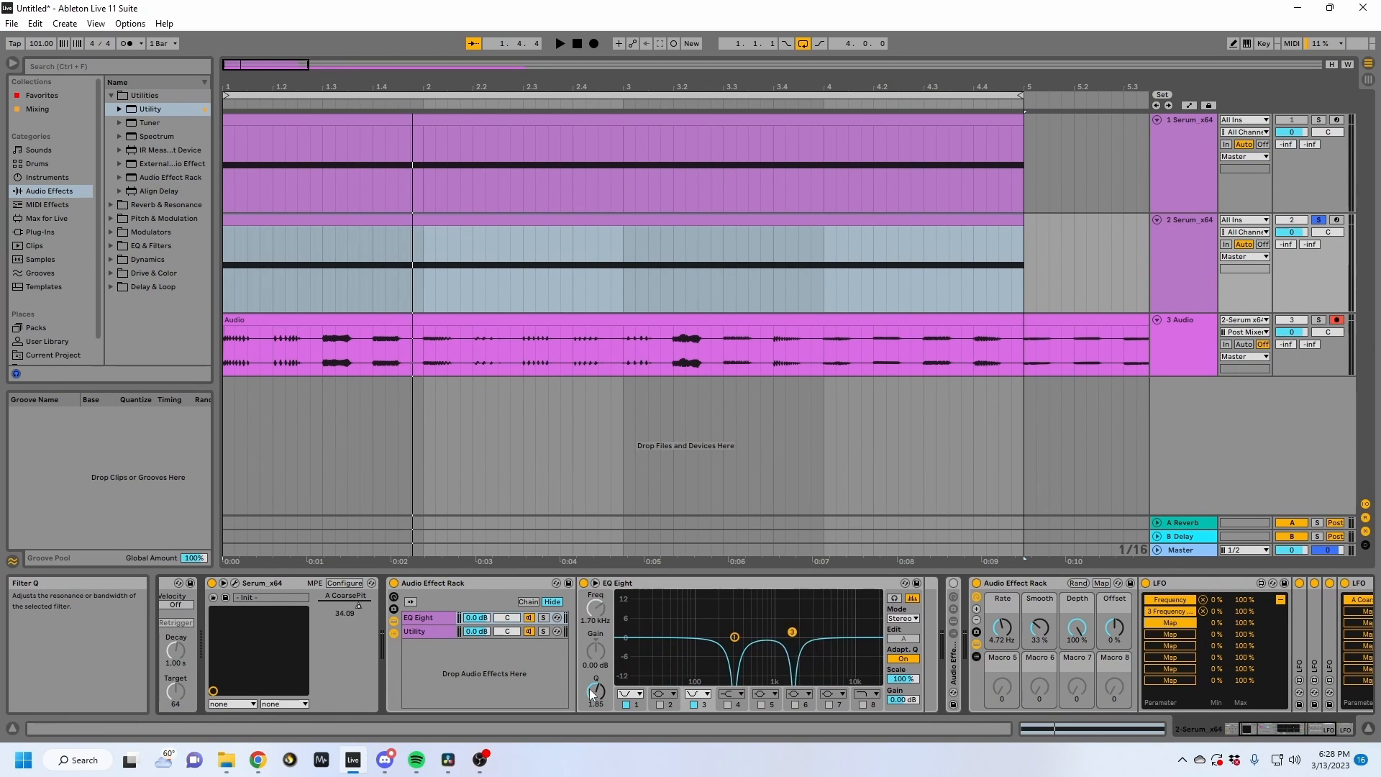
# Map EQ Eight band 1's frequency to the second slot of the second LFO, and fold that LFO.
pyautogui.doubleClick(1301, 625)
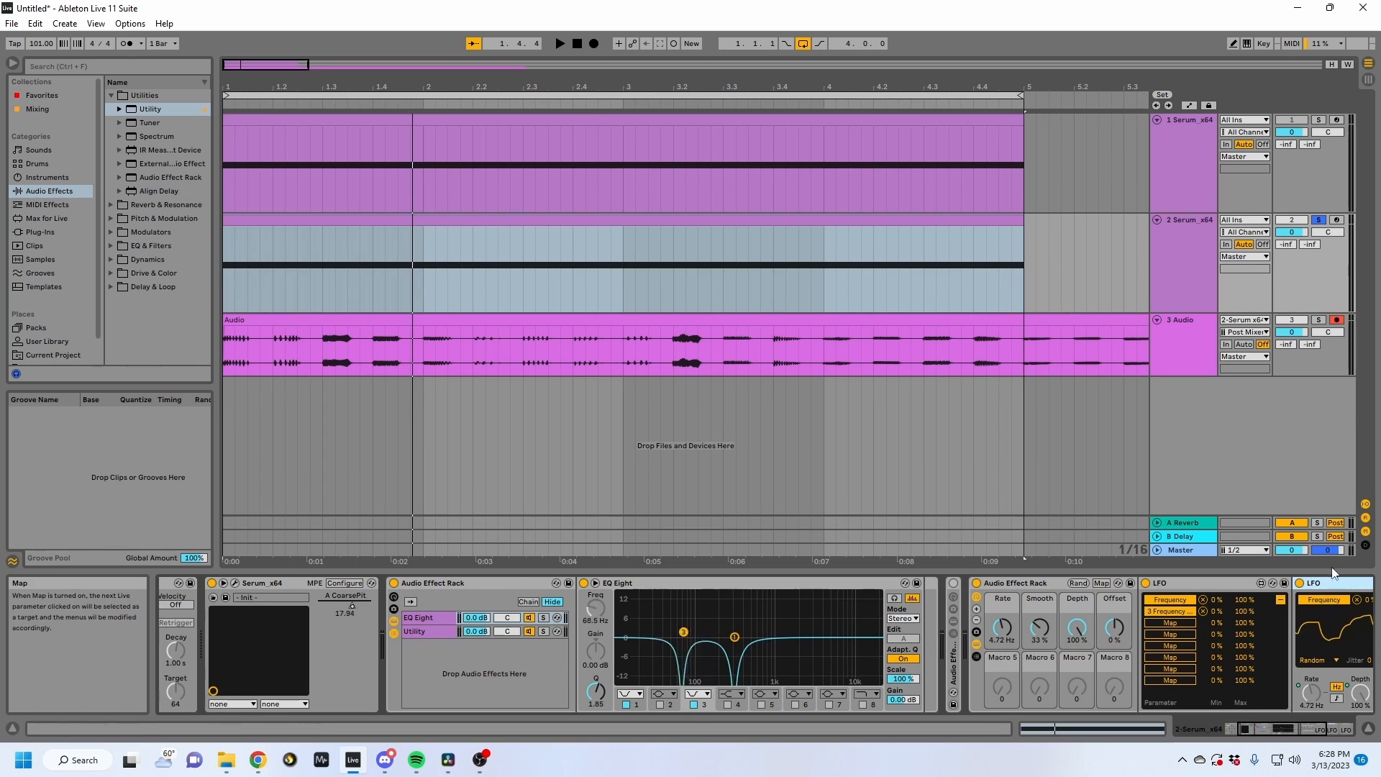
pyautogui.click(1331, 600)
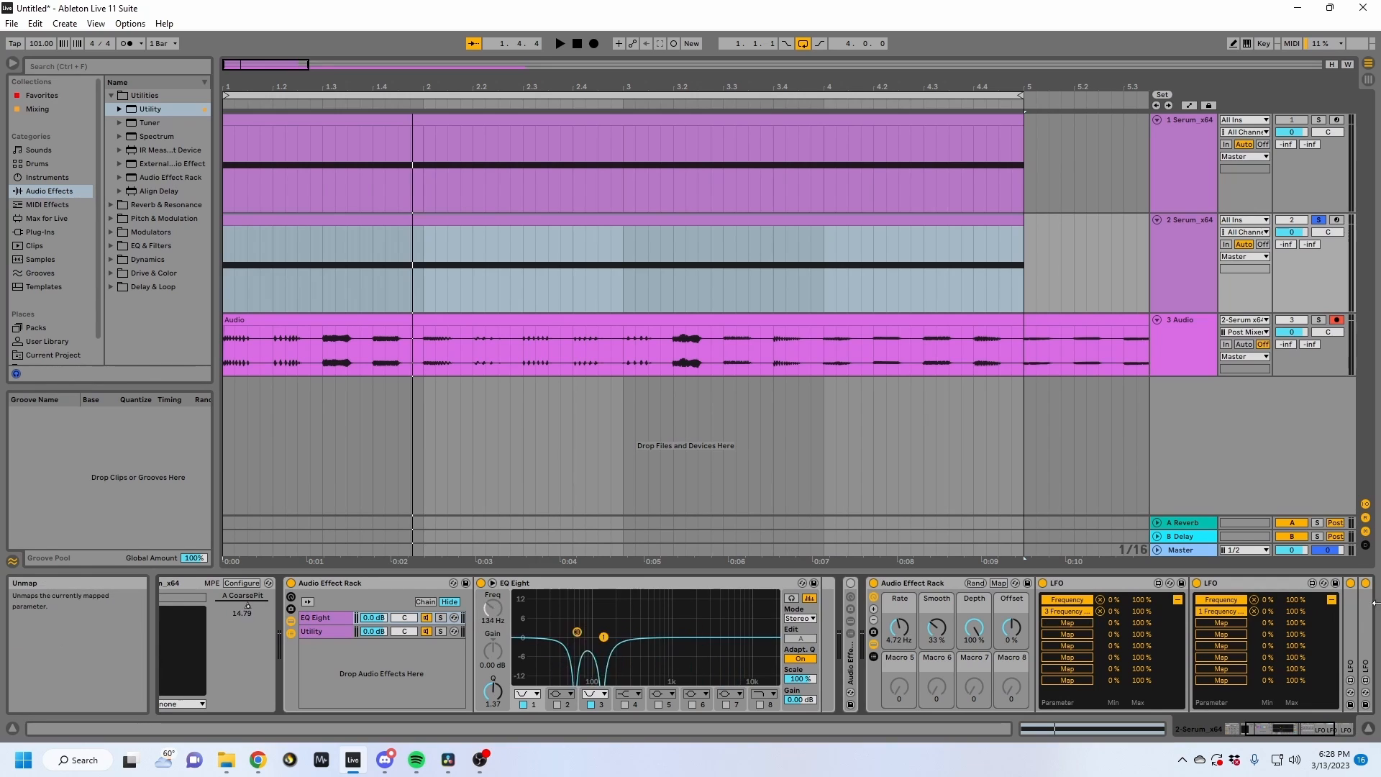
pyautogui.doubleClick(1250, 583)
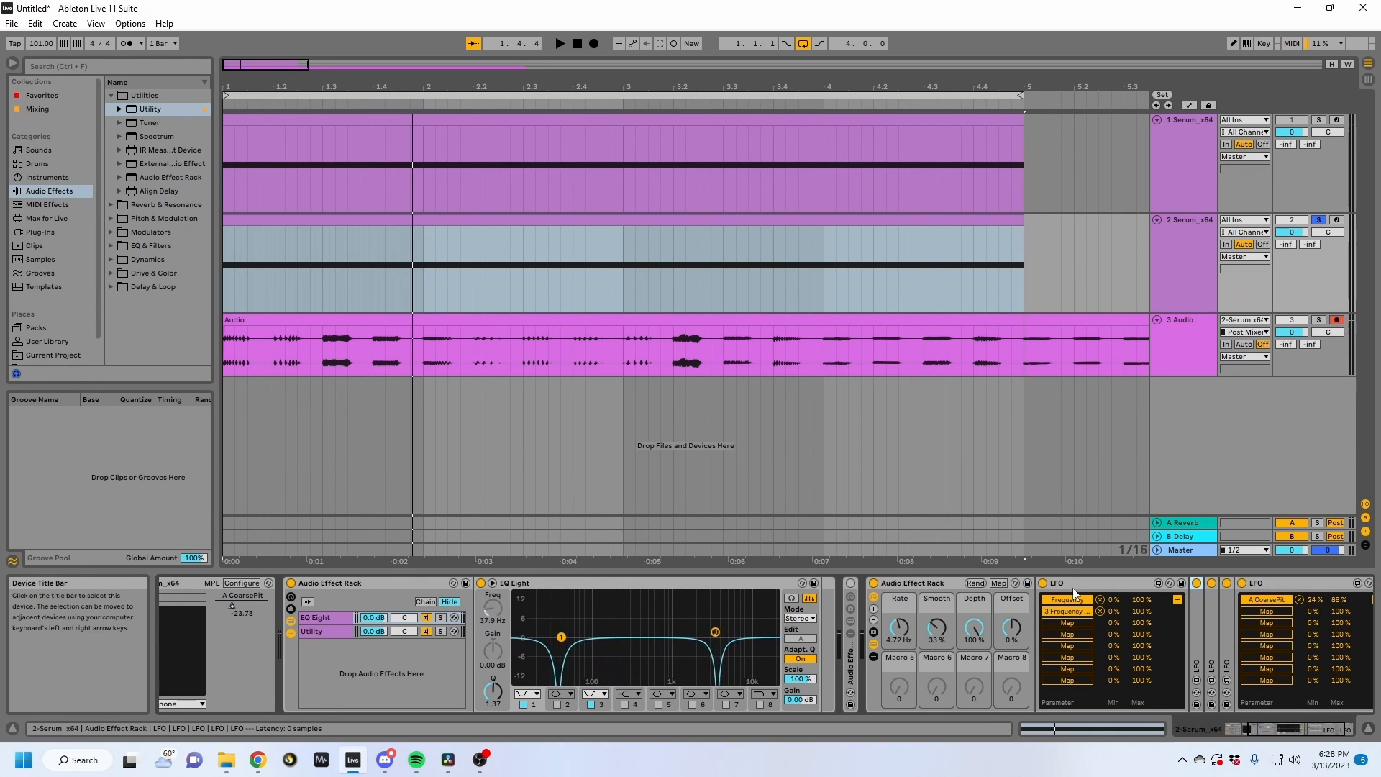
# Map EQ Eight band 1's resonance to the third LFO, and set the LFO rack's Rate to 1.49 Hz and Smooth to 100%.
pyautogui.doubleClick(1072, 588)
pyautogui.doubleClick(1072, 620)
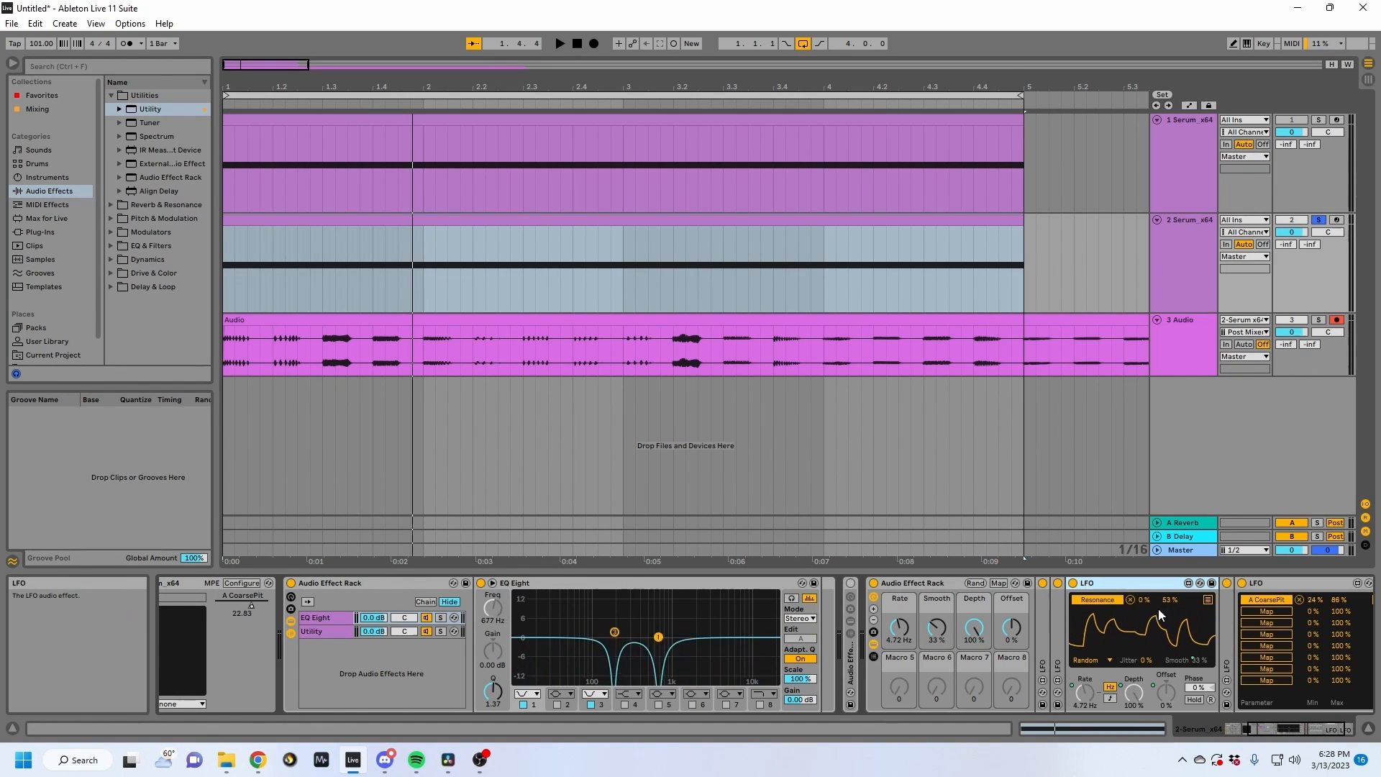
pyautogui.click(1207, 599)
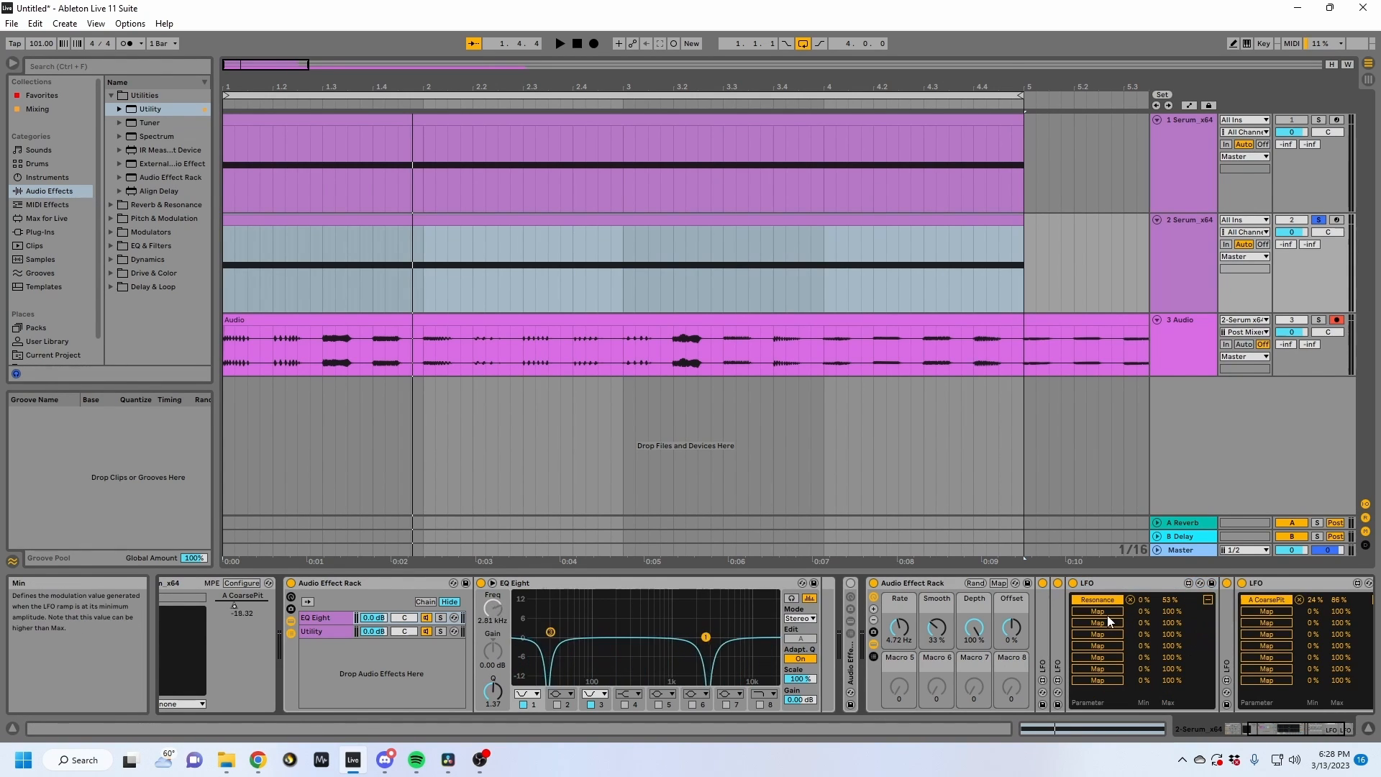
pyautogui.click(493, 692)
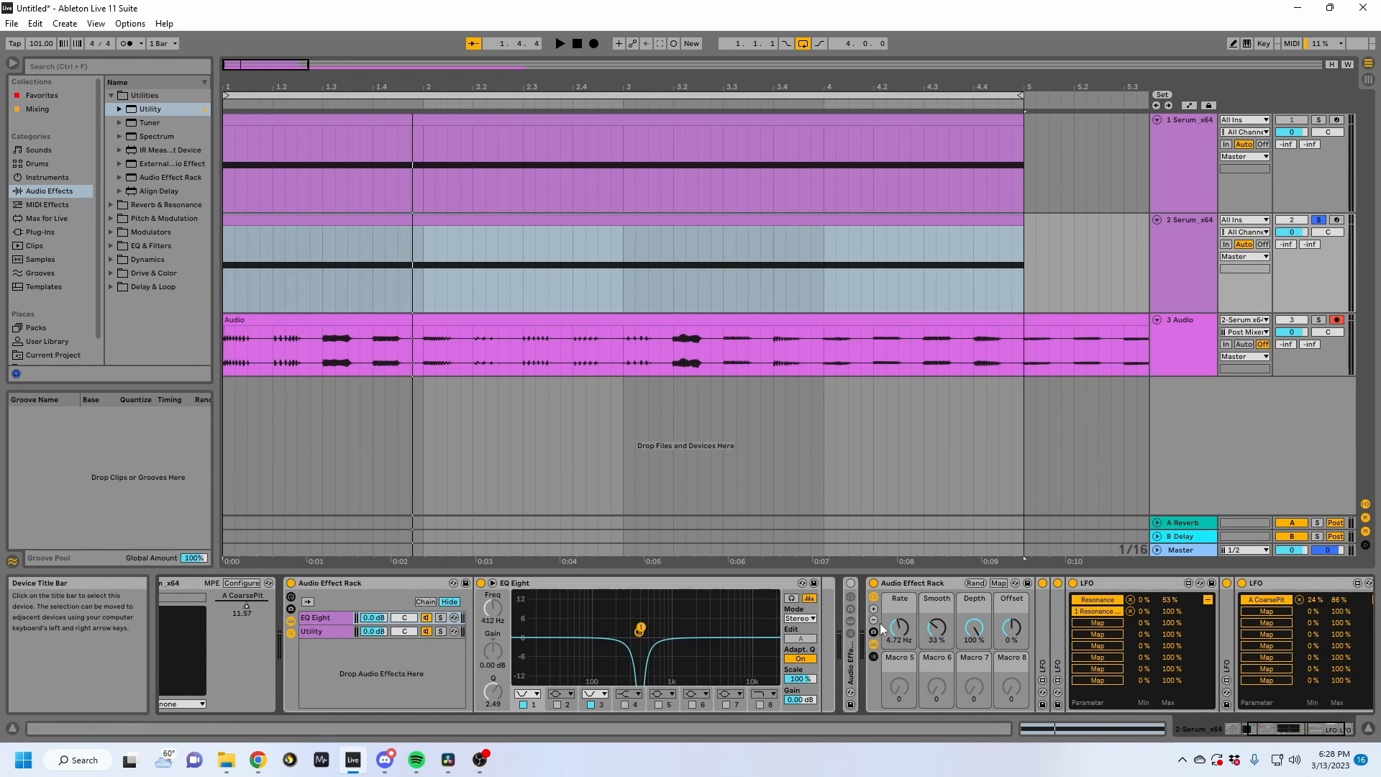
pyautogui.moveTo(899, 627); pyautogui.dragTo(899, 648)
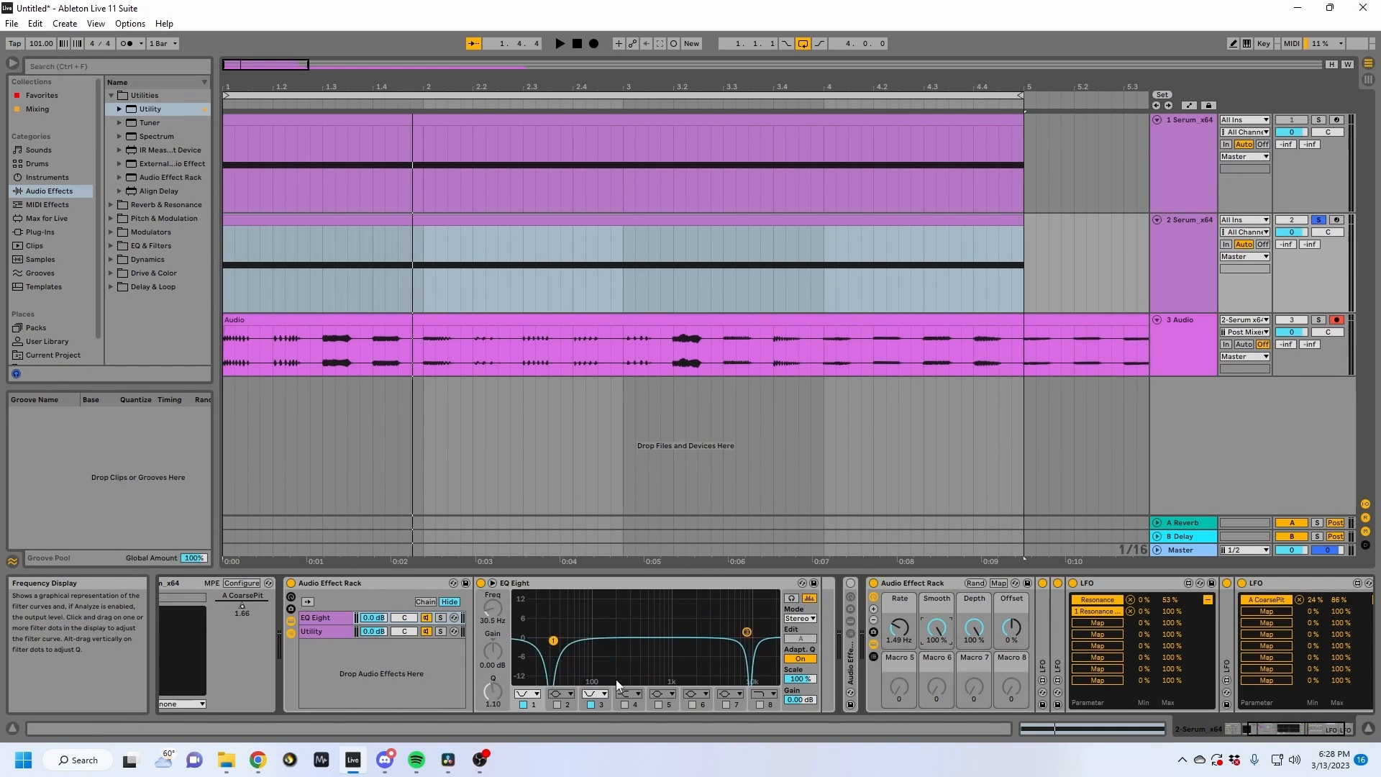
# Map EQ Eight band 3's resonance to the second slot of the fourth LFO, using the expanded EQ view.
pyautogui.doubleClick(1228, 615)
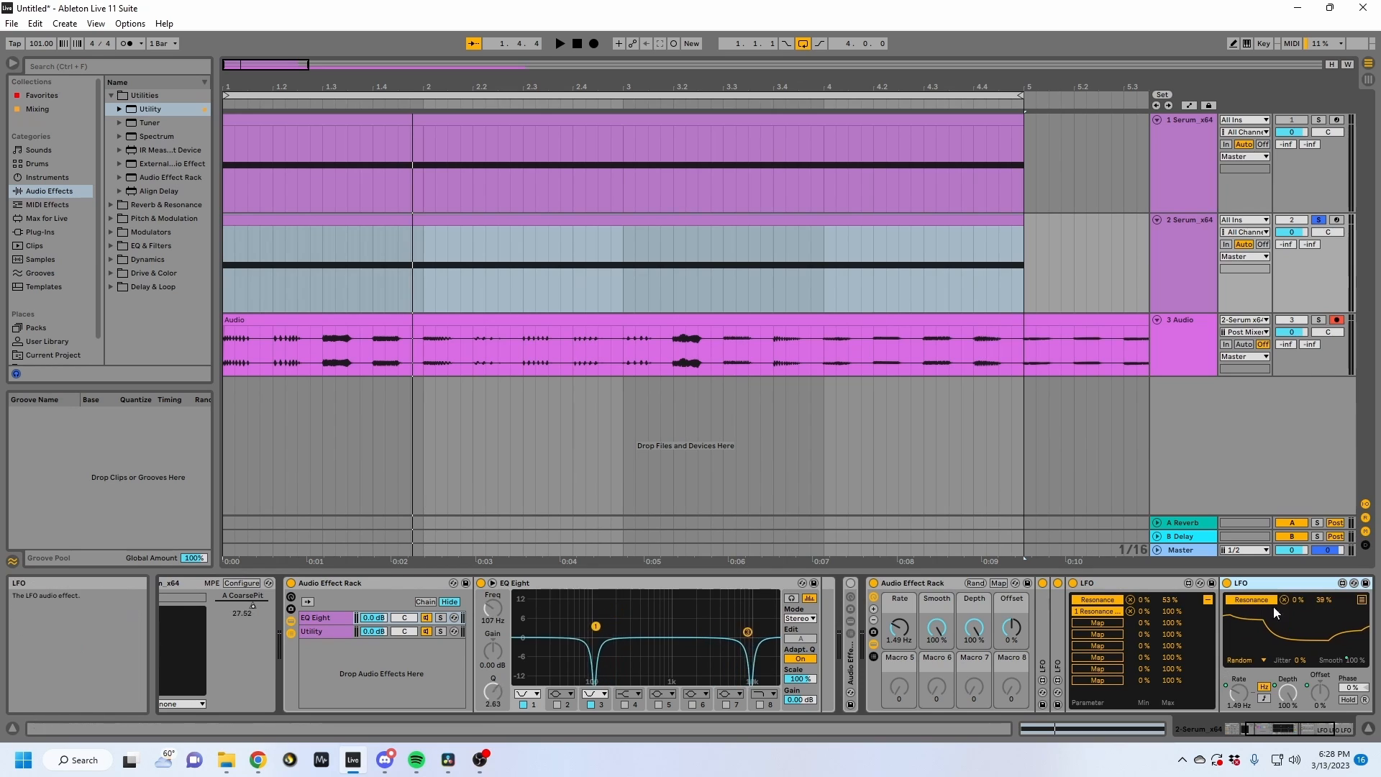
pyautogui.click(1361, 601)
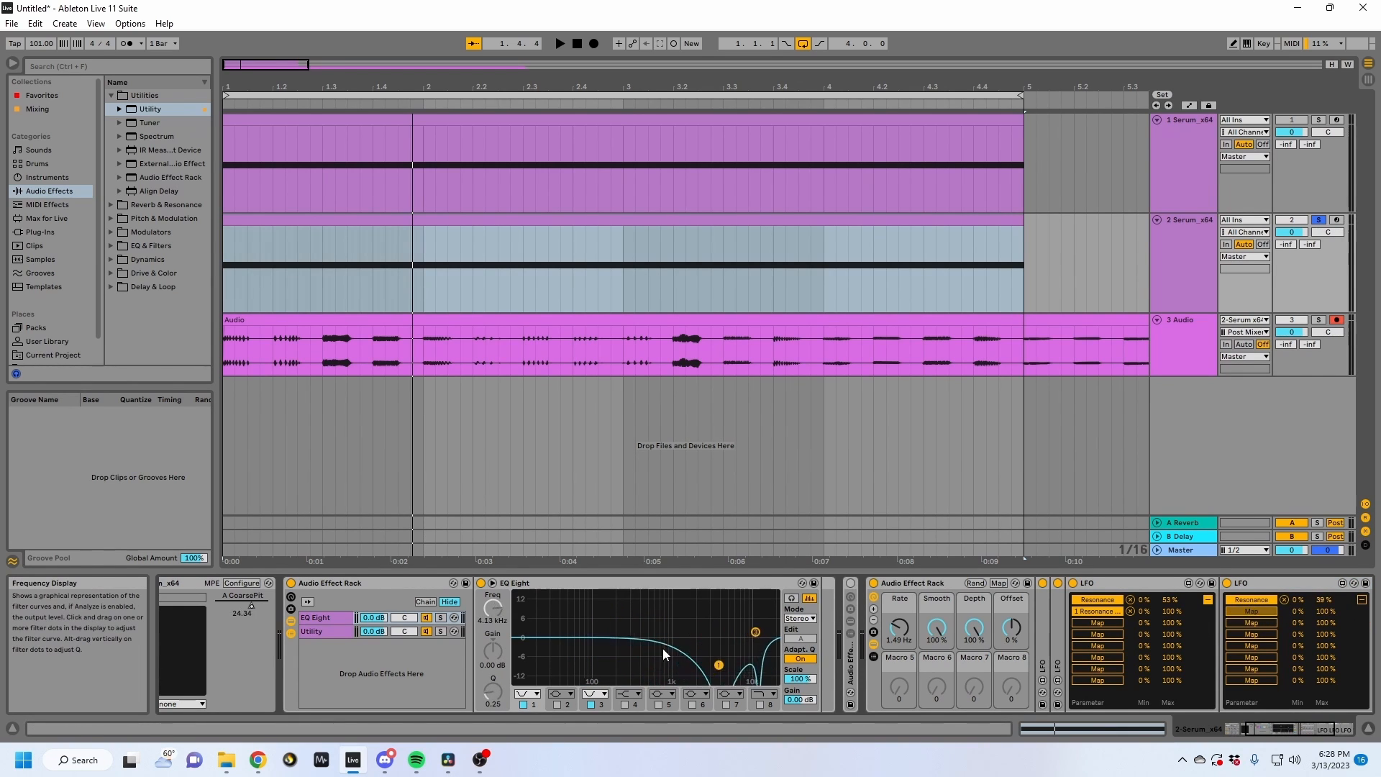
pyautogui.click(492, 583)
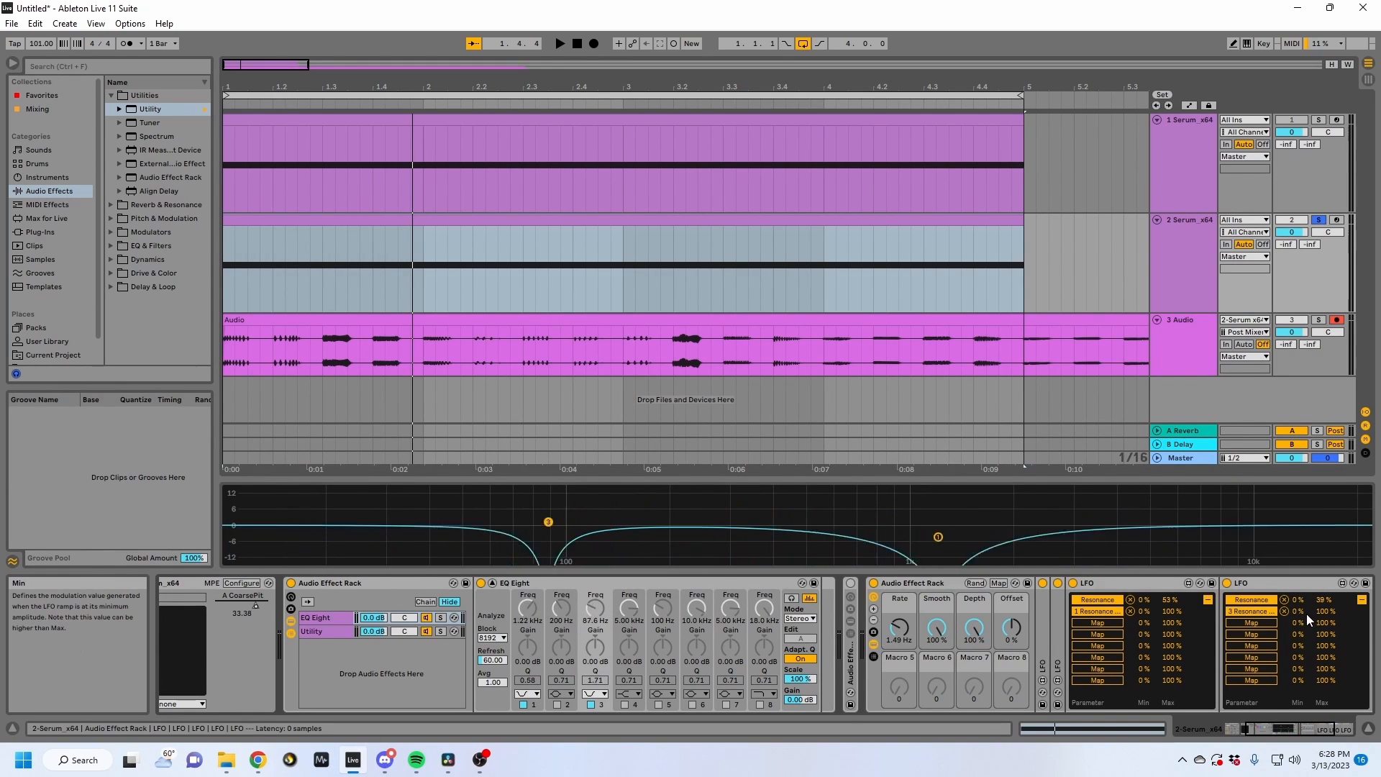
# Try a maximum of 0% for band 3's resonance mapping and play the loop.
pyautogui.moveTo(1306, 615); pyautogui.dragTo(1325, 684)
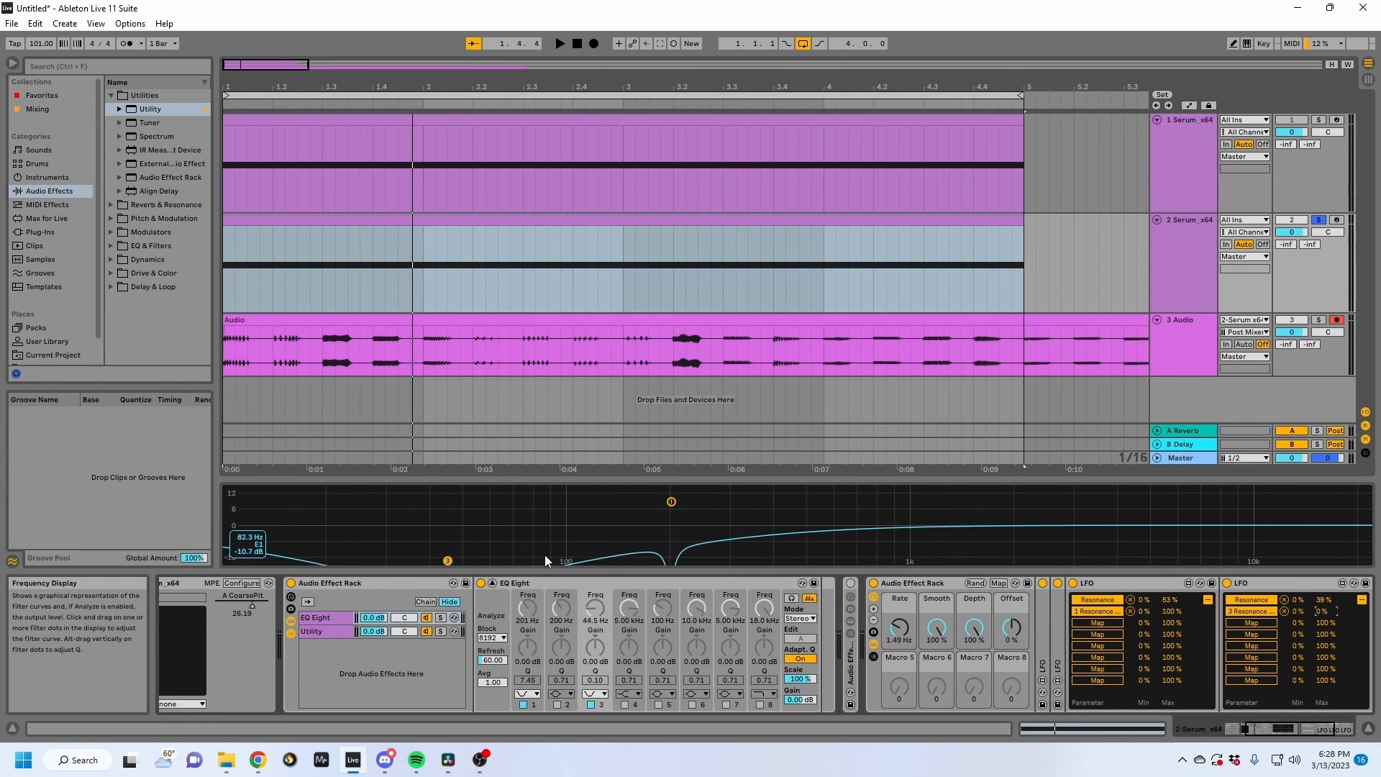
pyautogui.press('space')
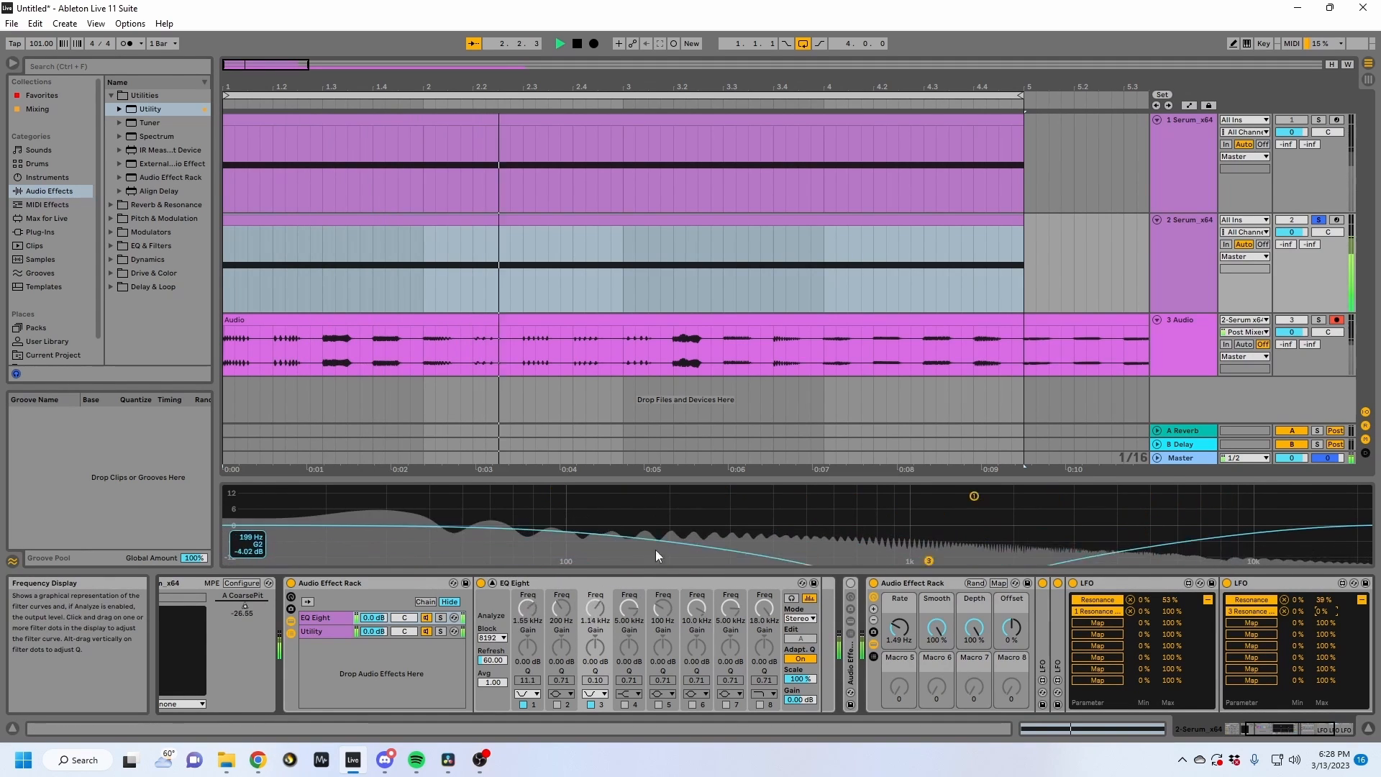
pyautogui.press('space')
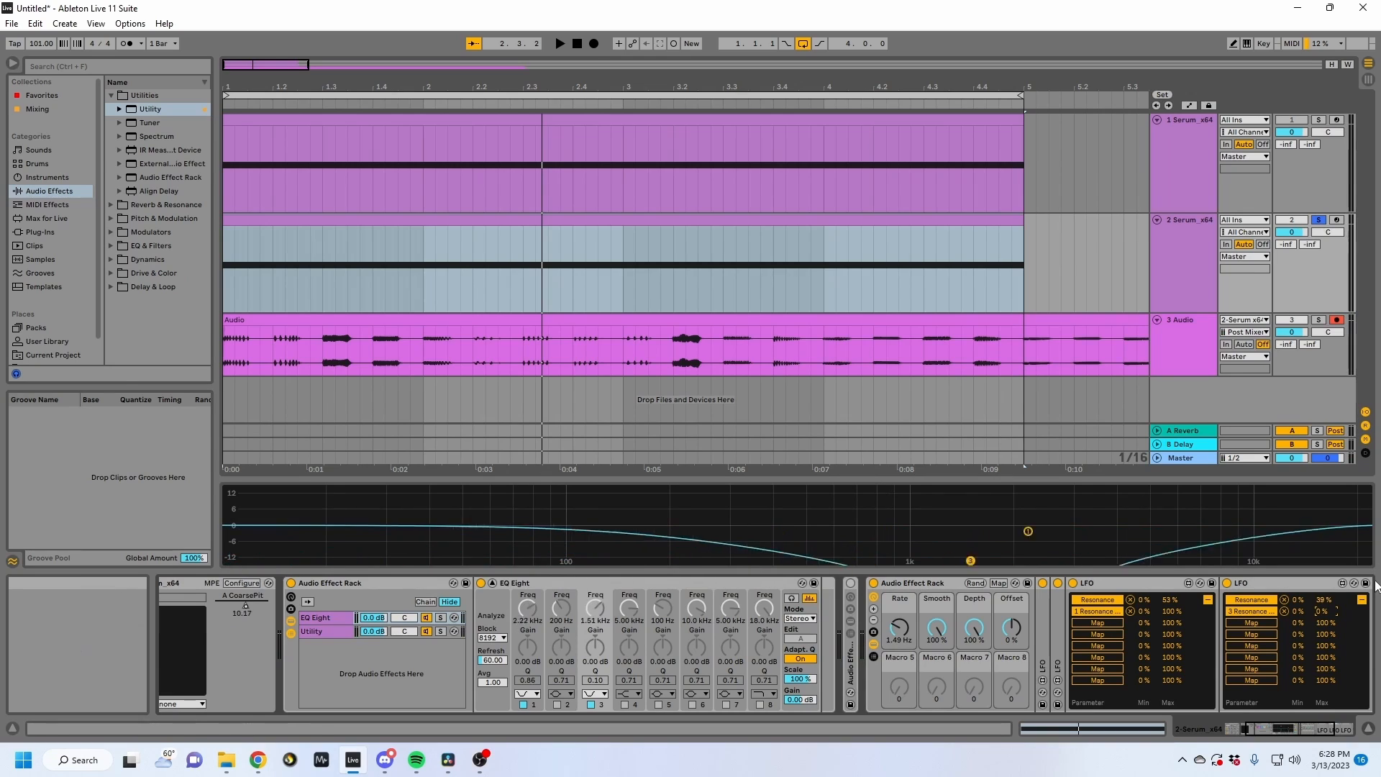
# Set the resonance mapping ranges to 51–83% for band 1 and 51–81% for band 3.
pyautogui.moveTo(1325, 611); pyautogui.dragTo(1326, 555)
pyautogui.moveTo(1294, 611); pyautogui.dragTo(1295, 575)
pyautogui.moveTo(1150, 610); pyautogui.dragTo(1174, 623)
pyautogui.press('space')
pyautogui.press('space')
pyautogui.moveTo(1336, 612); pyautogui.dragTo(1336, 625)
# Play the loop with the modulated notches and fold the LFO rack.
pyautogui.press('space')
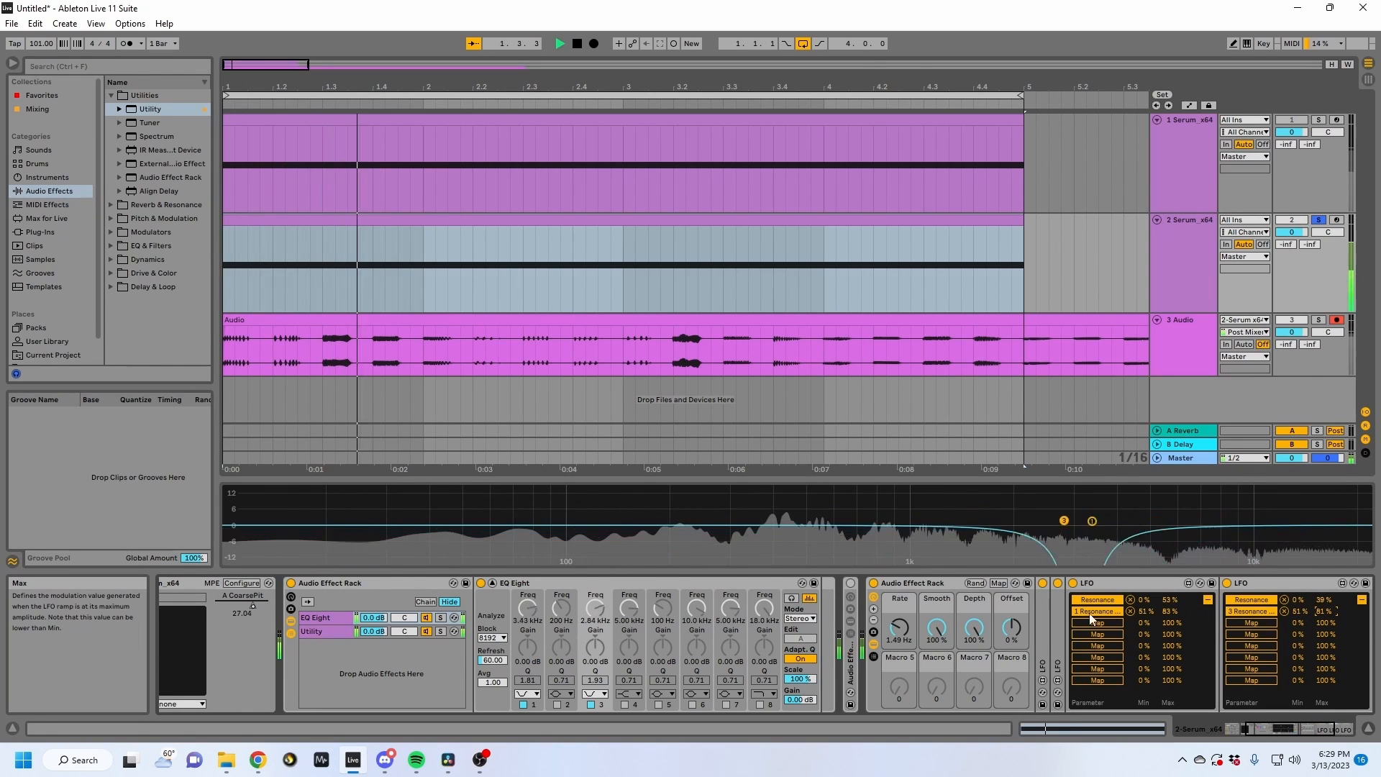
pyautogui.click(914, 585)
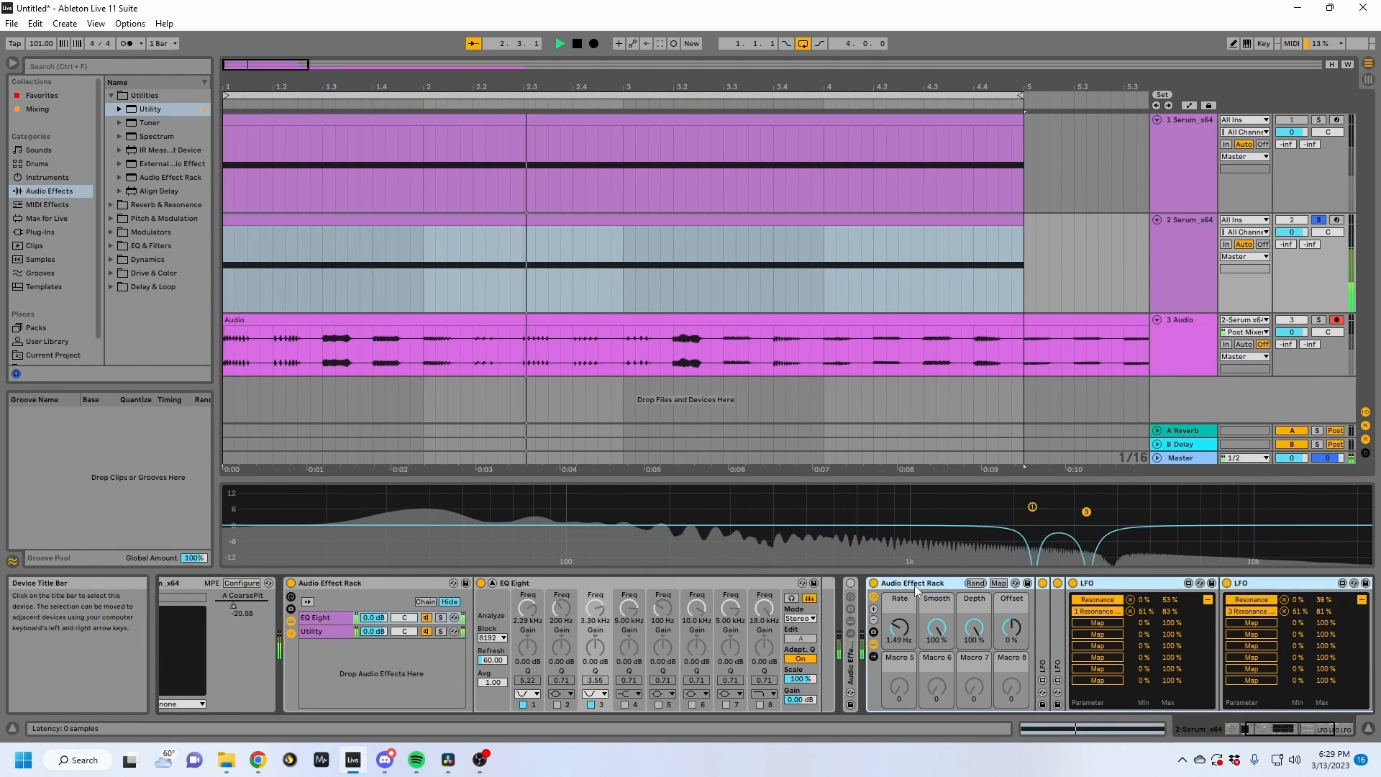
pyautogui.doubleClick(914, 585)
pyautogui.click(369, 581)
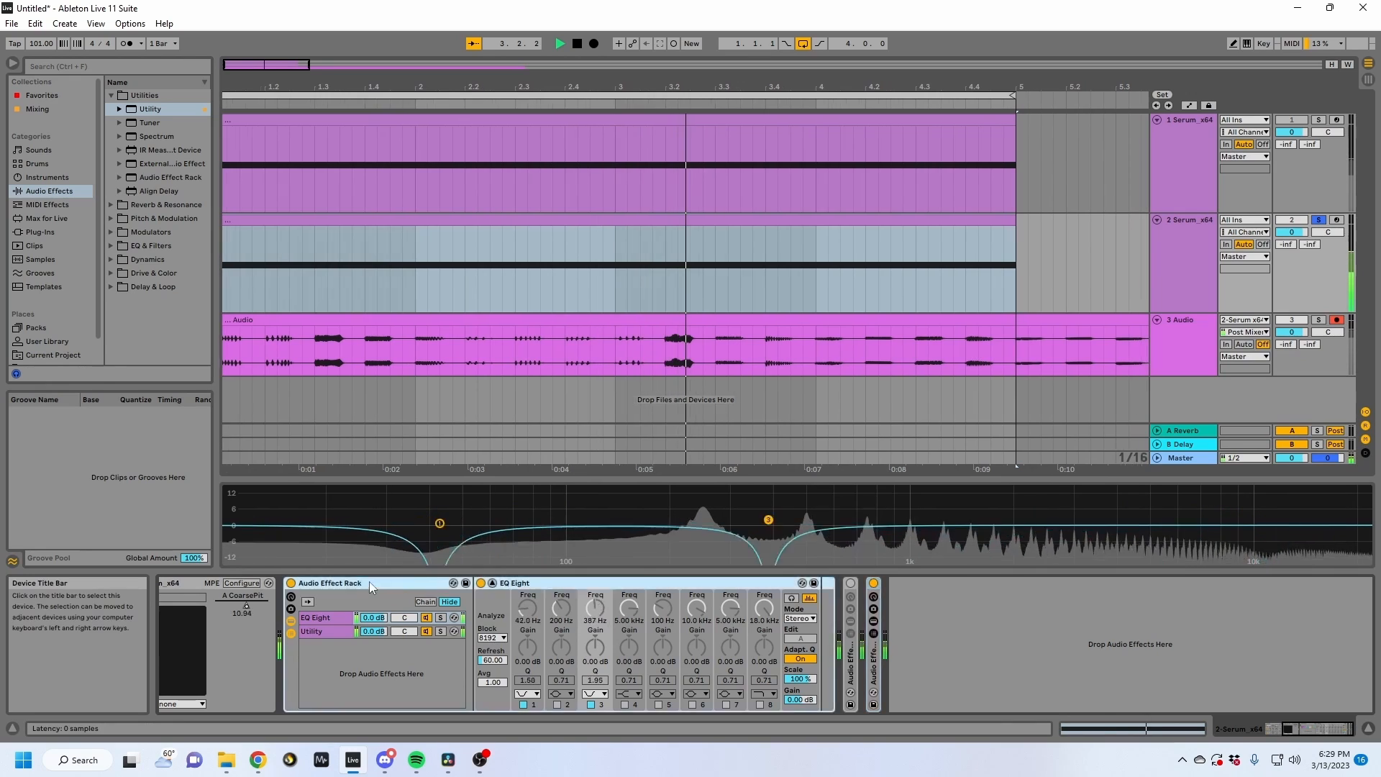
pyautogui.doubleClick(369, 581)
pyautogui.doubleClick(288, 665)
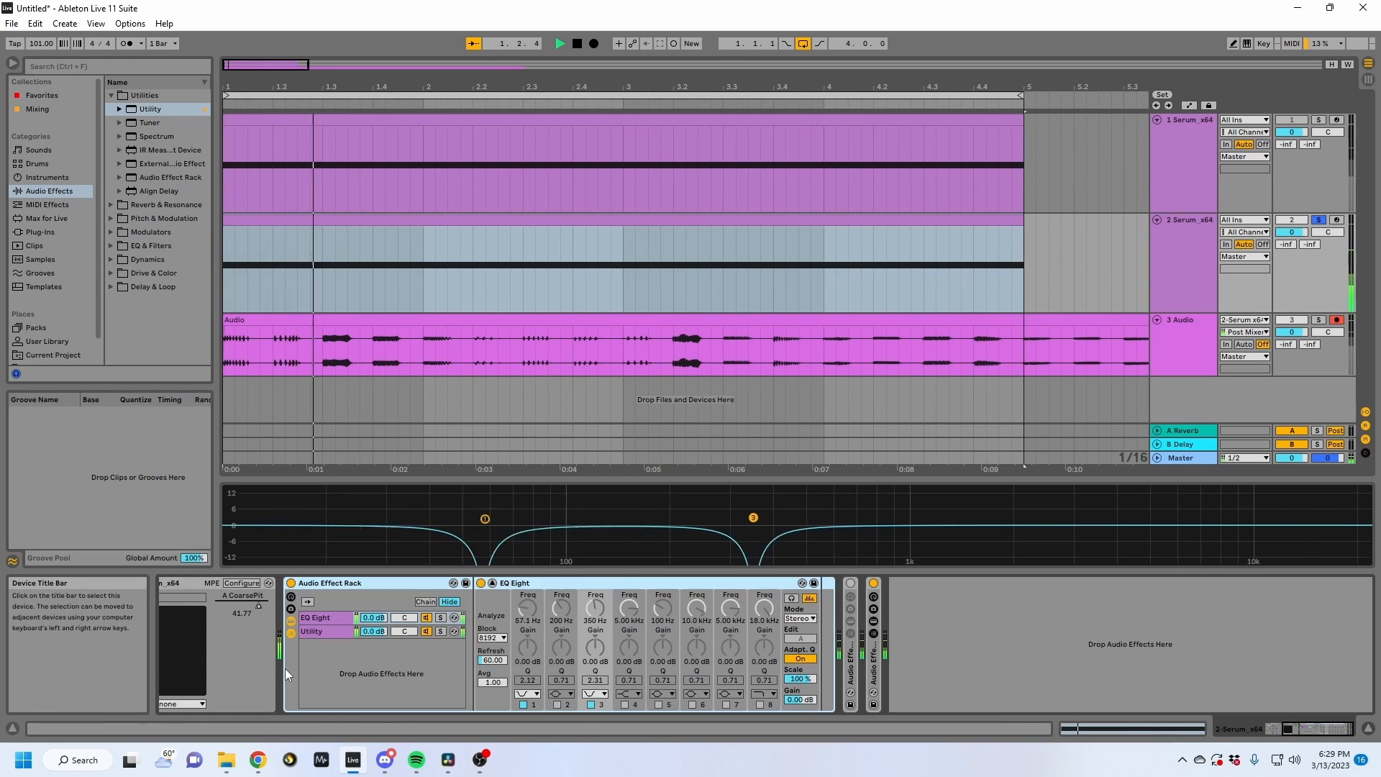
pyautogui.press('space')
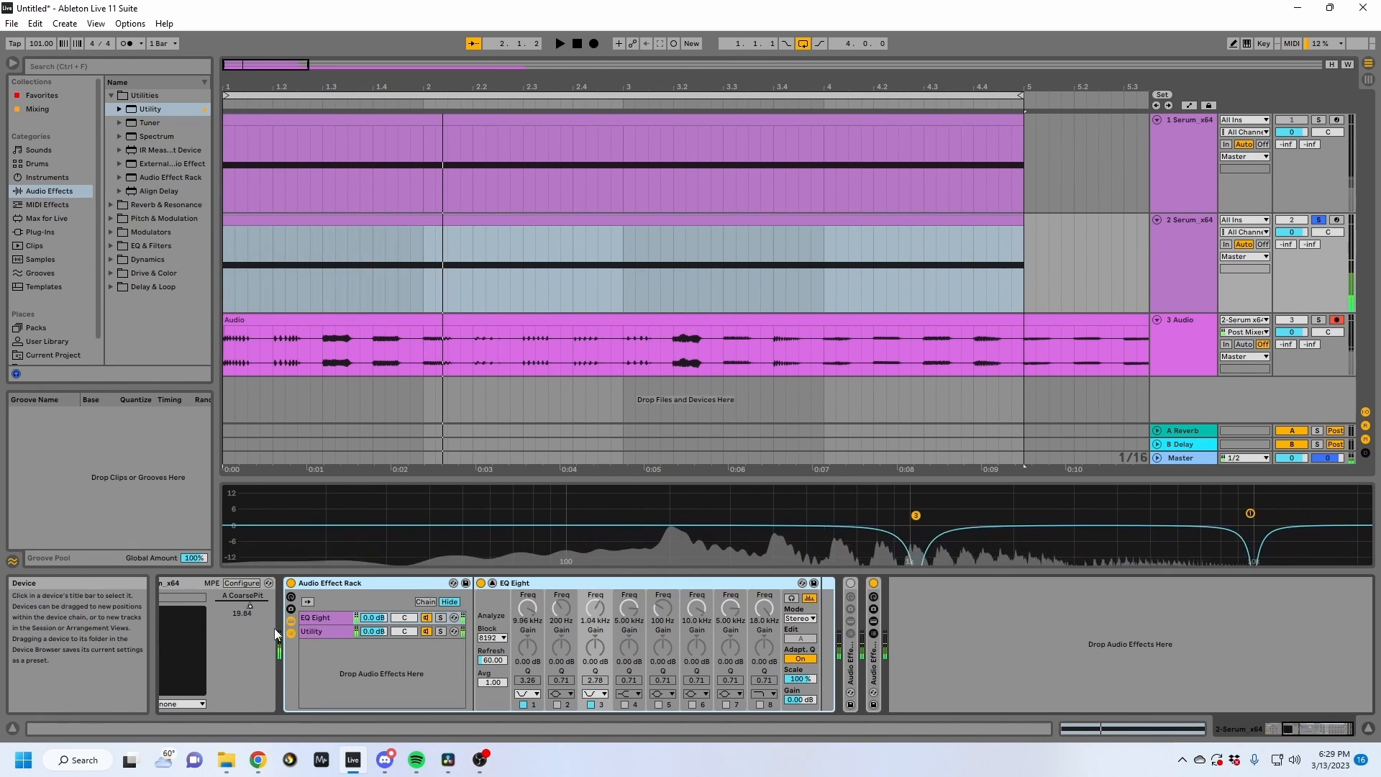
# Show the Utility chain, enable the folded rack right after the notch rack, and play the loop with the notch rack bypassed to compare.
pyautogui.click(313, 632)
pyautogui.click(318, 618)
pyautogui.click(324, 632)
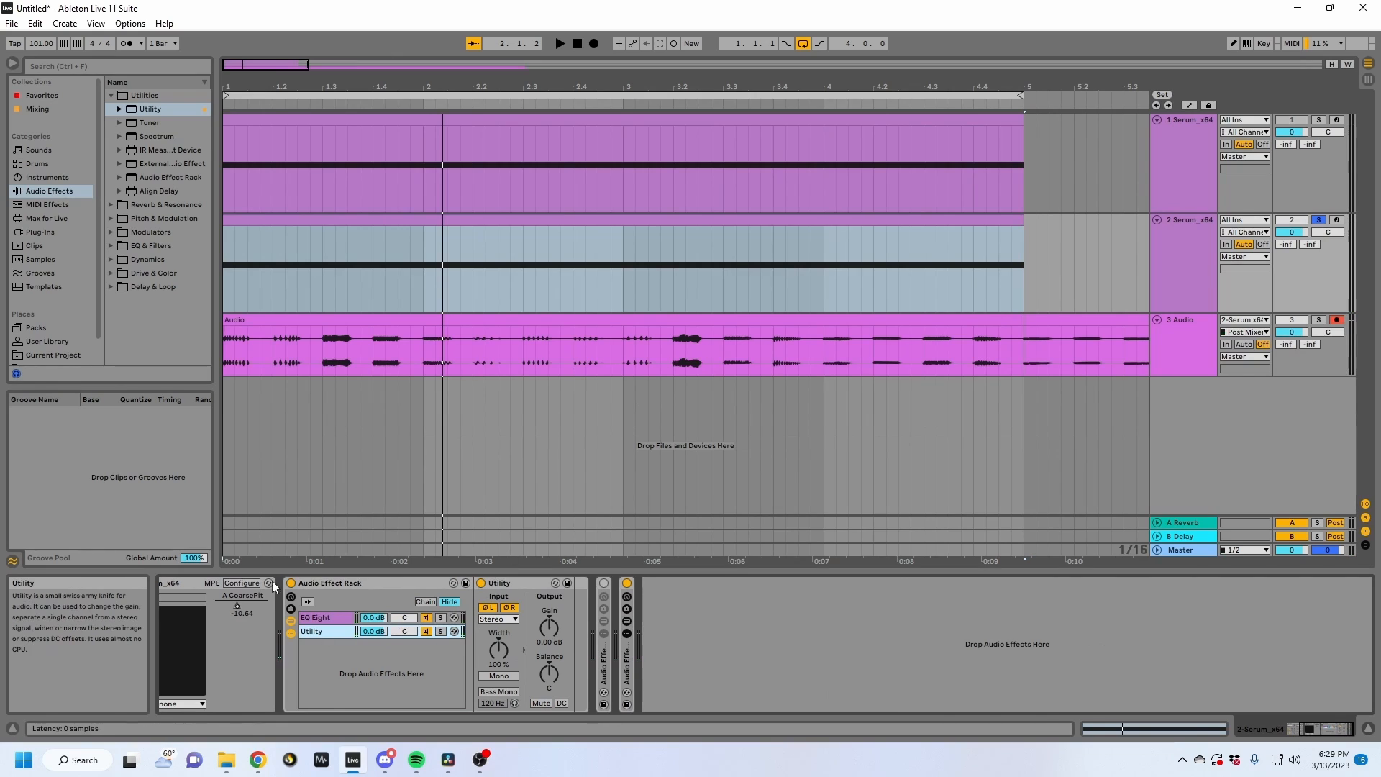
pyautogui.press('space')
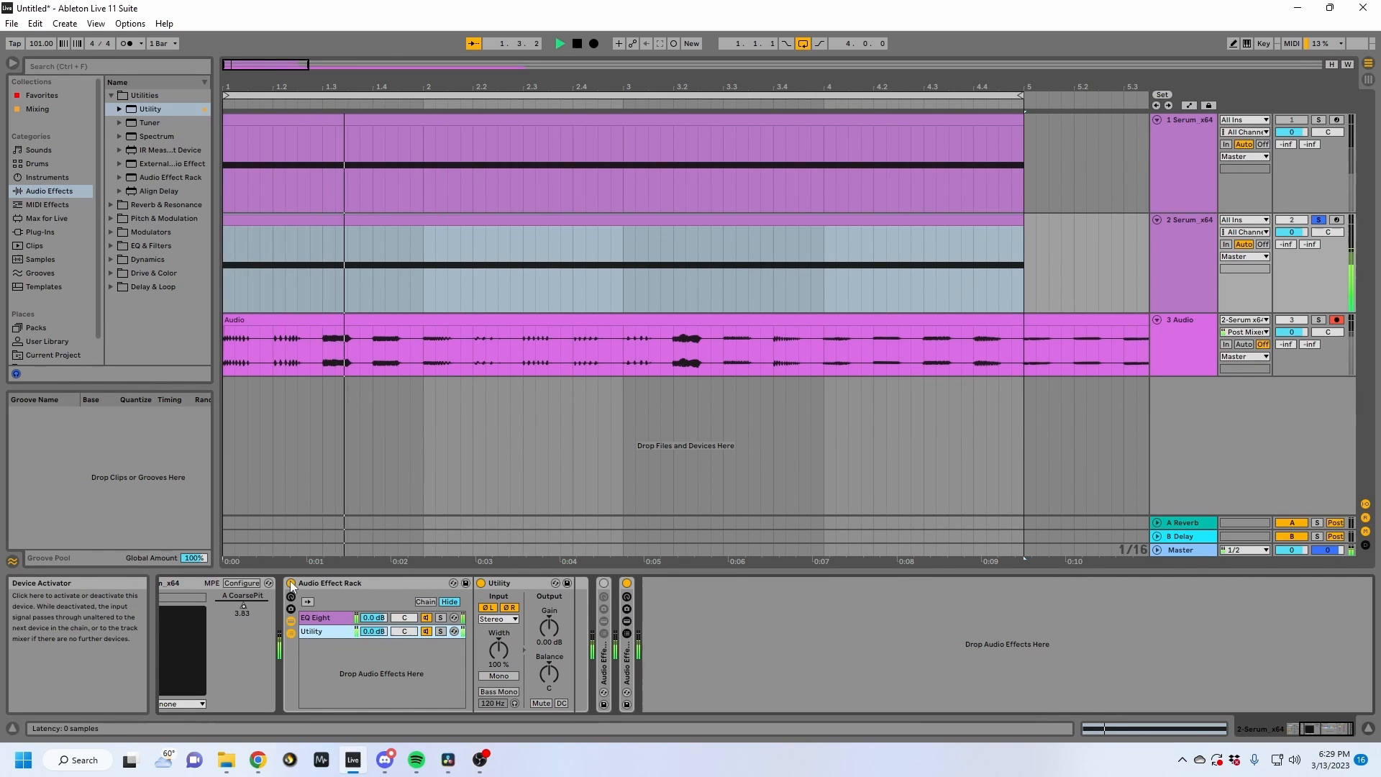
pyautogui.press('space')
pyautogui.click(604, 584)
pyautogui.click(292, 583)
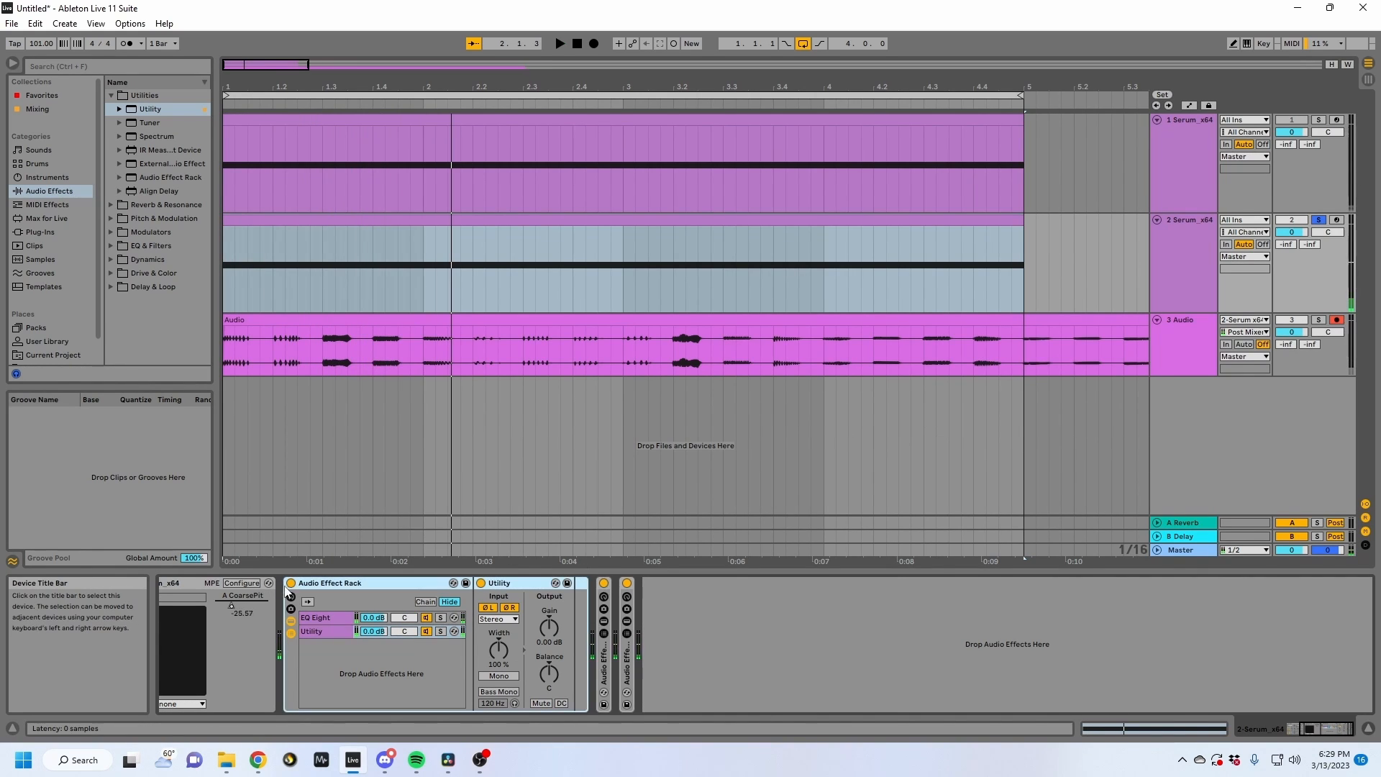
pyautogui.press('space')
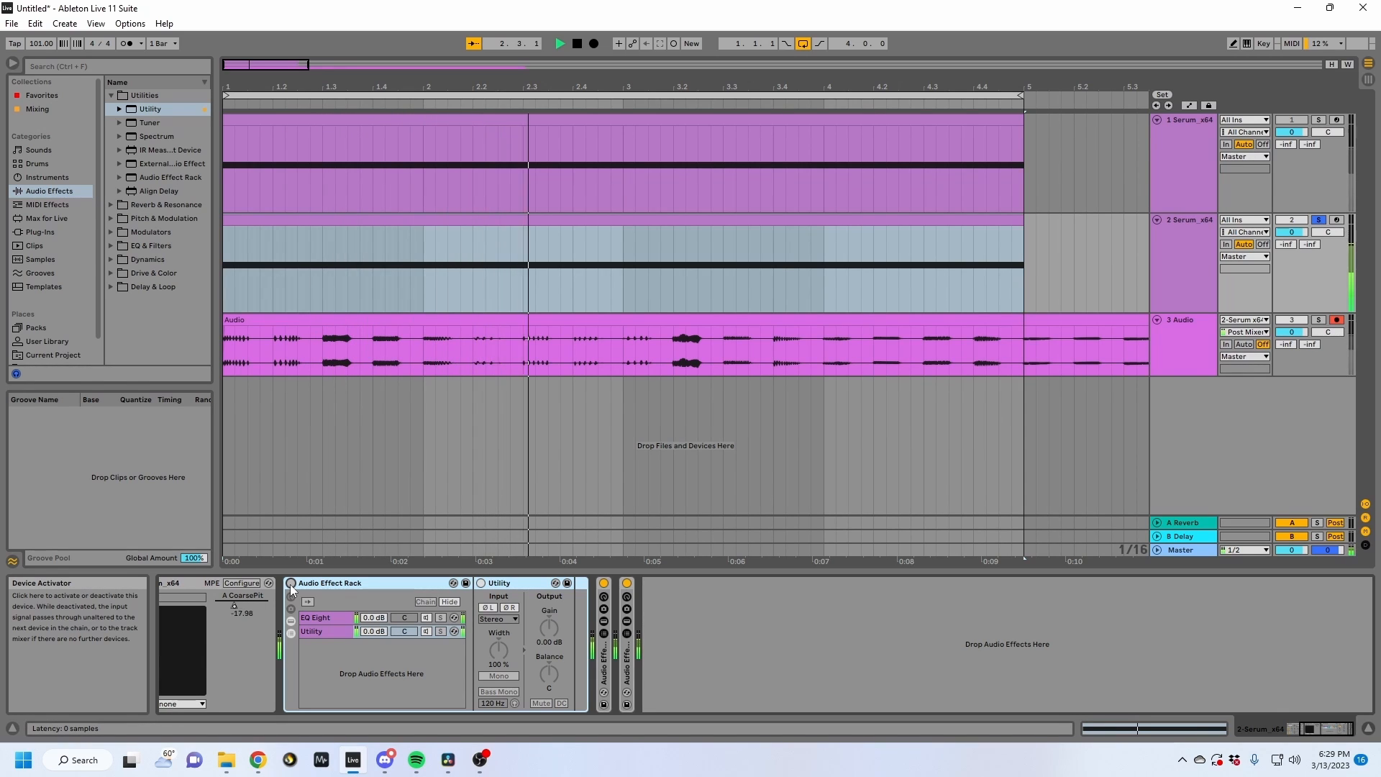
# Play the loop while toggling the notch rack and the folded LFO rack on and off to compare, then stop playback.
pyautogui.press('space')
pyautogui.click(290, 584)
pyautogui.click(603, 584)
pyautogui.press('space')
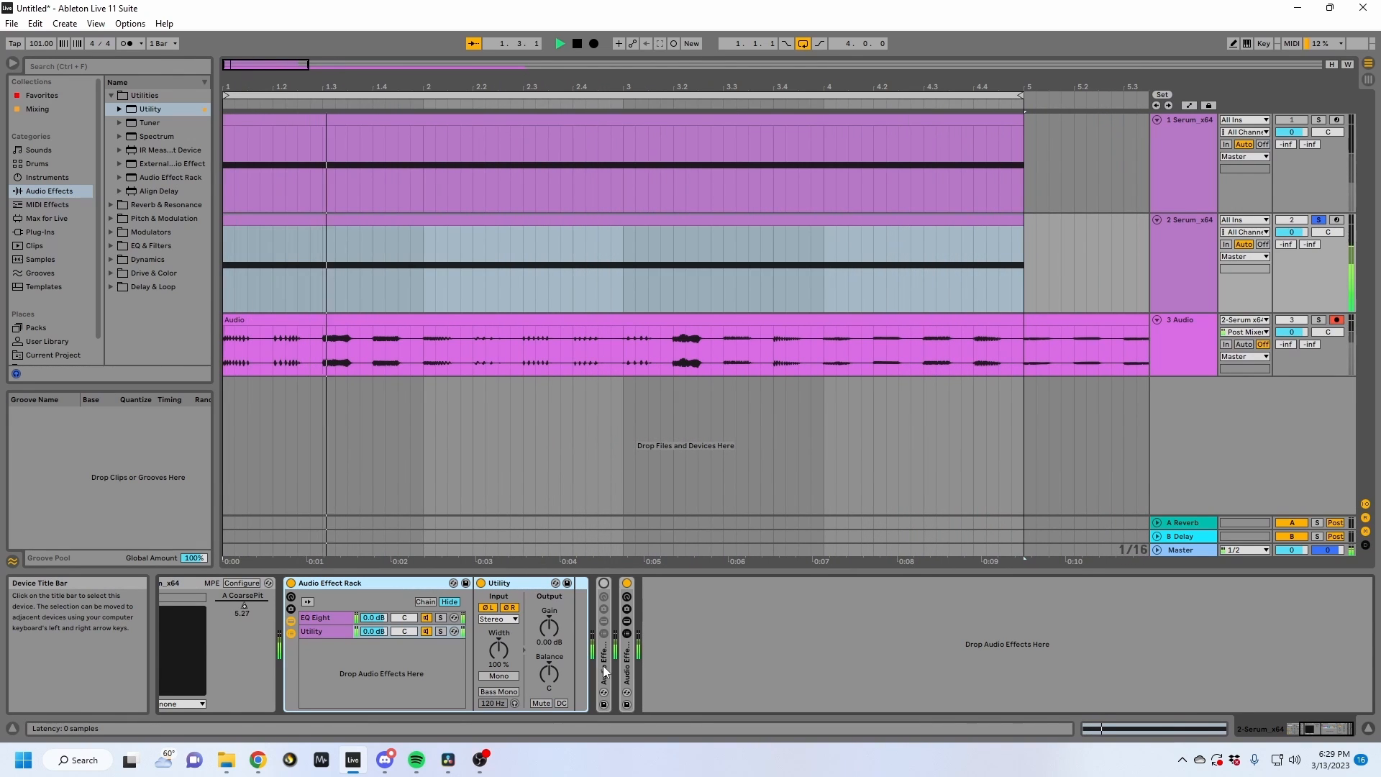
pyautogui.click(289, 584)
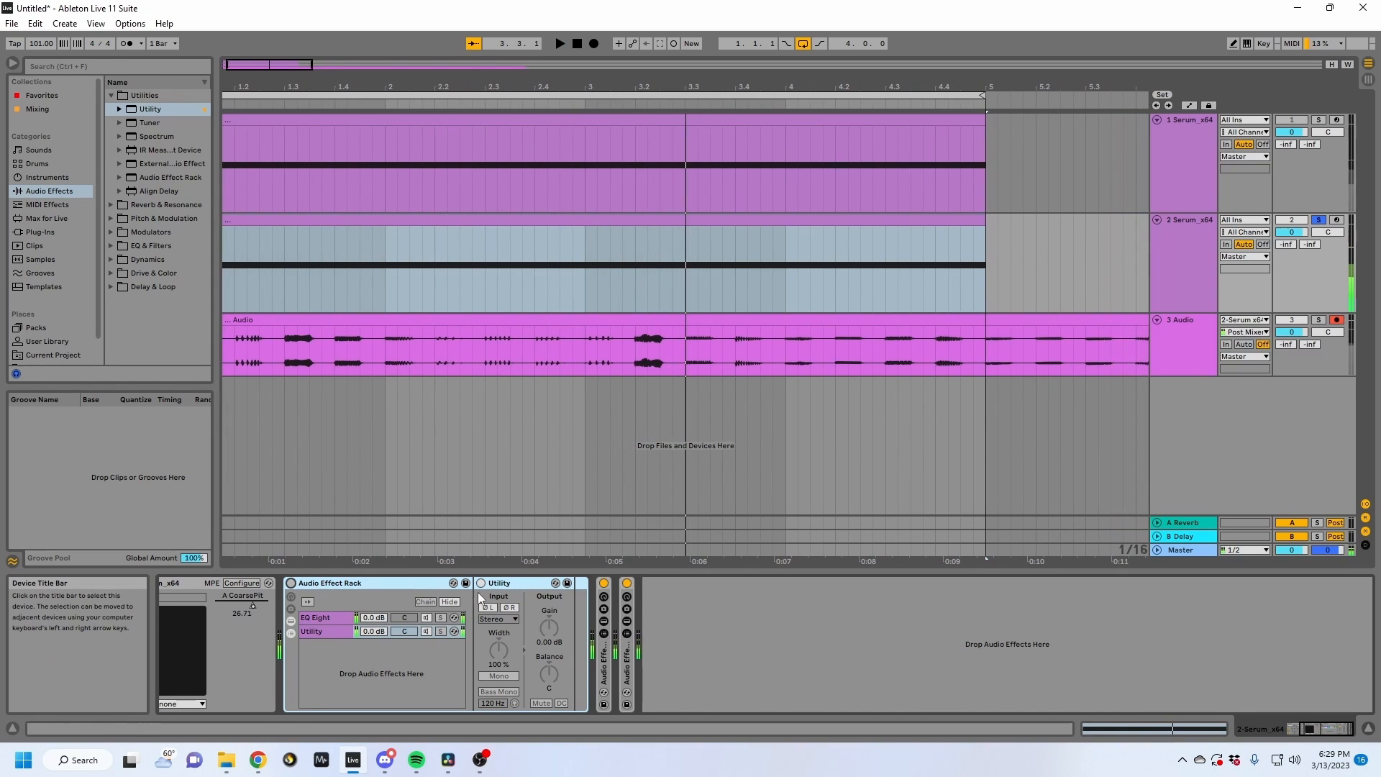
pyautogui.press('space')
# Search the browser for soothe and add soothe2 after the racks on the second Serum track.
pyautogui.click(51, 103)
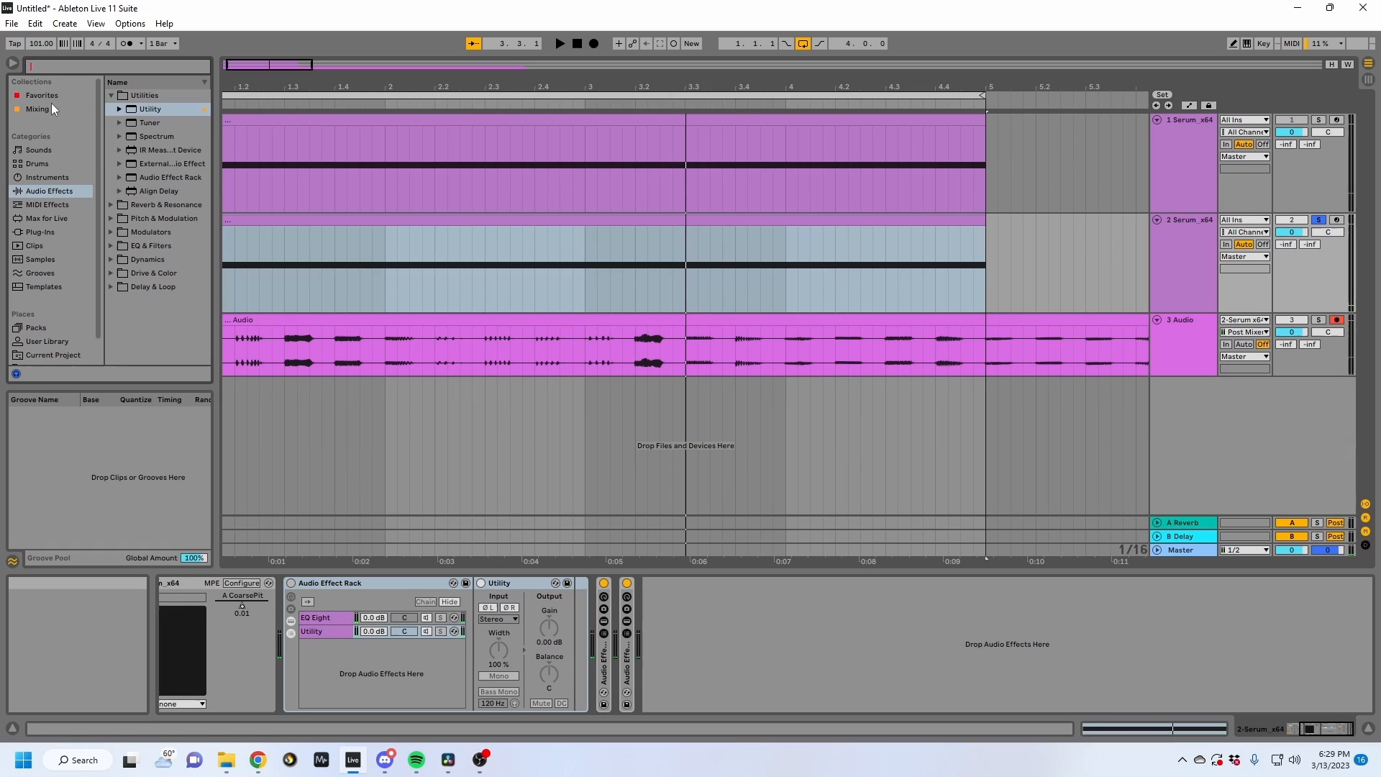
pyautogui.click(37, 67)
pyautogui.write('soothe')
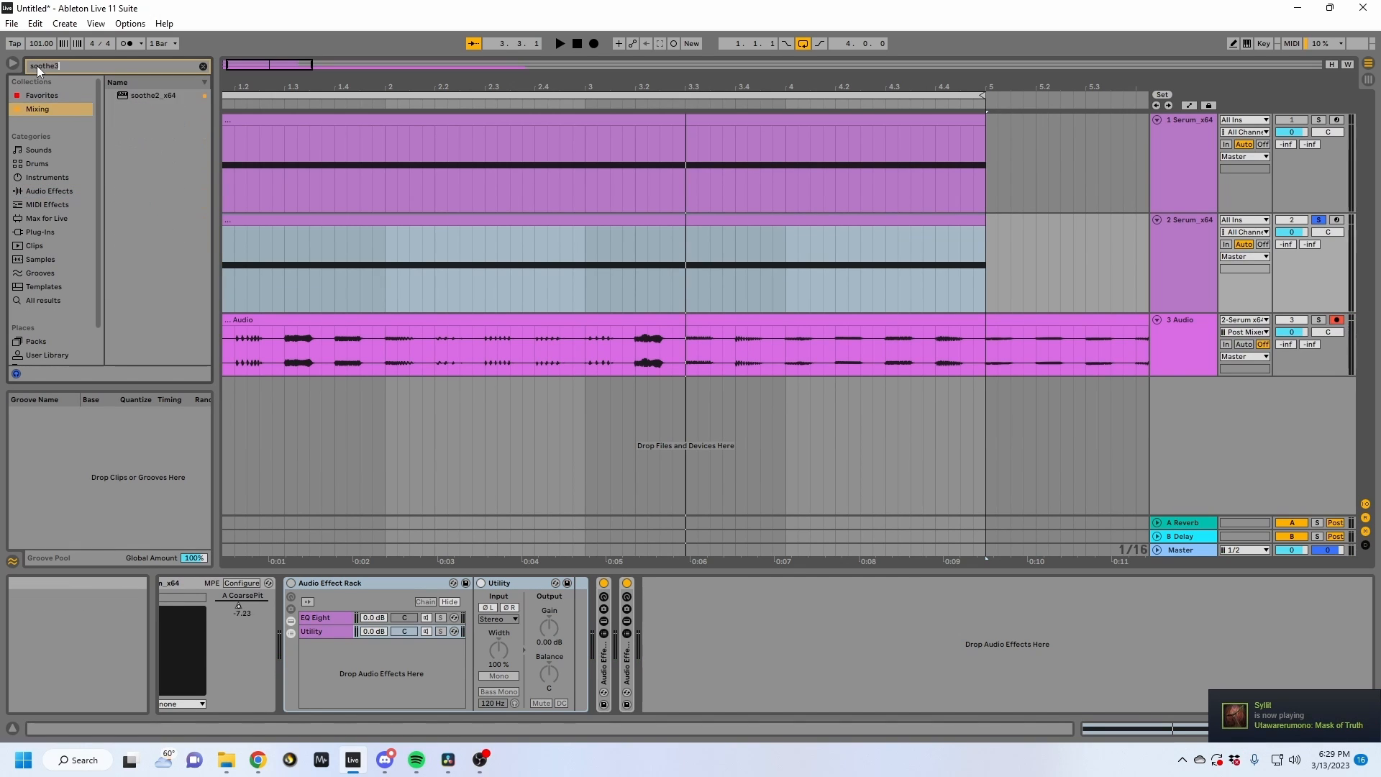
pyautogui.doubleClick(146, 95)
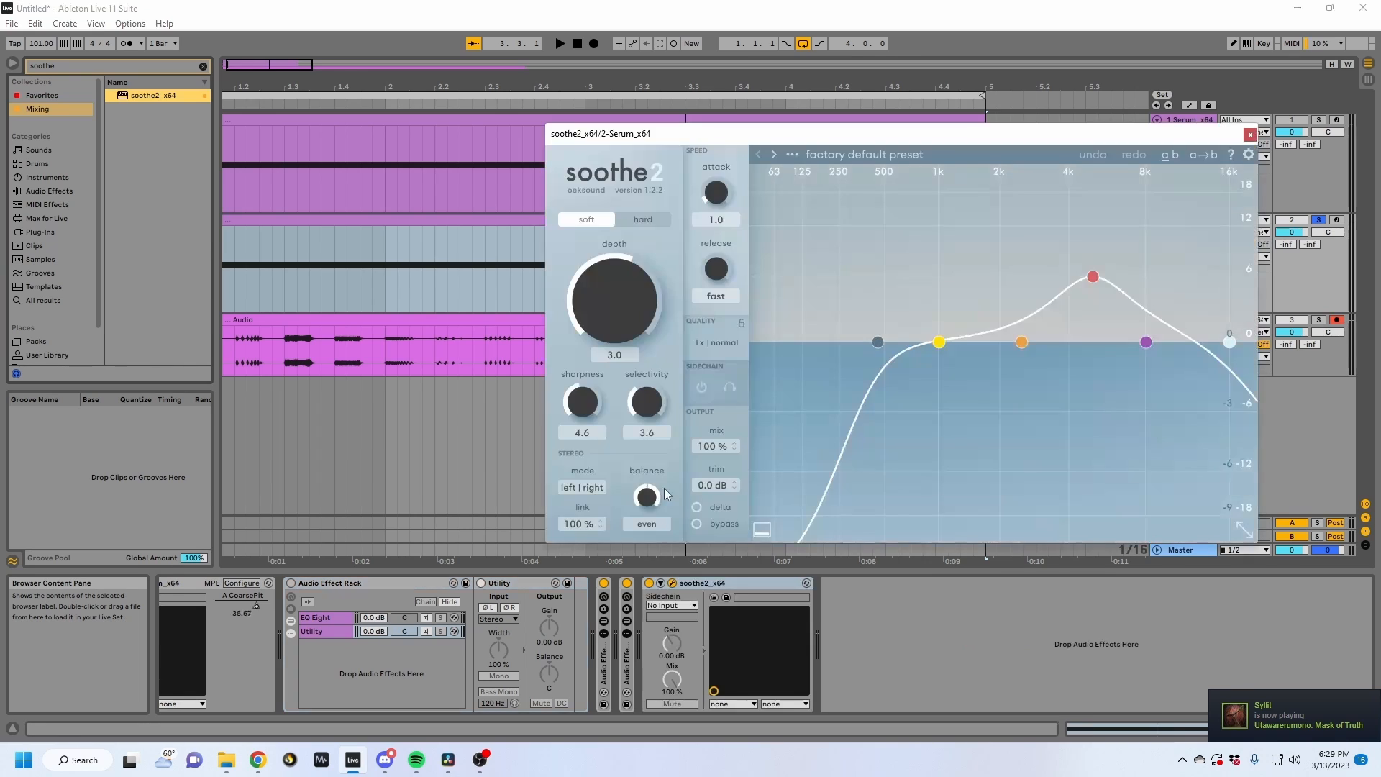
# Raise soothe2's band 3 to 9.9 dB at about 4.8 kHz and band 2 to 7.3 dB at about 1.1 kHz.
pyautogui.press('space')
pyautogui.moveTo(1090, 280); pyautogui.dragTo(1086, 246)
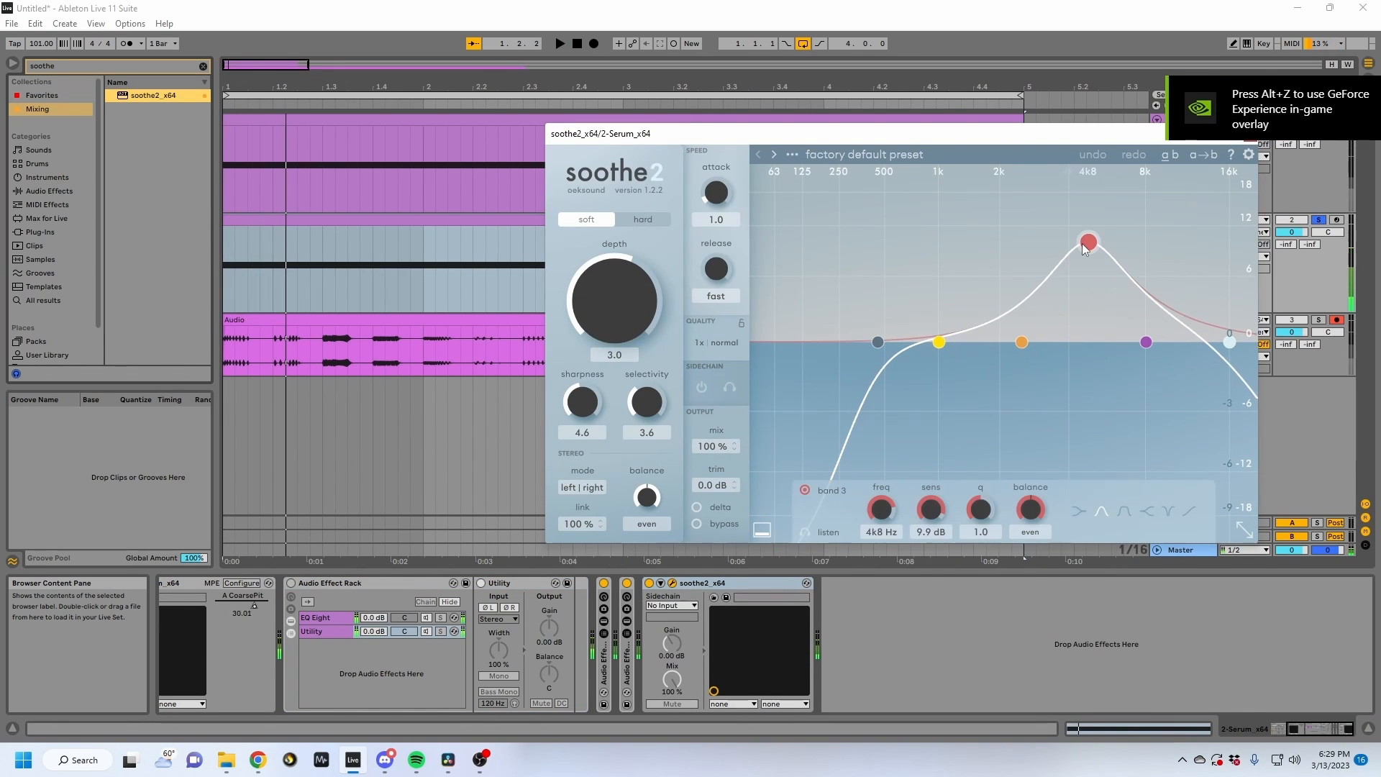
pyautogui.moveTo(1013, 346); pyautogui.dragTo(976, 304)
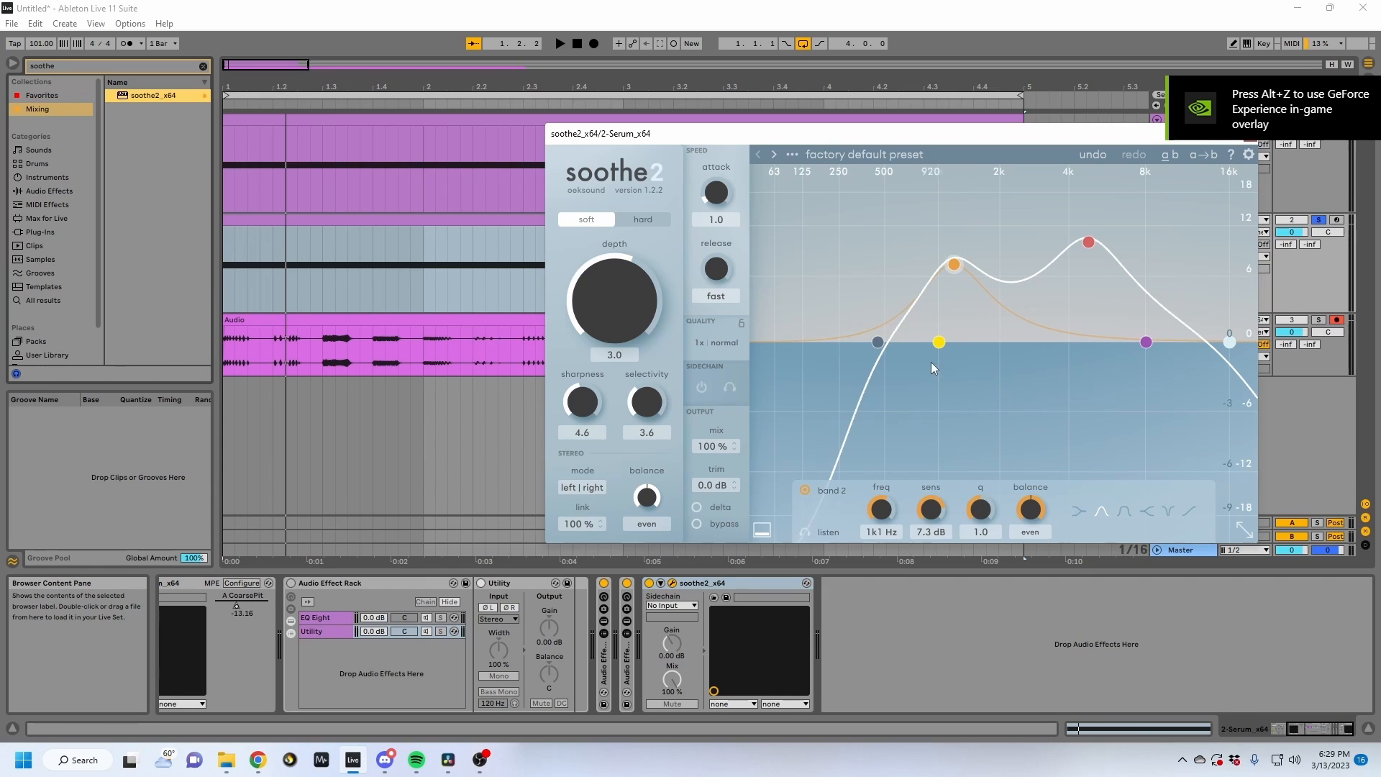
# Play the loop to watch soothe2's resonance reduction, stop playback, and close the plug-in window.
pyautogui.press('space')
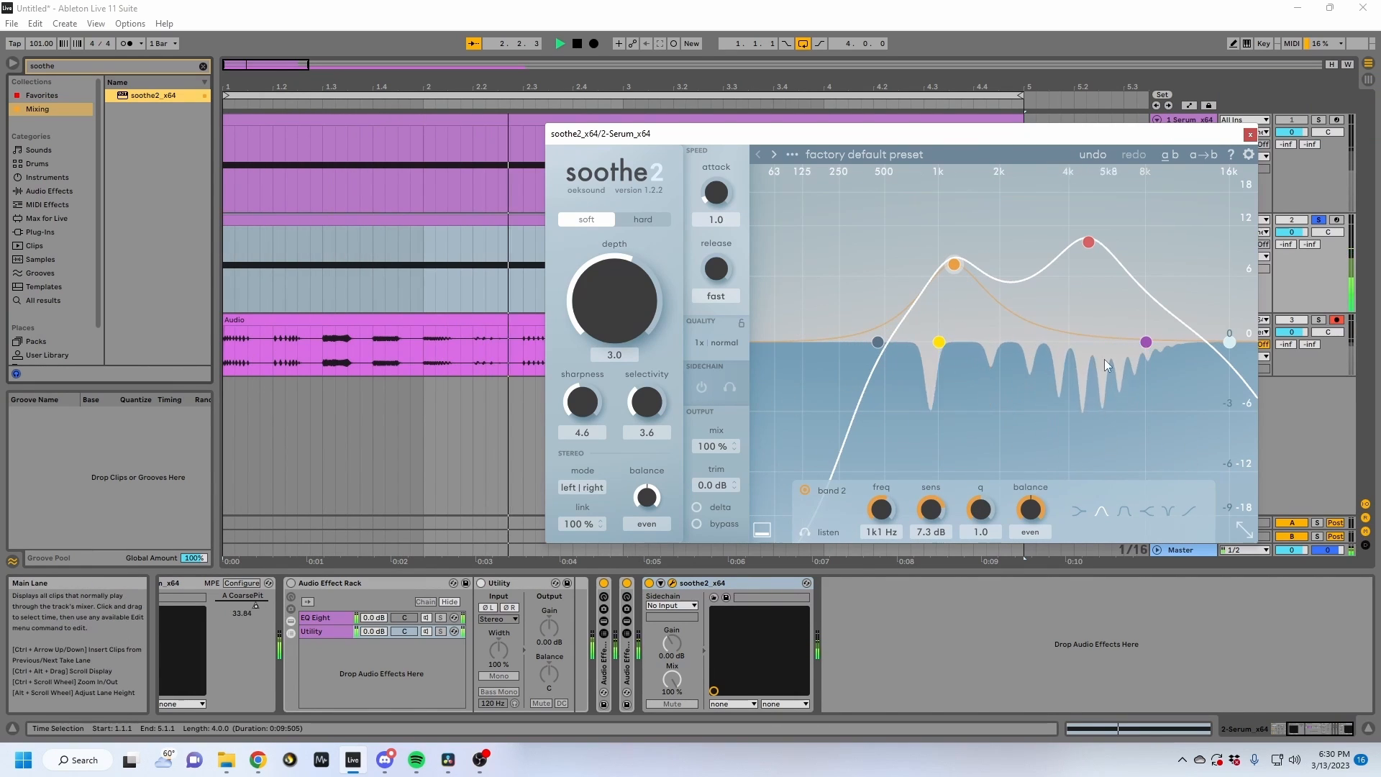
pyautogui.press('space')
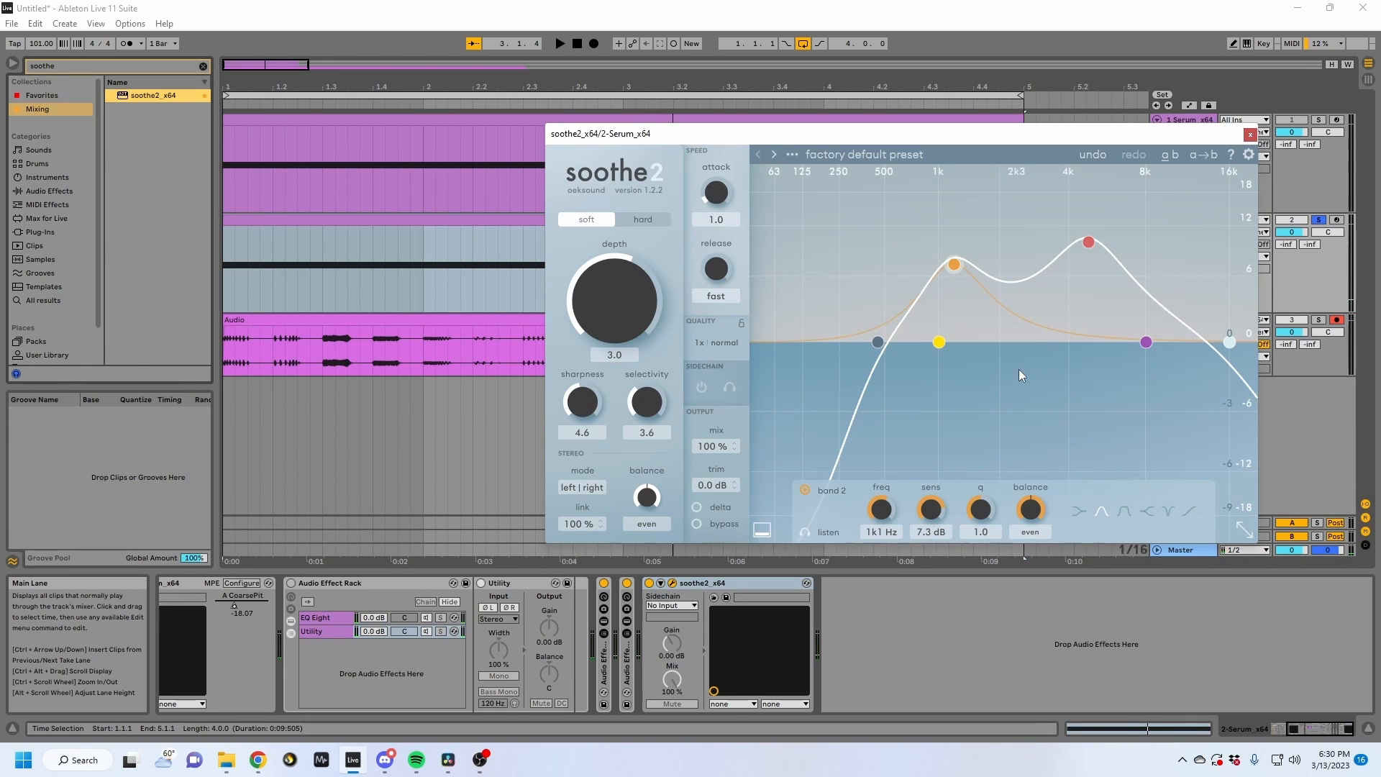
pyautogui.click(1250, 136)
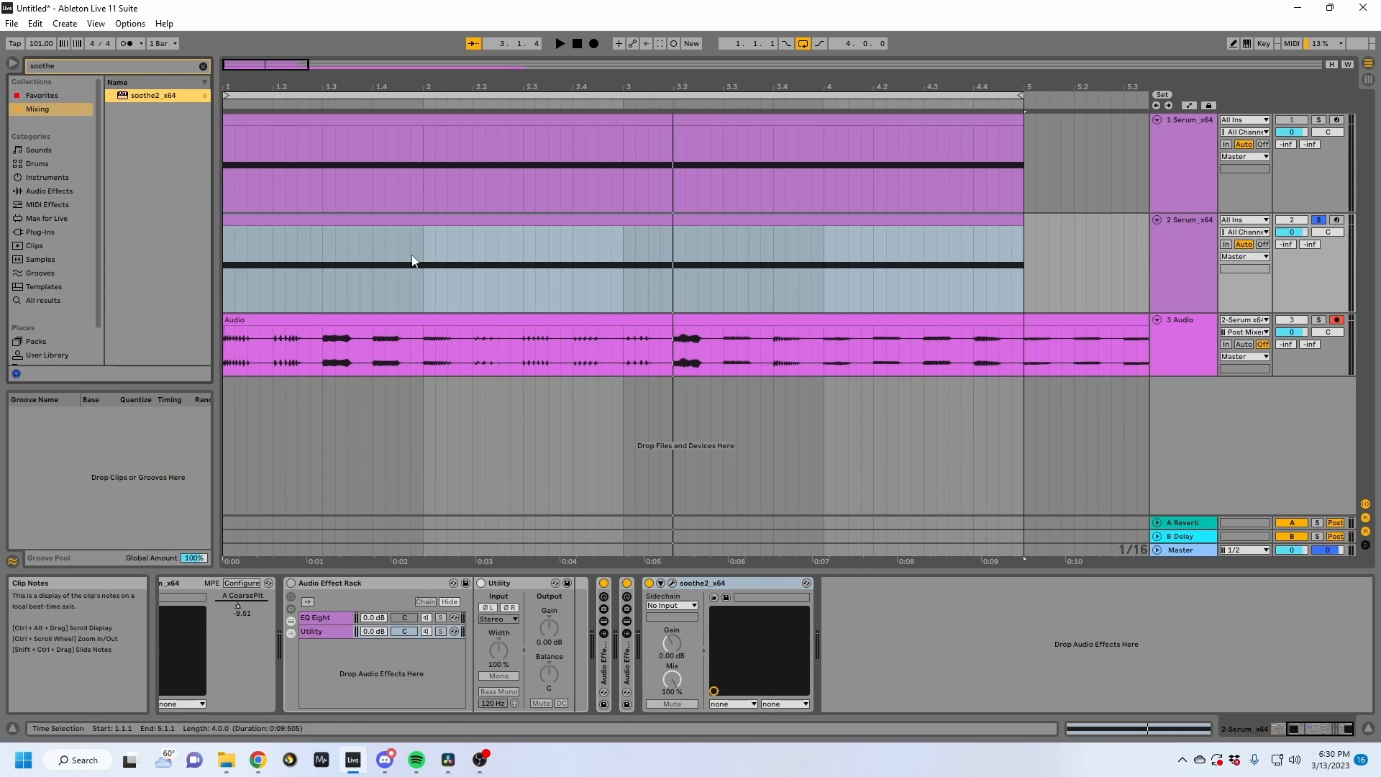
# Examine the second Serum track's device chain from the Arpeggiator through Serum to the effect racks.
pyautogui.click(391, 221)
pyautogui.moveTo(464, 78); pyautogui.dragTo(312, 82)
pyautogui.click(333, 585)
pyautogui.press('Left')
pyautogui.press('Left')
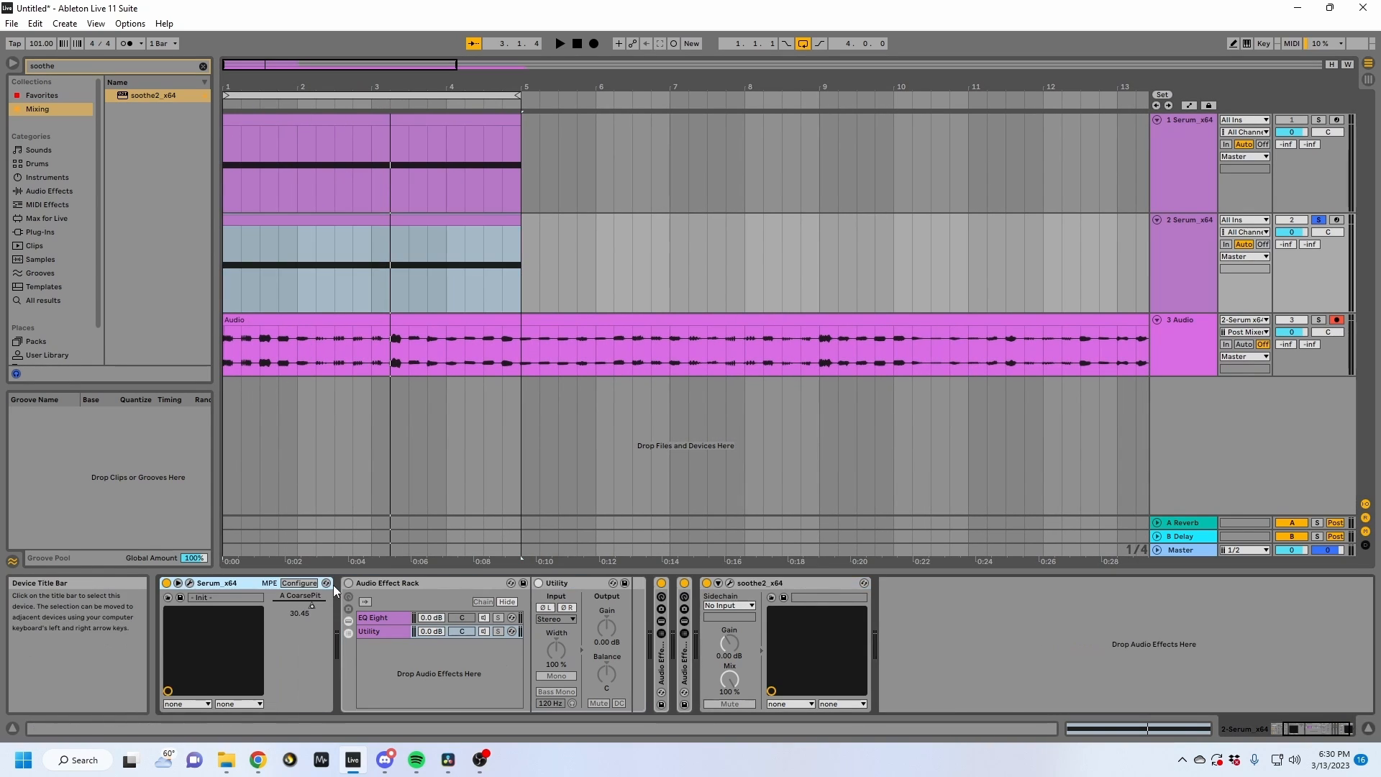
pyautogui.press('Right')
pyautogui.press('Right')
pyautogui.press('Right')
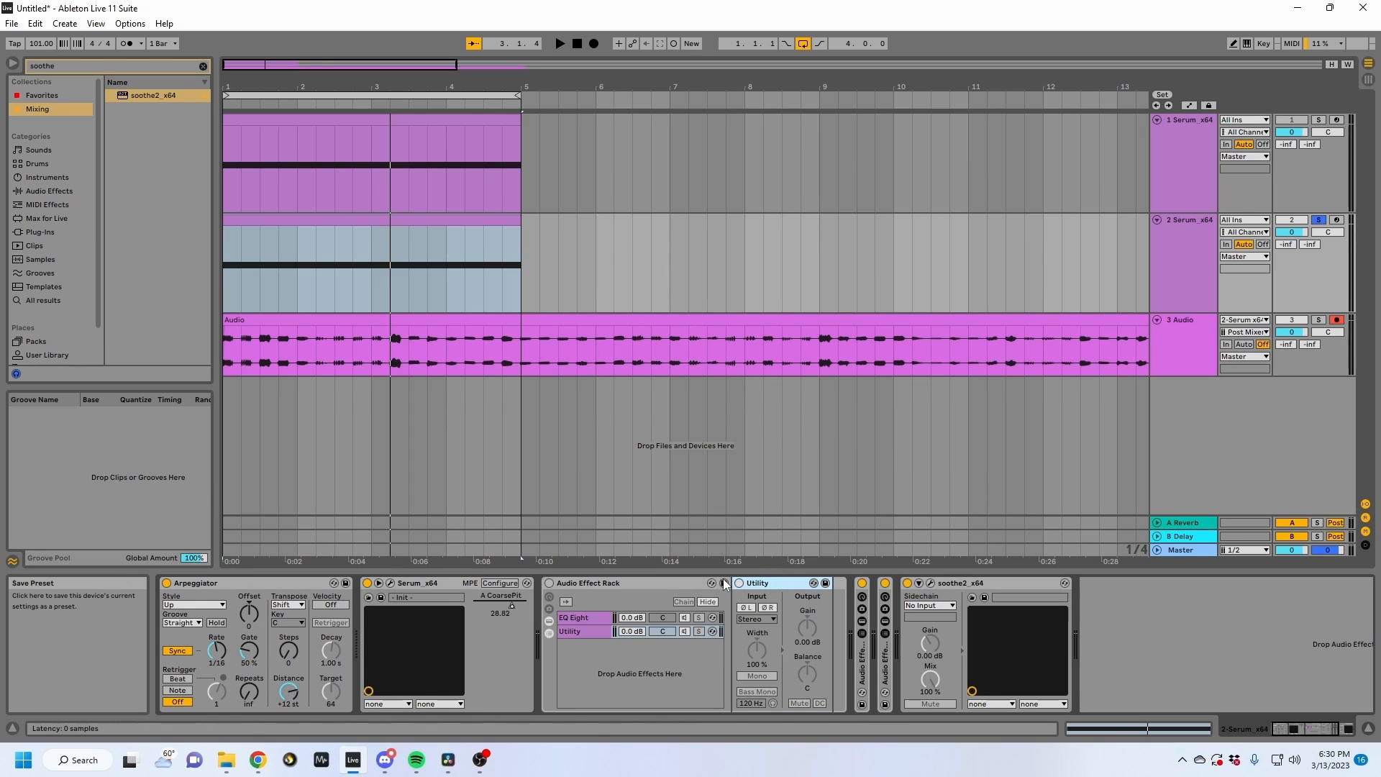
pyautogui.click(271, 222)
pyautogui.moveTo(255, 90); pyautogui.dragTo(251, 122)
# Unfold the LFO rack and fold all the LFO devices inside it.
pyautogui.doubleClick(885, 658)
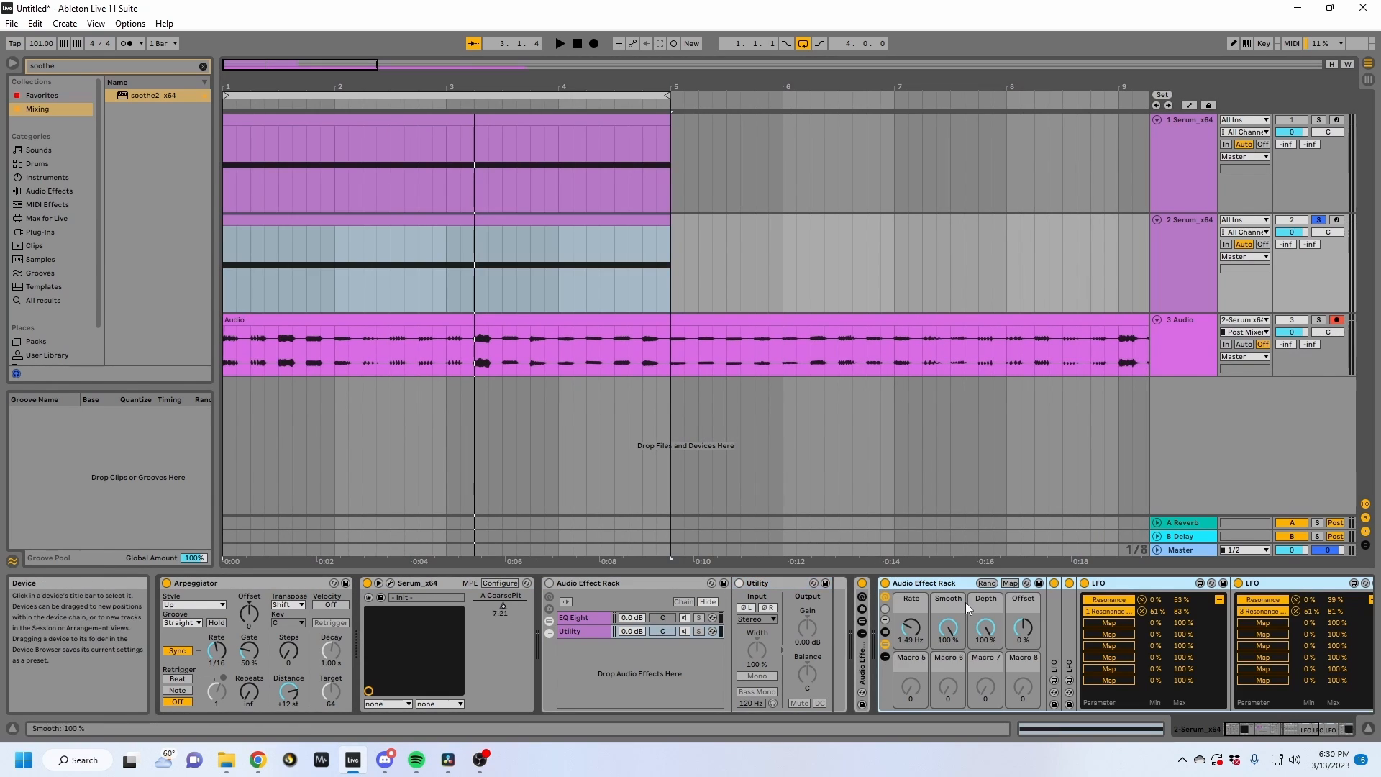
pyautogui.press('Right')
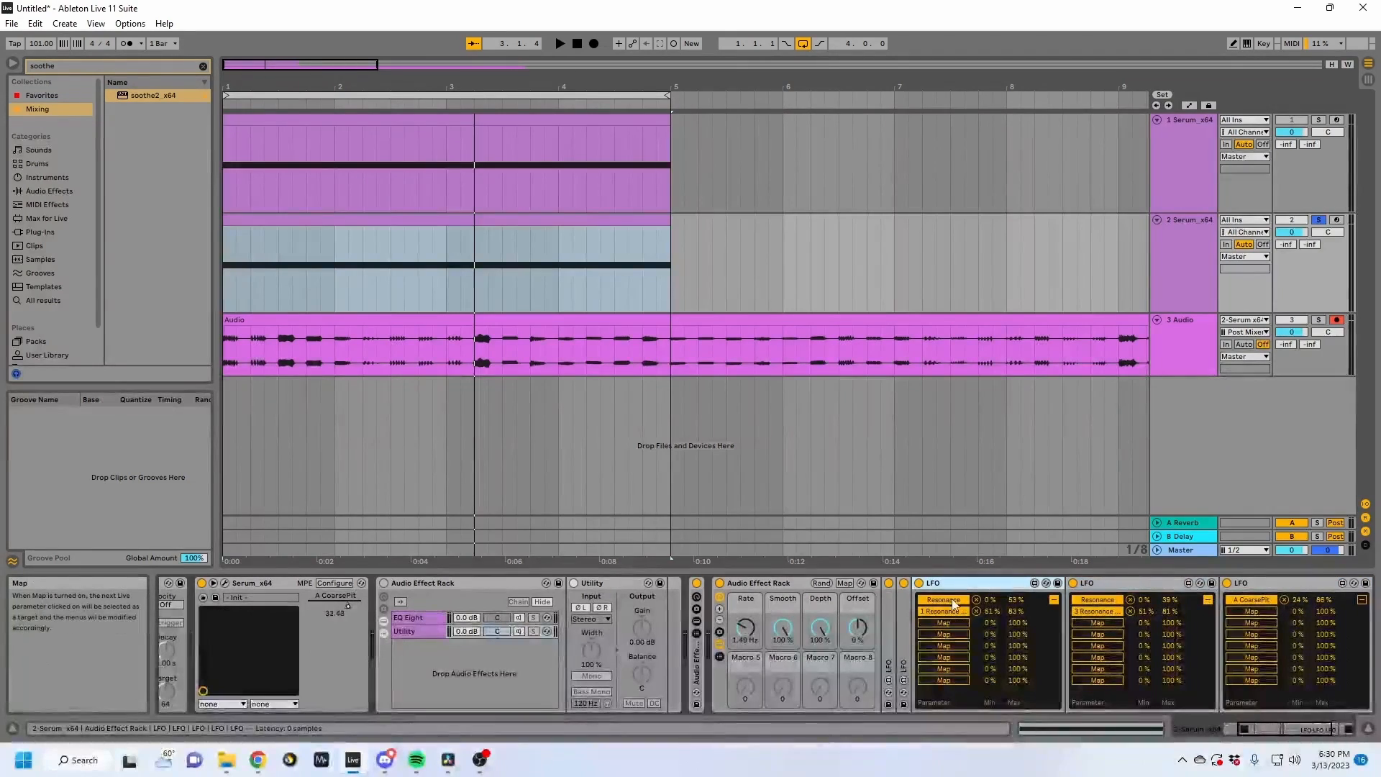
pyautogui.doubleClick(950, 584)
pyautogui.doubleClick(949, 584)
pyautogui.doubleClick(955, 584)
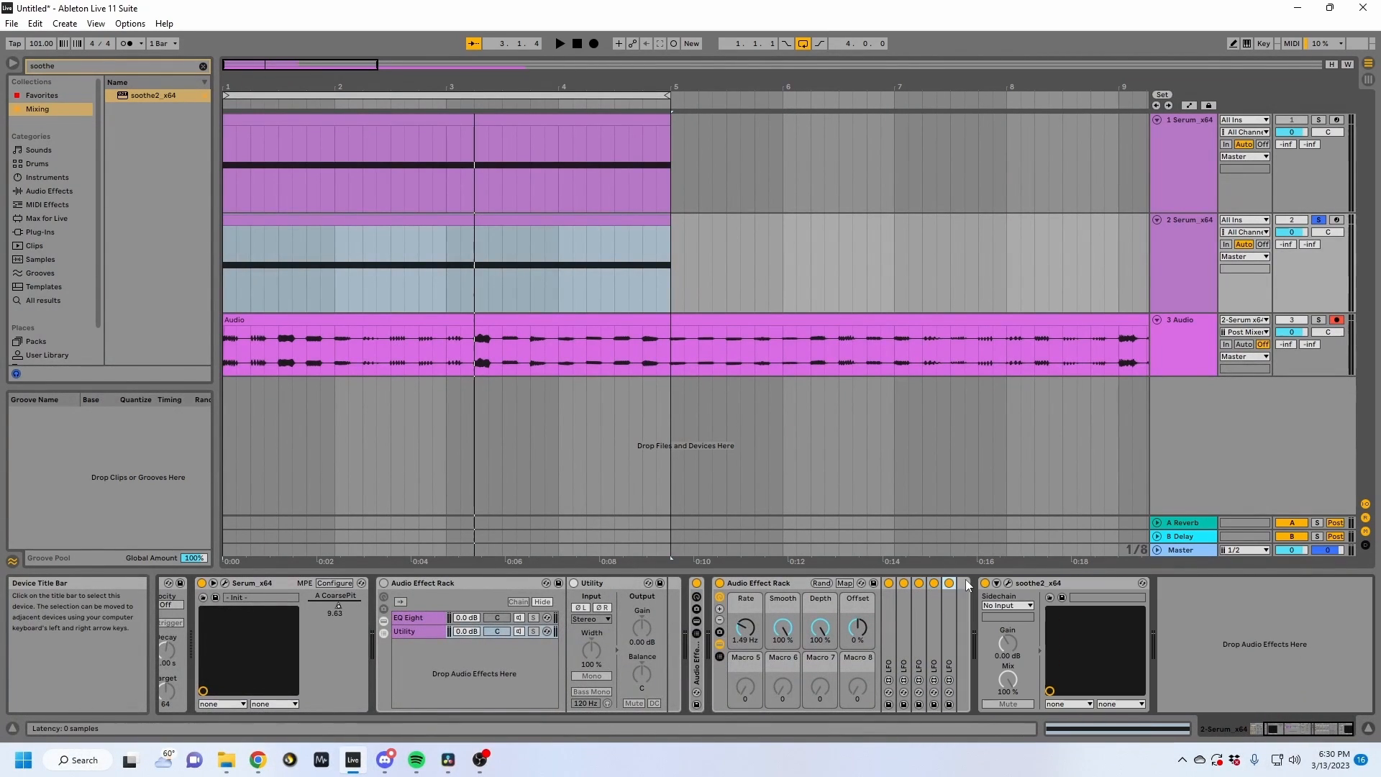
# Show the recorded audio clip's properties and turn off its Warp.
pyautogui.click(276, 220)
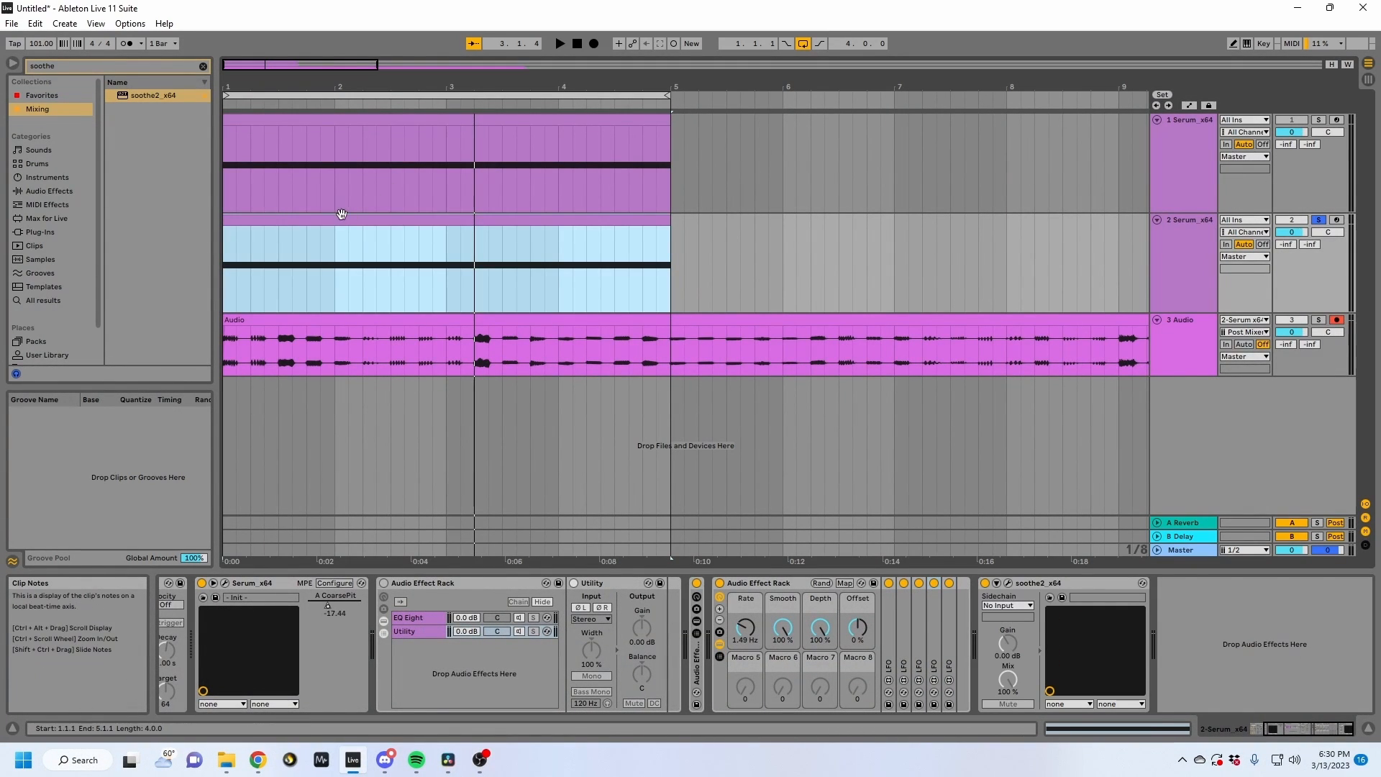
pyautogui.moveTo(224, 351); pyautogui.dragTo(546, 365)
pyautogui.click(546, 365)
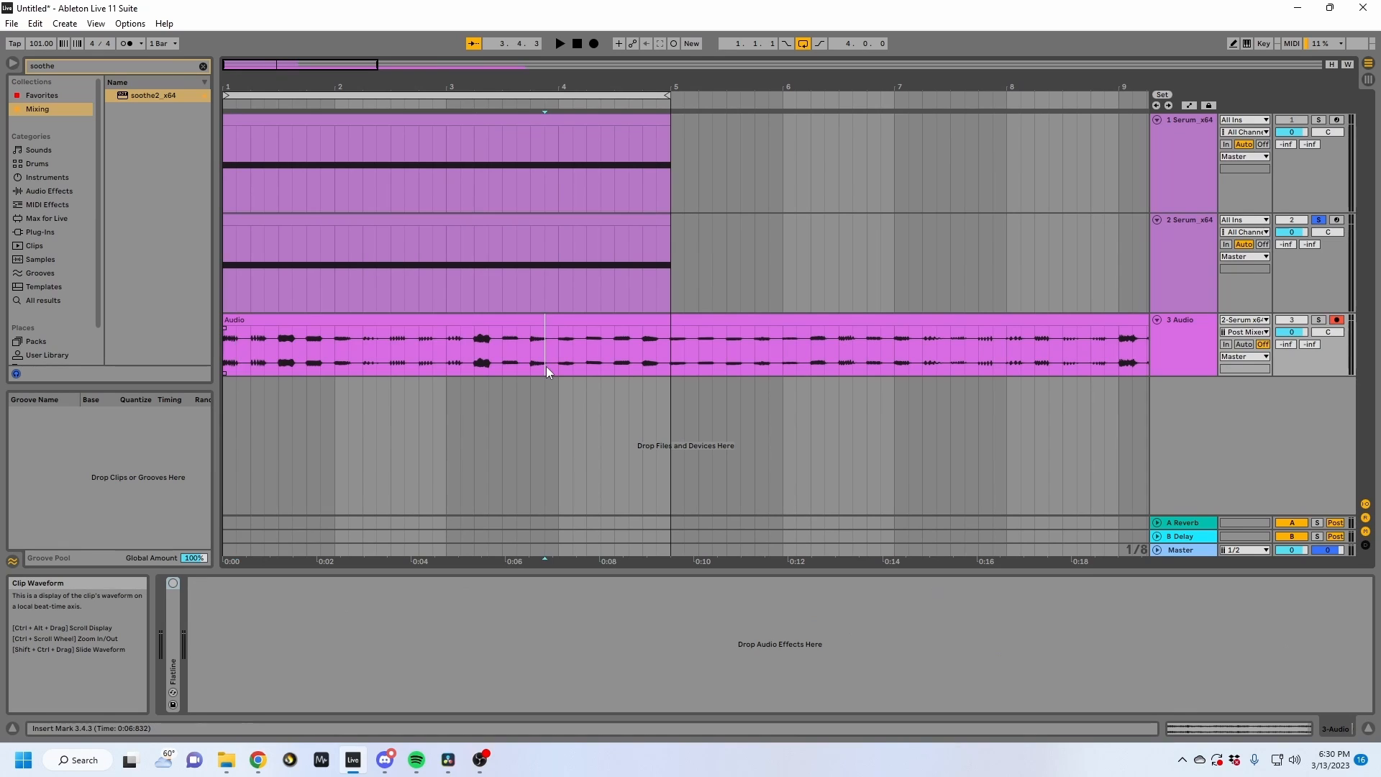
pyautogui.click(377, 286)
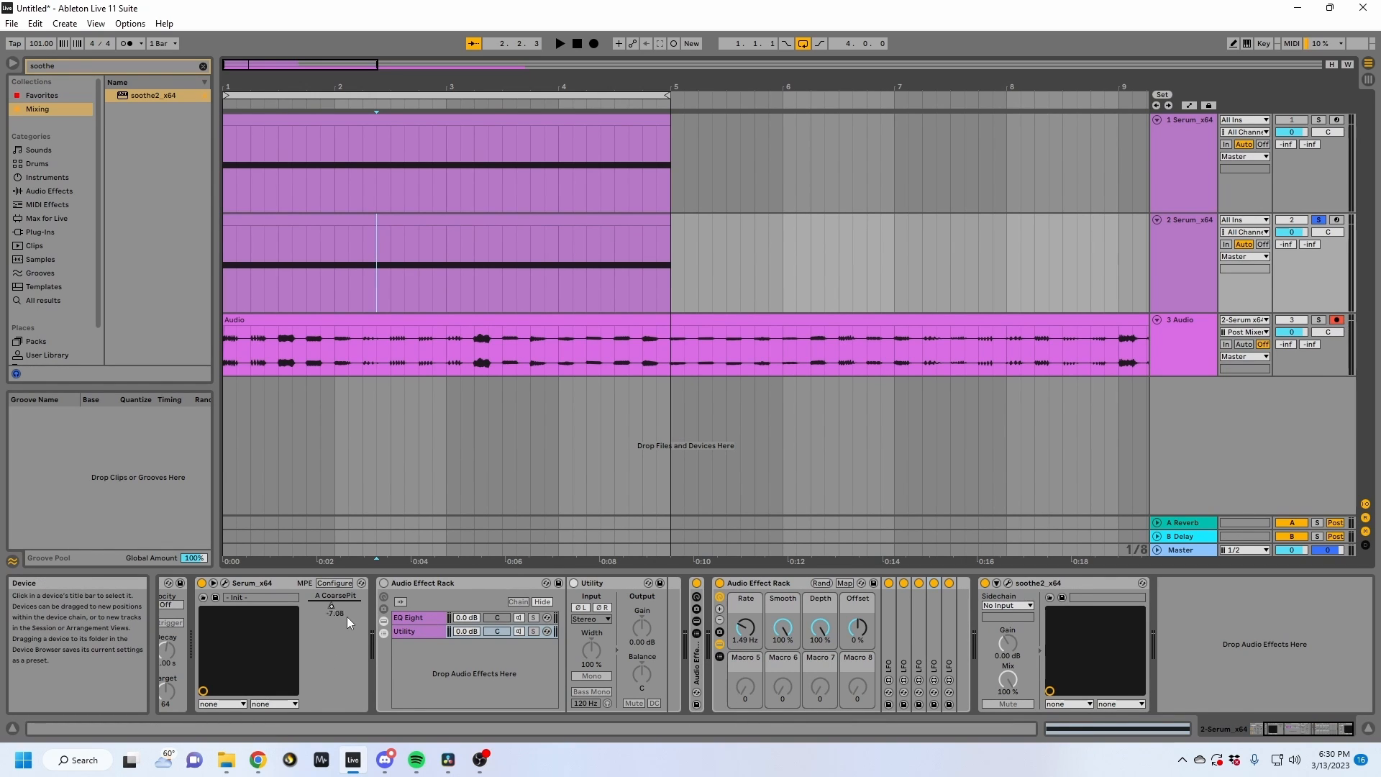
pyautogui.click(493, 333)
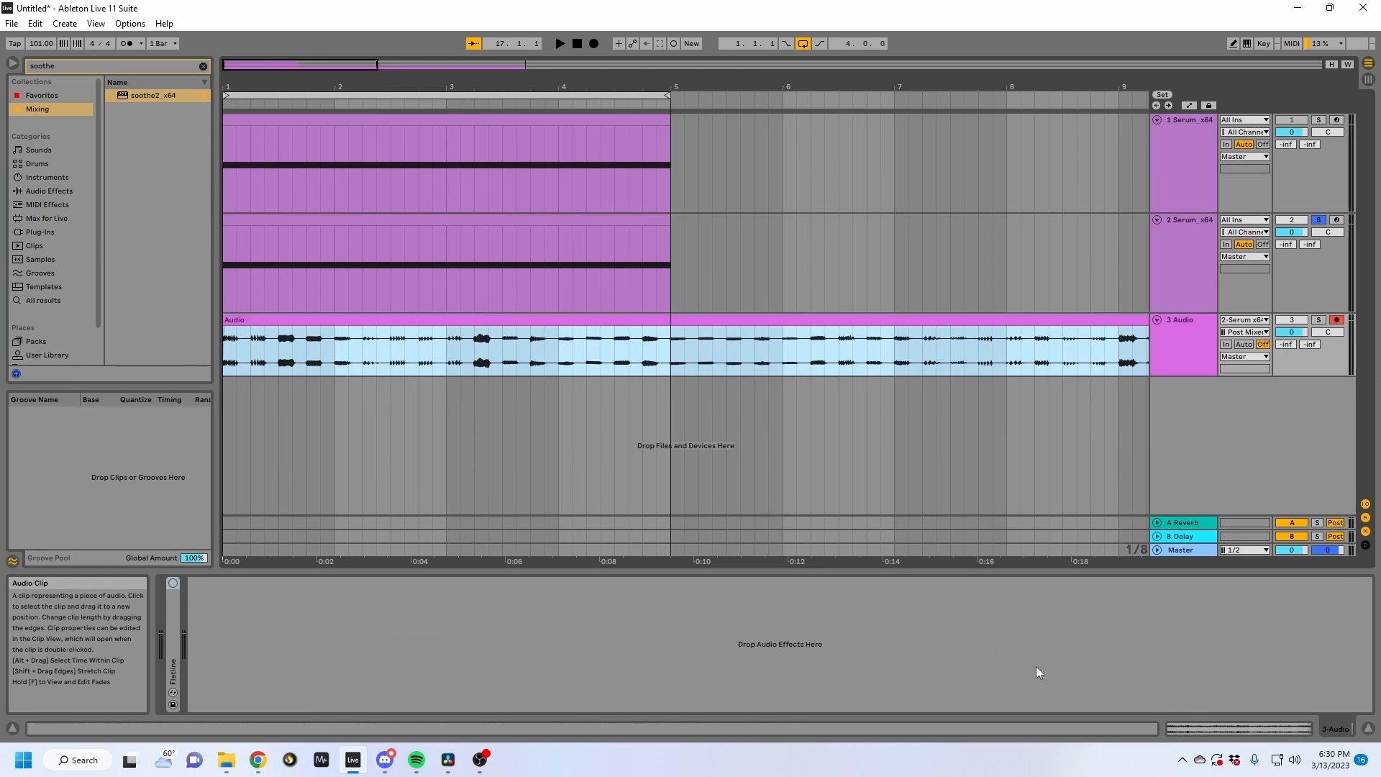
pyautogui.click(1236, 729)
pyautogui.click(179, 597)
# Solo the audio track and play the unwarped clip from bar 2 and from bar 3.
pyautogui.click(405, 336)
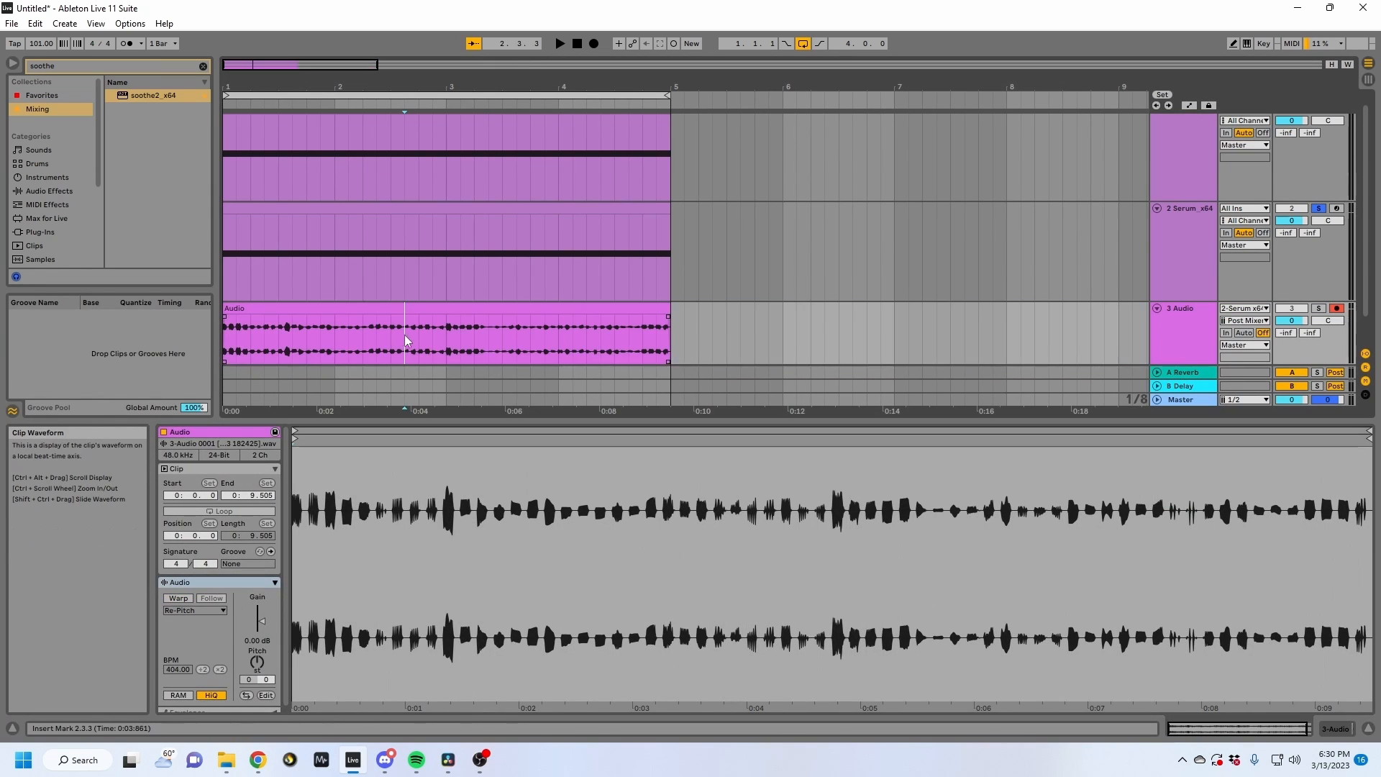
pyautogui.press('space')
pyautogui.click(453, 348)
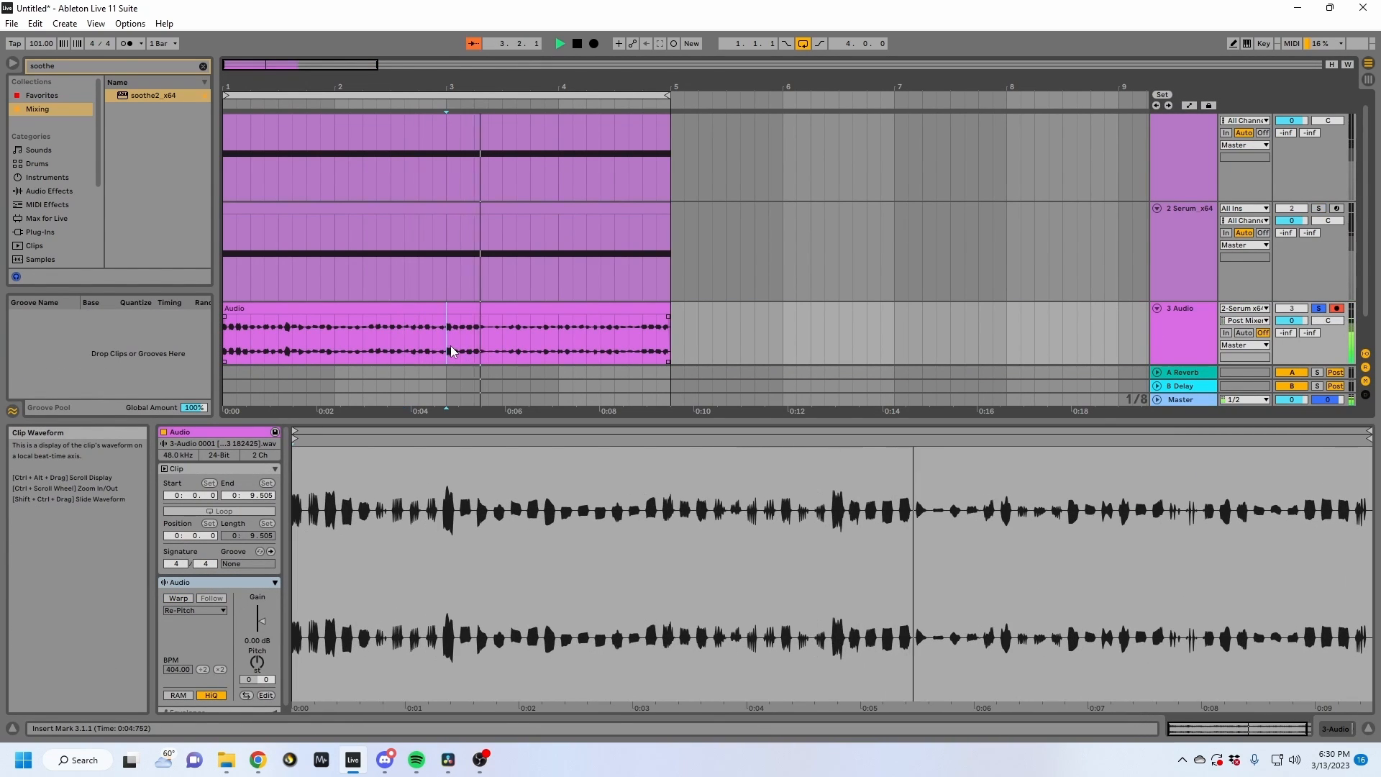
pyautogui.press('space')
pyautogui.press('space')
pyautogui.press('space')
# Try copying the audio section from 3.1.1 to 3.2.3 to bar 4 and playing it, then undo the paste.
pyautogui.moveTo(486, 348); pyautogui.dragTo(452, 349)
pyautogui.scroll(-1, 453, 350)
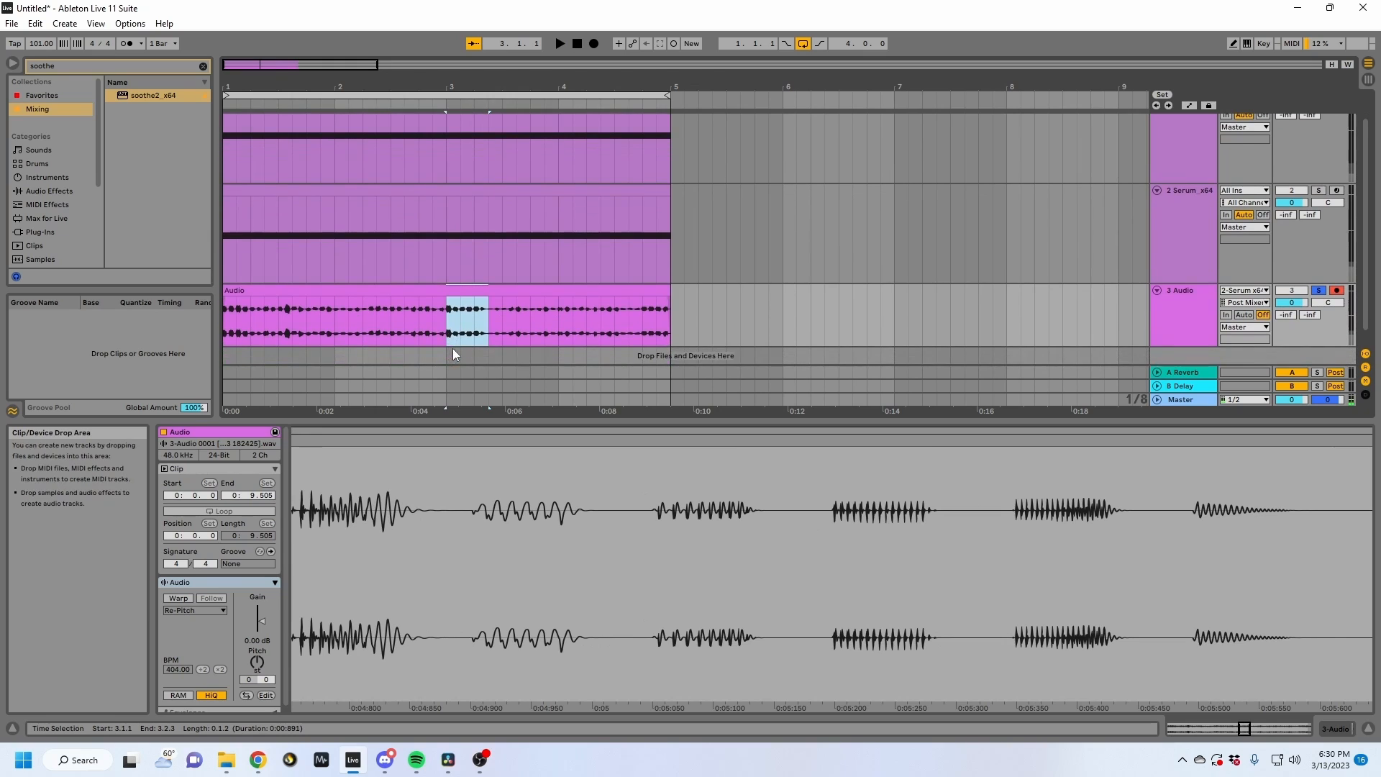
pyautogui.hotkey('ctrl', 'c')
pyautogui.click(563, 322)
pyautogui.hotkey('ctrl', 'v')
pyautogui.press('space')
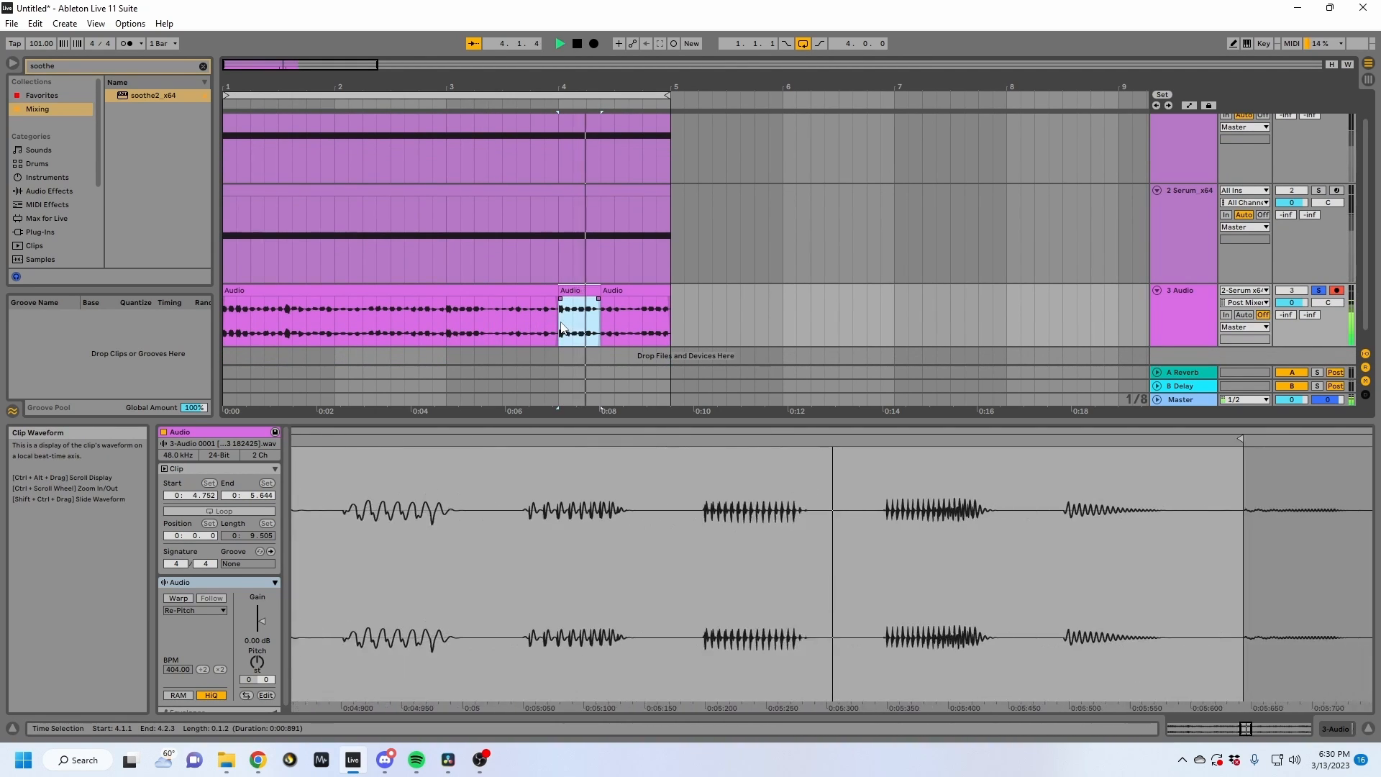
pyautogui.press('space')
pyautogui.doubleClick(584, 289)
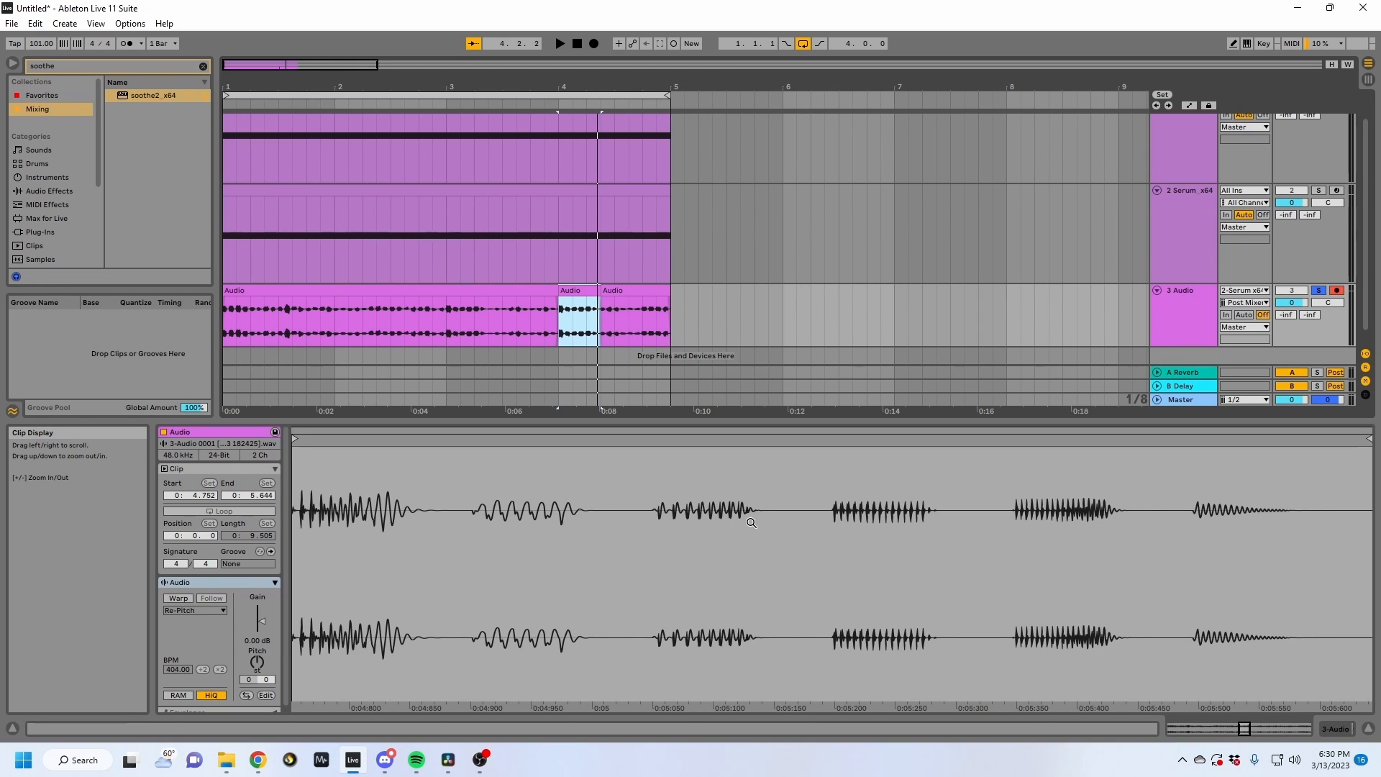
pyautogui.hotkey('ctrl', 'z')
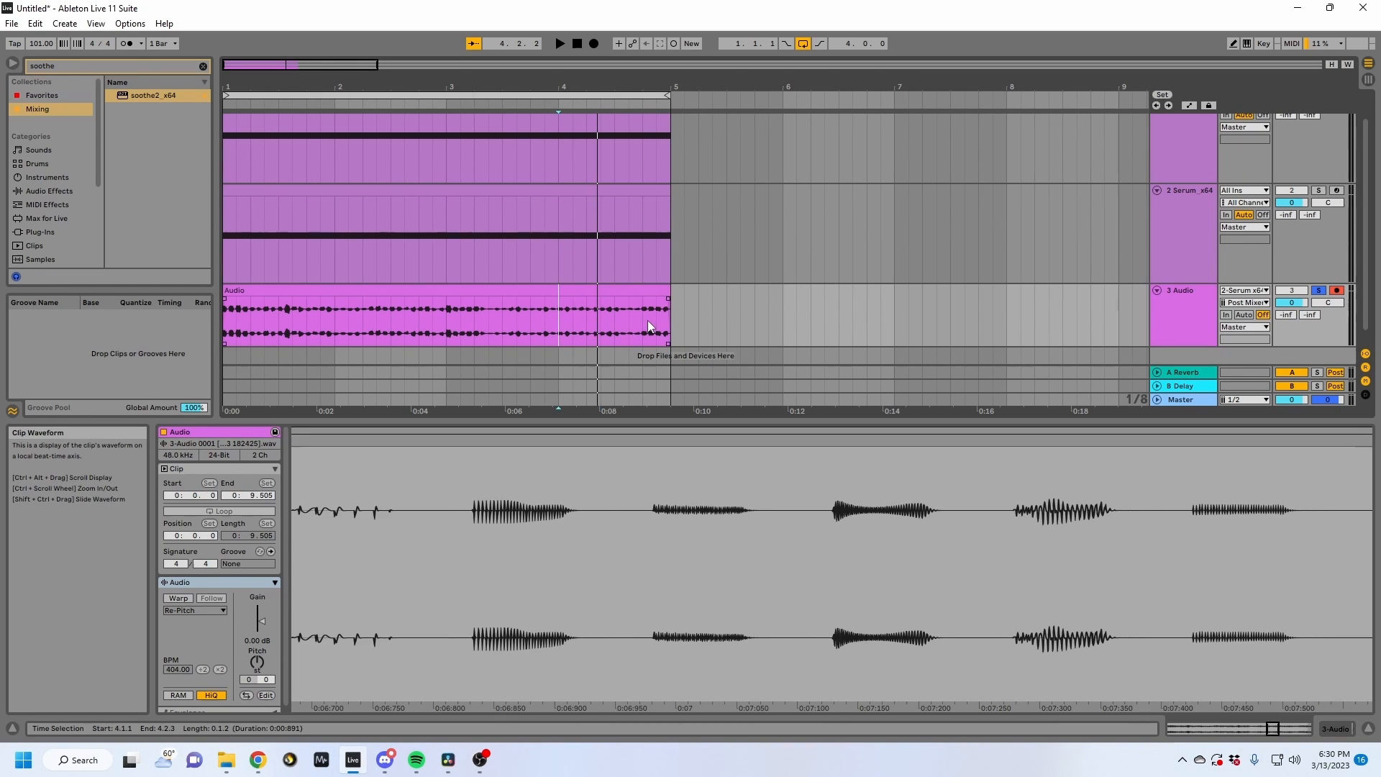
# Turn off the audio track's solo, select the second Serum track, and show its devices.
pyautogui.click(508, 291)
pyautogui.click(446, 239)
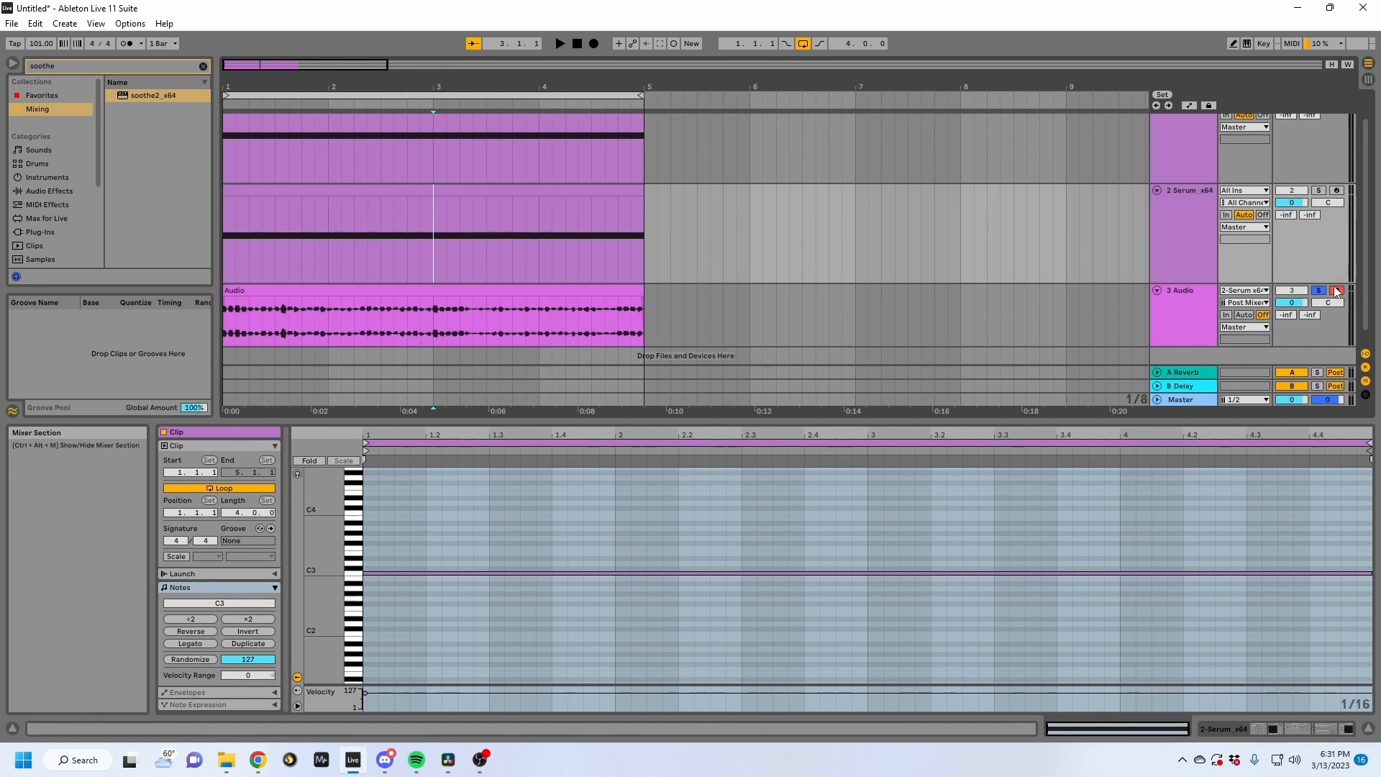
pyautogui.click(1204, 299)
pyautogui.click(1181, 263)
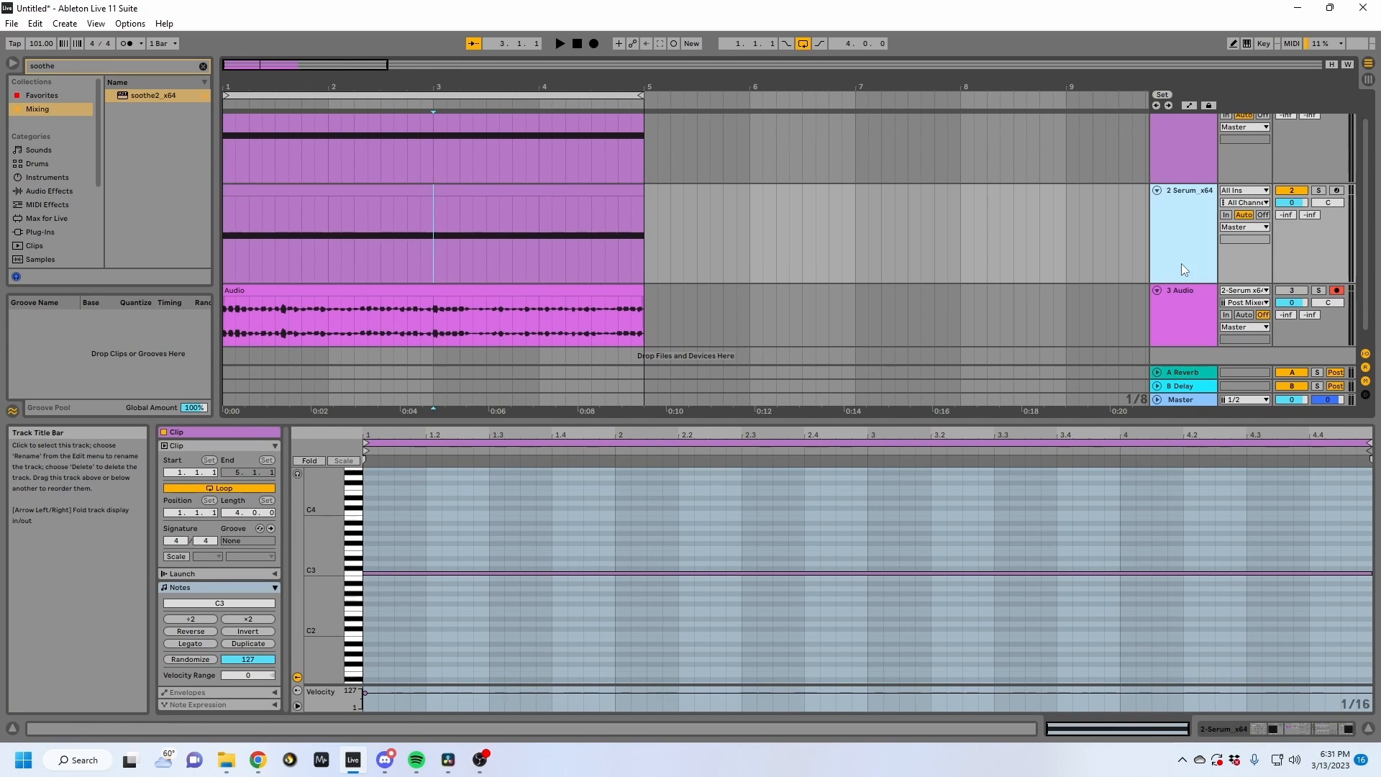
pyautogui.click(1302, 725)
# Switch from OBS to the new Ableton Live set and clear the "spellbook" browser search.
pyautogui.hotkey('ctrl', 'f')
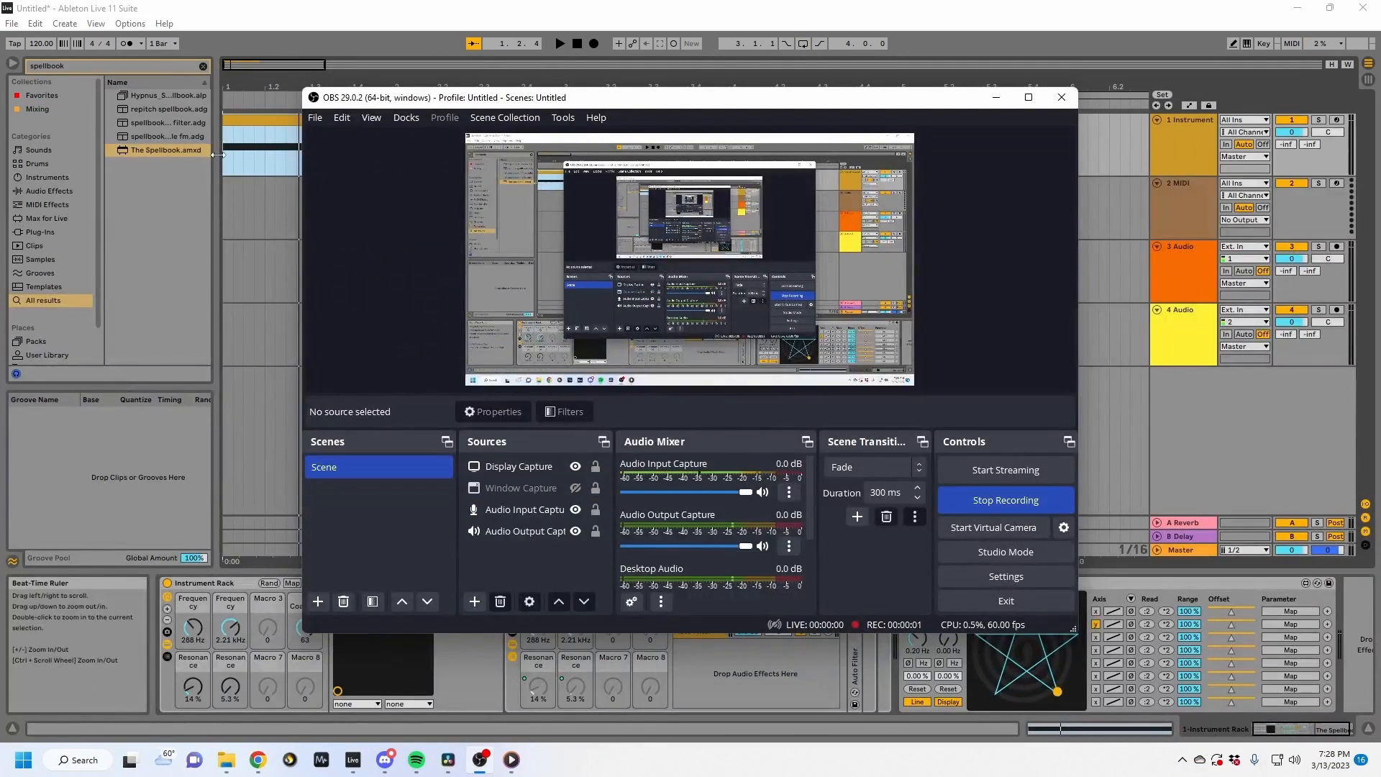
pyautogui.click(276, 153)
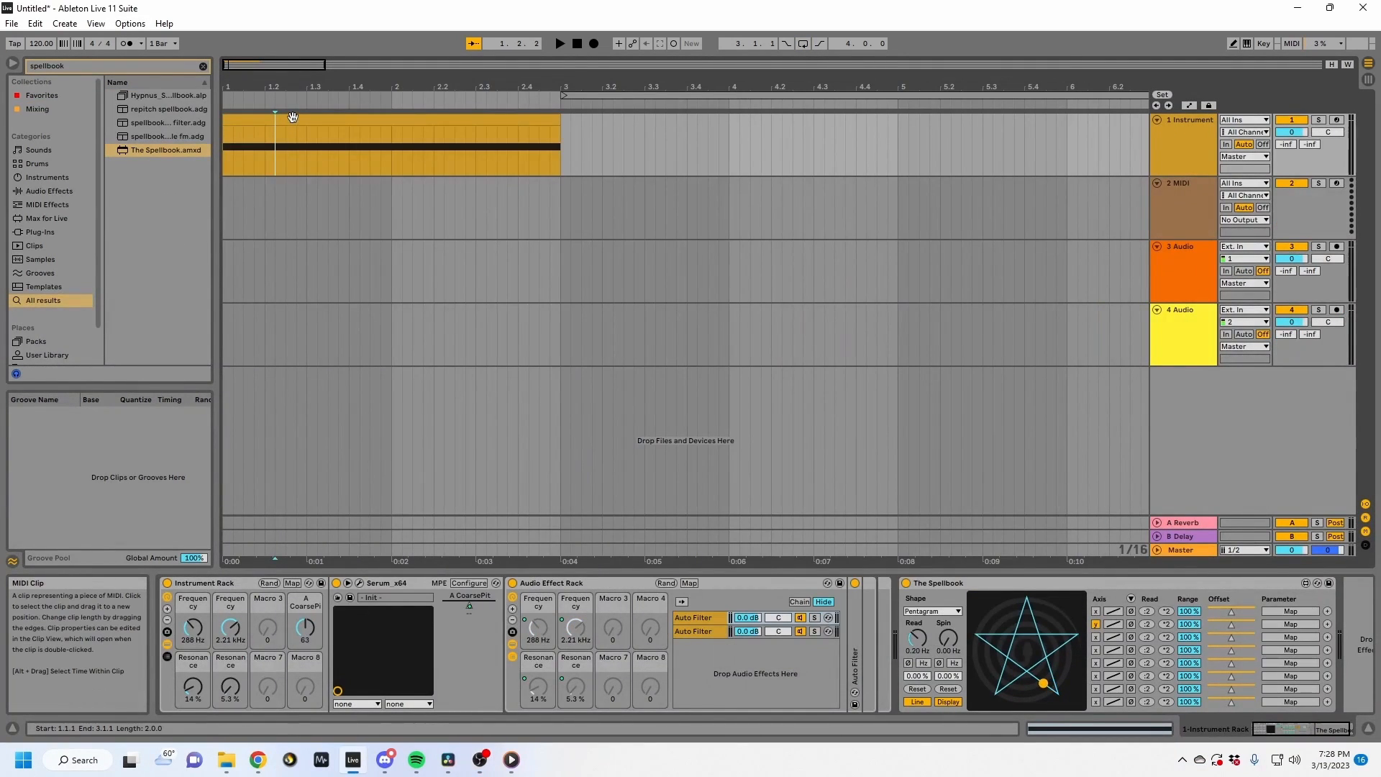
pyautogui.click(203, 65)
pyautogui.moveTo(251, 86); pyautogui.dragTo(640, 139)
pyautogui.click(632, 131)
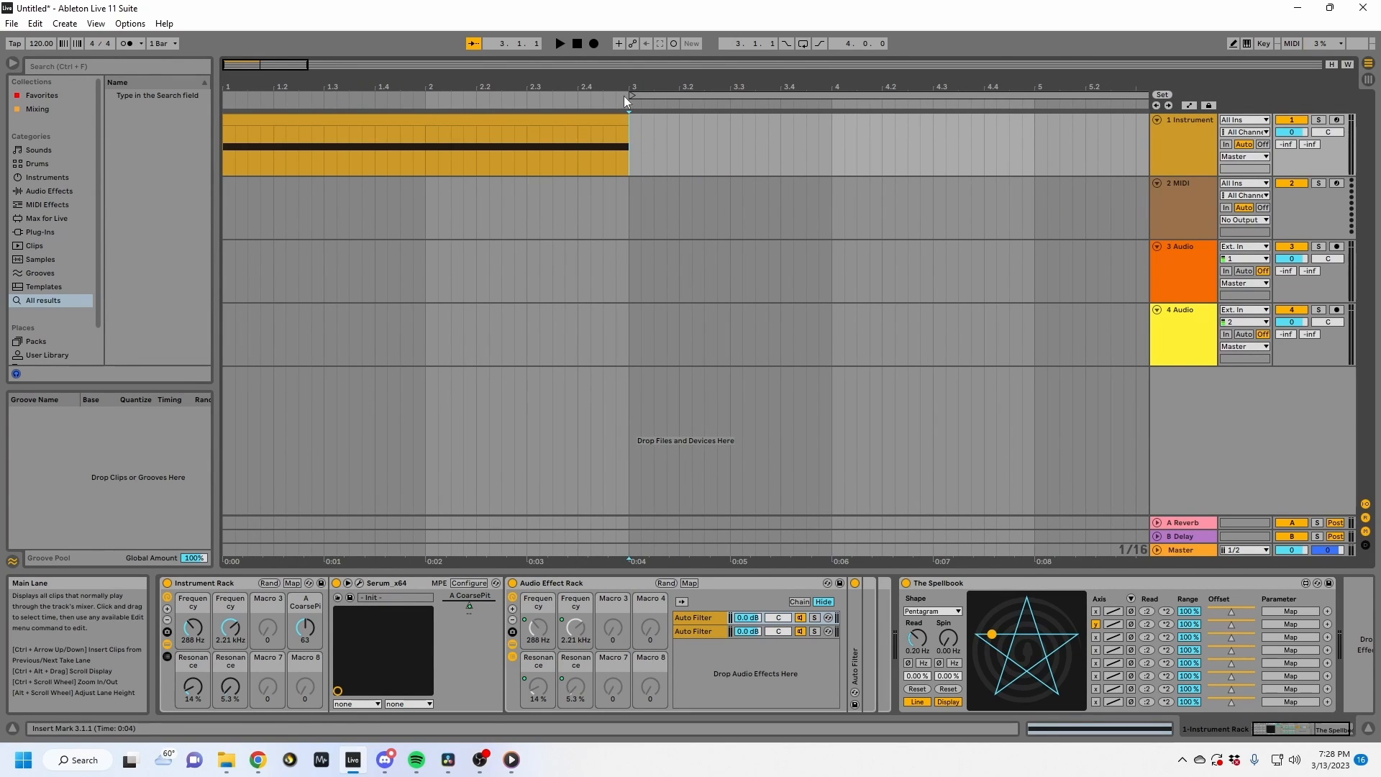
pyautogui.moveTo(624, 86); pyautogui.dragTo(624, 54)
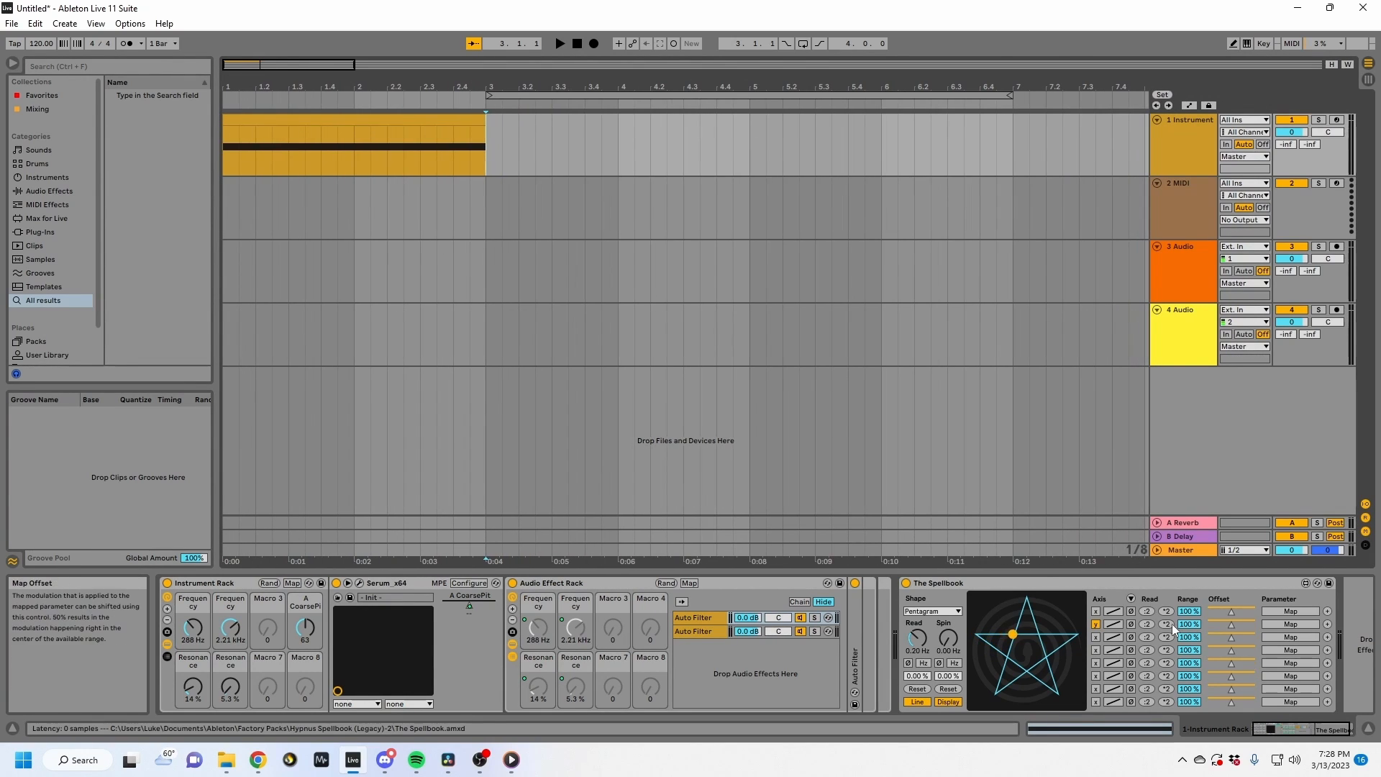
# Fold the Audio Effect Rack before The Spellbook and show The Spellbook's version and credits information.
pyautogui.click(546, 594)
pyautogui.press('Delete')
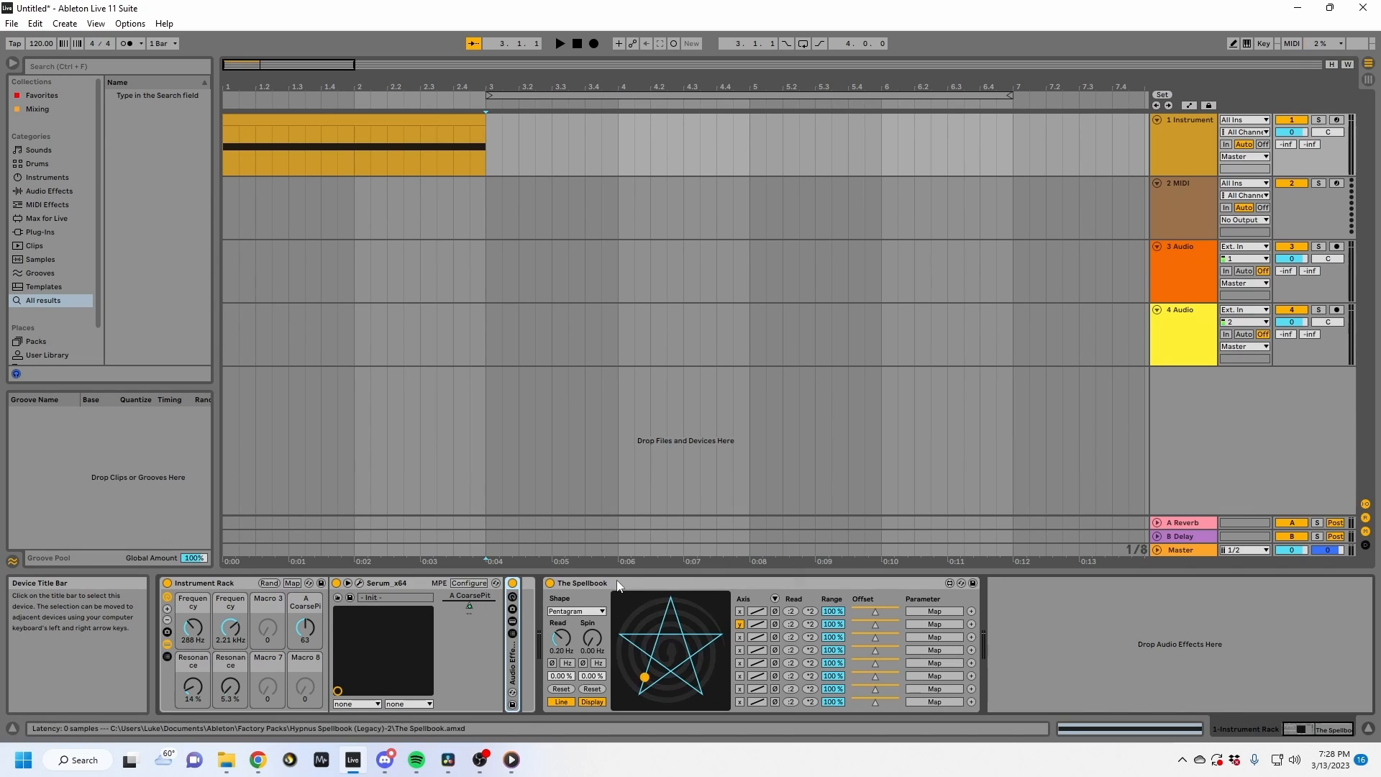
pyautogui.click(687, 655)
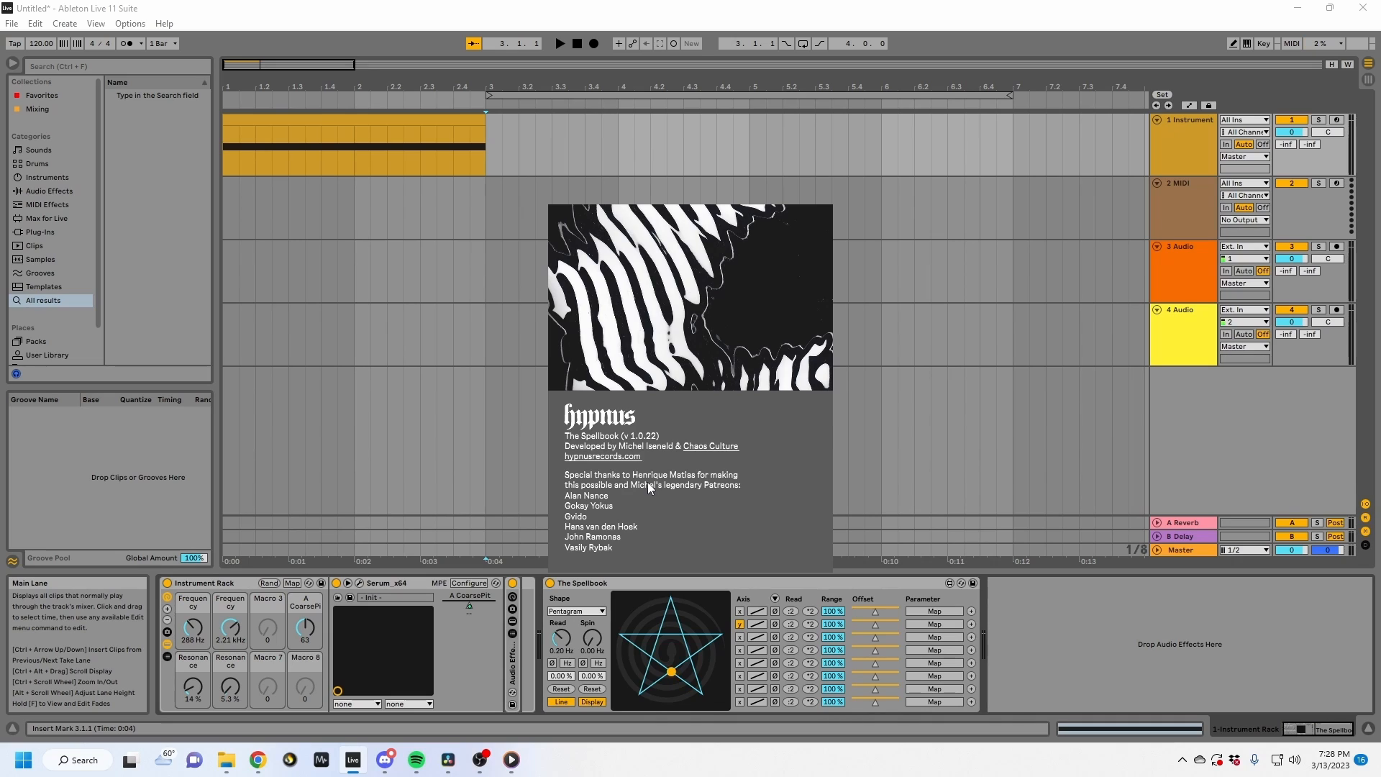
# Open the Chaos Culture link from The Spellbook's about window, then switch back to Ableton Live.
pyautogui.click(600, 582)
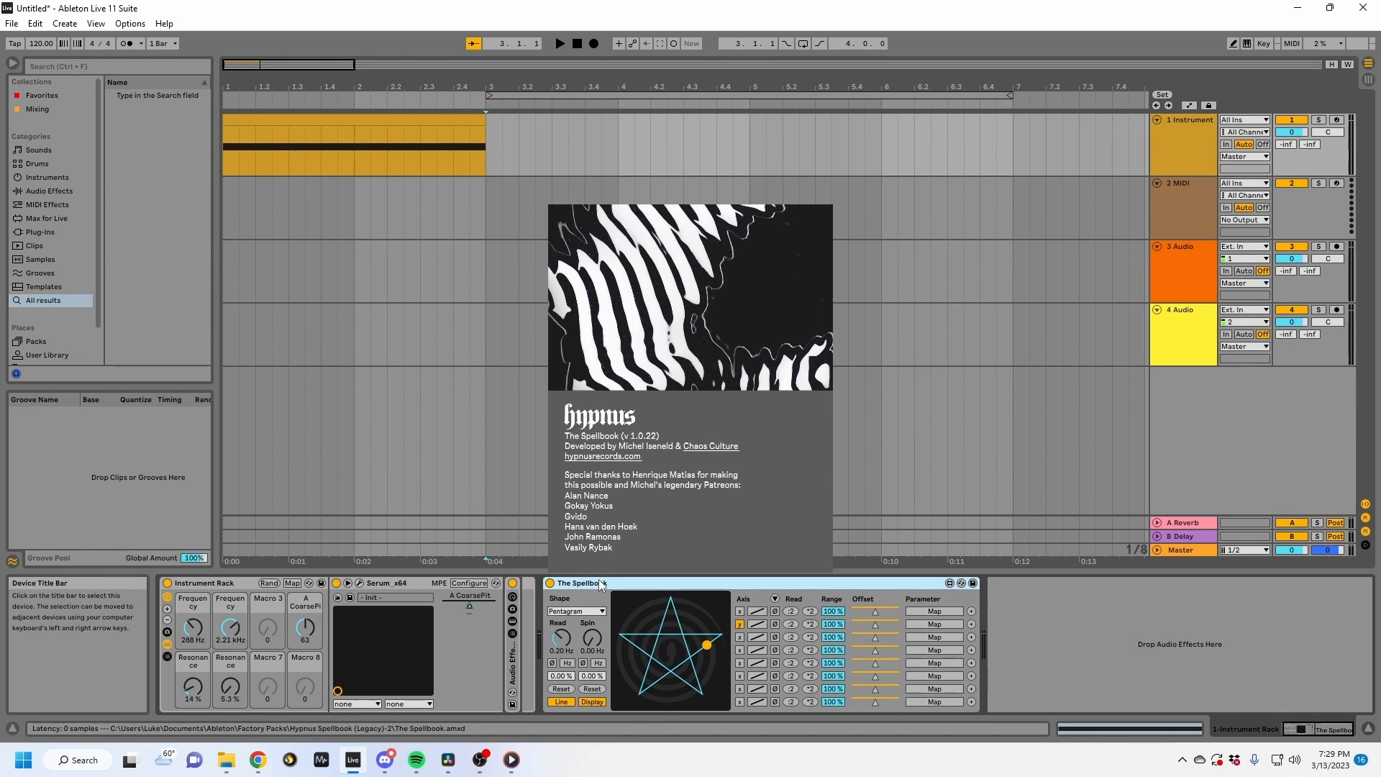
pyautogui.click(696, 448)
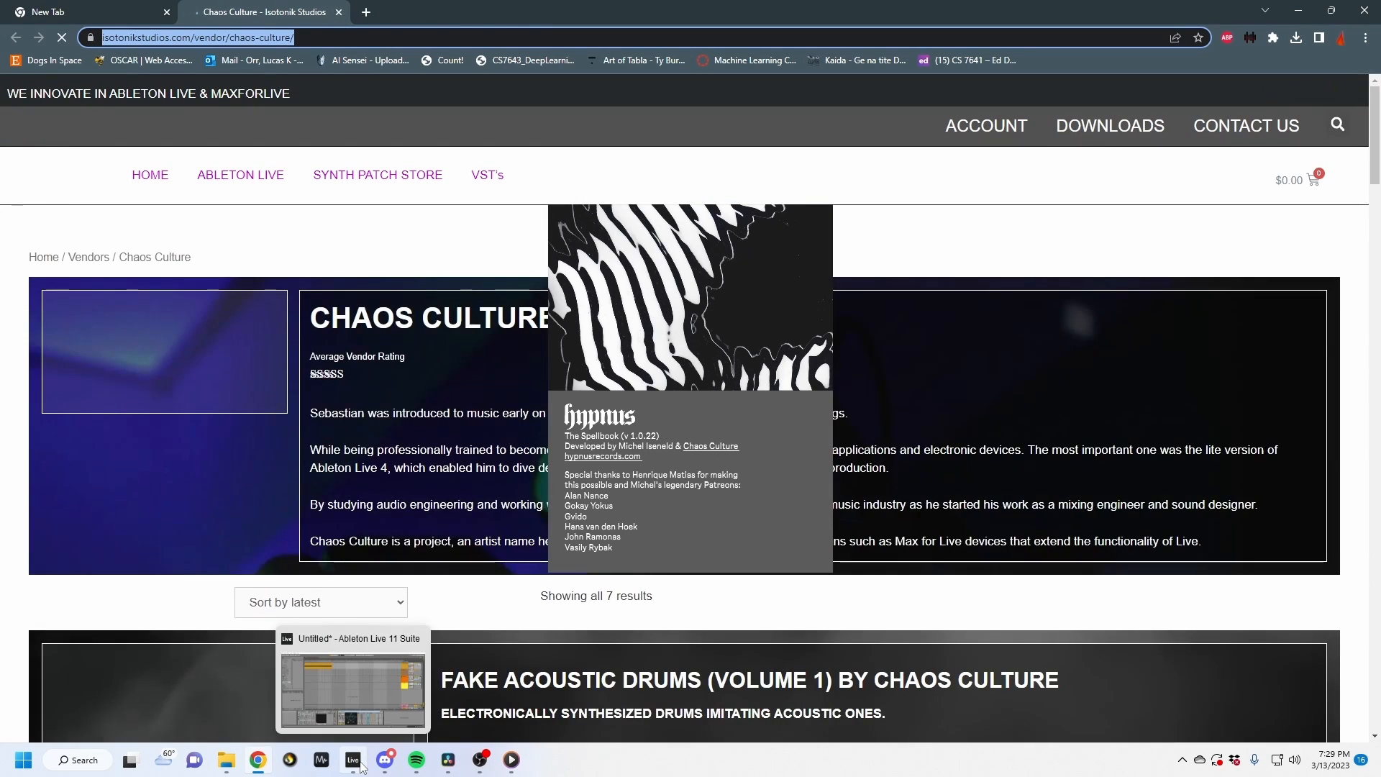
pyautogui.click(357, 764)
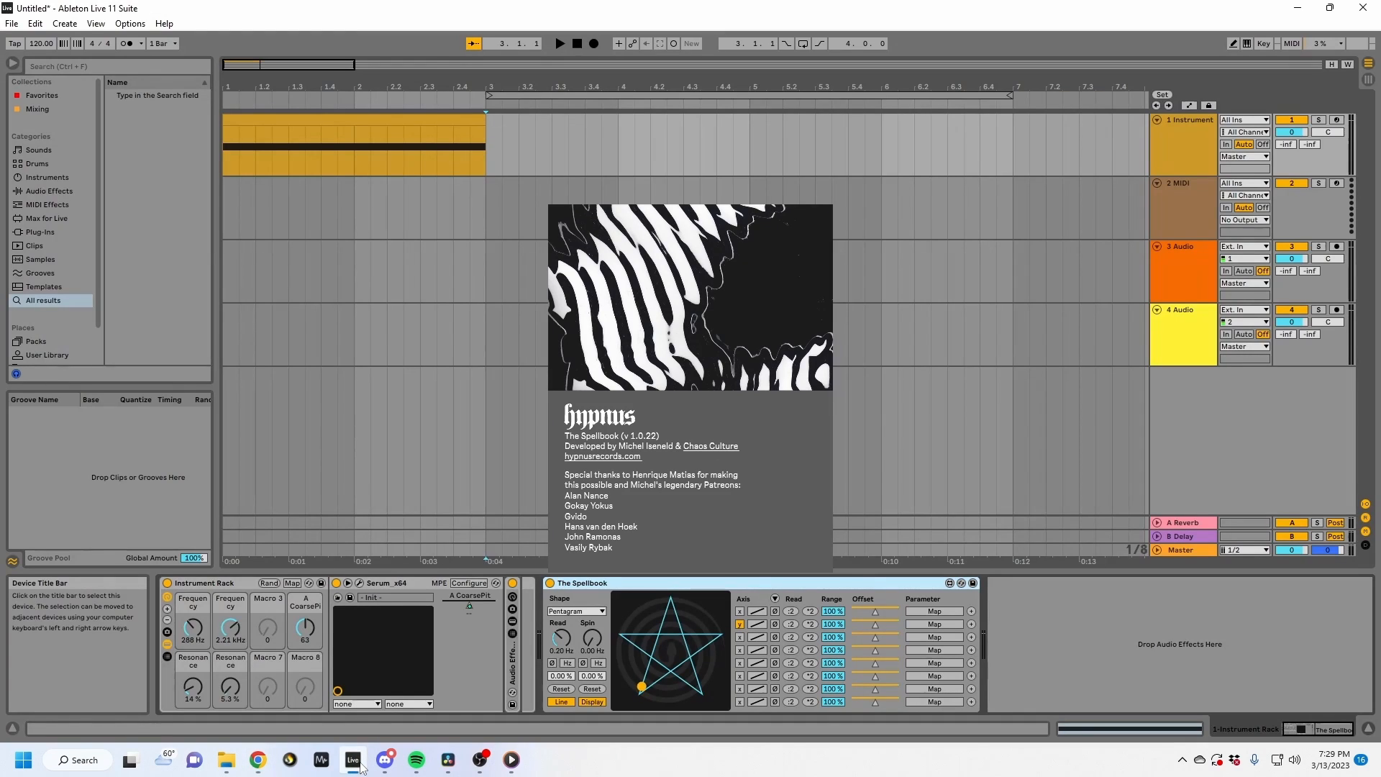
# Dismiss The Spellbook's about window and return to the instrument track's device chain.
pyautogui.click(1057, 650)
pyautogui.click(676, 632)
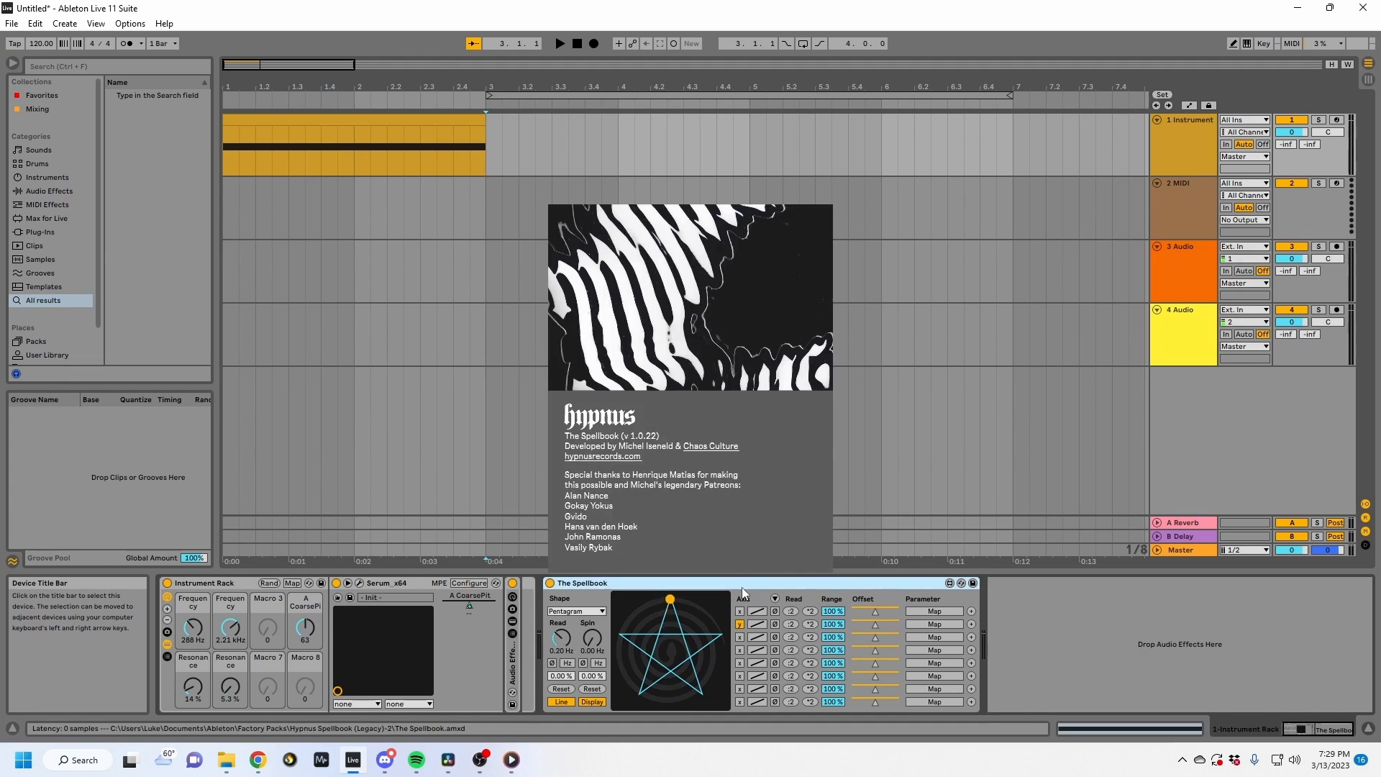
pyautogui.click(636, 608)
pyautogui.click(636, 609)
pyautogui.click(439, 252)
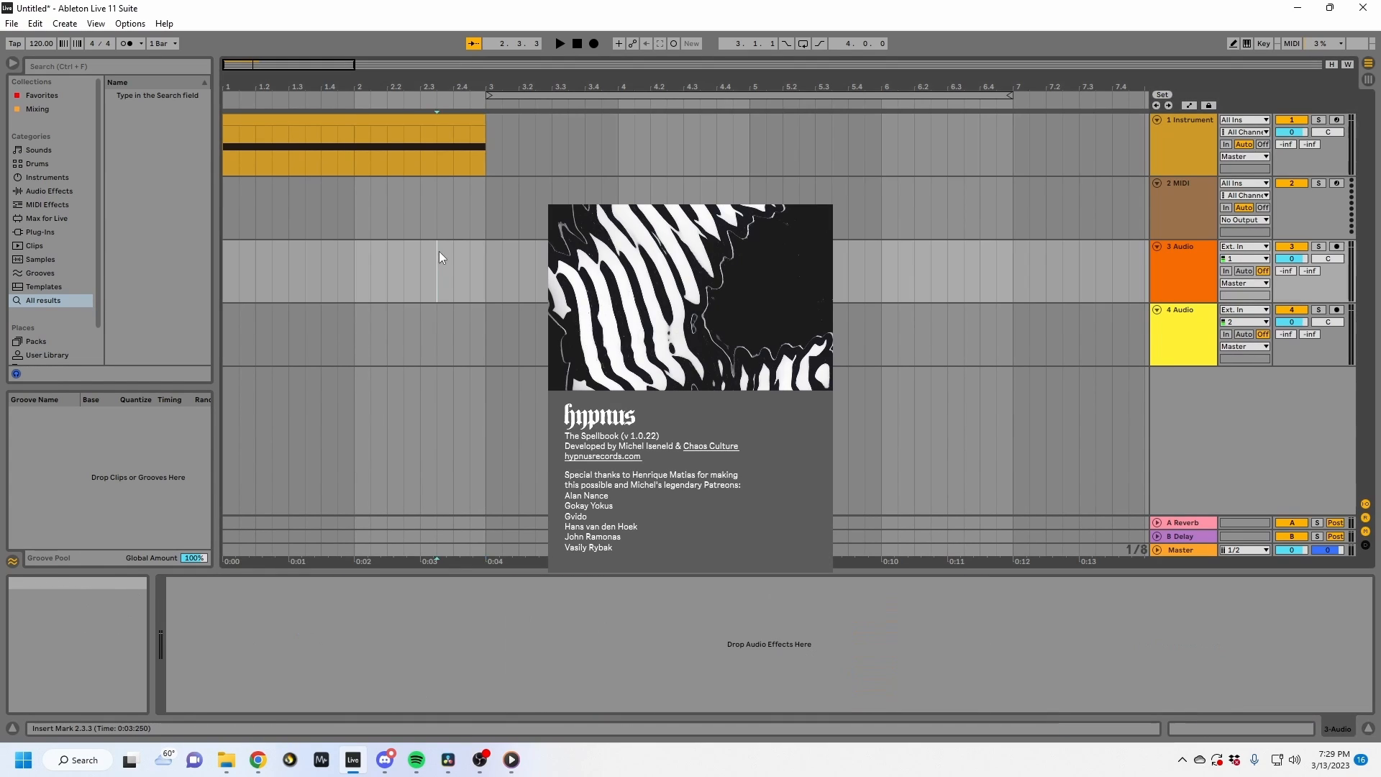
pyautogui.click(453, 209)
pyautogui.click(597, 156)
pyautogui.click(581, 253)
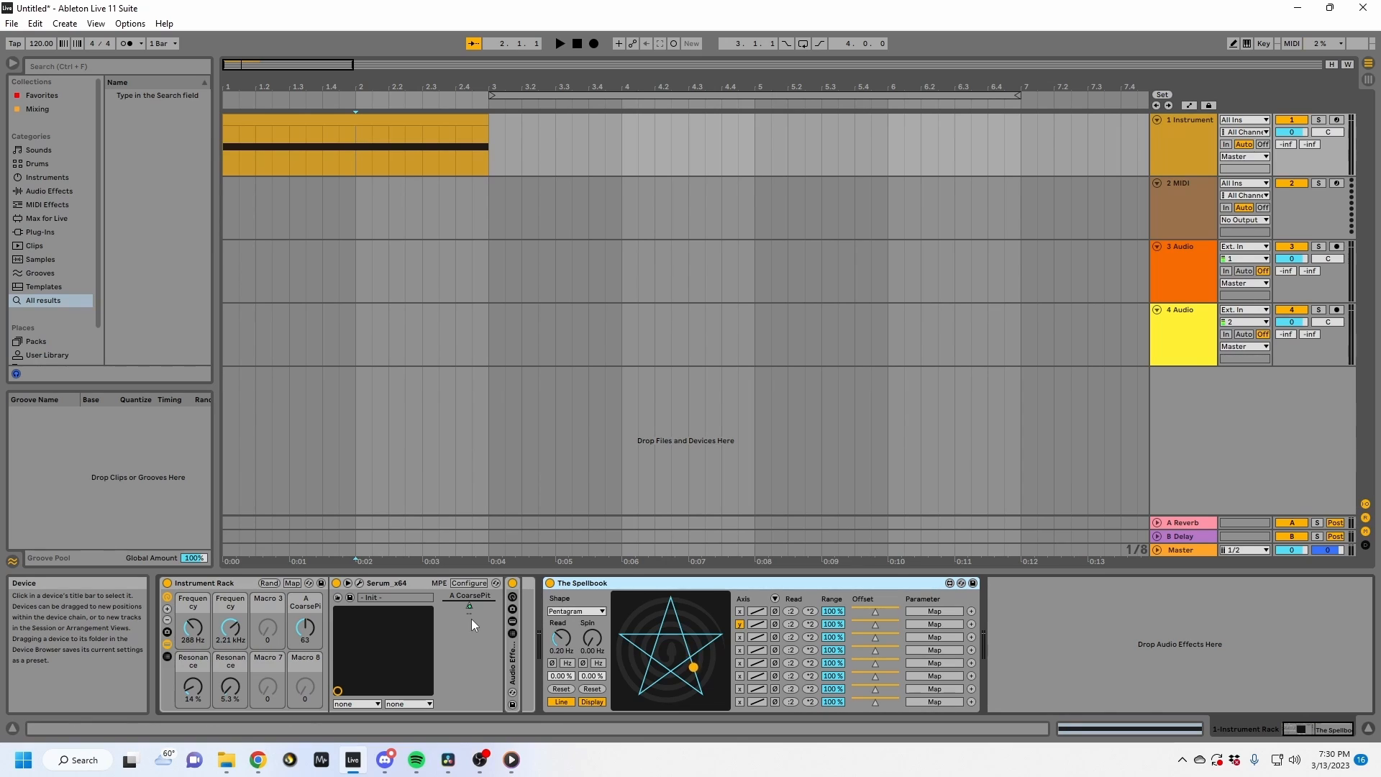
# Map The Spellbook's first modulation slot to the rack's A CoarsePit macro.
pyautogui.click(933, 612)
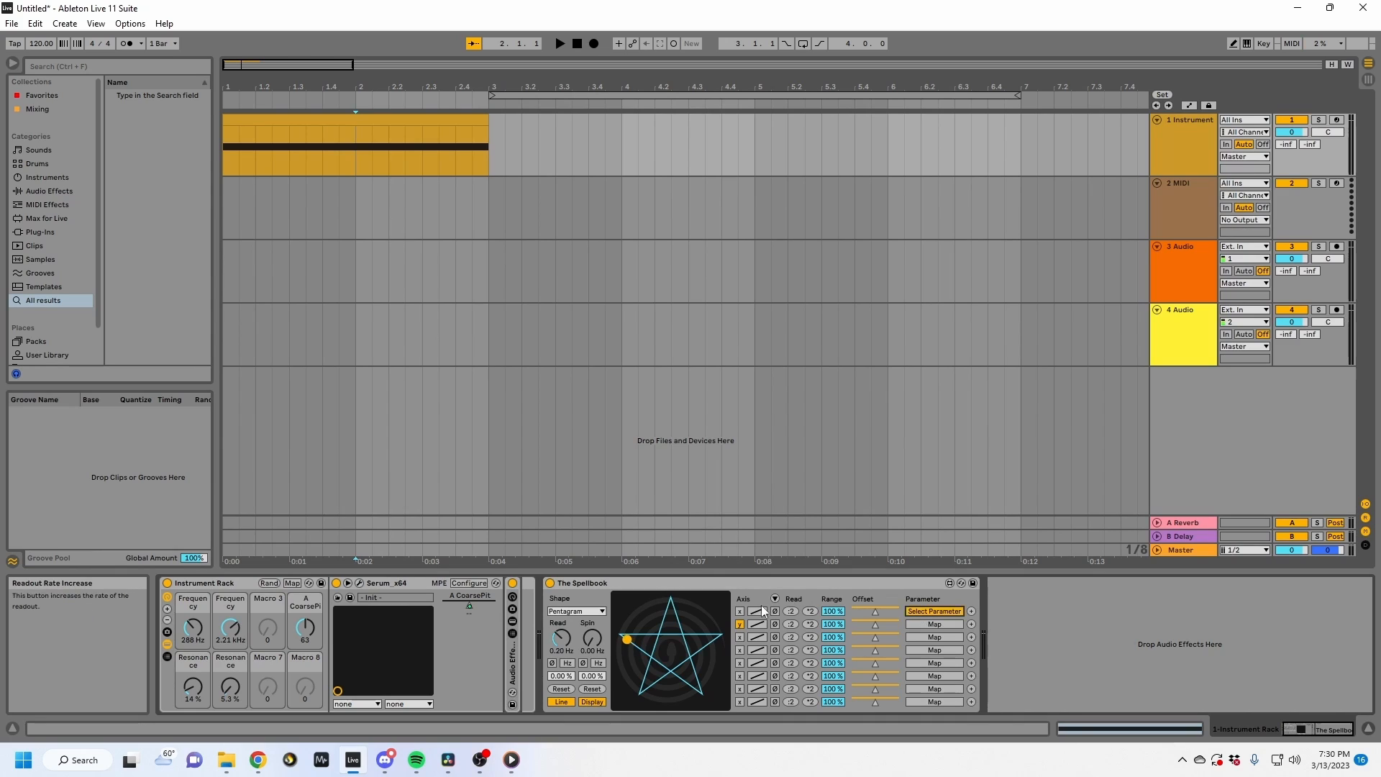
pyautogui.click(302, 639)
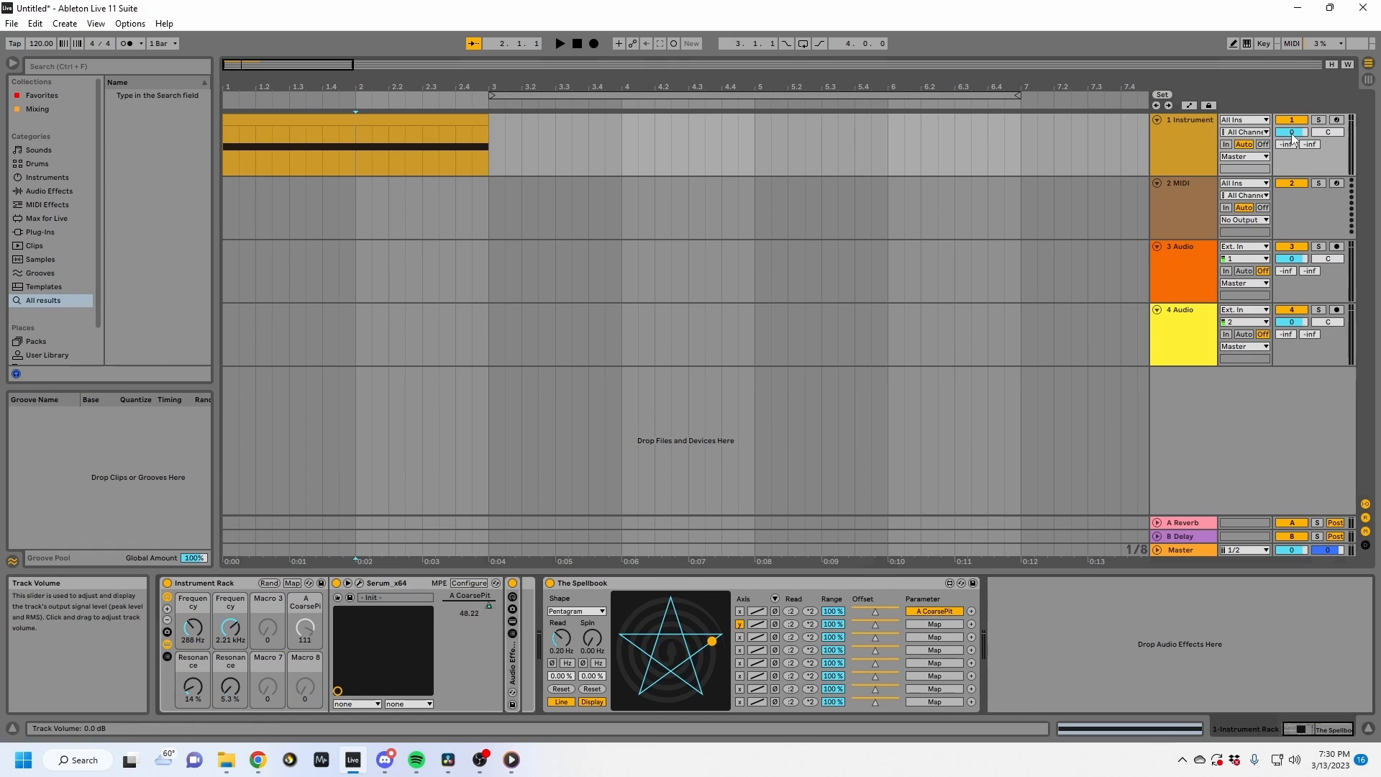
# Set the instrument track's volume to -20 dB and loop the two-bar MIDI clip during playback.
pyautogui.press('space')
pyautogui.click(442, 120)
pyautogui.press('space')
pyautogui.press('space')
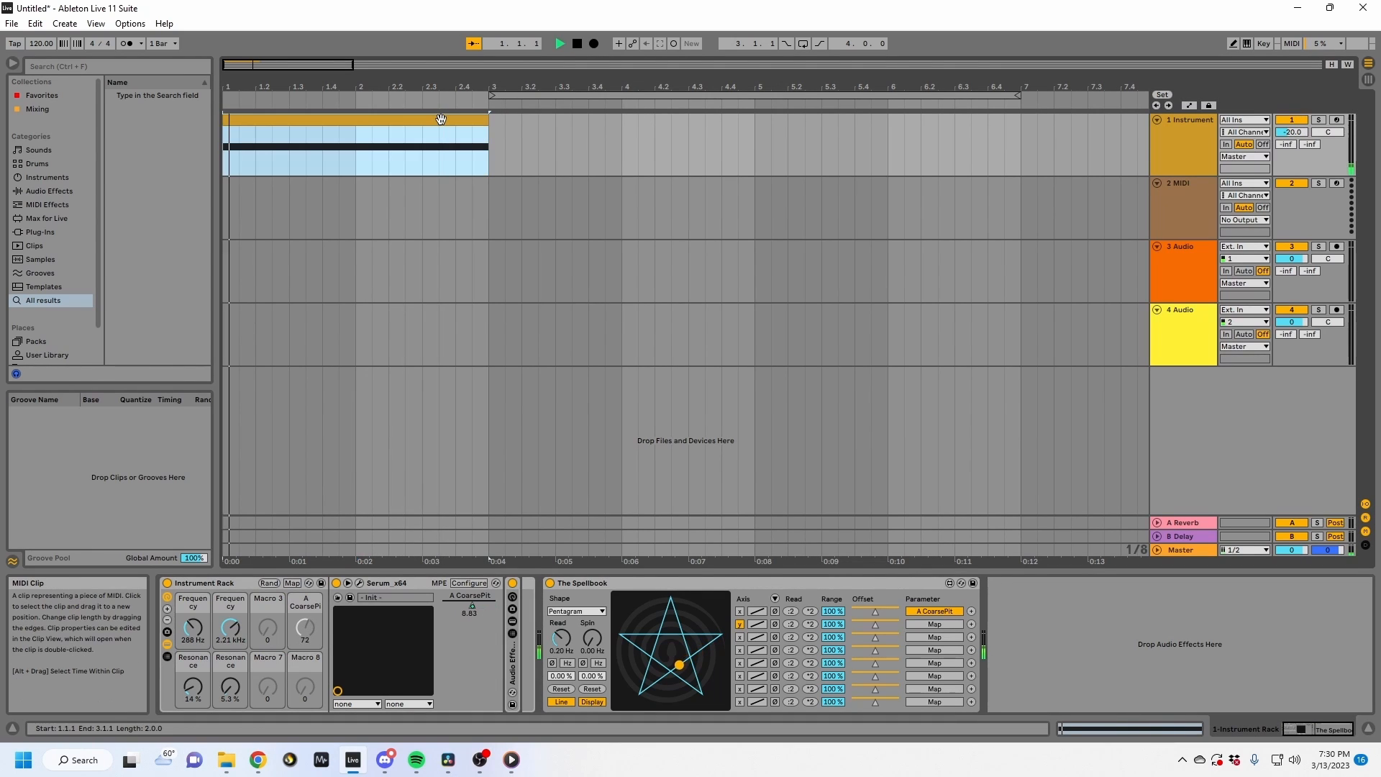
pyautogui.hotkey('ctrl', 'l')
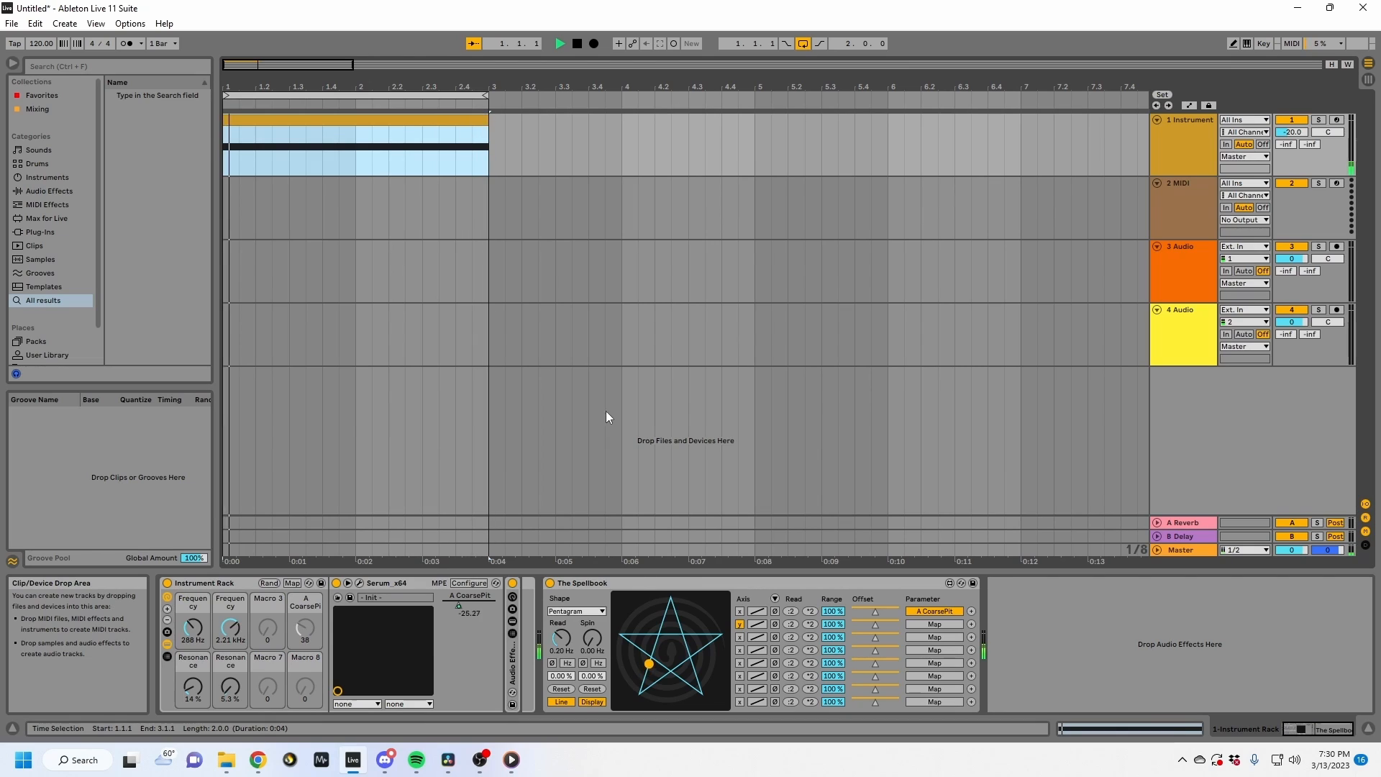
# Map the second modulation slot to the first Frequency macro, adjusting its range to 70.9 % and its offset, and play the result.
pyautogui.click(927, 624)
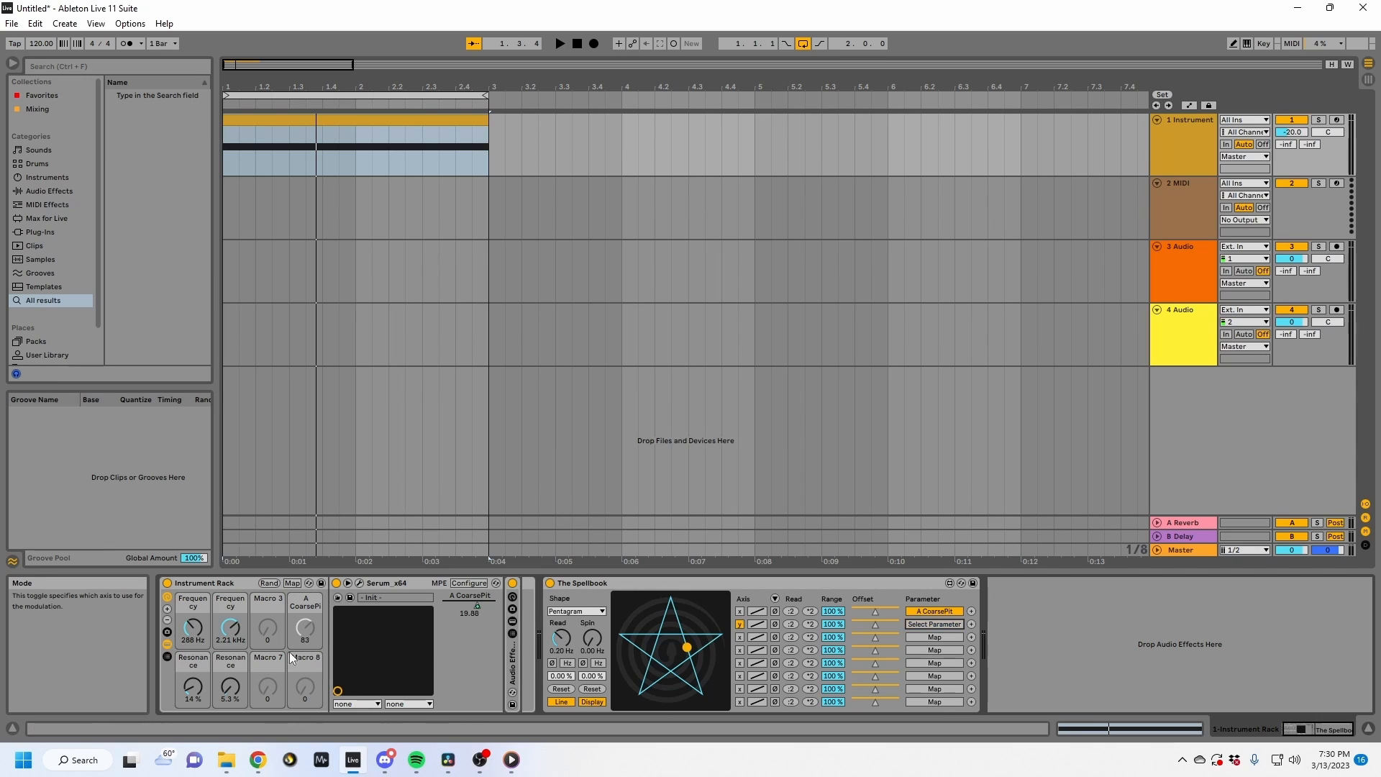
pyautogui.click(193, 627)
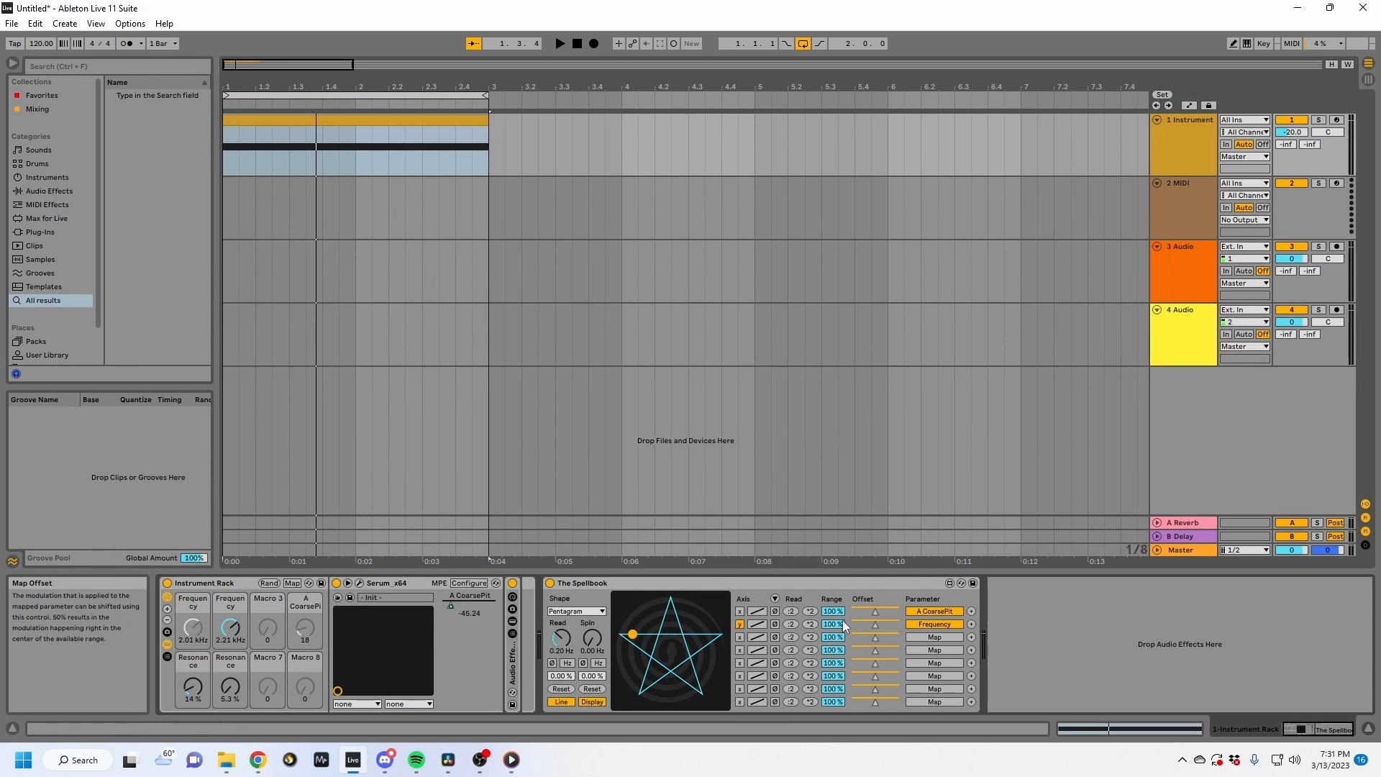
pyautogui.moveTo(833, 624); pyautogui.dragTo(833, 630)
pyautogui.moveTo(882, 625); pyautogui.dragTo(867, 625)
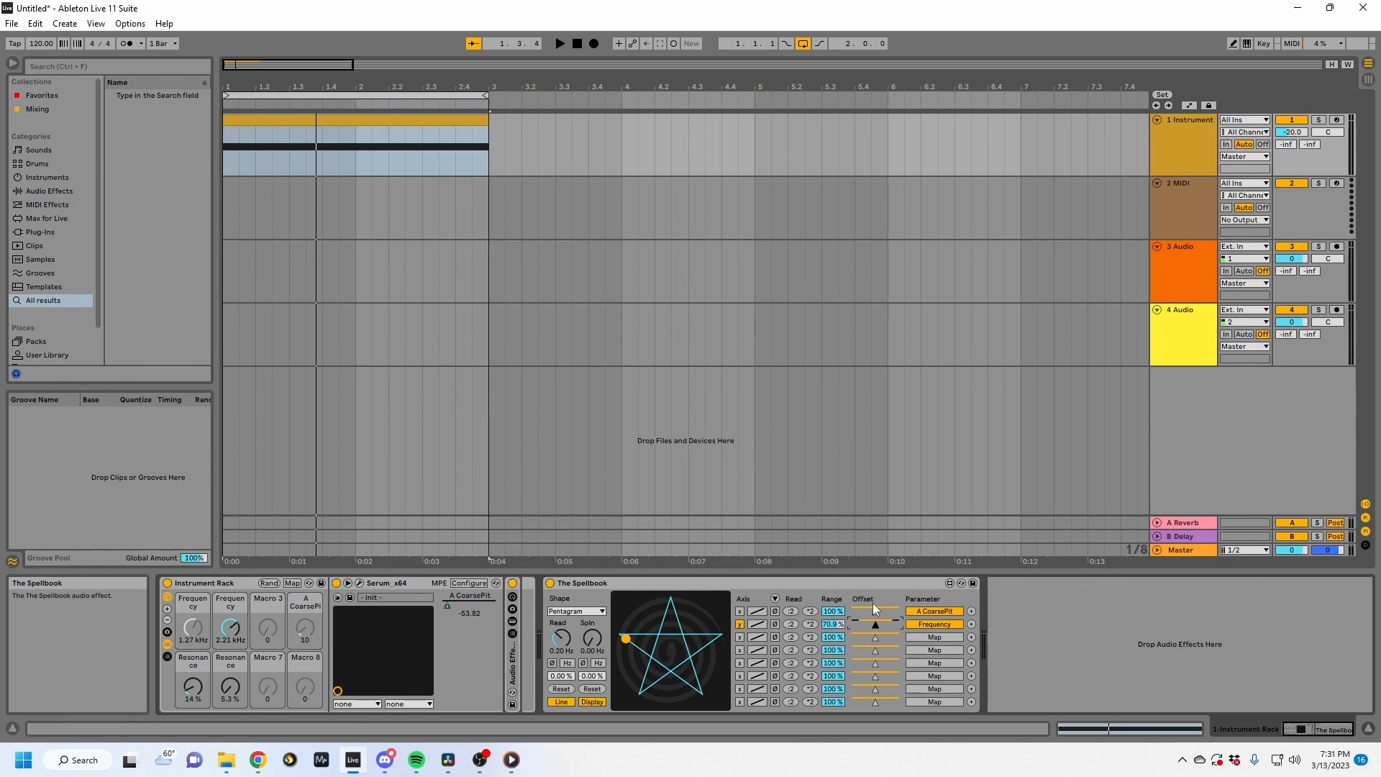
pyautogui.press('space')
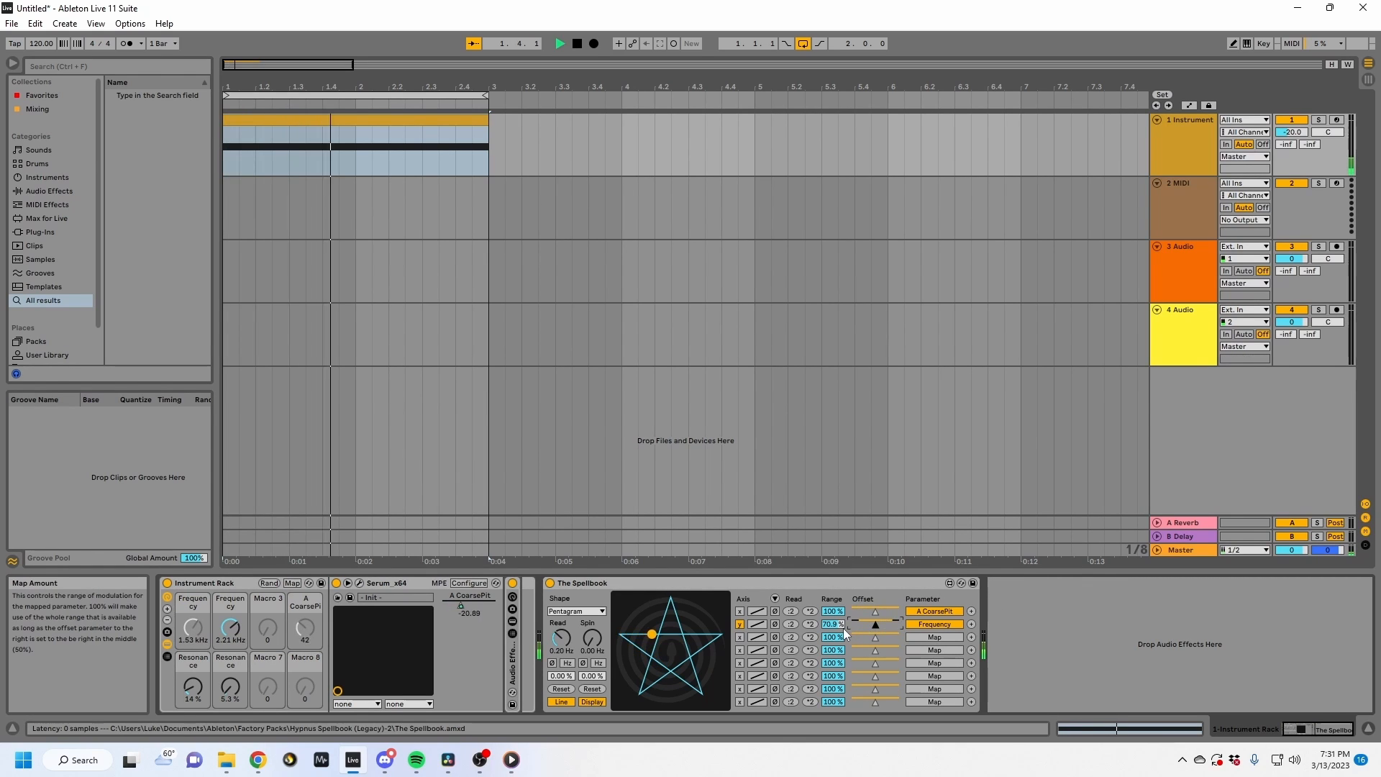
# Map the third modulation slot to the second Frequency macro, inverted, with read rates of *4 on slot two and *8 on slot three.
pyautogui.click(942, 636)
pyautogui.click(231, 631)
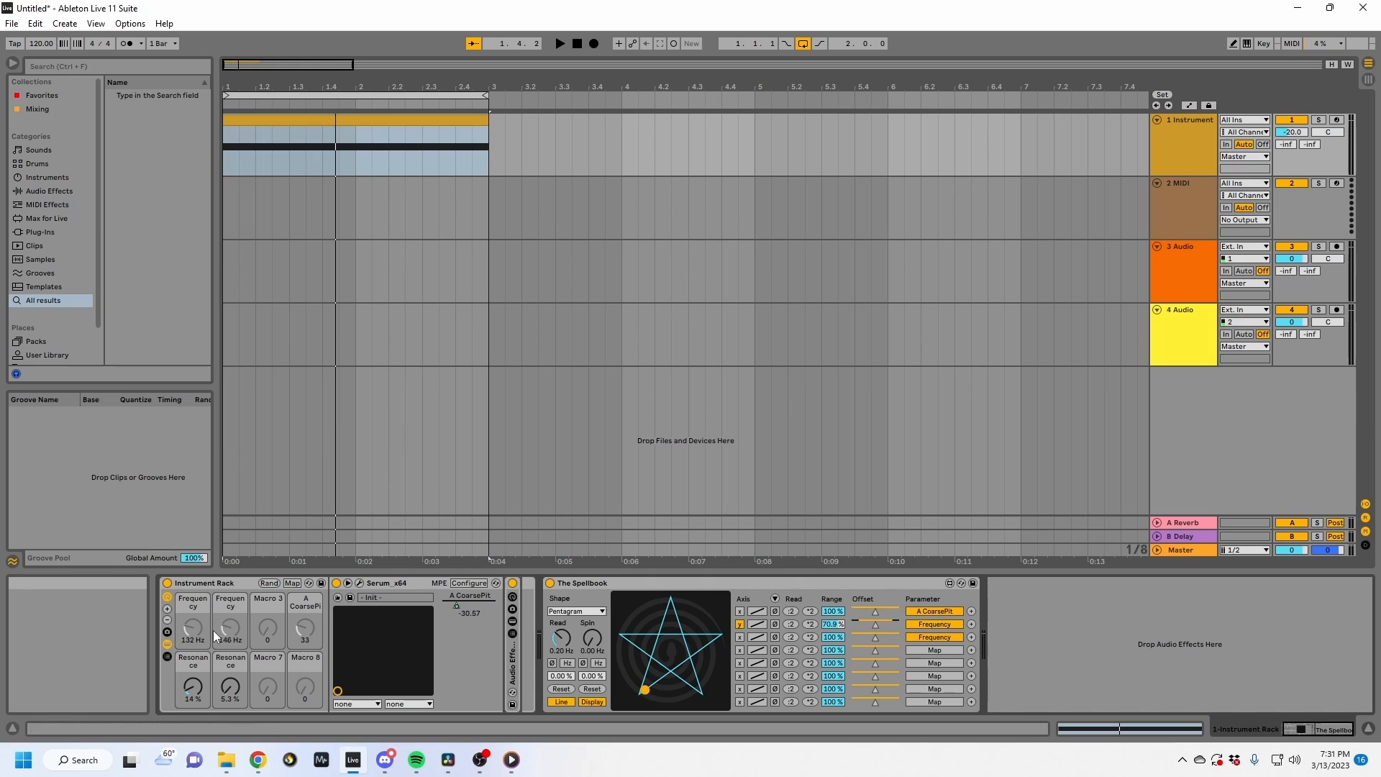
pyautogui.click(811, 638)
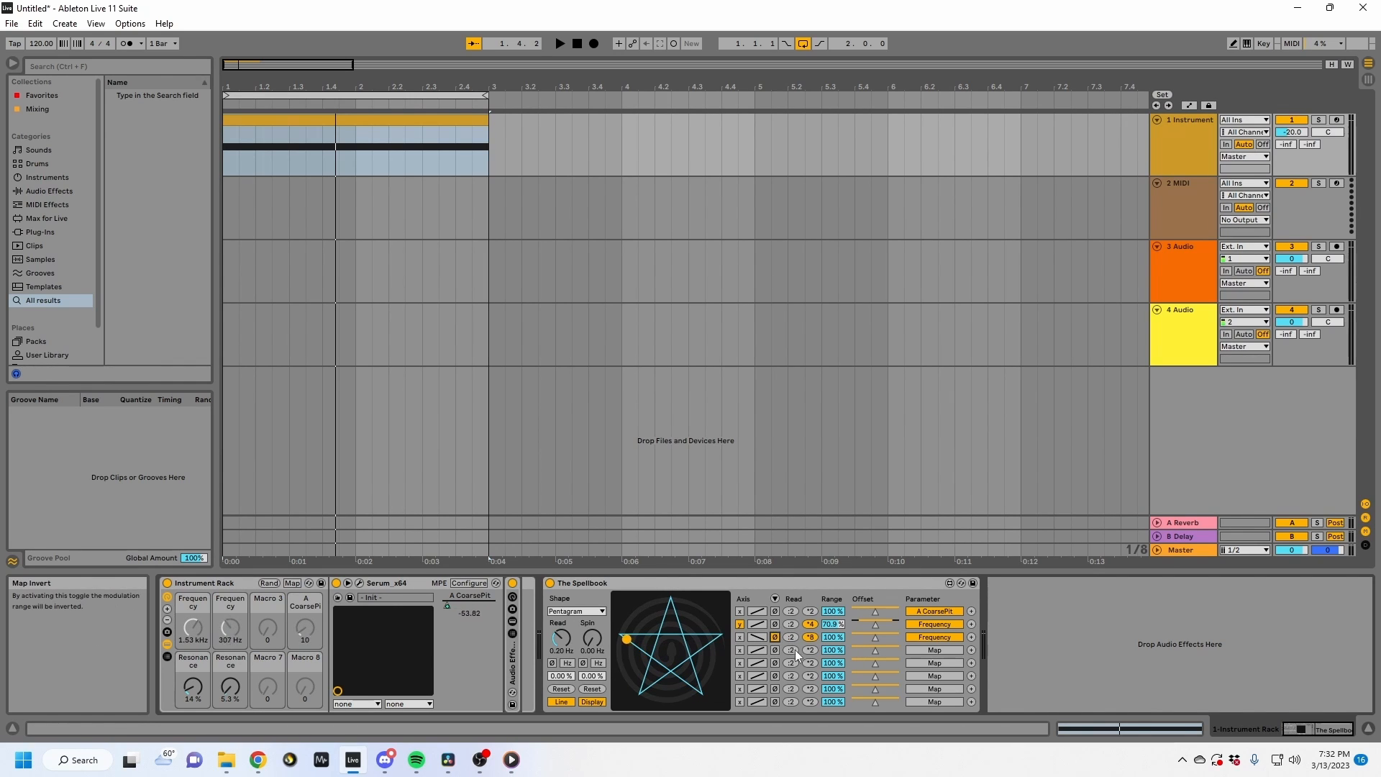
# Map slots four and five to the two Resonance macros, with ranges of 54.3 % and 57.5 % and lowered offsets.
pyautogui.click(200, 679)
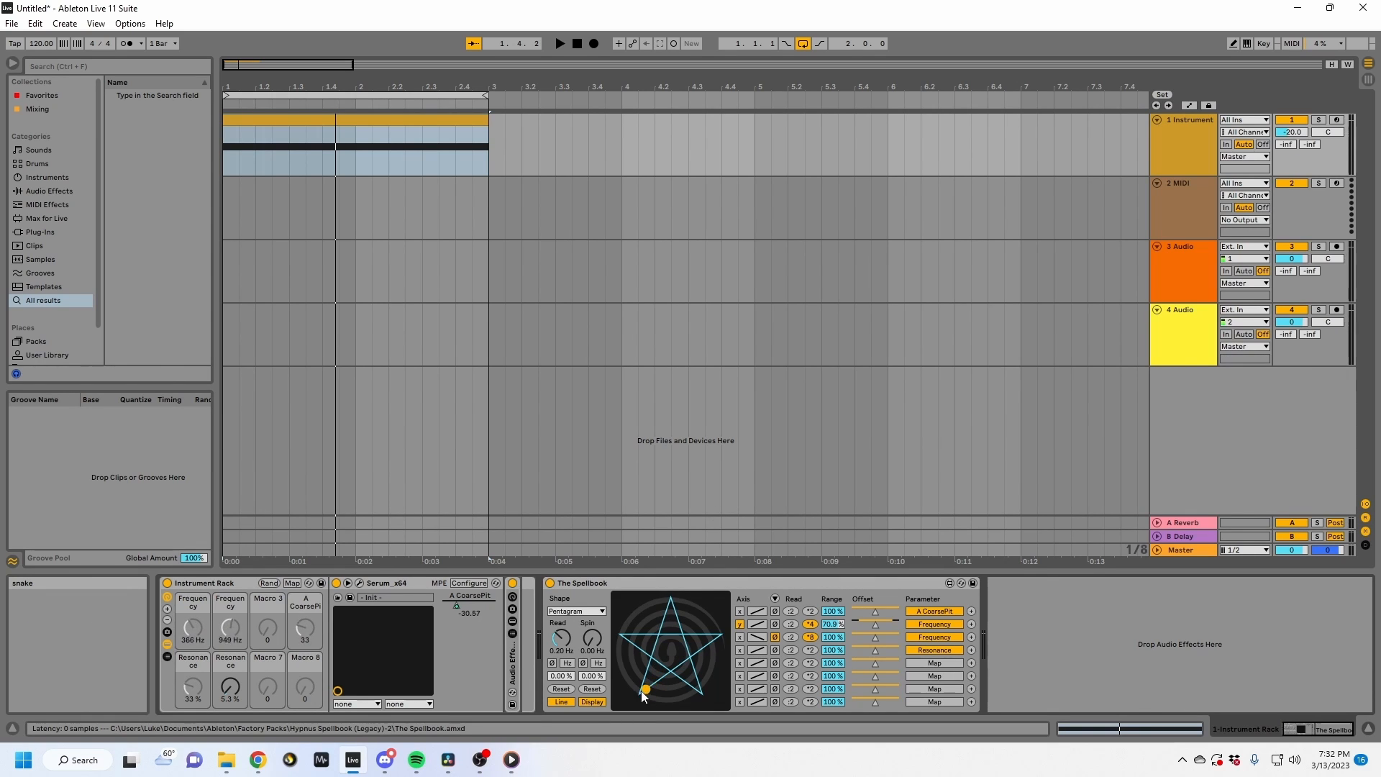
pyautogui.click(930, 662)
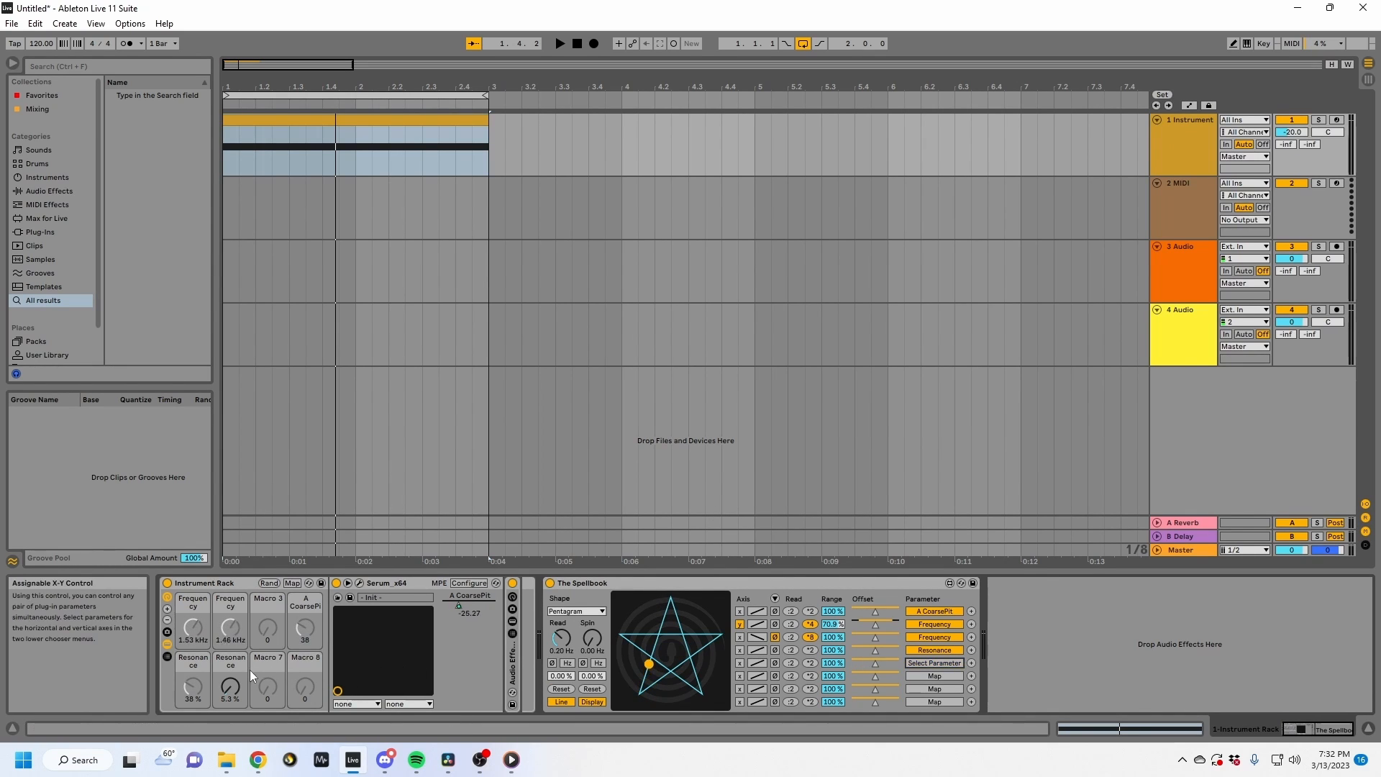
pyautogui.click(223, 698)
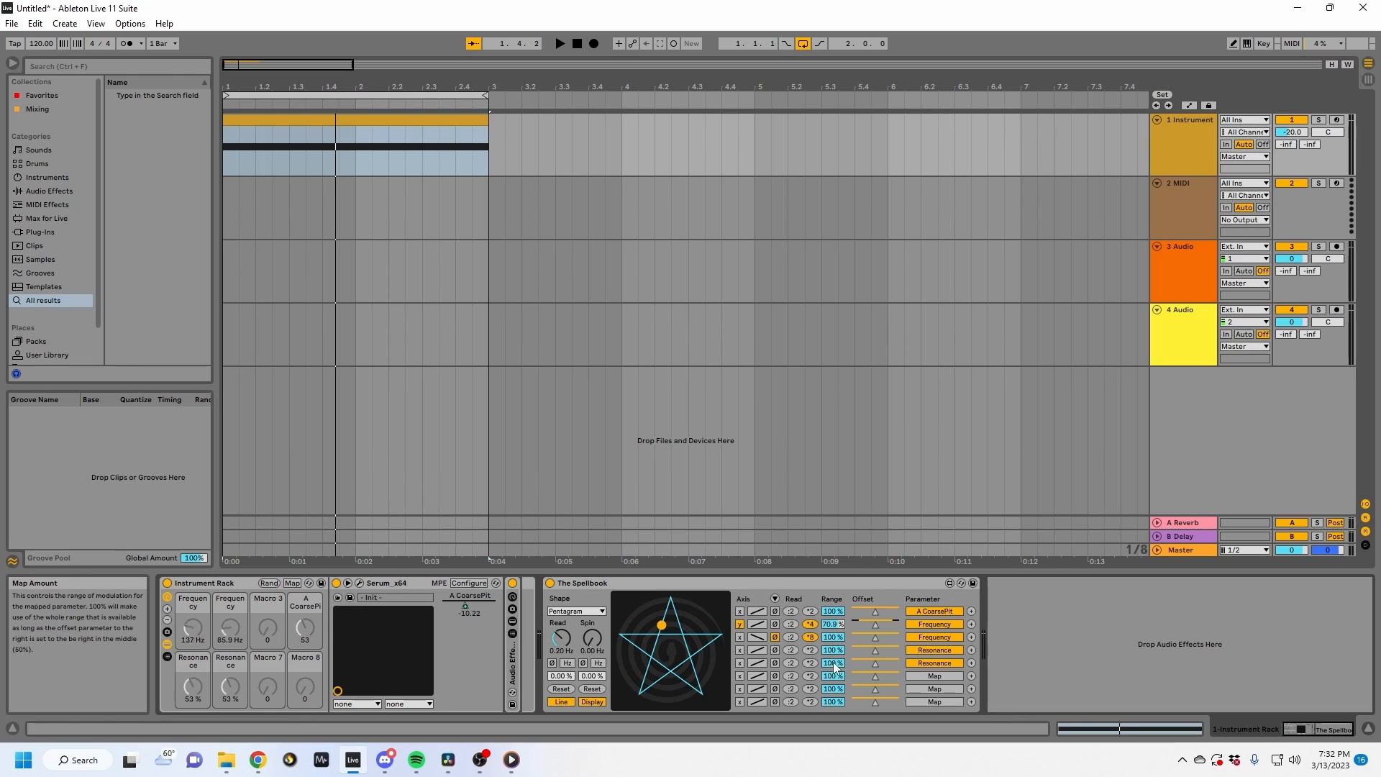
pyautogui.moveTo(833, 663); pyautogui.dragTo(835, 667)
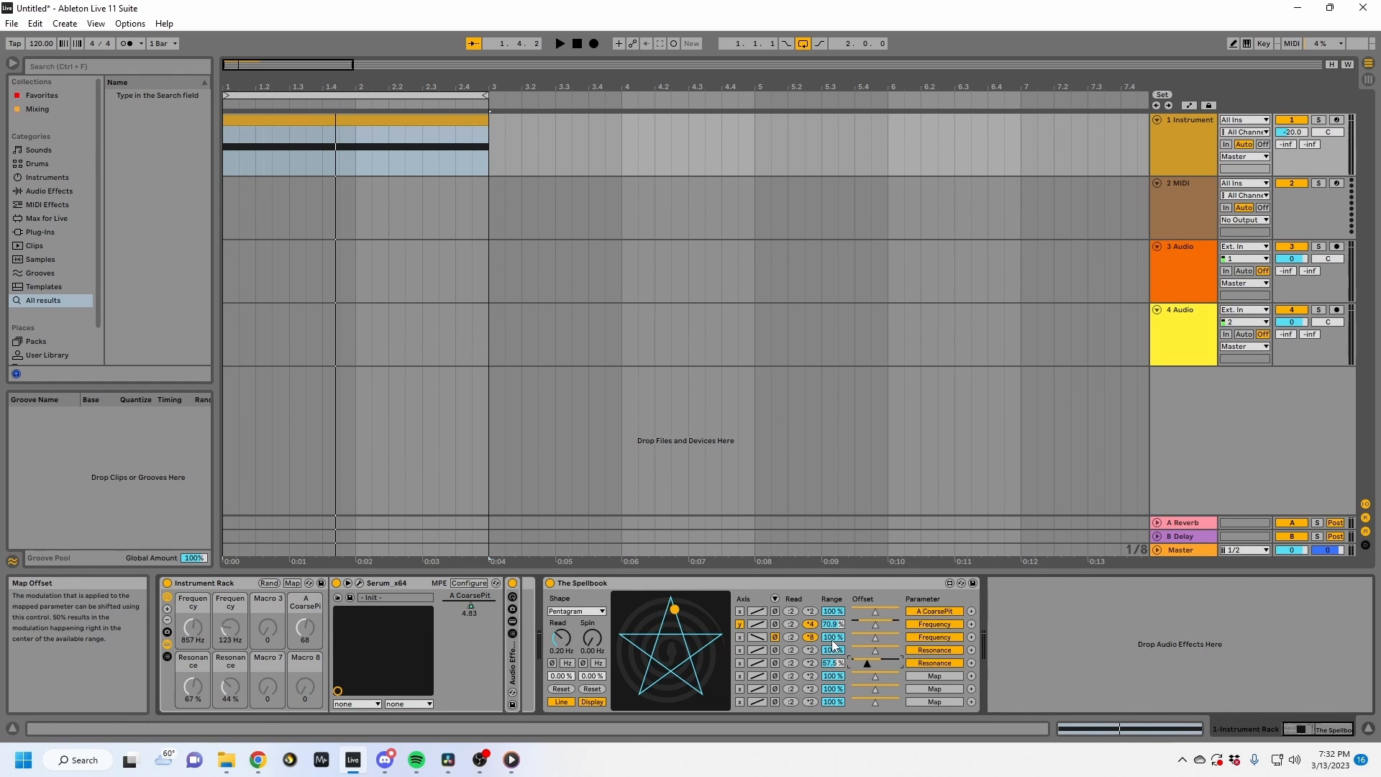
pyautogui.click(832, 649)
pyautogui.click(865, 653)
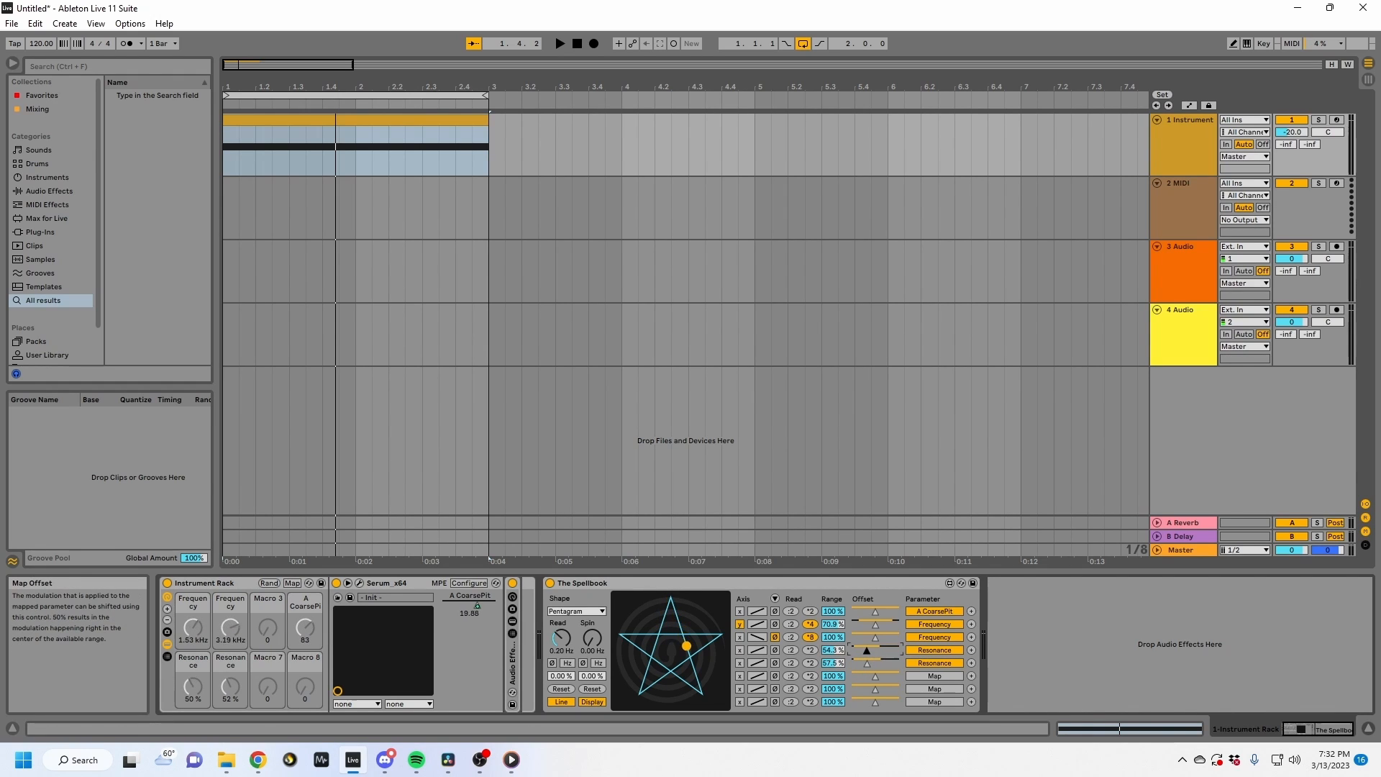
# During playback, set the read rates of slots one and four to *4 and toggle the polarity of slots two, four and five.
pyautogui.press('space')
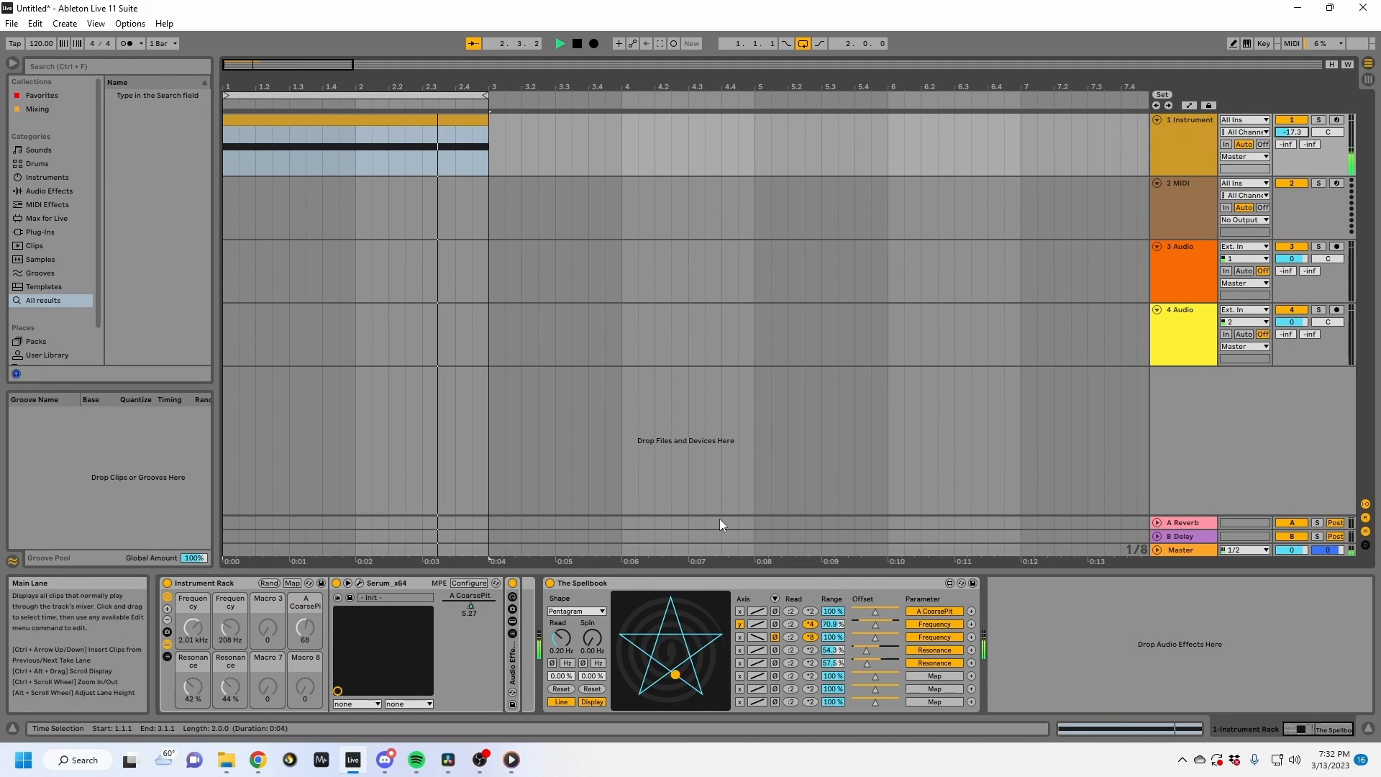
pyautogui.click(810, 611)
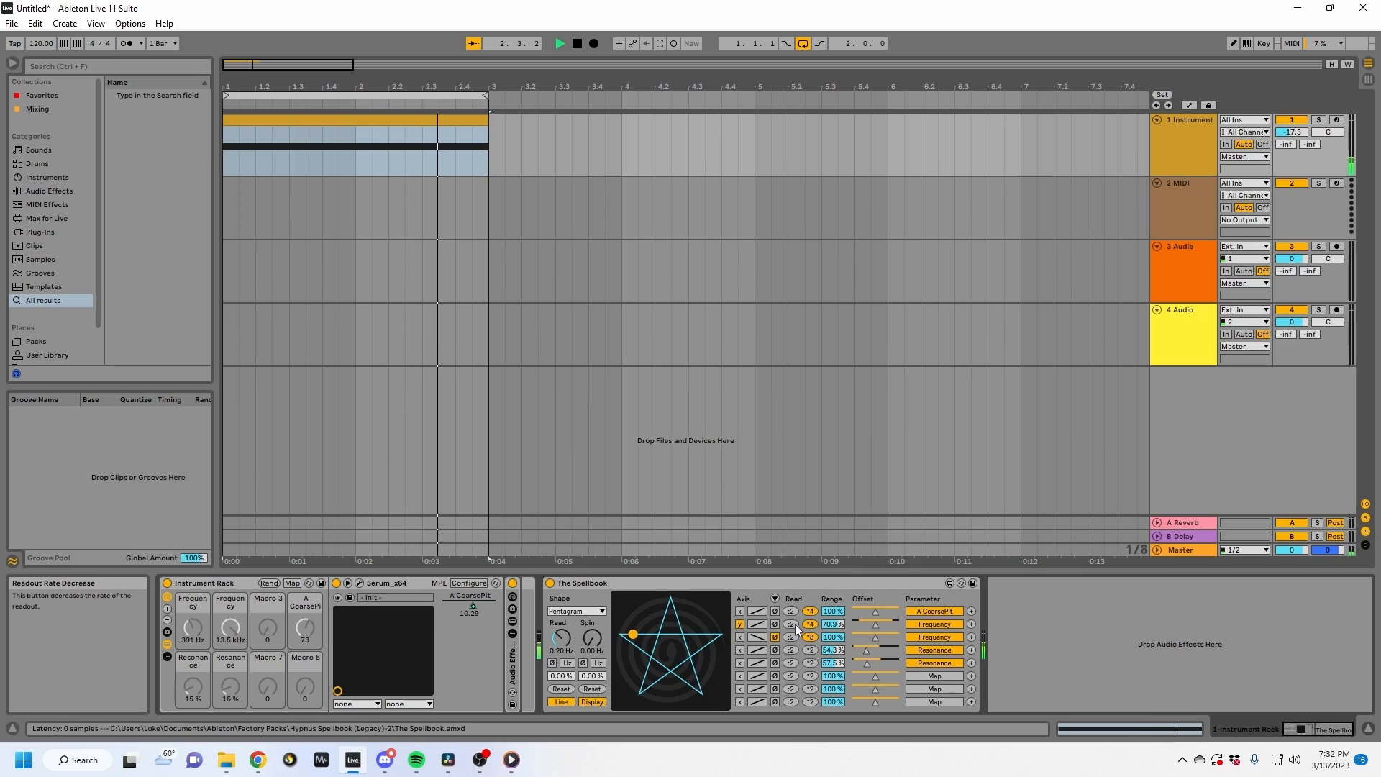
pyautogui.click(758, 625)
pyautogui.click(758, 650)
pyautogui.click(759, 663)
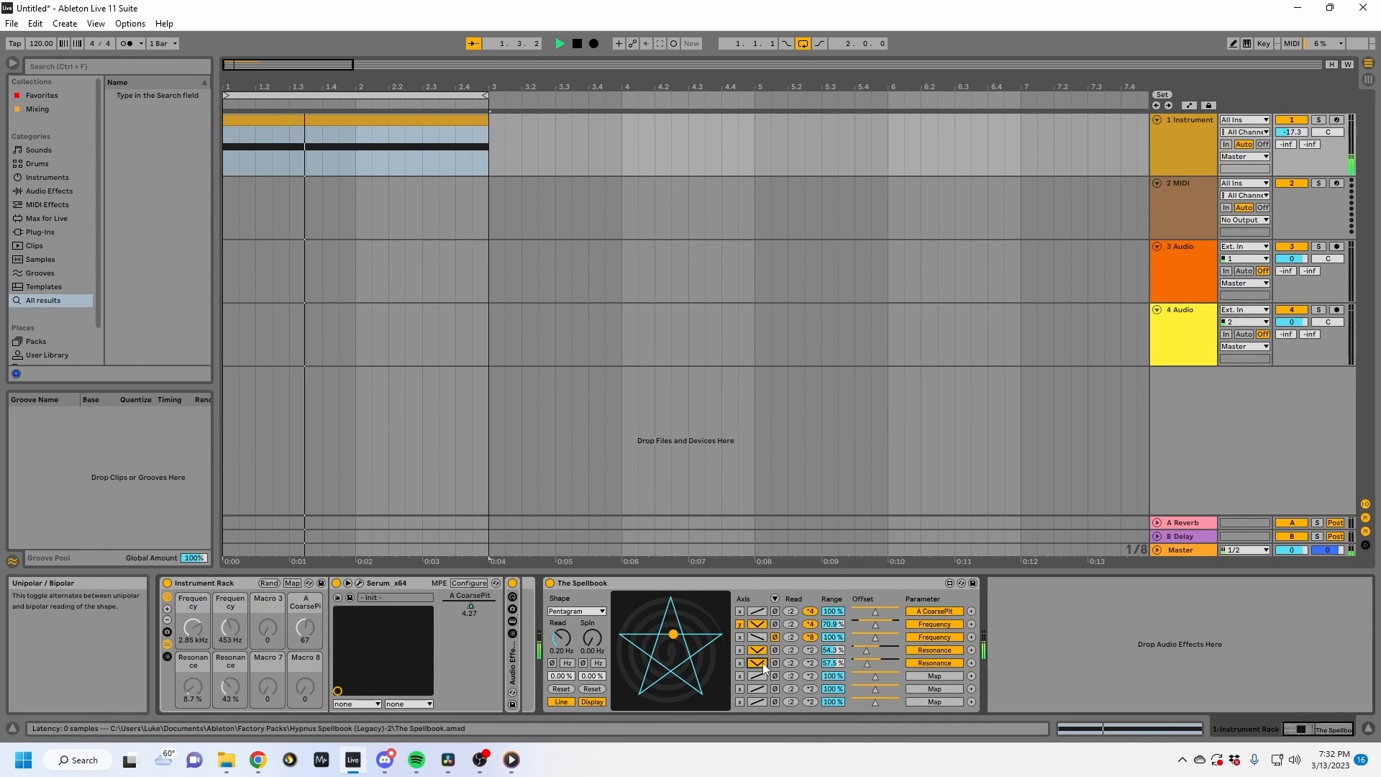
pyautogui.doubleClick(812, 650)
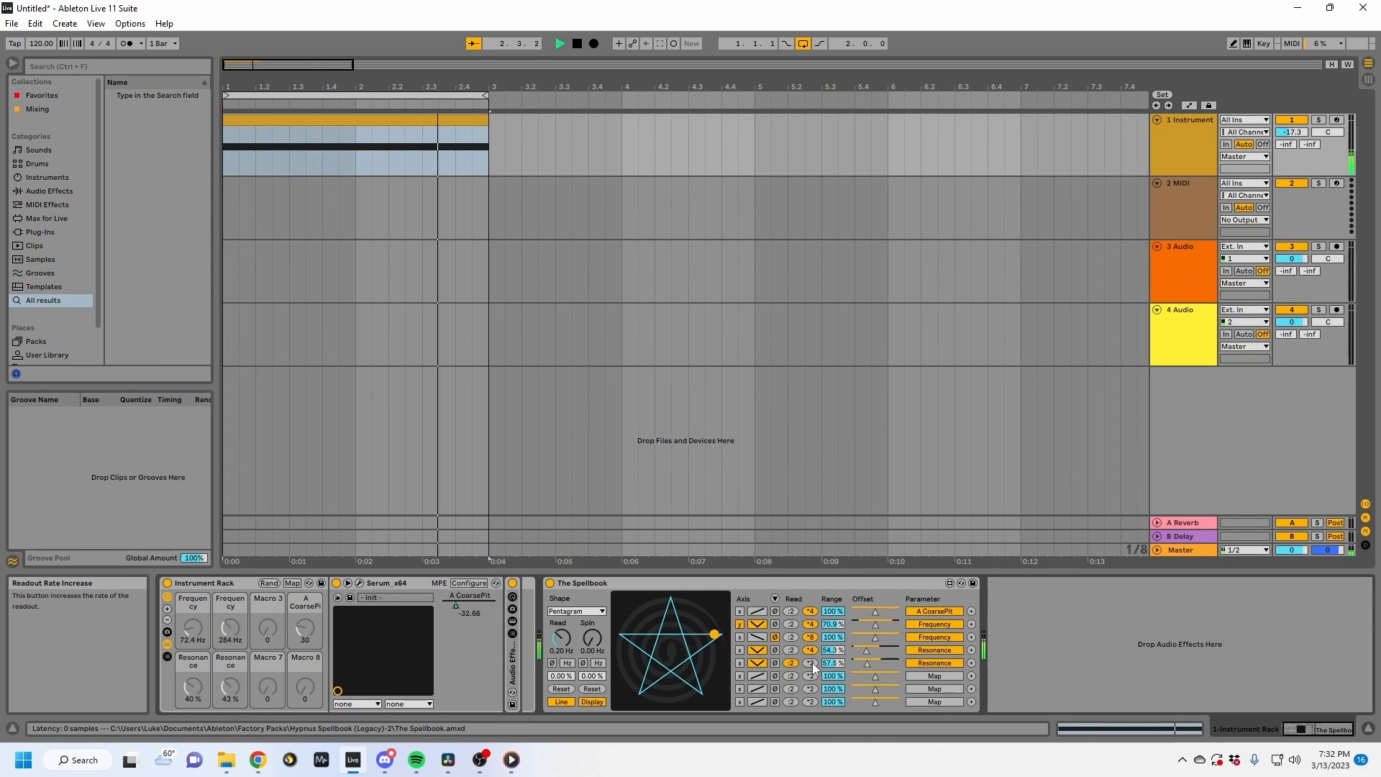
pyautogui.click(791, 664)
# Raise the instrument track's volume to -10.2 dB and arm the 3 Audio track with Resampling as its input.
pyautogui.moveTo(1292, 132); pyautogui.dragTo(1292, 116)
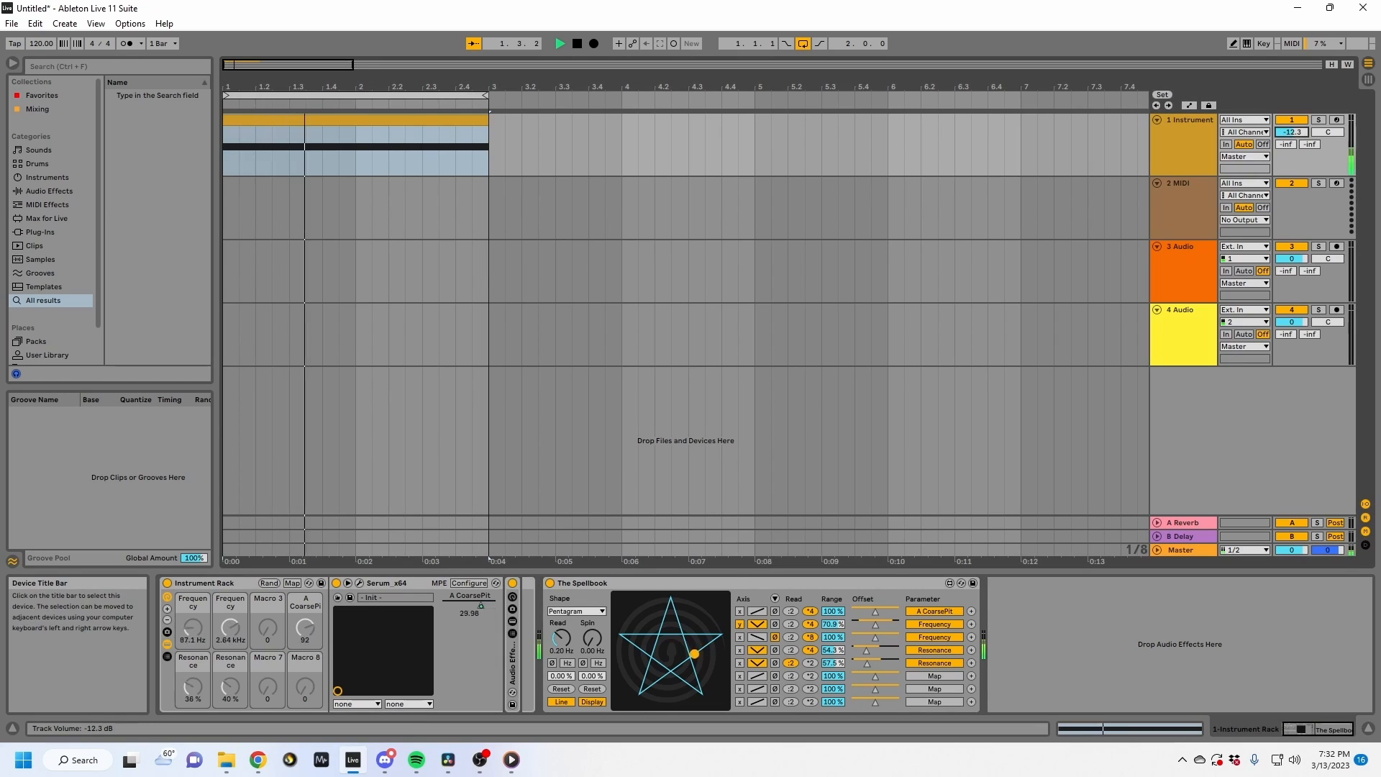
pyautogui.click(477, 164)
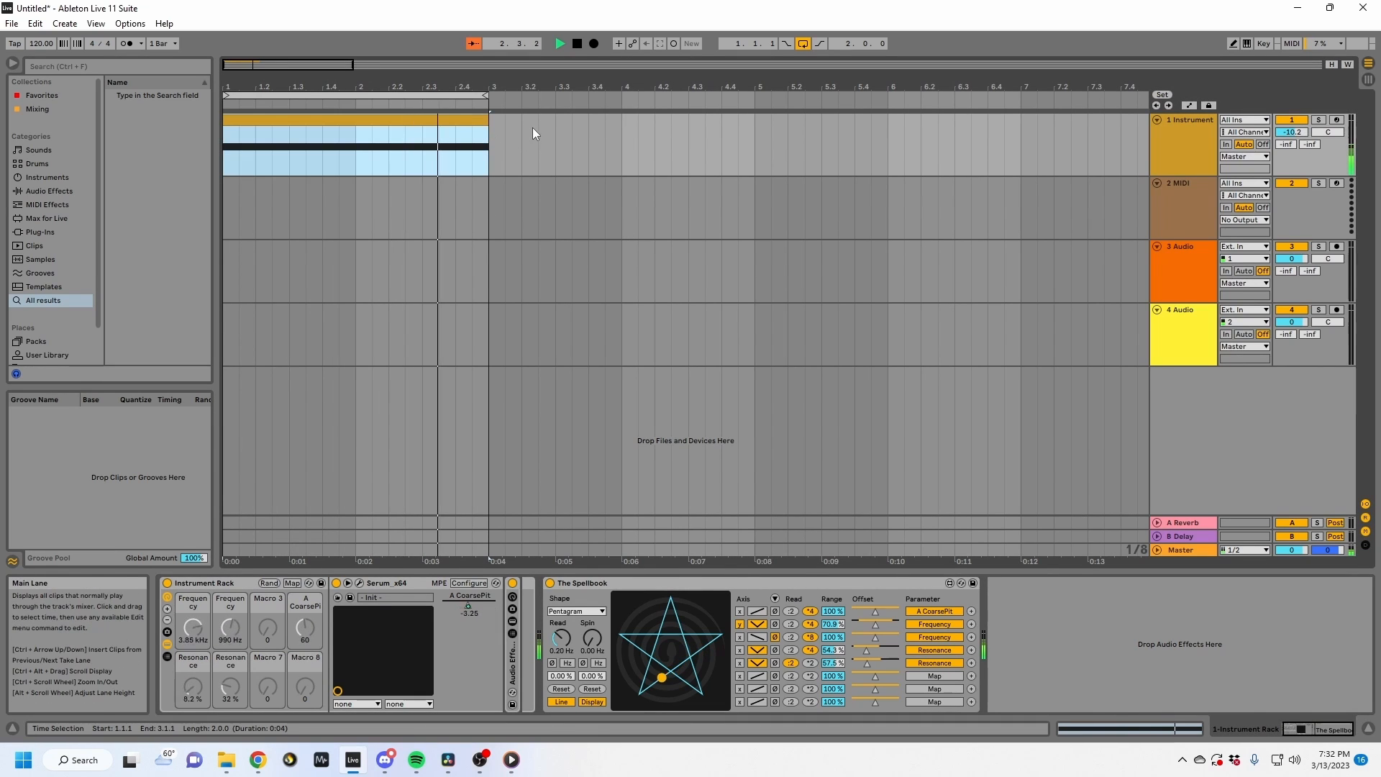
pyautogui.click(1245, 246)
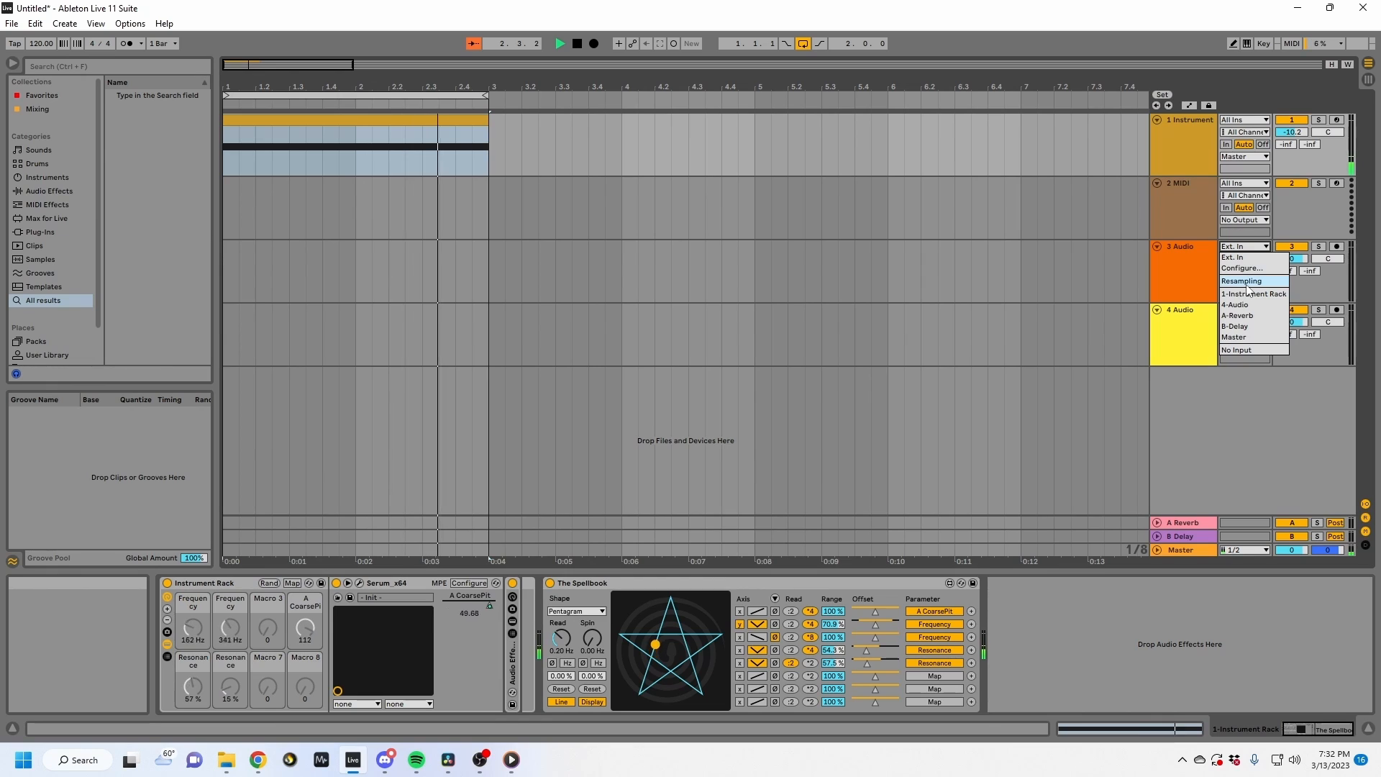
pyautogui.click(1246, 282)
pyautogui.click(1337, 246)
pyautogui.press('space')
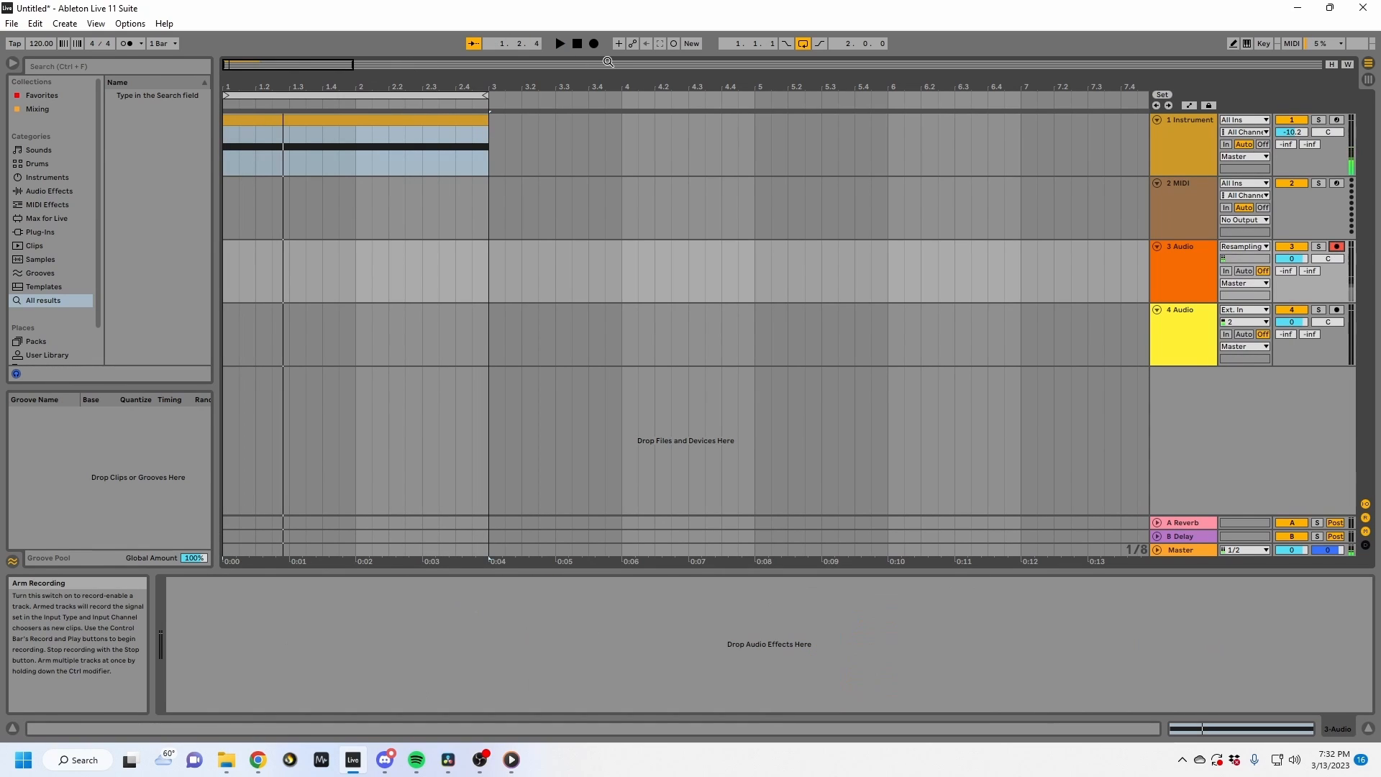
# Record the modulated synth onto the 3 Audio track while raising the instrument track's volume to -4.2 dB.
pyautogui.click(594, 44)
pyautogui.moveTo(1291, 132); pyautogui.dragTo(1292, 114)
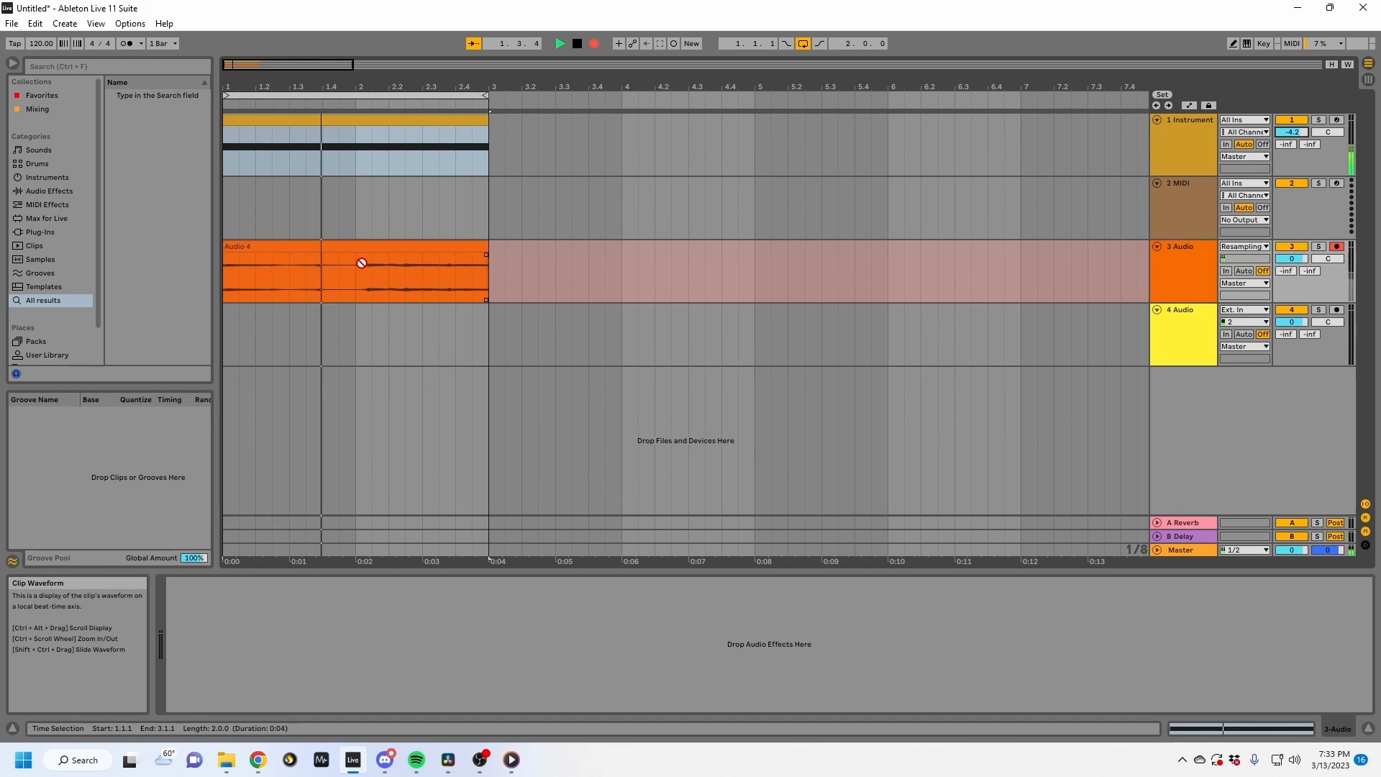
pyautogui.press('space')
# Duplicate the recorded audio clip twice and extend the last copy back to bar 1, making one clip spanning bars 1 to 7.
pyautogui.click(278, 231)
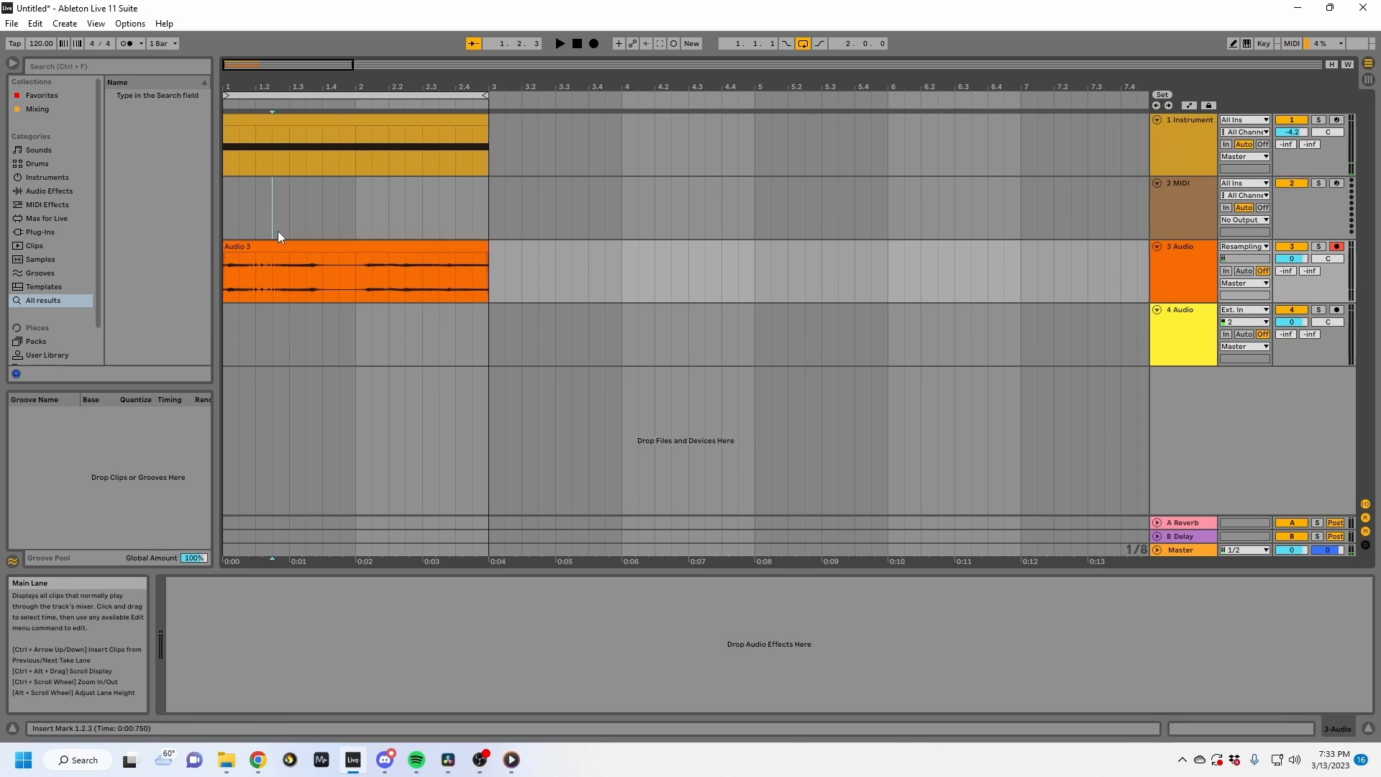
pyautogui.click(282, 246)
pyautogui.hotkey('ctrl', 'd')
pyautogui.hotkey('ctrl', 'd')
pyautogui.moveTo(385, 85); pyautogui.dragTo(385, 47)
pyautogui.moveTo(483, 247); pyautogui.dragTo(223, 250)
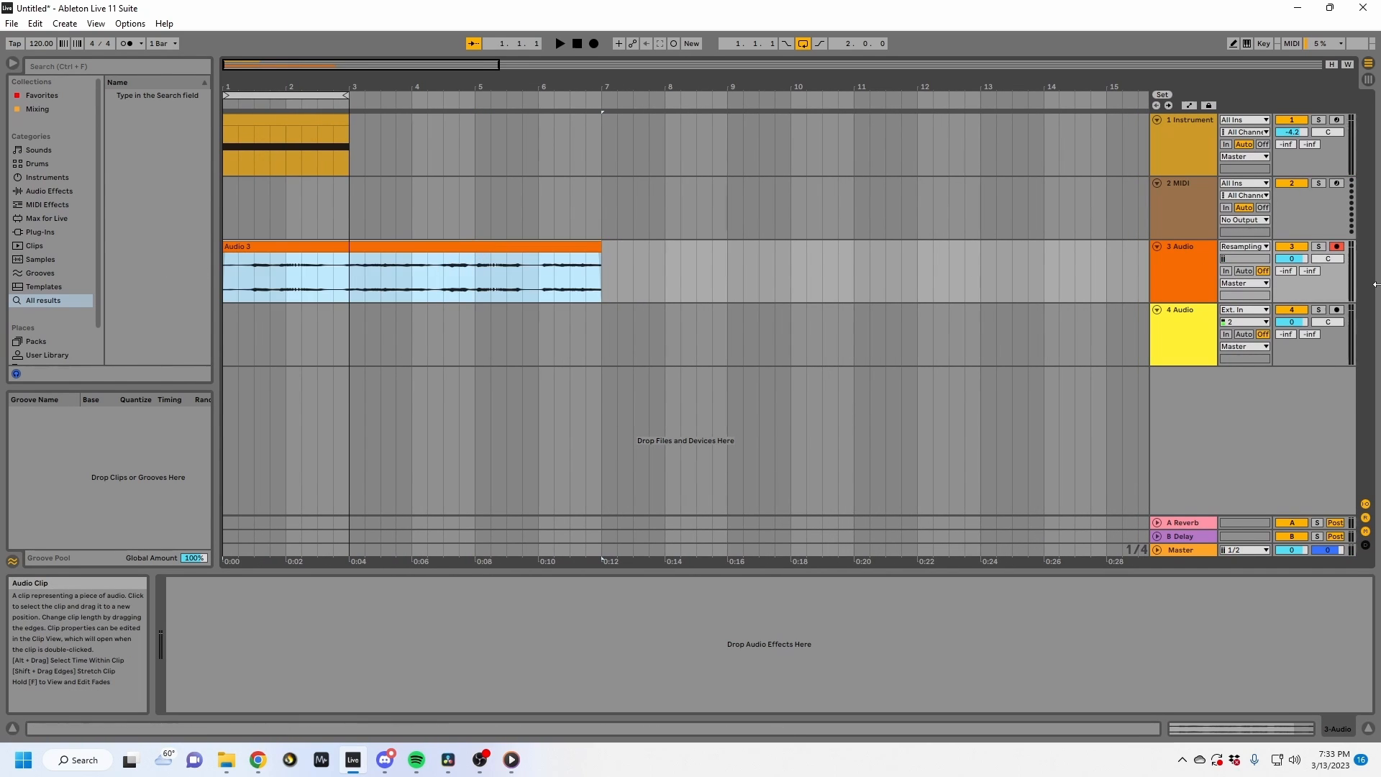
# Solo the 3 Audio track and play the recorded clip with its pitch transposed to -13 semitones.
pyautogui.click(1319, 247)
pyautogui.click(37, 189)
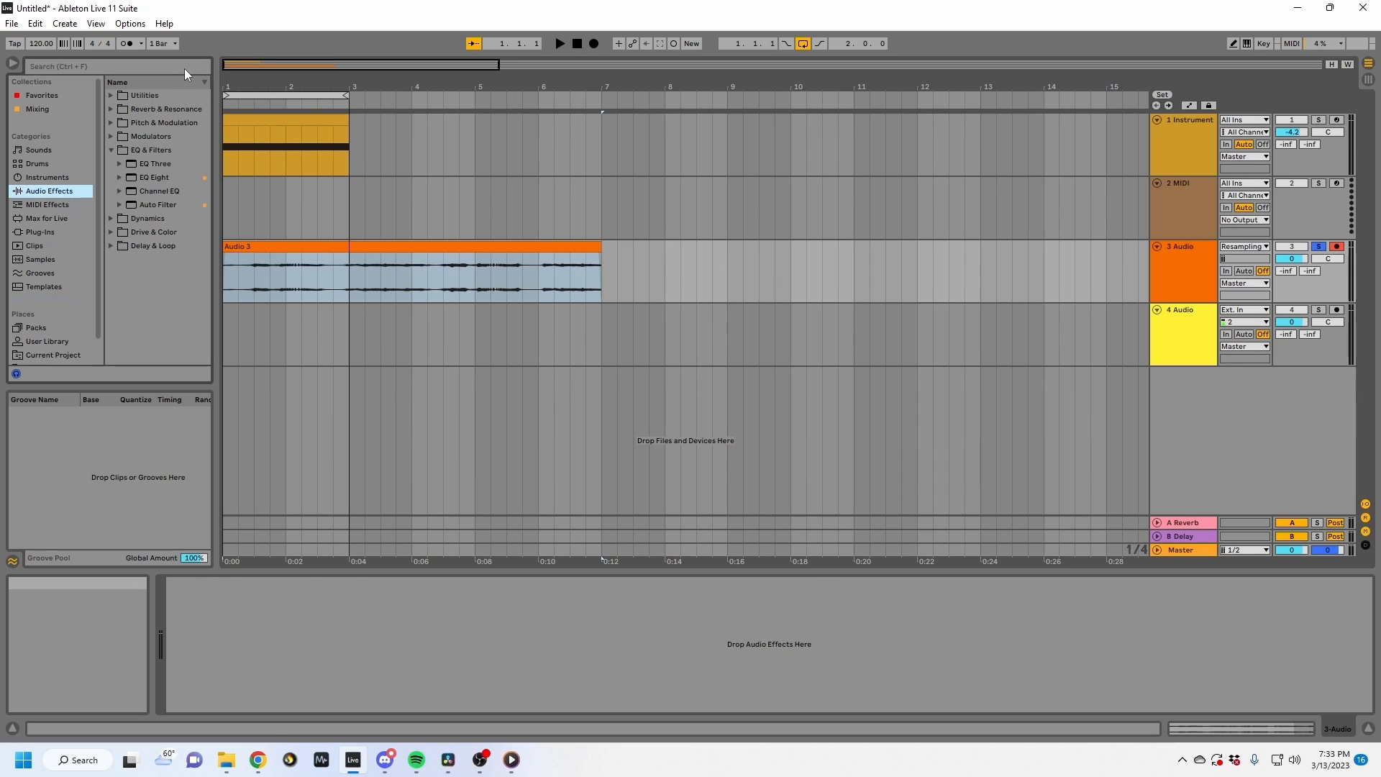
pyautogui.click(172, 67)
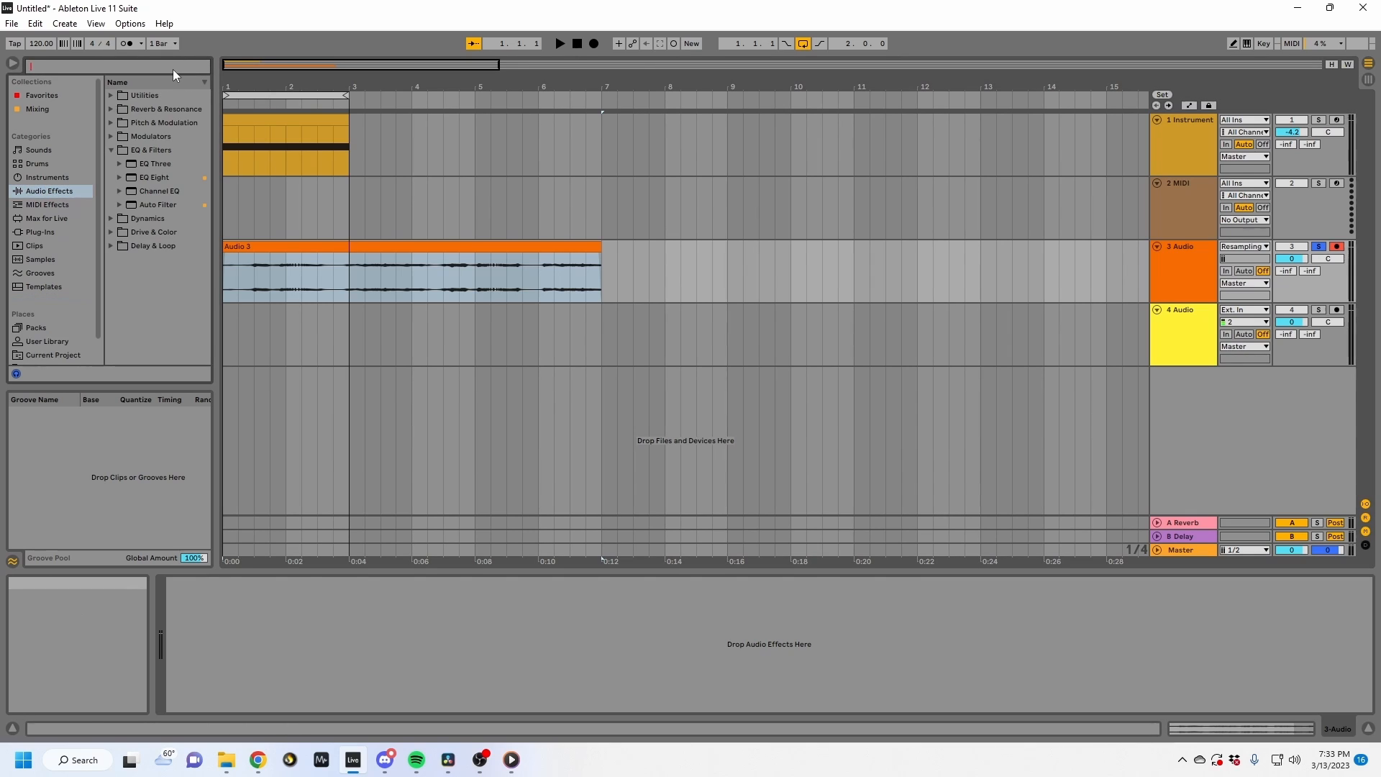
pyautogui.click(1221, 725)
pyautogui.press('space')
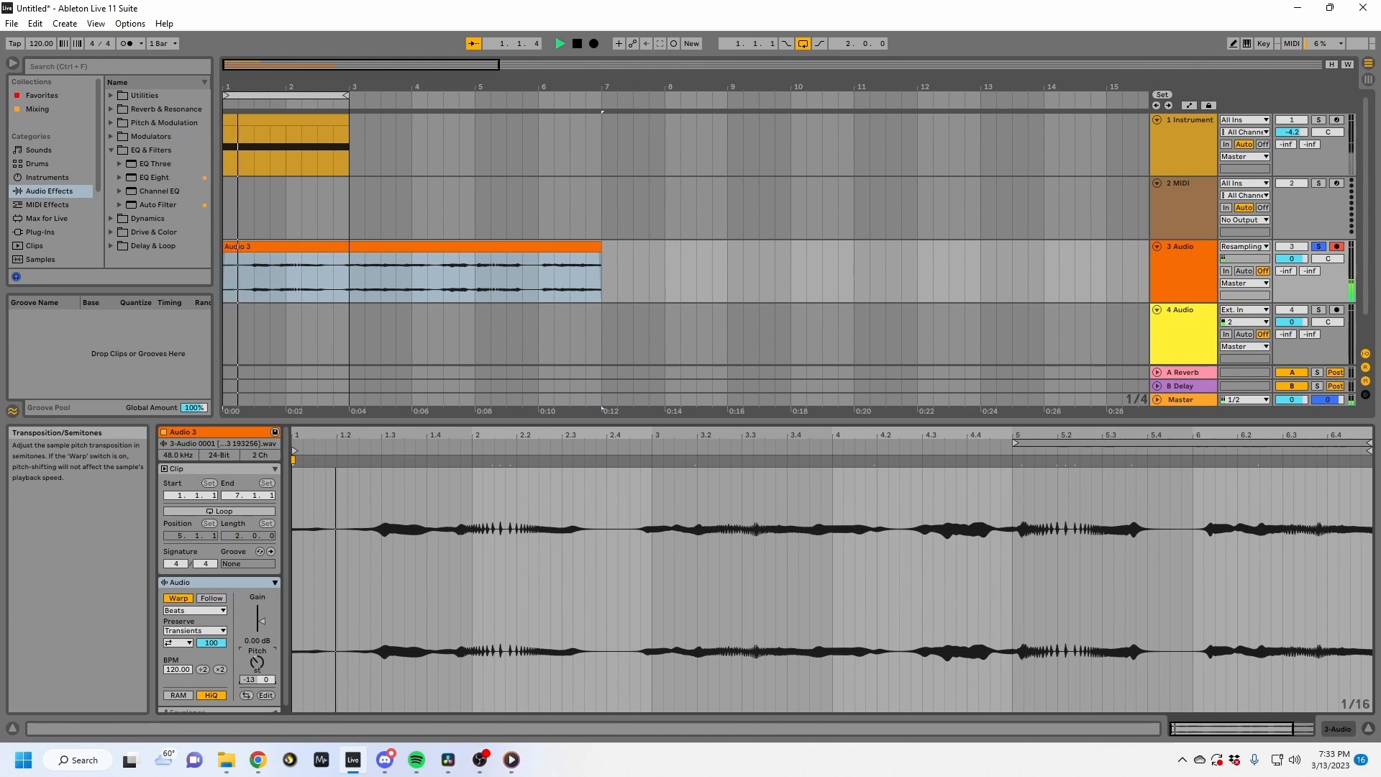
# Lower the recorded clip's pitch to -31 semitones and set its warp mode to Complex.
pyautogui.moveTo(257, 662); pyautogui.dragTo(257, 690)
pyautogui.click(194, 610)
pyautogui.click(209, 663)
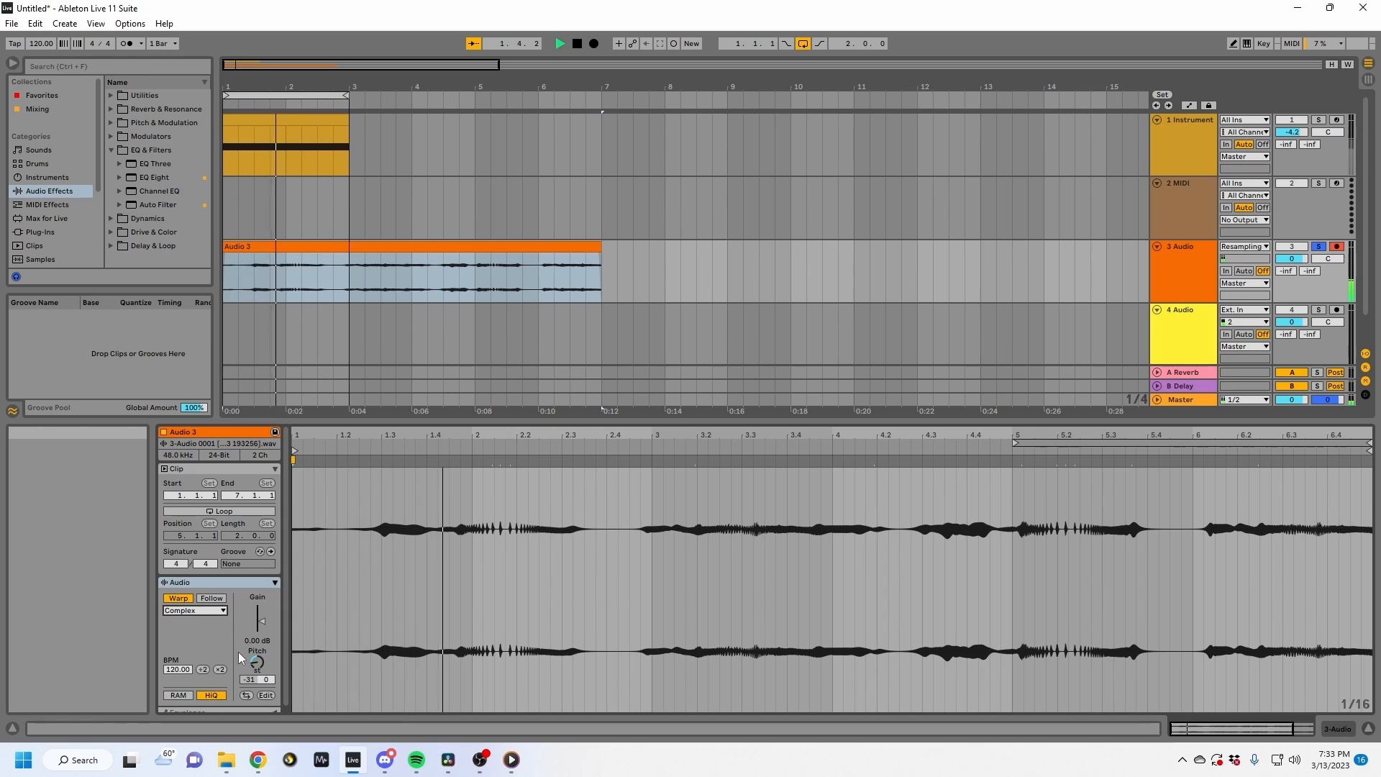
# Raise the clip's gain to 8.44 dB, and reset its pitch to 0 after auditioning it at +13 semitones.
pyautogui.moveTo(257, 620); pyautogui.dragTo(258, 592)
pyautogui.moveTo(256, 662); pyautogui.dragTo(257, 597)
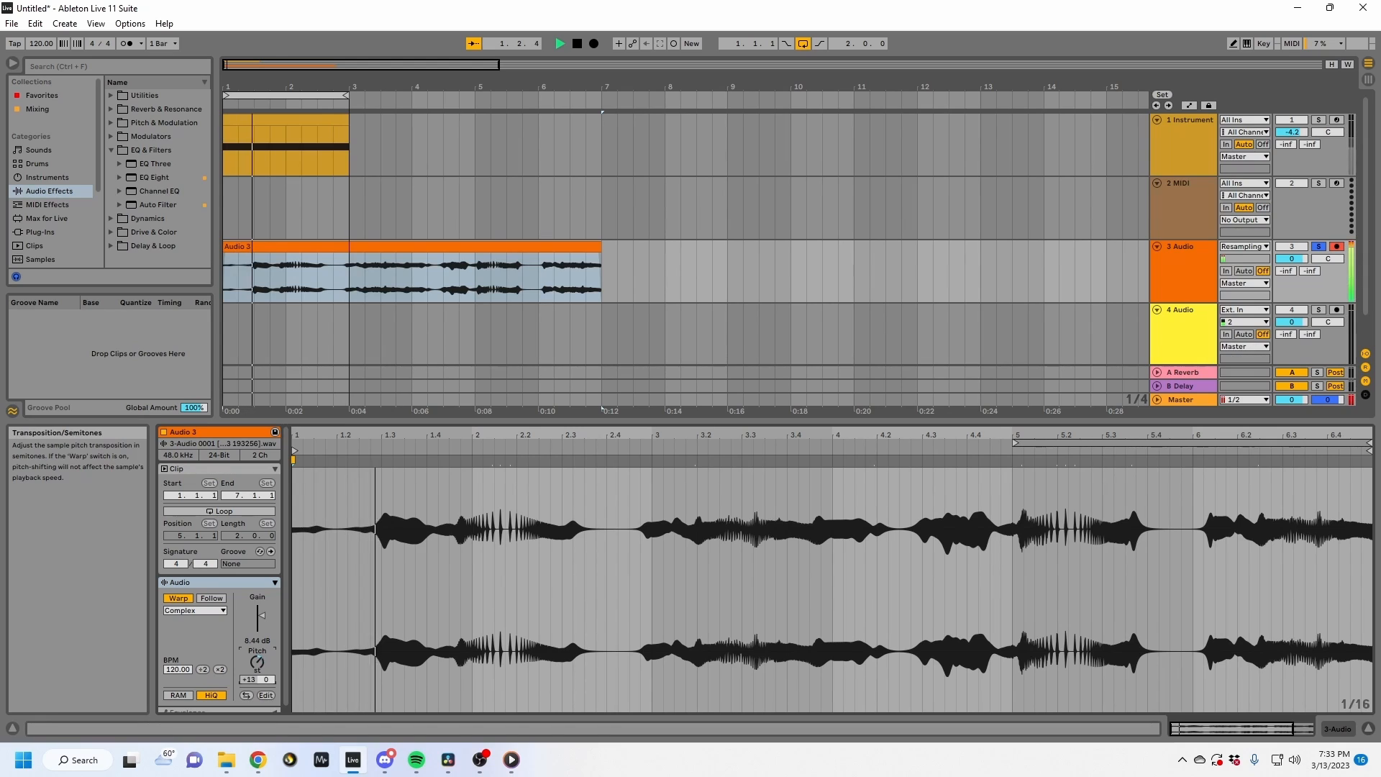
pyautogui.doubleClick(257, 661)
pyautogui.press('space')
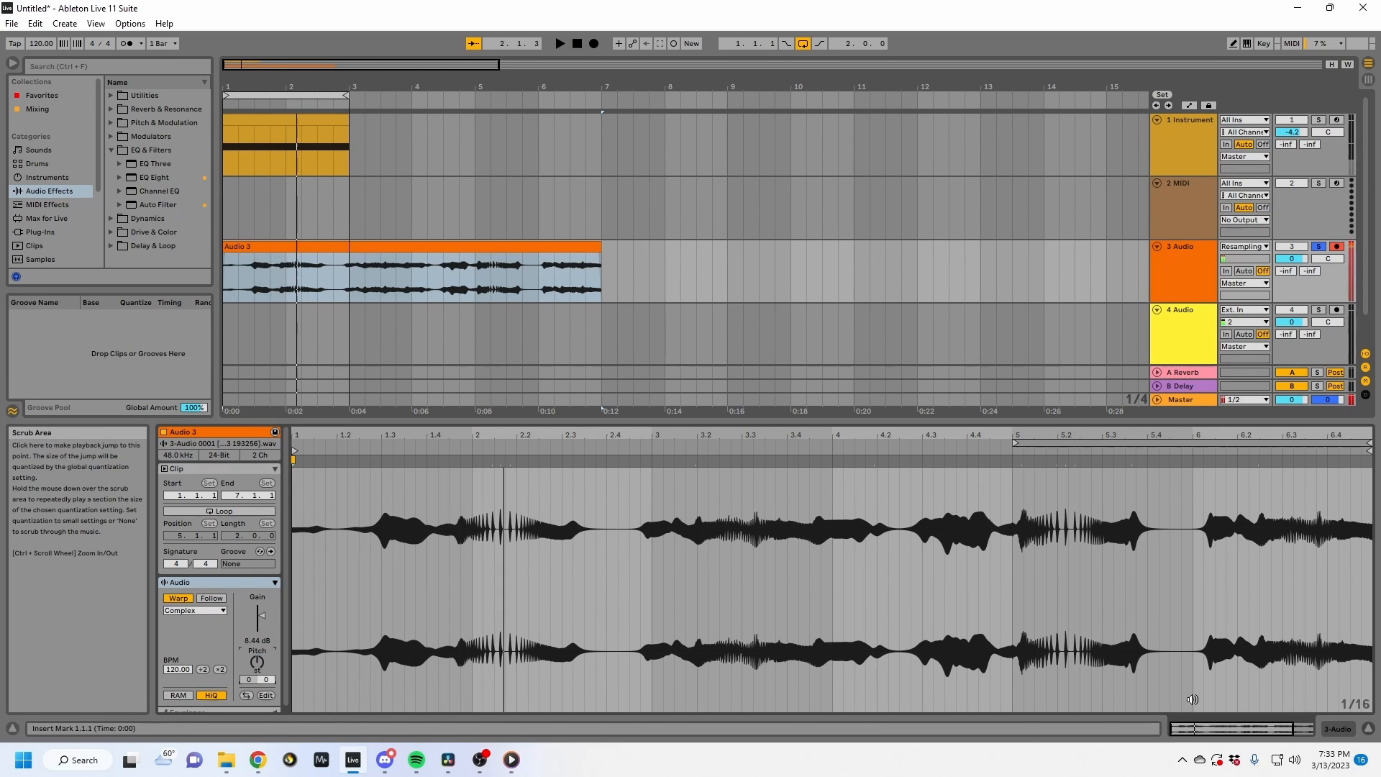
# Search the audio effects for "auto filt" and add an Auto Filter to the 3 Audio track.
pyautogui.click(1325, 729)
pyautogui.click(58, 62)
pyautogui.write('auto filt')
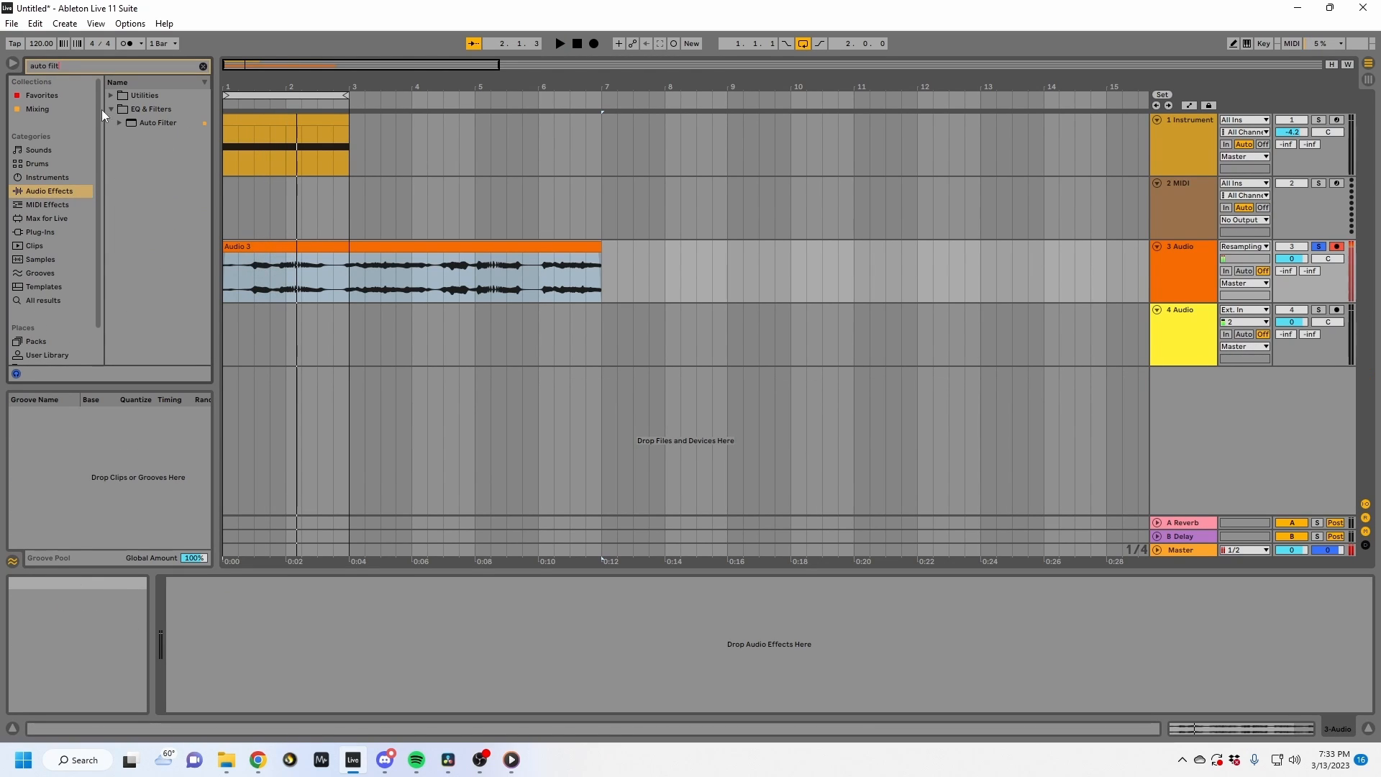
pyautogui.doubleClick(133, 124)
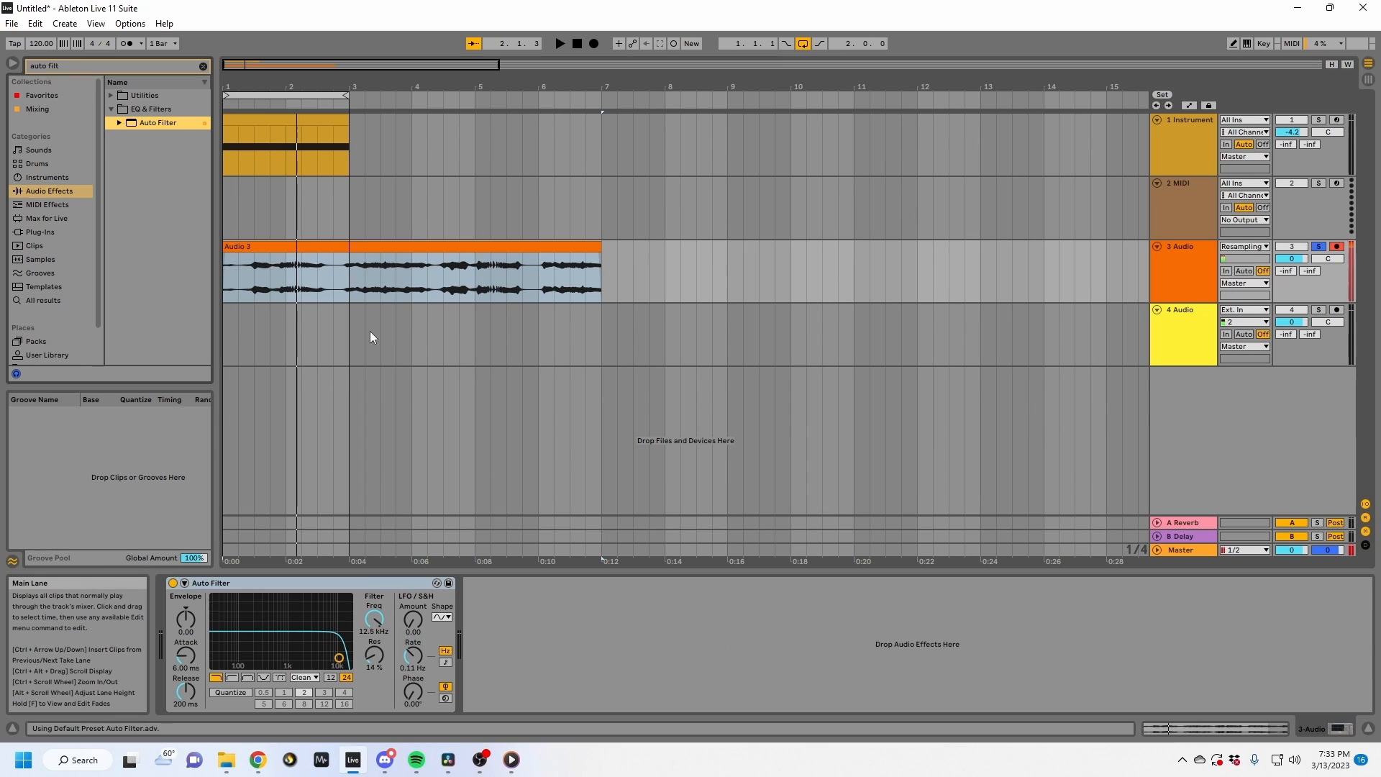
# Set the Auto Filter's frequency to 552 Hz and its LFO to amount 30.0 with a tempo-synced rate of 1/16 during playback.
pyautogui.moveTo(381, 631)
pyautogui.mouseDown()
pyautogui.moveTo(424, 630)
pyautogui.moveTo(374, 639)
pyautogui.mouseUp()
pyautogui.press('space')
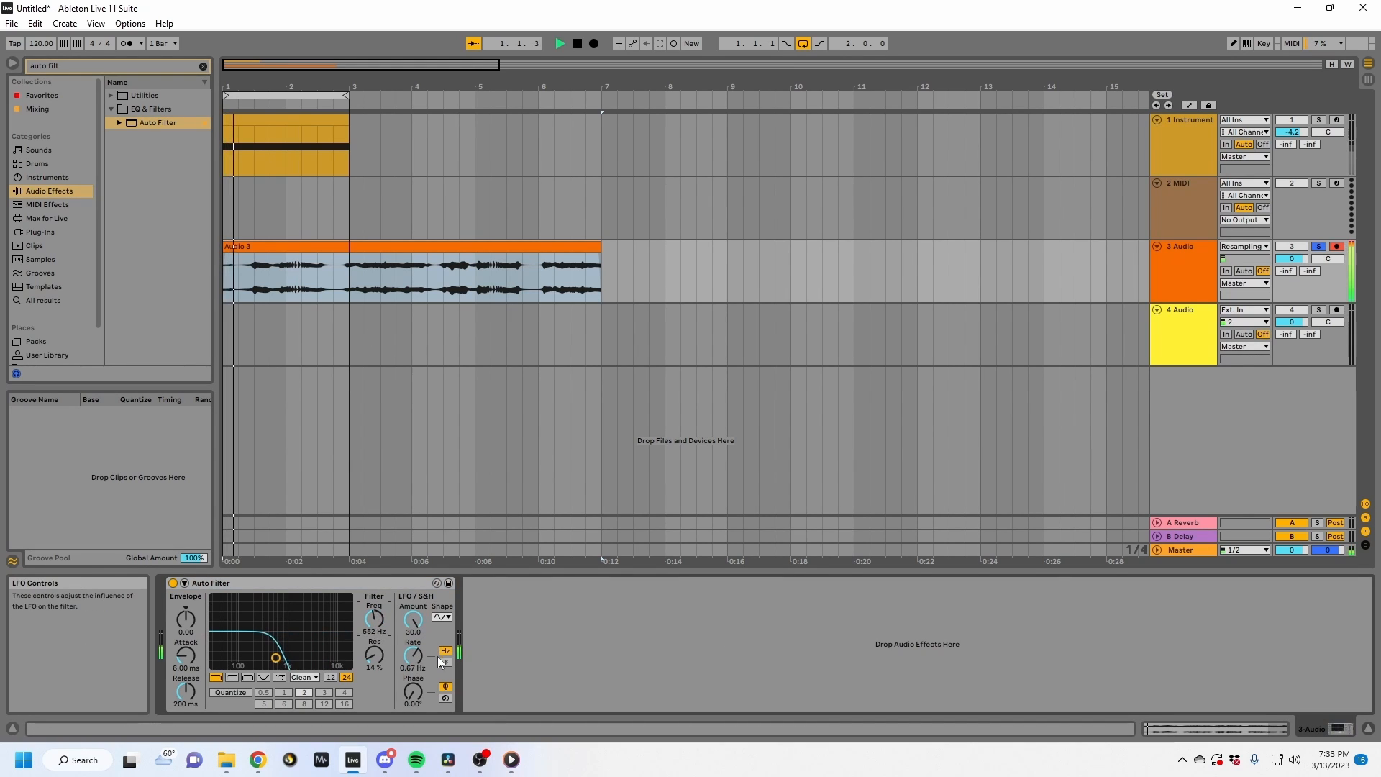
pyautogui.click(445, 663)
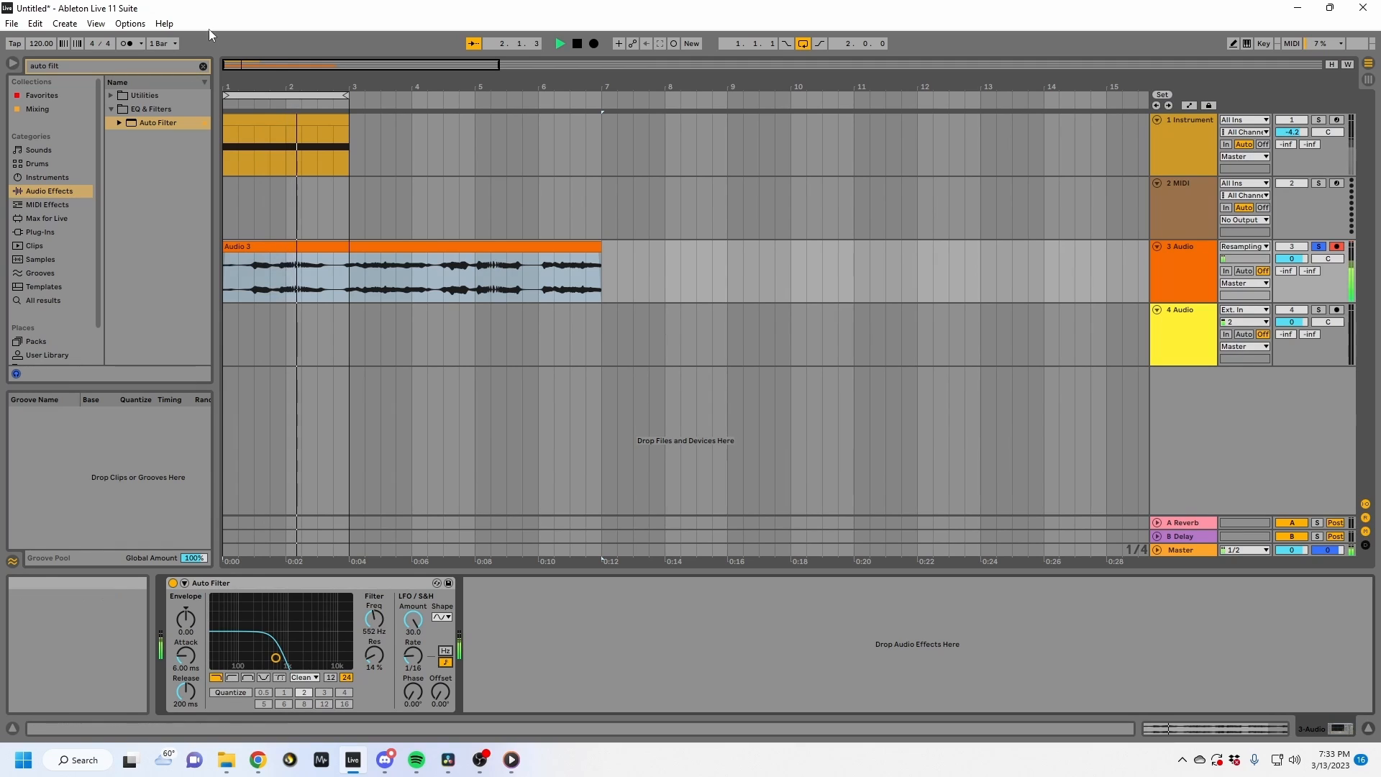
# Move the Auto Filter from 3 Audio to the end of the instrument track's device chain and play that track soloed.
pyautogui.moveTo(321, 87); pyautogui.dragTo(399, 351)
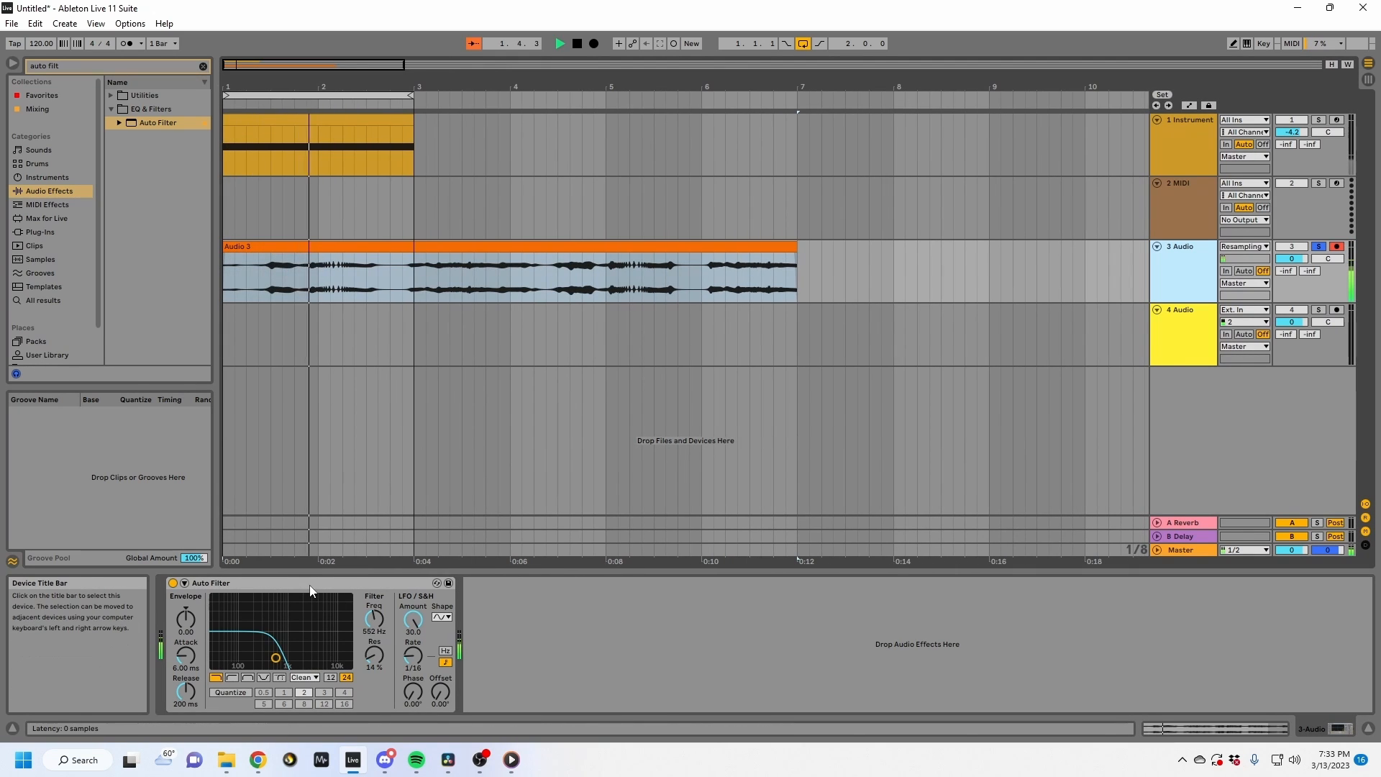
pyautogui.press('space')
pyautogui.moveTo(286, 584); pyautogui.dragTo(279, 129)
pyautogui.click(232, 113)
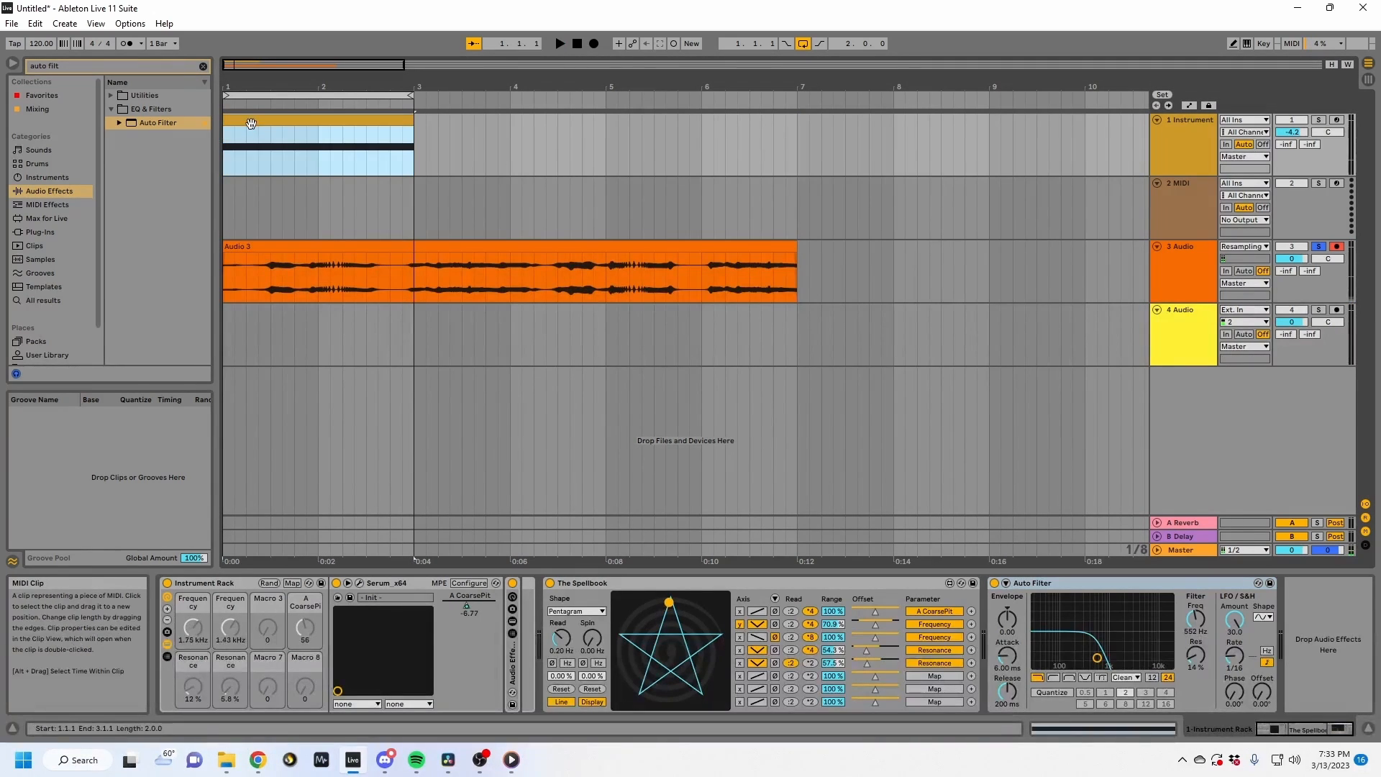
pyautogui.press('space')
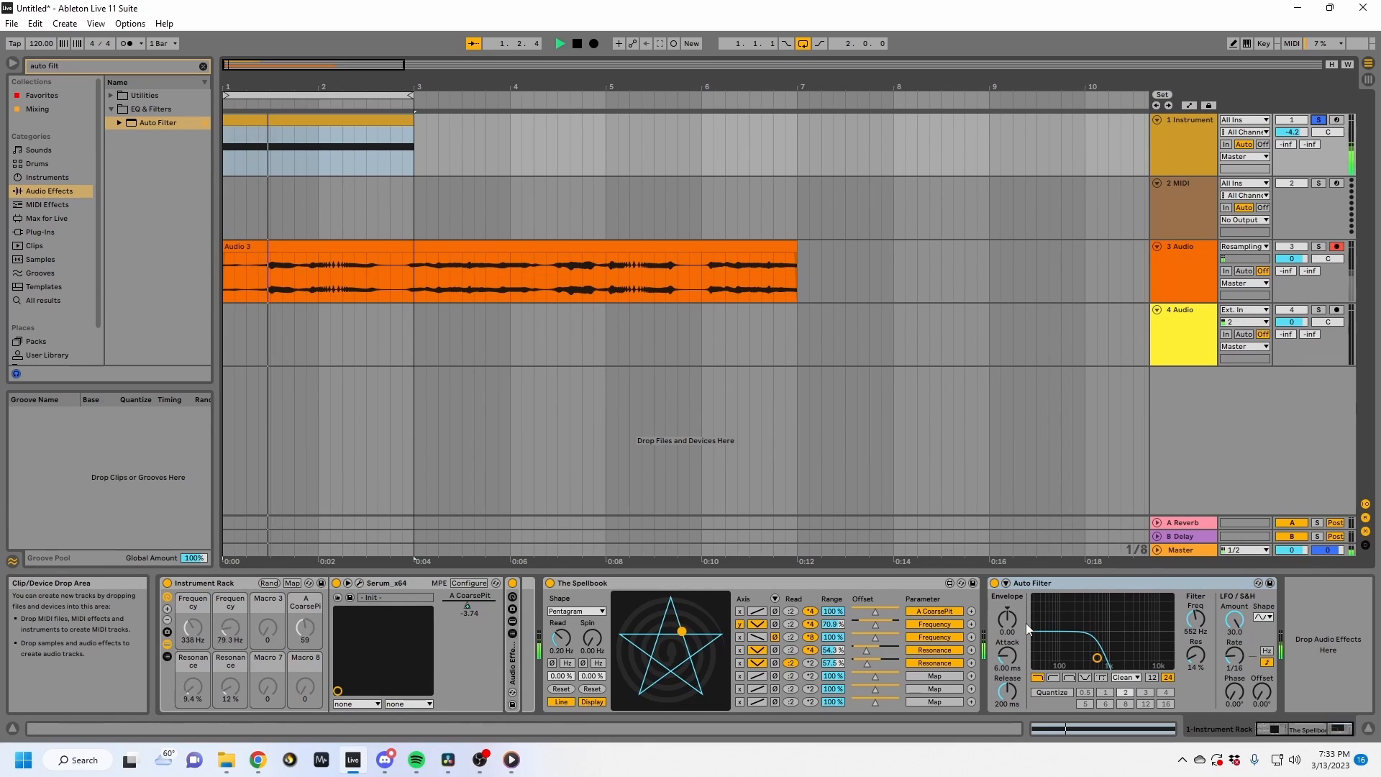
# Adjust the Auto Filter to 19.9 kHz, 45% resonance and 103° LFO phase, and switch the device off.
pyautogui.moveTo(1196, 619)
pyautogui.mouseDown()
pyautogui.moveTo(1195, 631)
pyautogui.moveTo(1196, 613)
pyautogui.mouseUp()
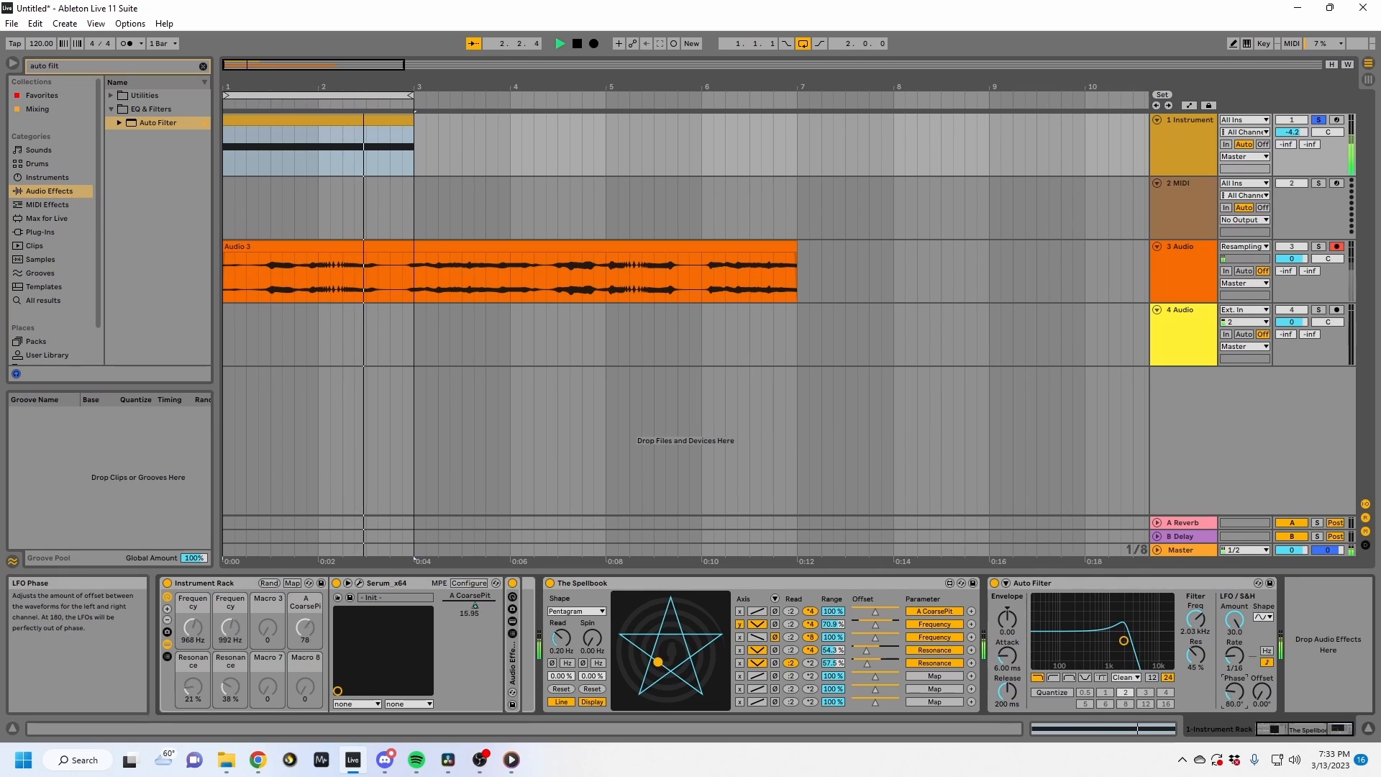
pyautogui.moveTo(1234, 692); pyautogui.dragTo(1234, 684)
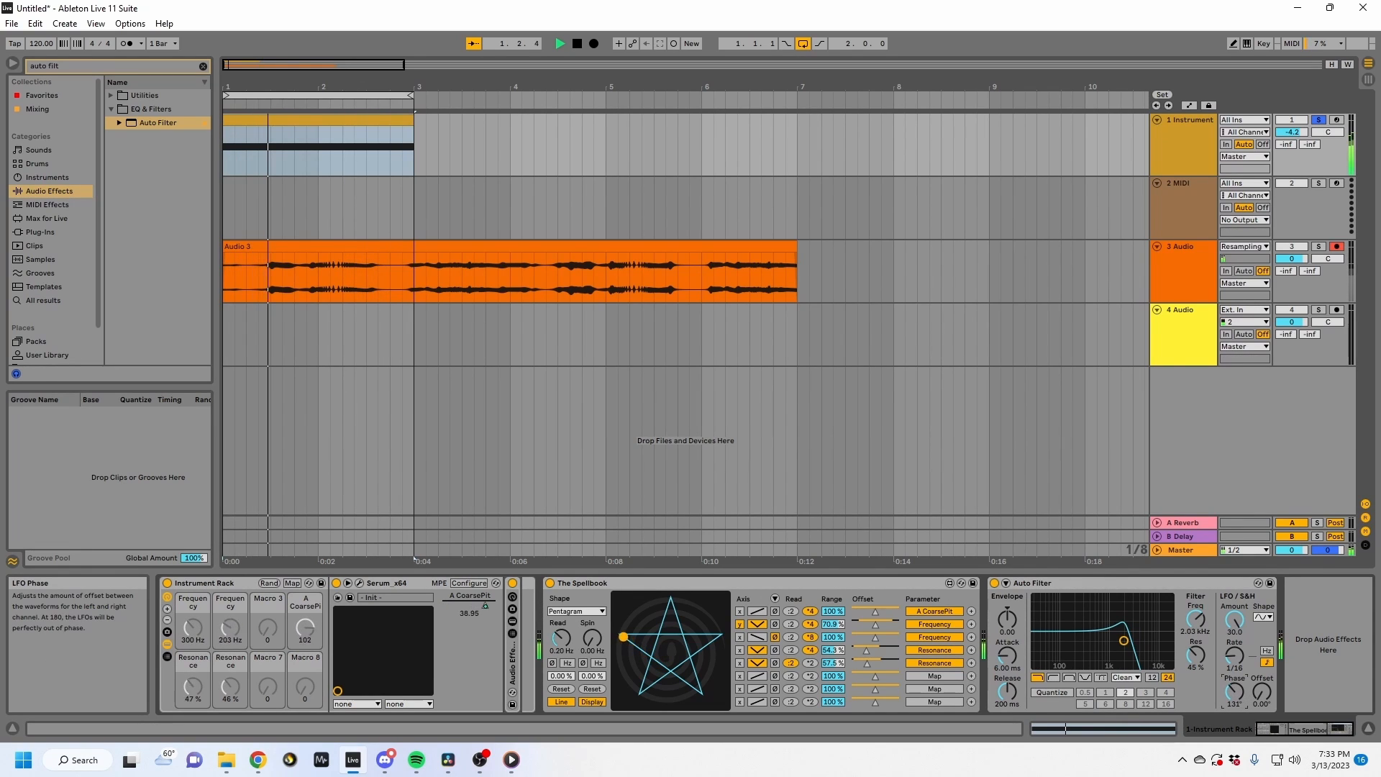
pyautogui.moveTo(1196, 618)
pyautogui.mouseDown()
pyautogui.moveTo(1196, 658)
pyautogui.moveTo(1195, 593)
pyautogui.mouseUp()
pyautogui.click(995, 583)
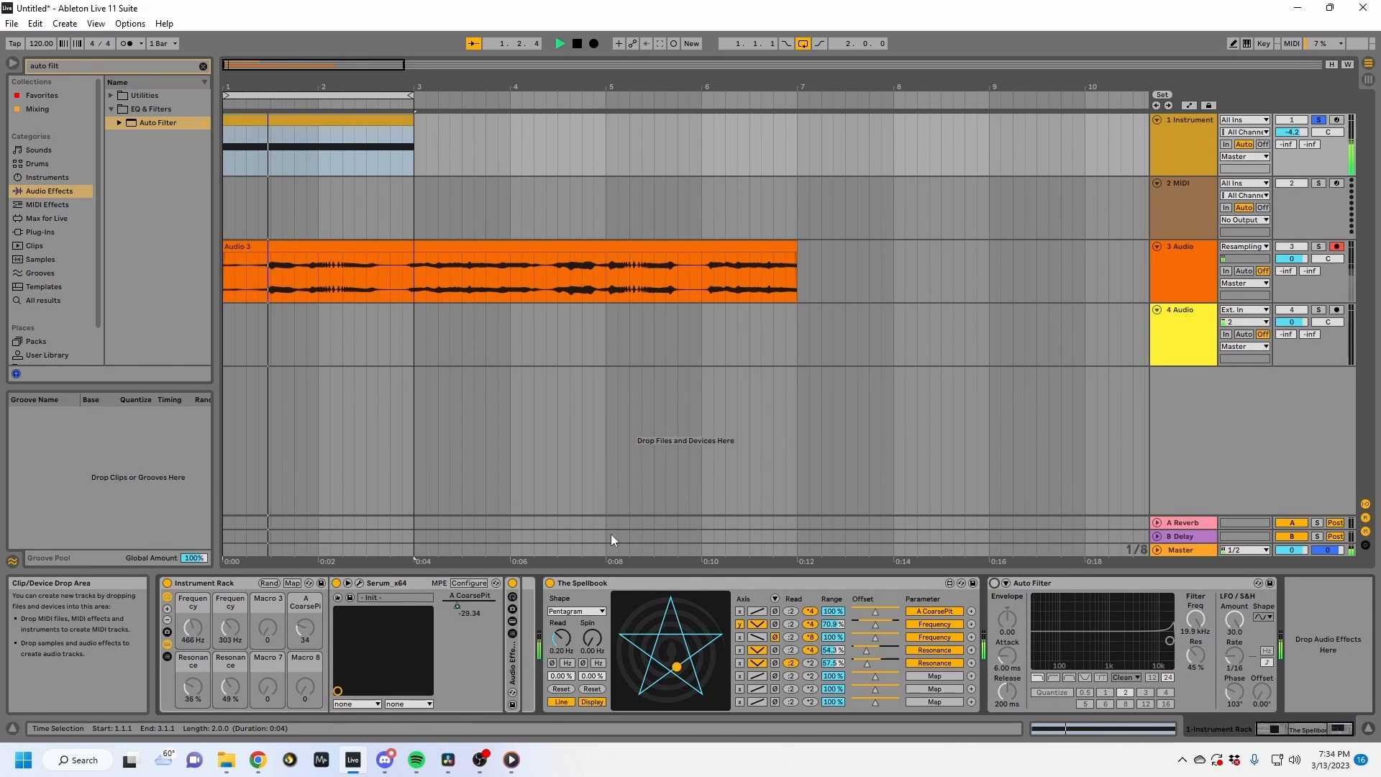
# Set The Spellbook's Read rate to 0.08 Hz, Spin rate to 0.67 Hz and shape to Hexagram.
pyautogui.moveTo(572, 652); pyautogui.dragTo(593, 617)
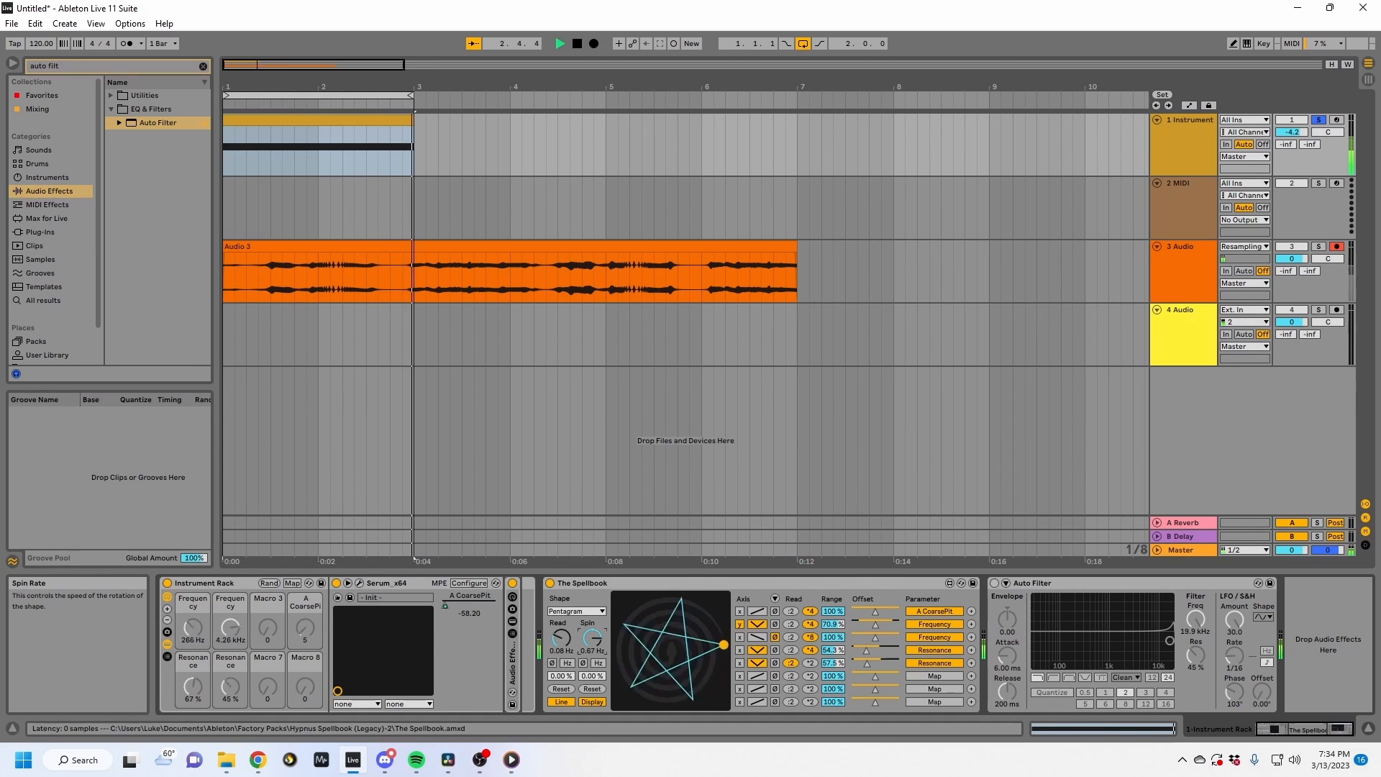
pyautogui.click(575, 610)
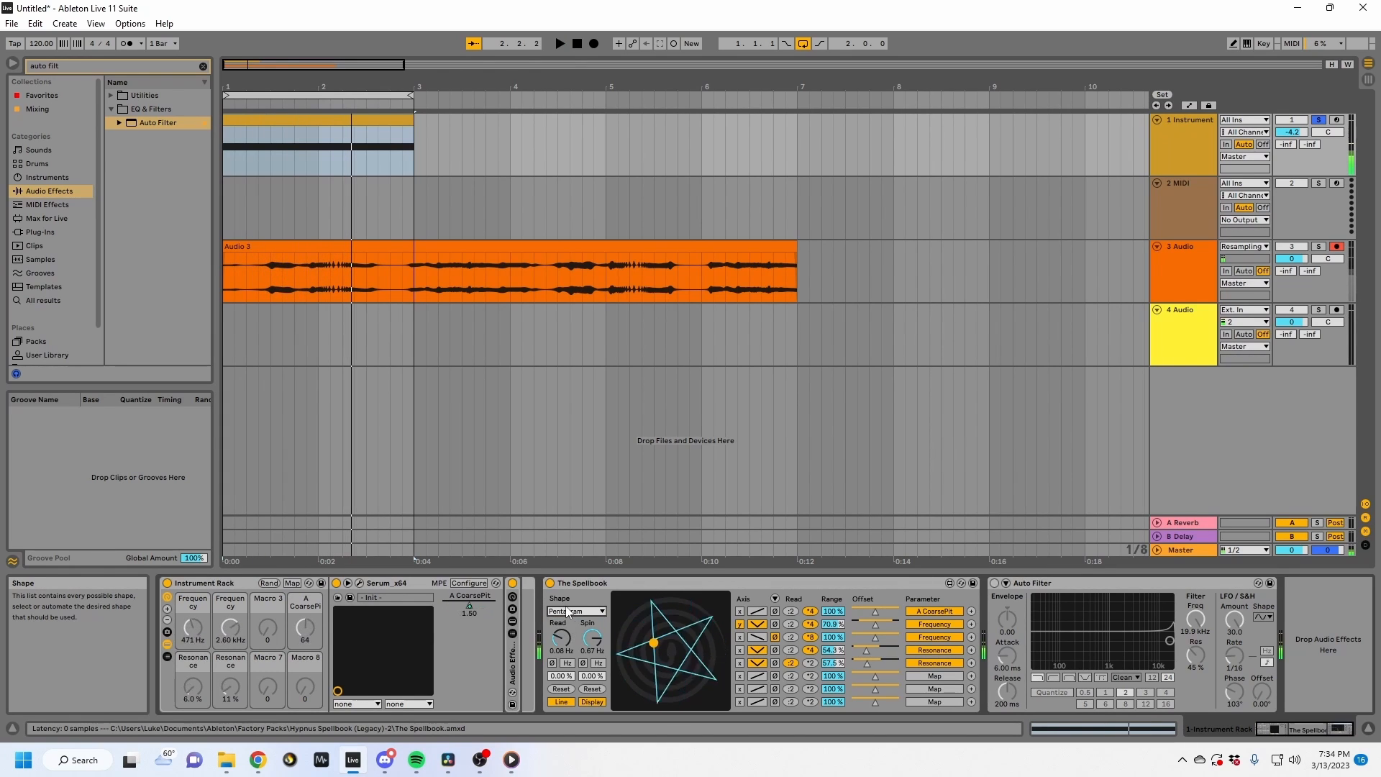
pyautogui.click(591, 681)
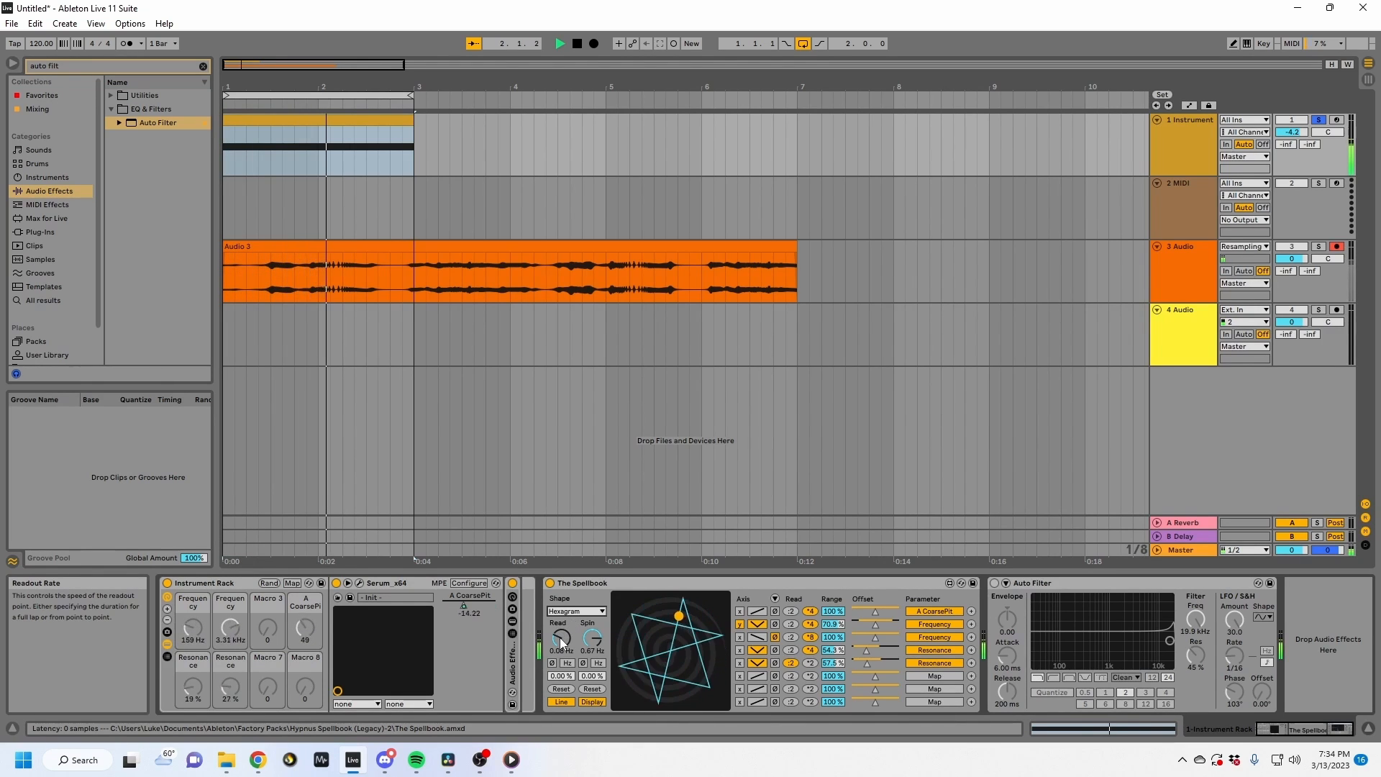
# Add an Arpeggiator before the instrument rack and play the track with the arpeggio rate at 1/16.
pyautogui.click(45, 205)
pyautogui.click(202, 64)
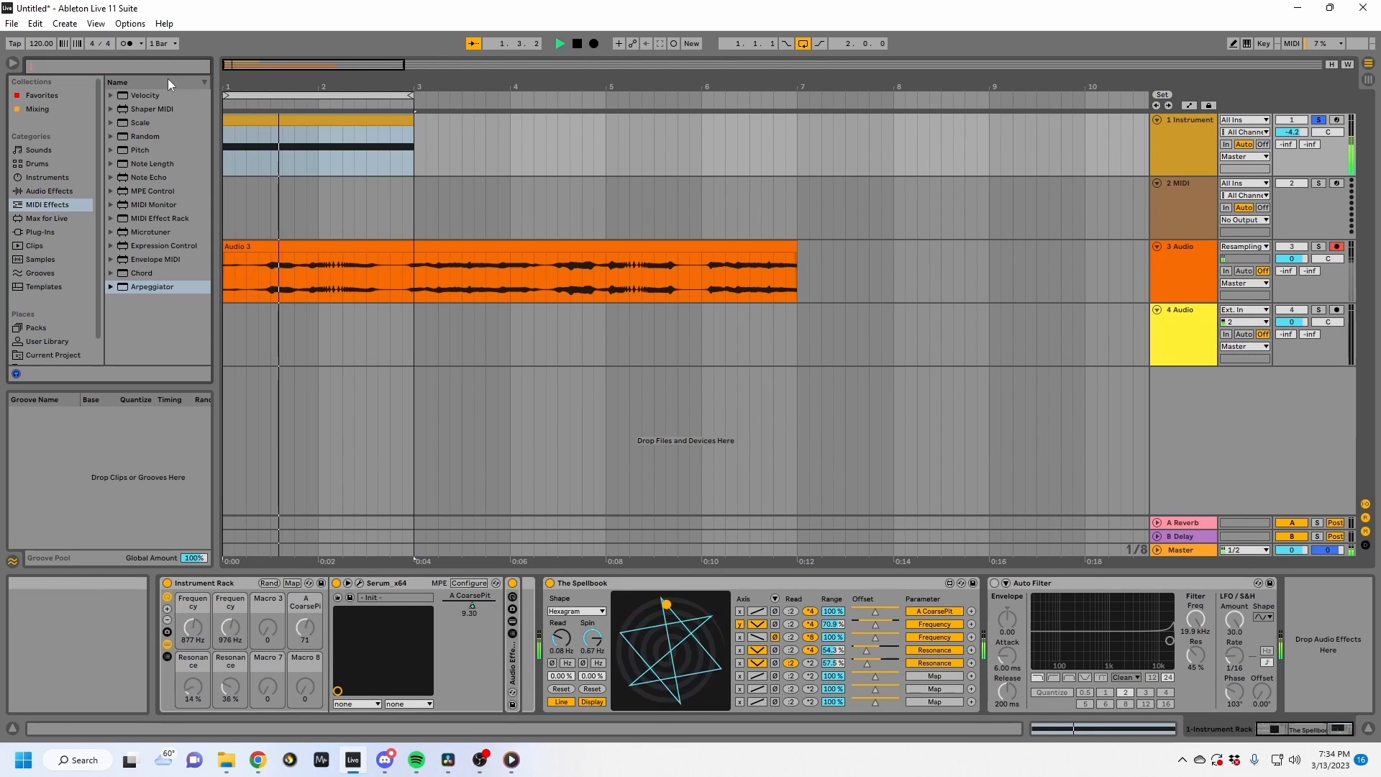
pyautogui.click(45, 192)
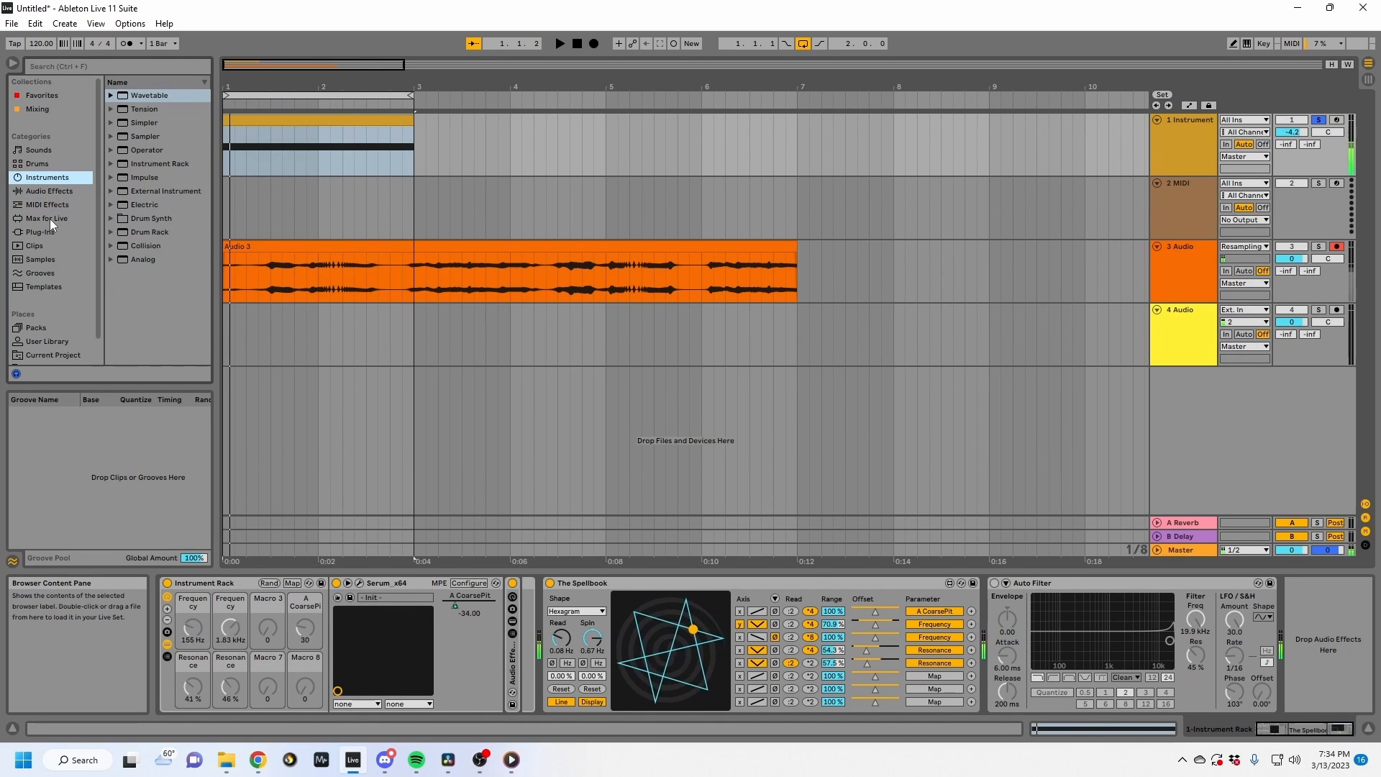
pyautogui.click(50, 219)
pyautogui.click(46, 206)
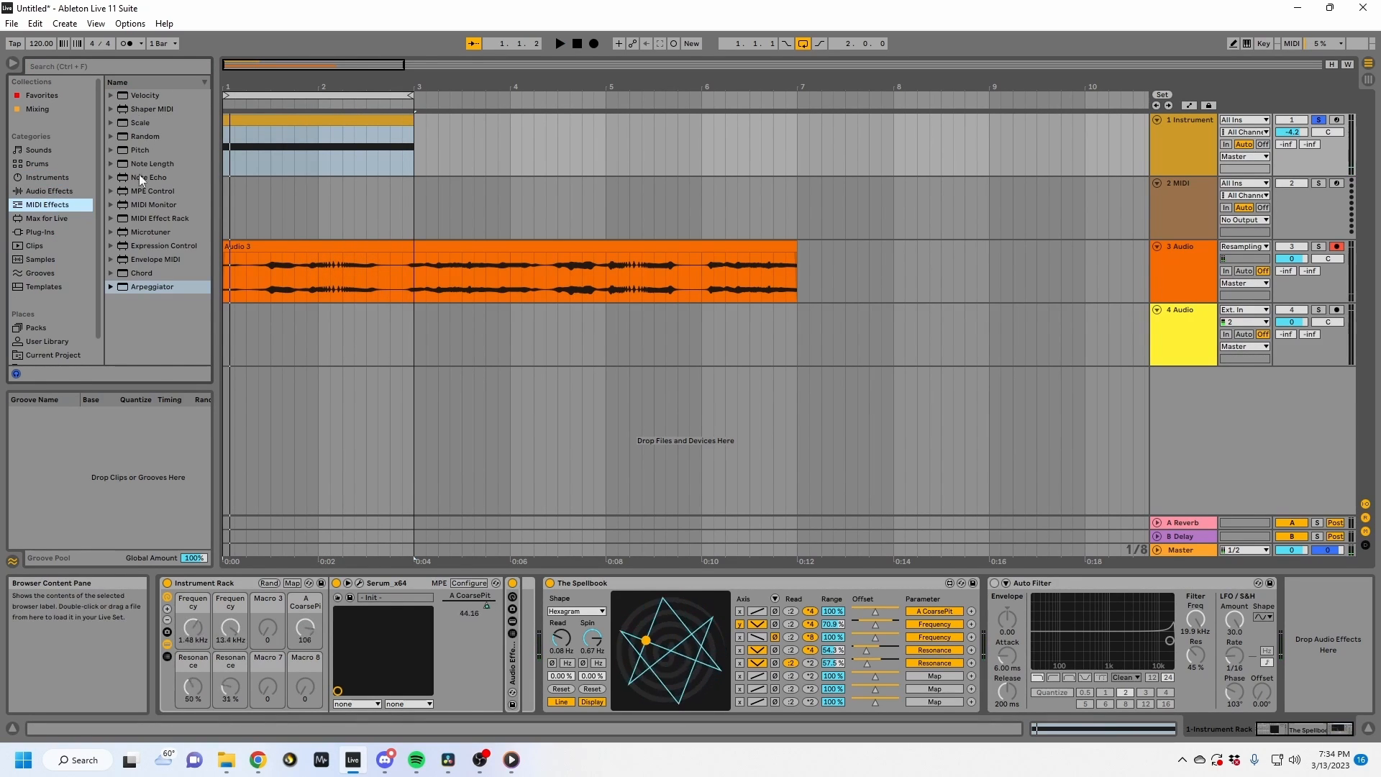
pyautogui.moveTo(148, 285); pyautogui.dragTo(167, 626)
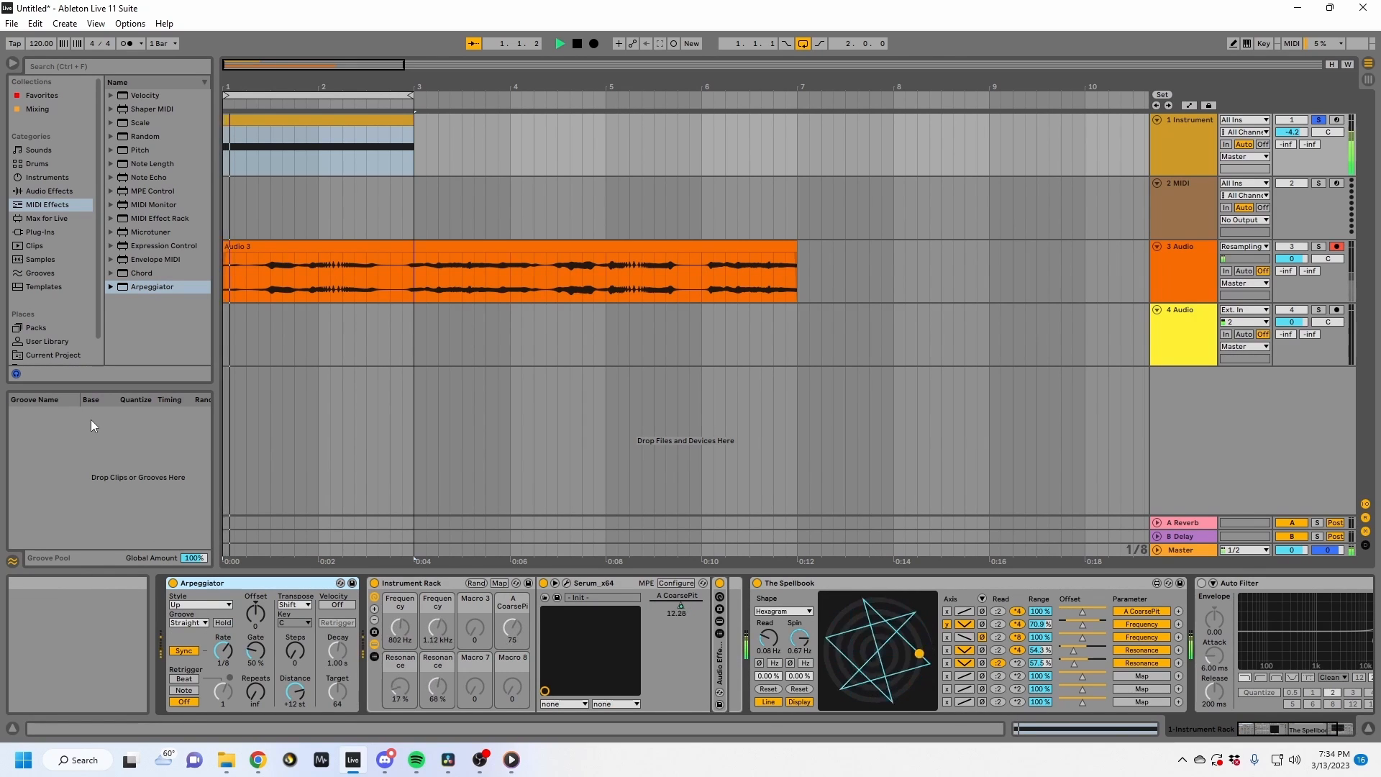
pyautogui.press('space')
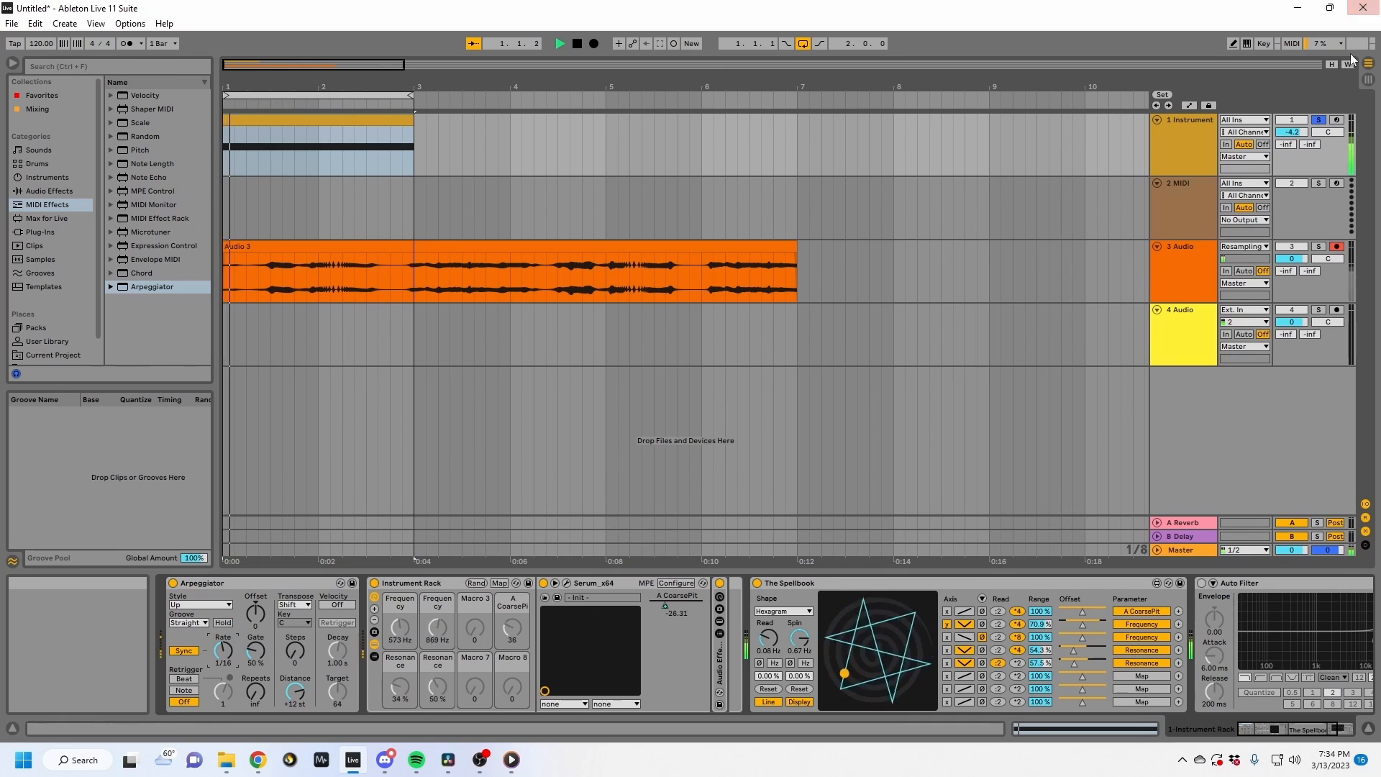
# Stop playback and add the Flatline multiband dynamics preset at the end of the instrument track's device chain.
pyautogui.click(70, 67)
pyautogui.write('flatline')
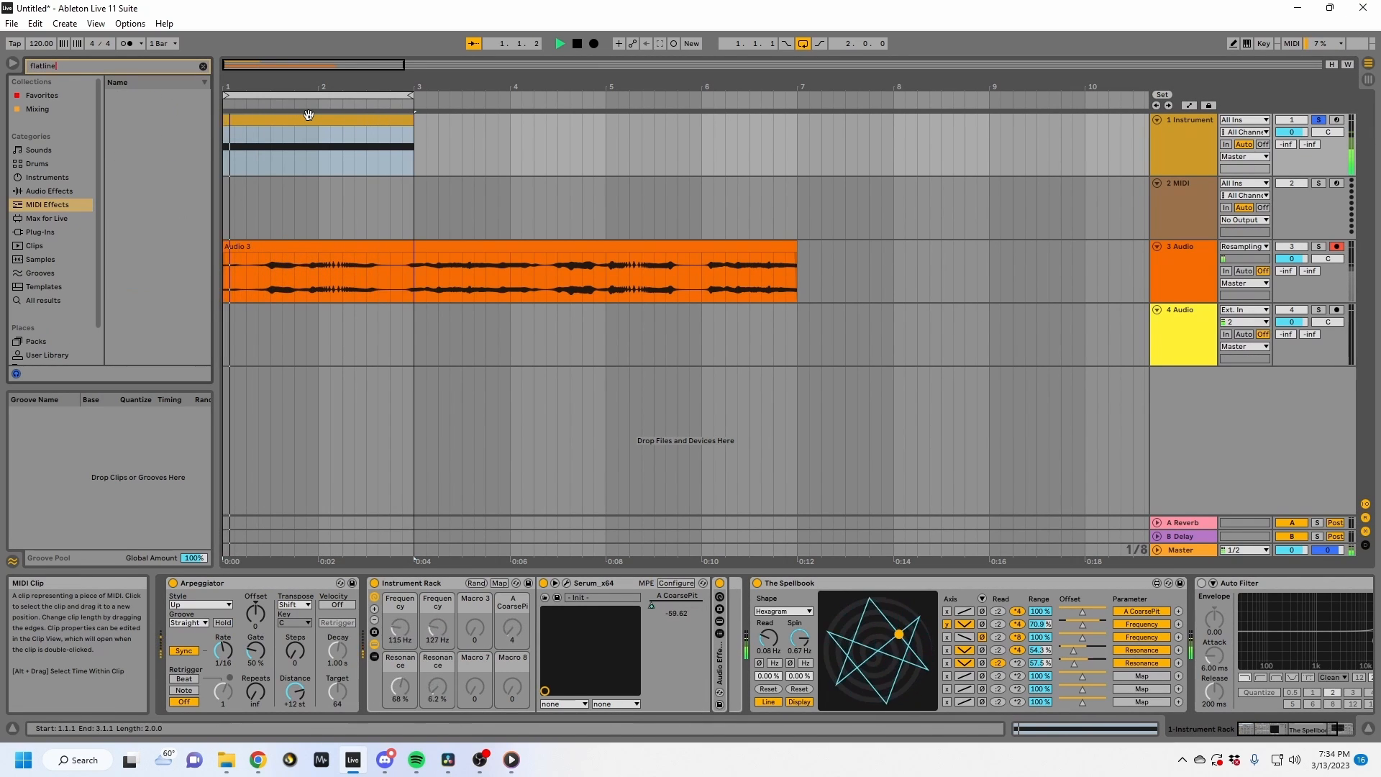
pyautogui.click(506, 181)
pyautogui.press('space')
pyautogui.click(442, 159)
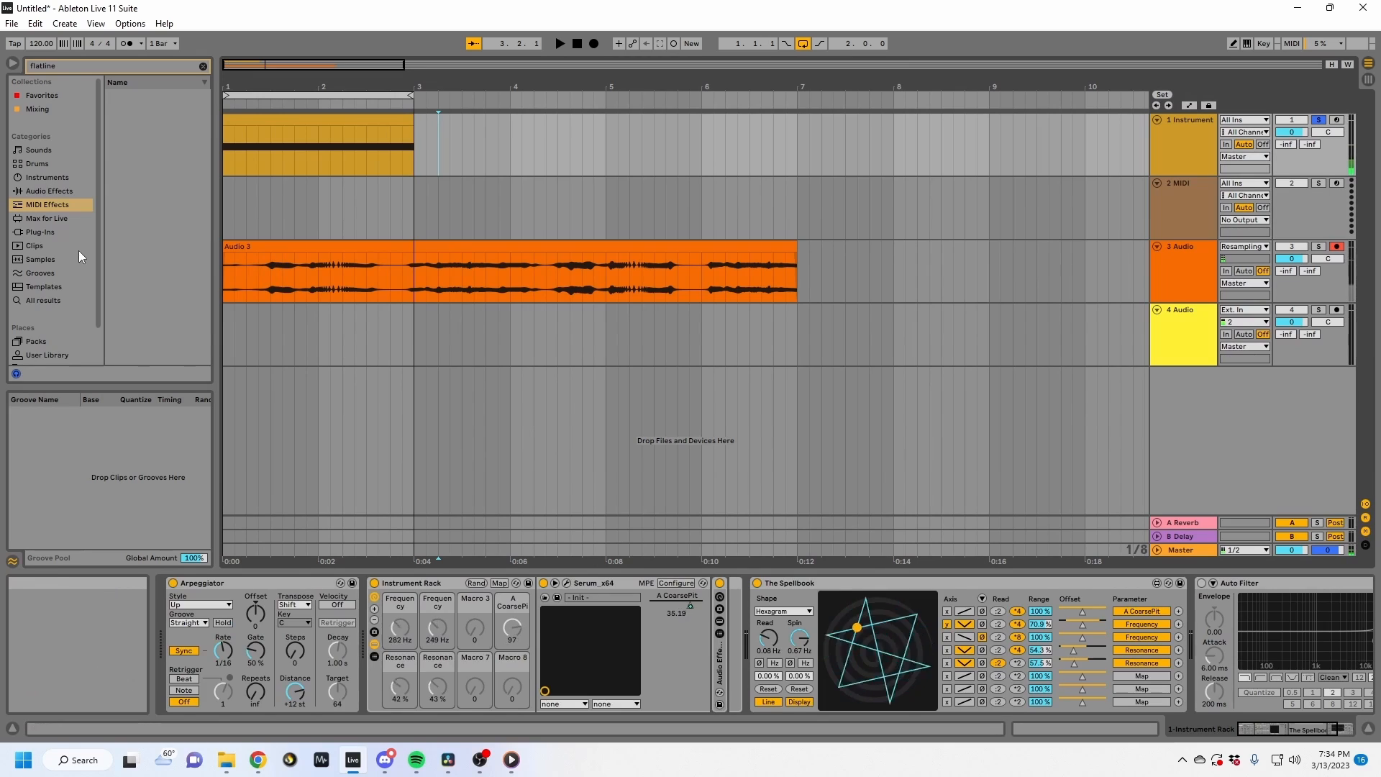
pyautogui.click(39, 192)
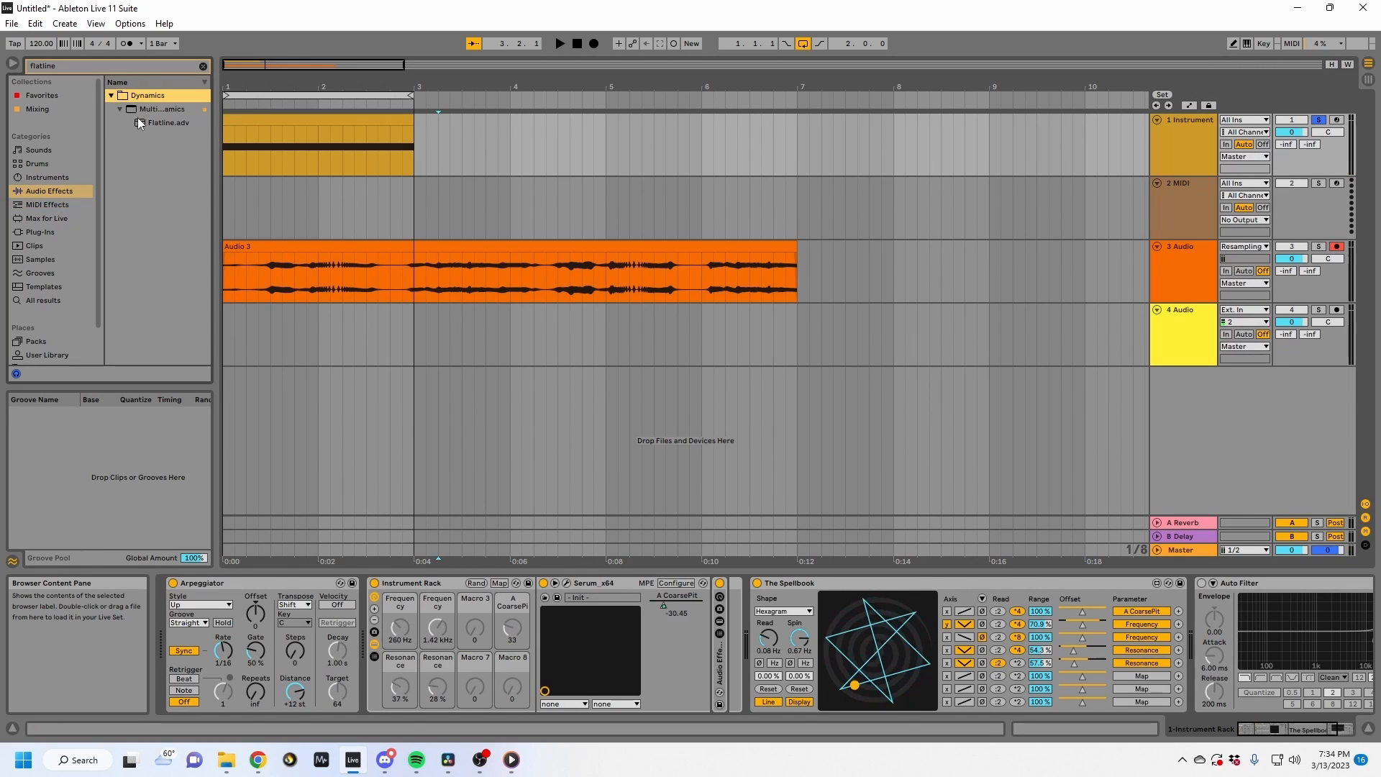
pyautogui.doubleClick(139, 124)
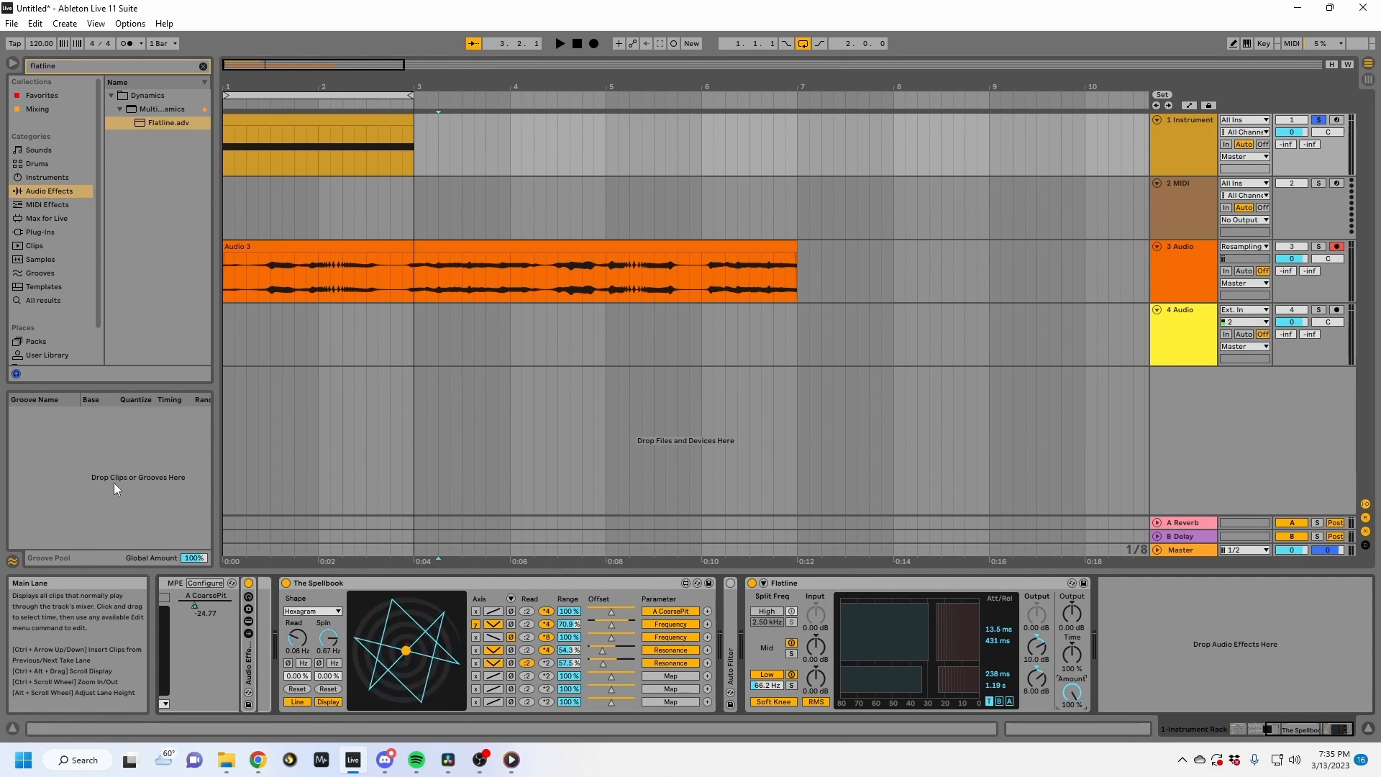
pyautogui.click(800, 583)
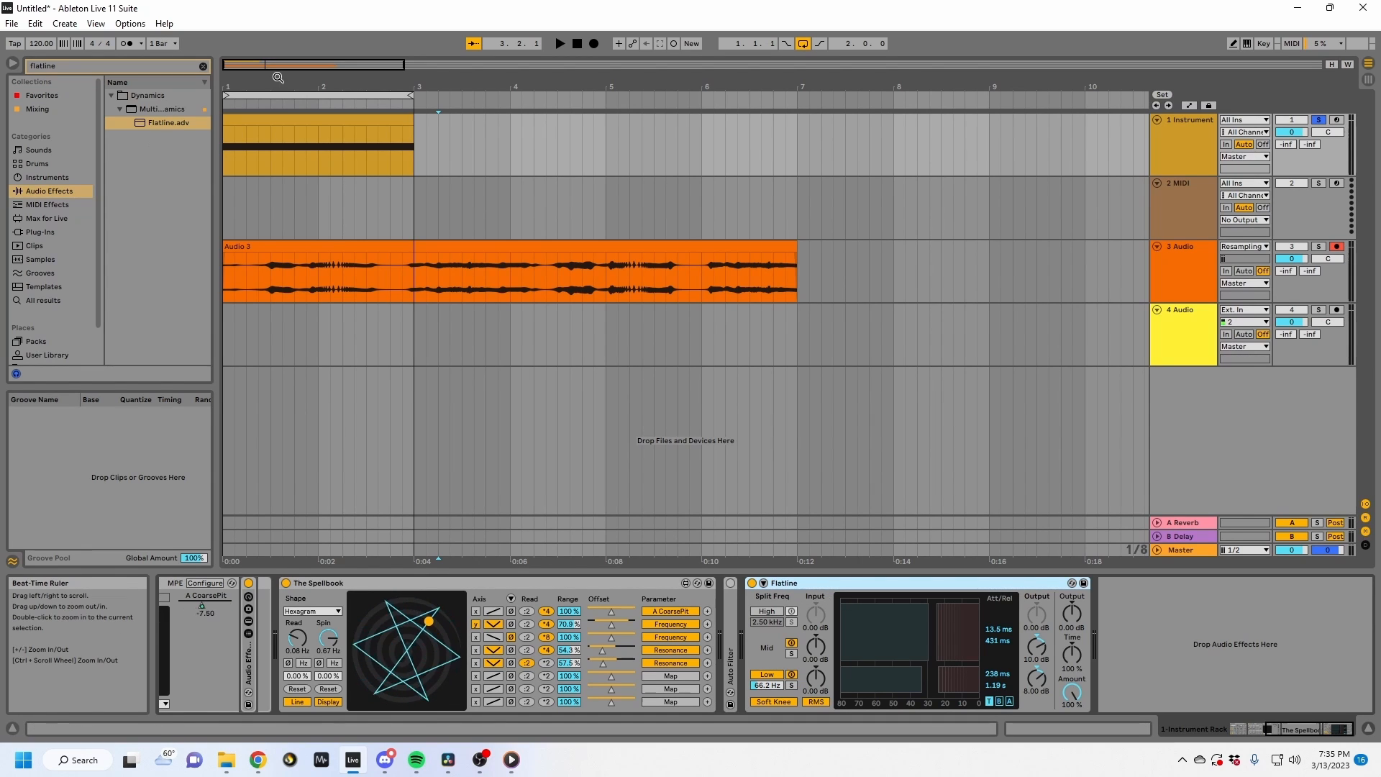
# Lower the instrument track's volume to -1.7 dB during playback and set the Arpeggiator's gate to 39%.
pyautogui.moveTo(279, 77); pyautogui.dragTo(271, 79)
pyautogui.click(278, 121)
pyautogui.press('space')
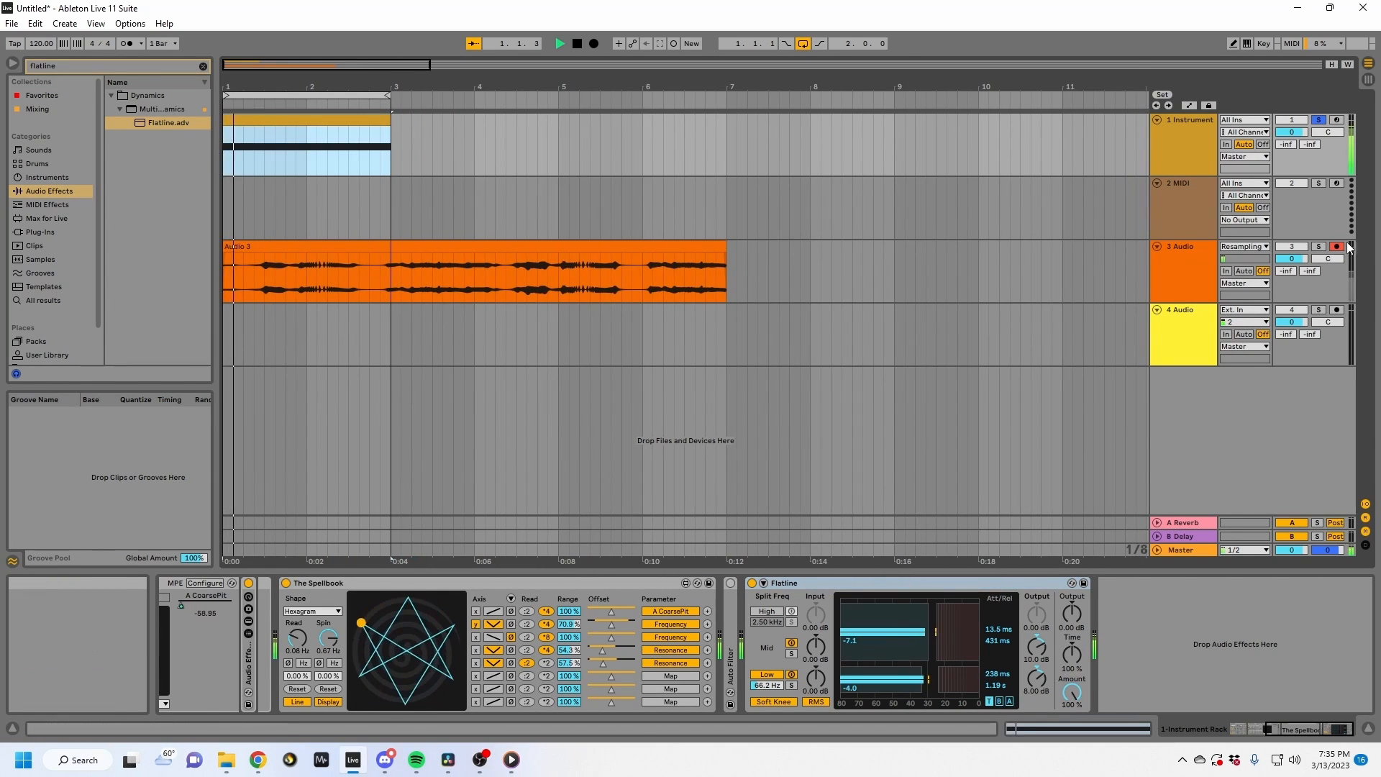
pyautogui.moveTo(1292, 133); pyautogui.dragTo(1291, 141)
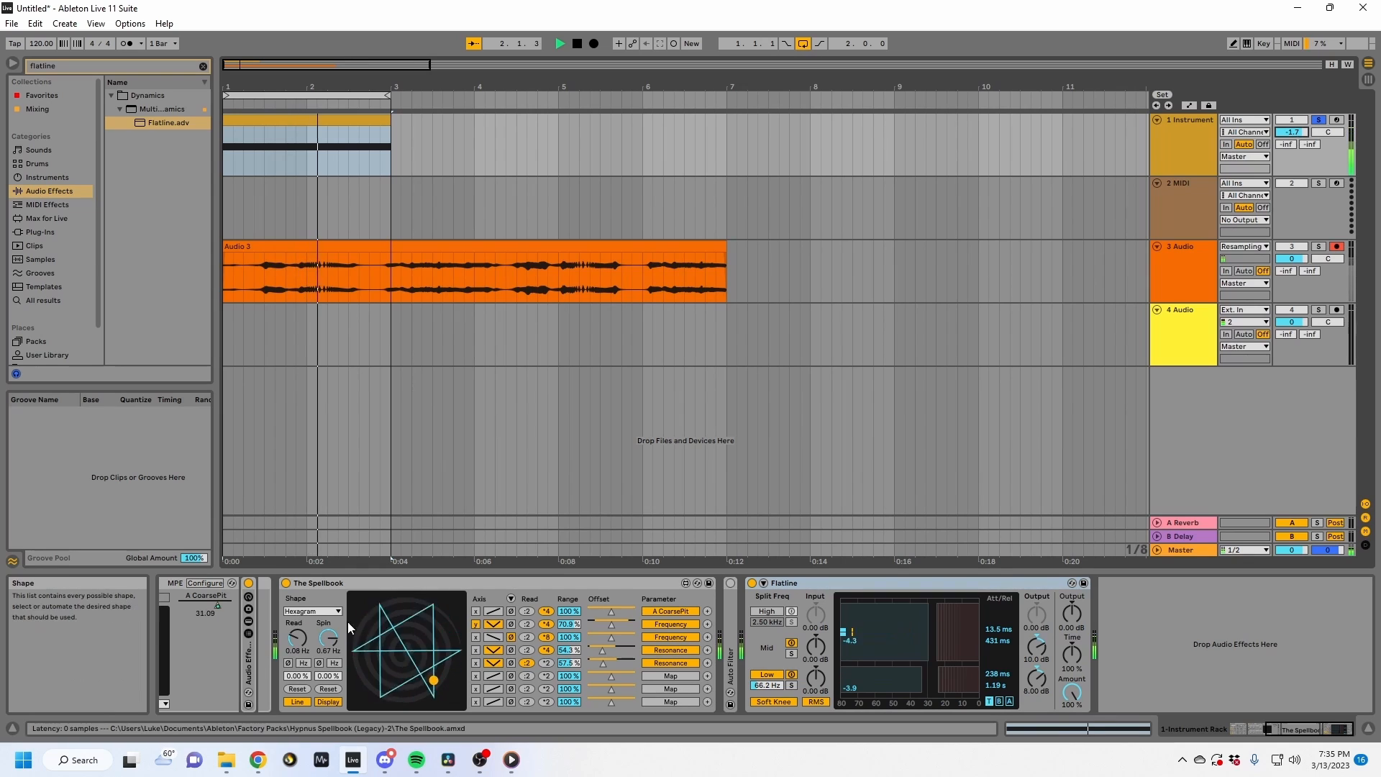
pyautogui.scroll(5, 335, 583)
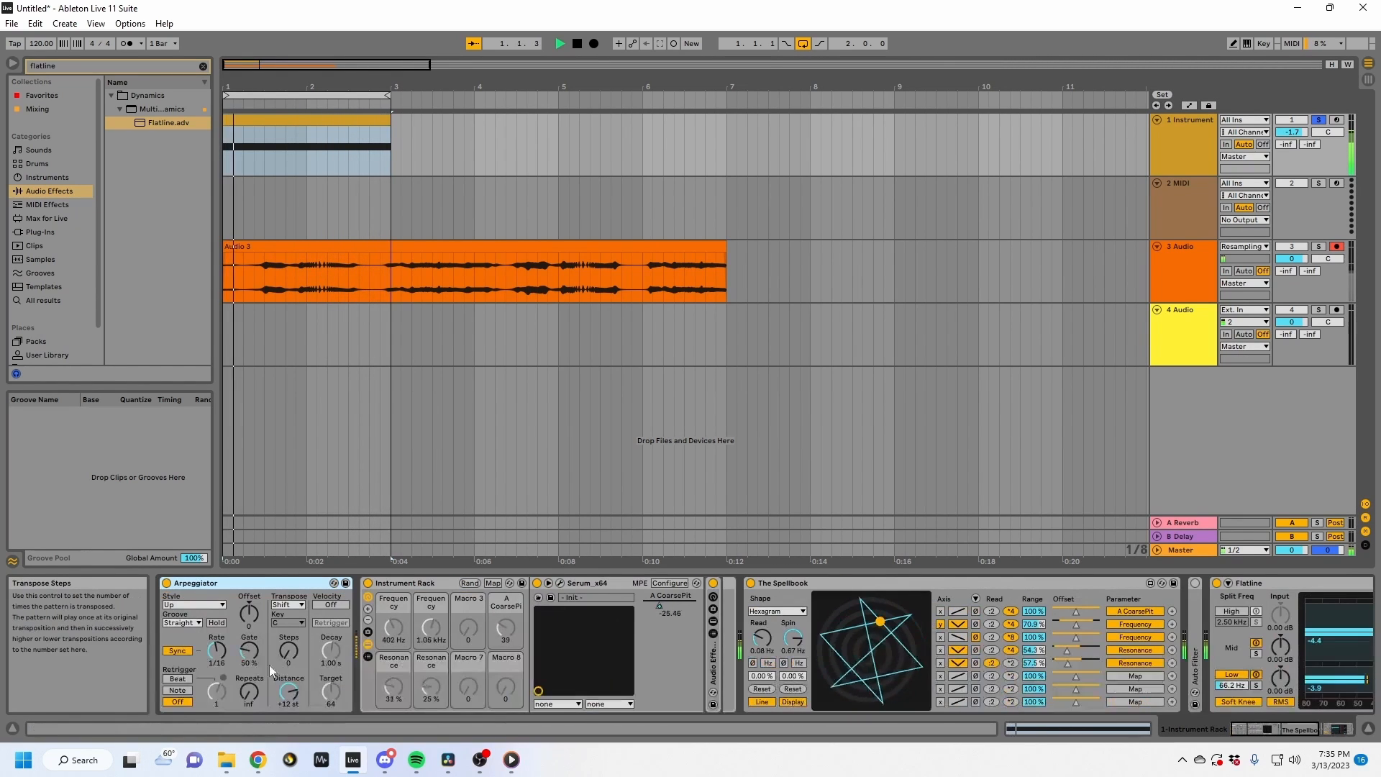
pyautogui.moveTo(248, 651); pyautogui.dragTo(249, 658)
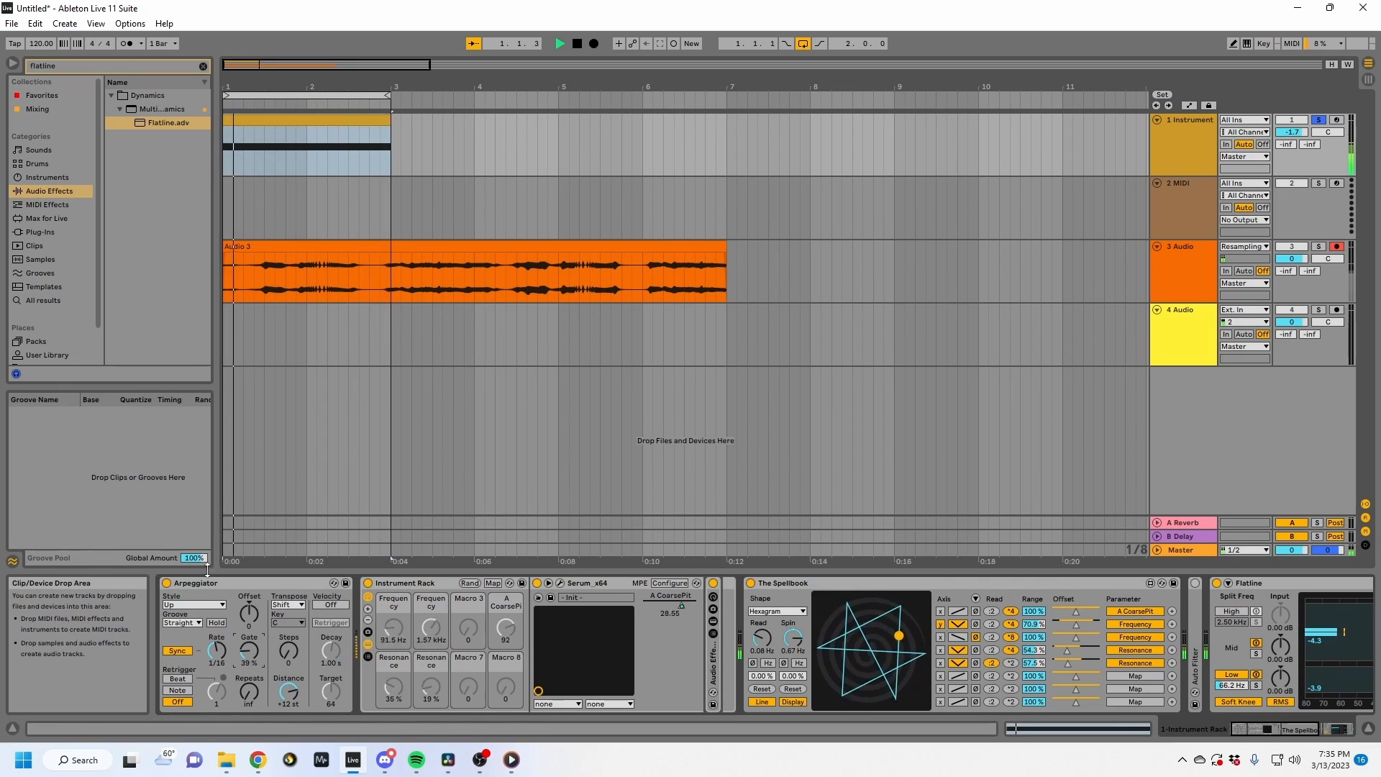
# Switch The Spellbook's Read and Spin rates to tempo sync, set both to off and reset the shape's rotation.
pyautogui.click(797, 663)
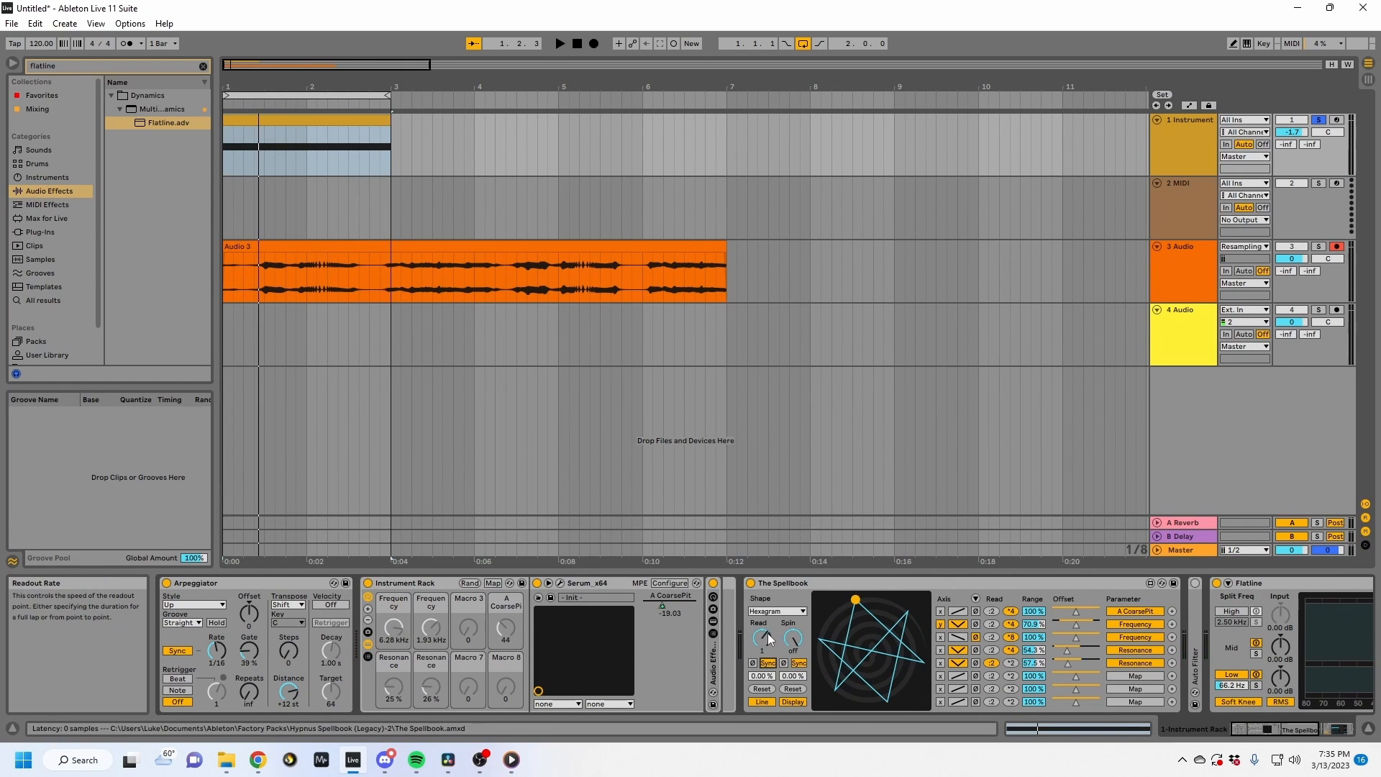
pyautogui.click(794, 690)
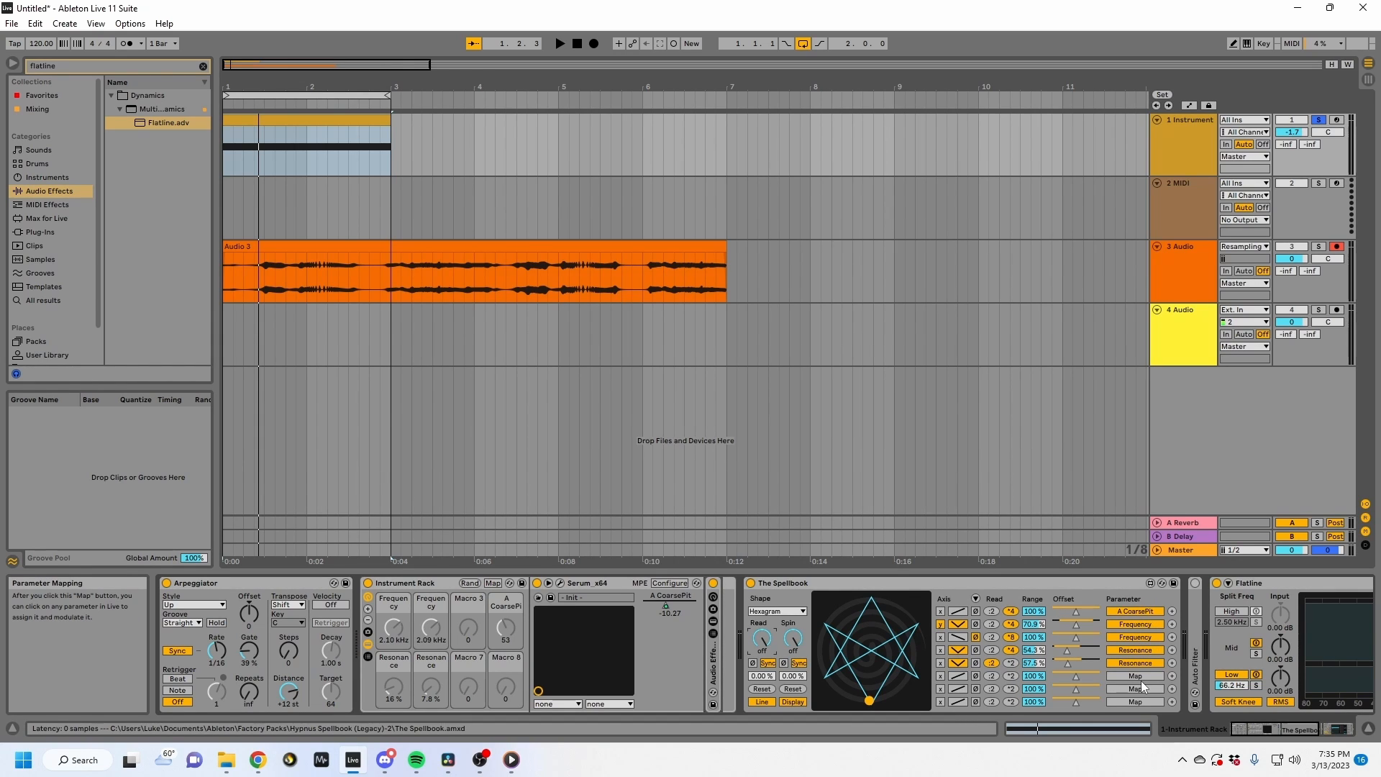
# Search the audio effects for "delay" and add the Delay device after Flatline on the instrument track.
pyautogui.hotkey('ctrl', 'f')
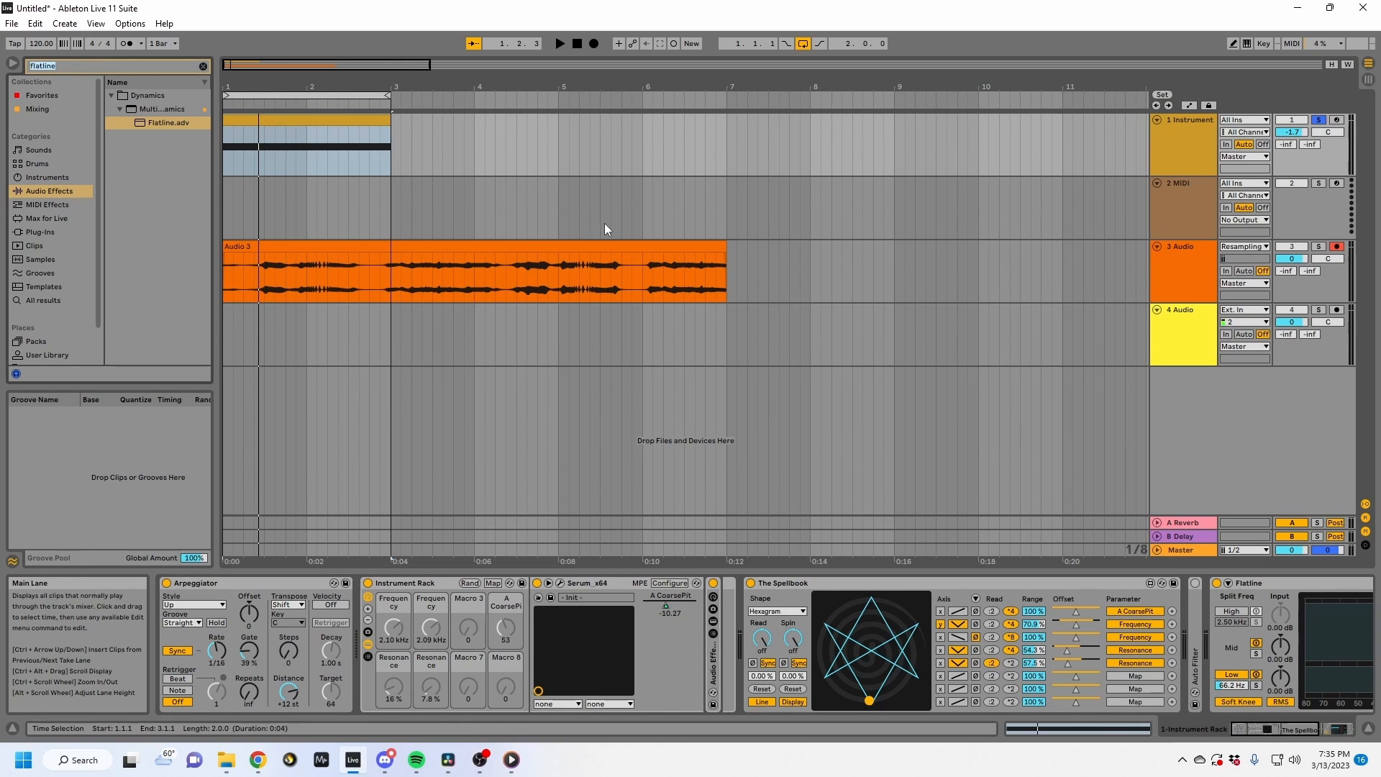
pyautogui.write('delay')
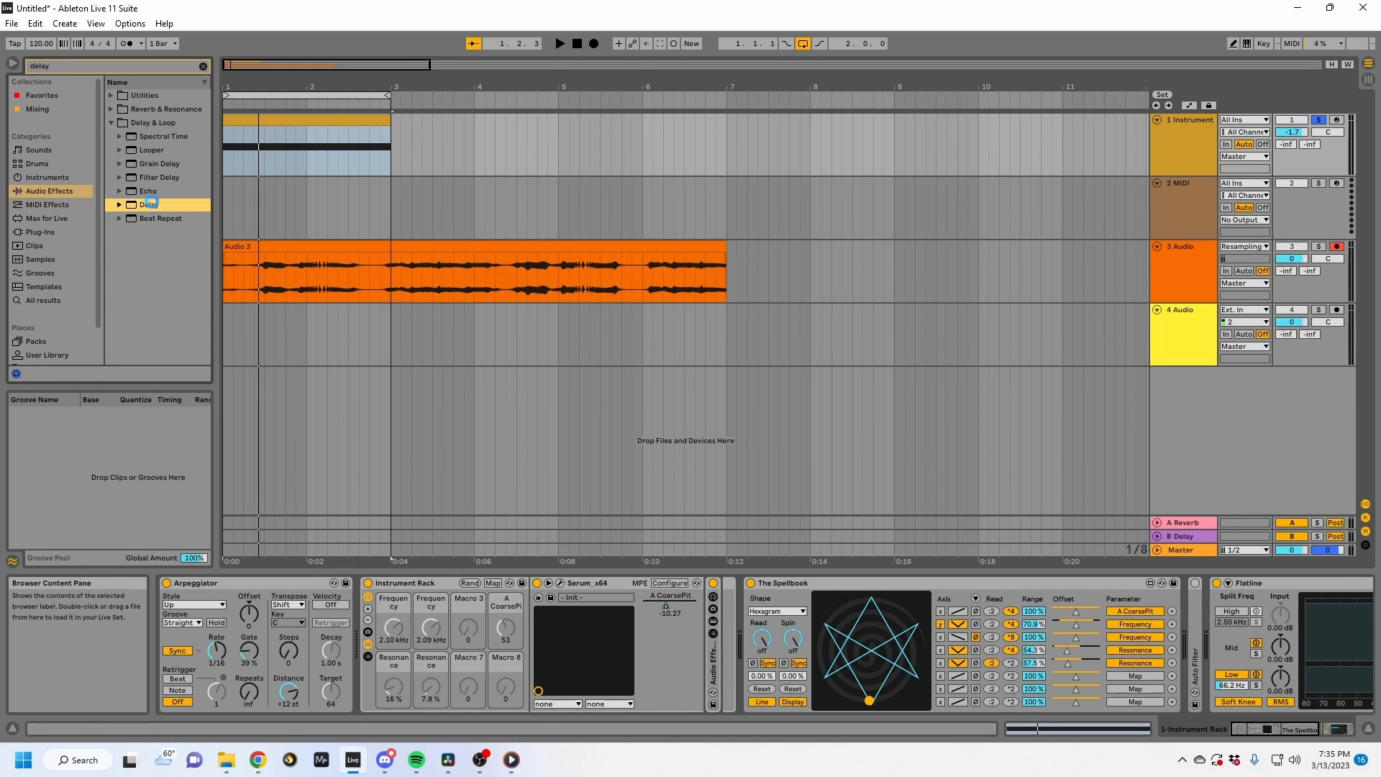
pyautogui.moveTo(149, 204); pyautogui.dragTo(903, 590)
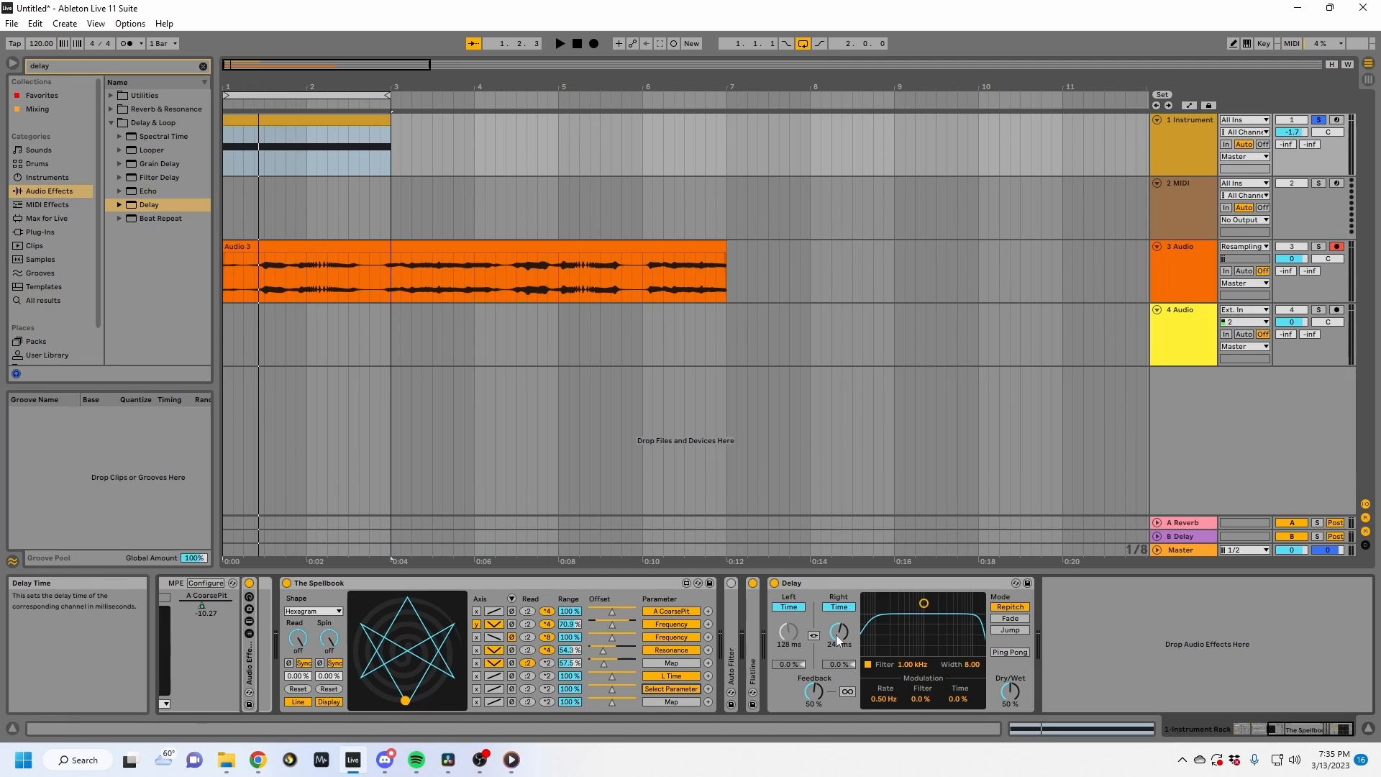
# Set The Spellbook's R Time slot to the y axis, its synced Spin rate to 6 and Delay's Dry/Wet to 100%.
pyautogui.click(475, 689)
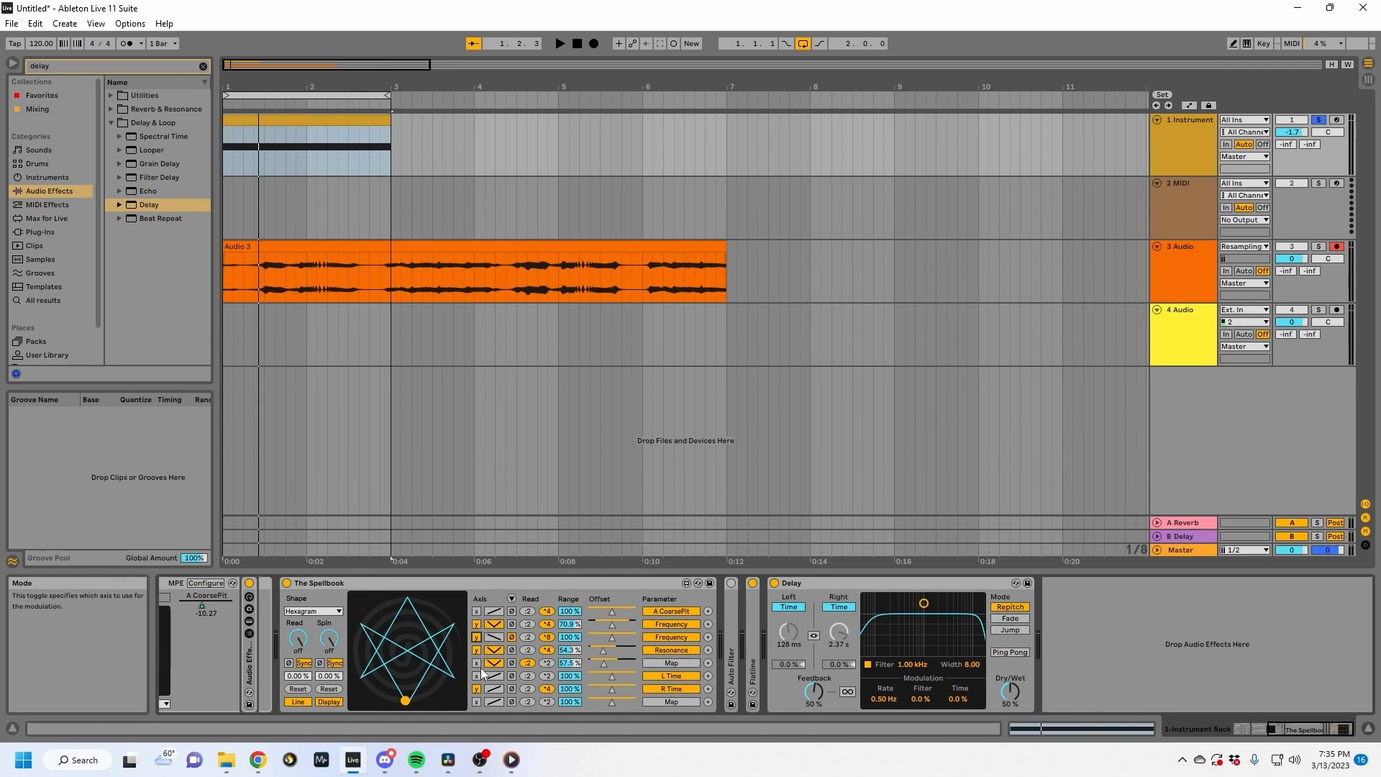
pyautogui.click(512, 688)
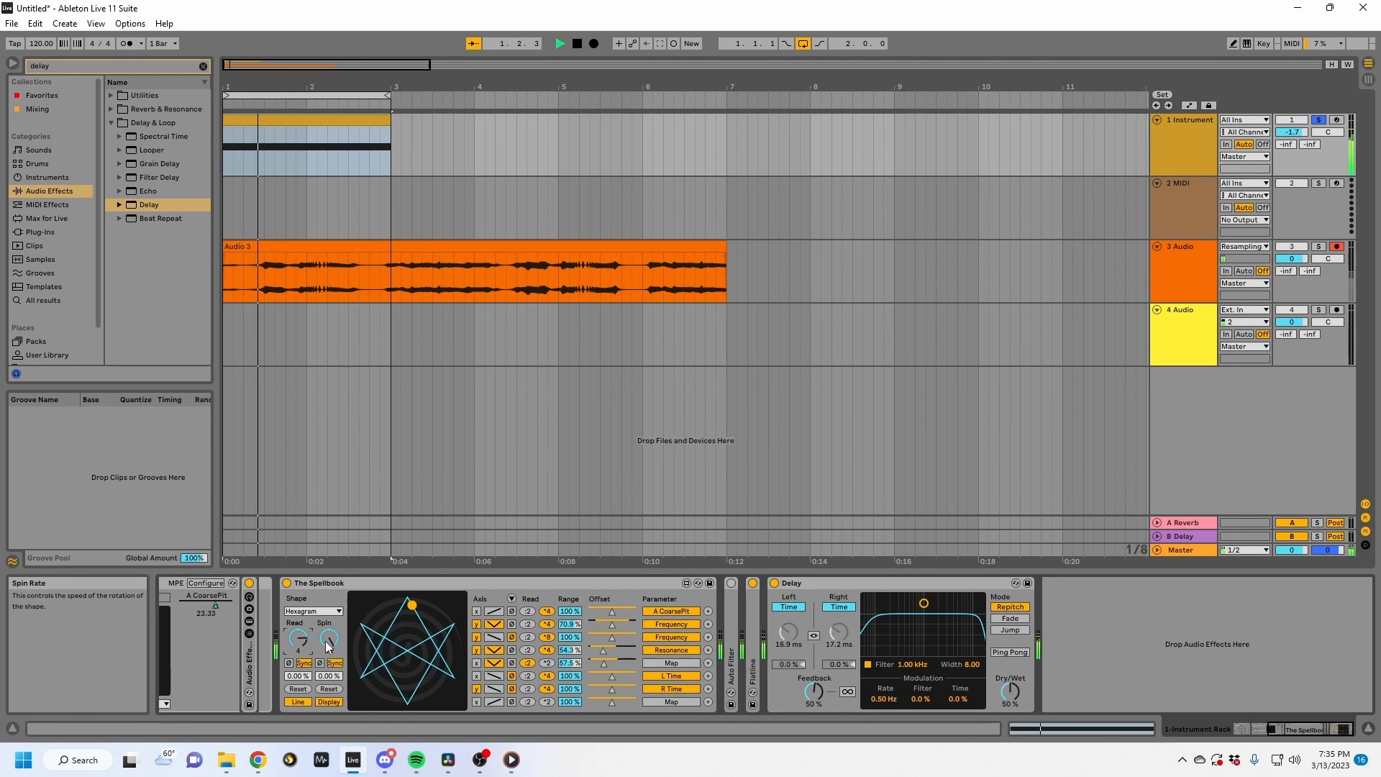
pyautogui.moveTo(329, 638); pyautogui.dragTo(328, 619)
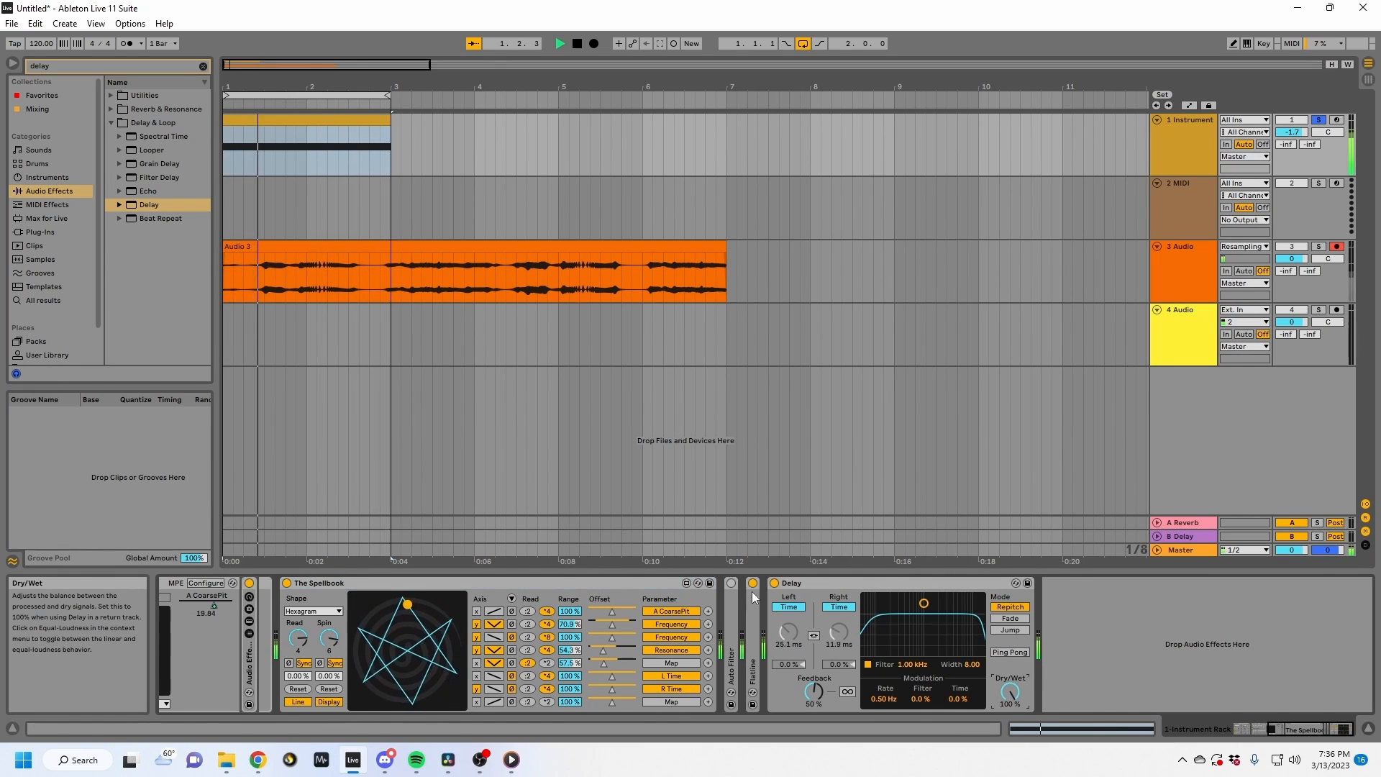
# Map The Spellbook's fifth modulation slot to the instrument rack's second Resonance macro.
pyautogui.click(587, 584)
pyautogui.press('Left')
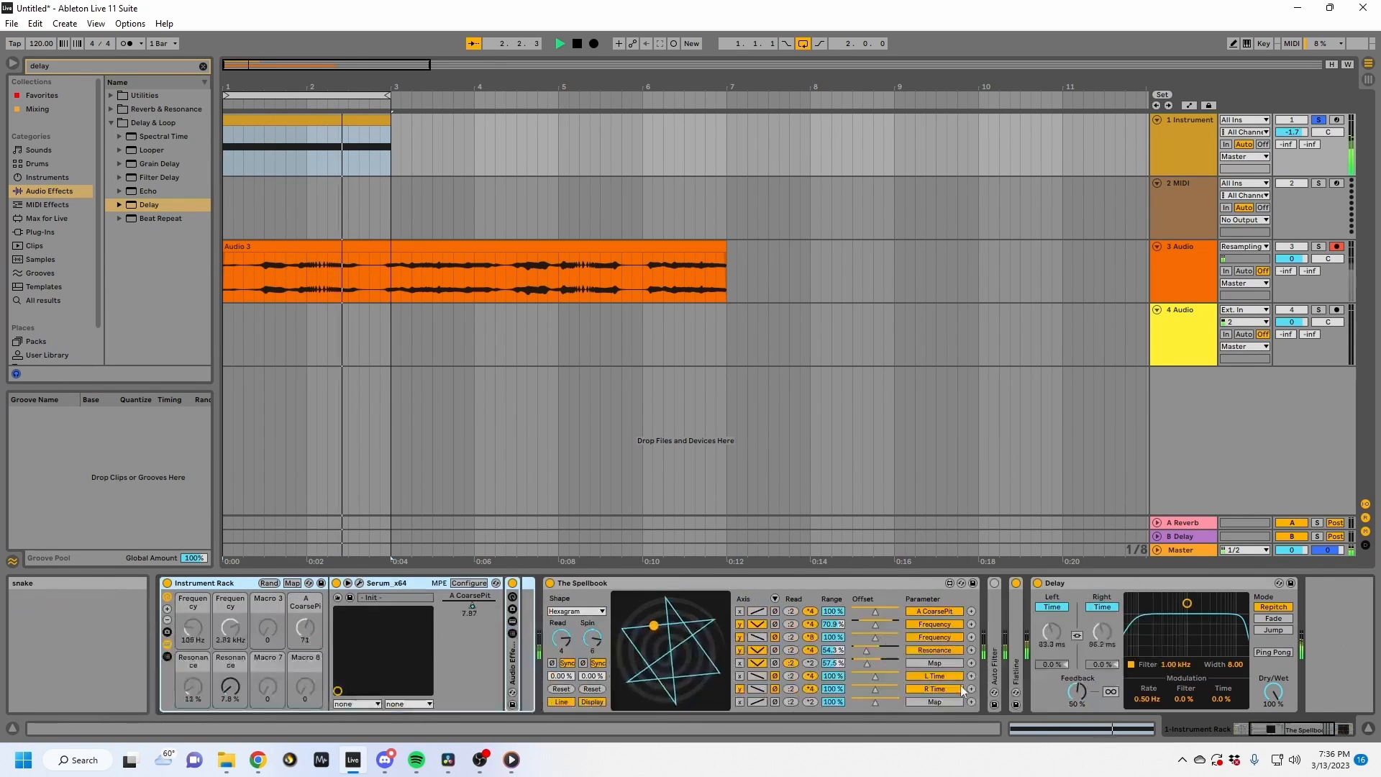
pyautogui.click(932, 663)
pyautogui.click(230, 687)
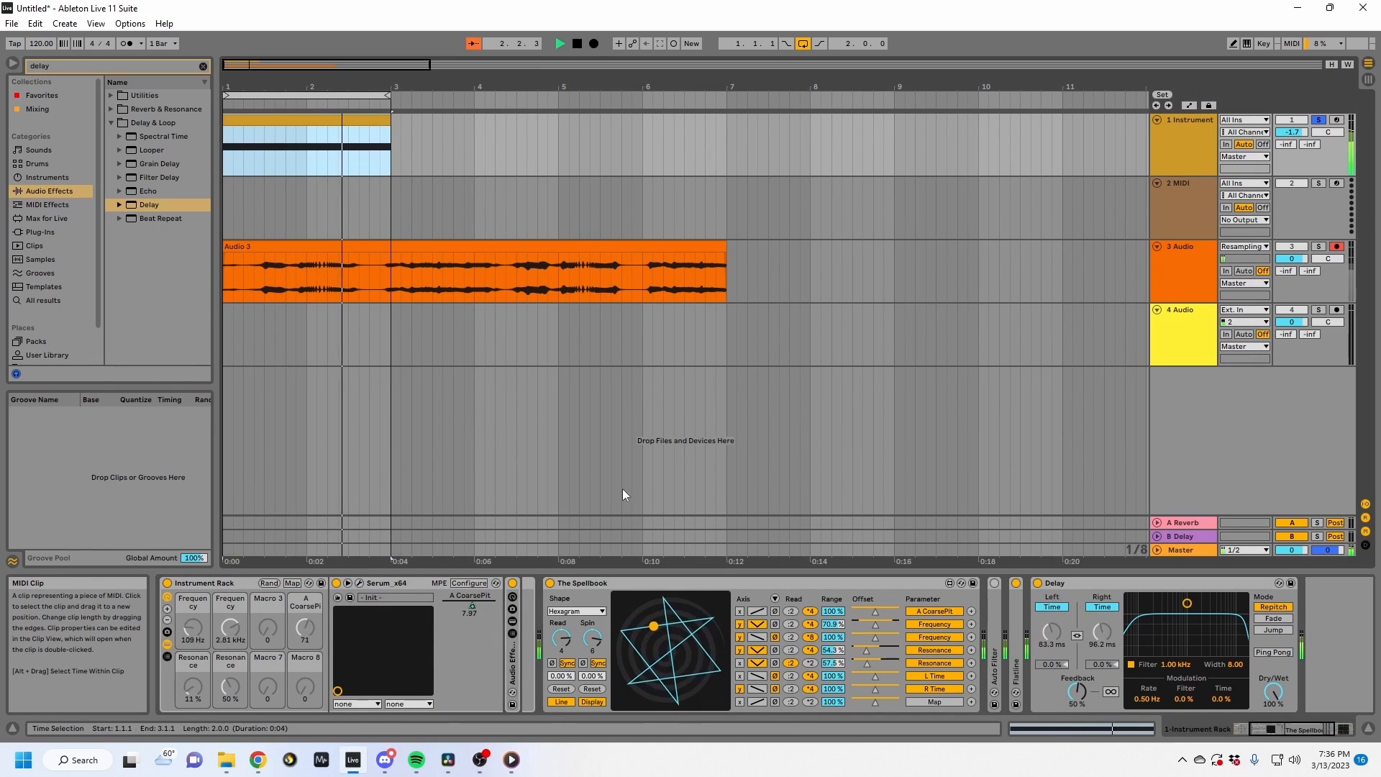
# Switch The Spellbook's Read and Spin rates to Hz and set them to 0.32 Hz and 0.49 Hz.
pyautogui.click(598, 664)
pyautogui.click(568, 665)
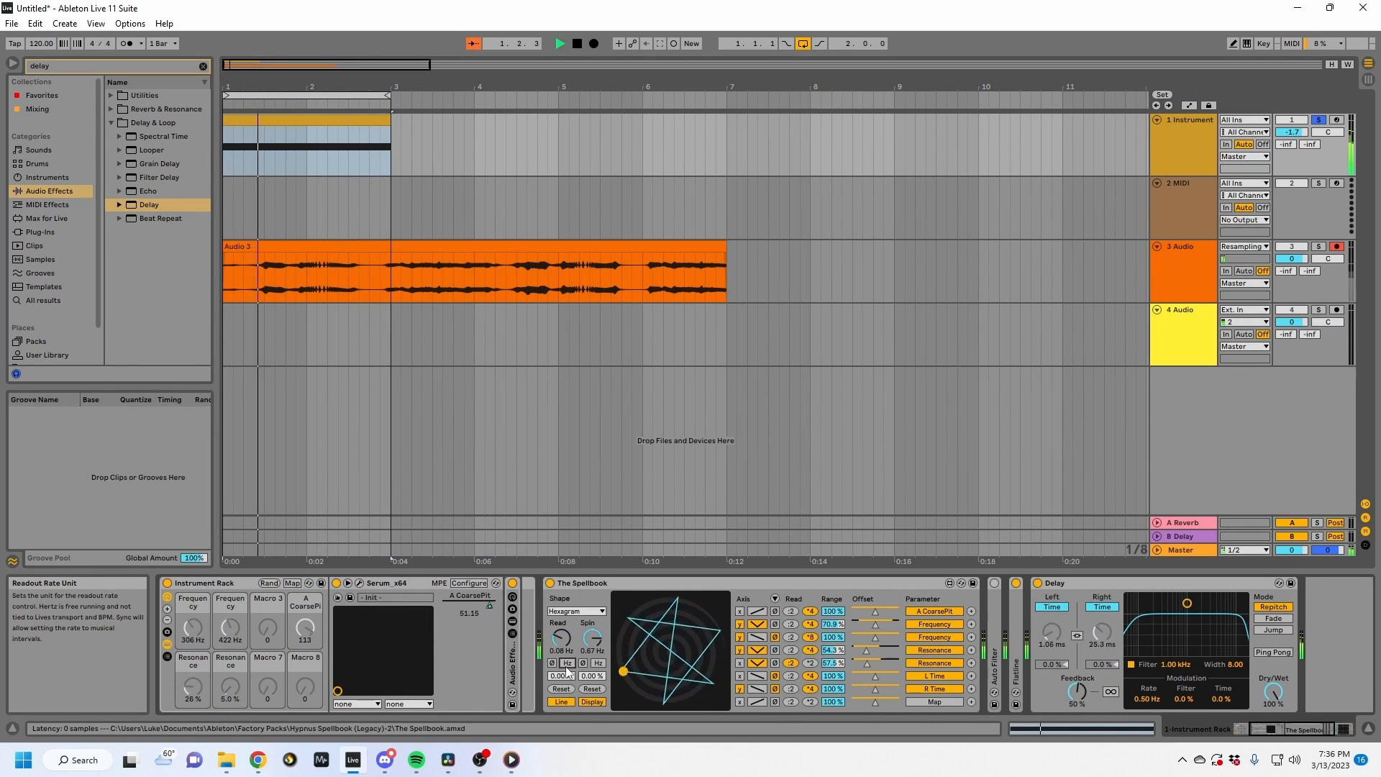
pyautogui.moveTo(590, 639); pyautogui.dragTo(559, 651)
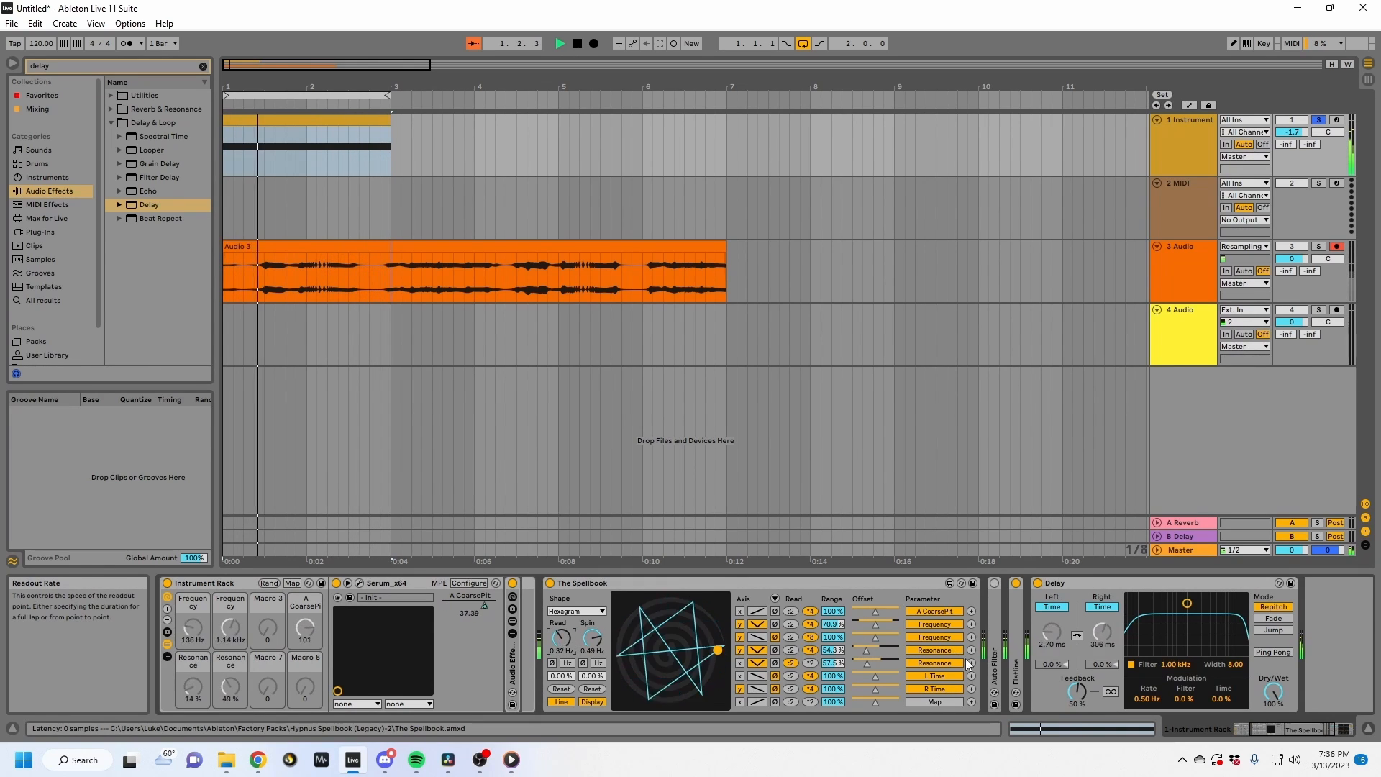
# Set the Delay's feedback to 0.0 % and turn off its band-pass filter.
pyautogui.moveTo(1077, 691); pyautogui.dragTo(1077, 737)
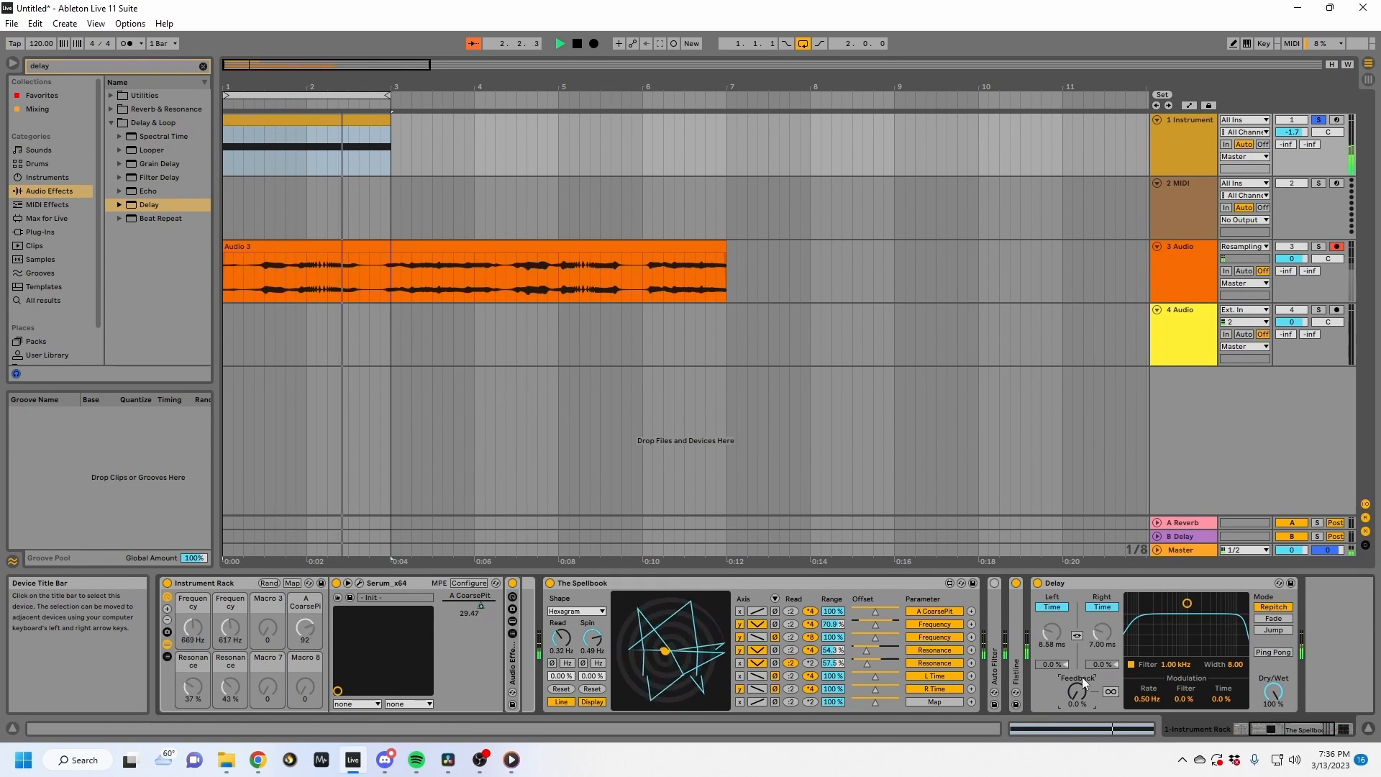
pyautogui.click(1133, 666)
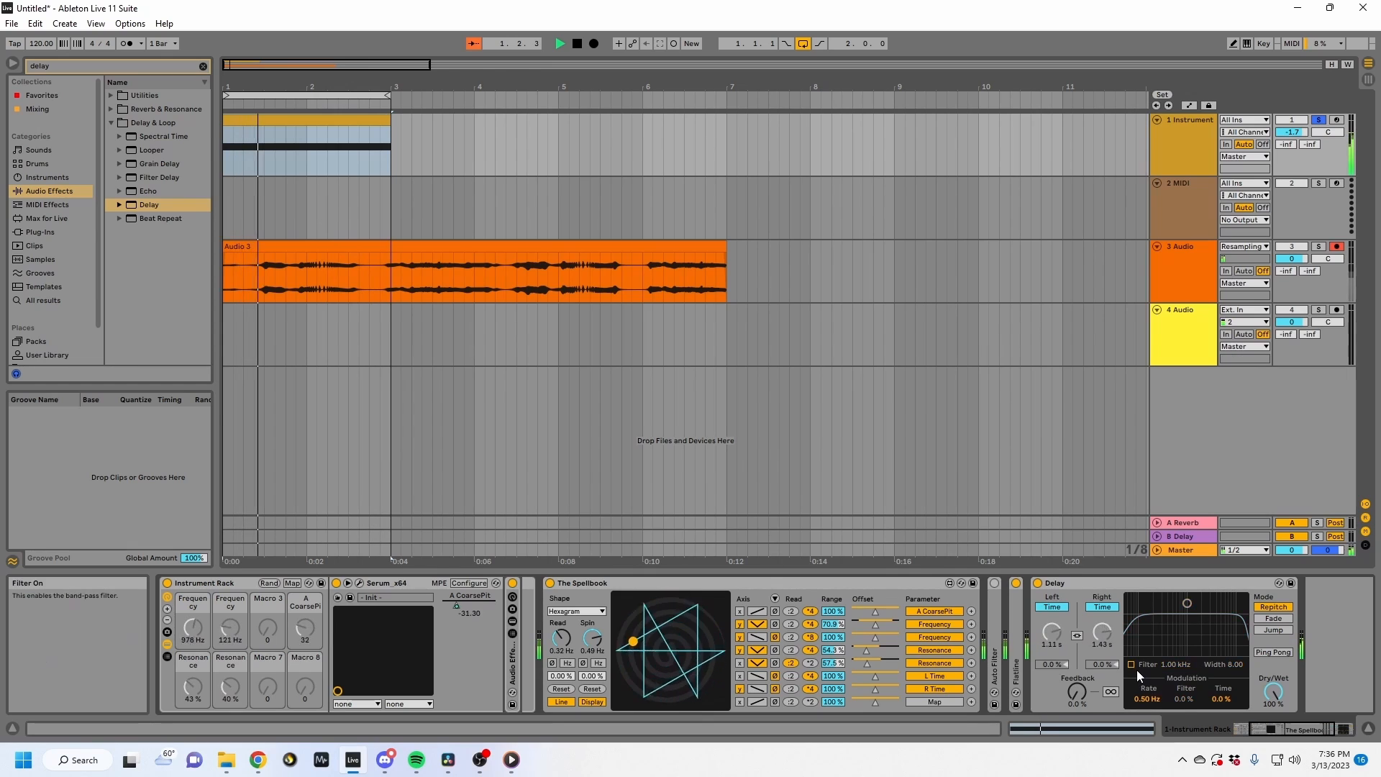
# Record the resampled output onto audio track 3 while varying The Spellbook's Read and Spin rates in Hz.
pyautogui.click(593, 44)
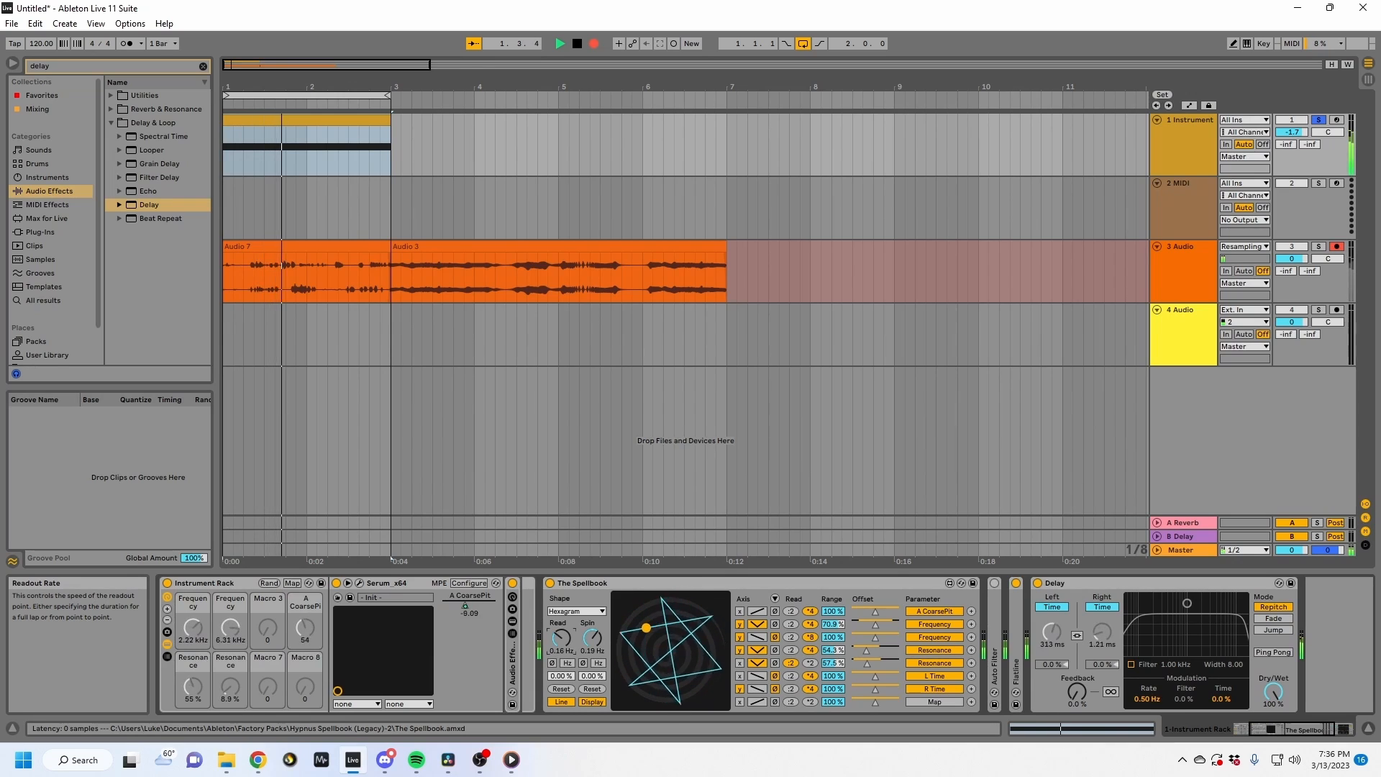
pyautogui.moveTo(586, 652)
pyautogui.mouseDown()
pyautogui.moveTo(586, 676)
pyautogui.moveTo(592, 637)
pyautogui.mouseUp()
pyautogui.click(561, 639)
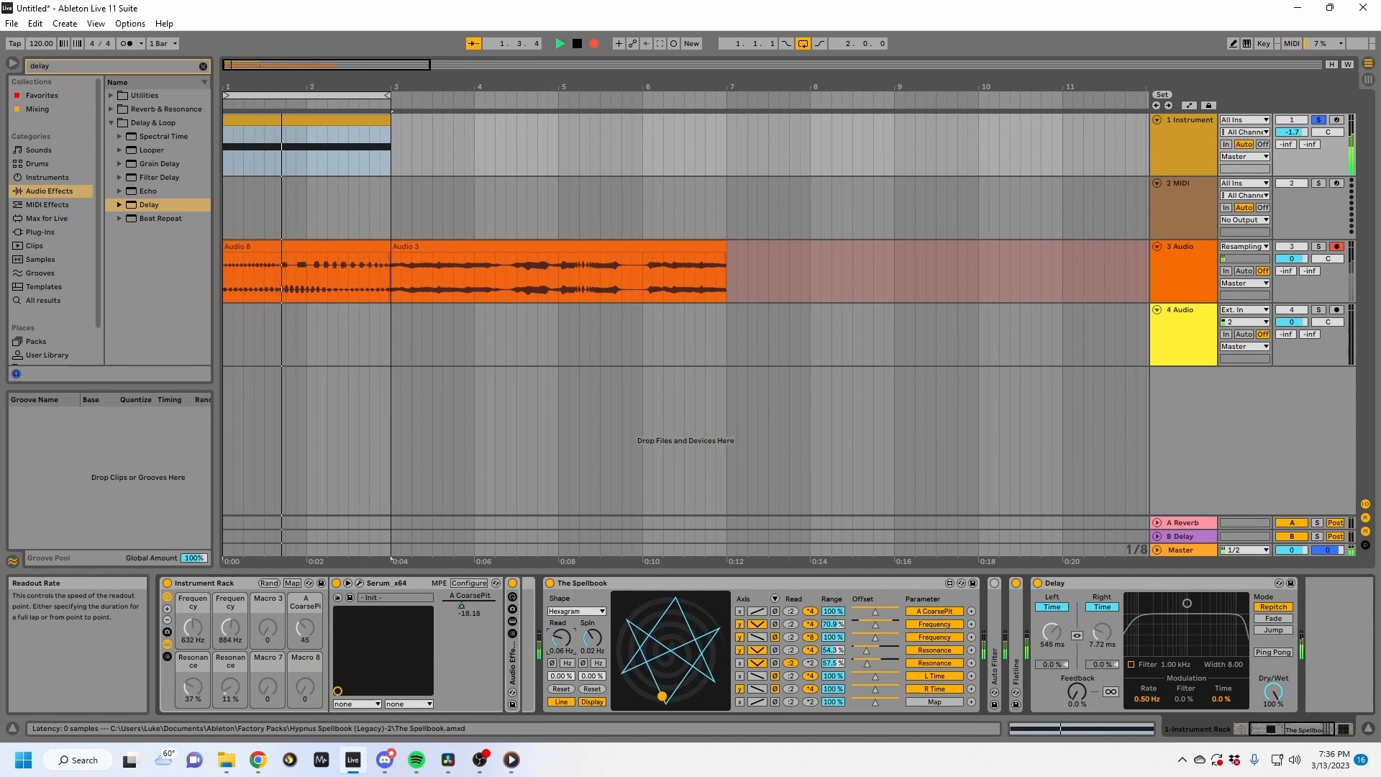
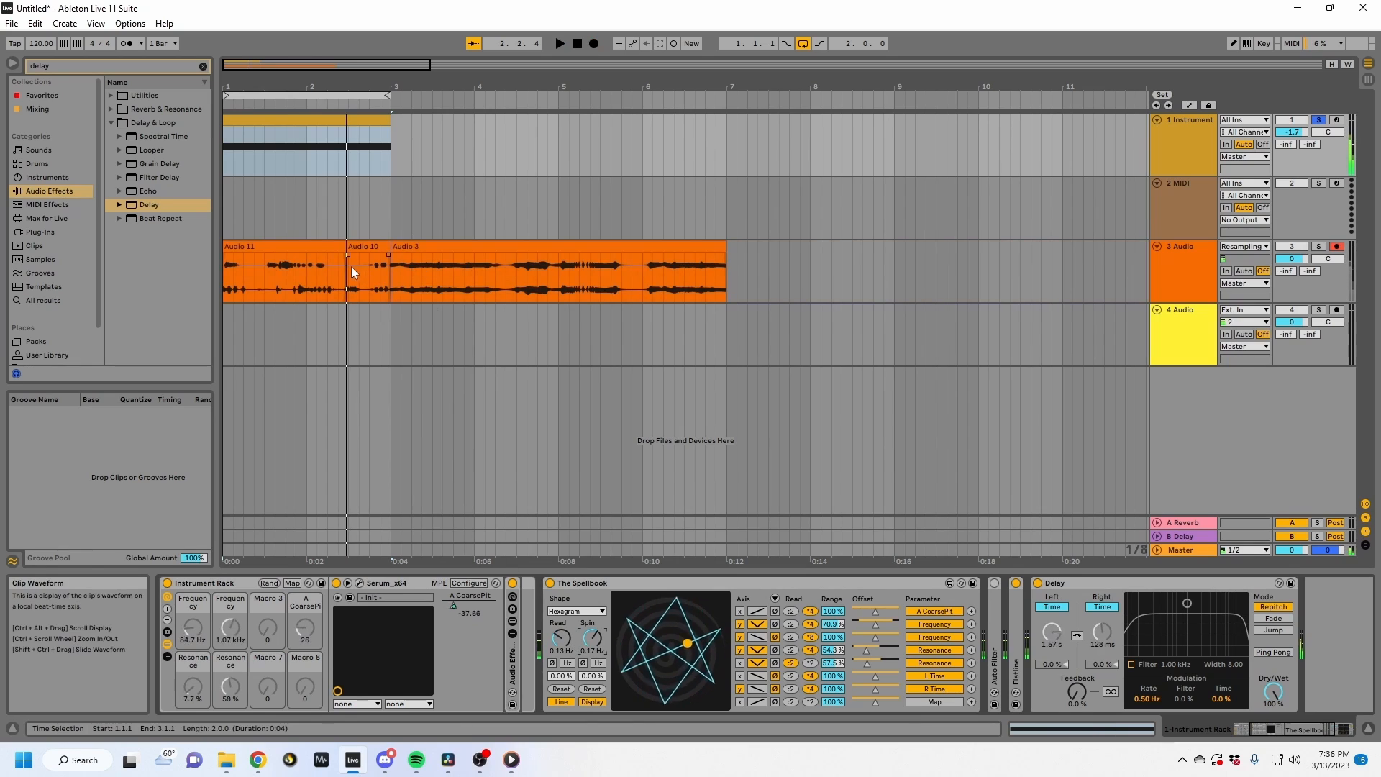
pyautogui.press('space')
# Duplicate the recorded Audio 10 clip three times on track 3 and extend the last copy's start back to bar 3.
pyautogui.click(351, 266)
pyautogui.hotkey('ctrl', 'd')
pyautogui.hotkey('ctrl', 'd')
pyautogui.hotkey('ctrl', 'd')
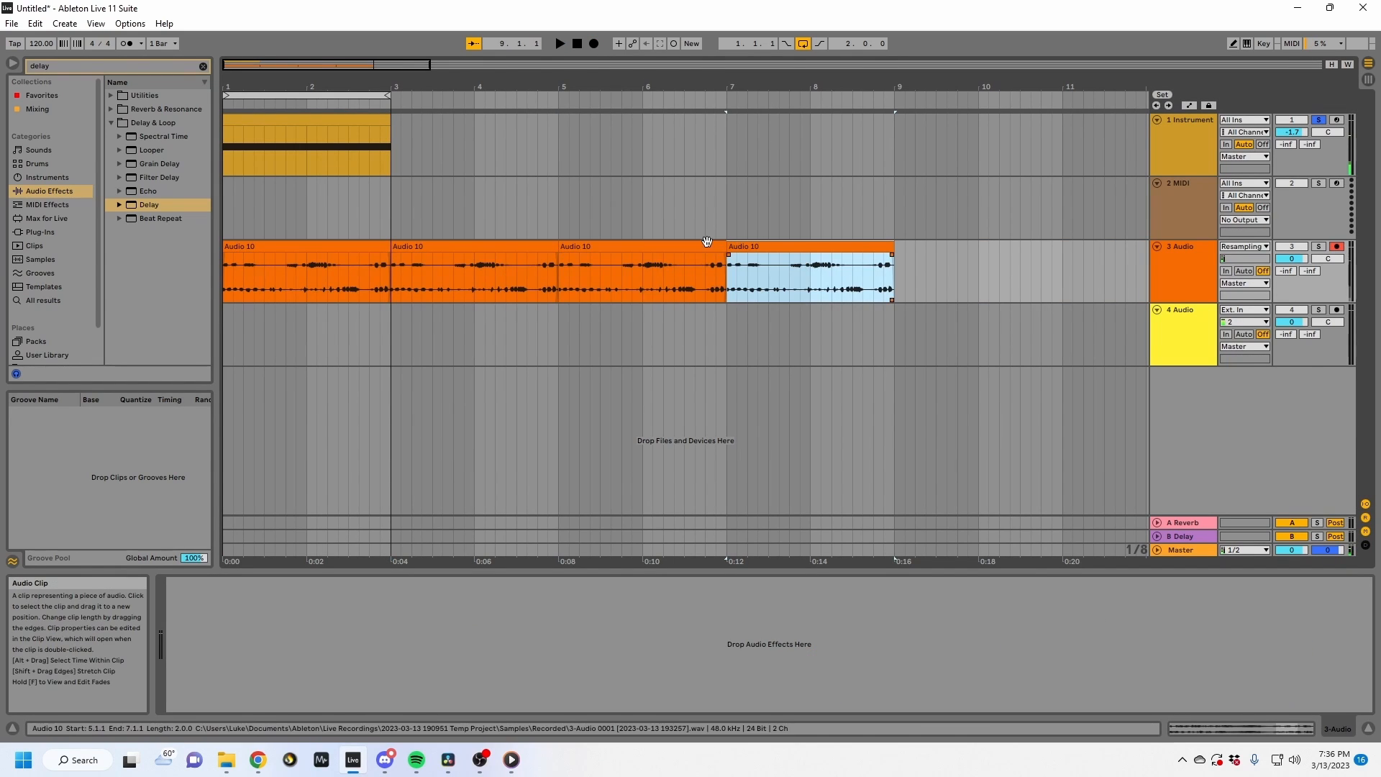
pyautogui.moveTo(729, 246); pyautogui.dragTo(390, 278)
pyautogui.press('space')
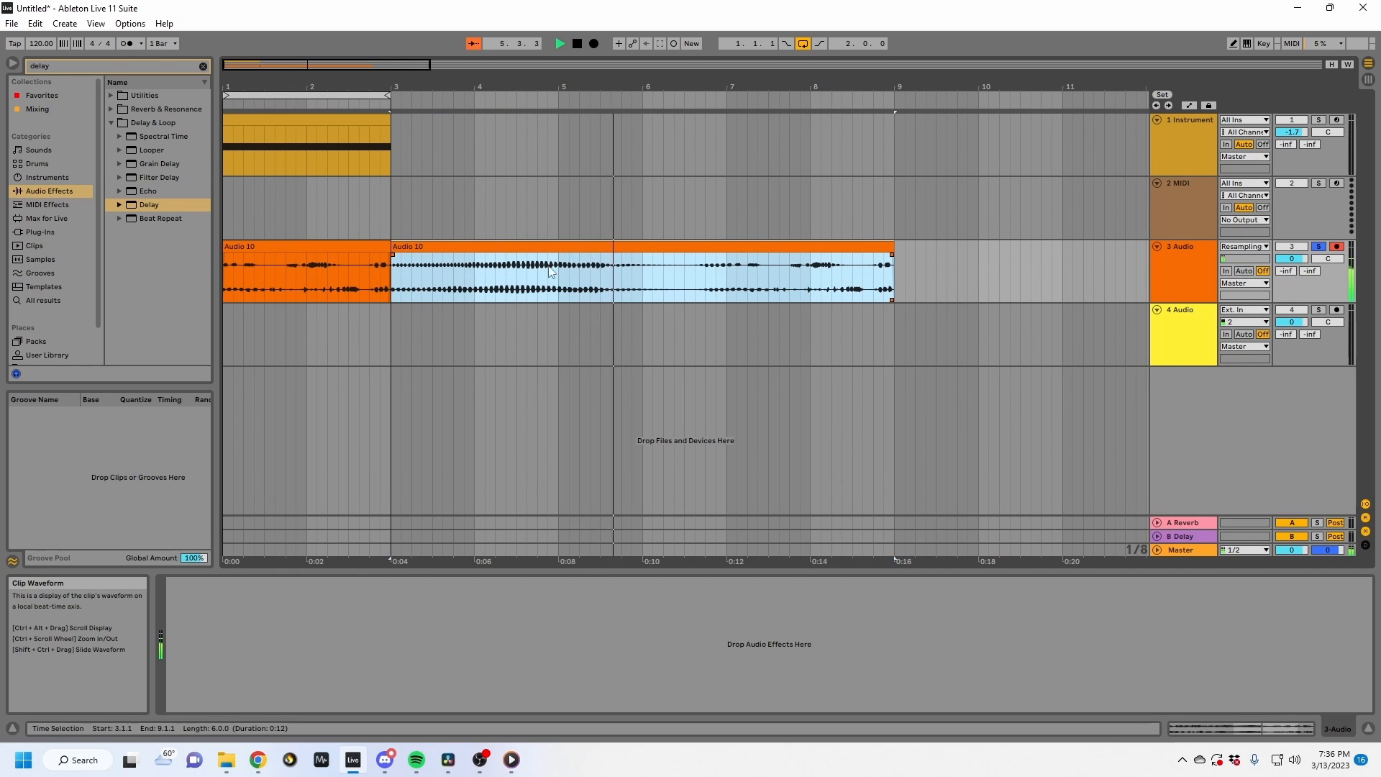
# Split the extended Audio 10 clip at 6.3.3 and select the part before the cut.
pyautogui.click(718, 272)
pyautogui.click(699, 276)
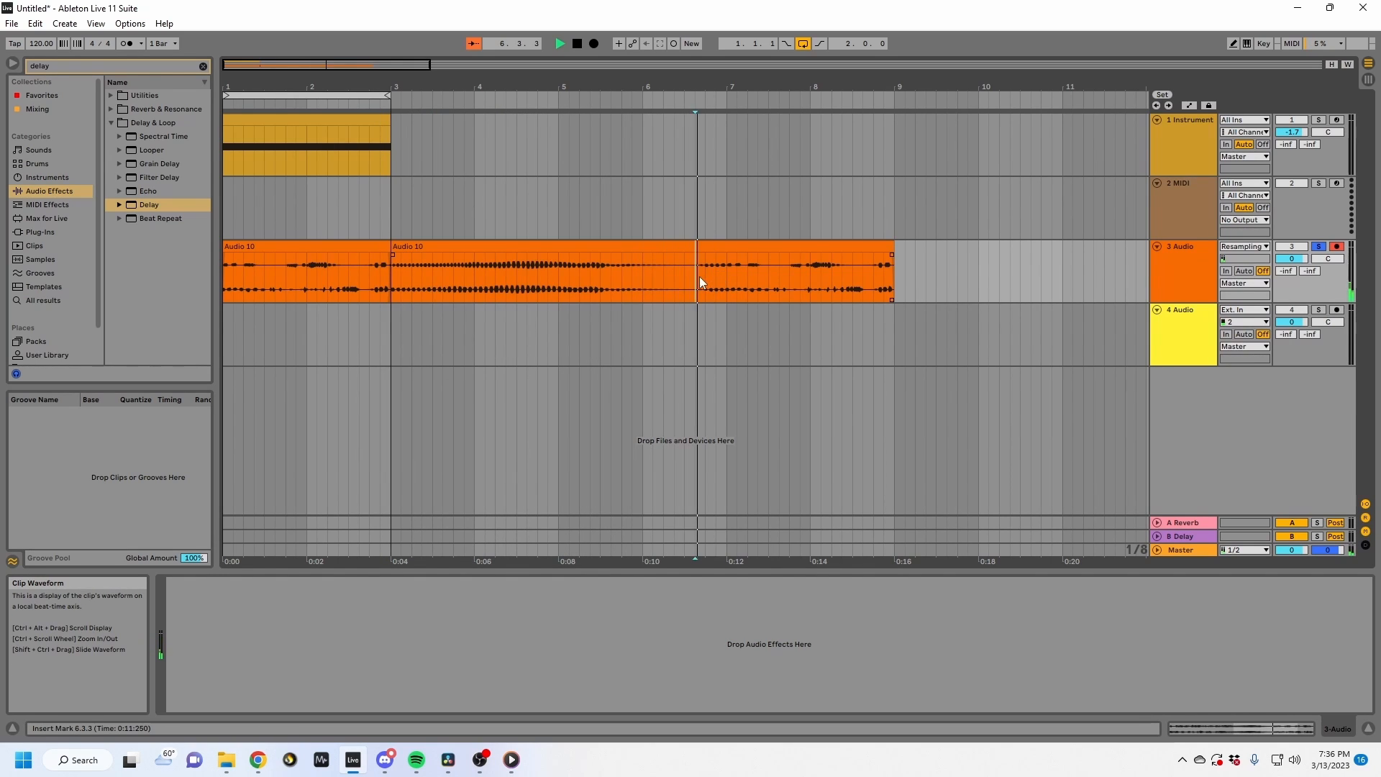
pyautogui.hotkey('ctrl', 'e')
pyautogui.click(653, 246)
pyautogui.press('space')
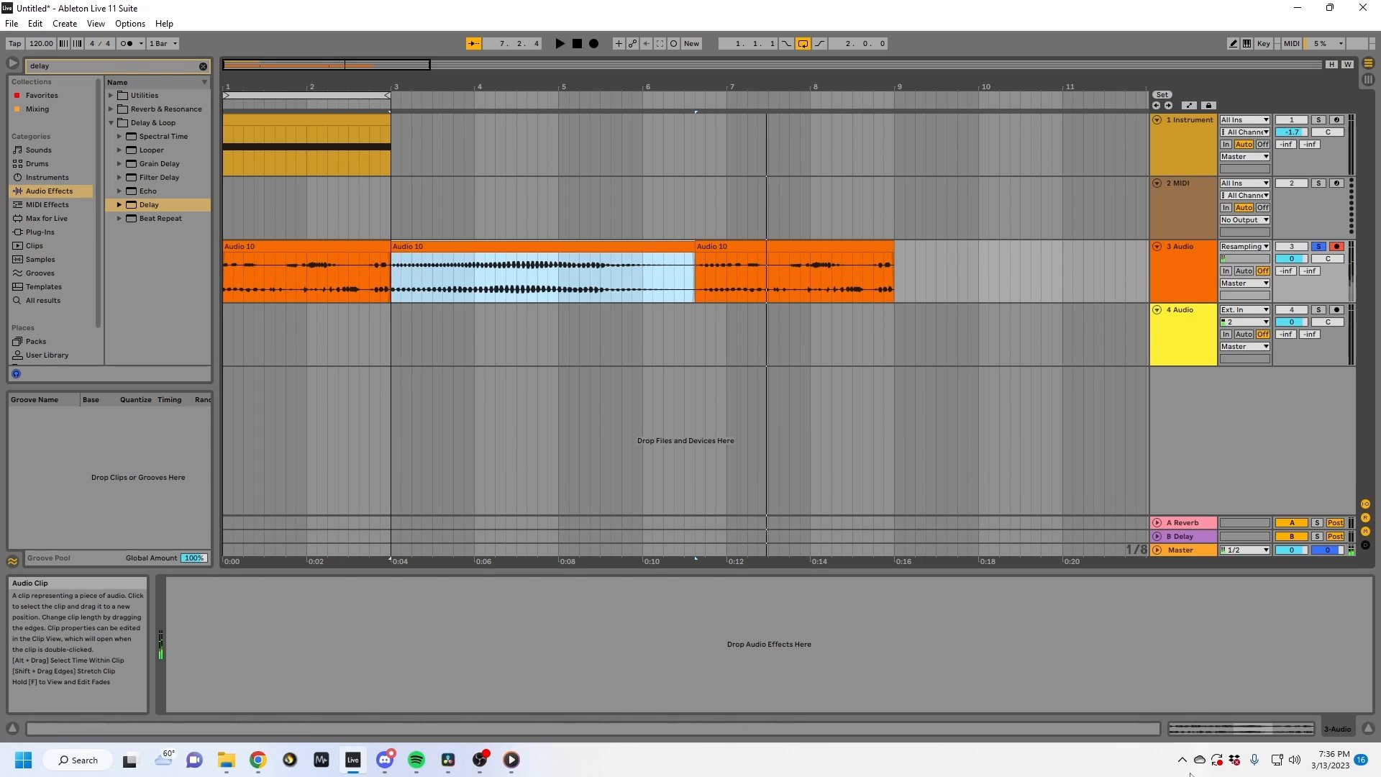
# Halve the selected clip's BPM to 60.00 and set its warp mode to Re-Pitch.
pyautogui.click(1194, 731)
pyautogui.click(203, 669)
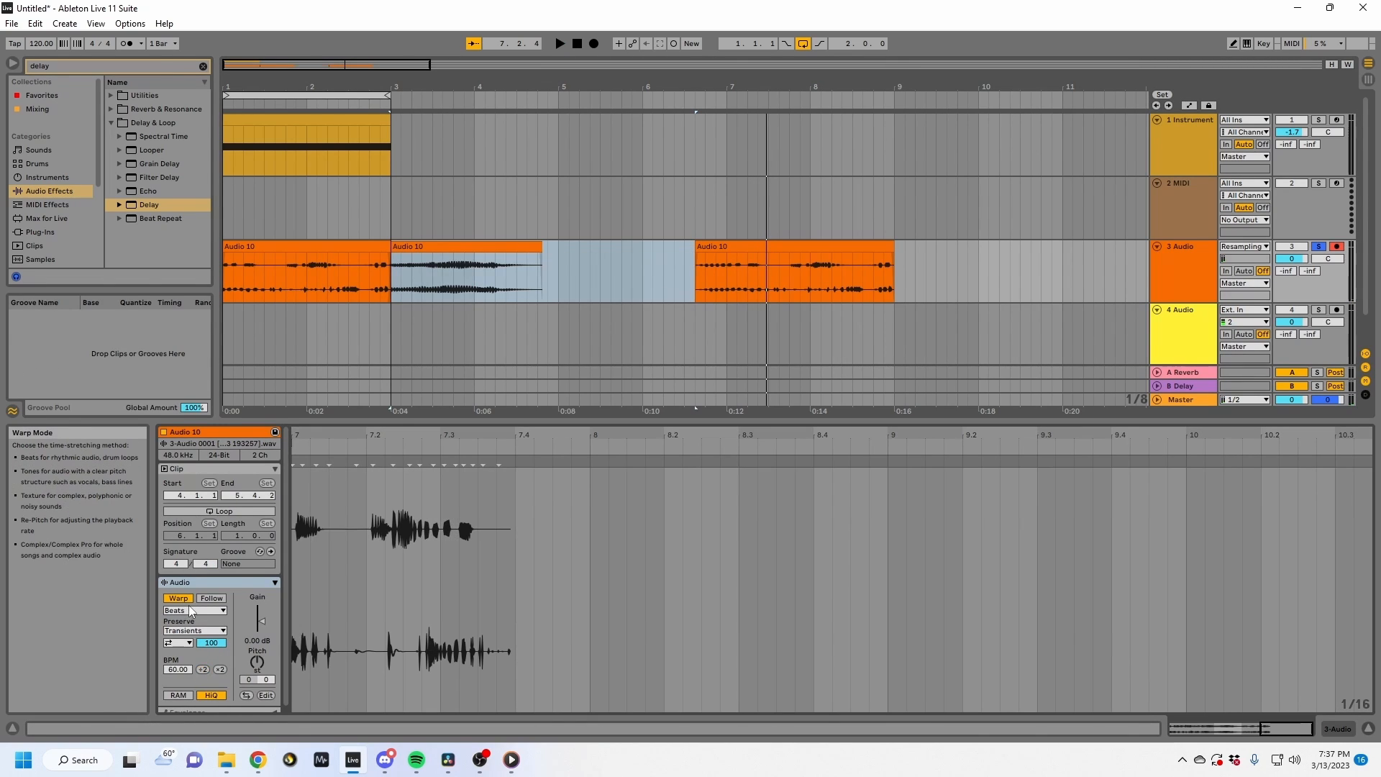
pyautogui.click(194, 610)
pyautogui.click(185, 652)
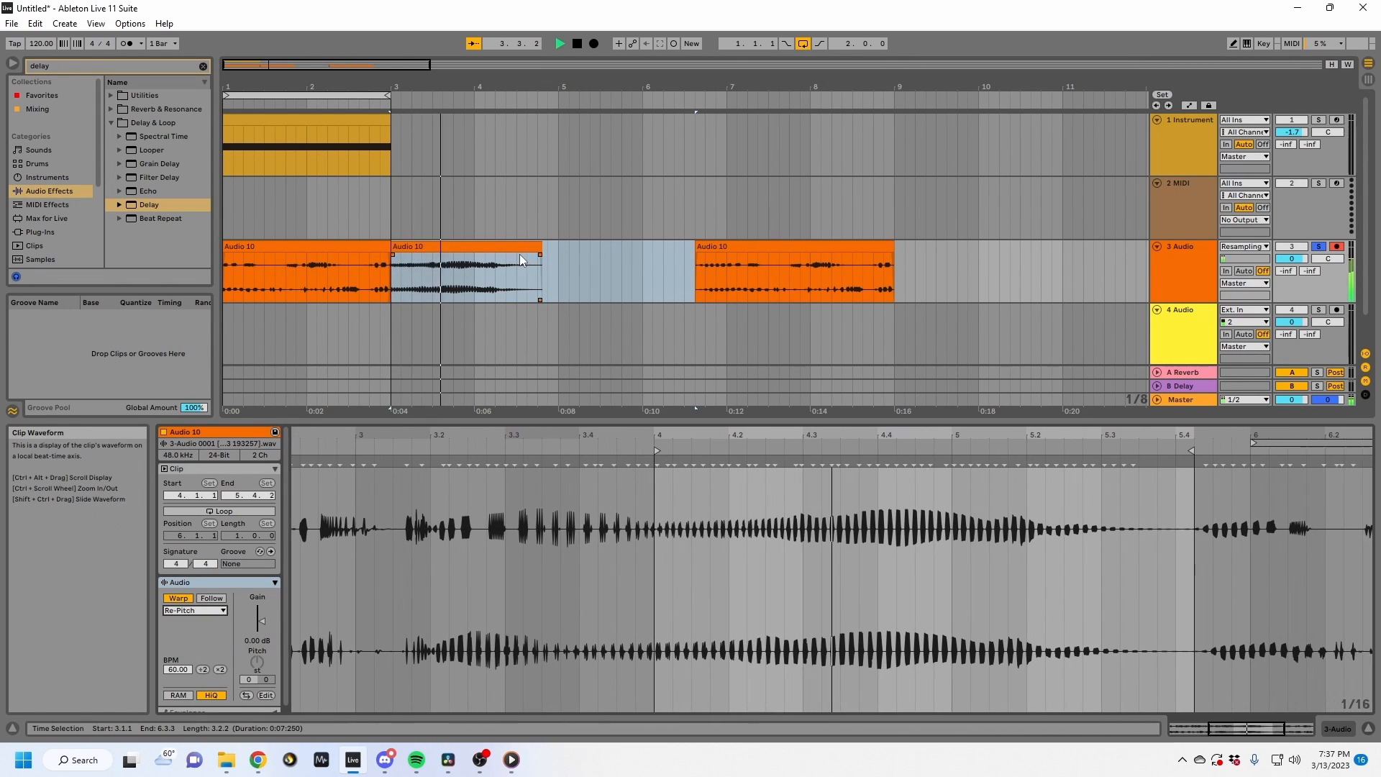
# Audition the repitched clip and give it a long fade-in from bar 3 across nearly its whole length.
pyautogui.press('space')
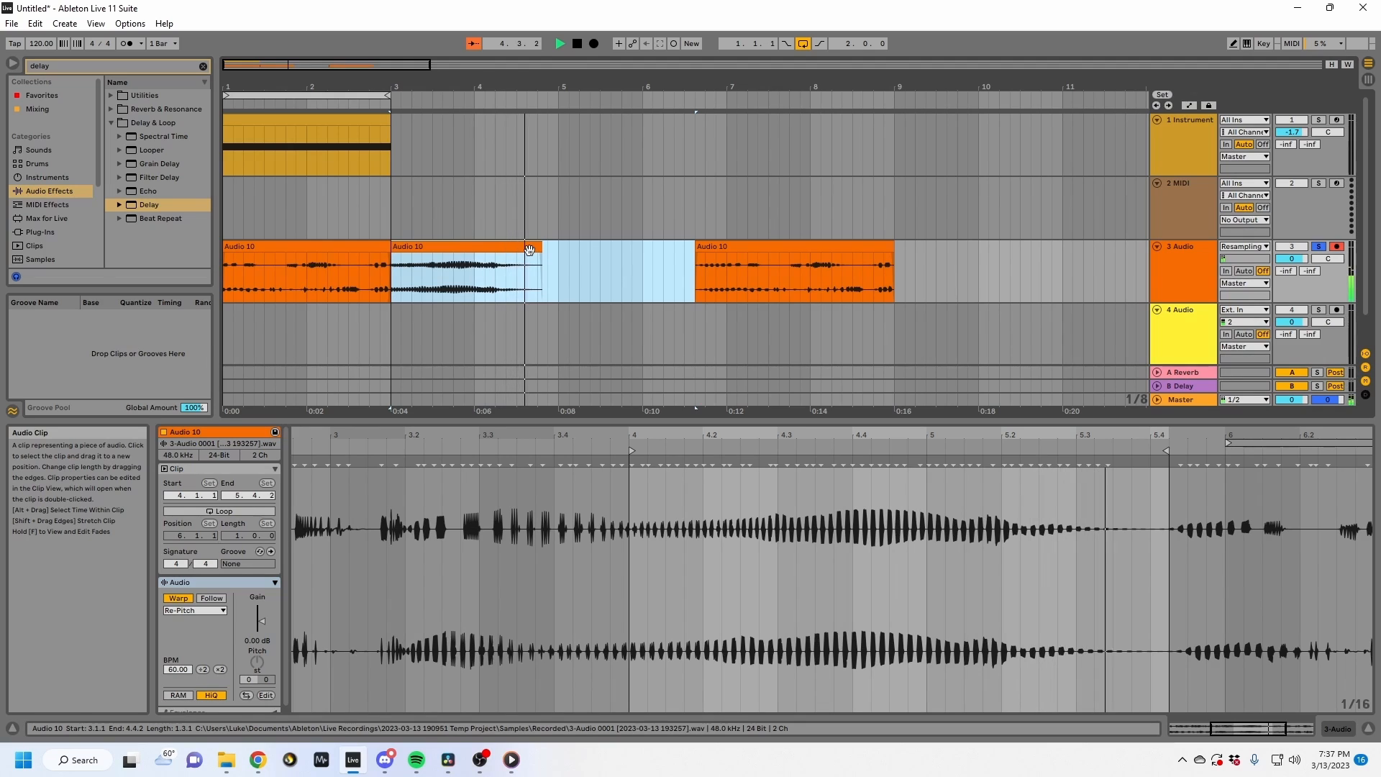
pyautogui.click(529, 250)
pyautogui.press('space')
pyautogui.moveTo(389, 255); pyautogui.dragTo(440, 256)
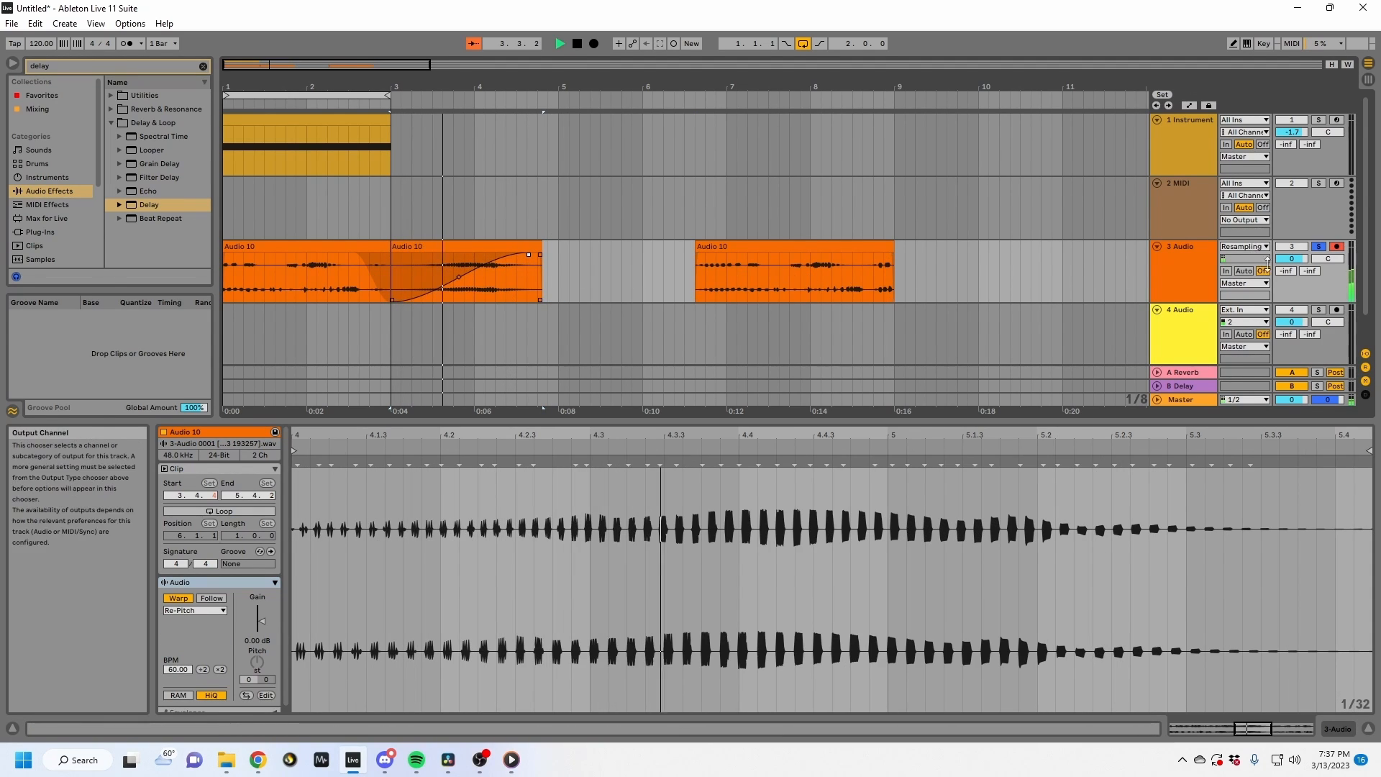
# Draw track panning automation on audio track 3 over the repitched clip, swinging left, right and back near centre.
pyautogui.click(1321, 258)
pyautogui.press('a')
pyautogui.press('space')
pyautogui.click(391, 278)
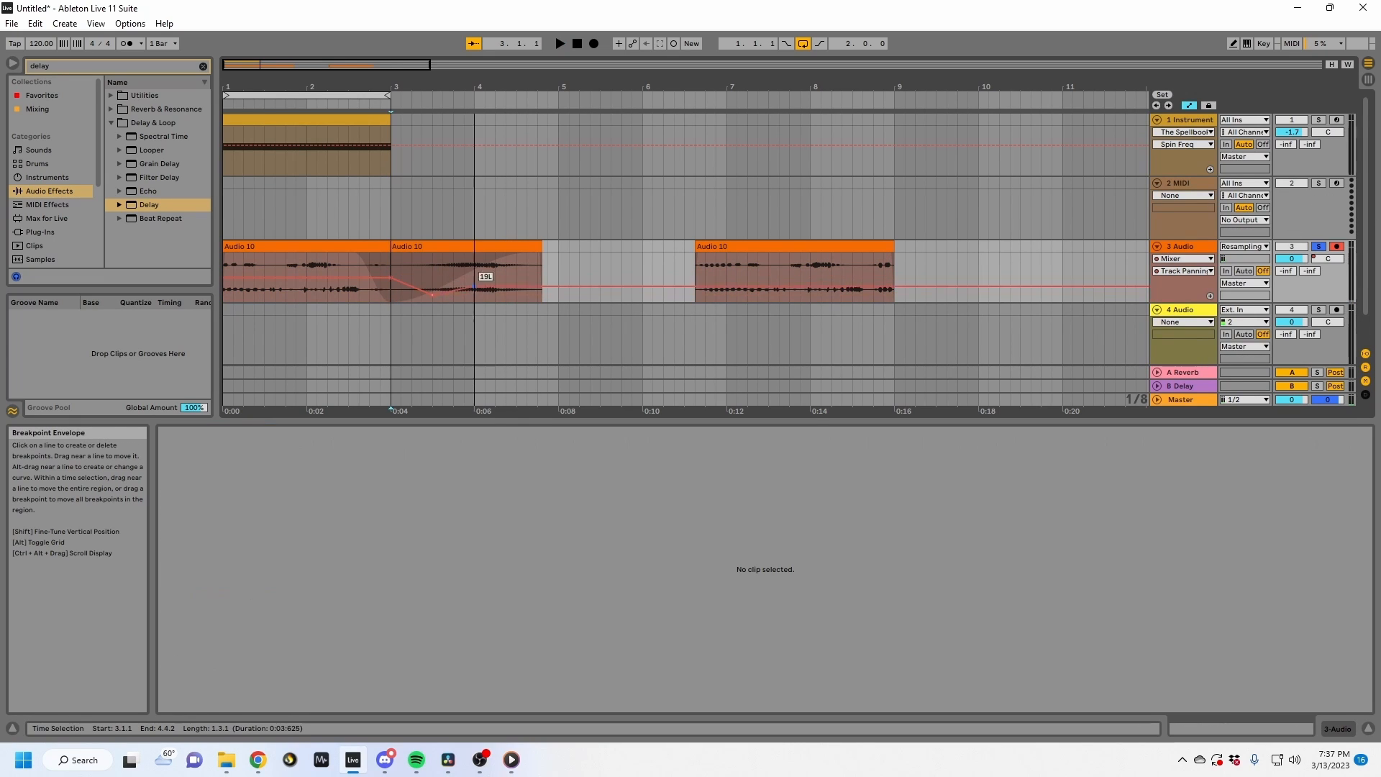
pyautogui.moveTo(475, 287); pyautogui.dragTo(533, 275)
pyautogui.press('space')
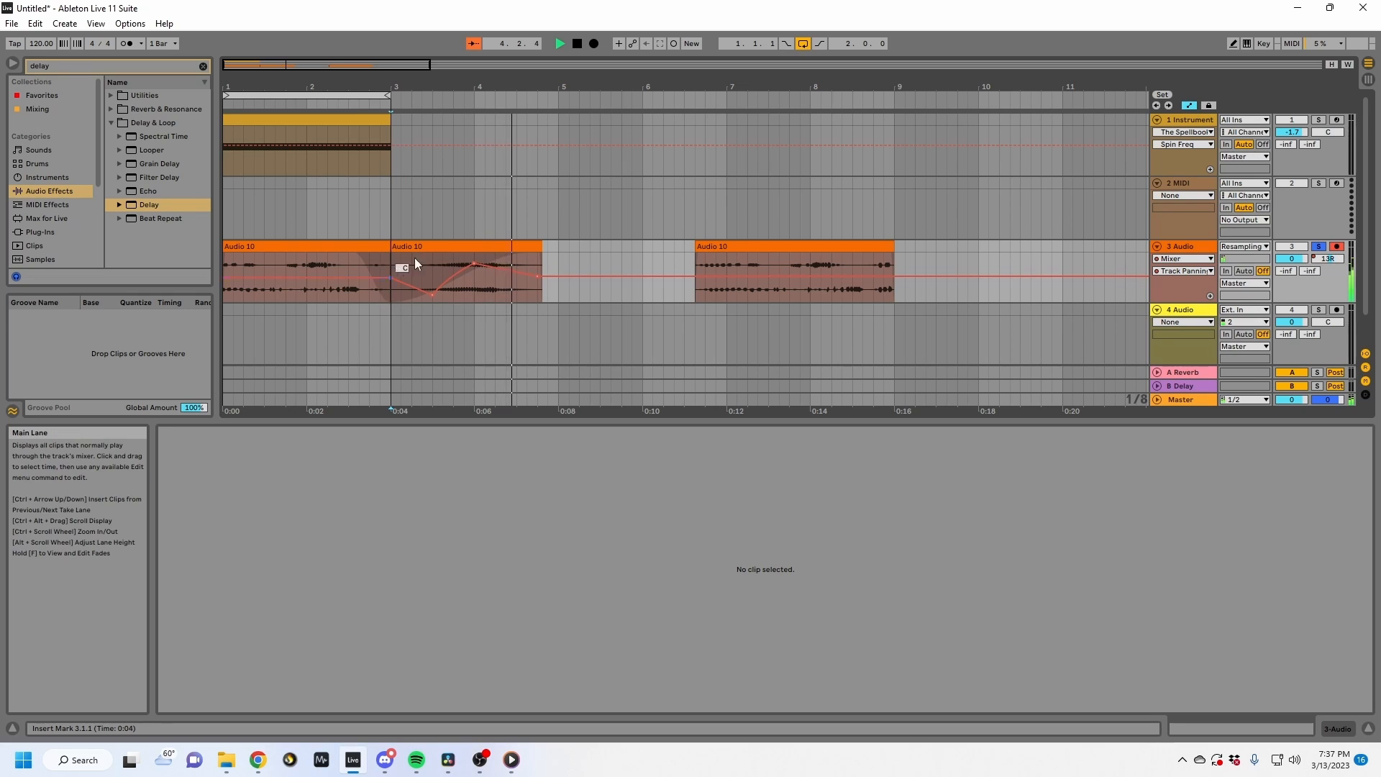
pyautogui.press('space')
pyautogui.press('a')
# Deactivate the repitched Audio 10 clip and show the instrument track's device chain.
pyautogui.click(481, 251)
pyautogui.press('0')
pyautogui.click(245, 169)
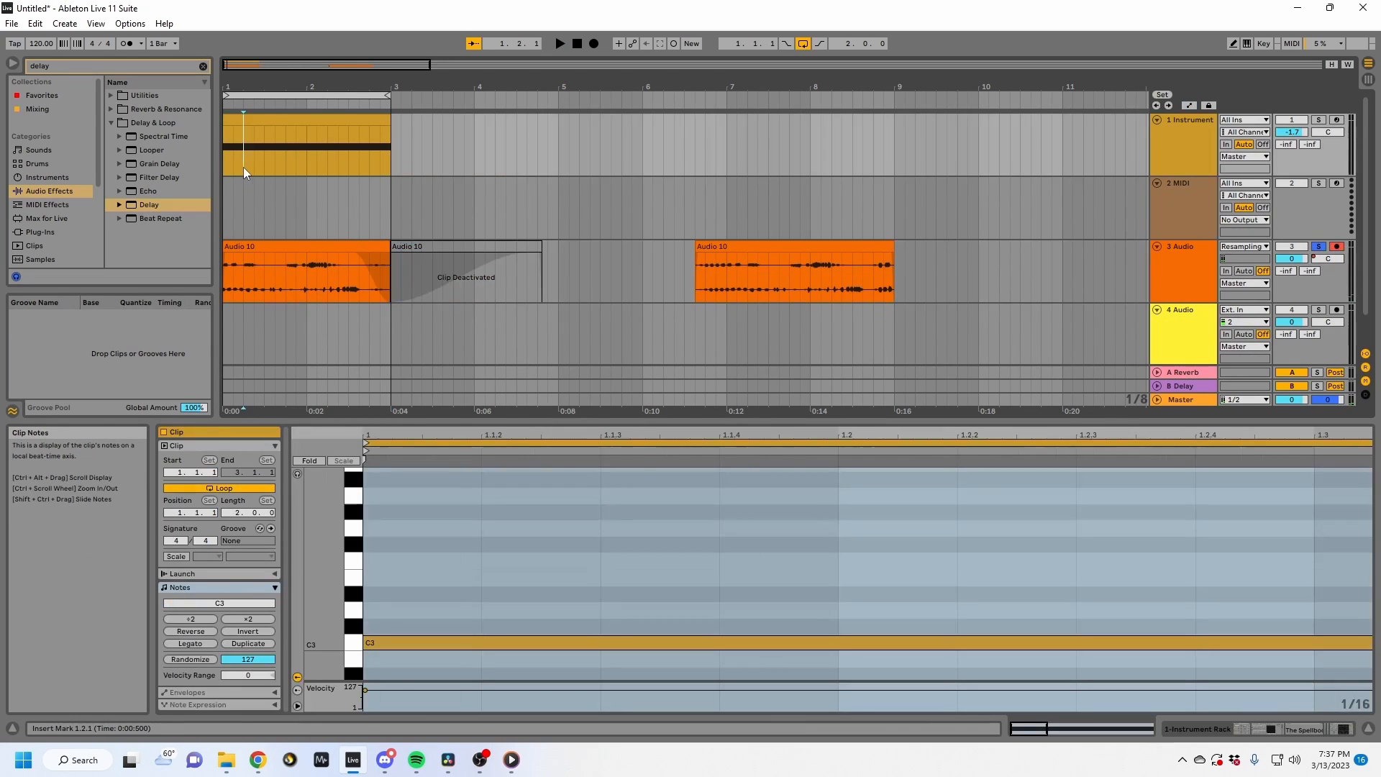
pyautogui.hotkey('shift', 'Tab')
pyautogui.click(1185, 154)
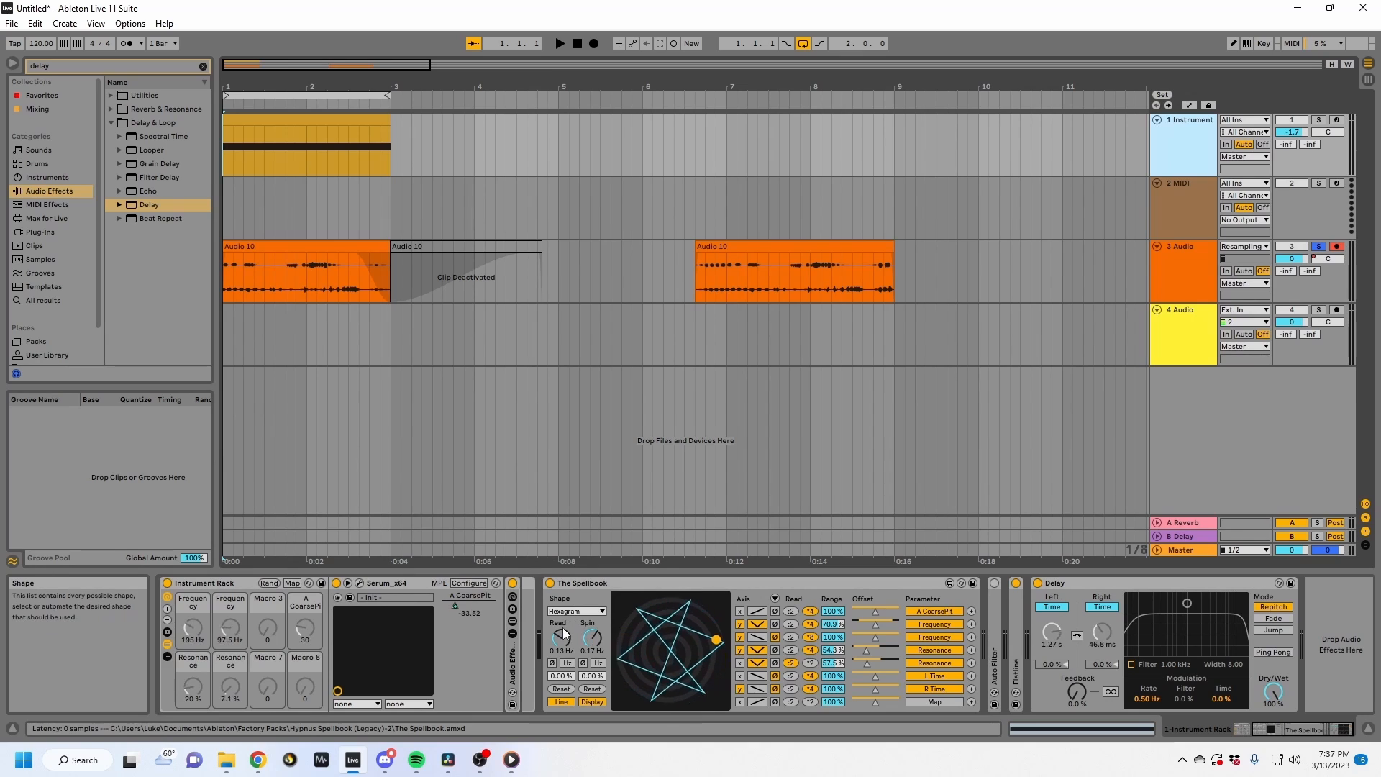
# Return The Spellbook's Read and Spin rates to tempo sync at 4 and 6.
pyautogui.click(261, 127)
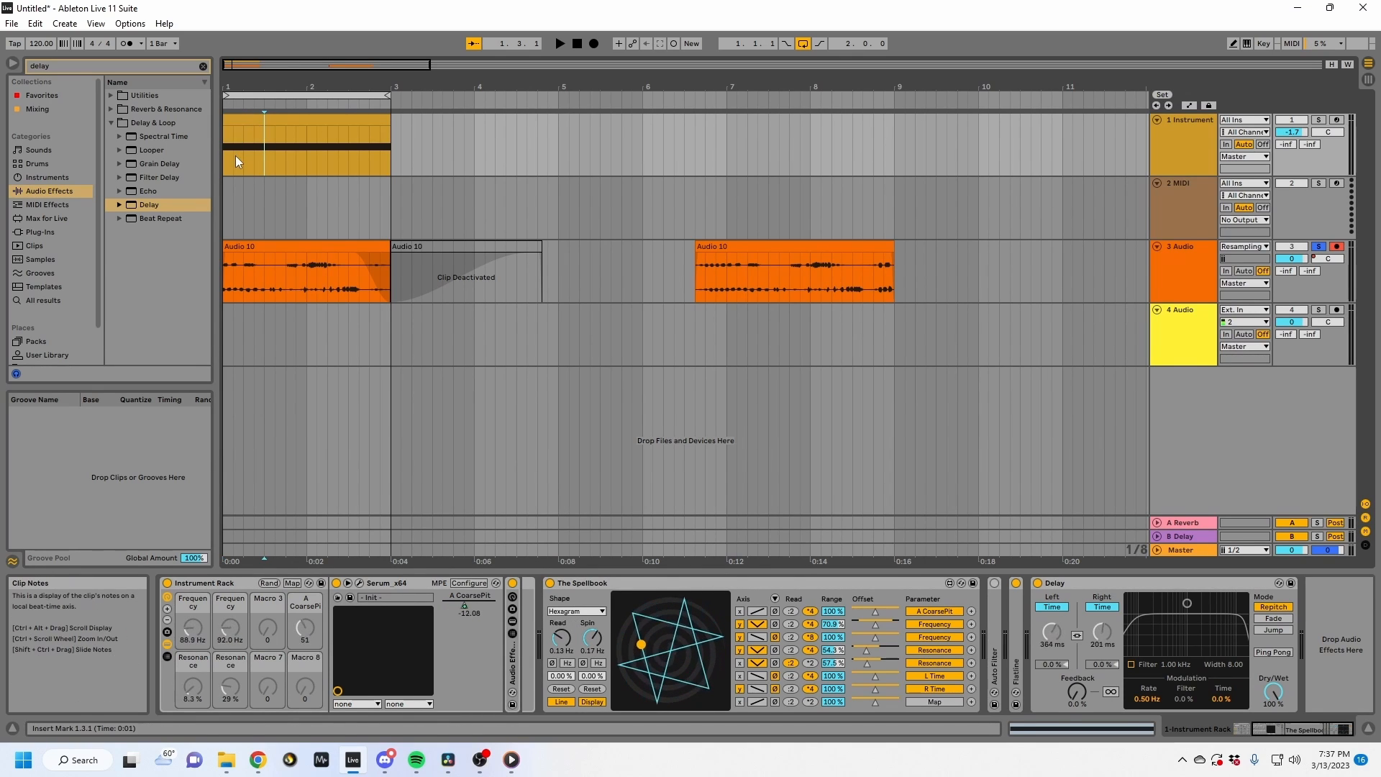
pyautogui.moveTo(227, 87); pyautogui.dragTo(227, 151)
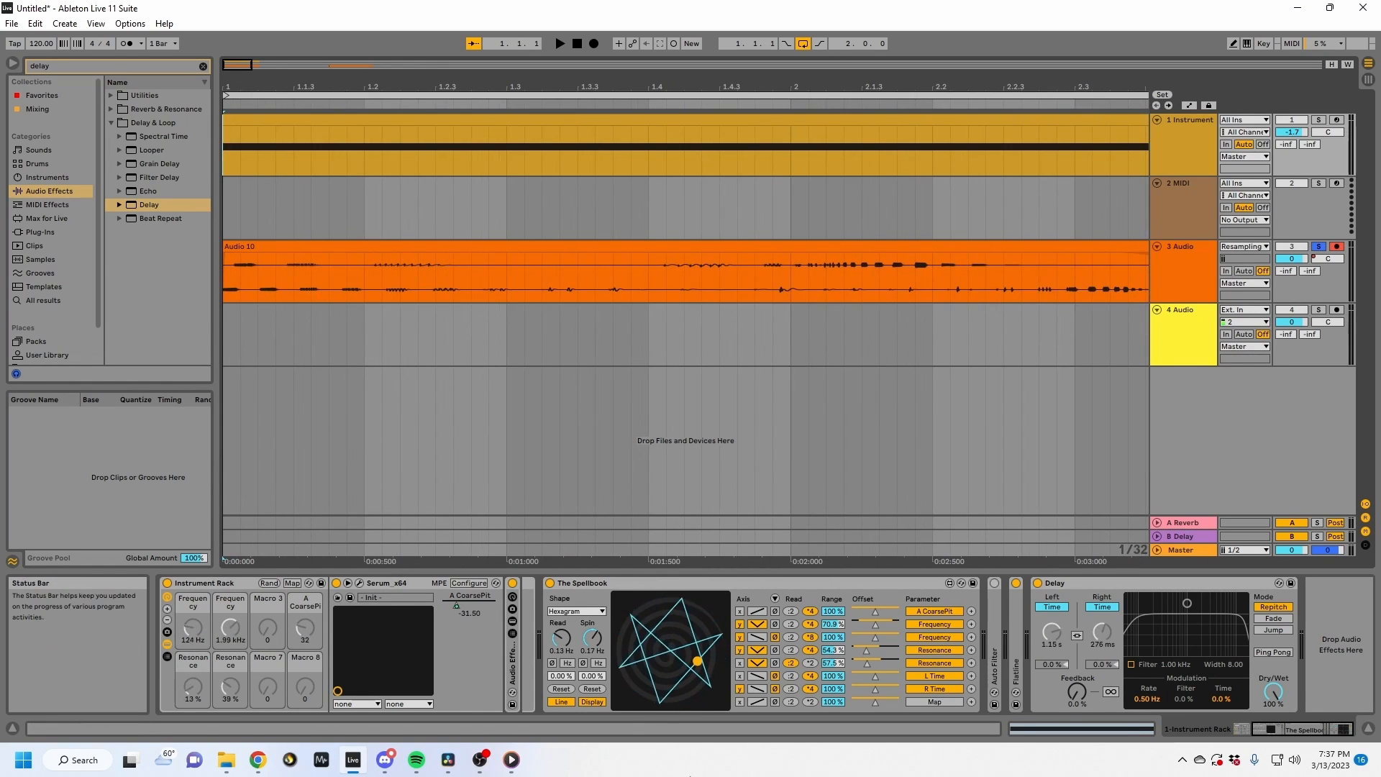
pyautogui.click(567, 663)
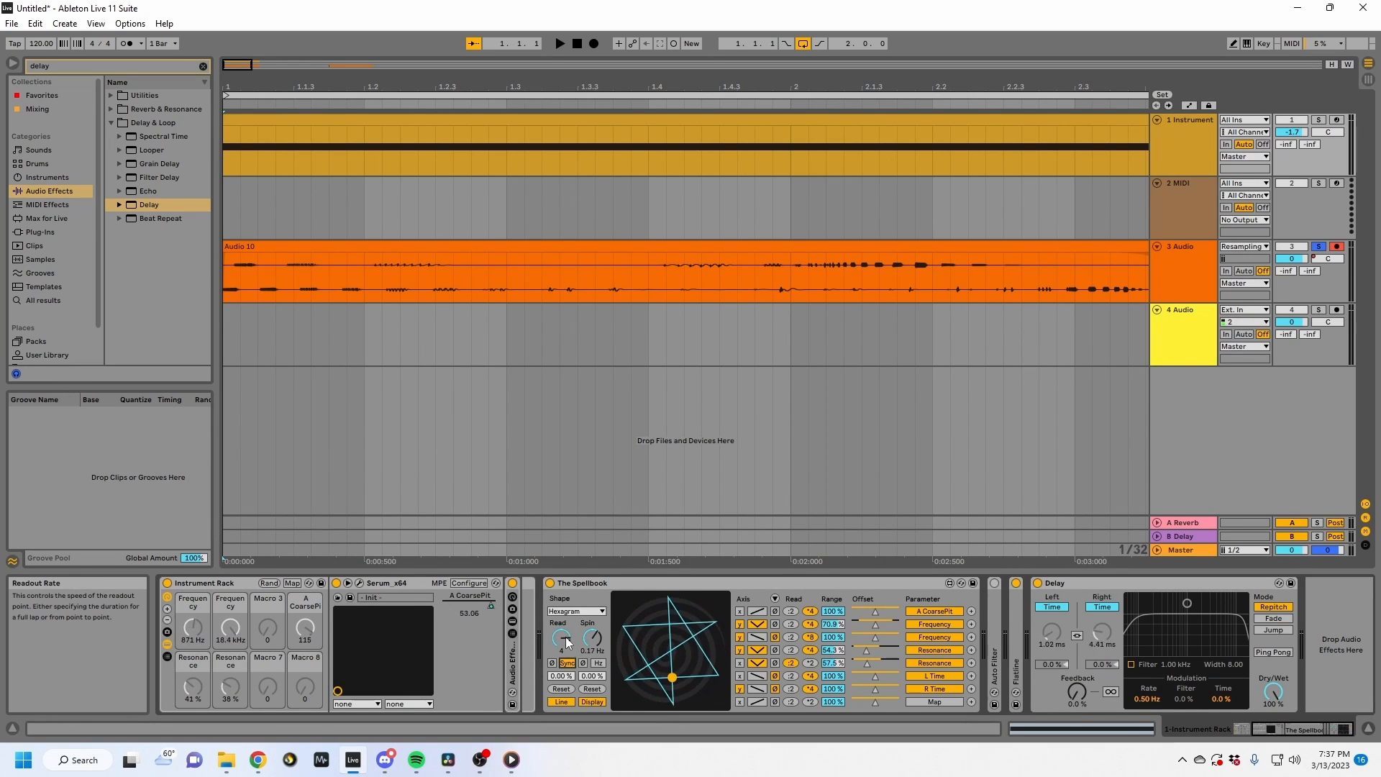
pyautogui.click(597, 662)
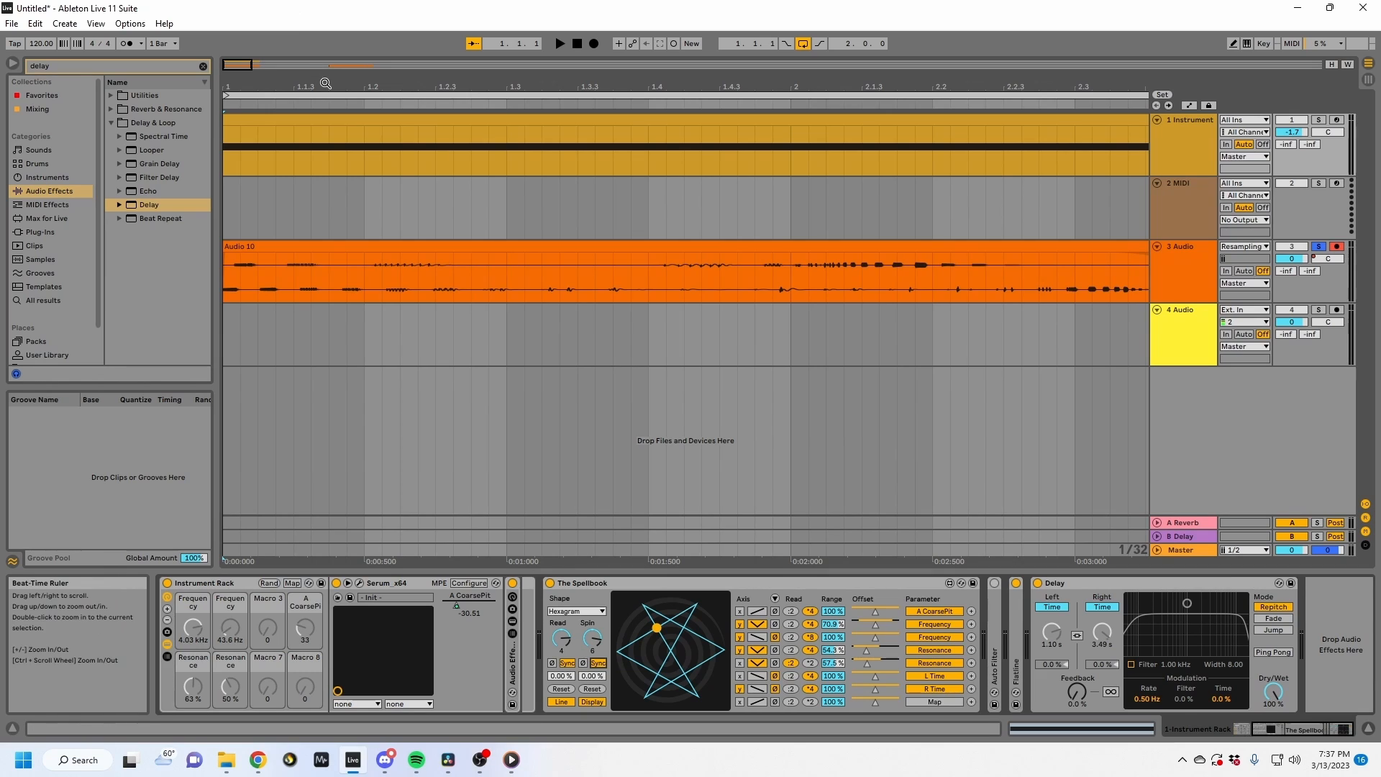
pyautogui.moveTo(326, 84); pyautogui.dragTo(323, 45)
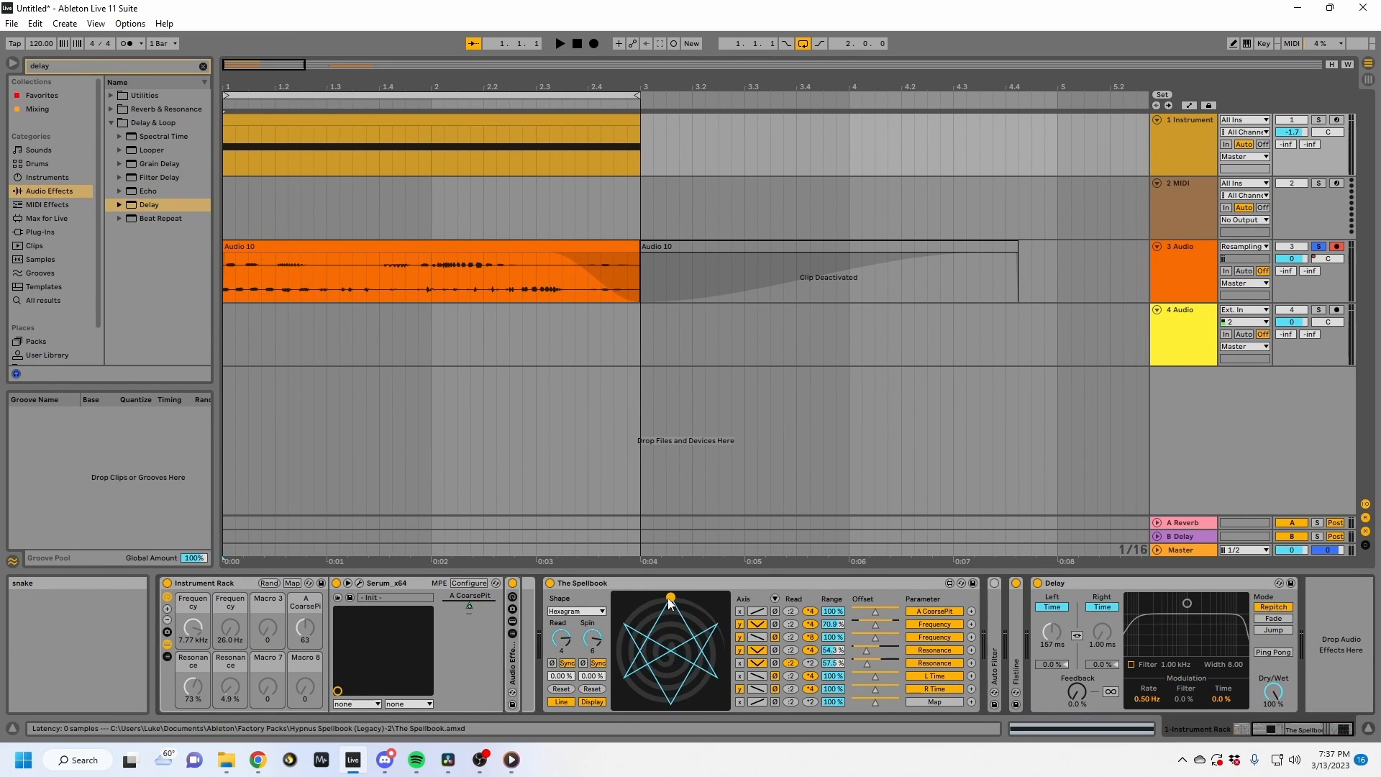
# Play the instrument loop with the synced modulation and bring the Arpeggiator at the start of the device chain into view.
pyautogui.press('space')
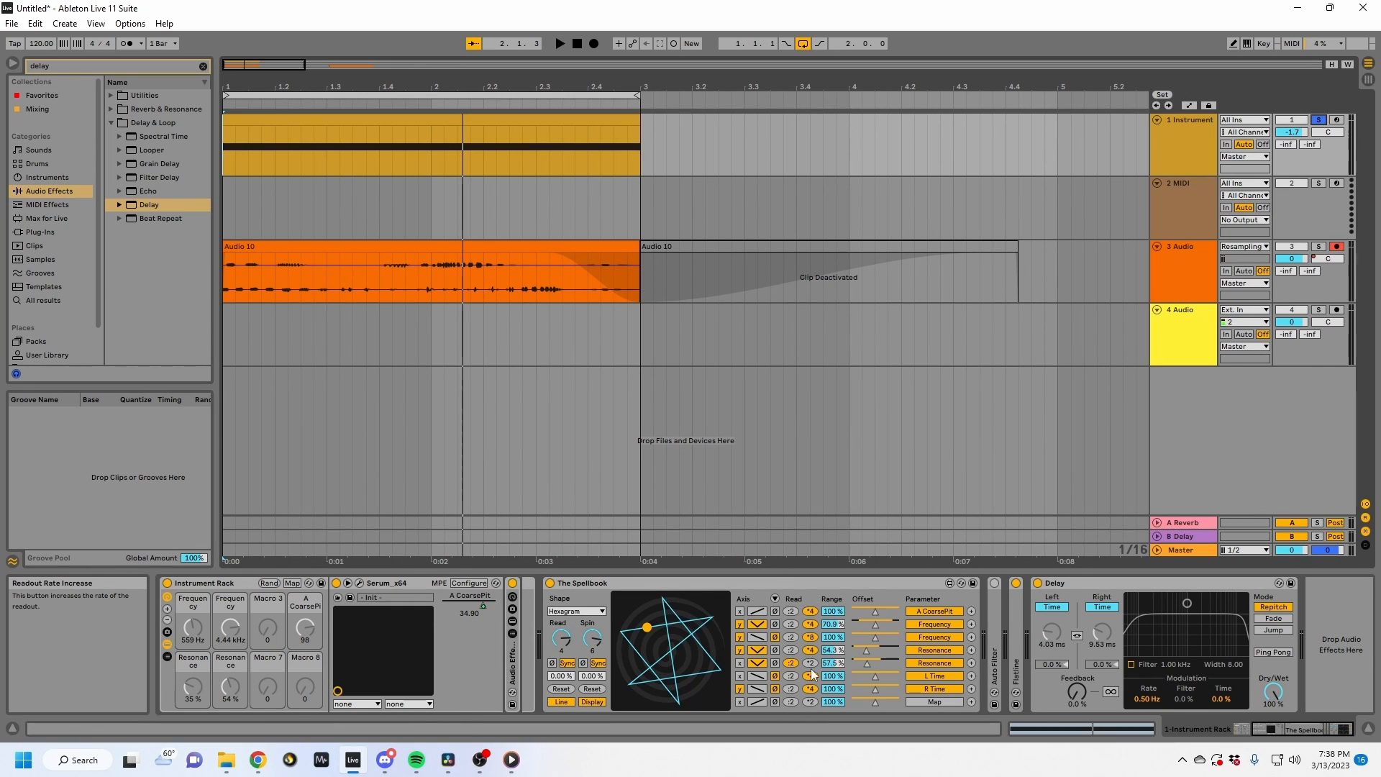
pyautogui.click(811, 637)
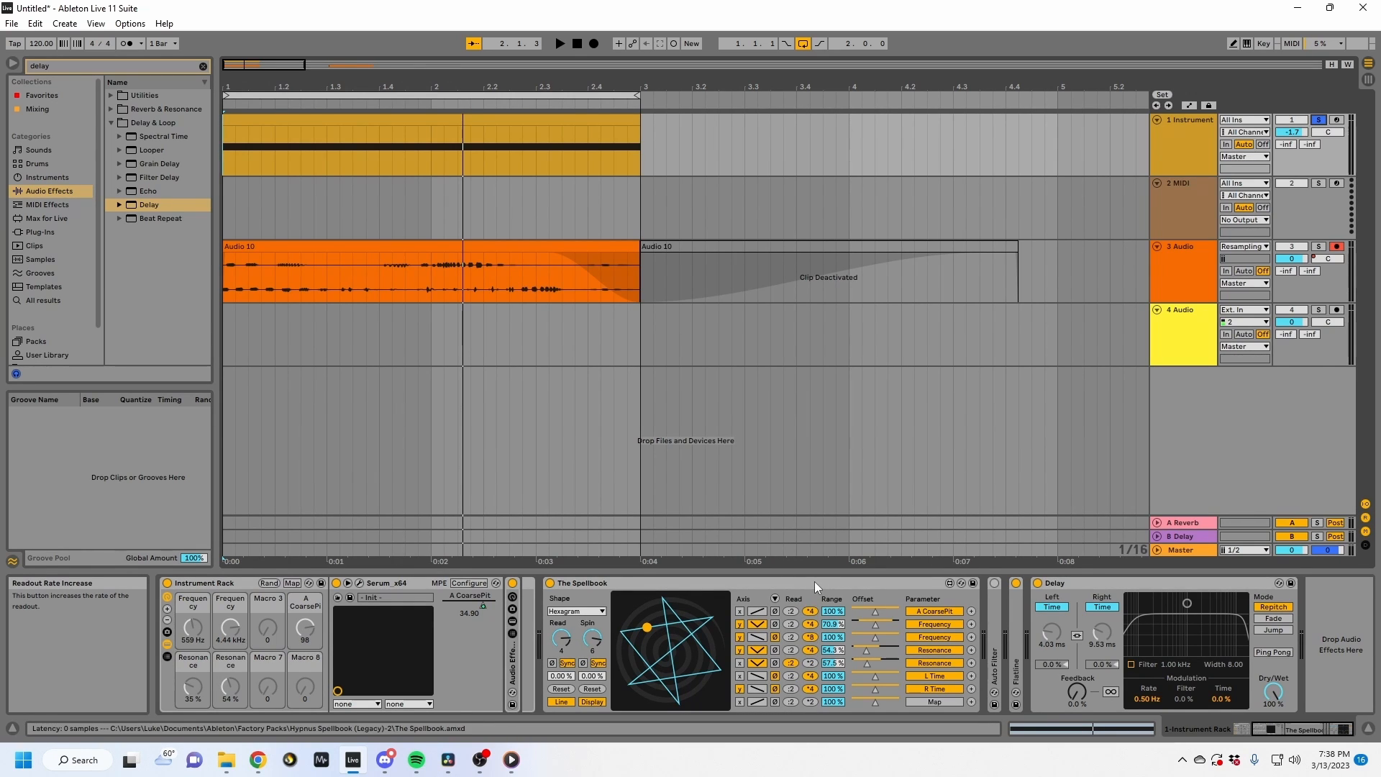
pyautogui.click(814, 581)
pyautogui.press('Left')
pyautogui.press('Left')
pyautogui.press('Left')
pyautogui.press('Left')
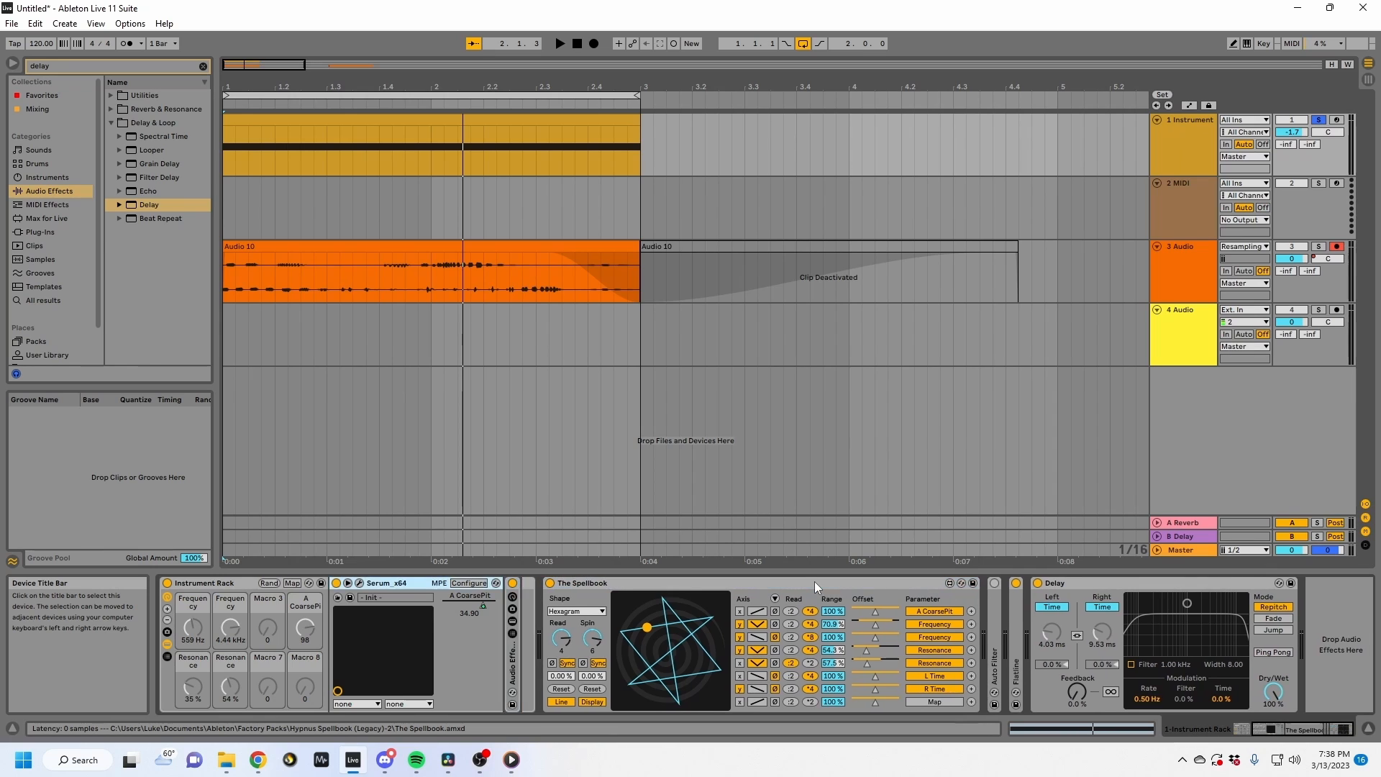
pyautogui.press('space')
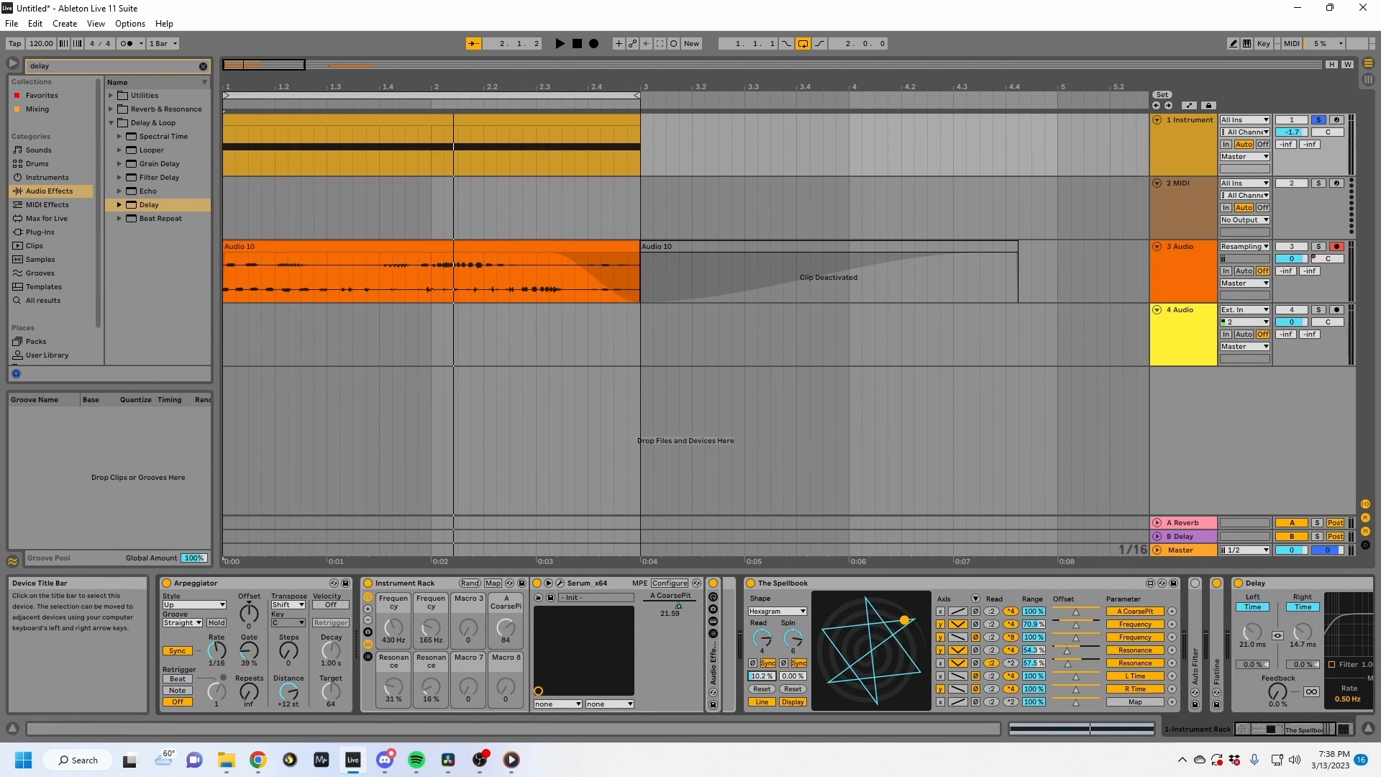
# Reset The Spellbook's Read offset to 0.00 % and show its automation lane on the instrument track.
pyautogui.press('space')
pyautogui.moveTo(762, 676); pyautogui.dragTo(762, 694)
pyautogui.press('space')
pyautogui.press('space')
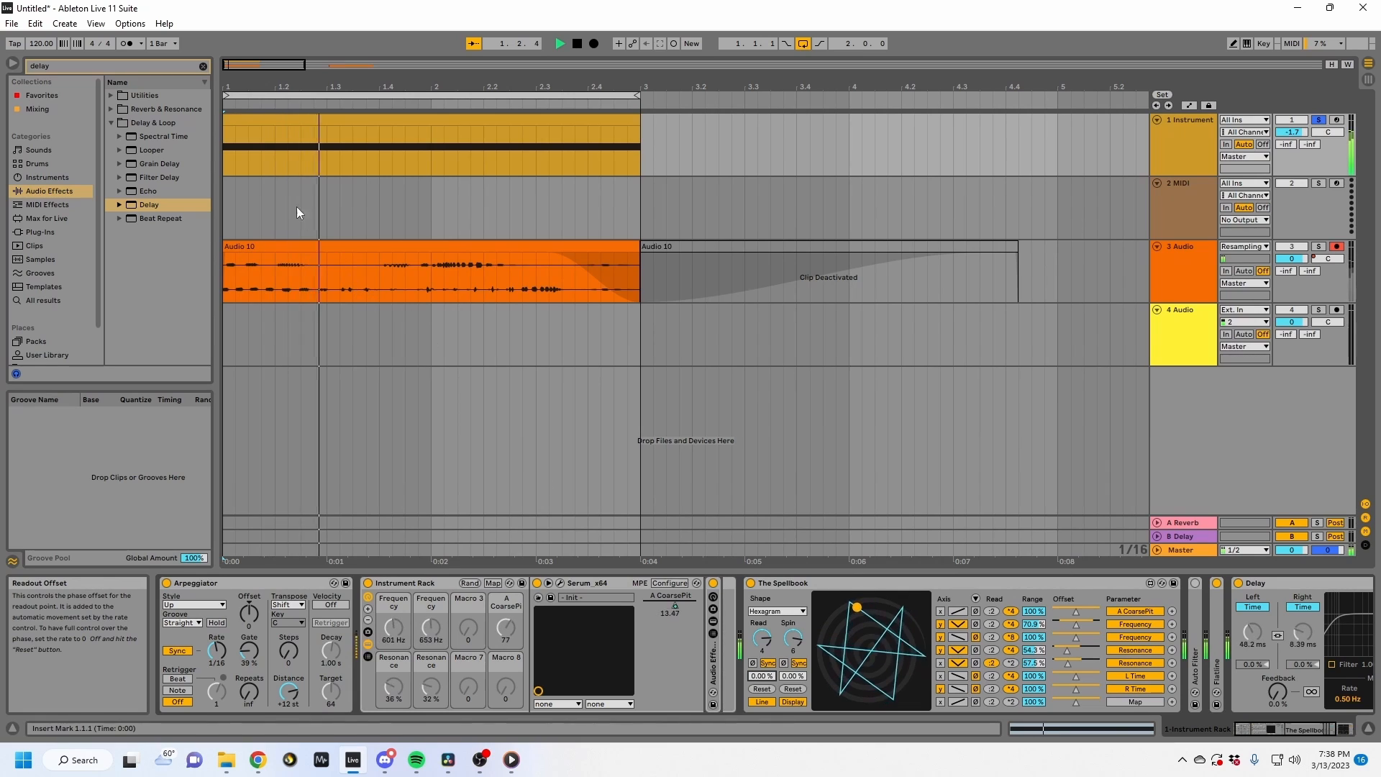
pyautogui.press('a')
pyautogui.press('space')
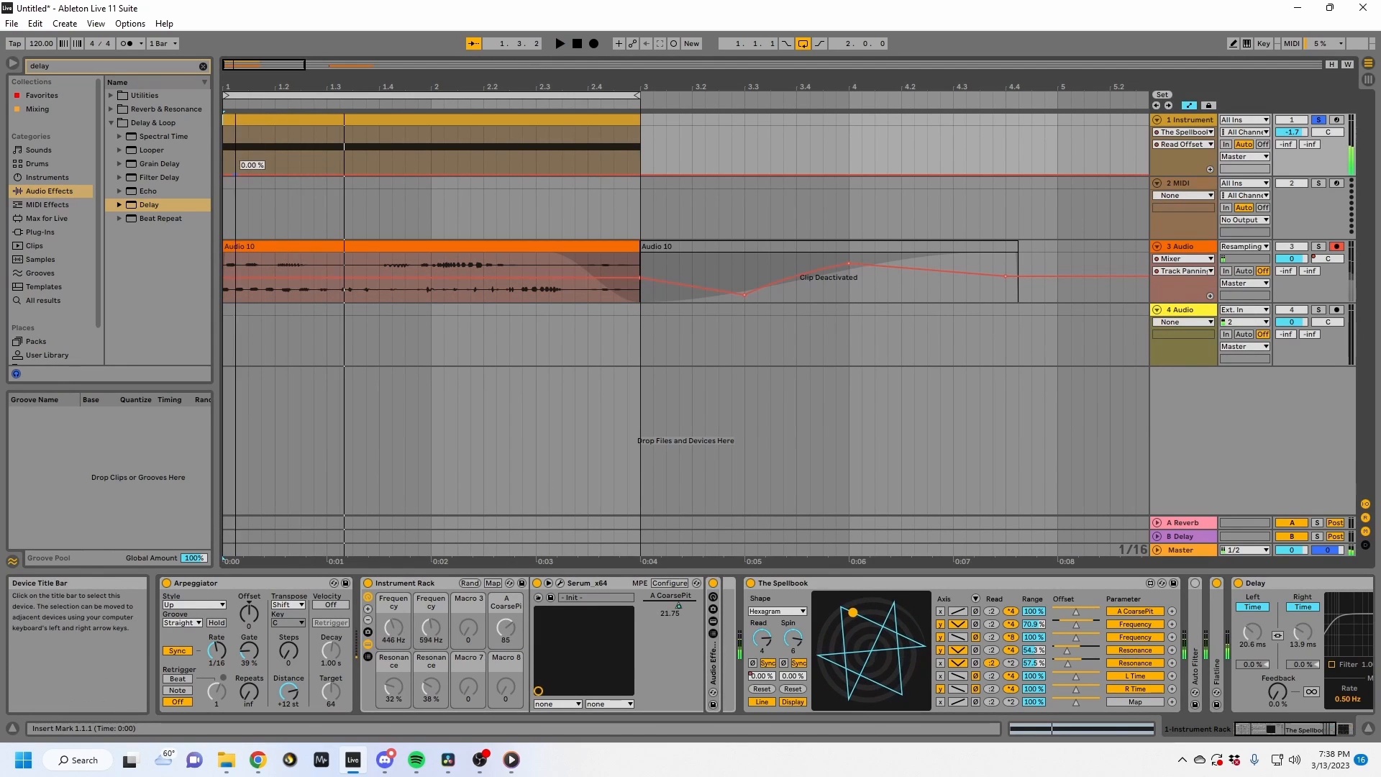
# Draw a Read Offset bump from 2.3.1 to the end of bar 2, peaking at about 16.4 % and falling back to zero.
pyautogui.click(318, 172)
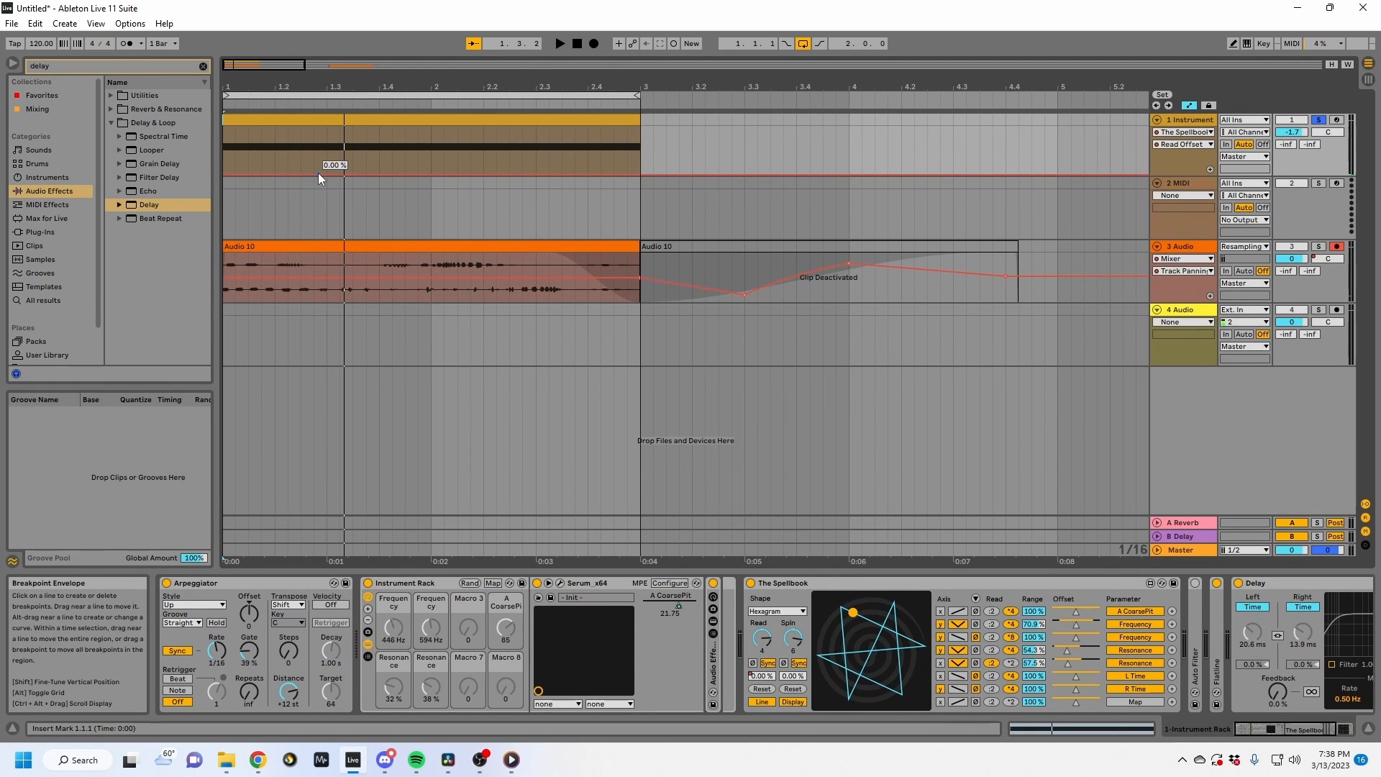
pyautogui.press('space')
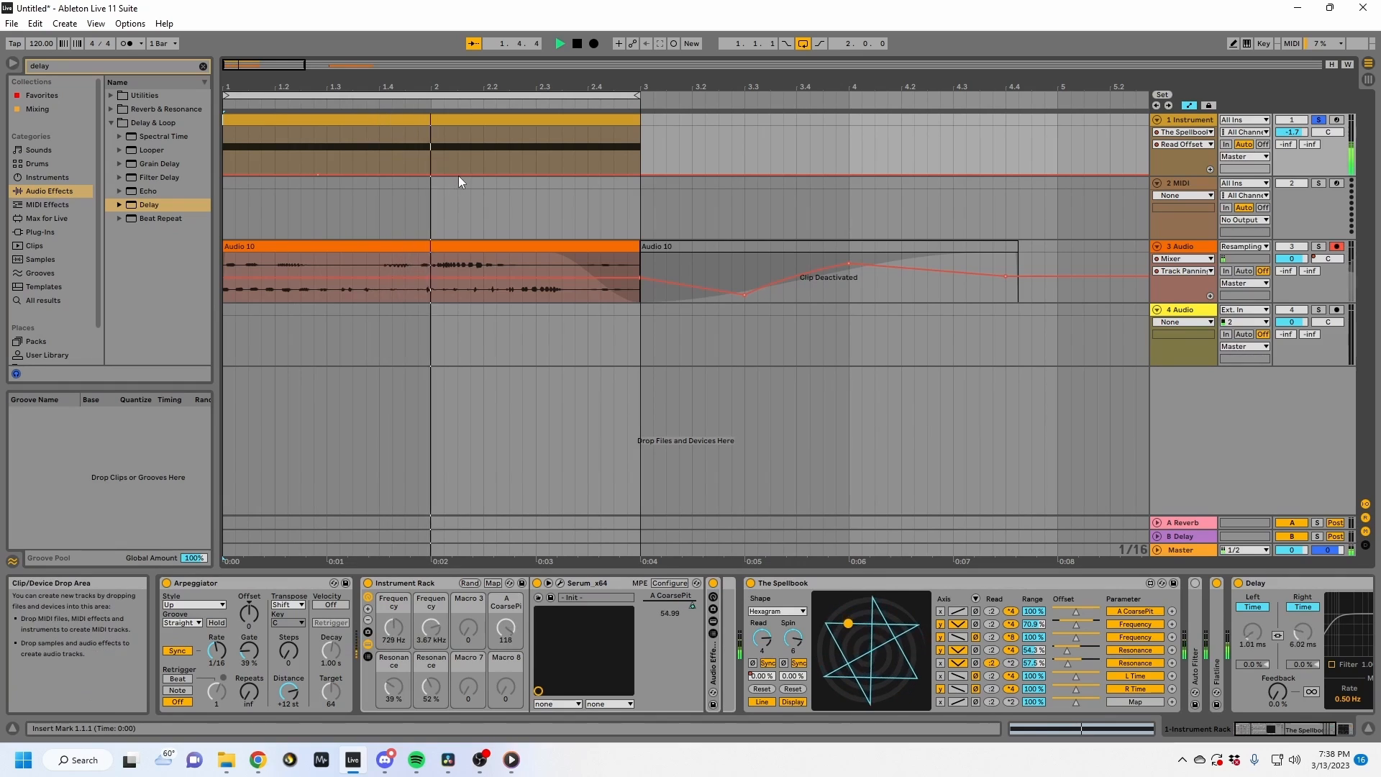
pyautogui.press('space')
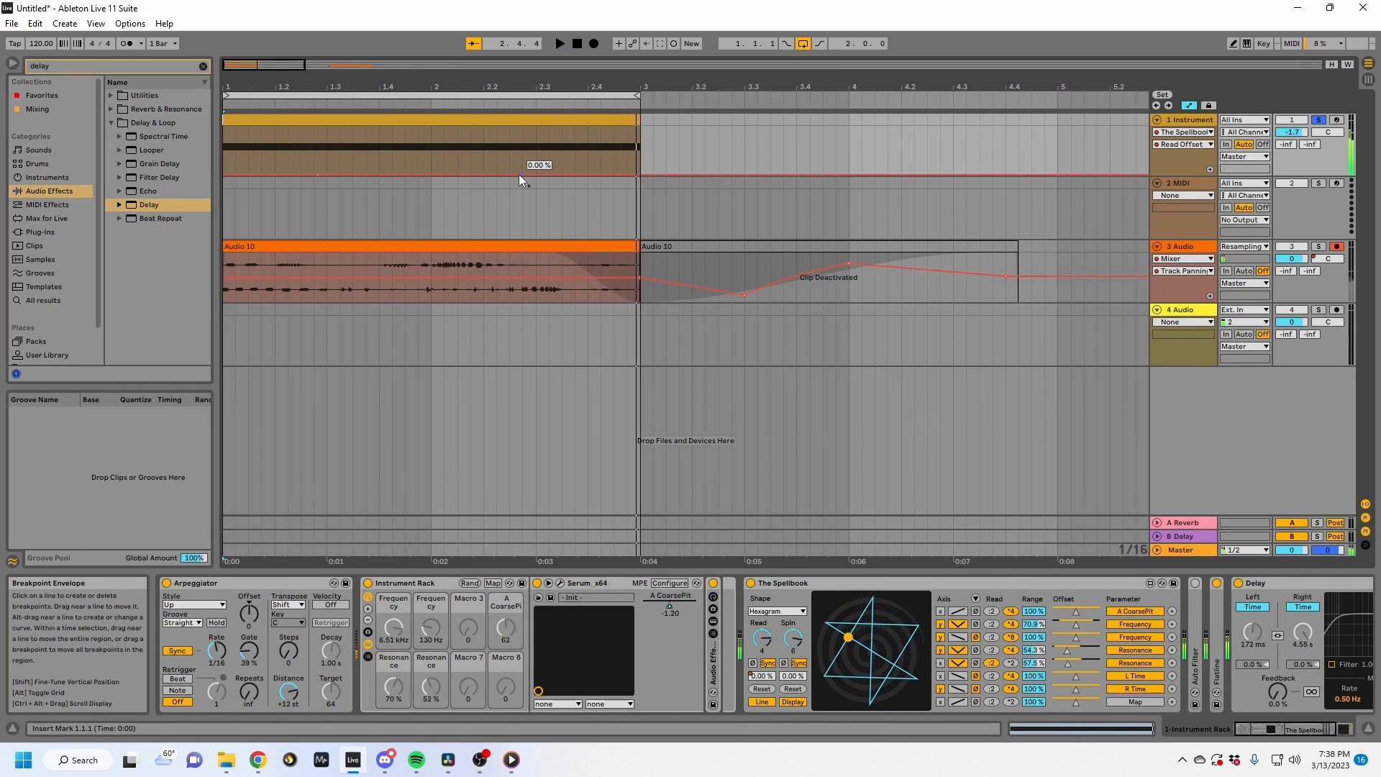
pyautogui.click(535, 174)
pyautogui.moveTo(545, 178); pyautogui.dragTo(562, 167)
pyautogui.press('space')
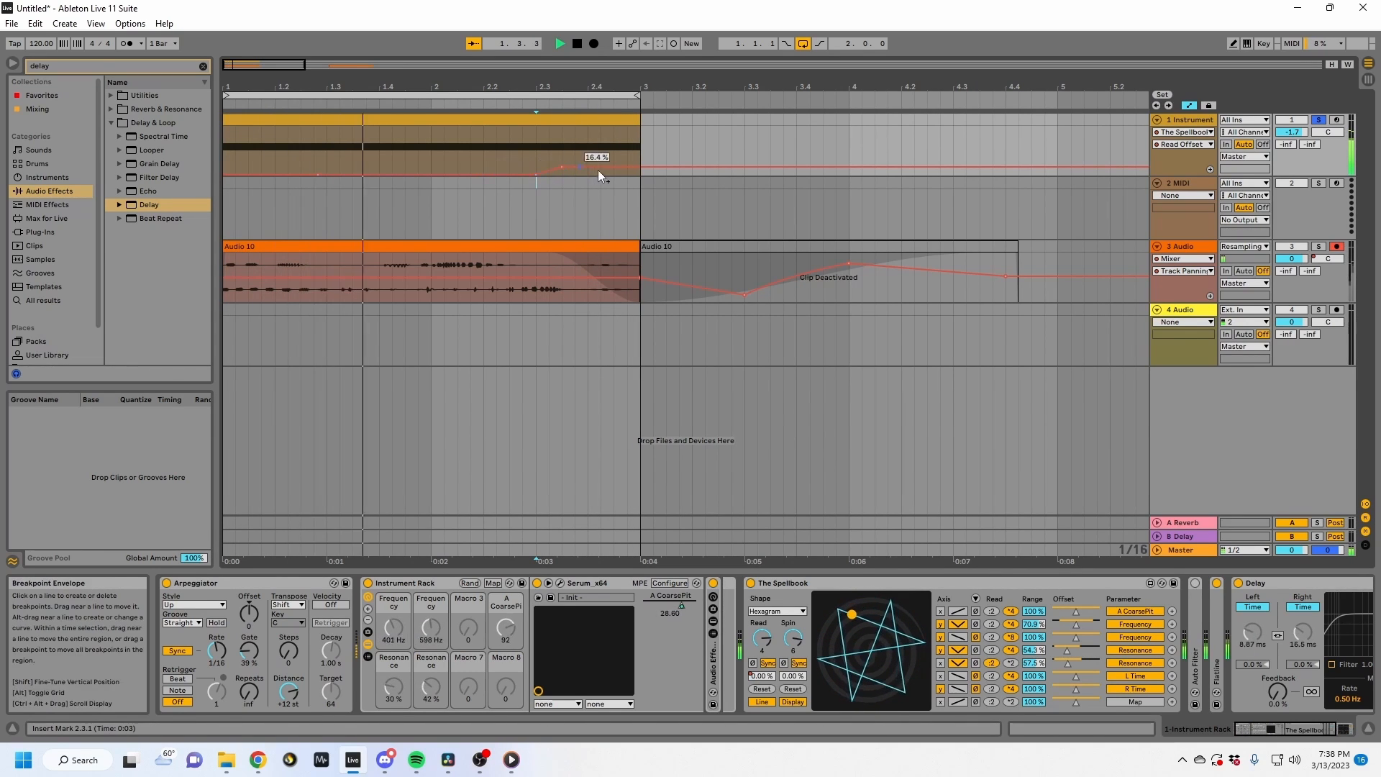
pyautogui.moveTo(625, 167); pyautogui.dragTo(639, 176)
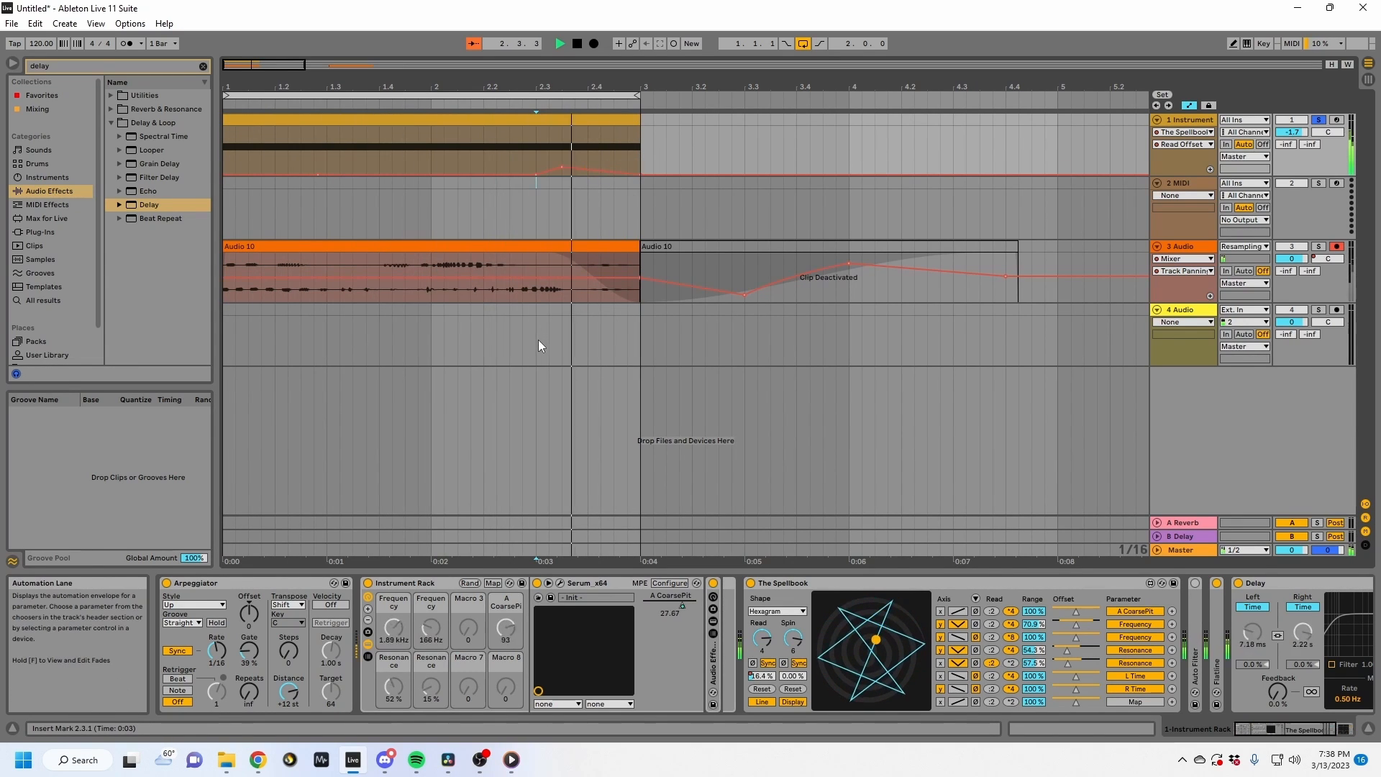
pyautogui.press('space')
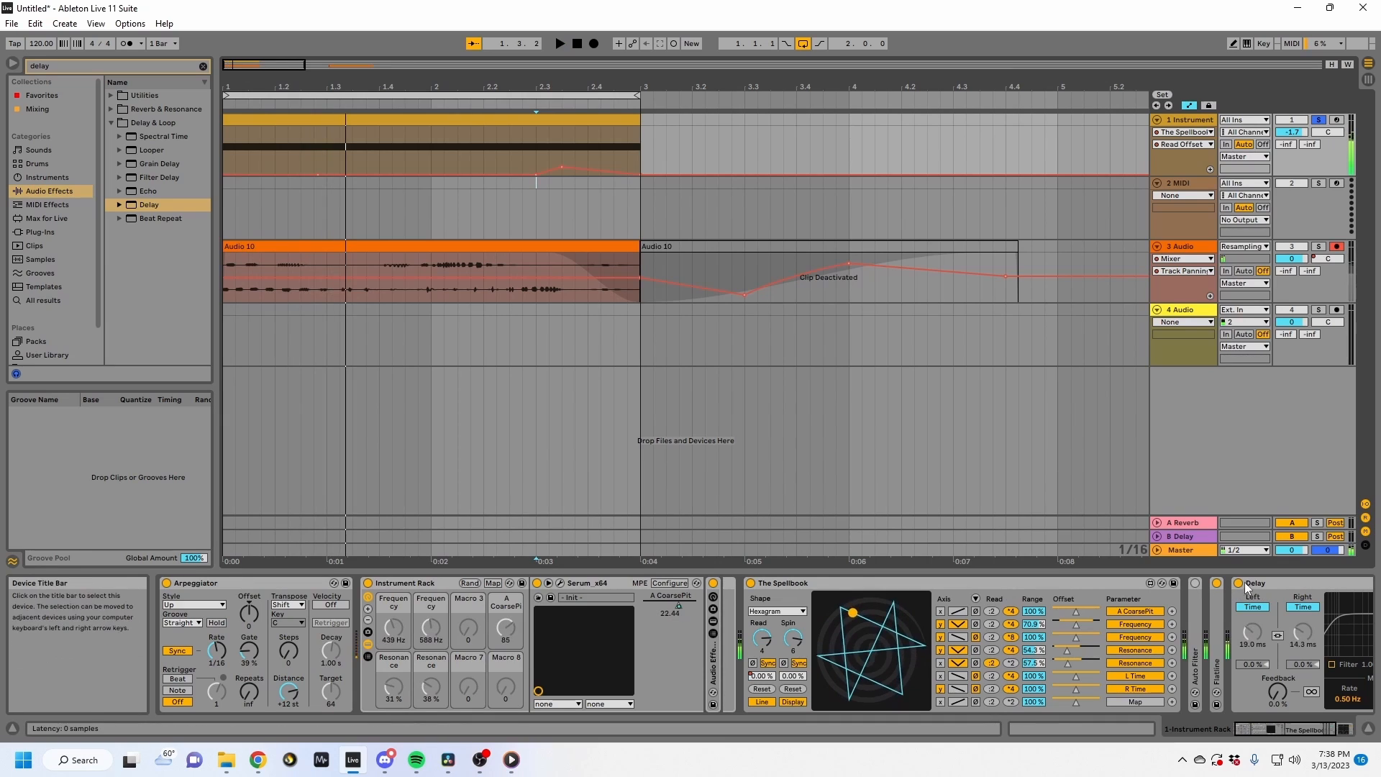
# Turn off the Delay device, play the loop from its start and show The Spellbook's Read Offset automation lane again.
pyautogui.click(1237, 583)
pyautogui.press('space')
pyautogui.click(424, 117)
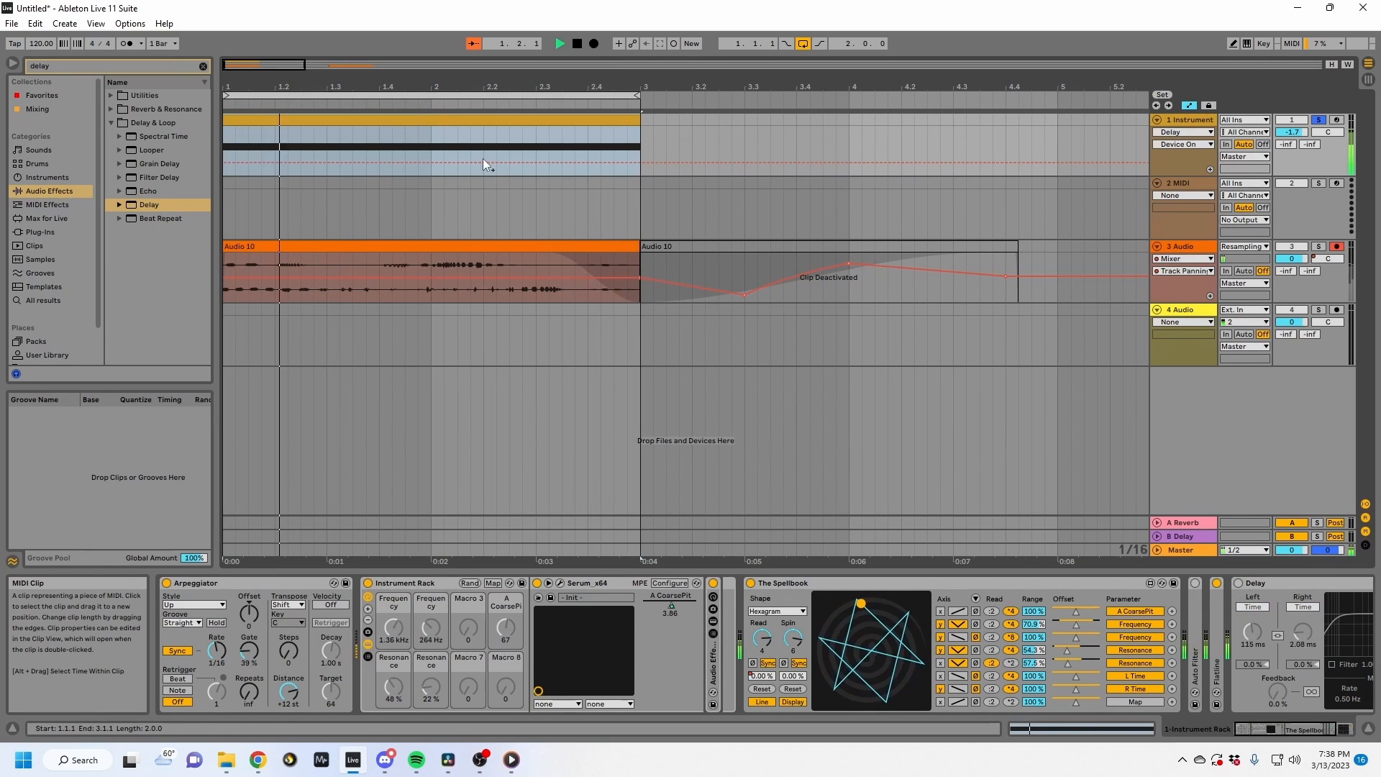
pyautogui.click(762, 676)
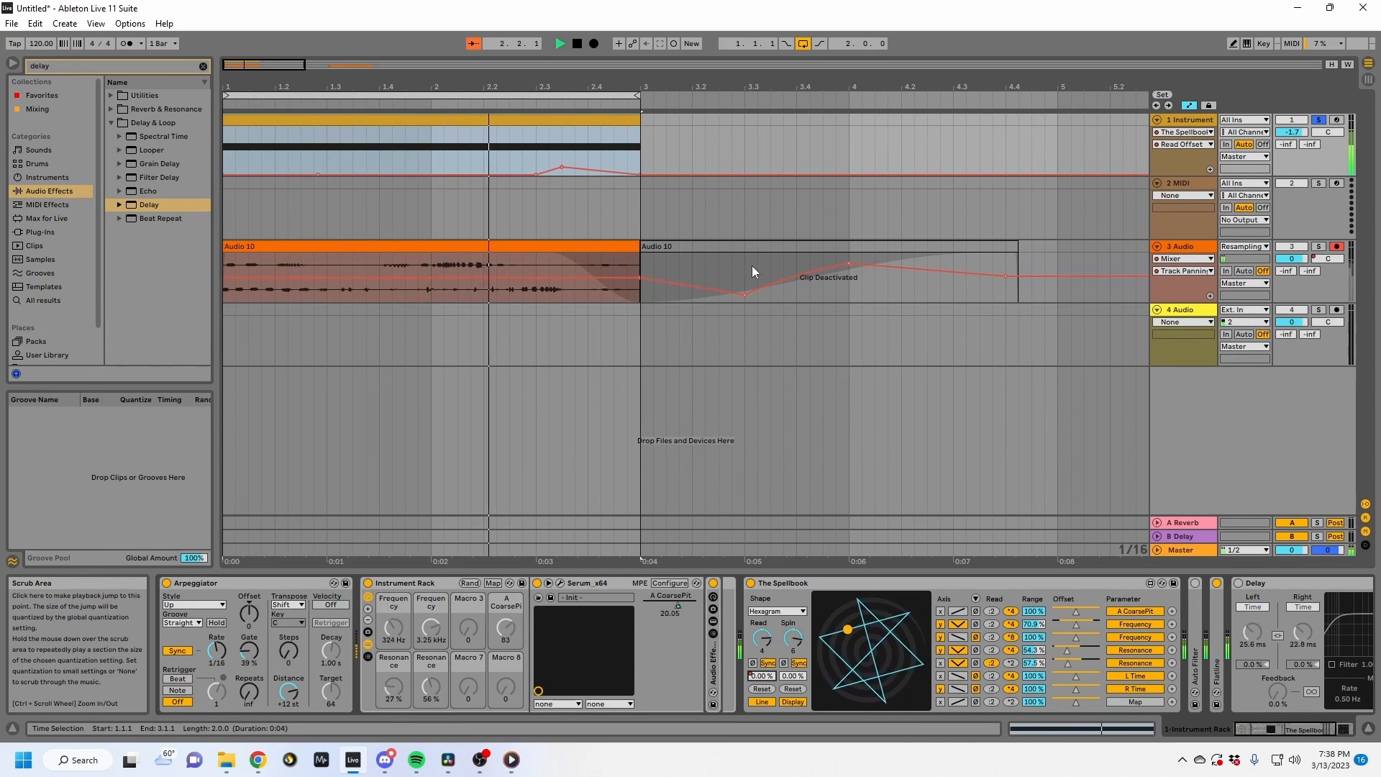
# Copy the Read Offset bump from 2.3.1–3.1.1 to the start of the clip and duplicate it at 1.3.1 and 2.1.1.
pyautogui.moveTo(546, 167); pyautogui.dragTo(637, 154)
pyautogui.press('space')
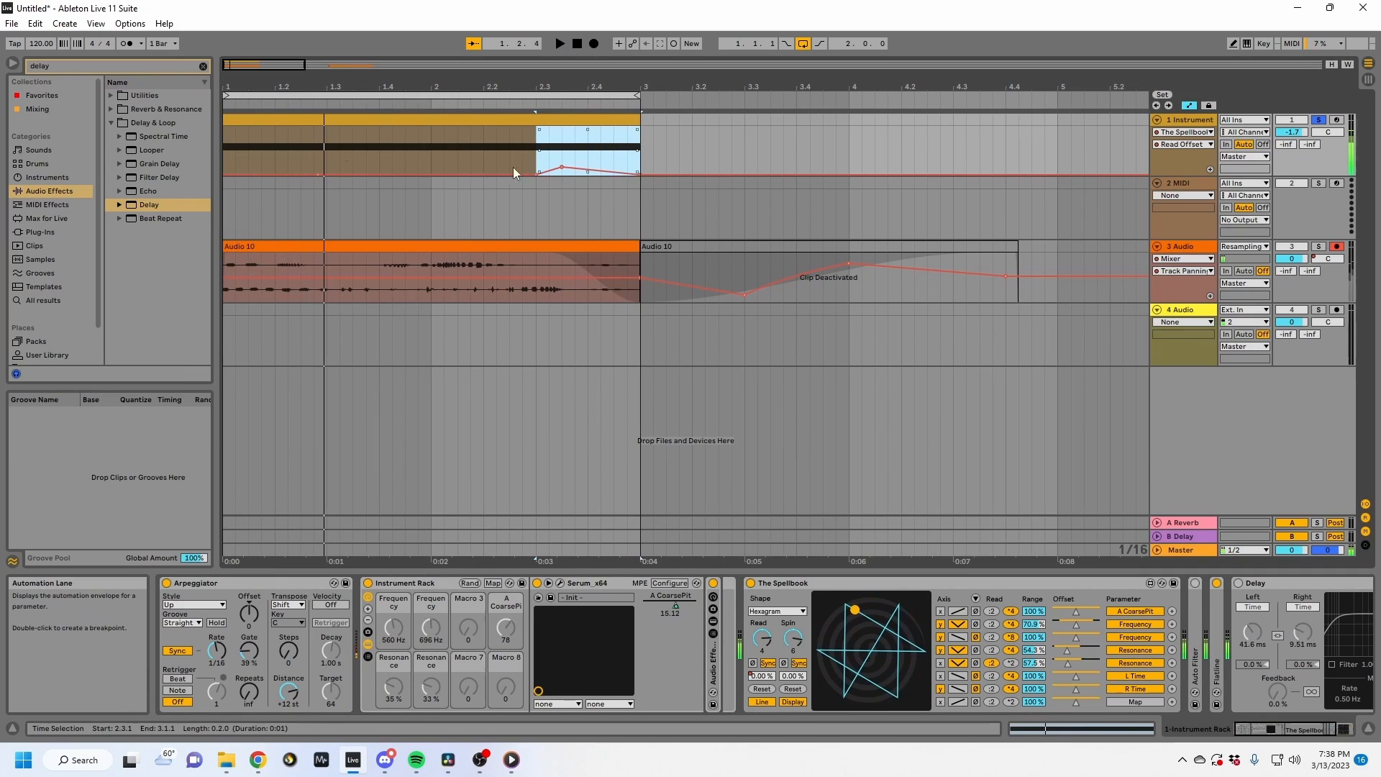
pyautogui.click(227, 159)
pyautogui.hotkey('ctrl', 'v')
pyautogui.press('space')
pyautogui.hotkey('ctrl', 'd')
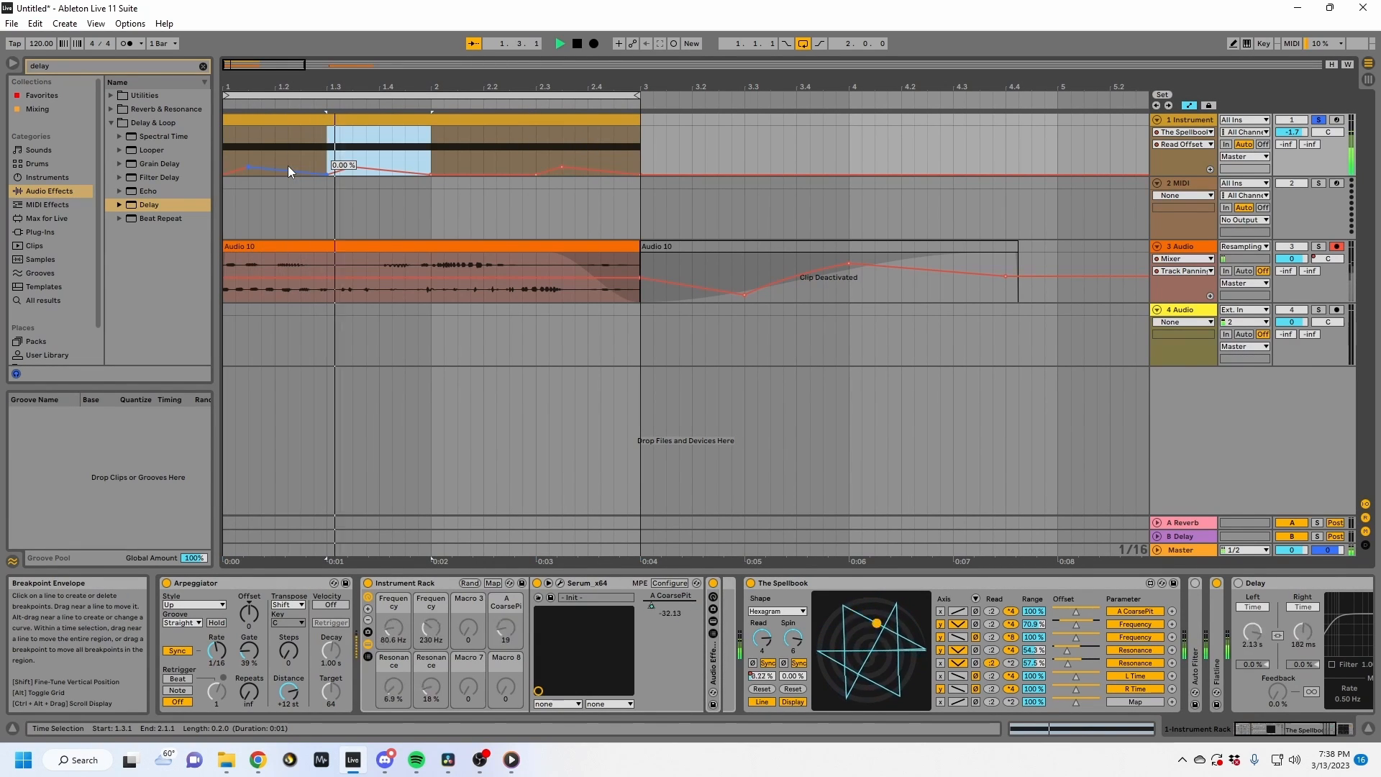
pyautogui.hotkey('ctrl', 'd')
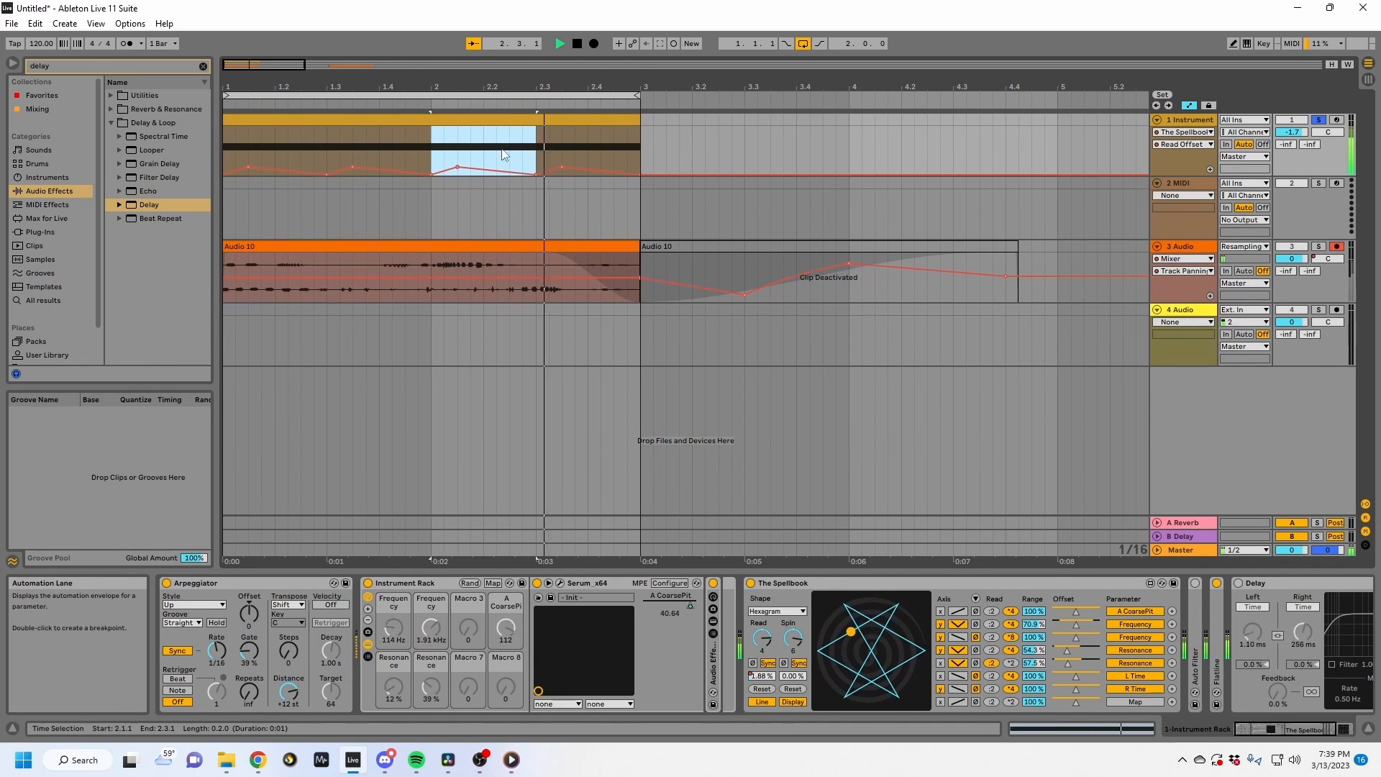
# Flatten the peak of the bump after 1.3.1 with a second Read Offset breakpoint and play the loop.
pyautogui.click(361, 171)
pyautogui.click(374, 146)
pyautogui.moveTo(415, 172); pyautogui.dragTo(431, 162)
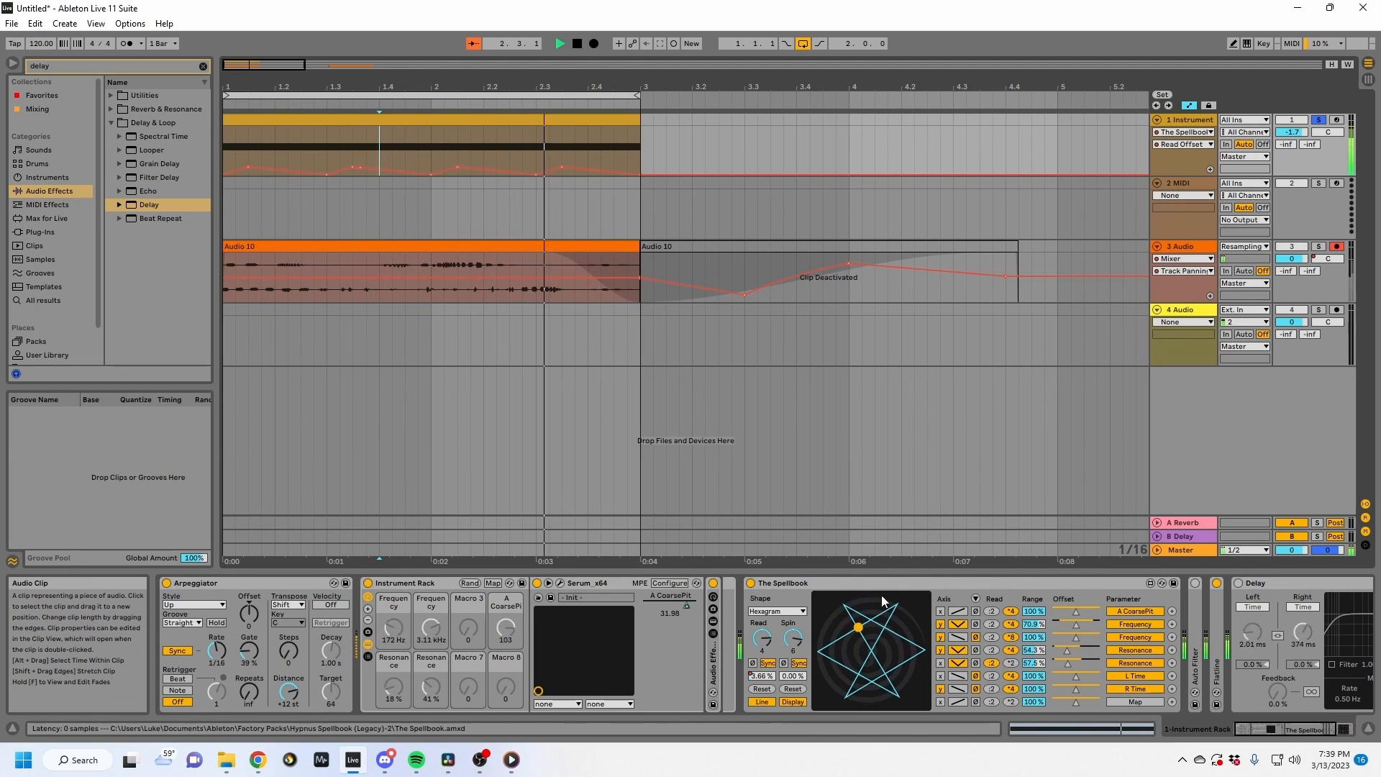
pyautogui.press('space')
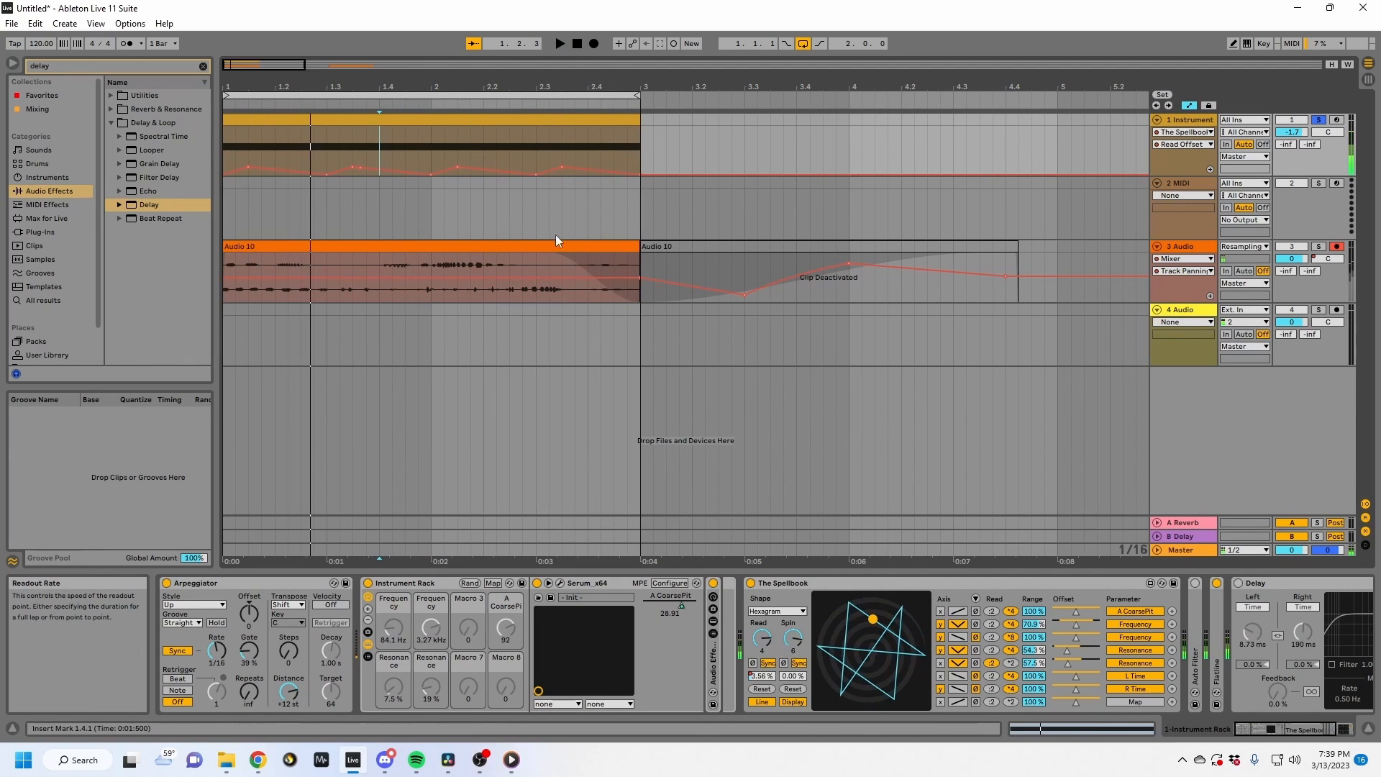
# Hide the automation, duplicate the instrument clip across bars 3 and 4, and extend the loop to four bars.
pyautogui.press('a')
pyautogui.click(636, 148)
pyautogui.hotkey('ctrl', 'd')
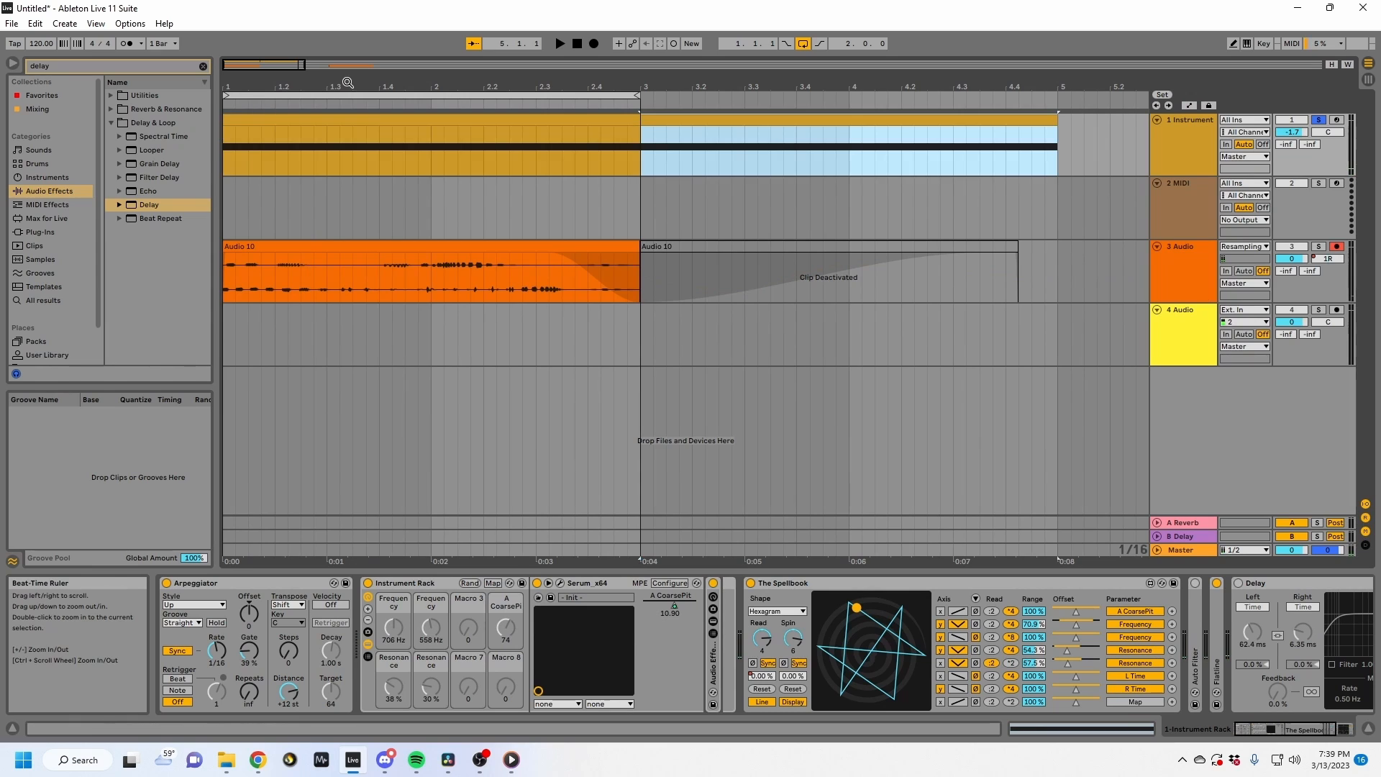
pyautogui.press('-')
pyautogui.click(302, 121)
pyautogui.press('space')
pyautogui.moveTo(548, 96); pyautogui.dragTo(878, 95)
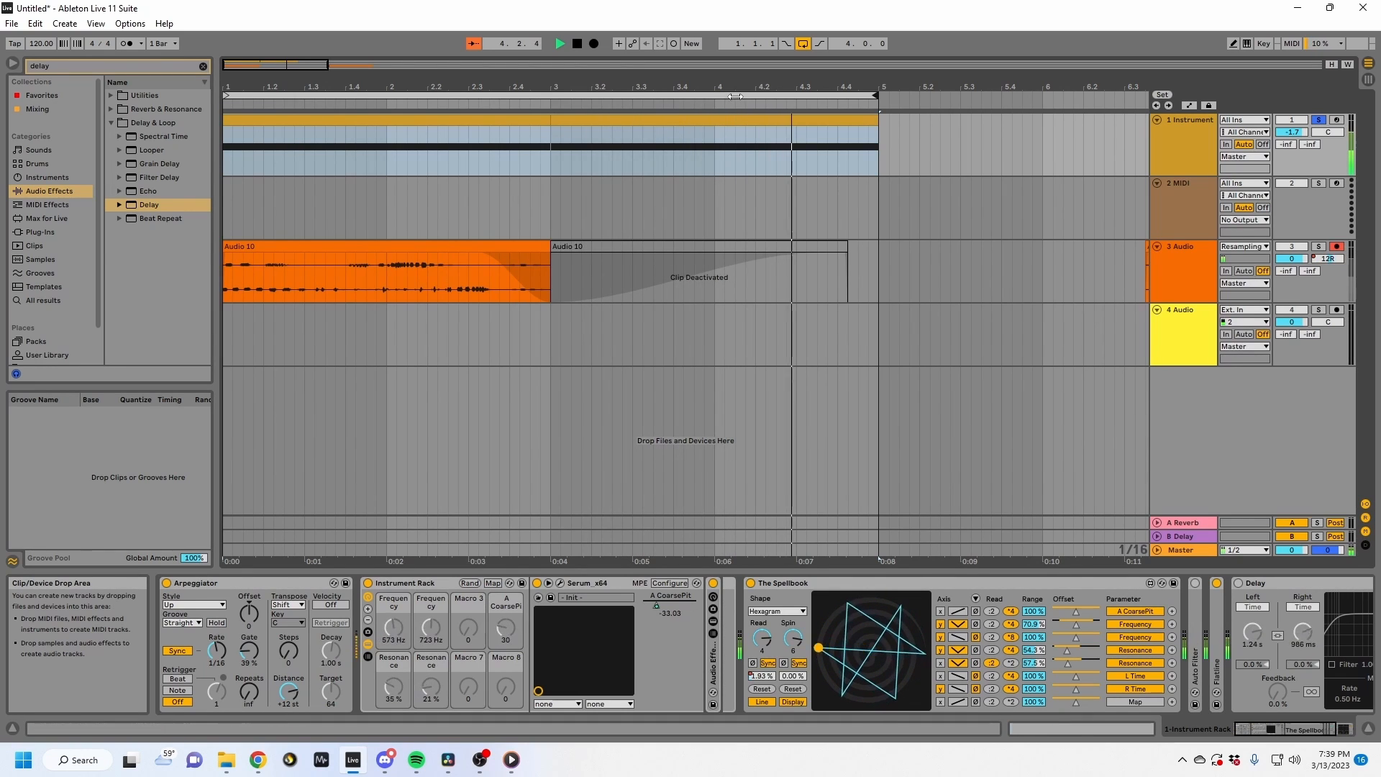
# Play back the extended four-bar loop of the instrument track to hear the automated readout offset.
pyautogui.click(502, 134)
pyautogui.click(460, 131)
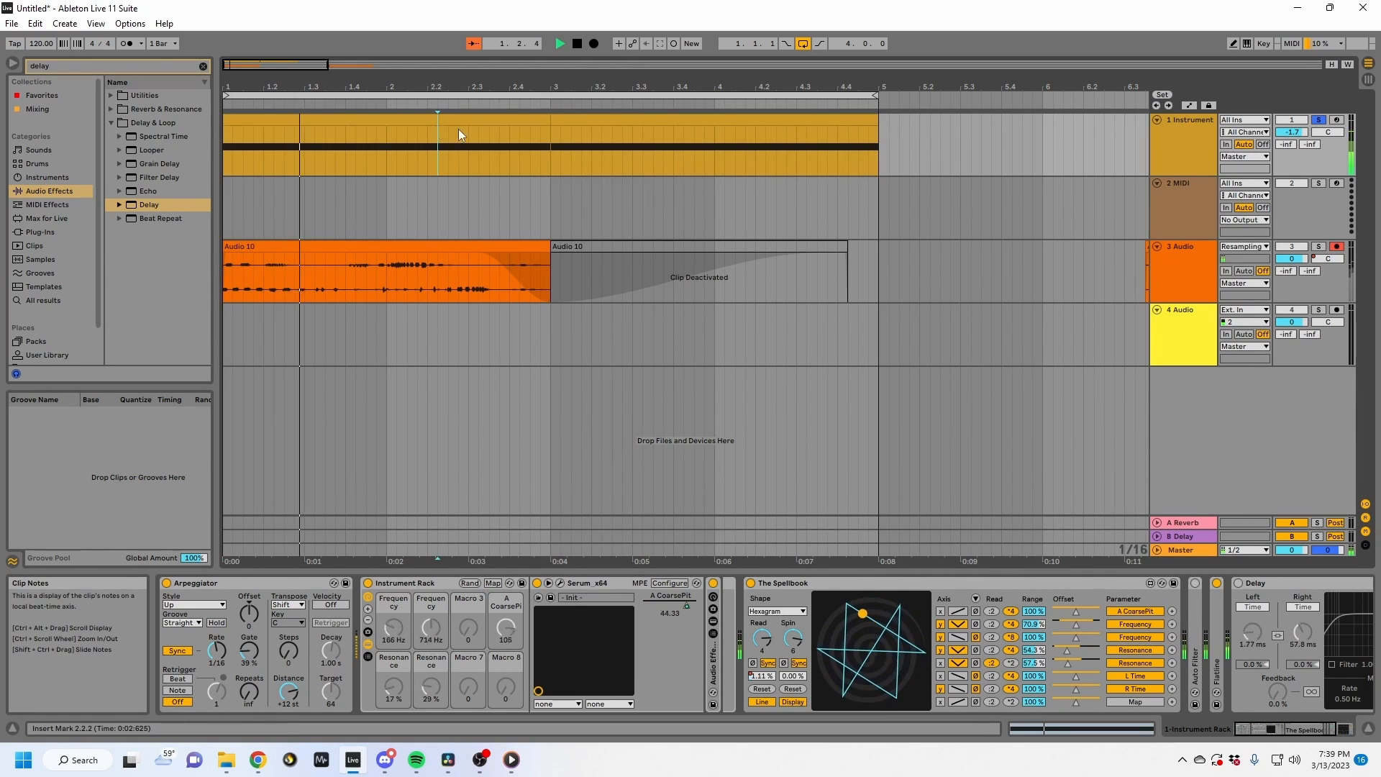
pyautogui.press('space')
pyautogui.click(505, 118)
pyautogui.click(528, 158)
pyautogui.click(520, 157)
pyautogui.press('space')
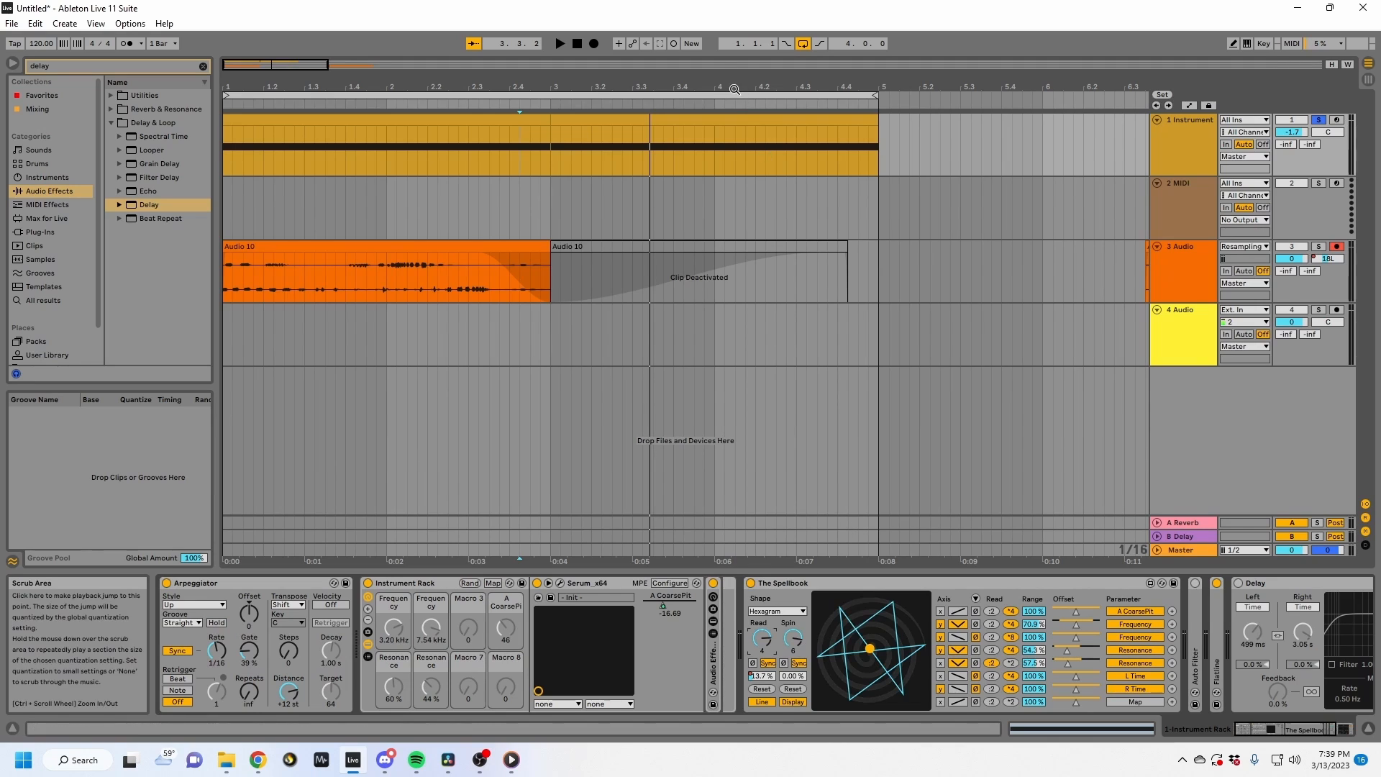
pyautogui.moveTo(746, 78); pyautogui.dragTo(743, 44)
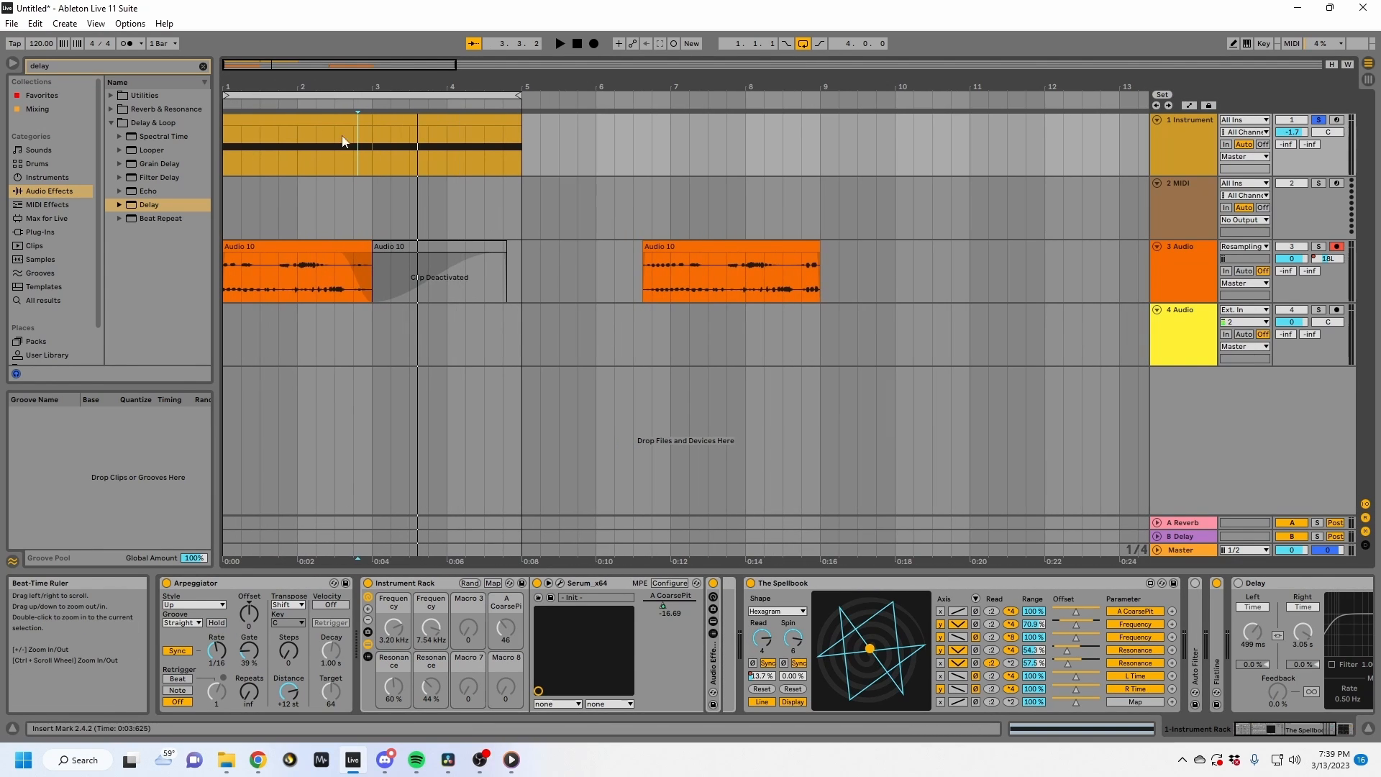
# Switch The Spellbook's Read and Spin rates to off, reset both movements and play the loop from the start.
pyautogui.click(321, 120)
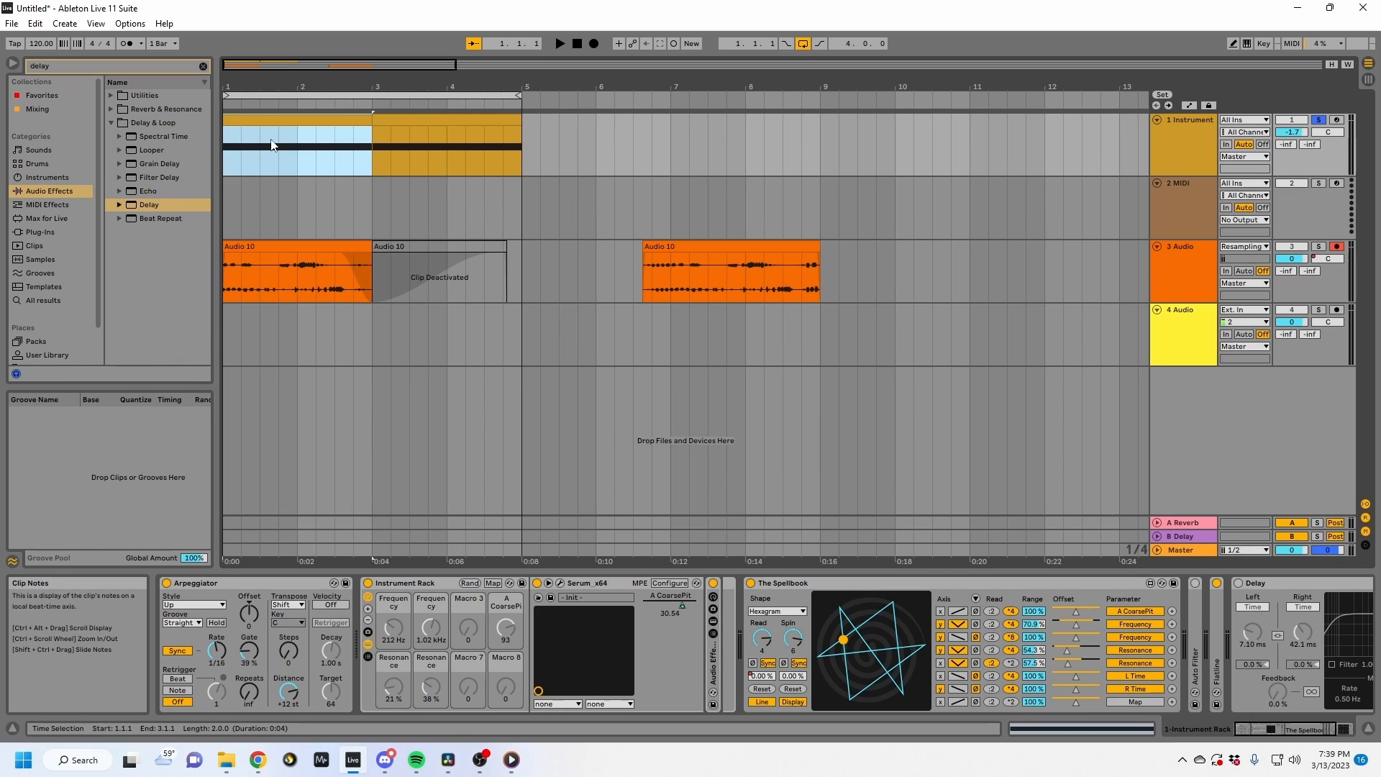
pyautogui.click(760, 637)
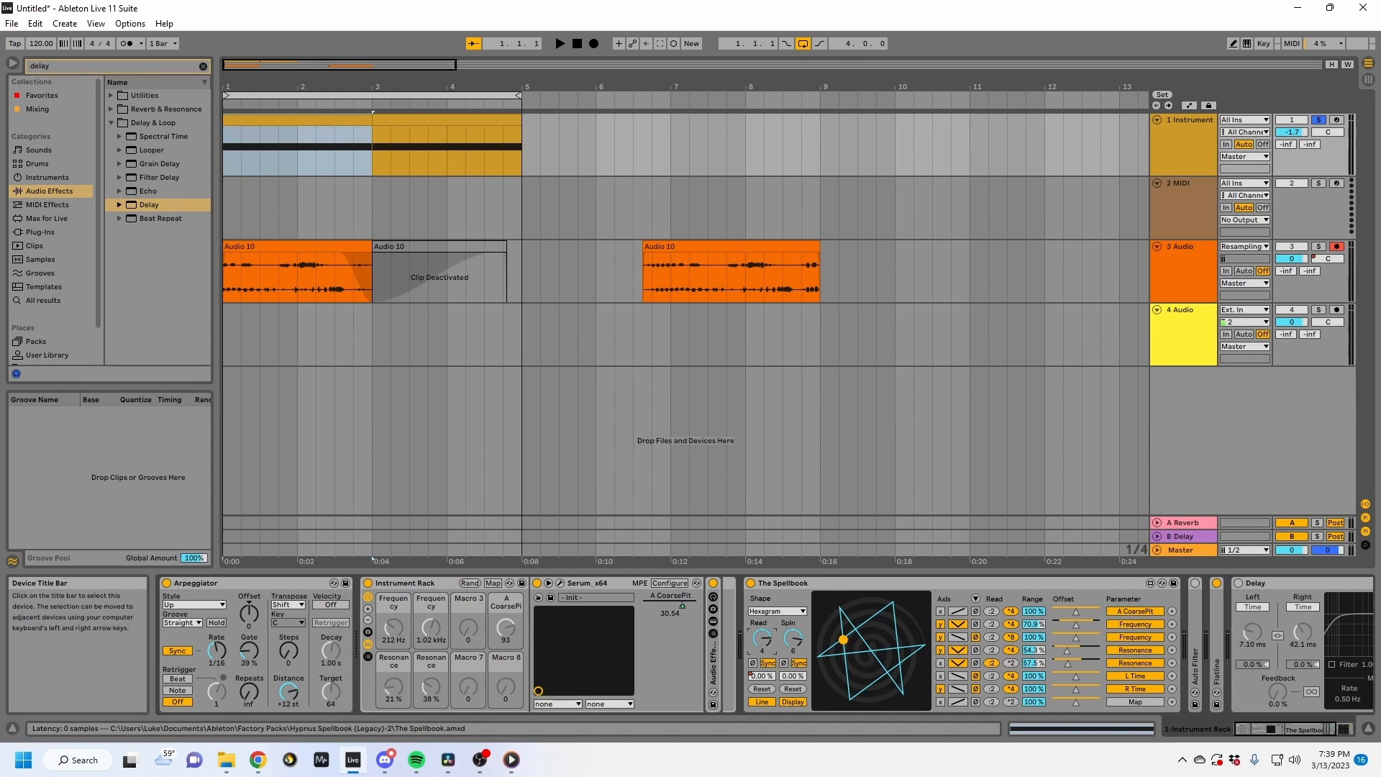
pyautogui.moveTo(796, 643); pyautogui.dragTo(797, 658)
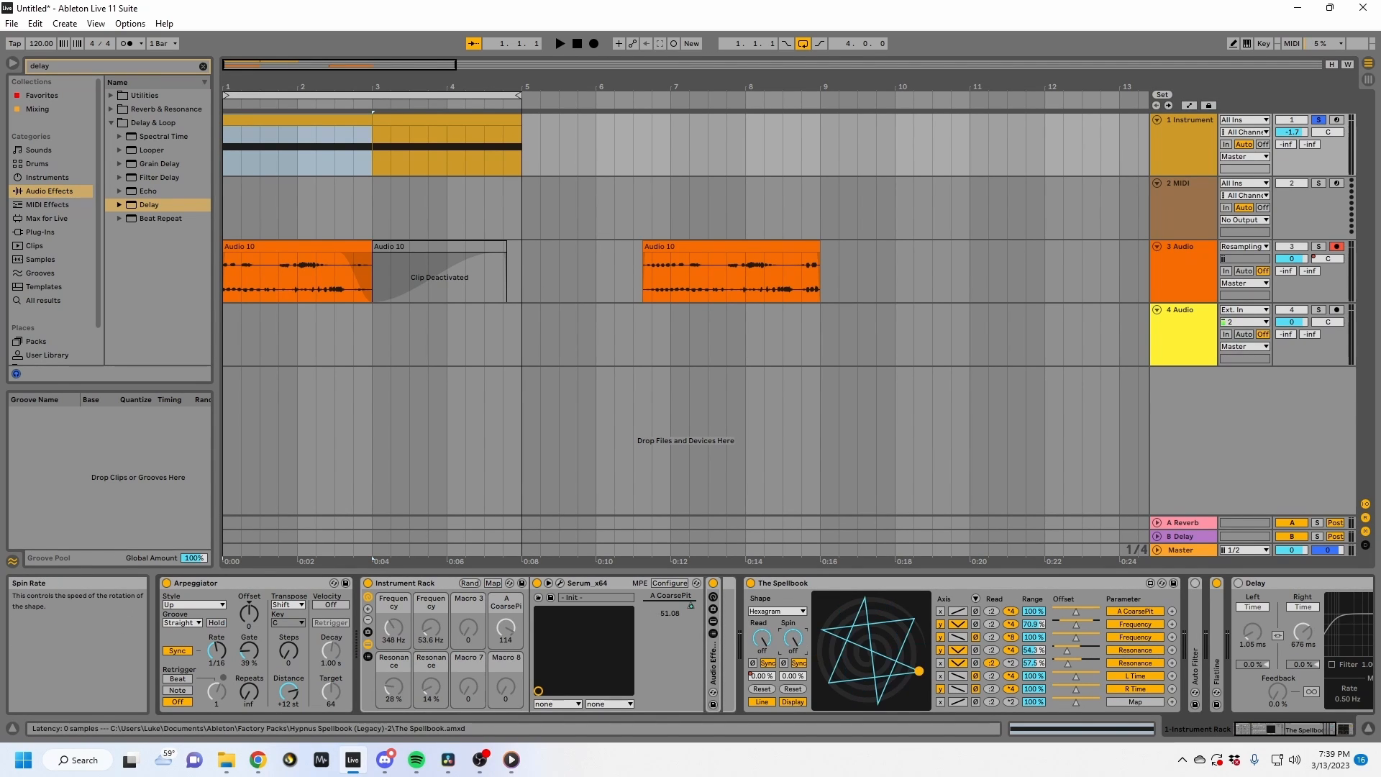
pyautogui.click(800, 689)
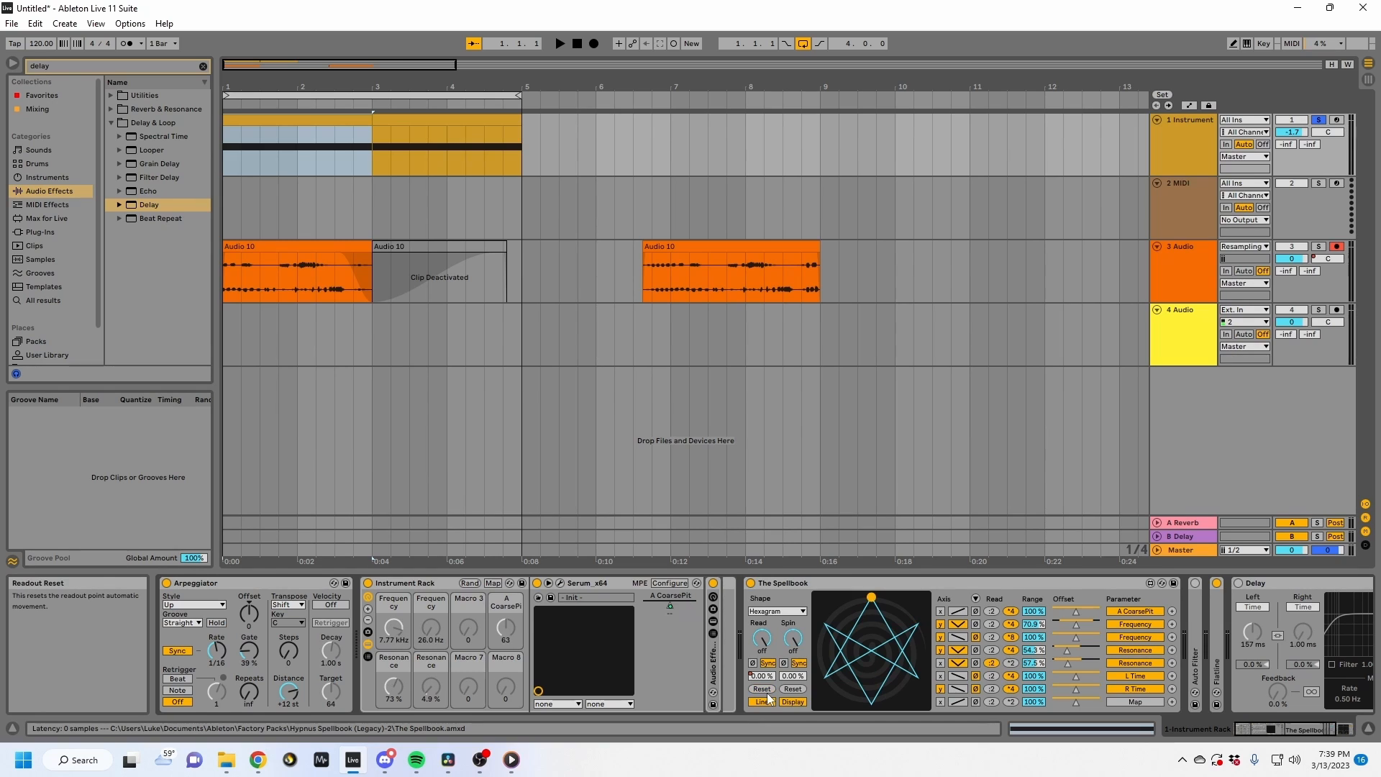
pyautogui.press('space')
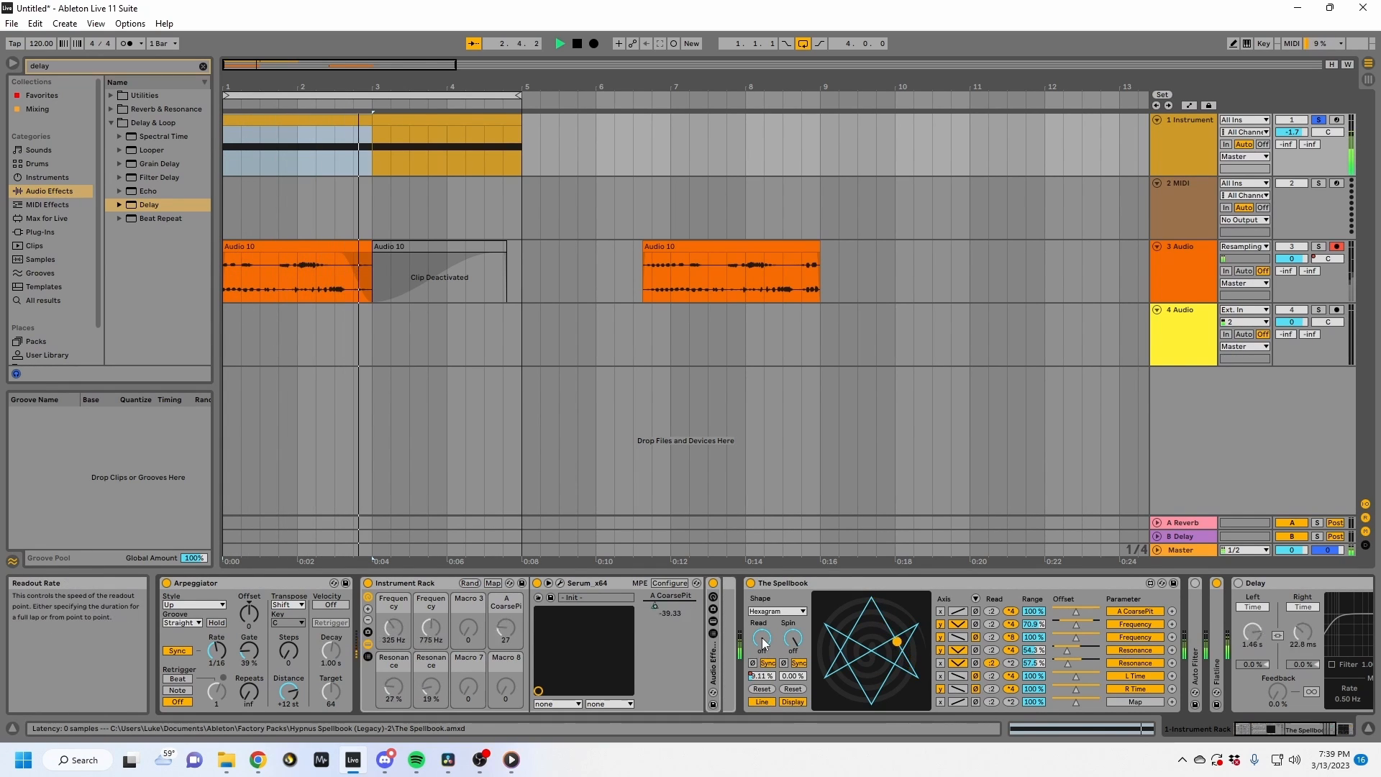
pyautogui.press('space')
# Show the automation and draw a Spin Offset ramp rising from 0.00 % at bar 1 to the top near the loop's end.
pyautogui.moveTo(763, 677); pyautogui.dragTo(762, 675)
pyautogui.press('a')
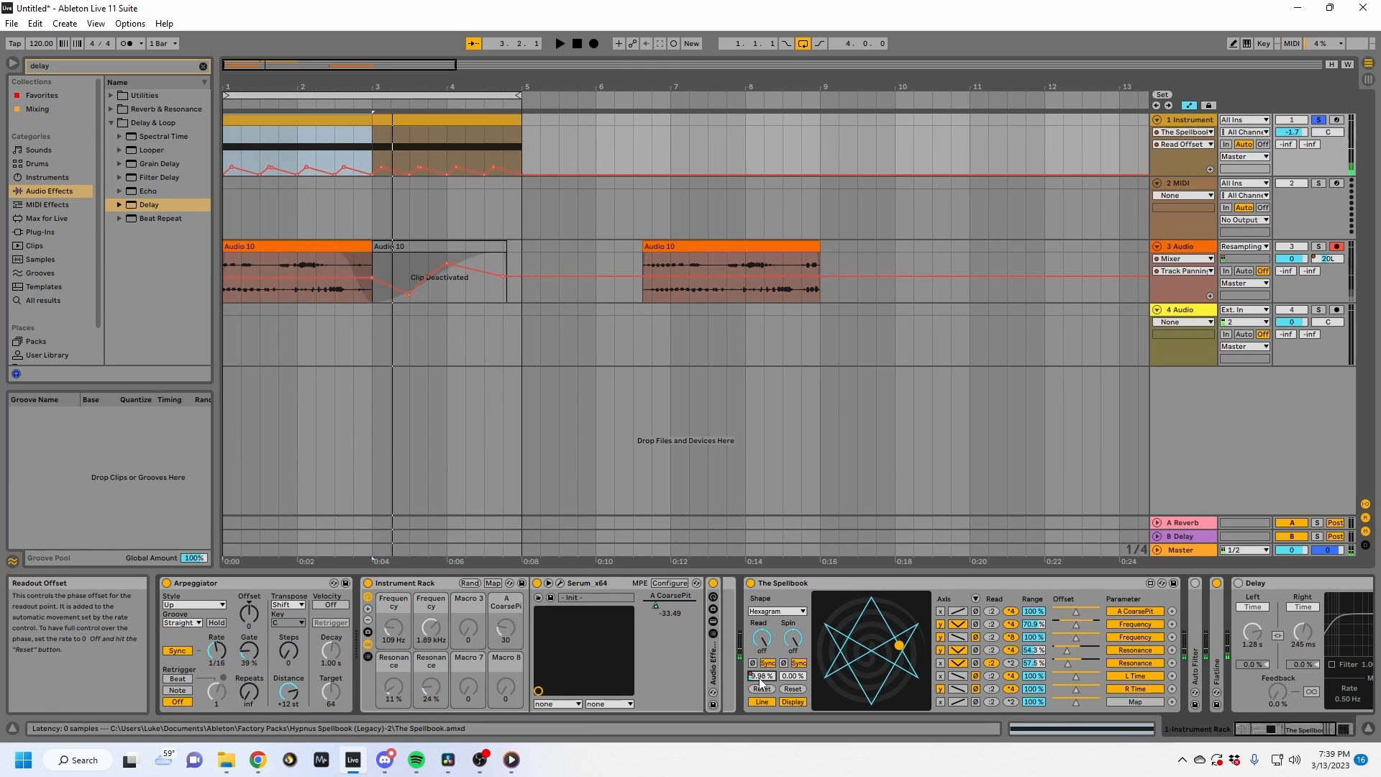
pyautogui.press('+')
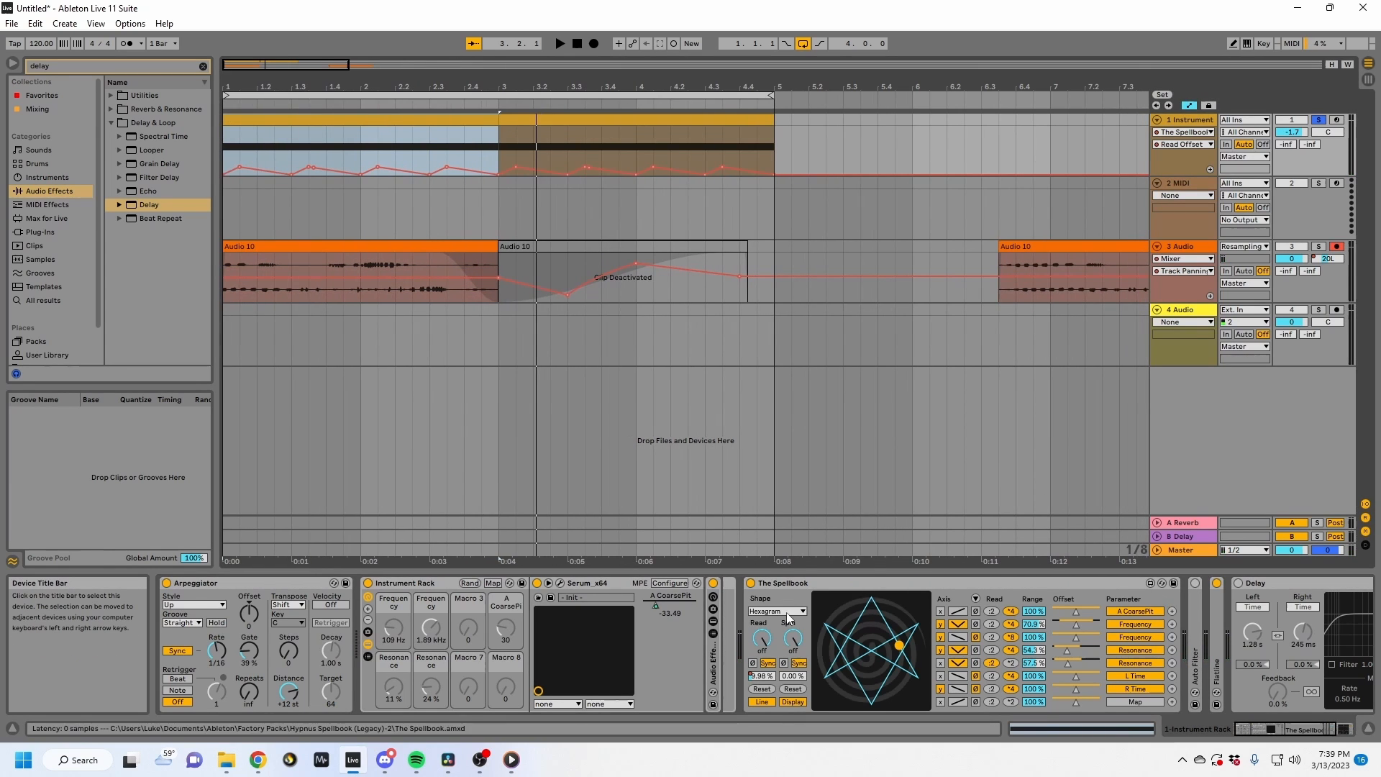
pyautogui.click(793, 676)
pyautogui.click(230, 175)
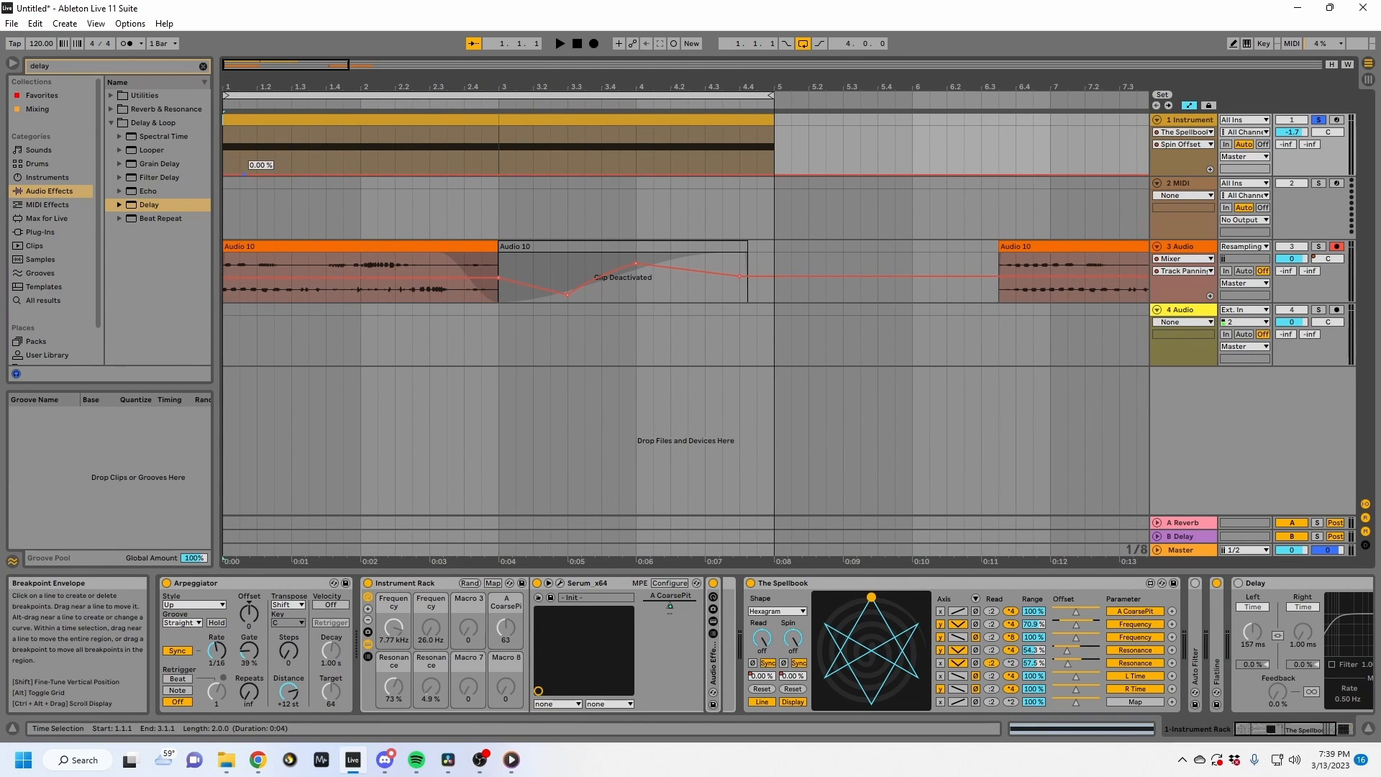
pyautogui.press('space')
pyautogui.moveTo(654, 174); pyautogui.dragTo(739, 127)
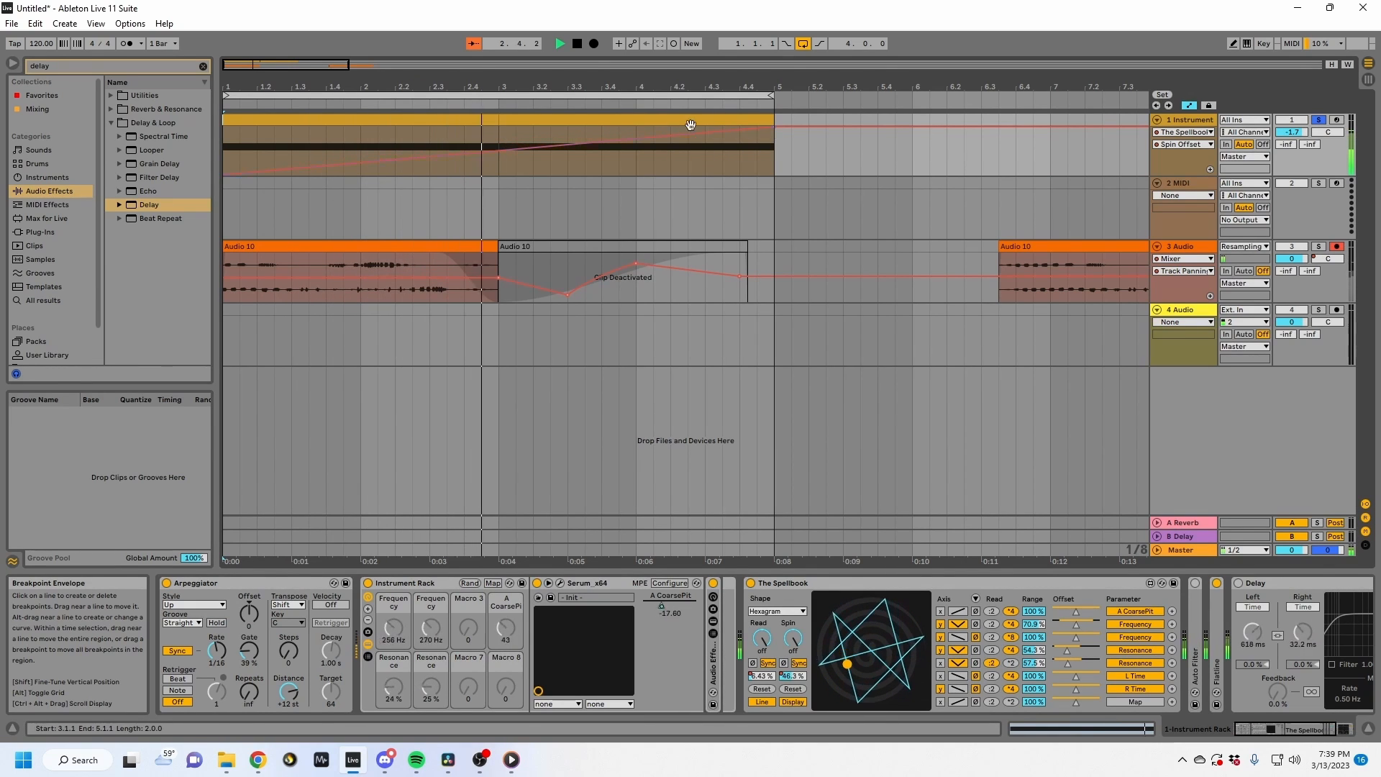
# Replay the loop, show the Read Offset lane and raise the envelope at the end of bar 4.
pyautogui.click(453, 122)
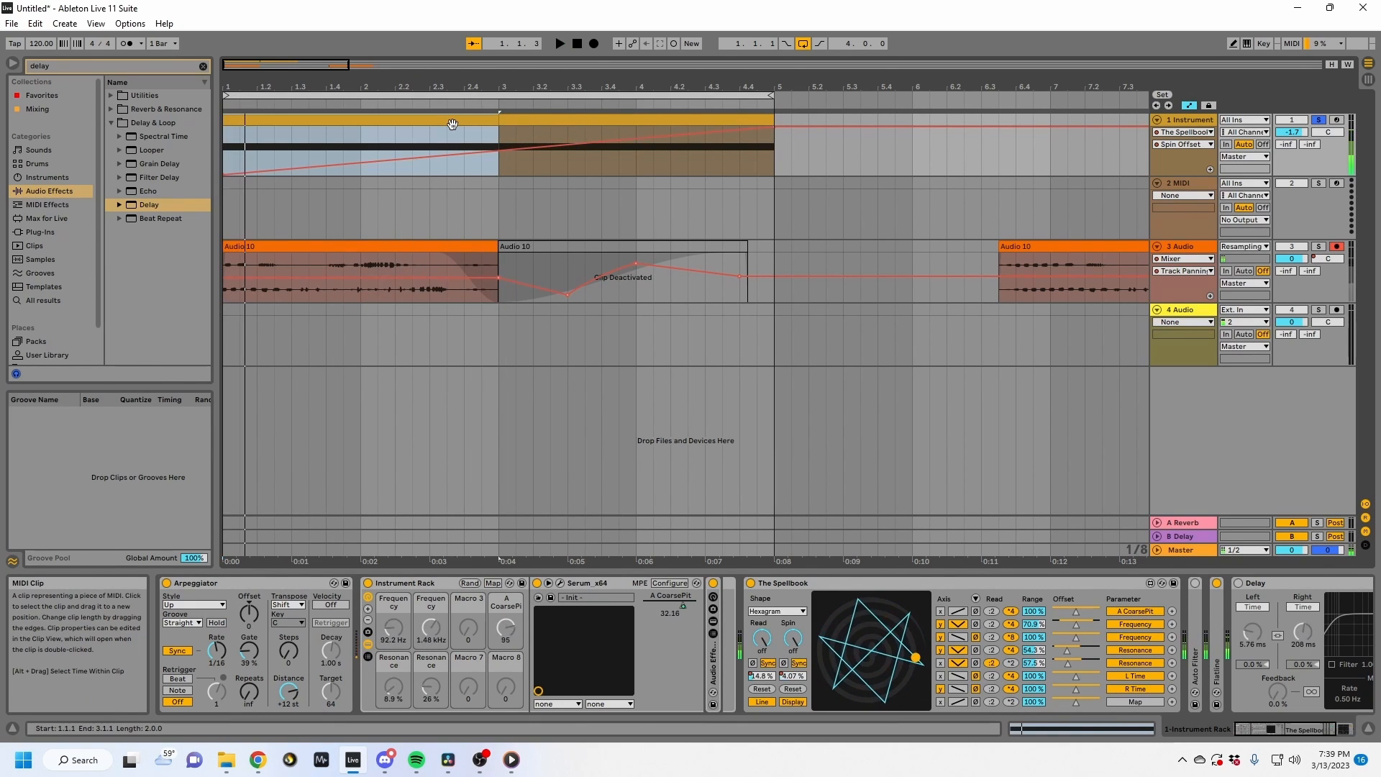
pyautogui.click(768, 674)
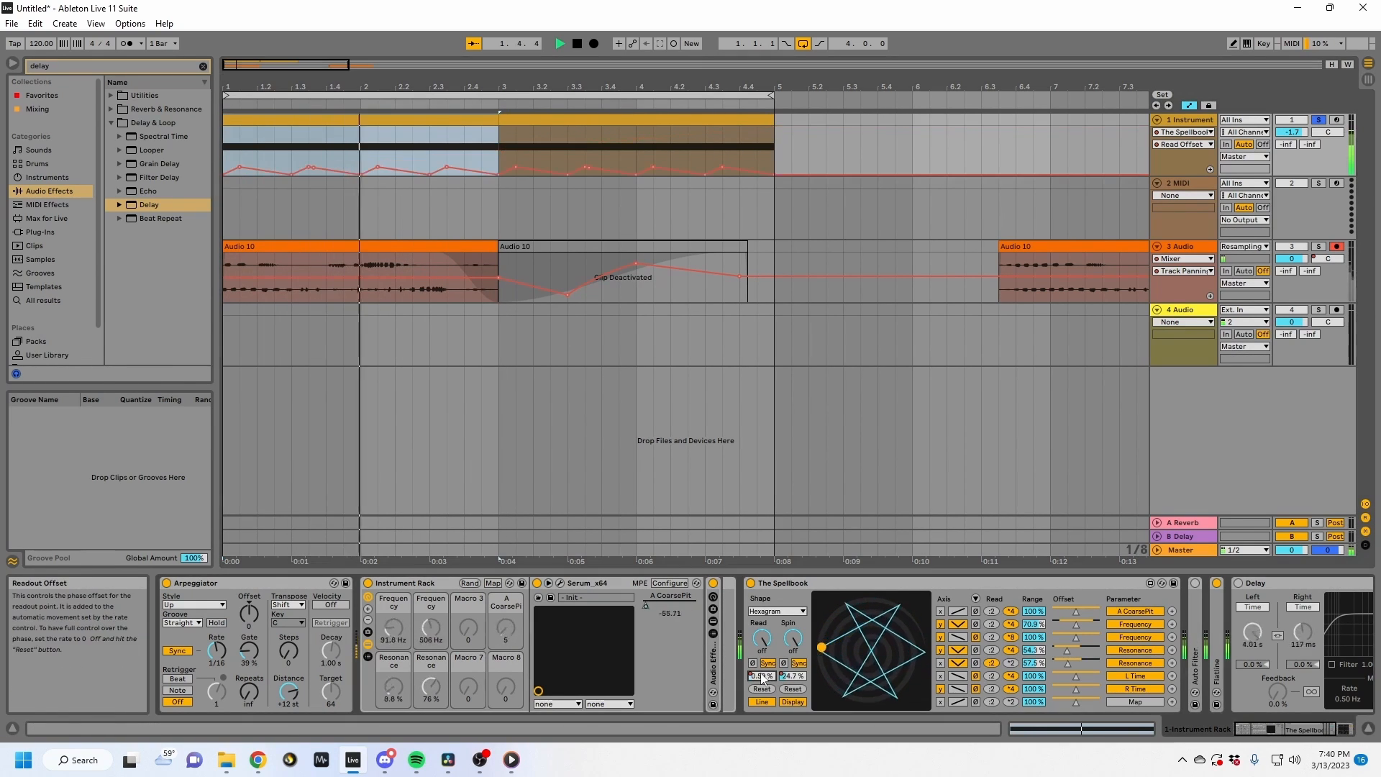
pyautogui.click(480, 169)
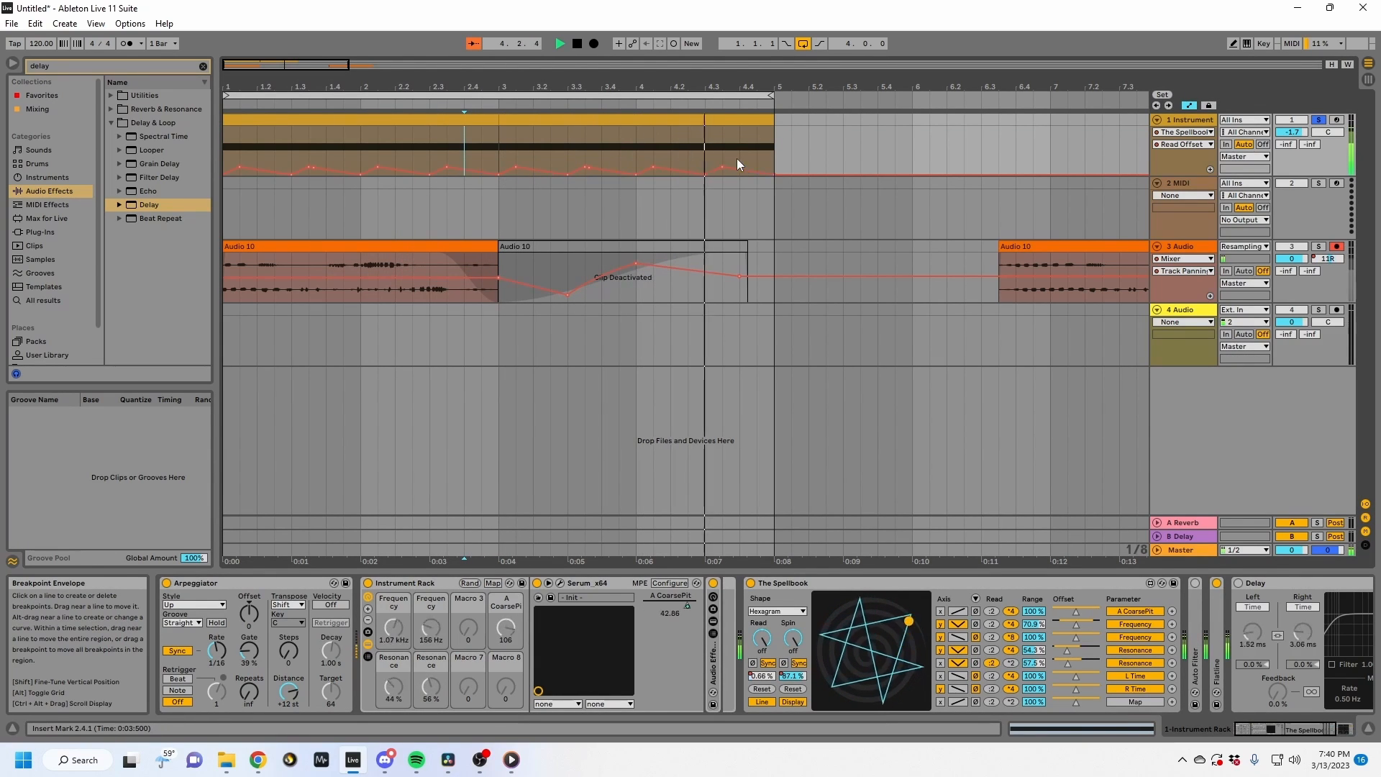
pyautogui.moveTo(774, 174); pyautogui.dragTo(774, 152)
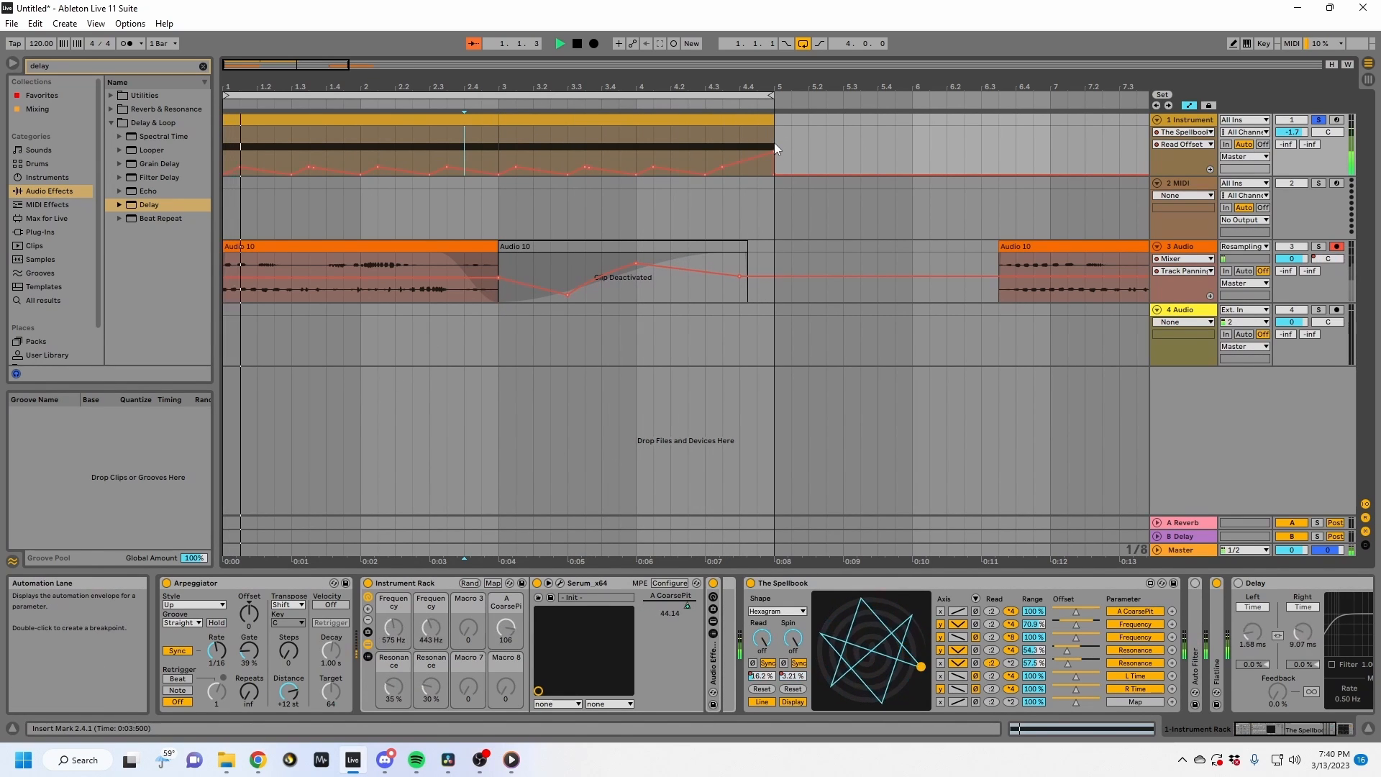
# Duplicate the rising Read Offset segment from 1.1.1 to 1.1.3 three times as a repeating ramp and play the loop.
pyautogui.keyDown('ctrl'); pyautogui.scroll(5, 301, 165); pyautogui.keyUp('ctrl')
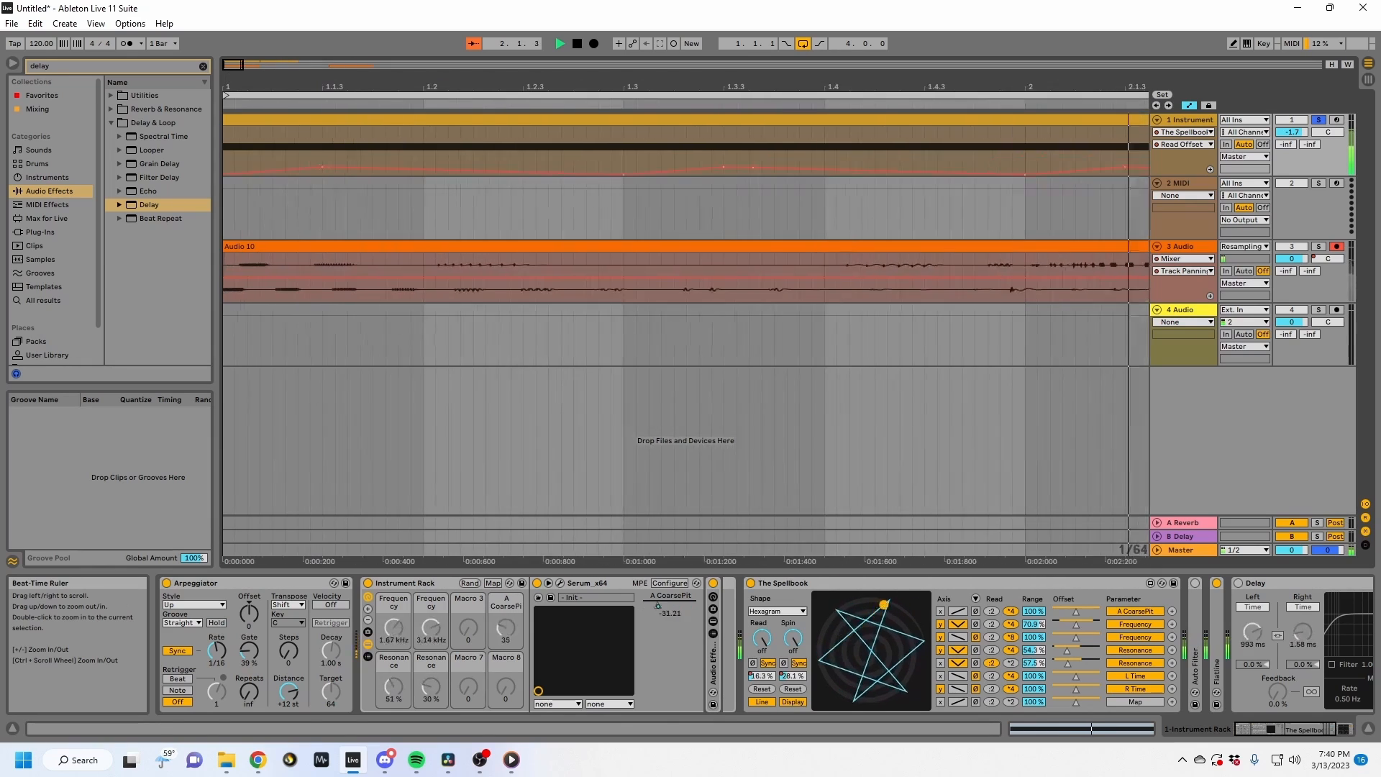
pyautogui.moveTo(319, 136); pyautogui.dragTo(188, 139)
pyautogui.hotkey('ctrl', 'd')
pyautogui.hotkey('ctrl', 'd')
pyautogui.hotkey('ctrl', 'd')
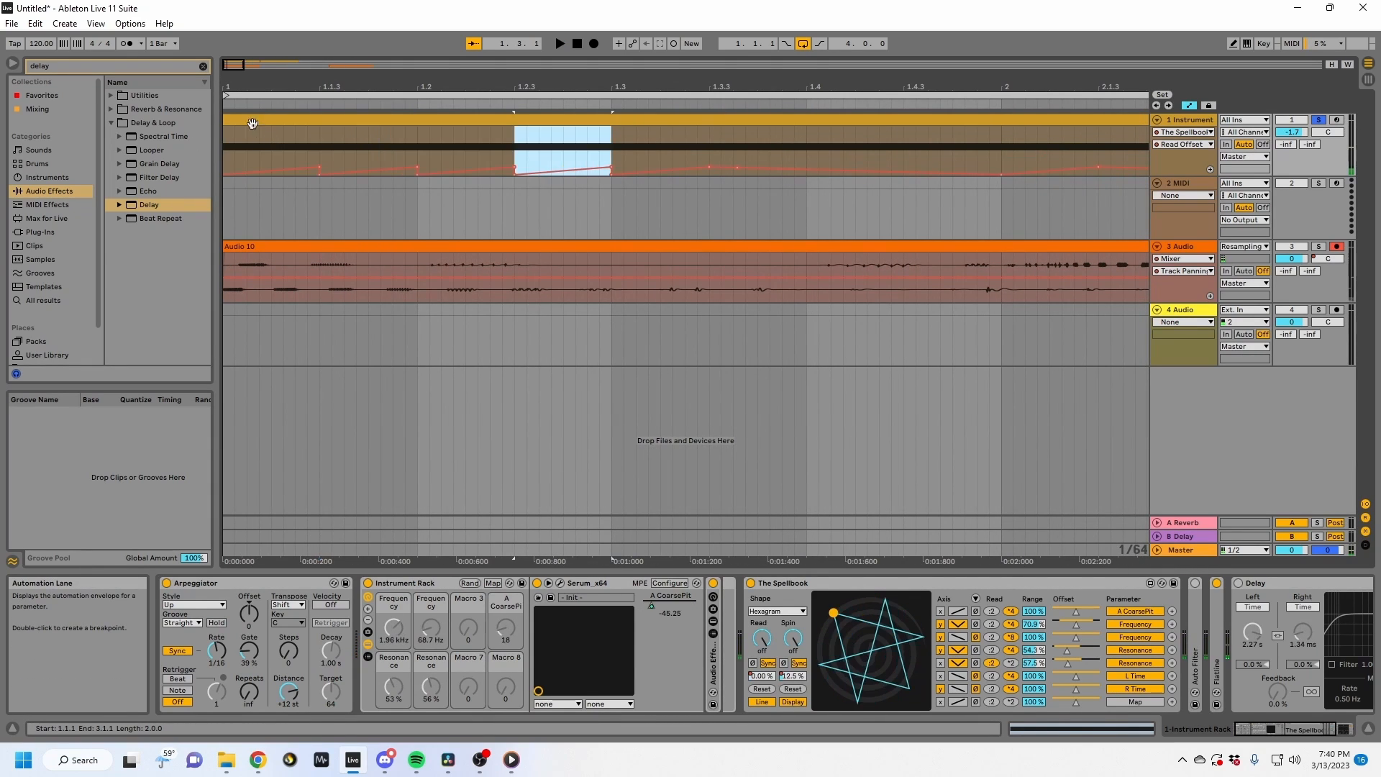
pyautogui.click(246, 121)
pyautogui.press('space')
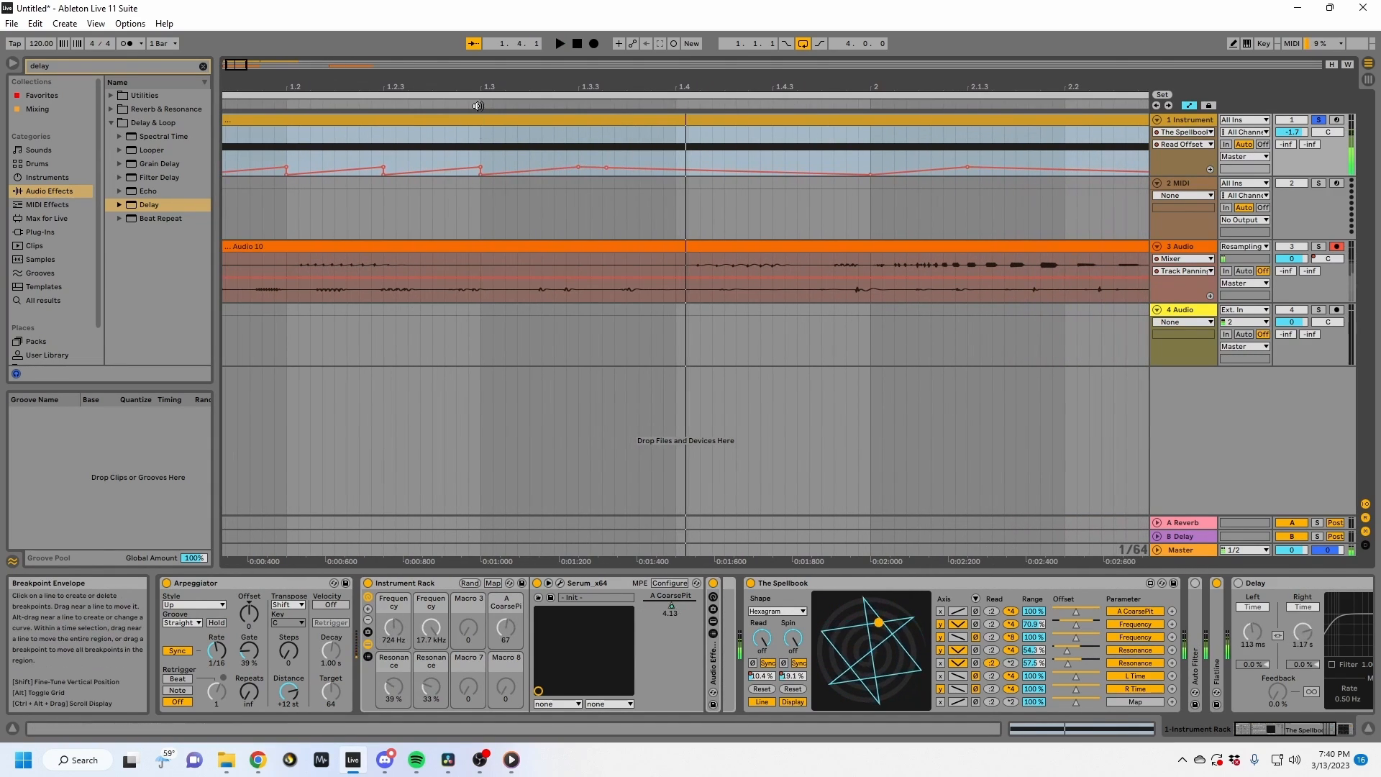
pyautogui.keyDown('ctrl'); pyautogui.scroll(-4, 374, 153); pyautogui.keyUp('ctrl')
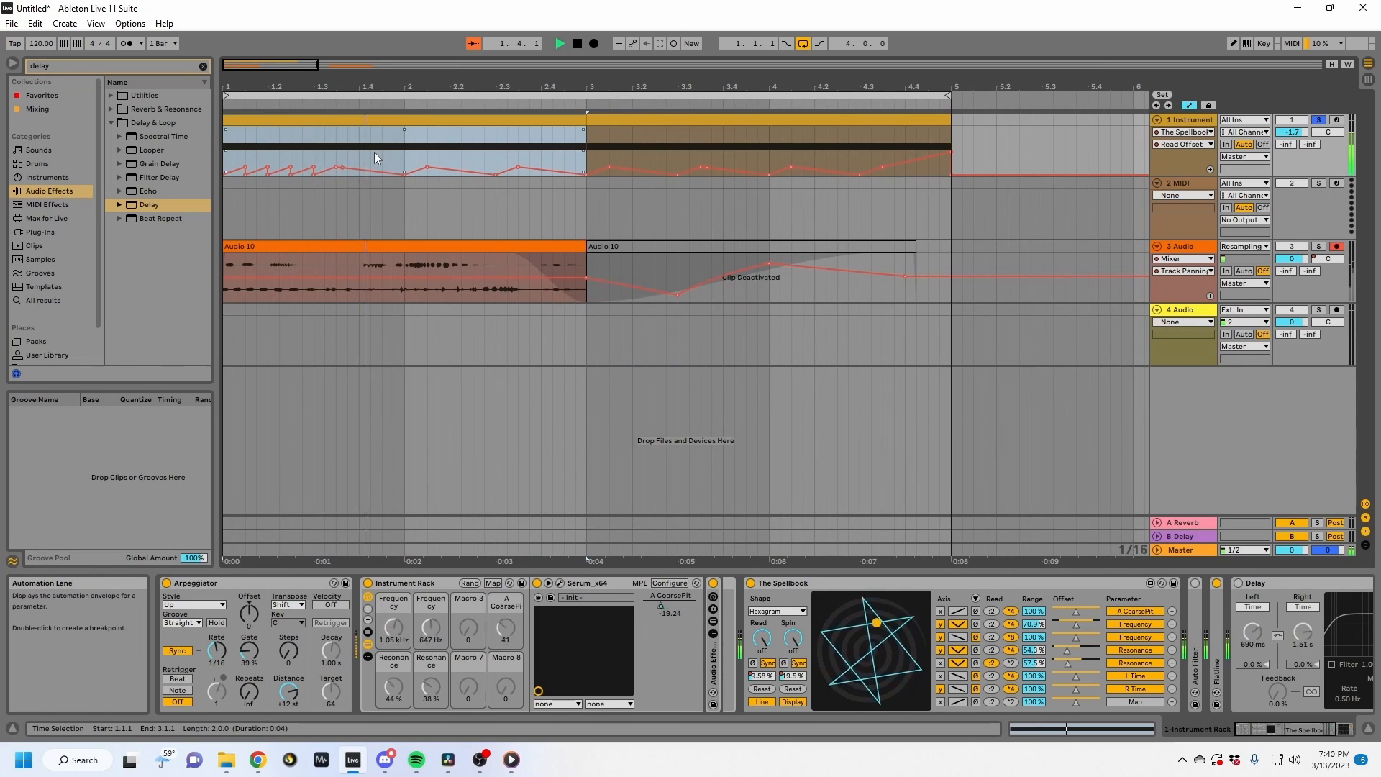
# Duplicate the Read Offset ramps between 3.1.1 and 3.2.1 onto the following part of bar 3, undoing the excess copy.
pyautogui.click(404, 155)
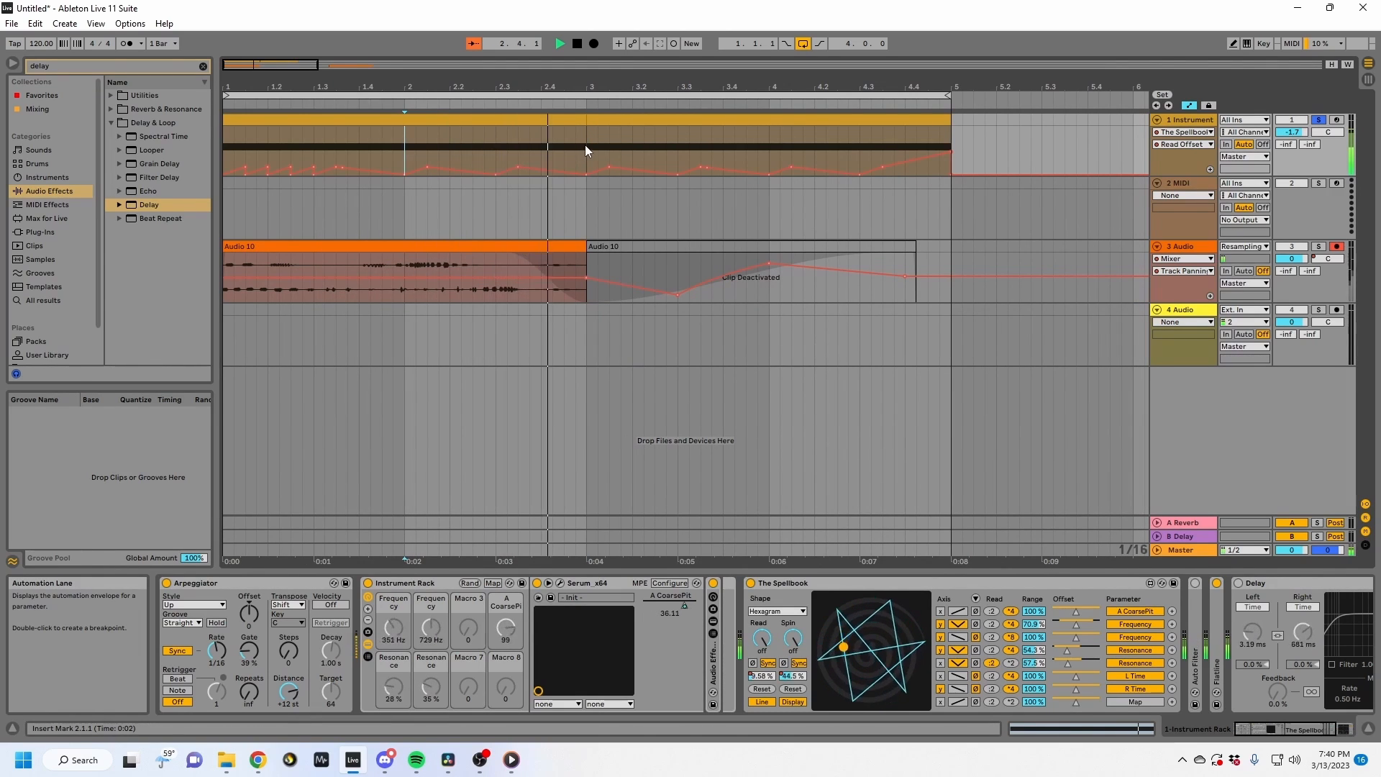
pyautogui.click(607, 154)
pyautogui.press('space')
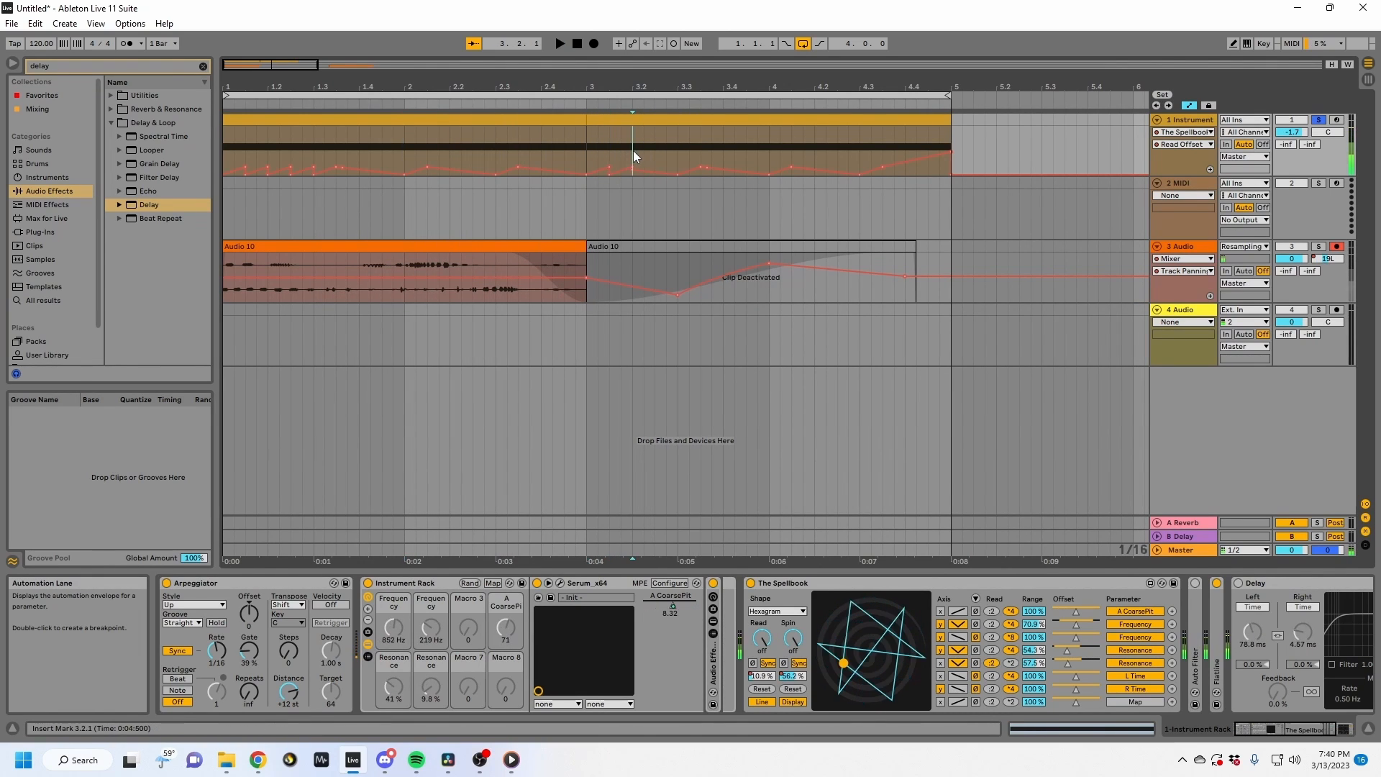
pyautogui.moveTo(633, 149); pyautogui.dragTo(587, 162)
pyautogui.hotkey('ctrl', 'd')
pyautogui.hotkey('ctrl', 'd')
pyautogui.hotkey('ctrl', 'd')
pyautogui.hotkey('ctrl', 'z')
pyautogui.click(587, 162)
# Play the edited Read Offset automation from 3.1.1 and audition the loop again from near its beginning.
pyautogui.press('space')
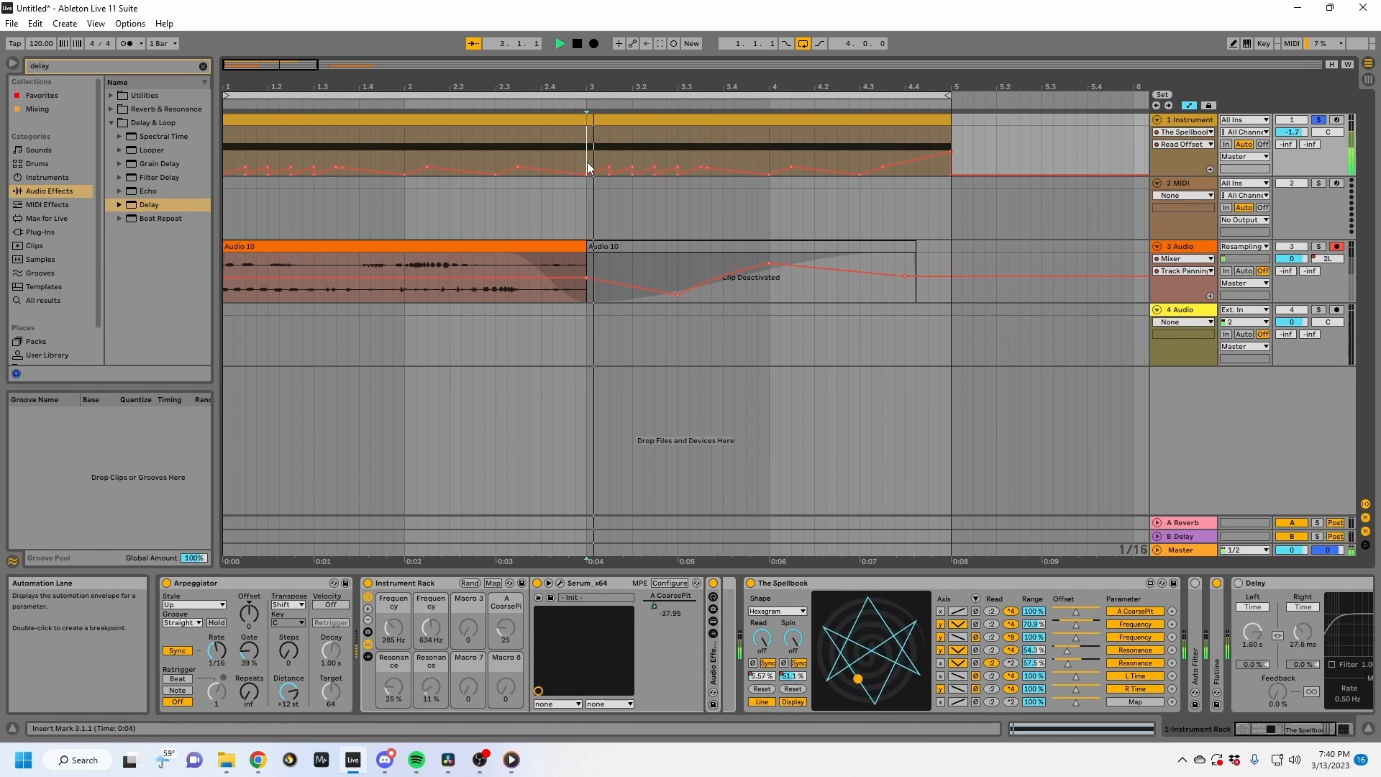
pyautogui.press('space')
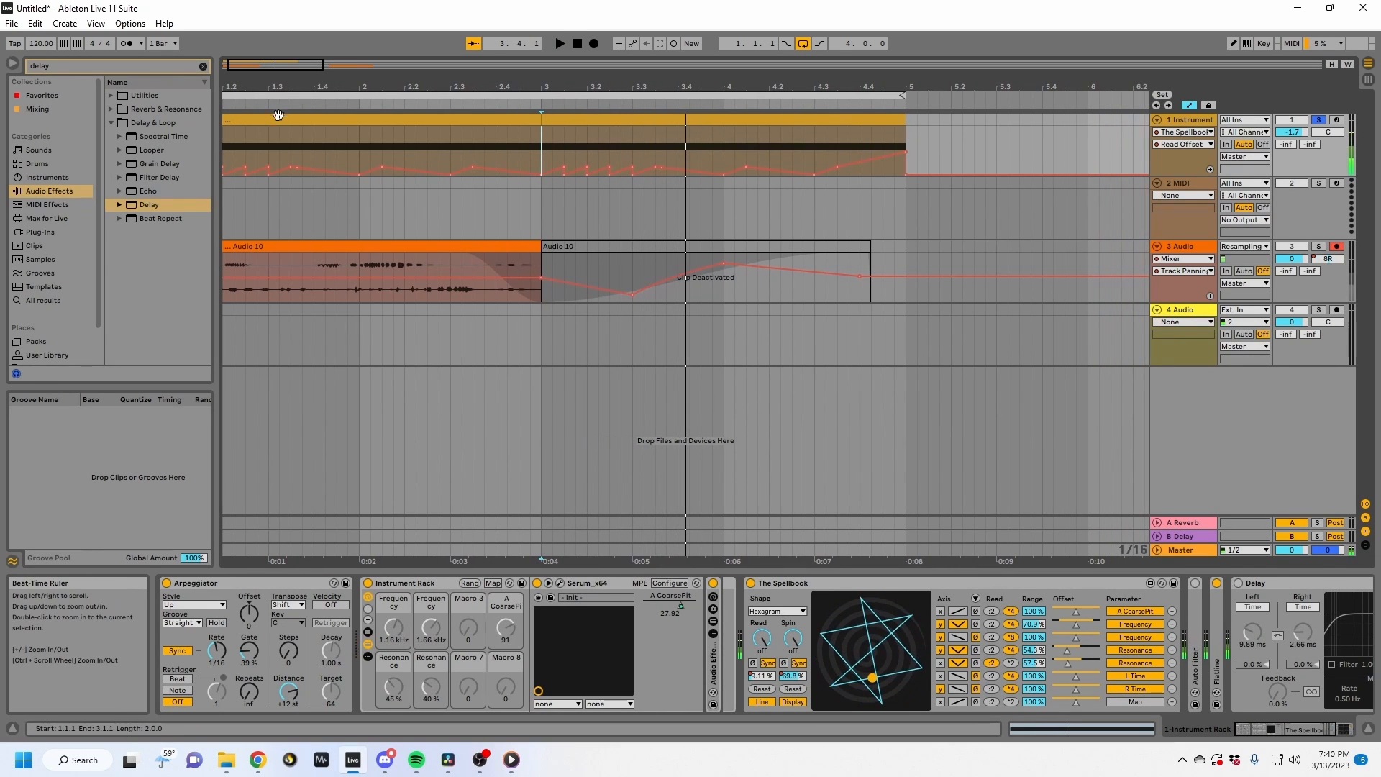
pyautogui.click(278, 115)
pyautogui.press('space')
pyautogui.press('space')
pyautogui.click(269, 115)
pyautogui.press('space')
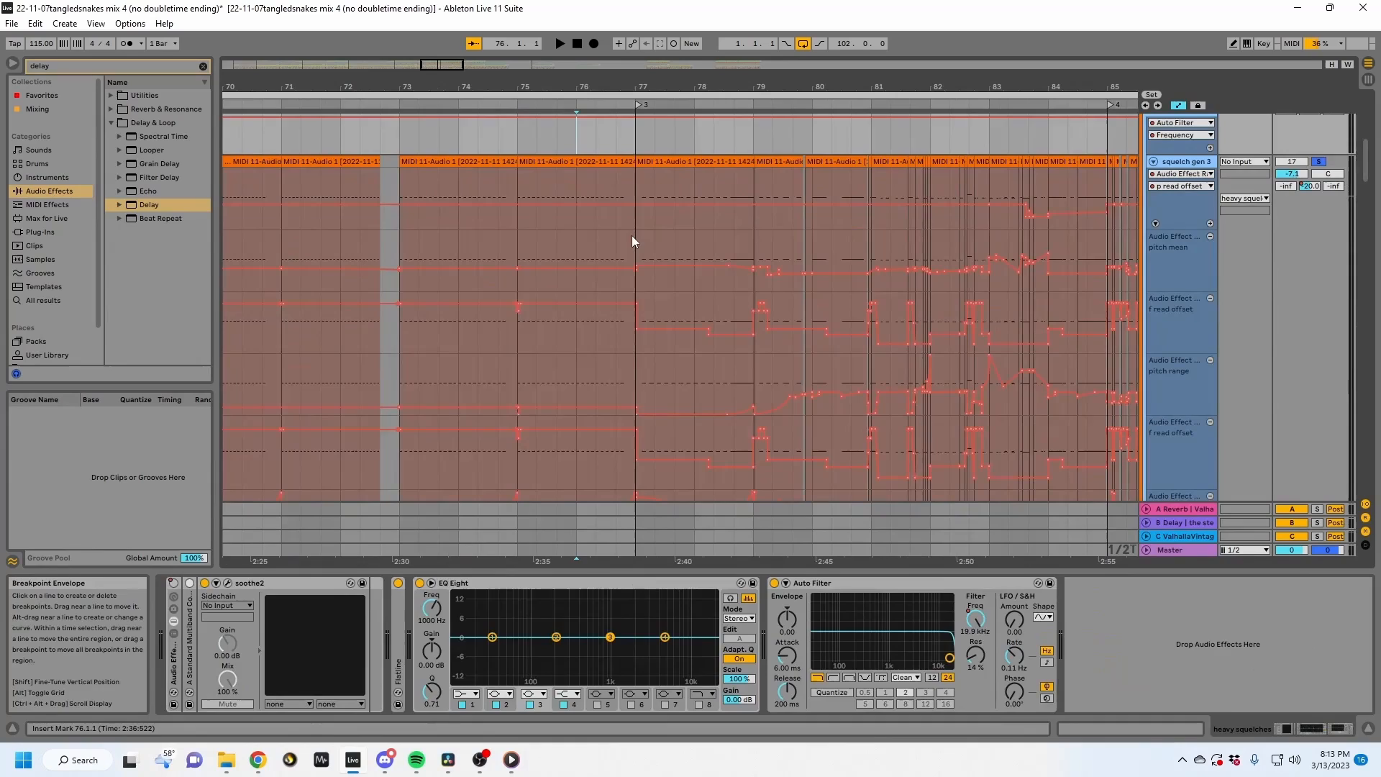
# In the 22-11-07tangledsnakes mix 4 project, show squelch gen 3's devices at 77.1.1 and examine its automation lanes up to bar 87.
pyautogui.click(633, 239)
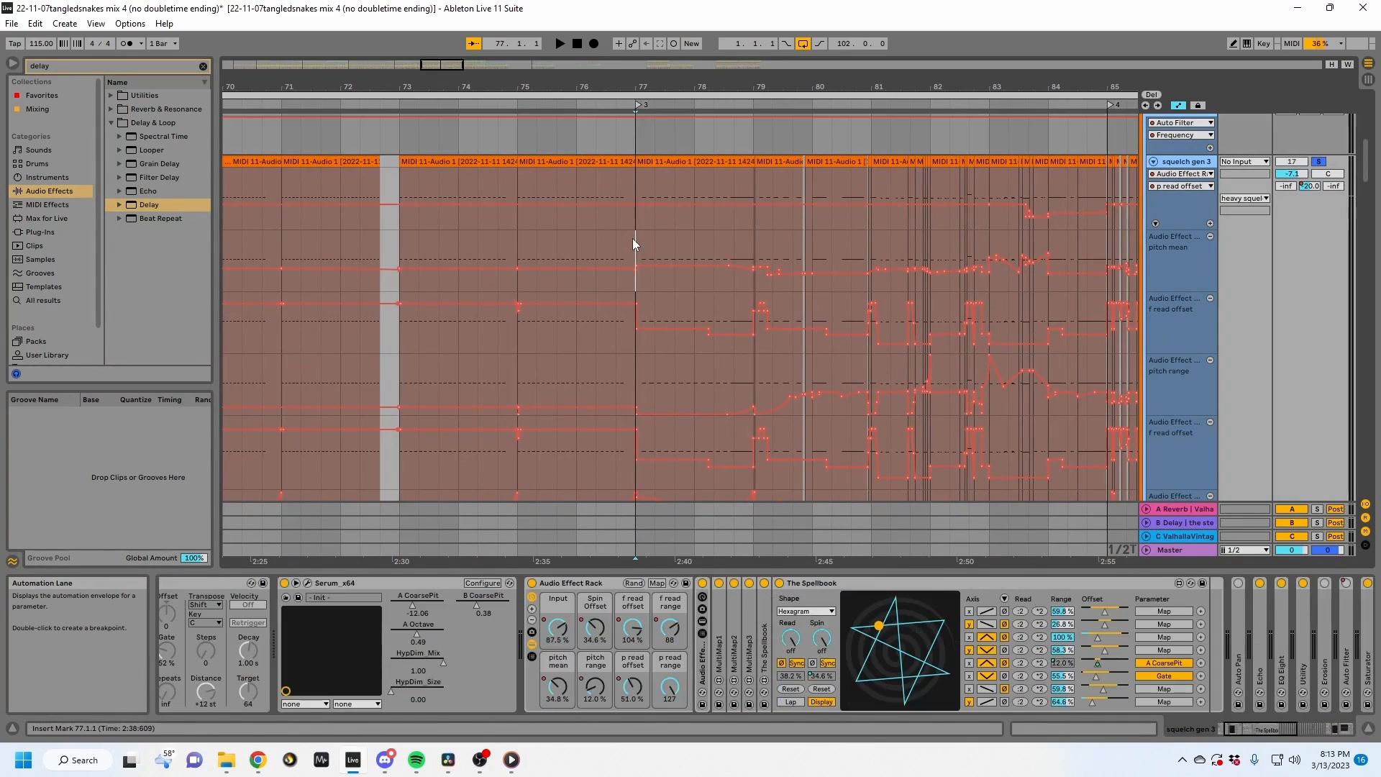
pyautogui.moveTo(683, 87); pyautogui.dragTo(474, 99)
pyautogui.scroll(3, 960, 425)
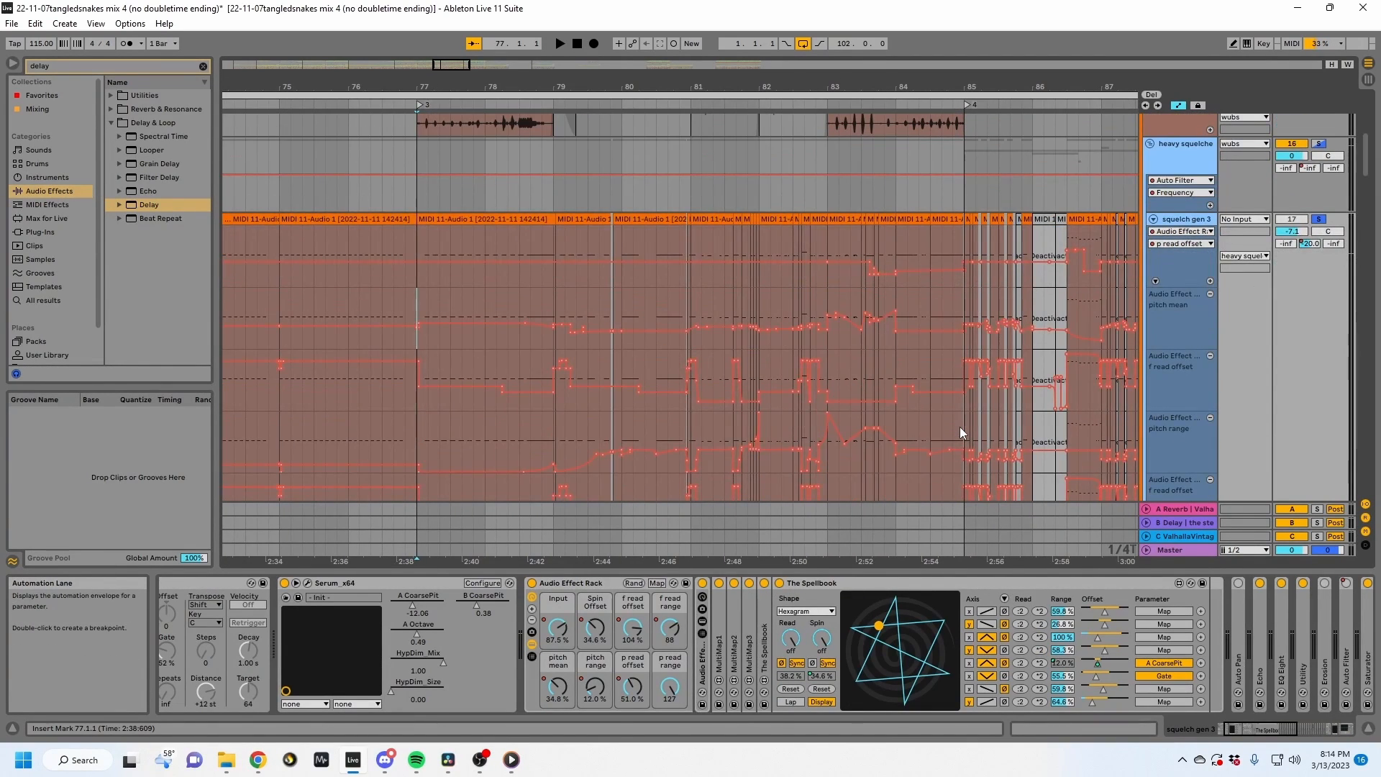
pyautogui.scroll(-3, 778, 446)
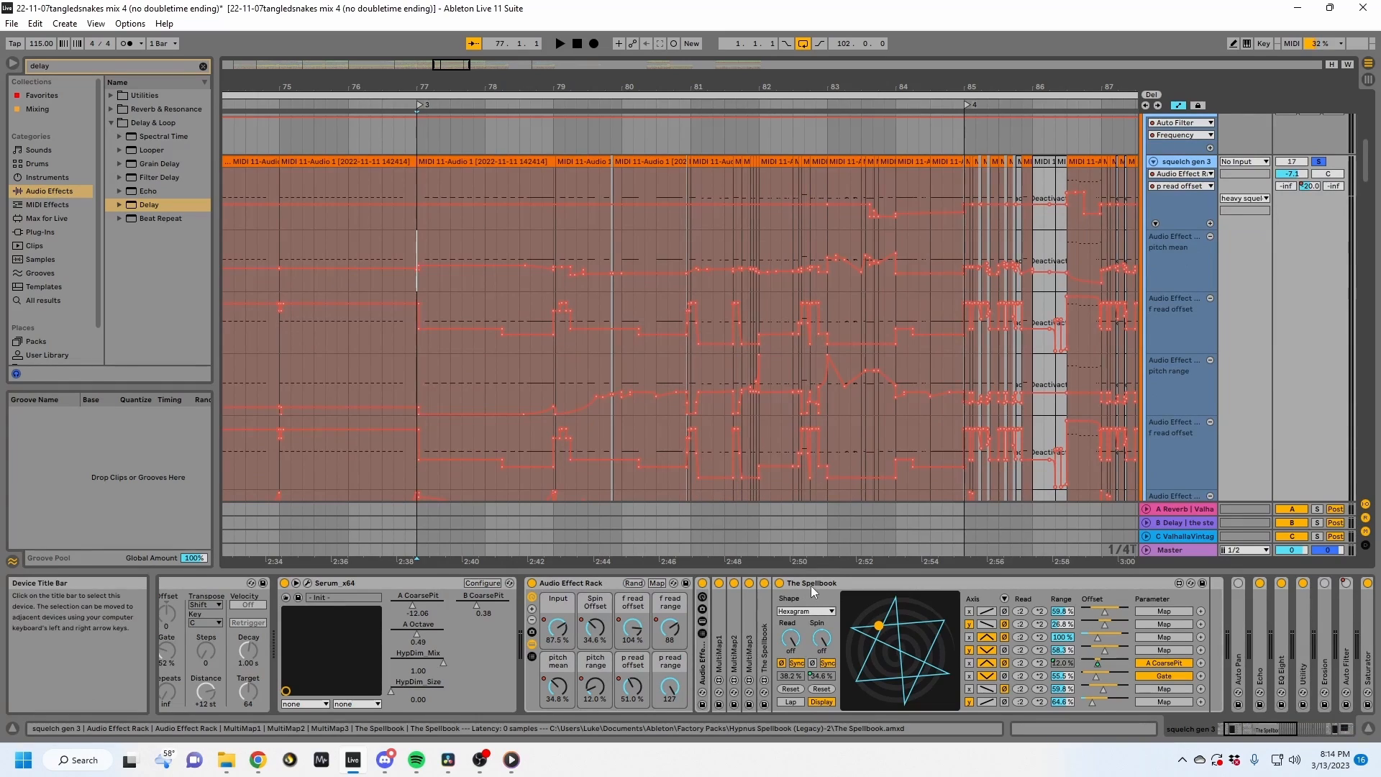
# Unfold the first Spellbook and the Audio Effect Rack beside it, and inspect the rack's two Auto Filter chains.
pyautogui.doubleClick(766, 598)
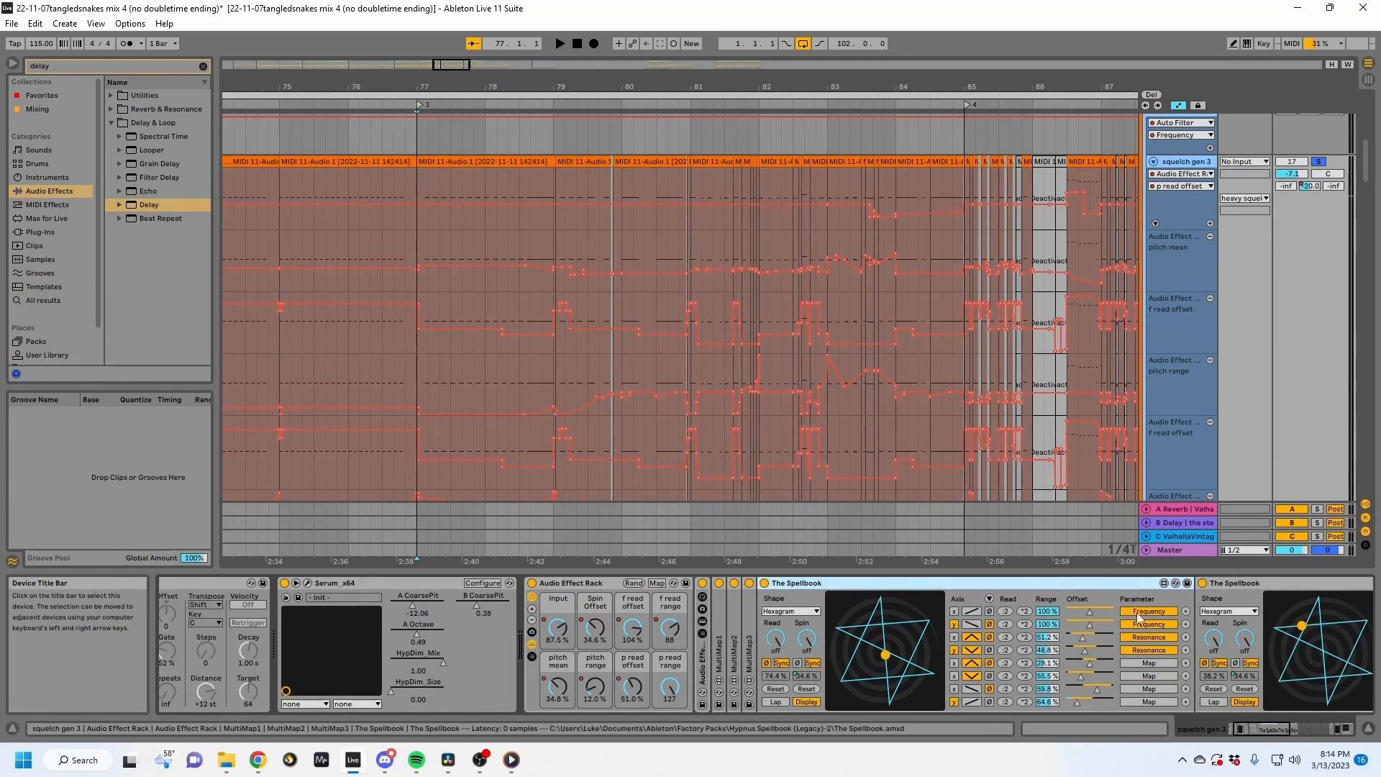
pyautogui.doubleClick(701, 673)
pyautogui.click(900, 631)
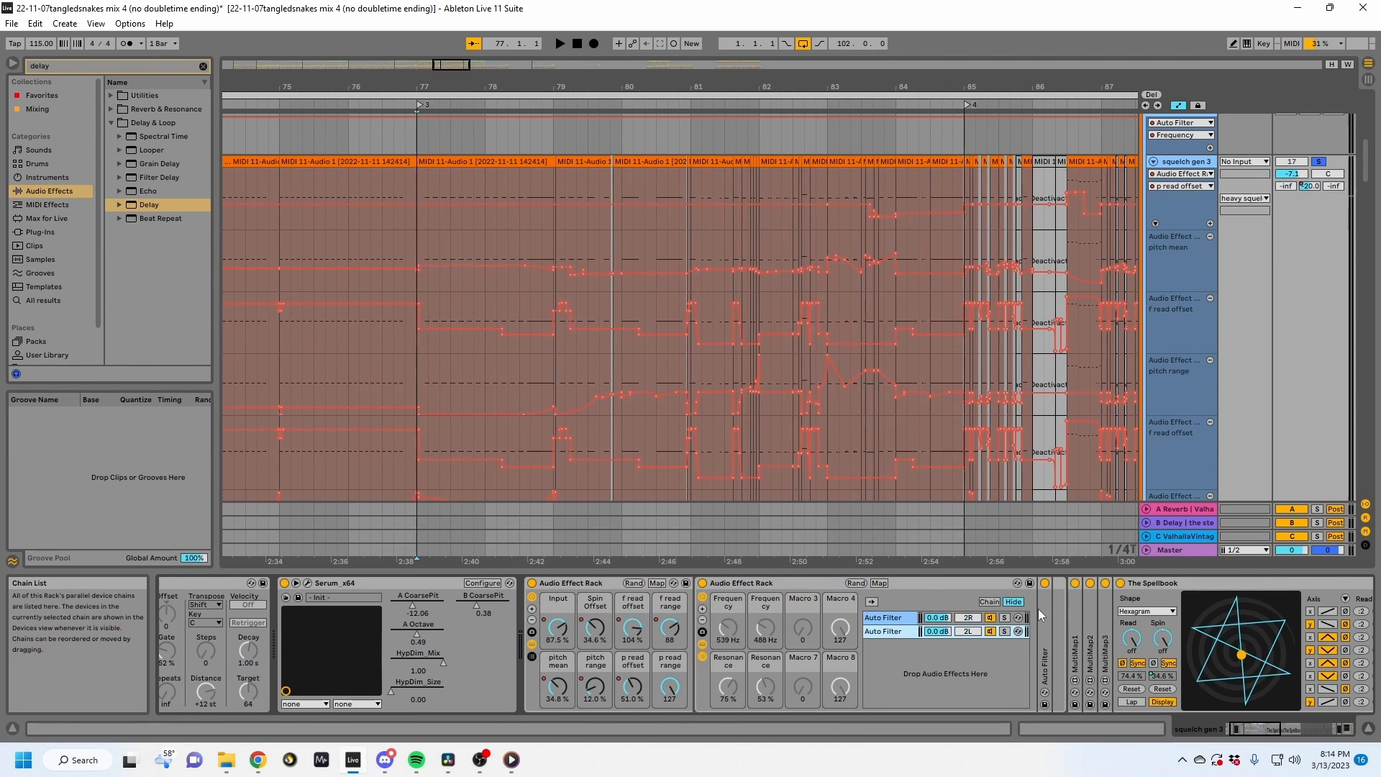
pyautogui.click(1105, 584)
pyautogui.click(897, 631)
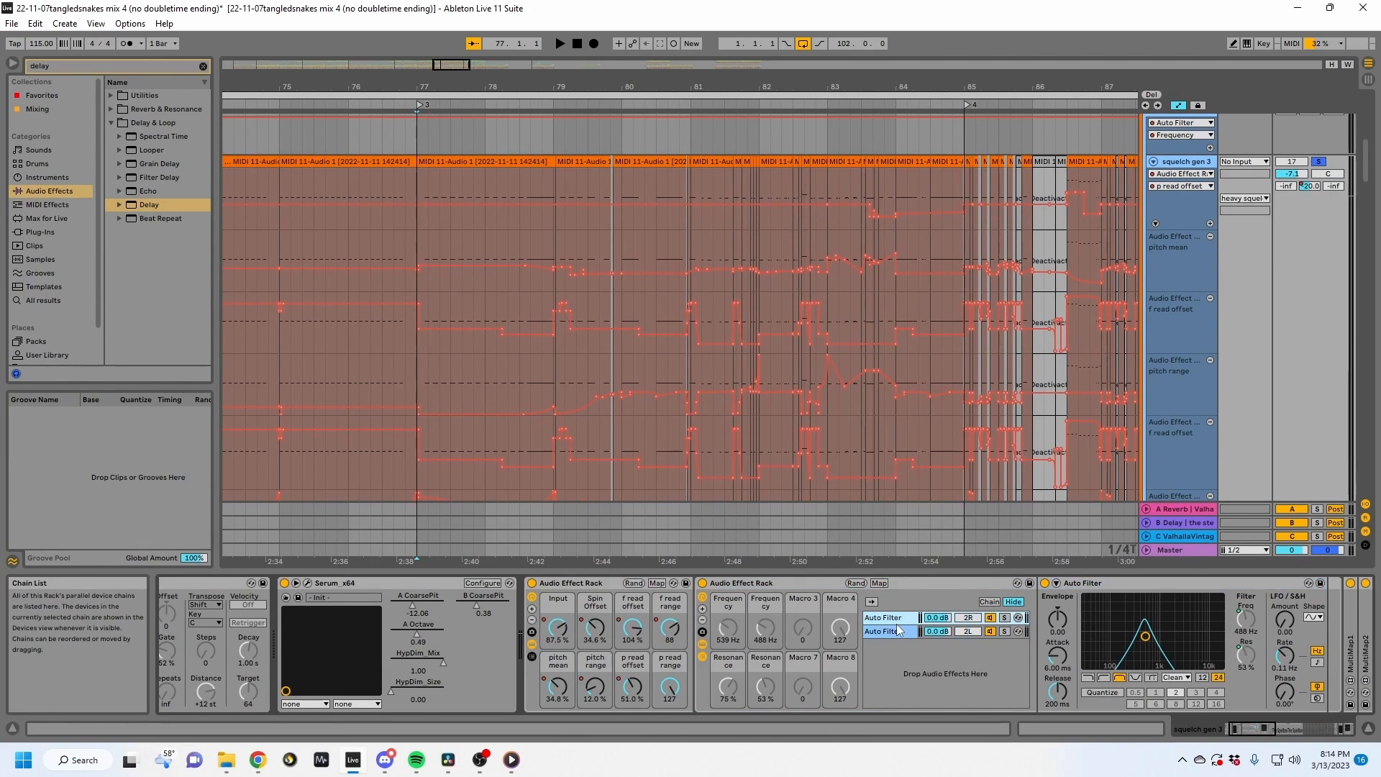
pyautogui.click(951, 599)
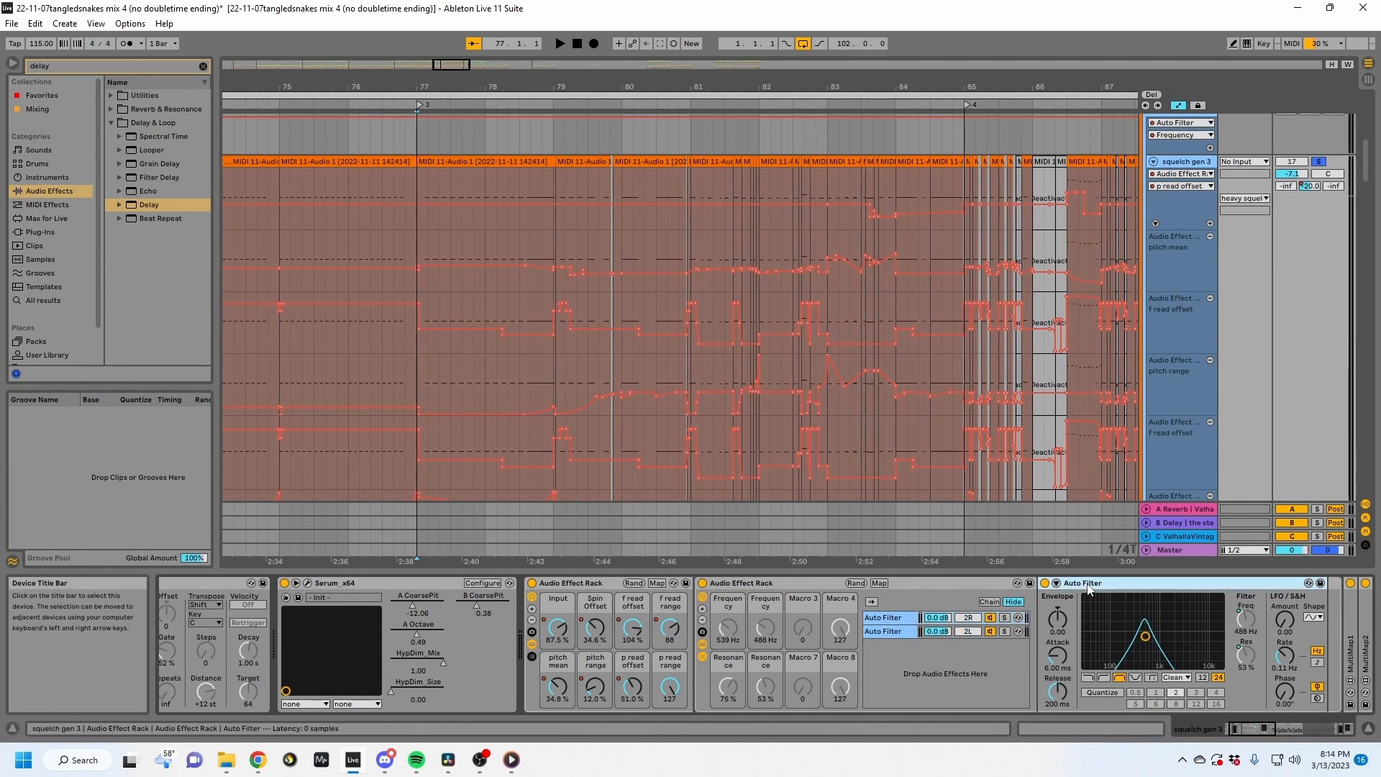
# Fold the Auto Filter rack and unfold the first Spellbook again to view its Frequency and Resonance mappings.
pyautogui.doubleClick(808, 584)
pyautogui.doubleClick(822, 586)
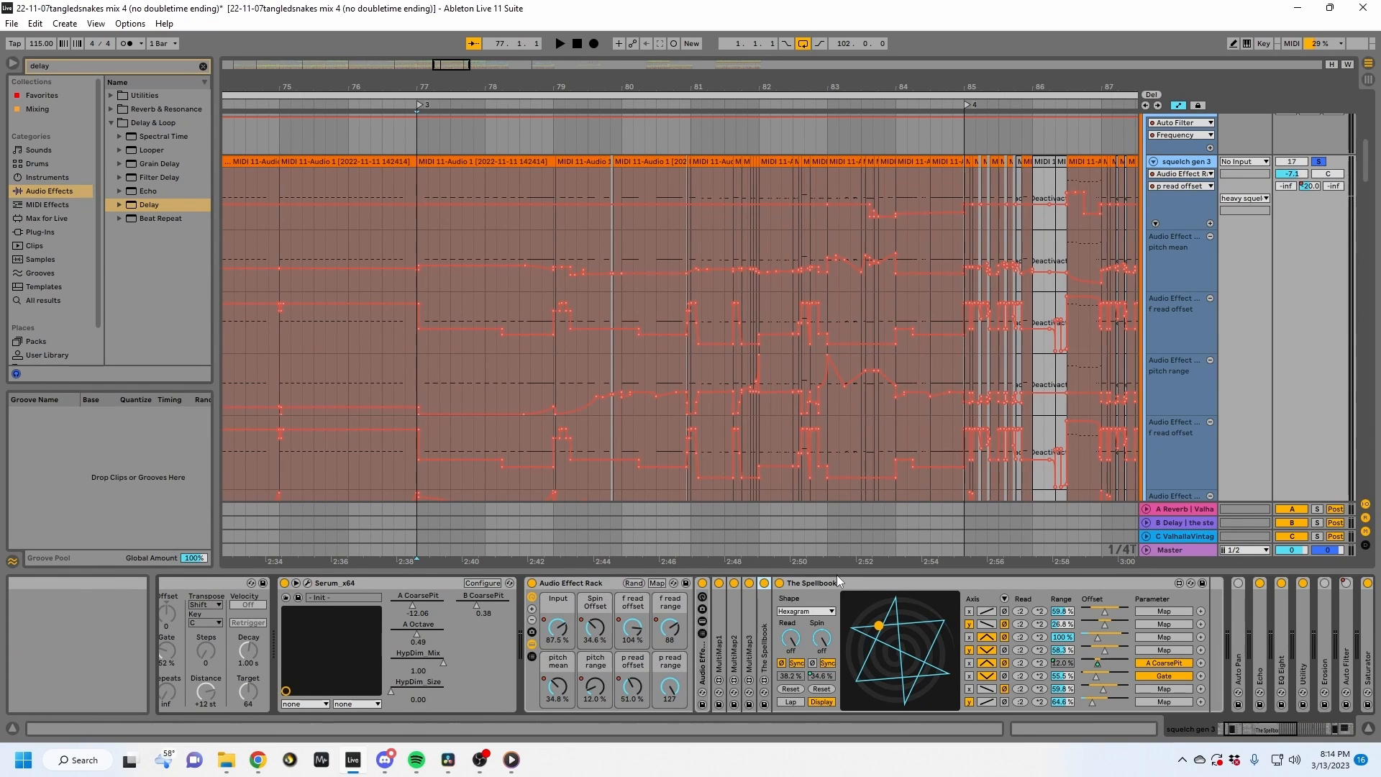
pyautogui.click(818, 585)
pyautogui.doubleClick(768, 606)
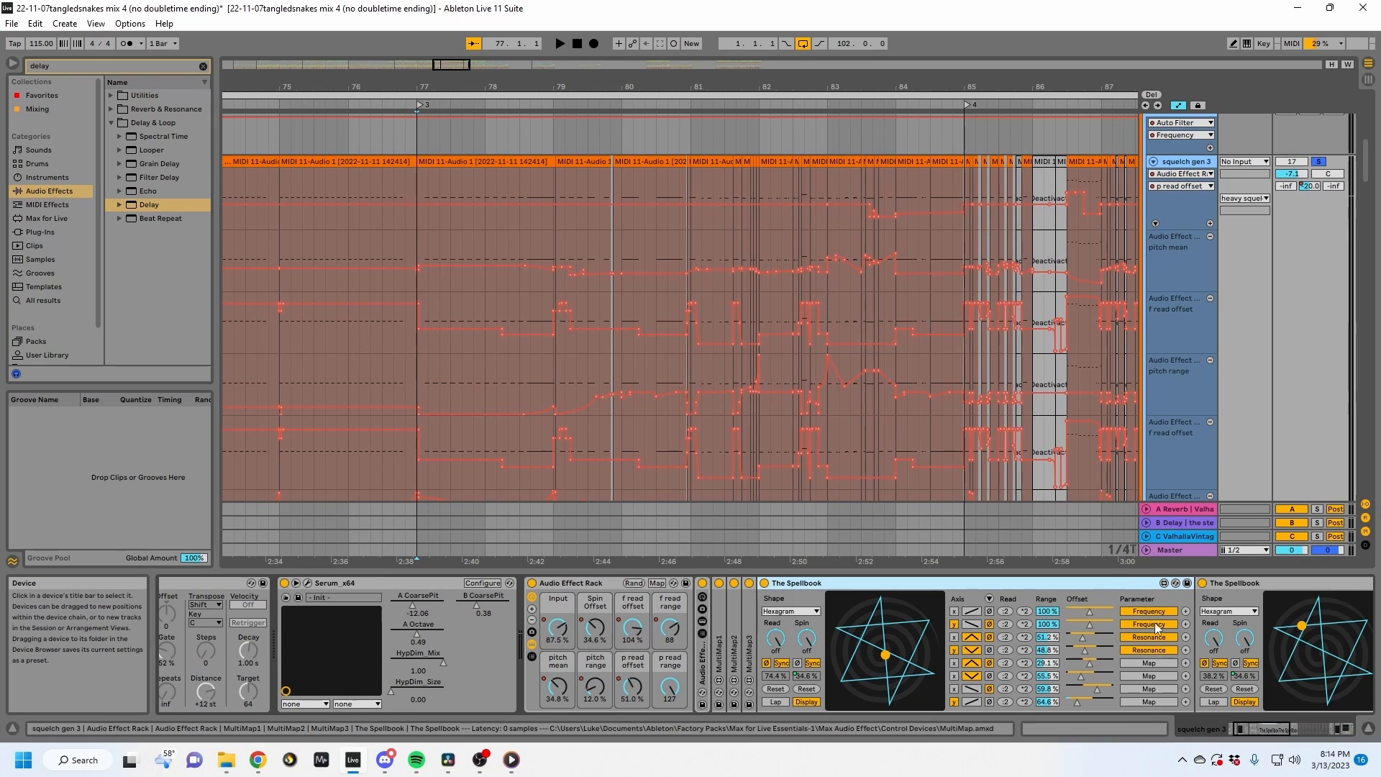
# Show the f read offset macro's automation and sweep the Input macro, ending at 127 %.
pyautogui.click(637, 632)
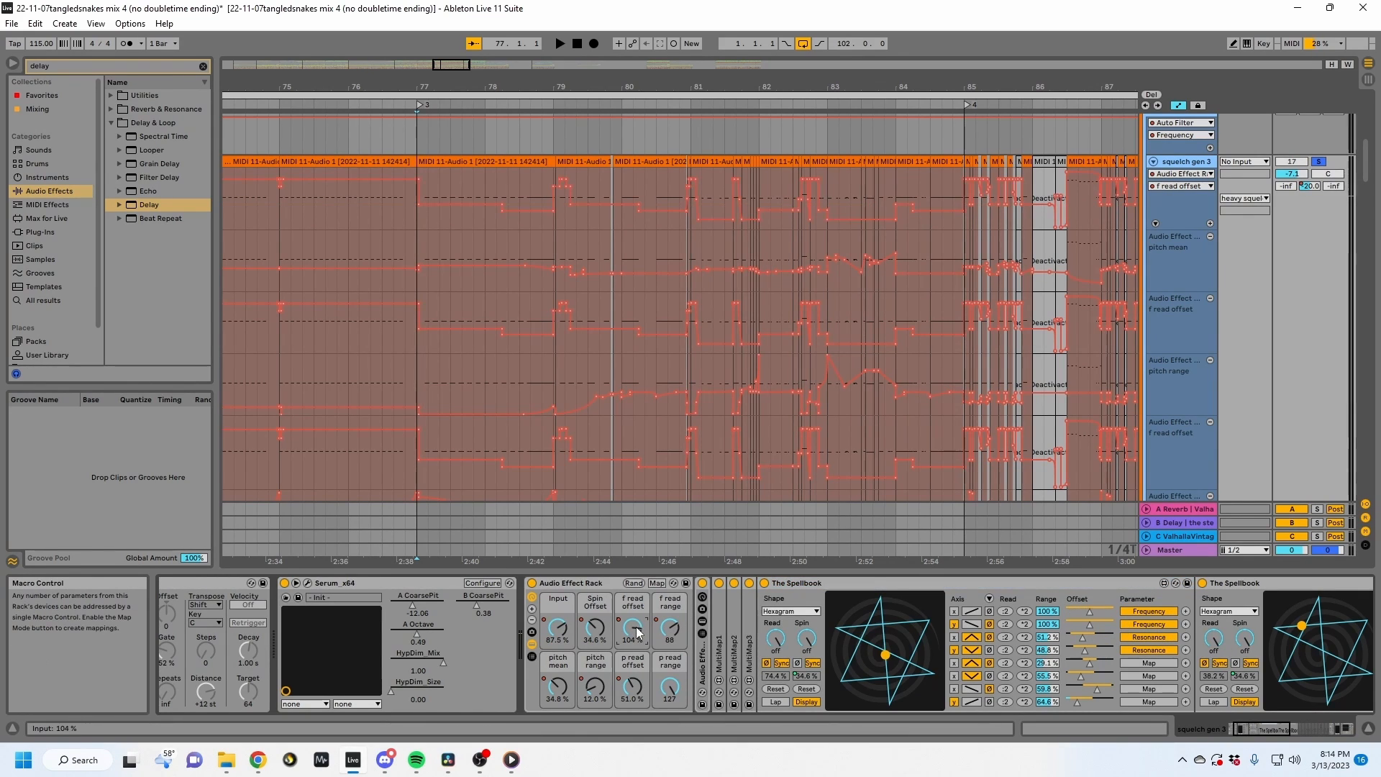
pyautogui.moveTo(558, 627); pyautogui.dragTo(557, 644)
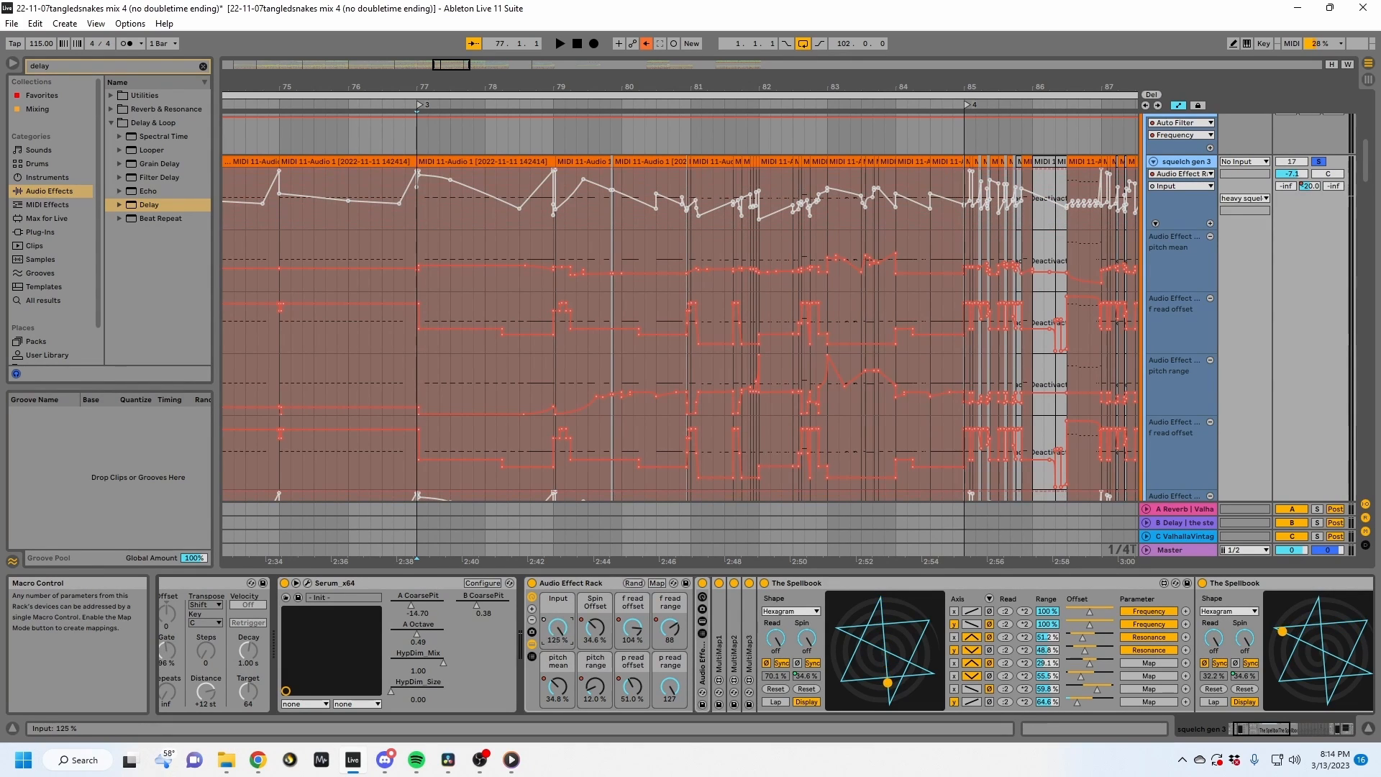
pyautogui.moveTo(557, 627); pyautogui.dragTo(558, 597)
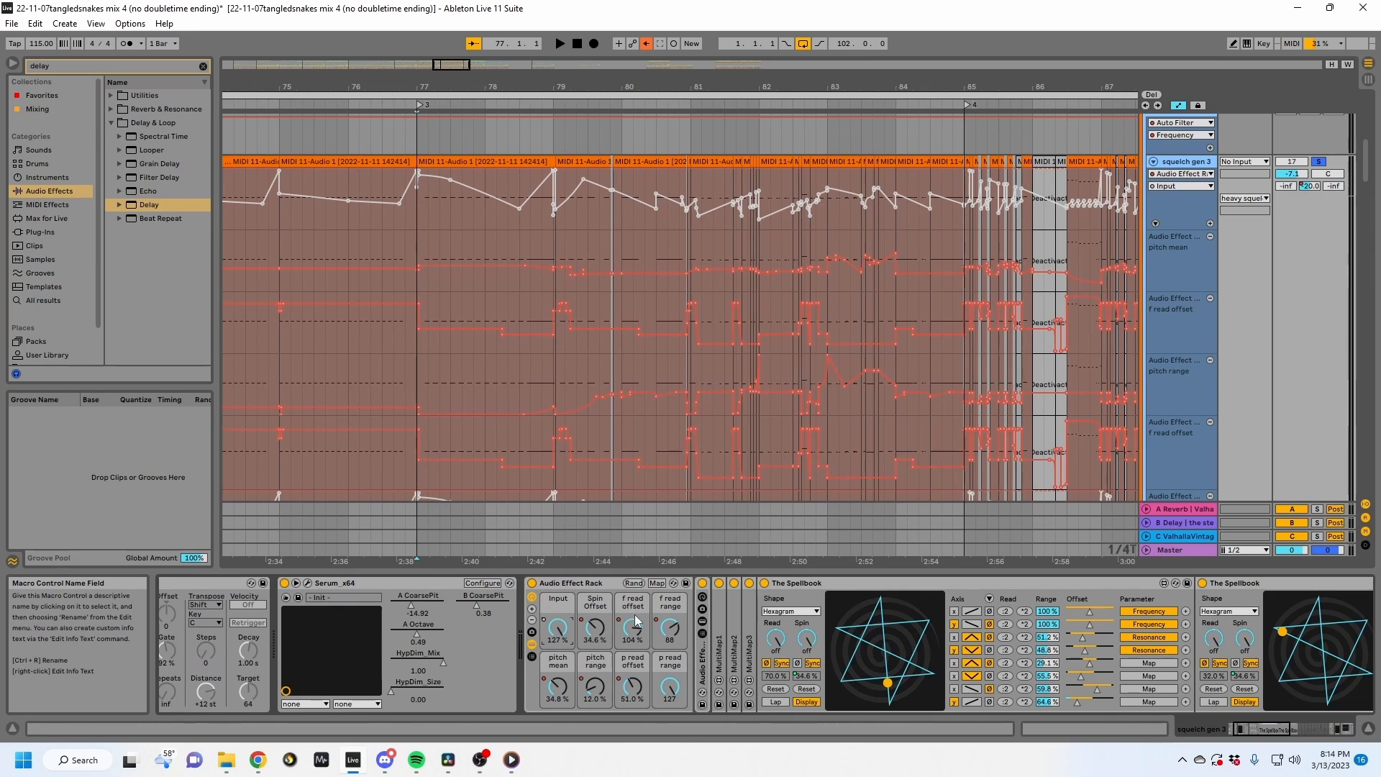
# Sweep the Input macro with f read range at 0, at a small value and fully raised, ending with Input at 127 %.
pyautogui.moveTo(669, 628); pyautogui.dragTo(669, 630)
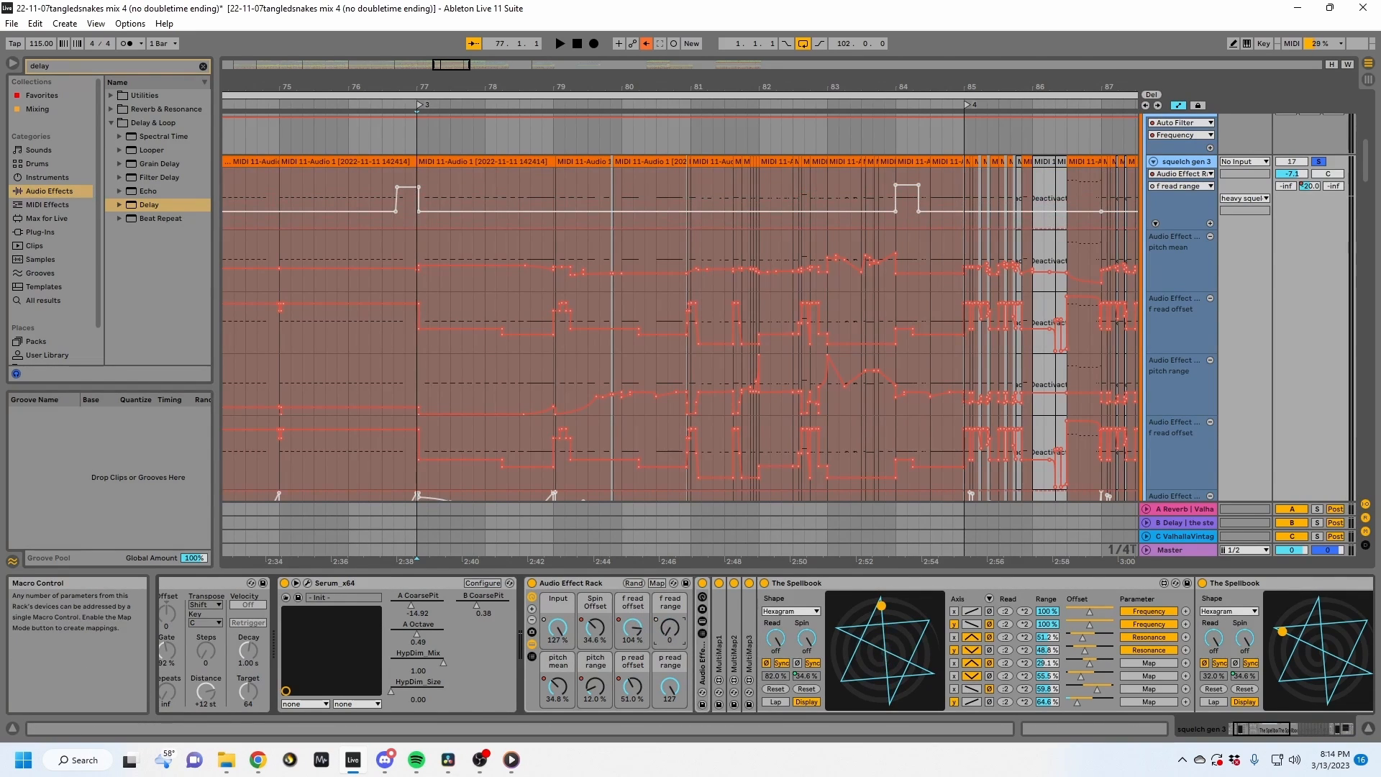
pyautogui.moveTo(561, 632); pyautogui.dragTo(560, 691)
pyautogui.moveTo(669, 627); pyautogui.dragTo(669, 624)
pyautogui.click(555, 633)
pyautogui.moveTo(559, 625); pyautogui.dragTo(557, 708)
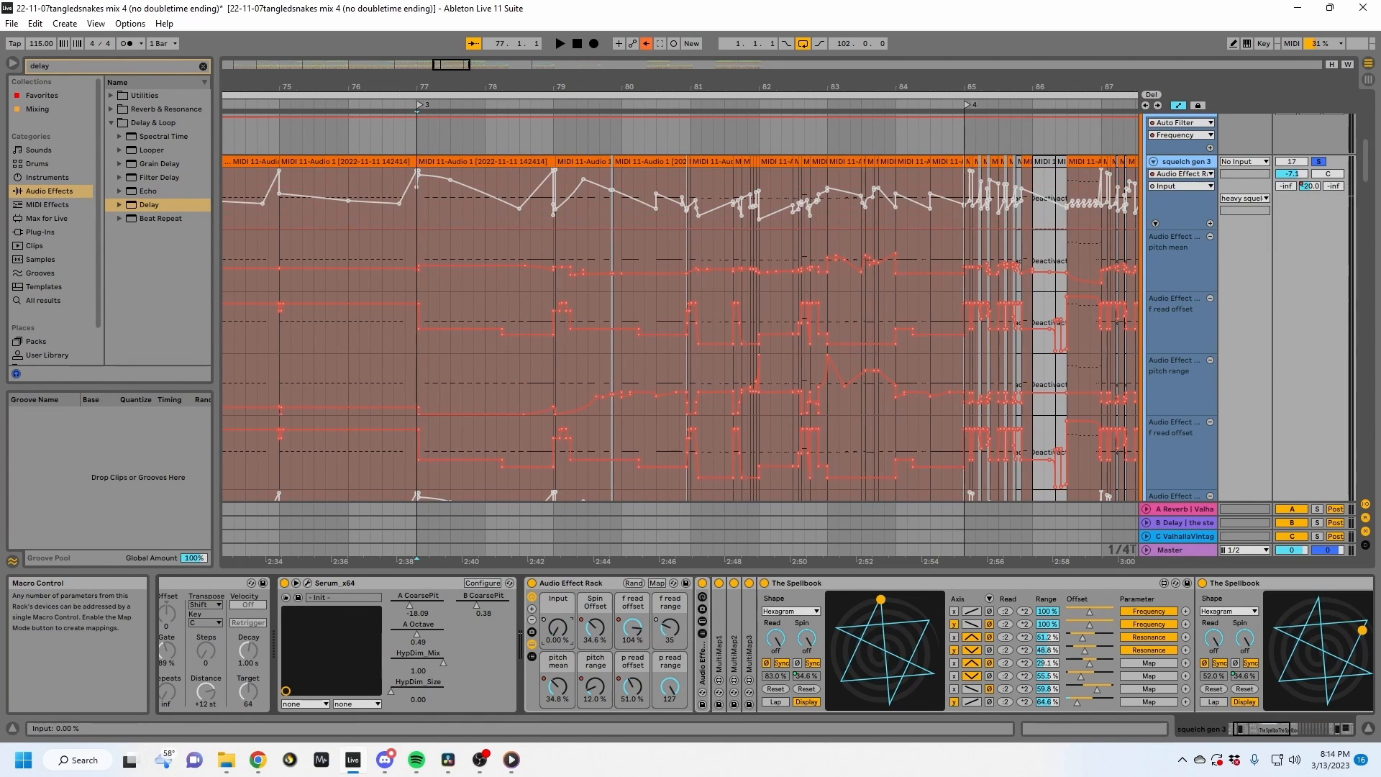
pyautogui.moveTo(669, 629); pyautogui.dragTo(670, 568)
pyautogui.click(554, 638)
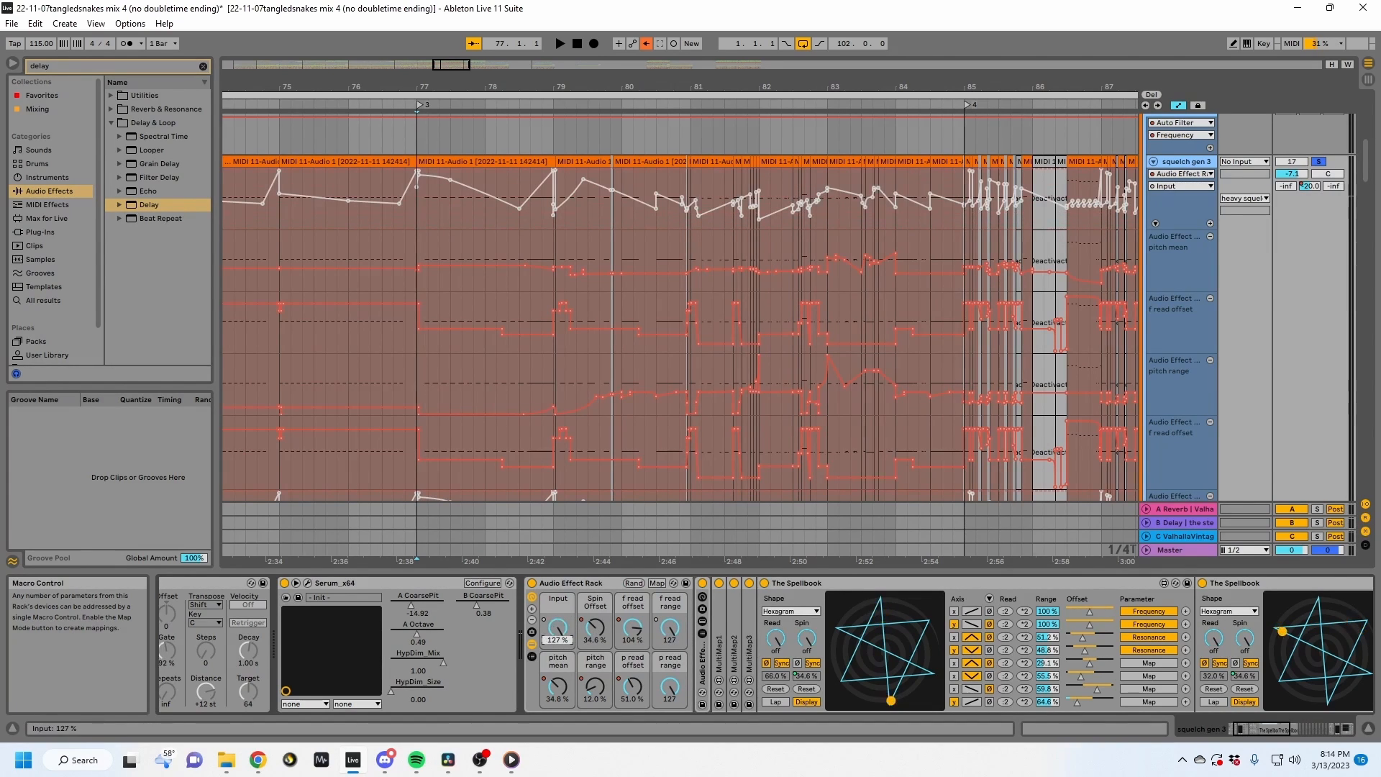
# Set the f read offset macro to 40 %, lower Input to 40 % and adjust f read range to 88.
pyautogui.moveTo(560, 651); pyautogui.dragTo(670, 630)
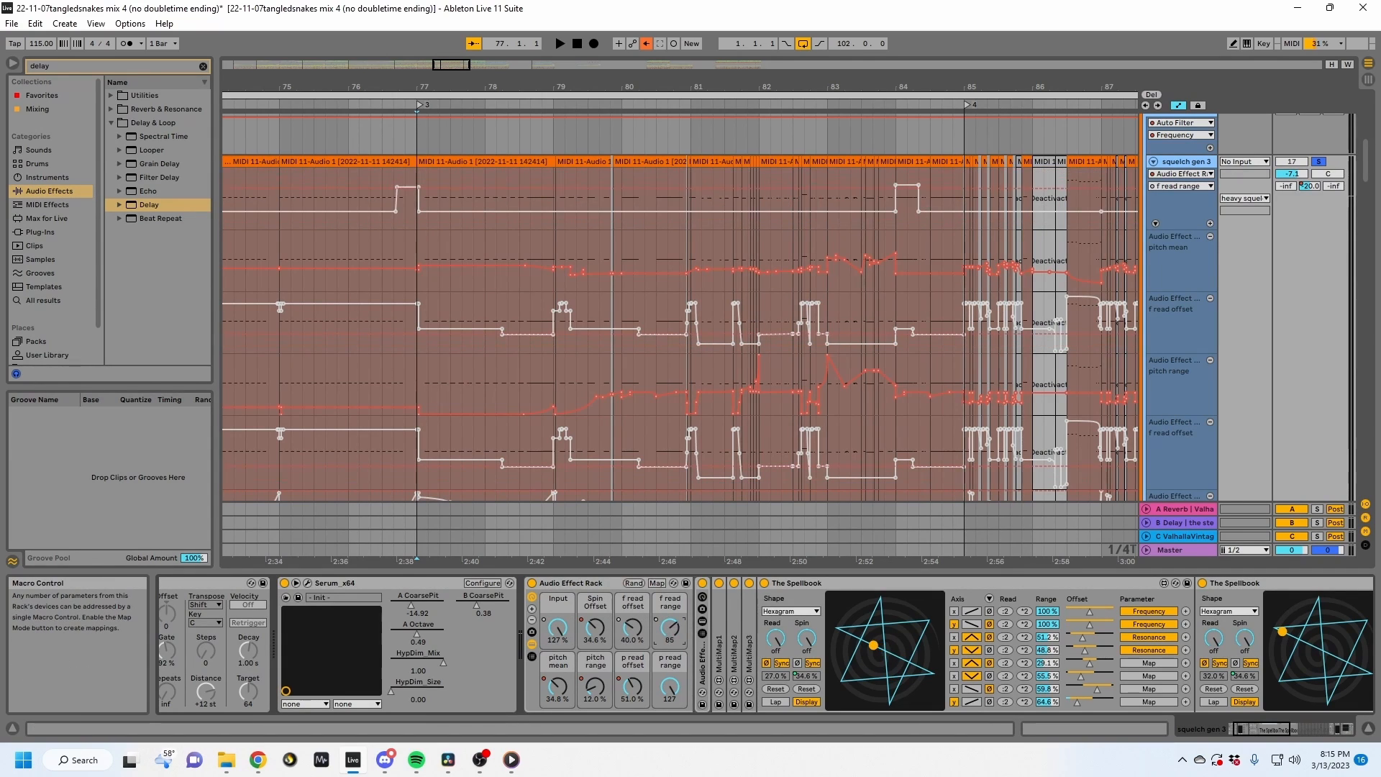
pyautogui.moveTo(557, 628); pyautogui.dragTo(557, 689)
pyautogui.click(673, 643)
pyautogui.moveTo(670, 628); pyautogui.dragTo(670, 615)
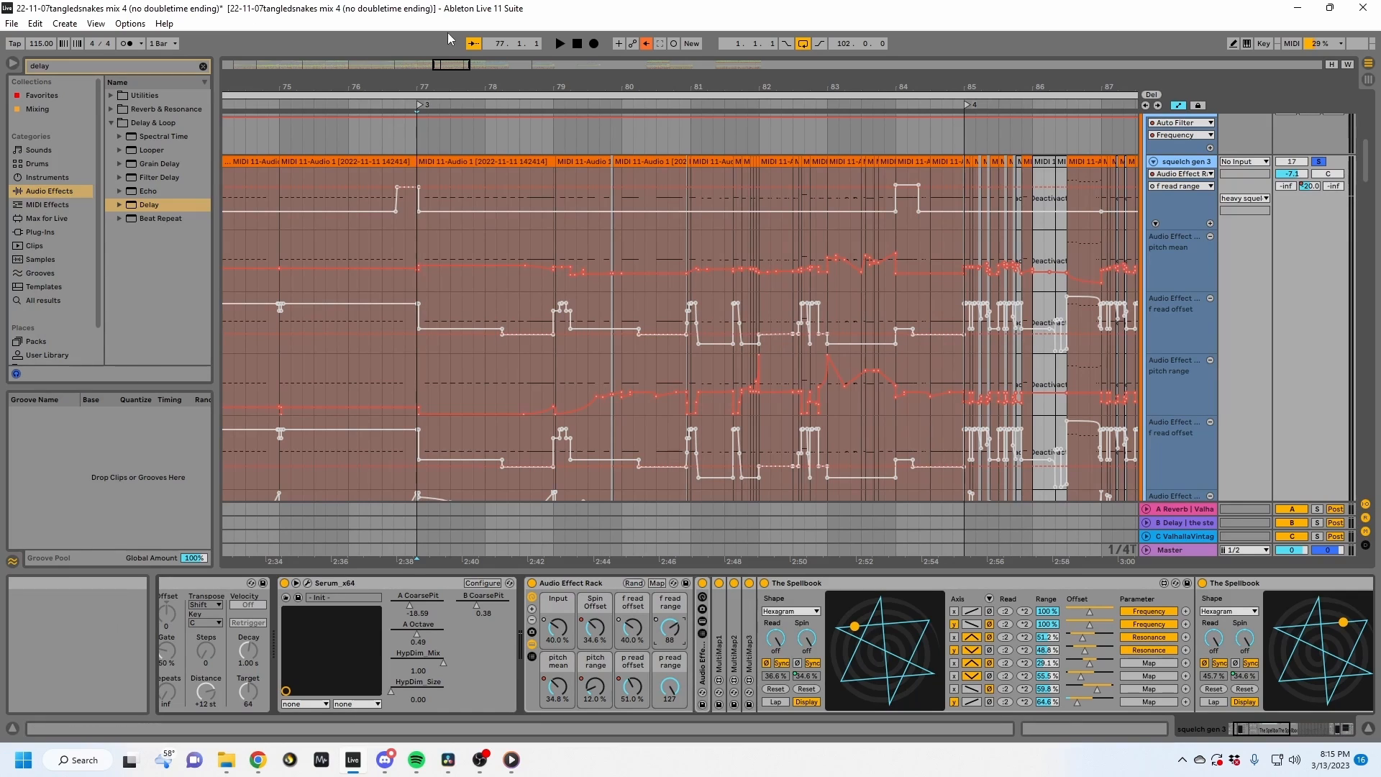
# Restore the overridden automation and play from 77.1.1, soloing and unsoloing squelch gen 3 while following its automation lanes.
pyautogui.click(414, 273)
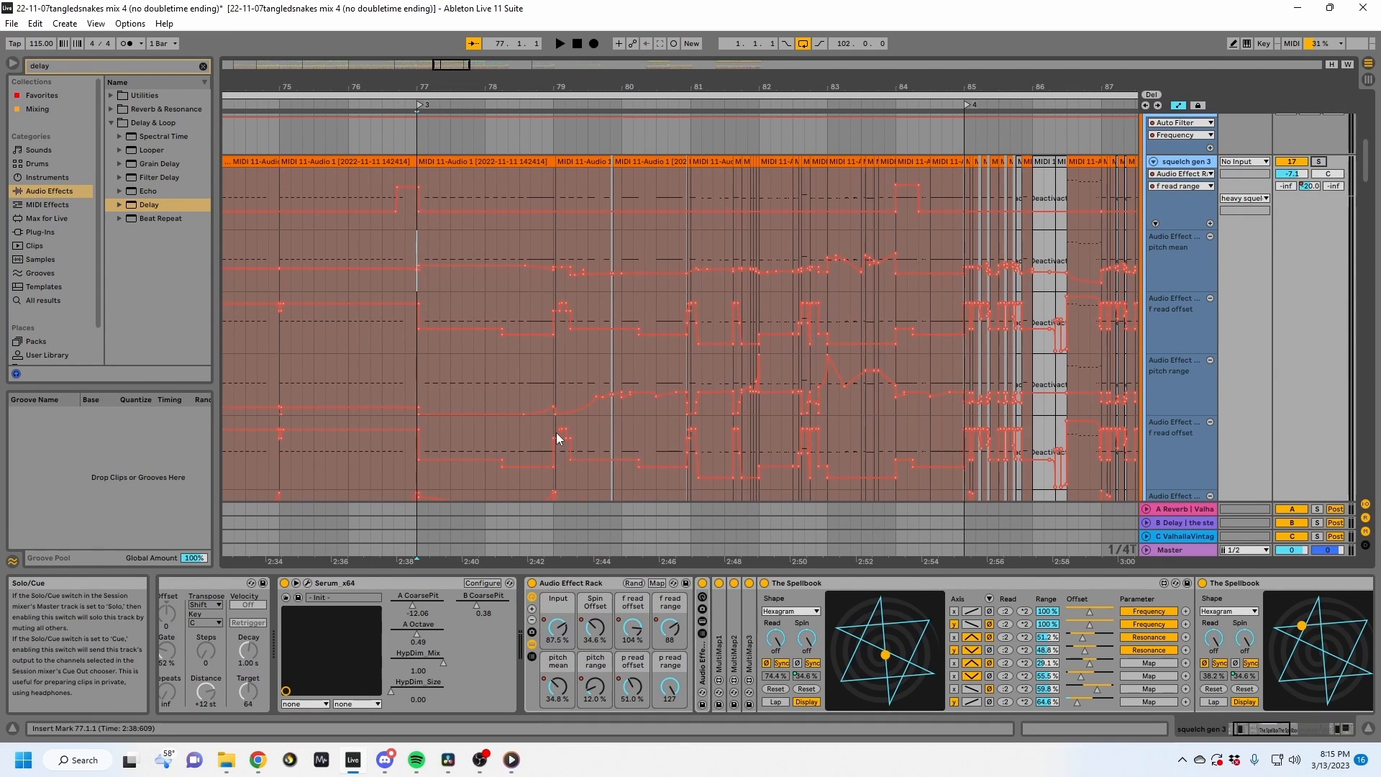
pyautogui.moveTo(558, 437)
pyautogui.press('space')
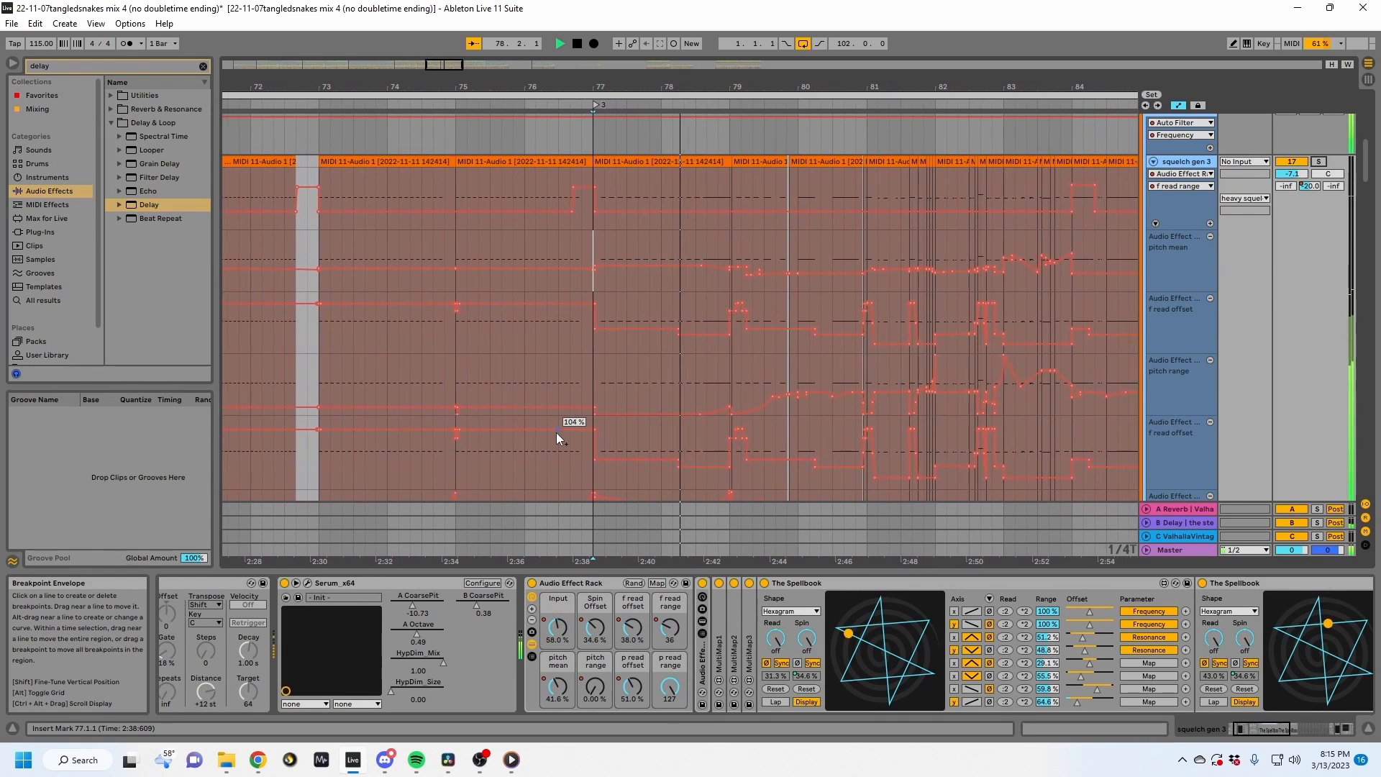
pyautogui.click(1319, 162)
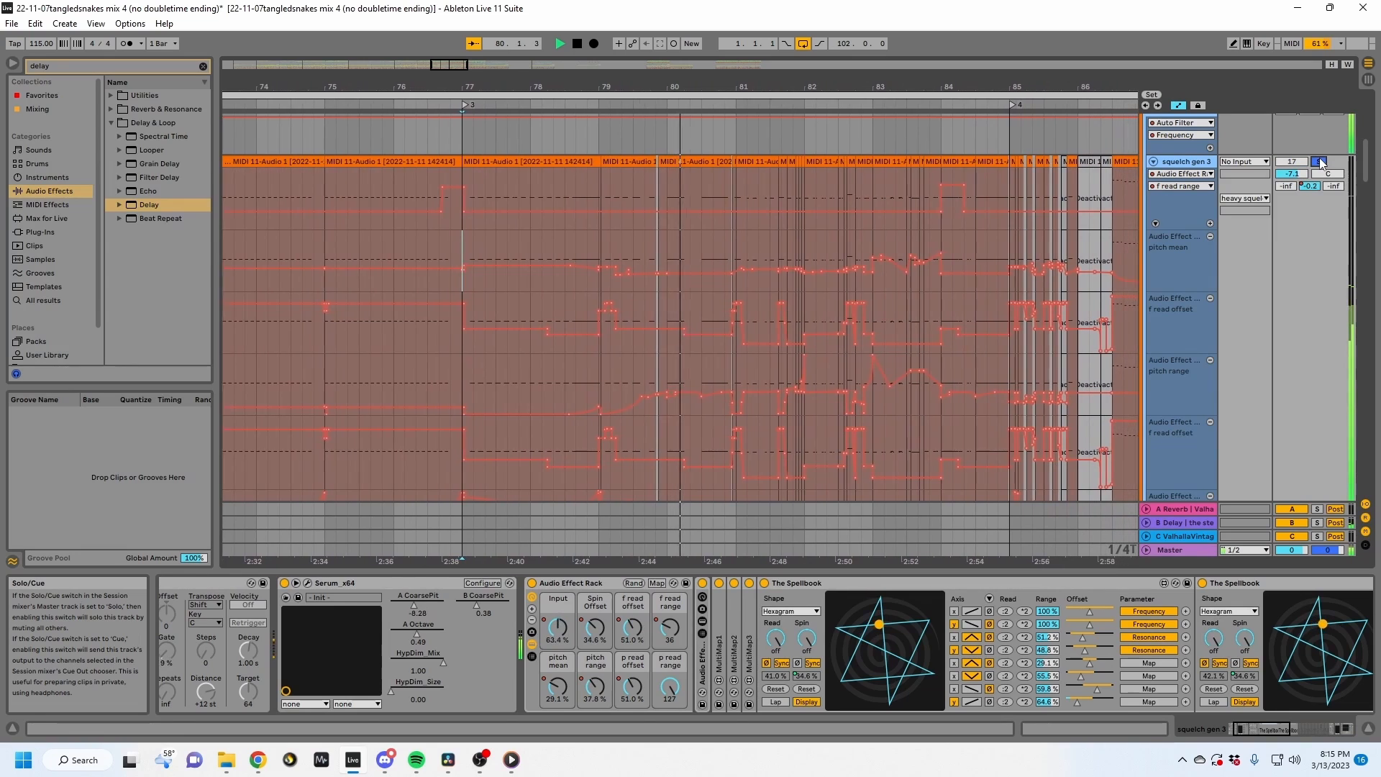
pyautogui.click(1319, 162)
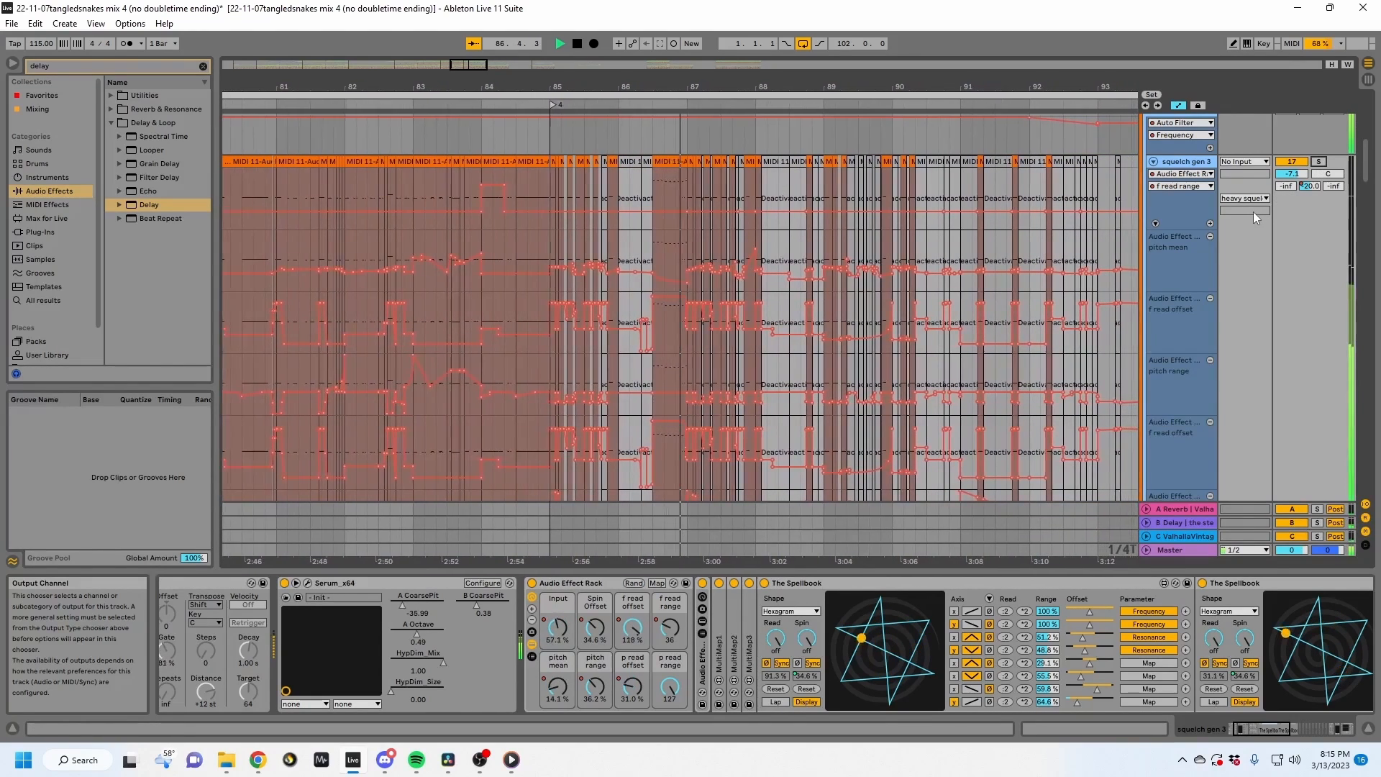
pyautogui.scroll(-2, 855, 456)
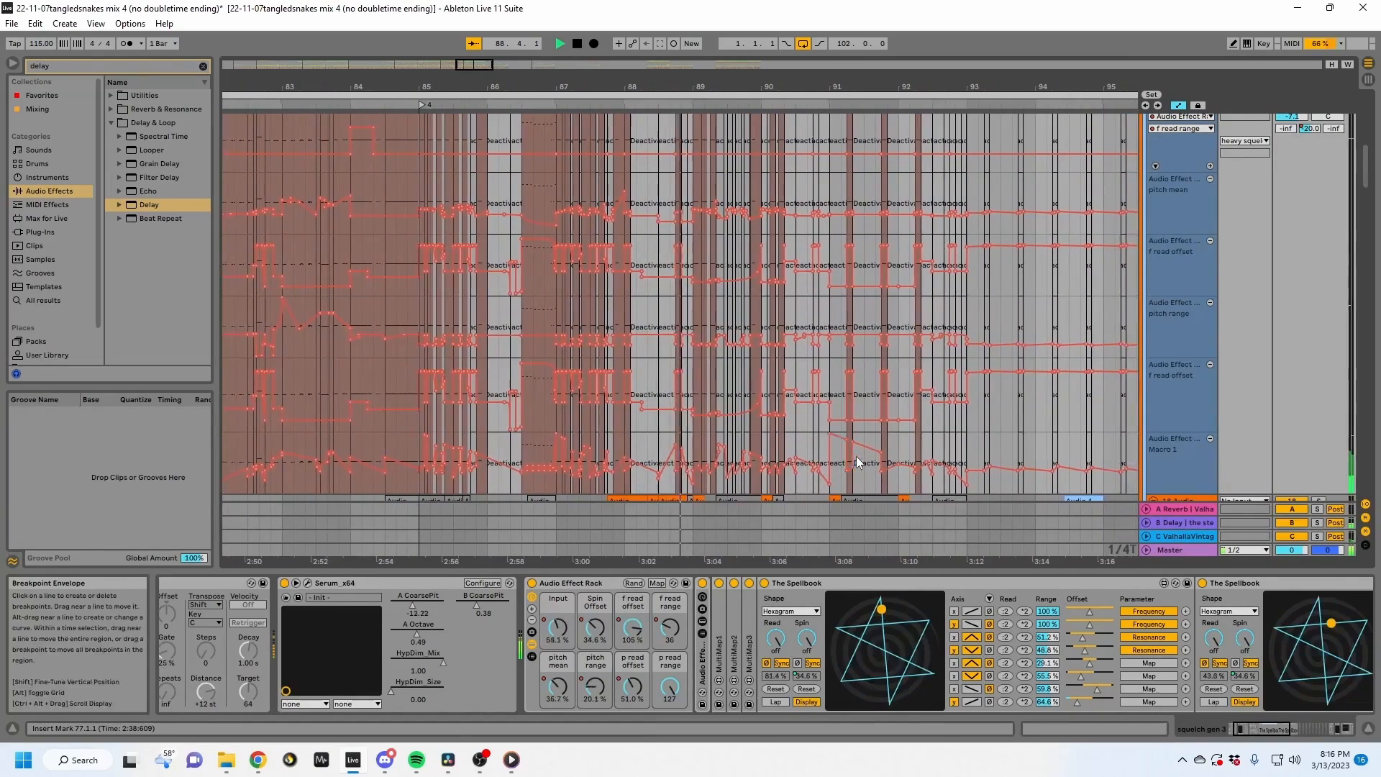
pyautogui.scroll(2, 856, 460)
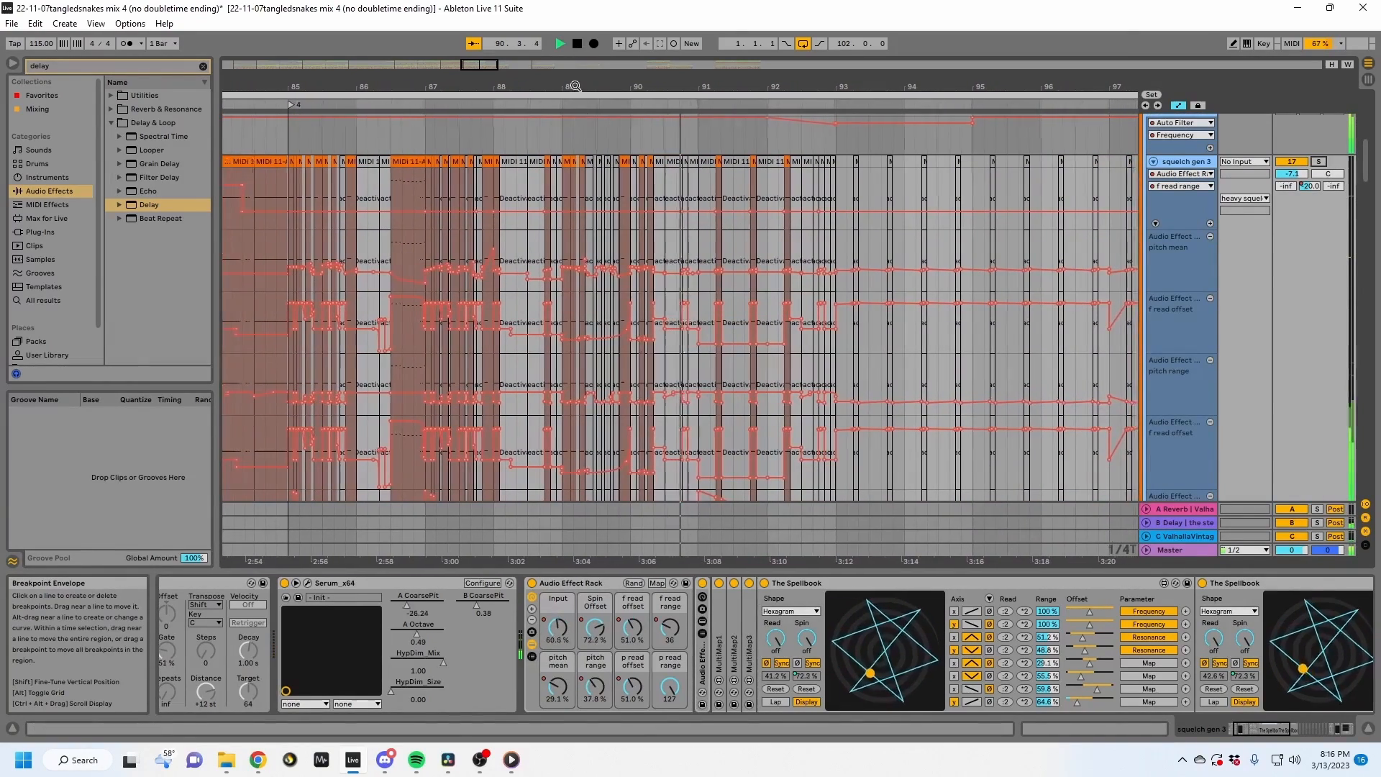
pyautogui.press('space')
# Return to 77.1.1, compare squelch gen 3's clips with its automation, and examine the Input macro's envelope closely.
pyautogui.moveTo(576, 86); pyautogui.dragTo(938, 64)
pyautogui.press('a')
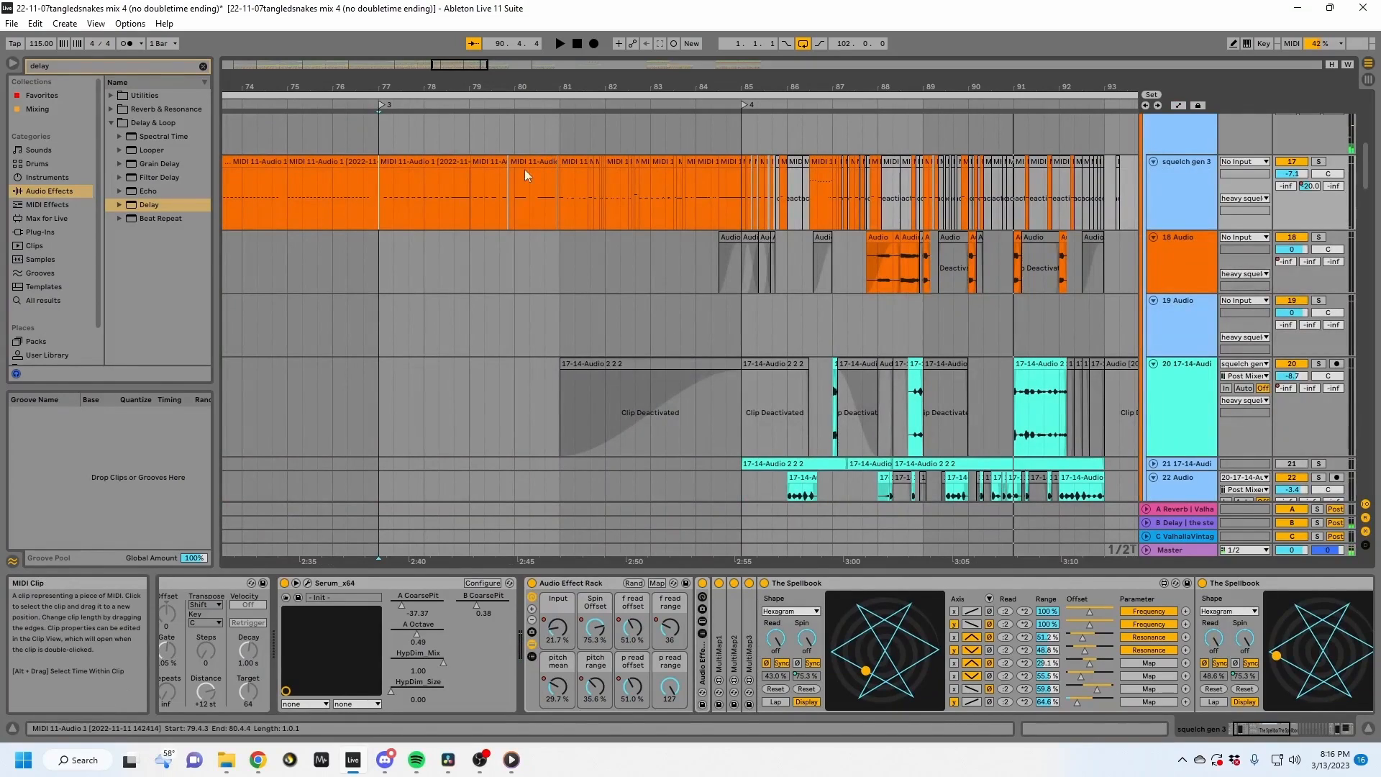
pyautogui.click(394, 202)
pyautogui.press('a')
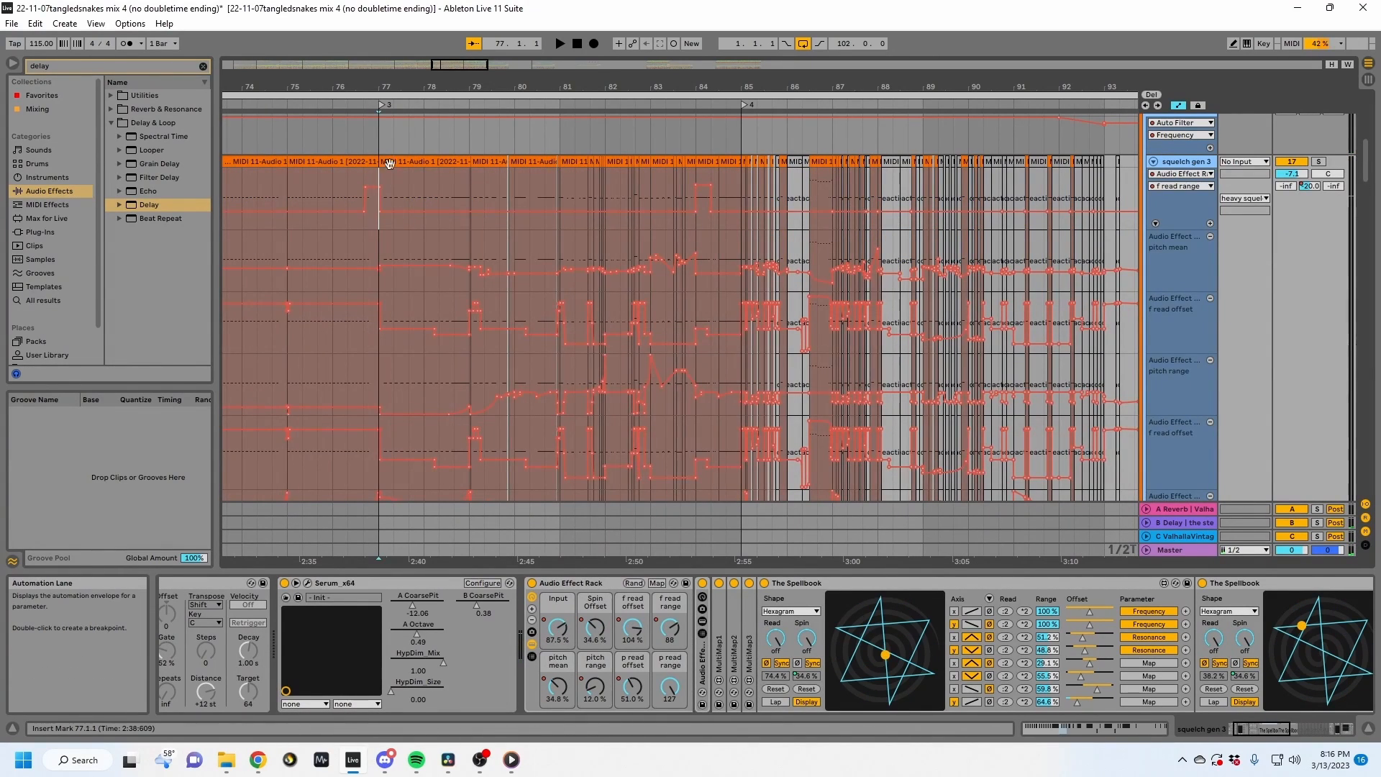
pyautogui.moveTo(387, 85); pyautogui.dragTo(392, 136)
pyautogui.scroll(-5, 474, 317)
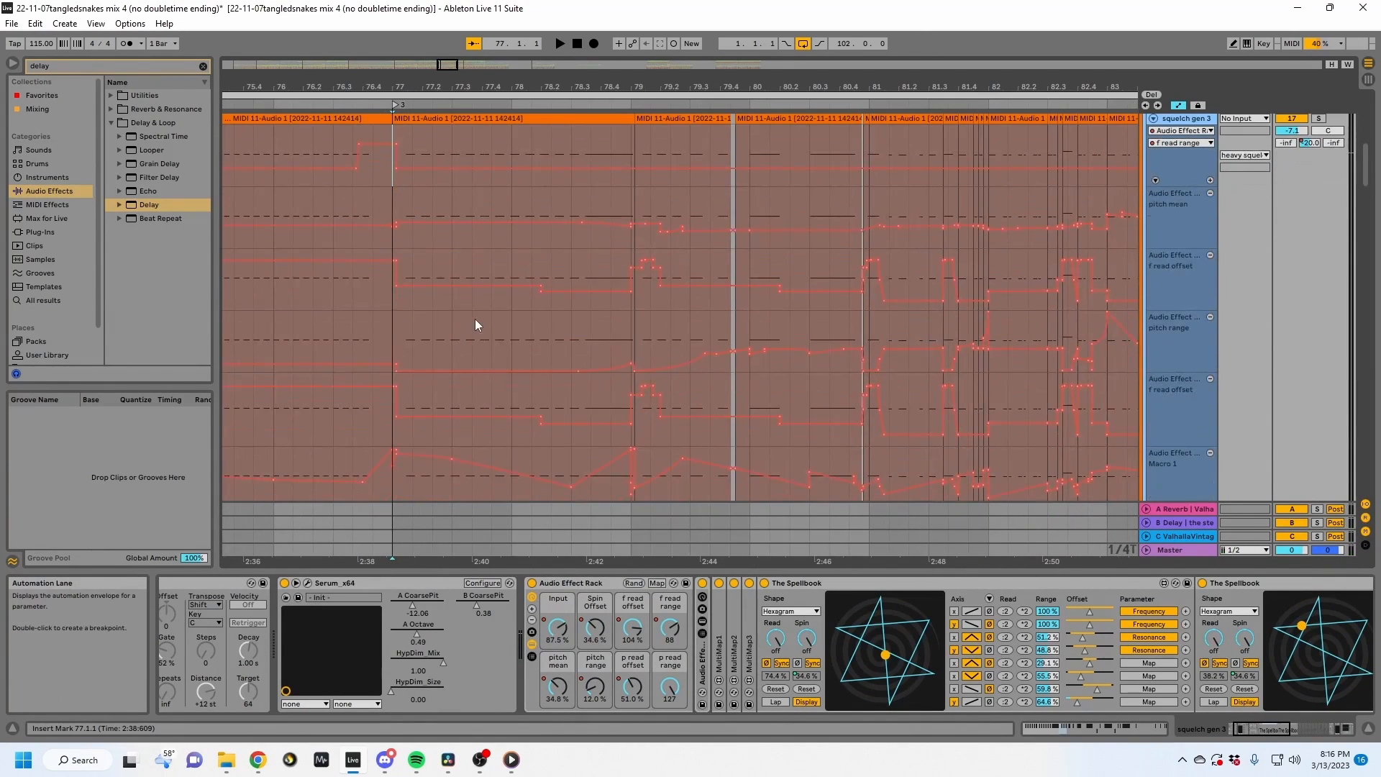
pyautogui.scroll(4, 554, 506)
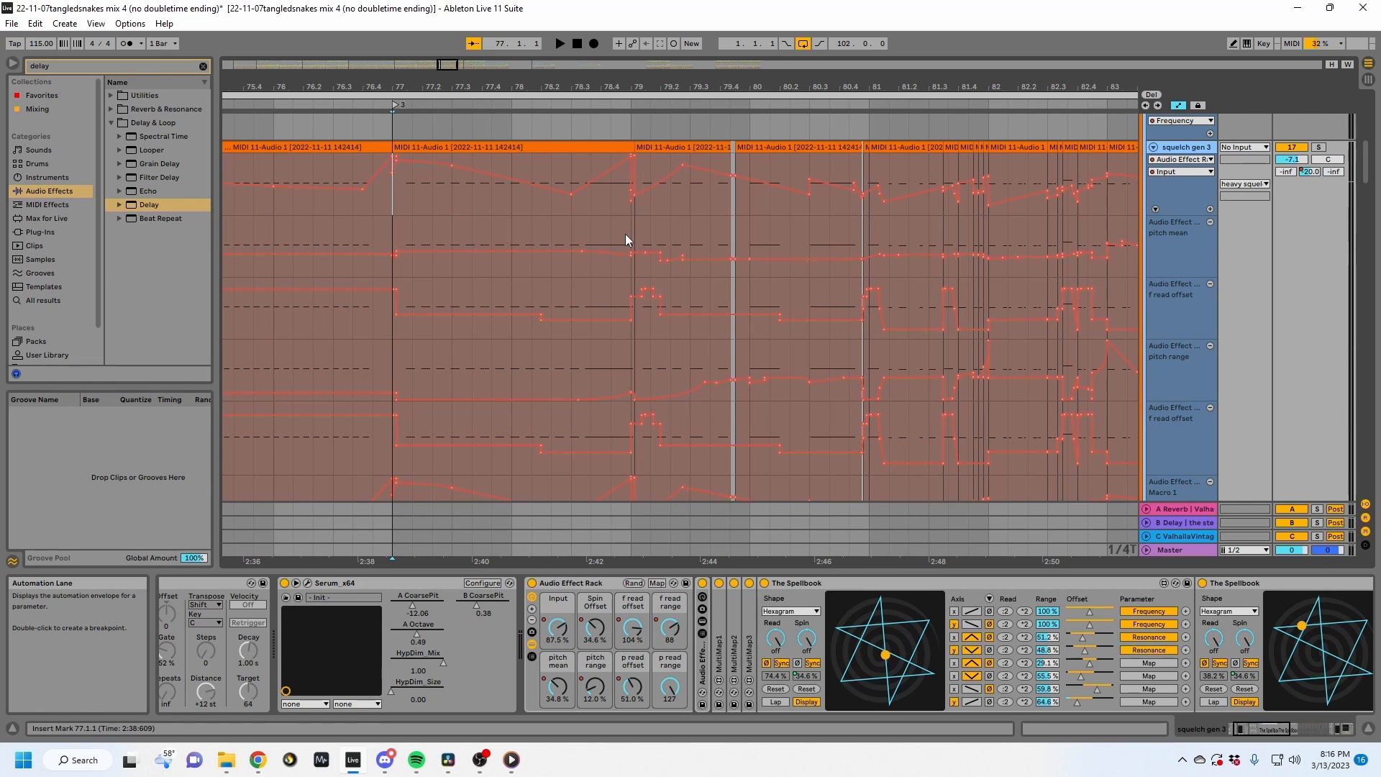
# Play squelch gen 3 from 77.1.1, hide the automation, then select 78.3.1 to 79.1.1 in its MIDI clip and play that passage.
pyautogui.press('space')
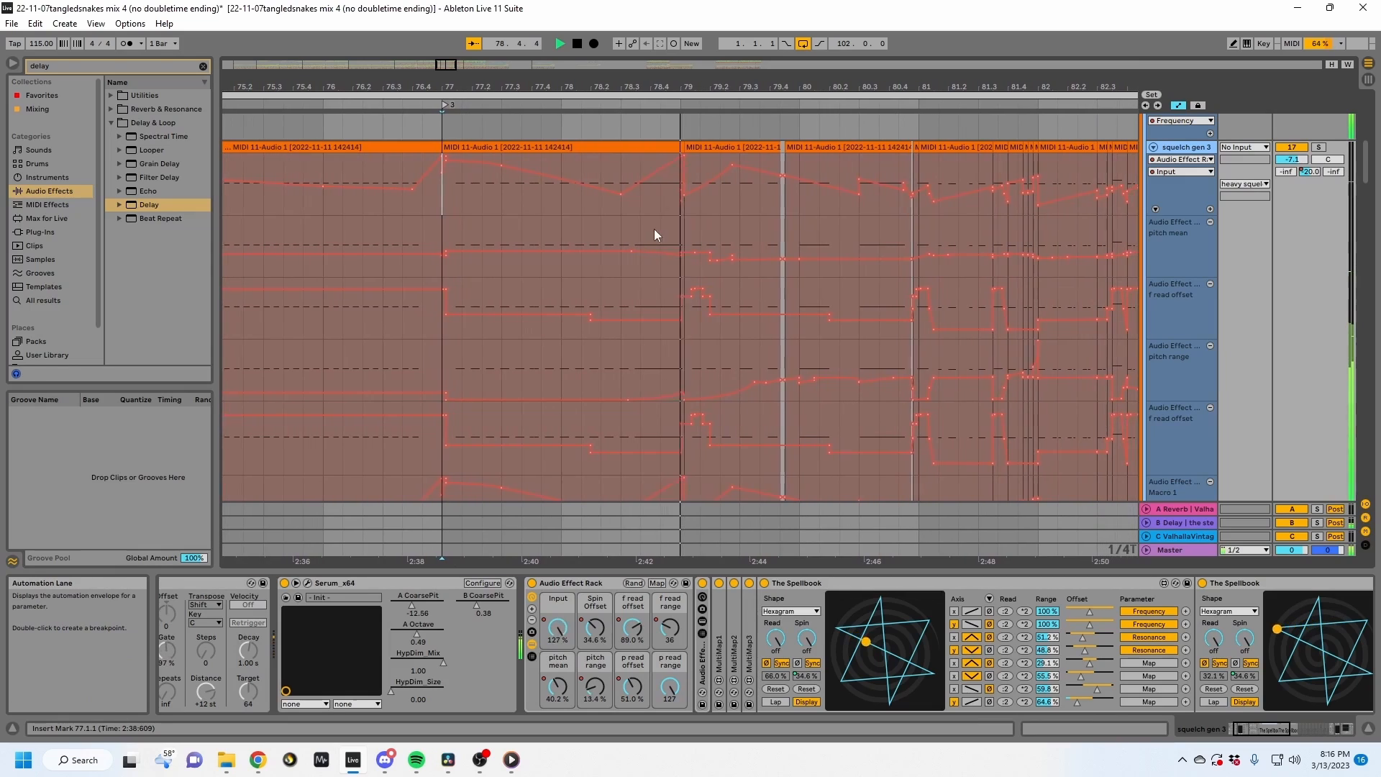
pyautogui.press('space')
pyautogui.click(623, 207)
pyautogui.press('a')
pyautogui.keyDown('shift'); pyautogui.click(675, 198); pyautogui.keyUp('shift')
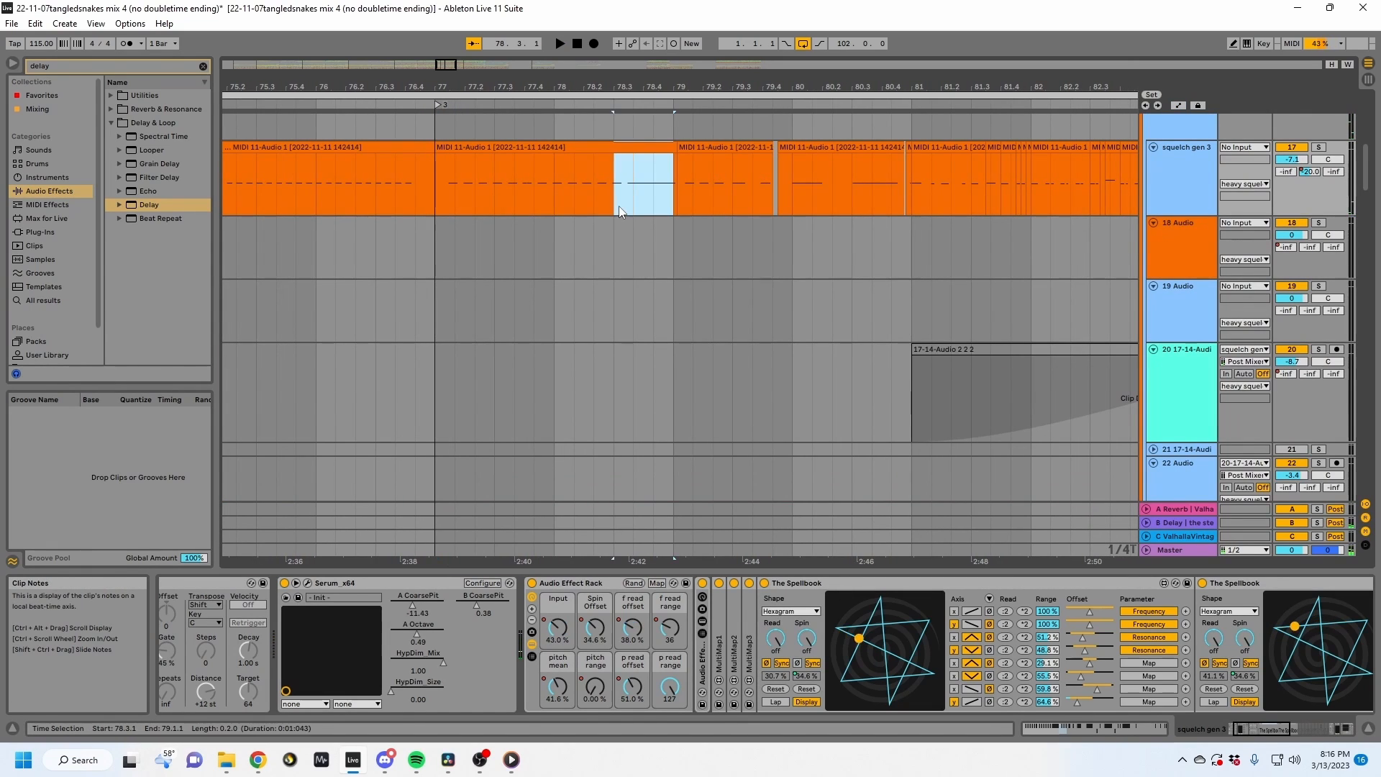
pyautogui.press('space')
pyautogui.press('space')
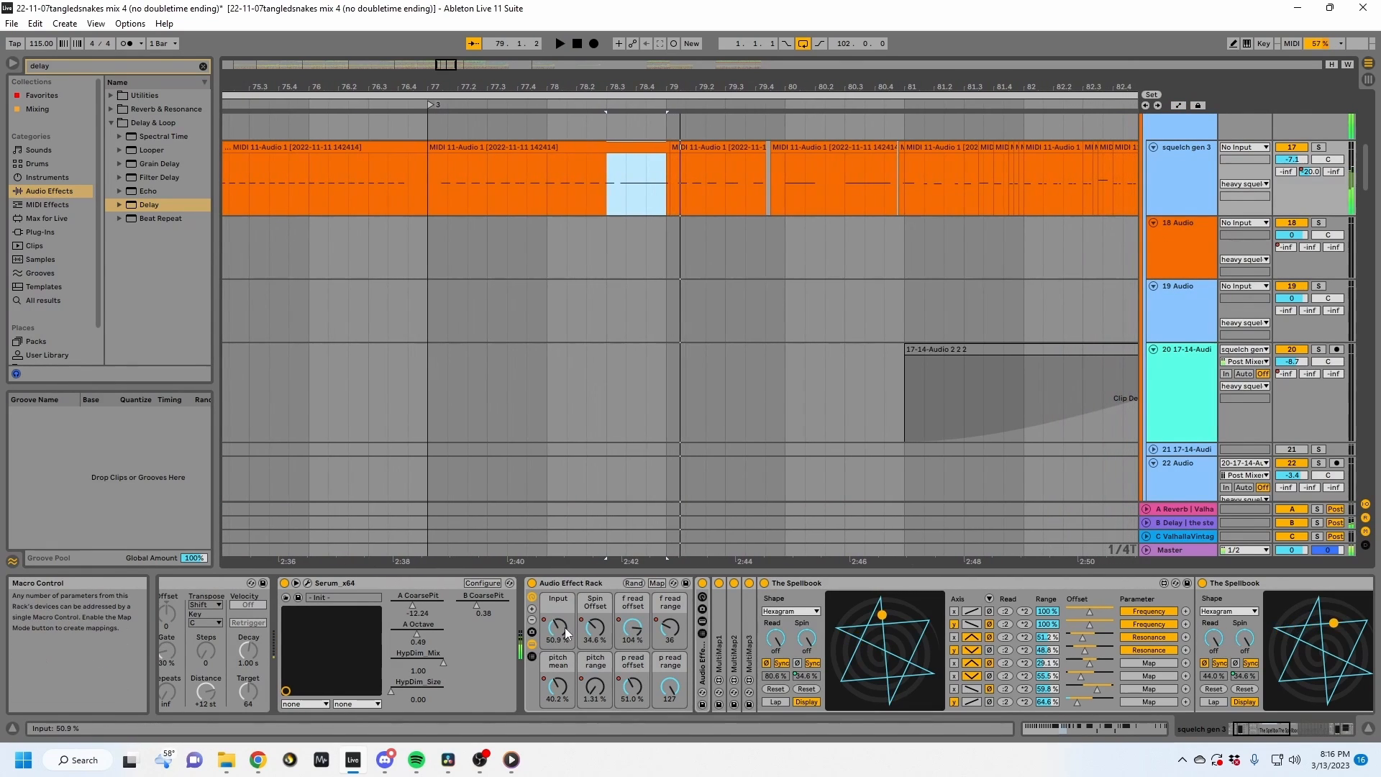
# Show squelch gen 3's Spin Offset automation, ramp it from 78.3.1 up to about 92.9 % at 79.1.1, and audition it soloed.
pyautogui.click(588, 628)
pyautogui.press('a')
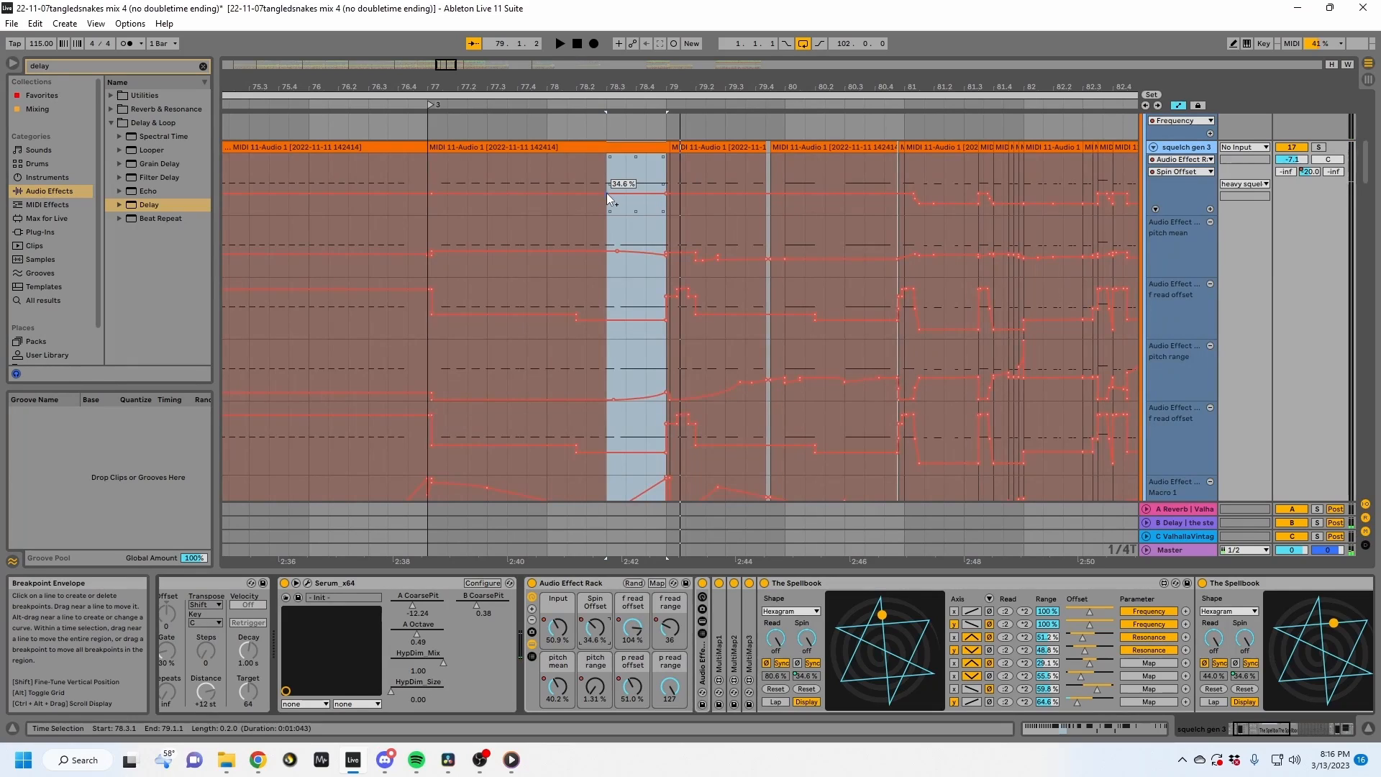
pyautogui.click(607, 193)
pyautogui.moveTo(666, 196); pyautogui.dragTo(666, 160)
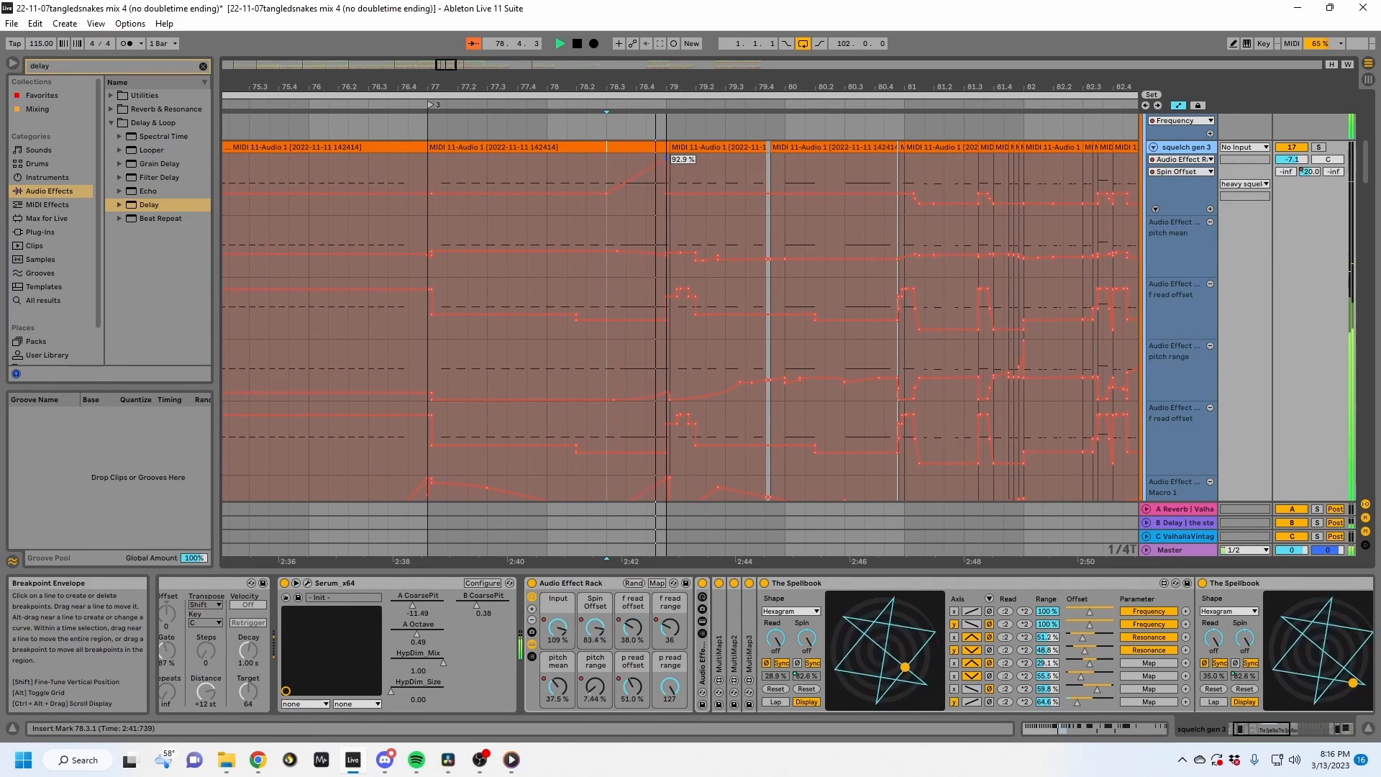
pyautogui.press('space')
pyautogui.press('space')
pyautogui.click(1318, 147)
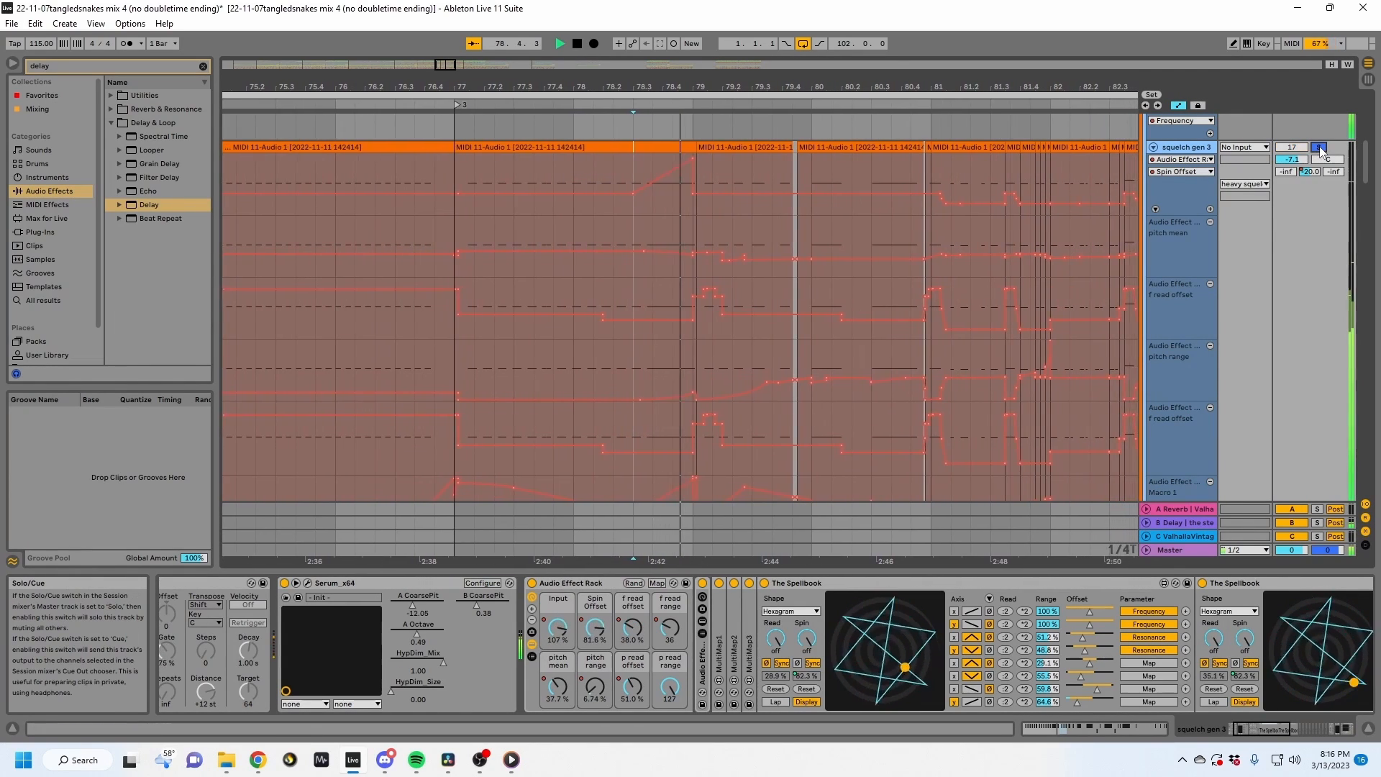
pyautogui.press('space')
# Lower the Spin Offset envelope to 0 % at 79.1.1 and play the passage from 78.3.1.
pyautogui.moveTo(679, 159); pyautogui.dragTo(678, 212)
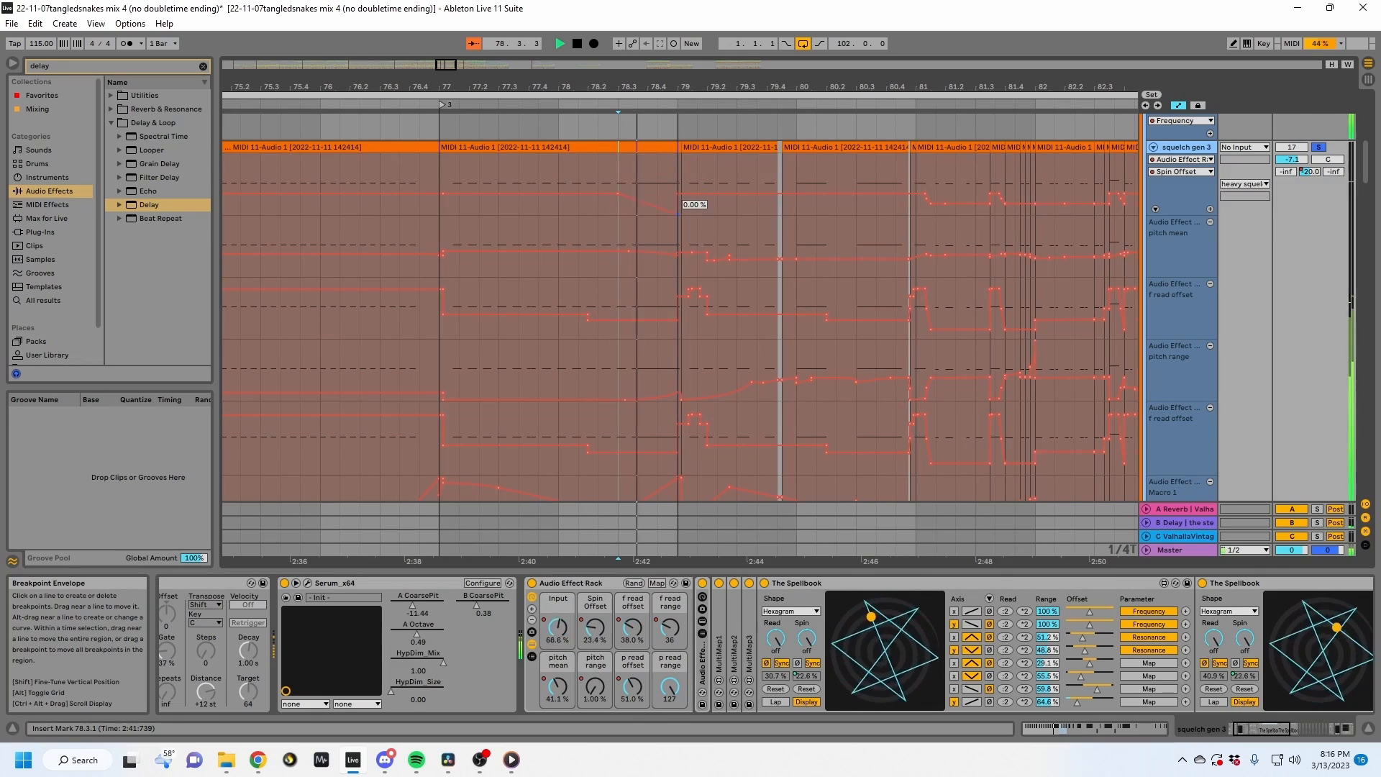
pyautogui.press('space')
pyautogui.press('space')
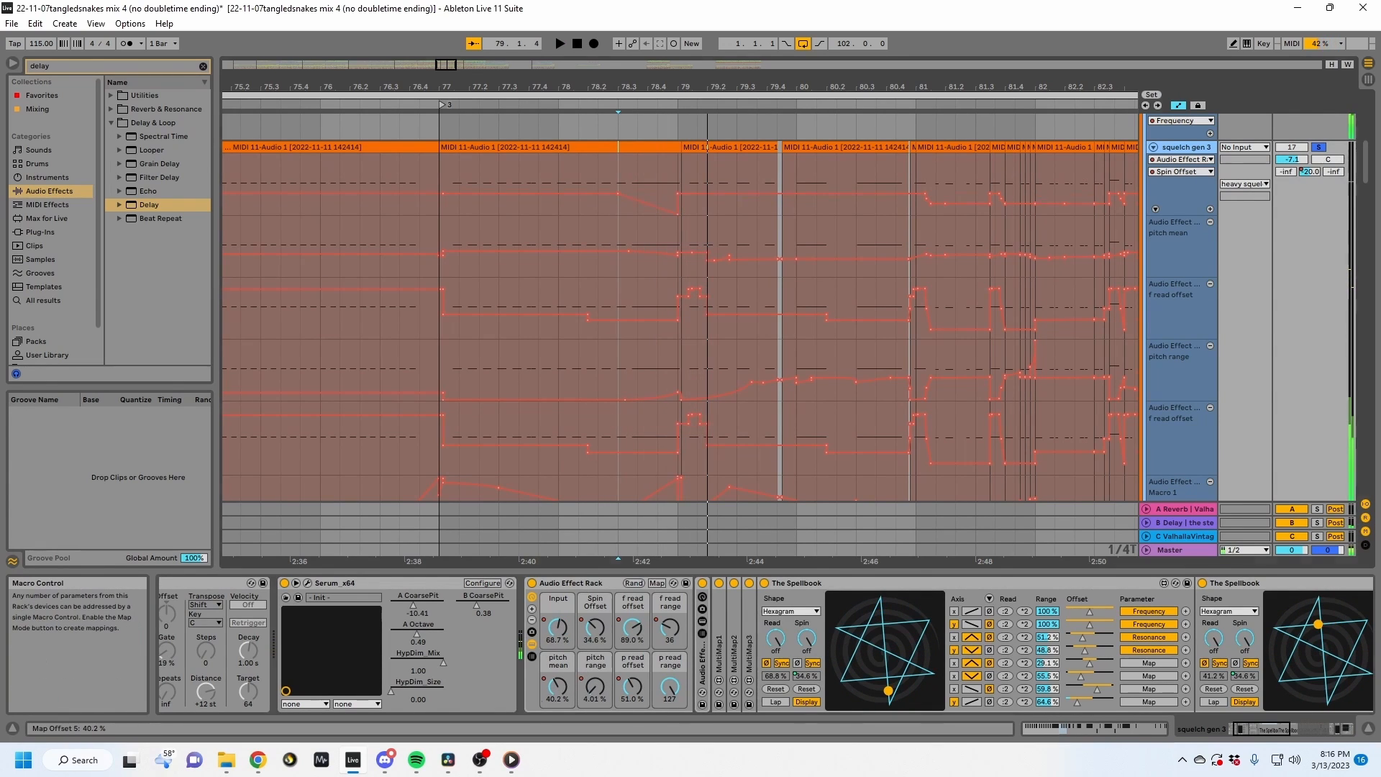
# Raise the pitch mean envelope to about 72.4 % just before 79.1.1 and play the passage.
pyautogui.click(558, 687)
pyautogui.moveTo(678, 191); pyautogui.dragTo(679, 167)
pyautogui.press('space')
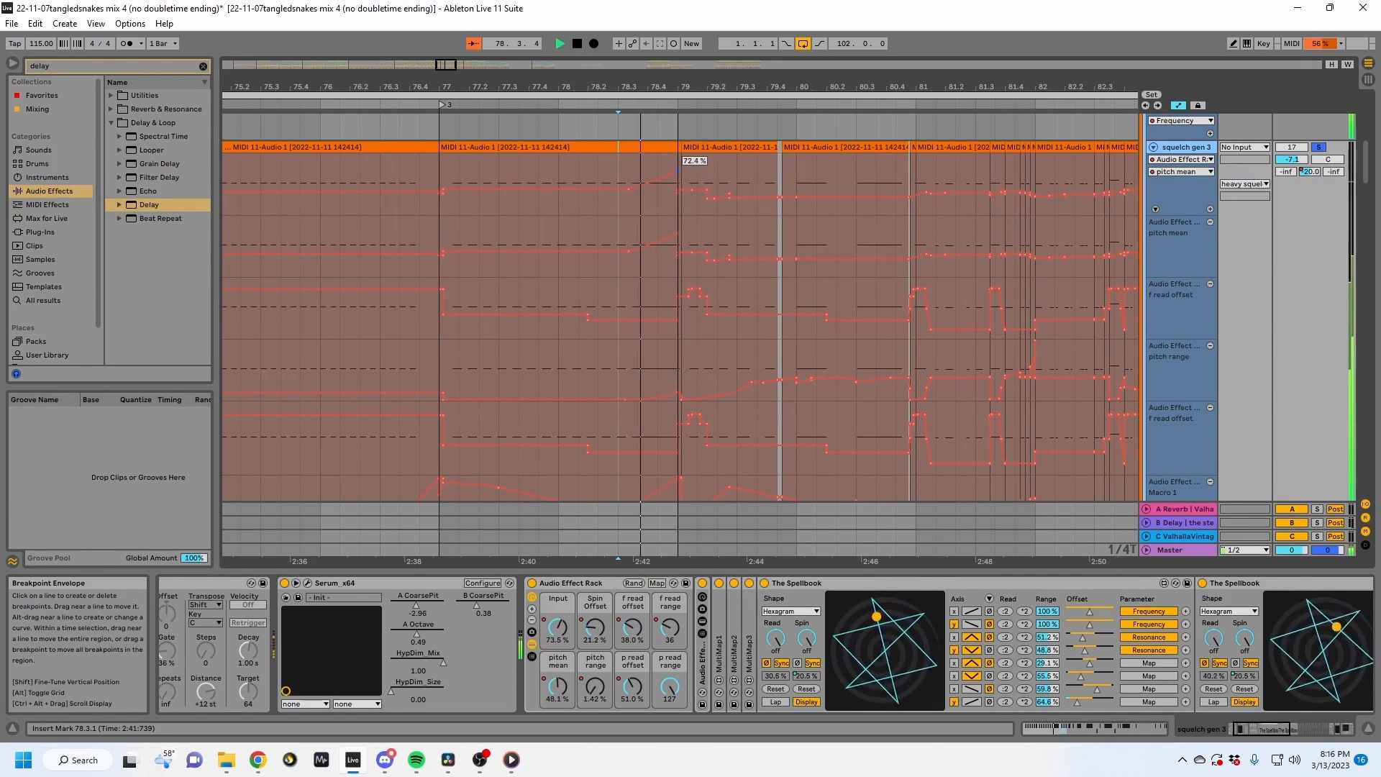
pyautogui.press('space')
# Raise the pitch range envelope at the end of the ramp leading into 79.1.1 and play the passage.
pyautogui.click(596, 683)
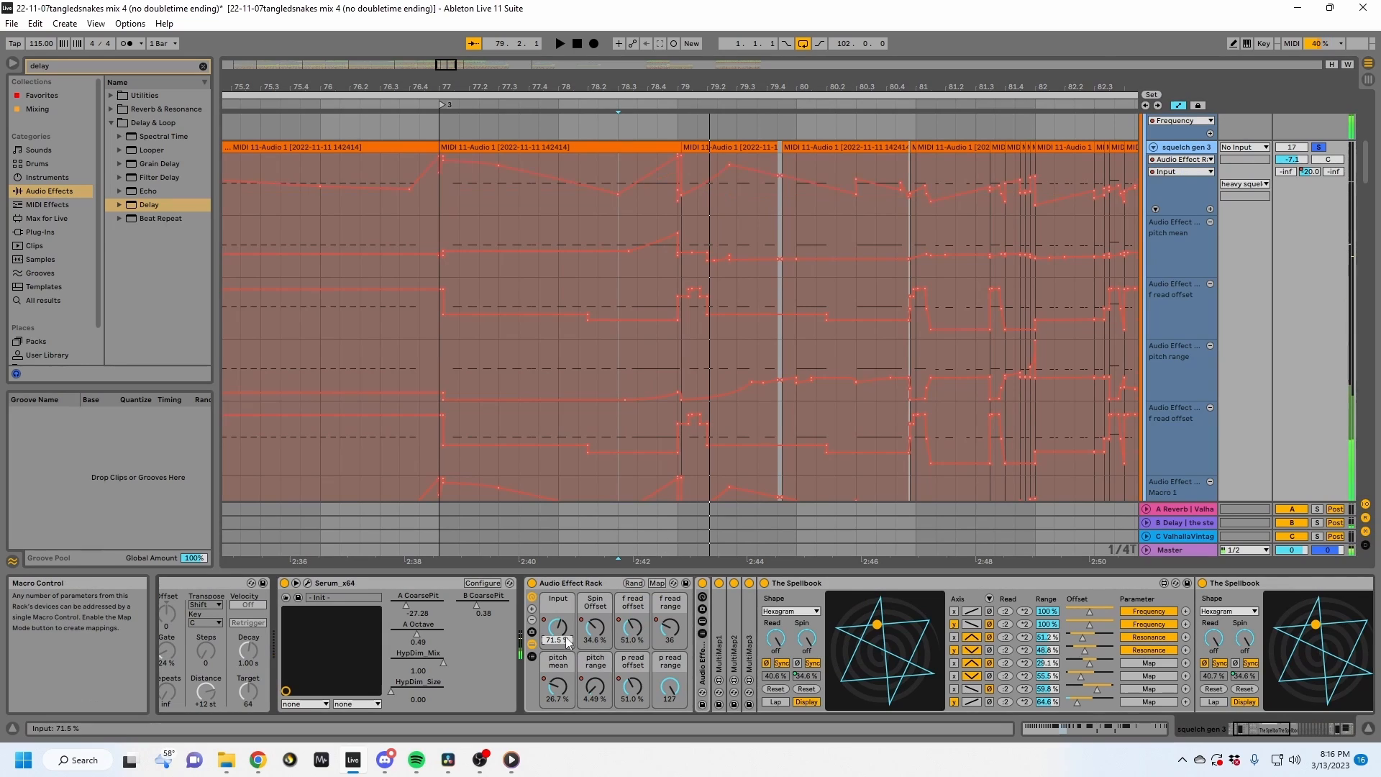
pyautogui.moveTo(678, 207); pyautogui.dragTo(678, 183)
pyautogui.press('space')
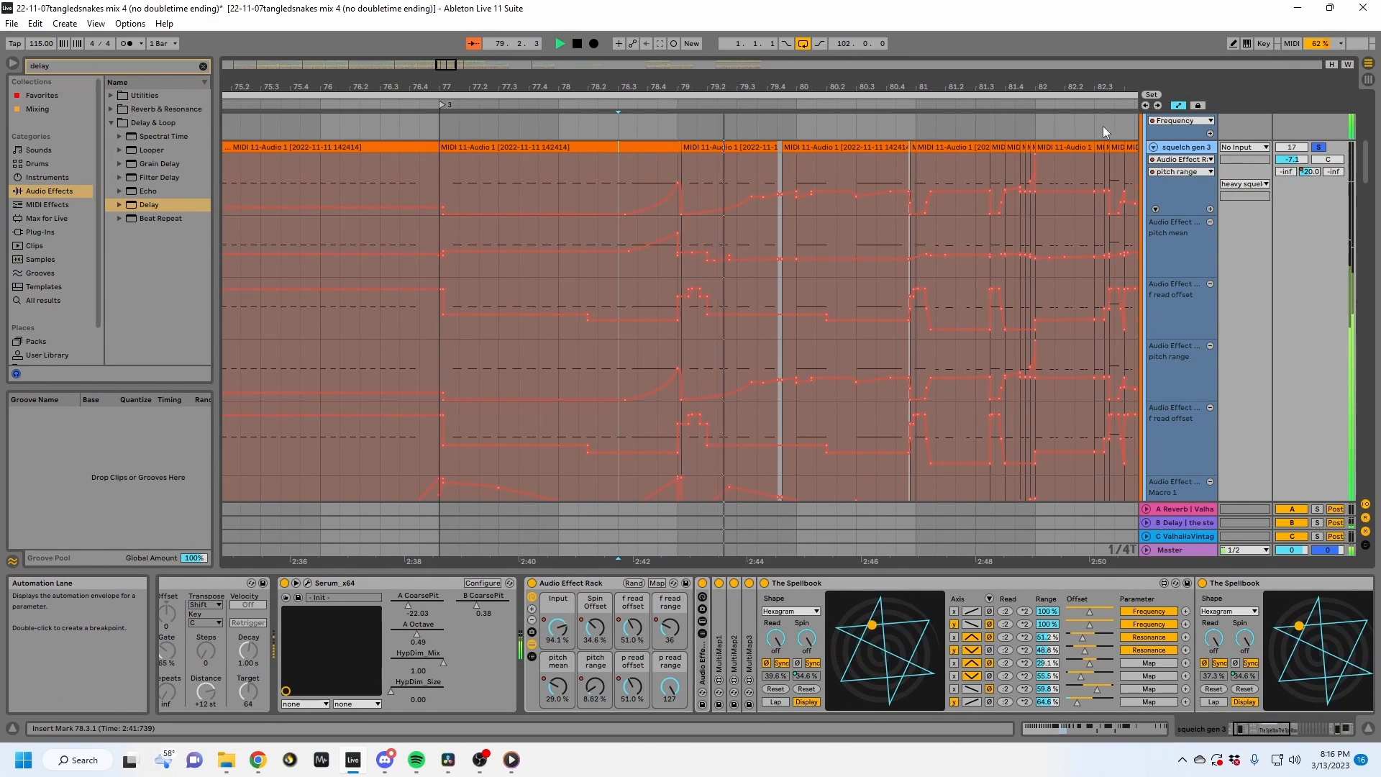
pyautogui.press('space')
# Play from 78.3.1 with the Input macro's envelope shown, and unsolo squelch gen 3.
pyautogui.click(565, 632)
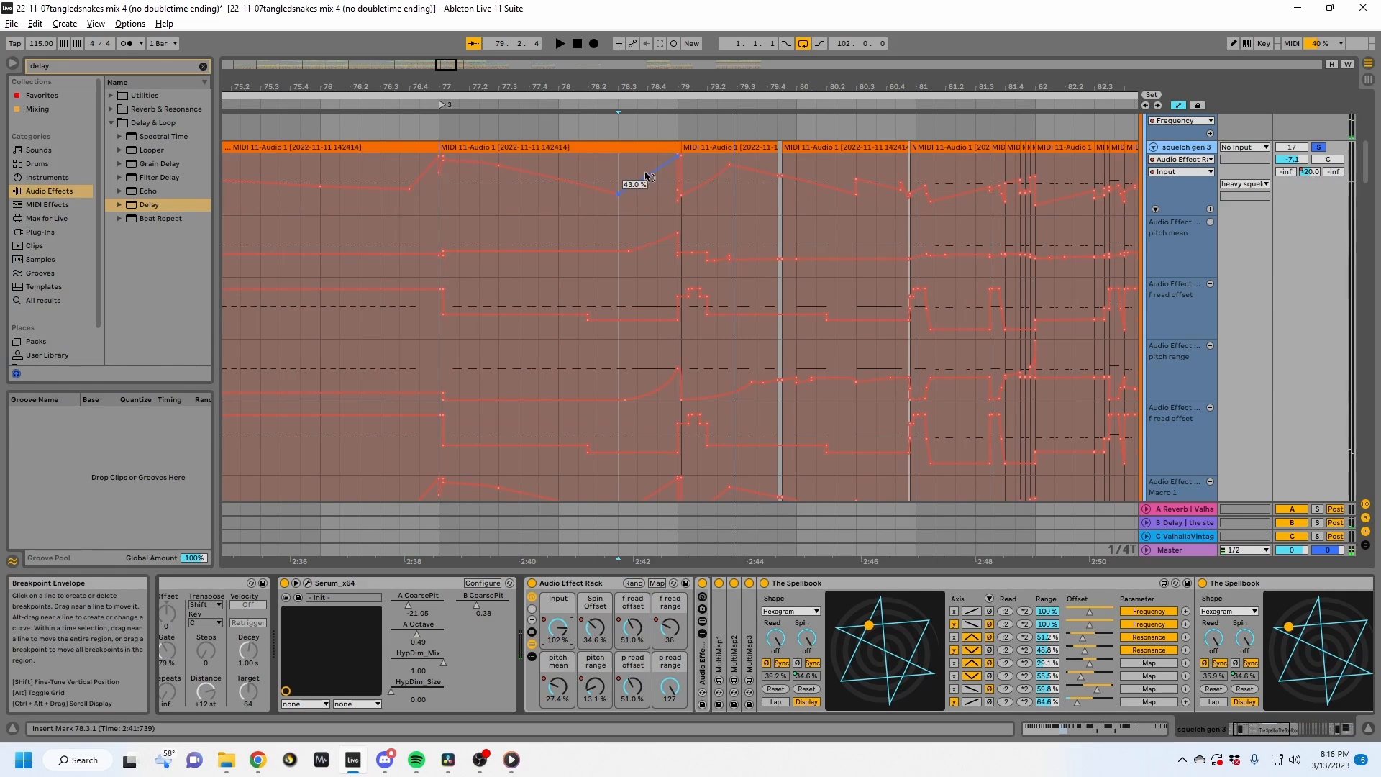
pyautogui.press('space')
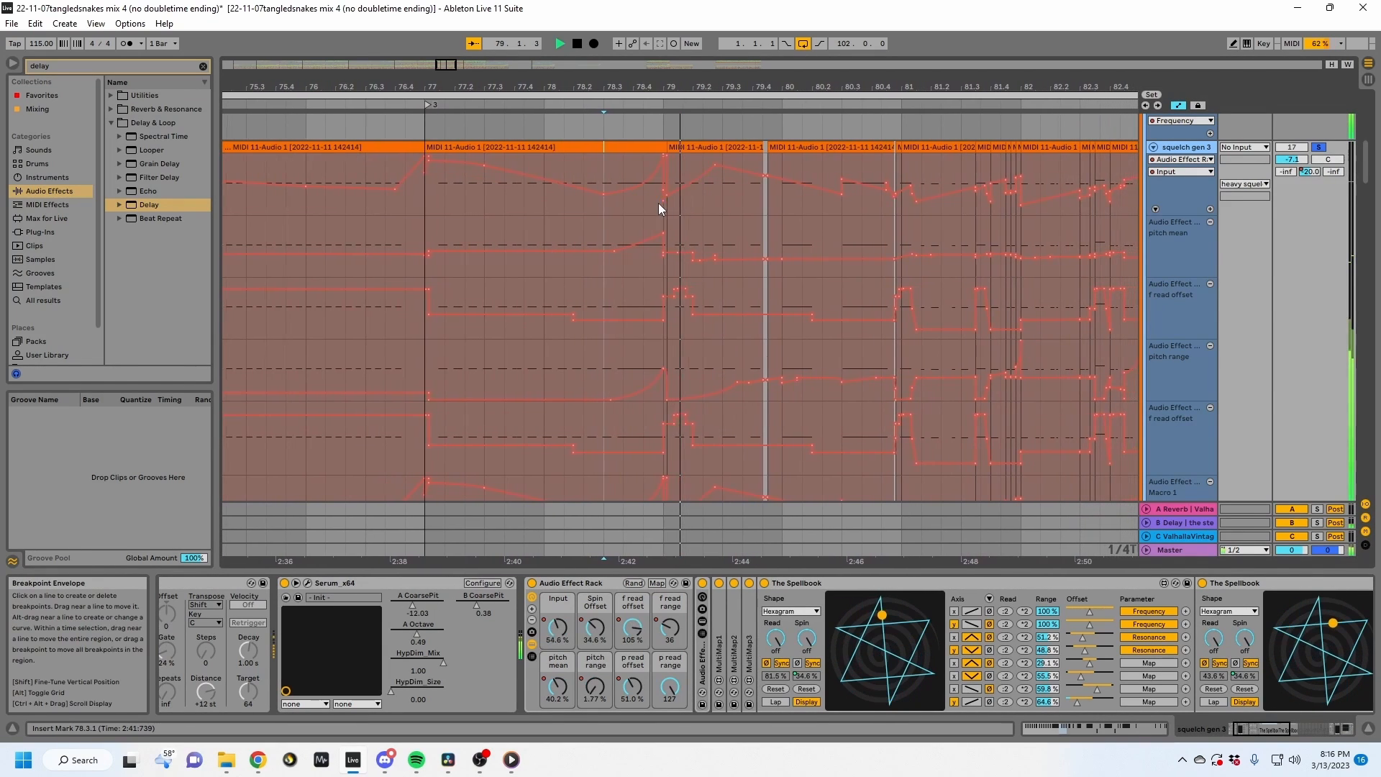
pyautogui.click(1326, 159)
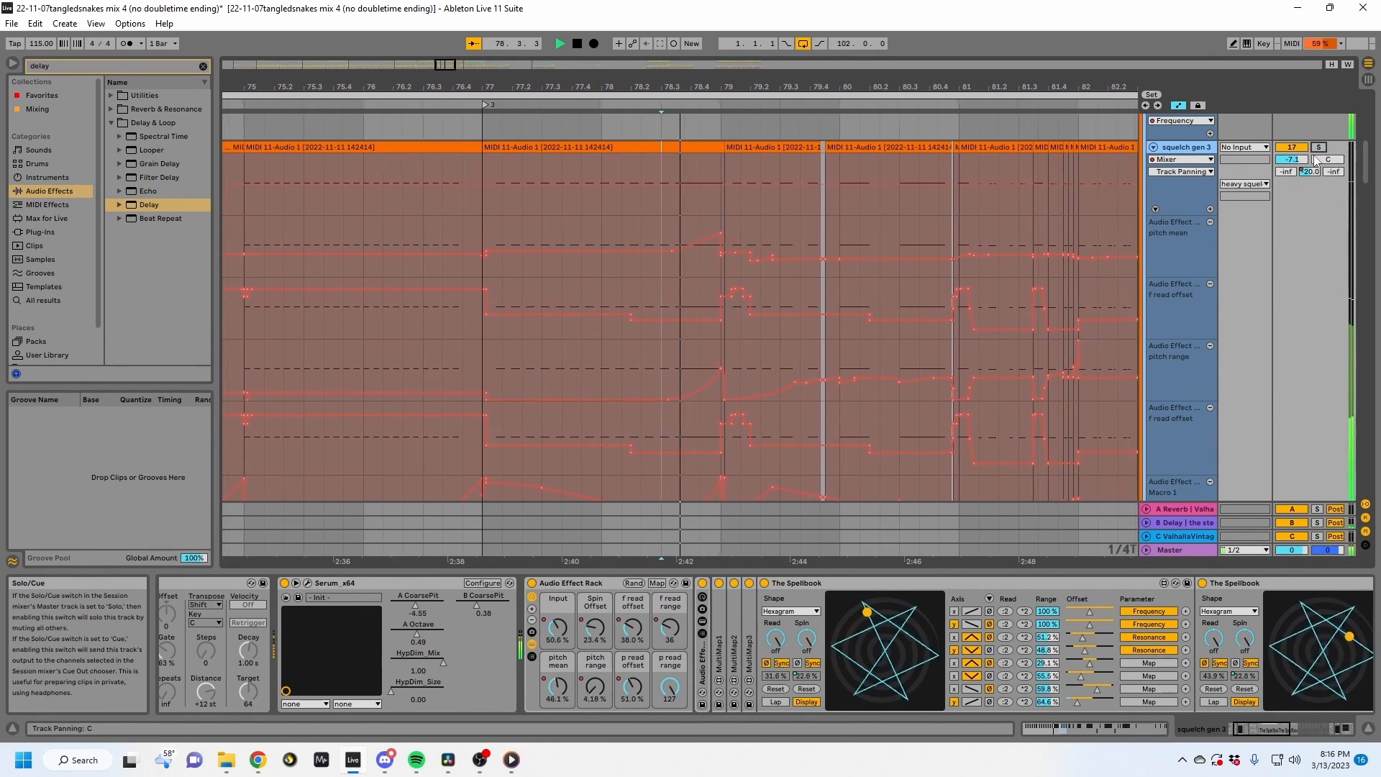
pyautogui.click(563, 640)
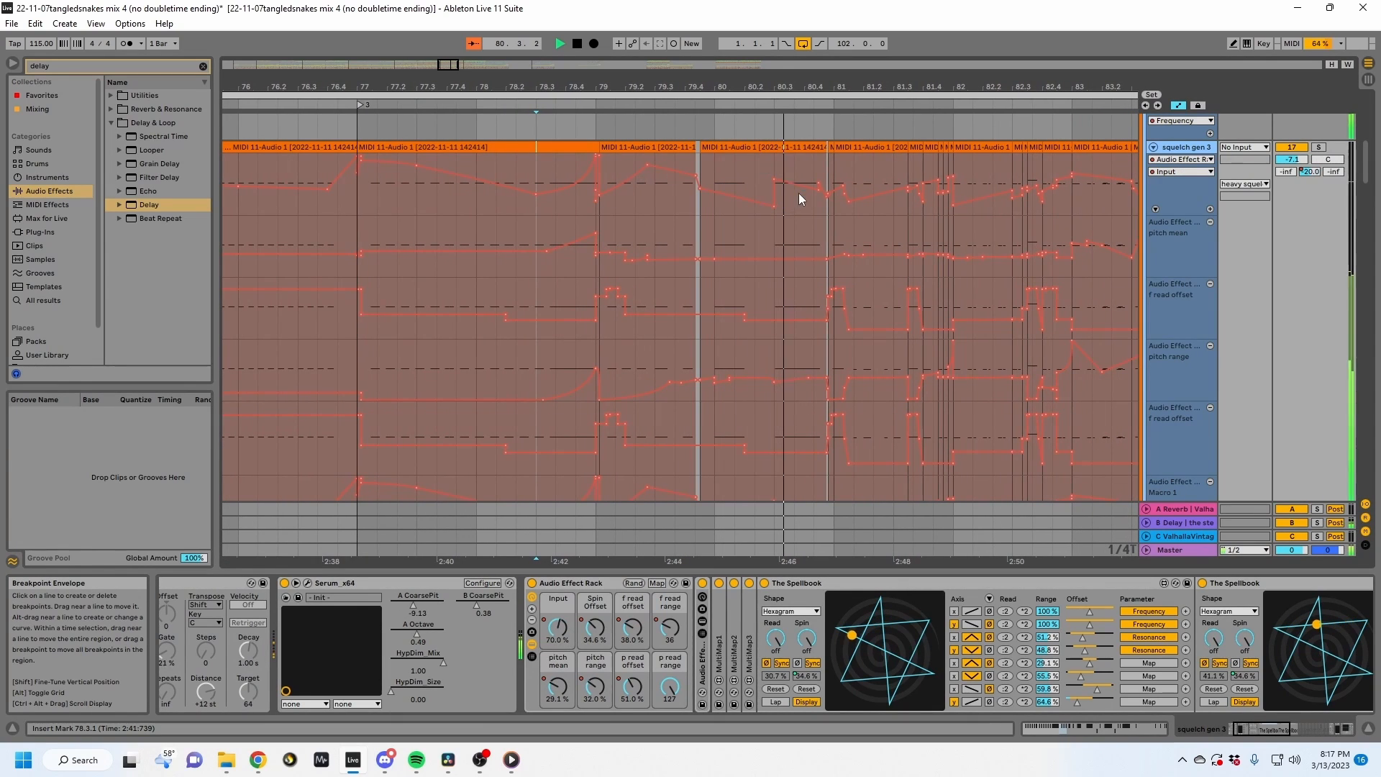
# Follow the Input envelope through bars 81 to 84, repeatedly playing squelch gen 3 from around 82.1.1.
pyautogui.moveTo(891, 181); pyautogui.dragTo(893, 167)
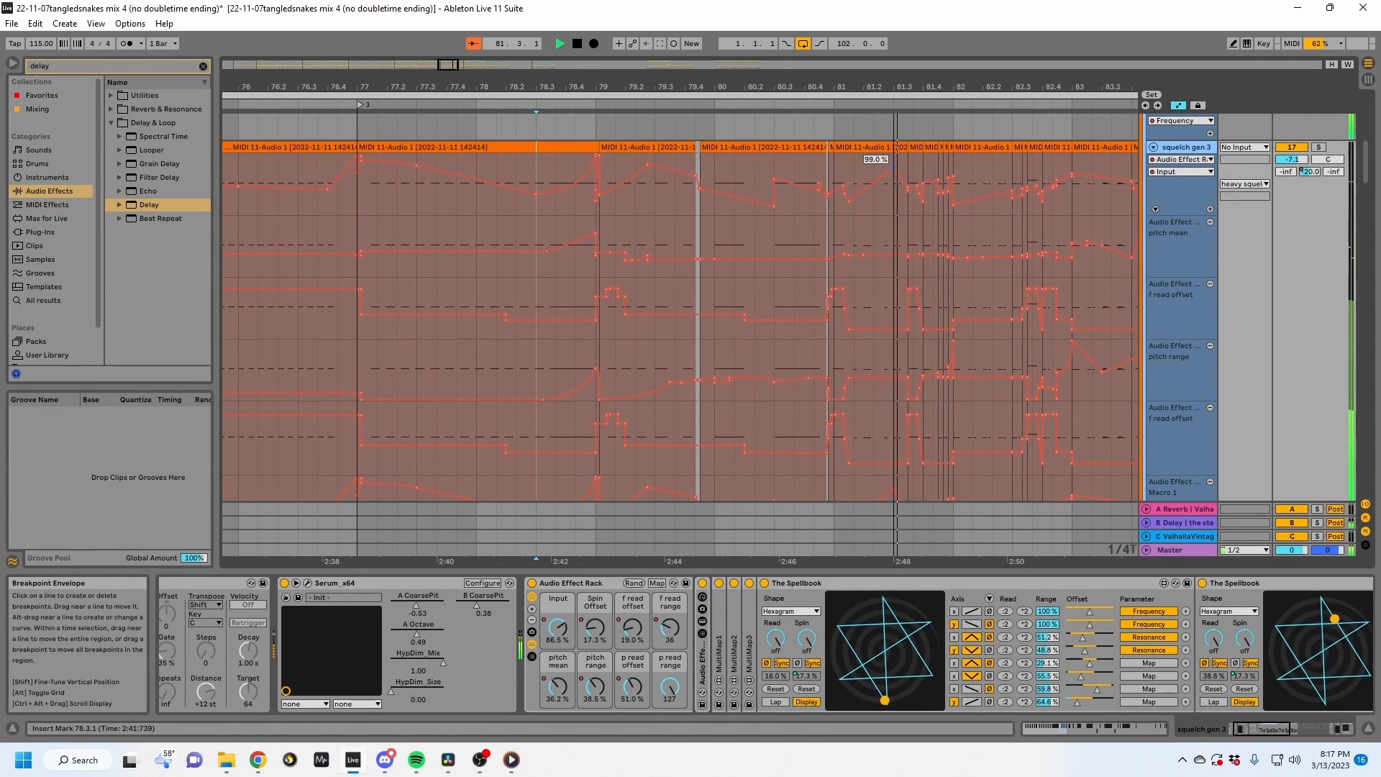
pyautogui.moveTo(973, 87); pyautogui.dragTo(645, 91)
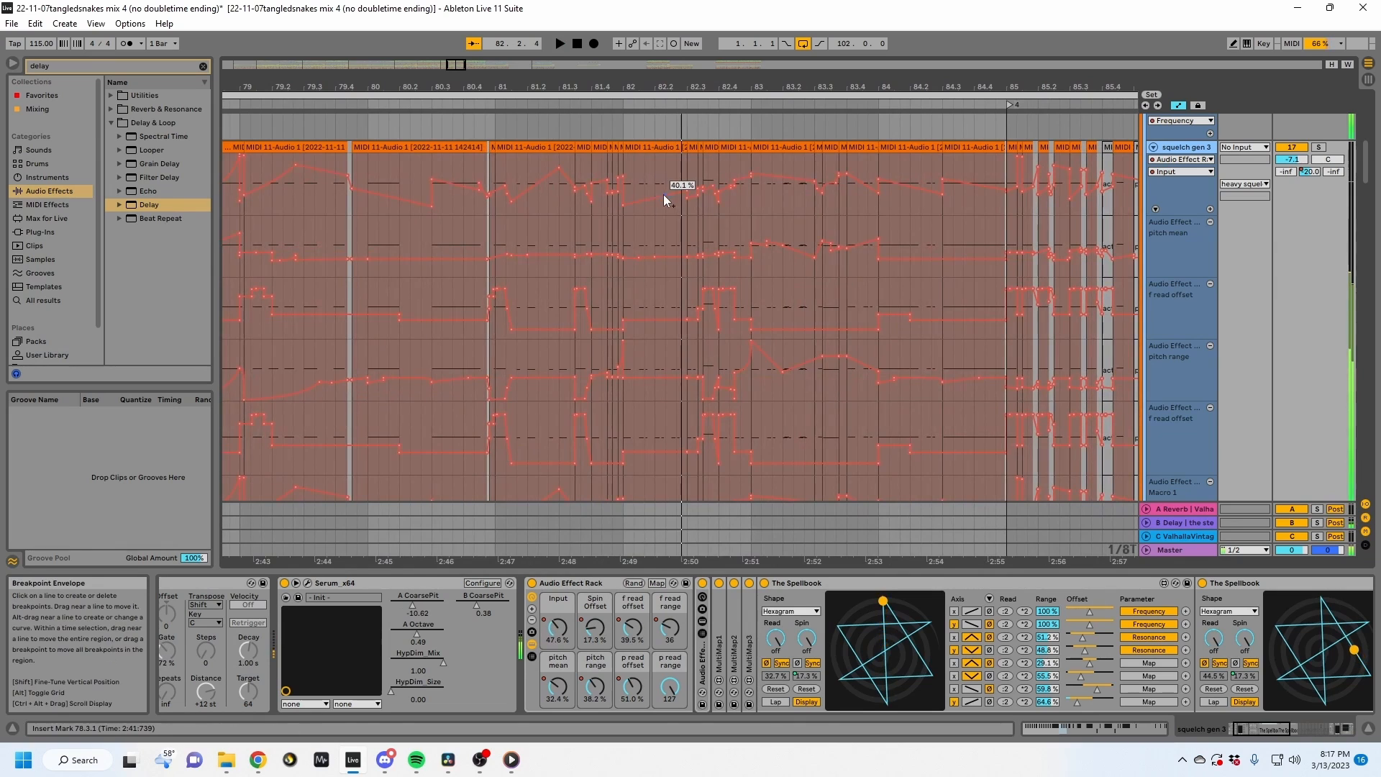
pyautogui.press('space')
pyautogui.press('space')
pyautogui.moveTo(656, 197); pyautogui.dragTo(654, 165)
pyautogui.click(628, 163)
pyautogui.press('space')
pyautogui.press('space')
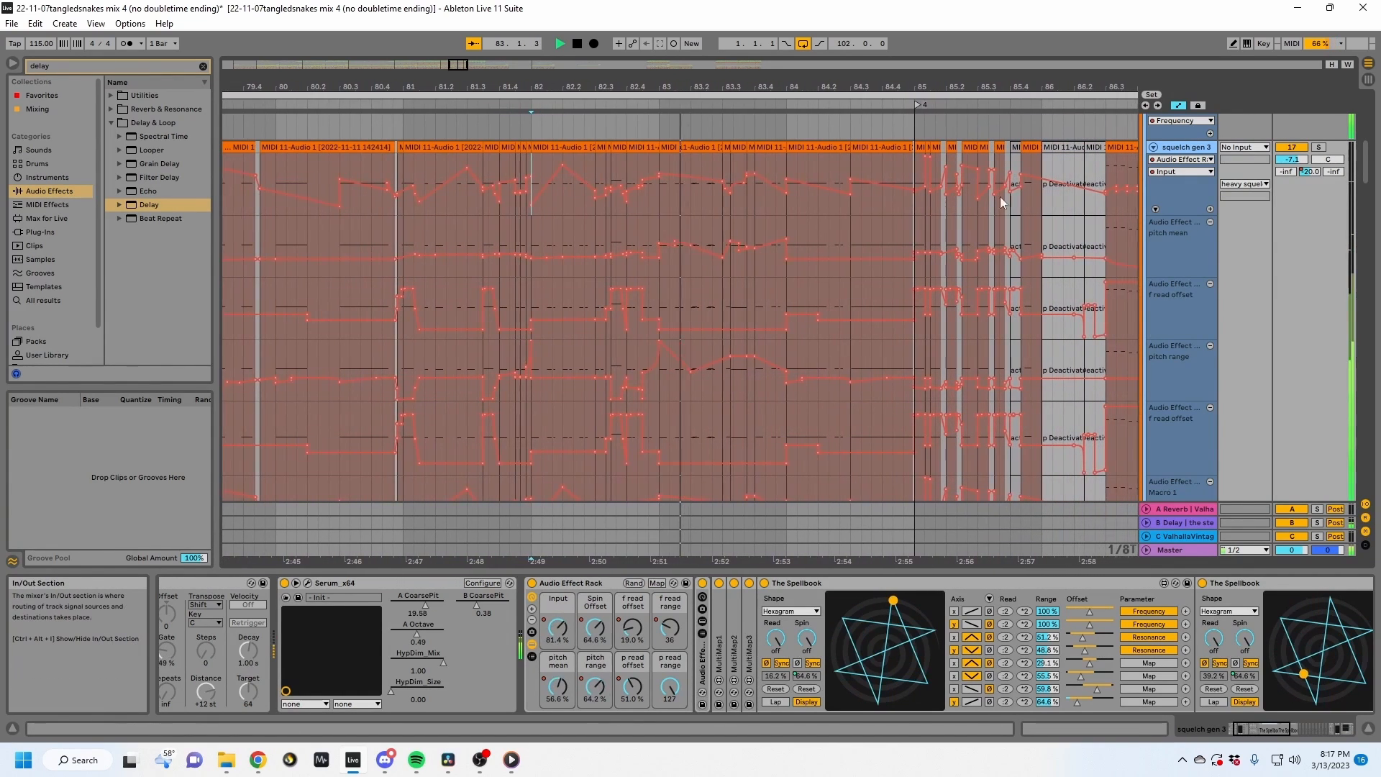
pyautogui.press('space')
pyautogui.press('space')
pyautogui.moveTo(665, 180); pyautogui.dragTo(664, 196)
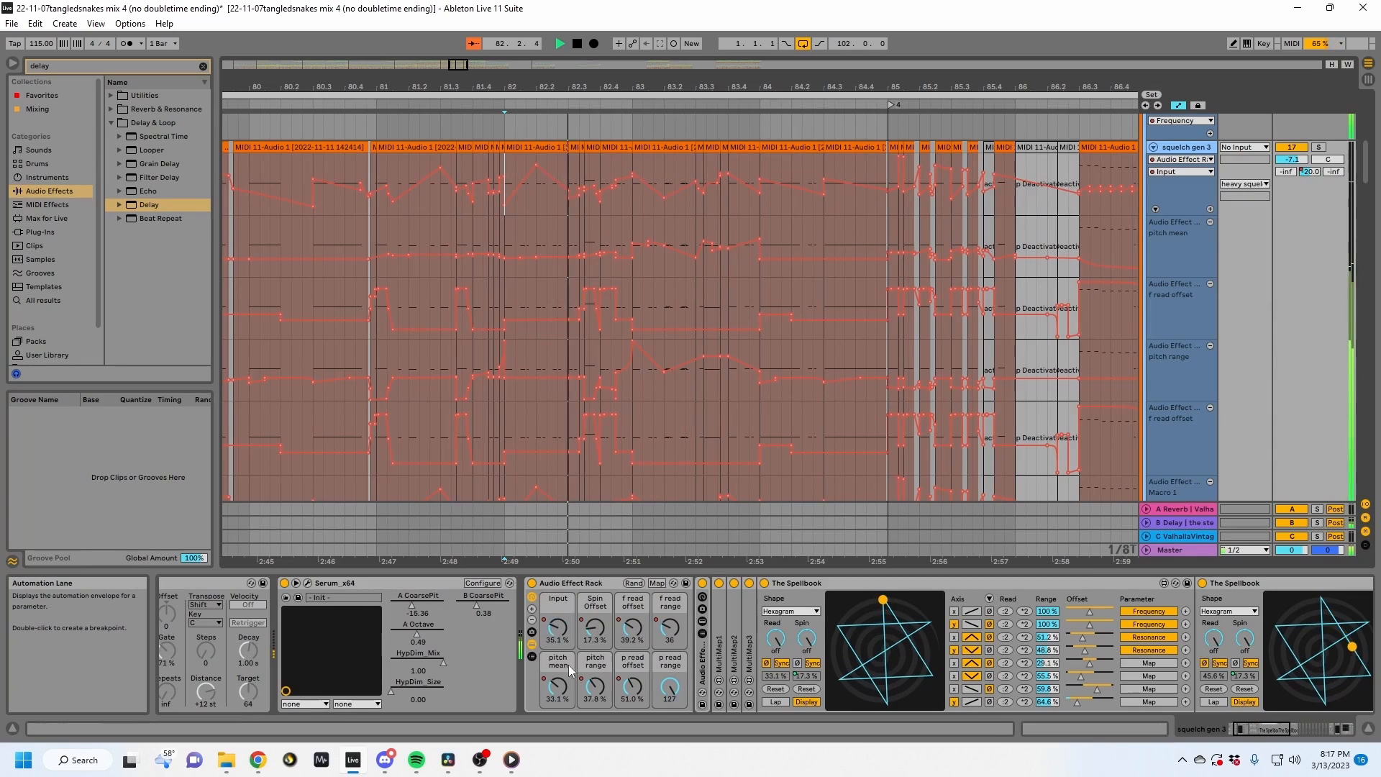
# Show the Spin Offset envelope, restore the overridden automation and move the insertion mark to 85.1.1.
pyautogui.click(594, 627)
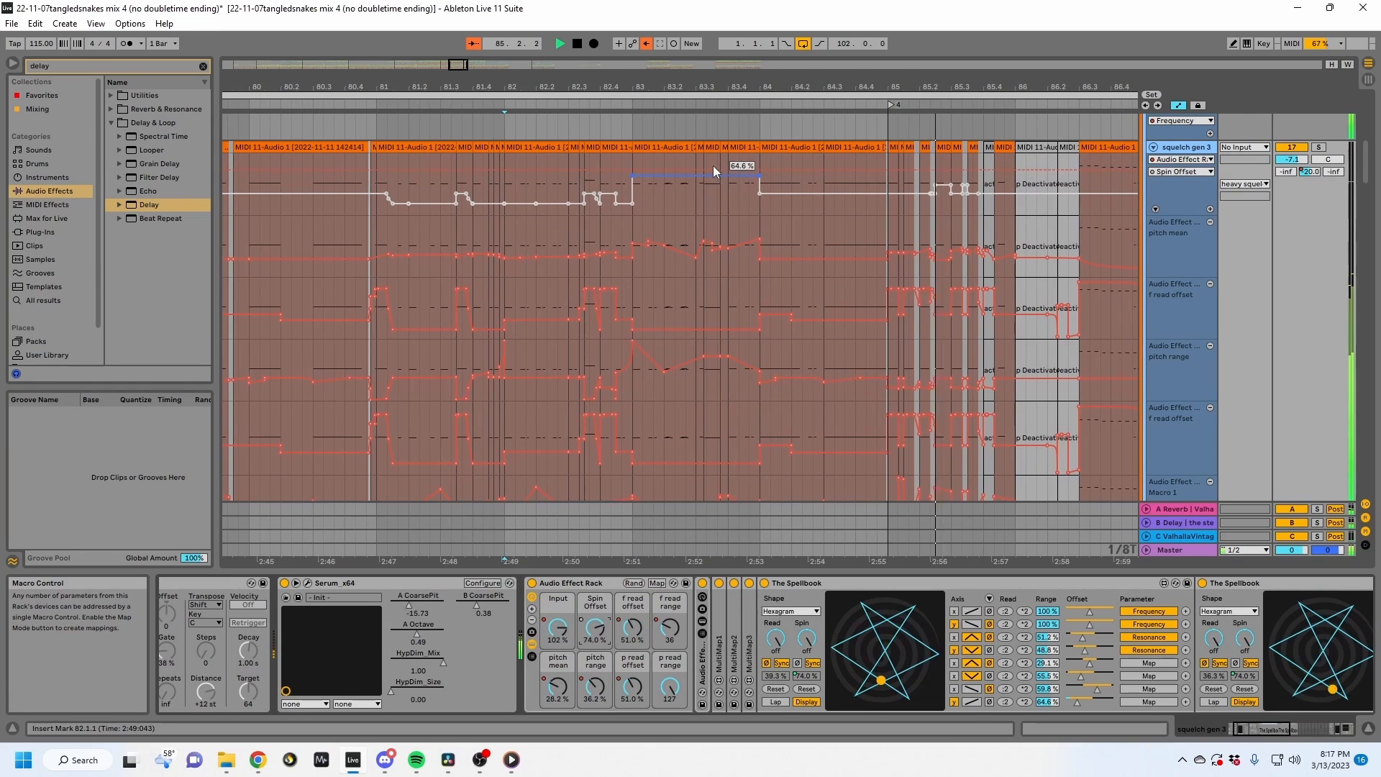
pyautogui.click(648, 45)
pyautogui.click(922, 165)
pyautogui.click(889, 163)
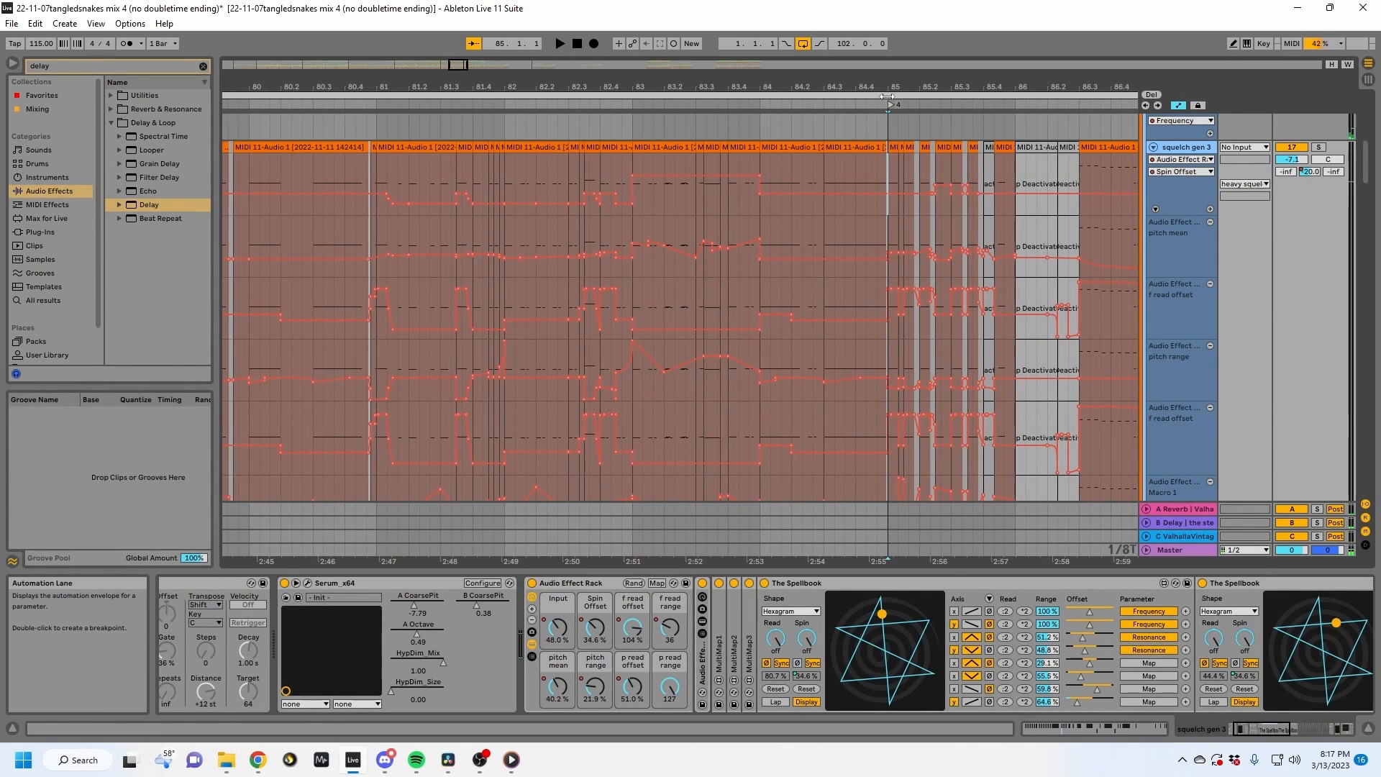
# Hide the automation lanes and return the insertion mark to 77.1.1 in squelch gen 3.
pyautogui.moveTo(888, 86); pyautogui.dragTo(888, 64)
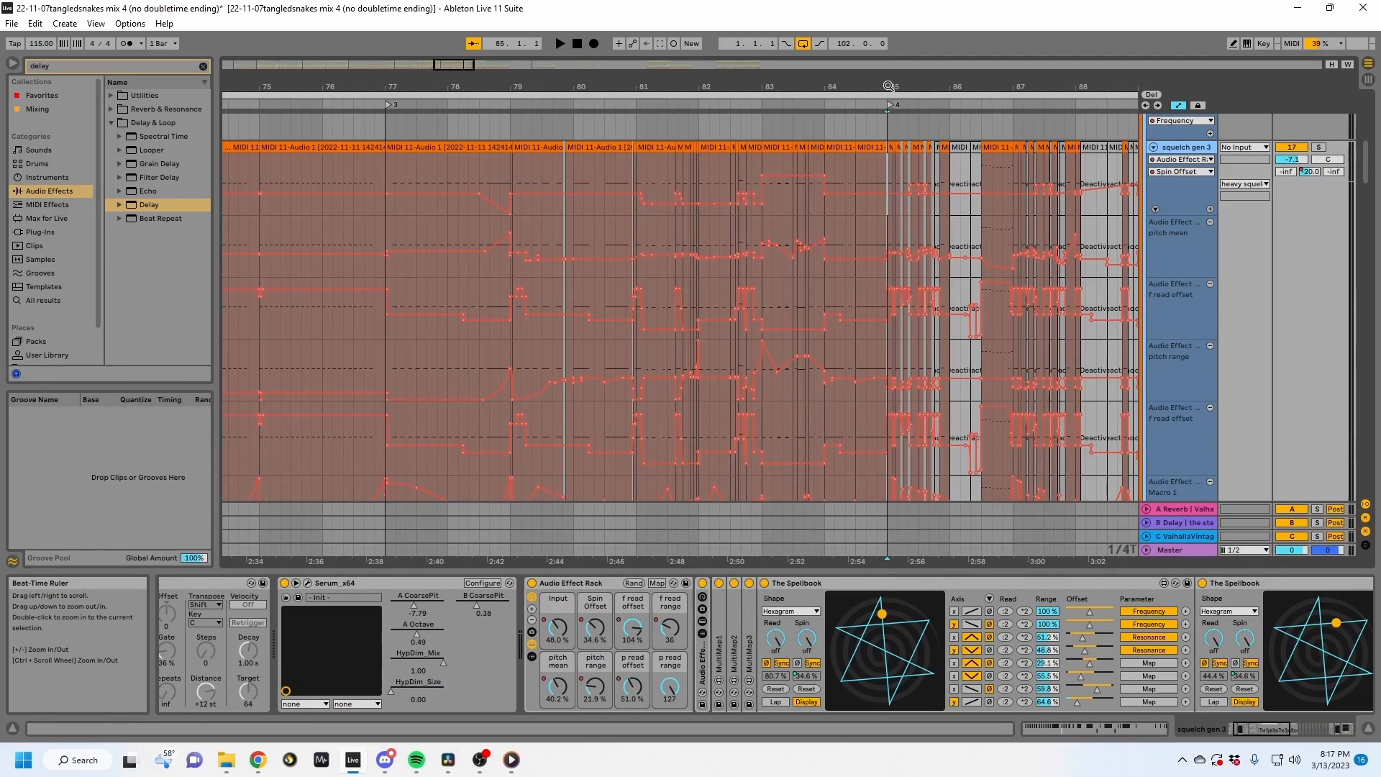
pyautogui.moveTo(889, 87)
pyautogui.mouseDown()
pyautogui.moveTo(889, 101)
pyautogui.moveTo(900, 70)
pyautogui.mouseUp()
pyautogui.press('a')
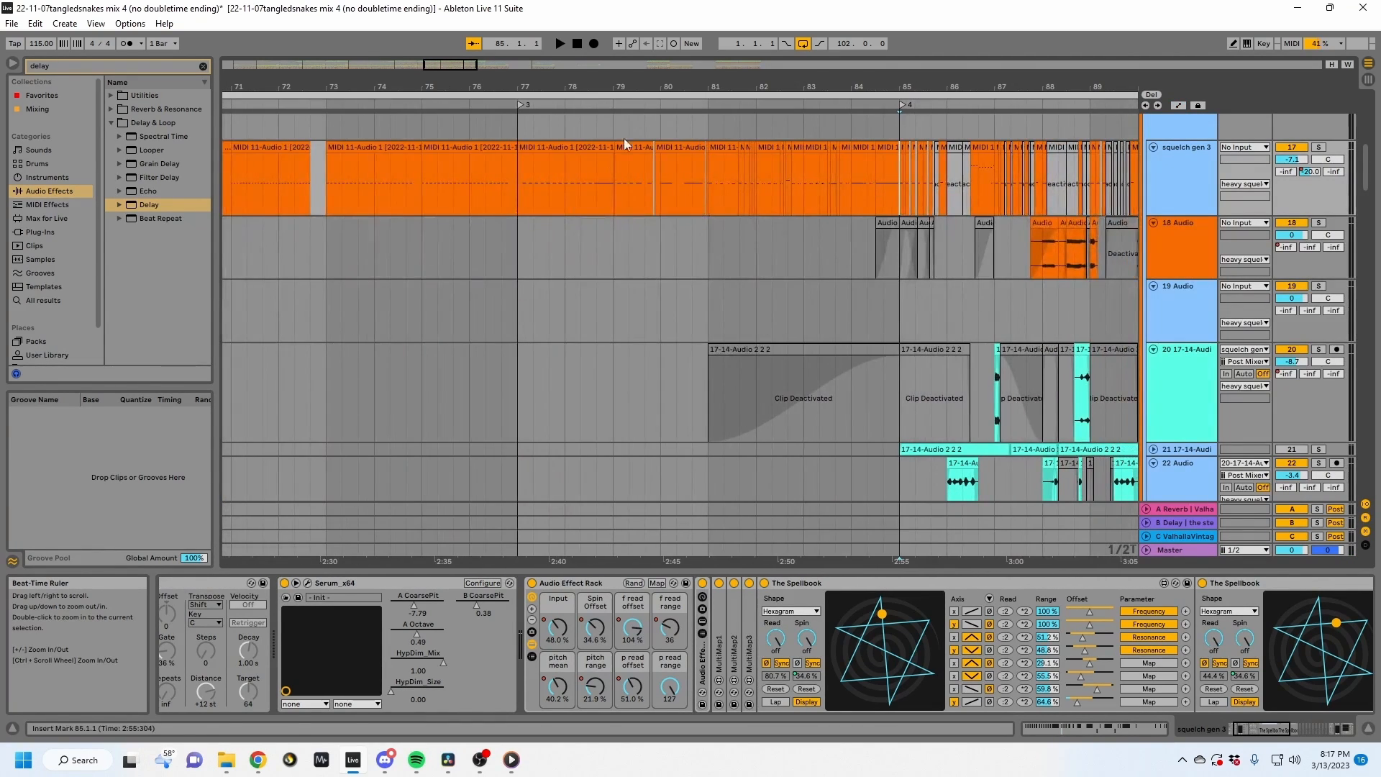
pyautogui.click(502, 189)
pyautogui.click(513, 190)
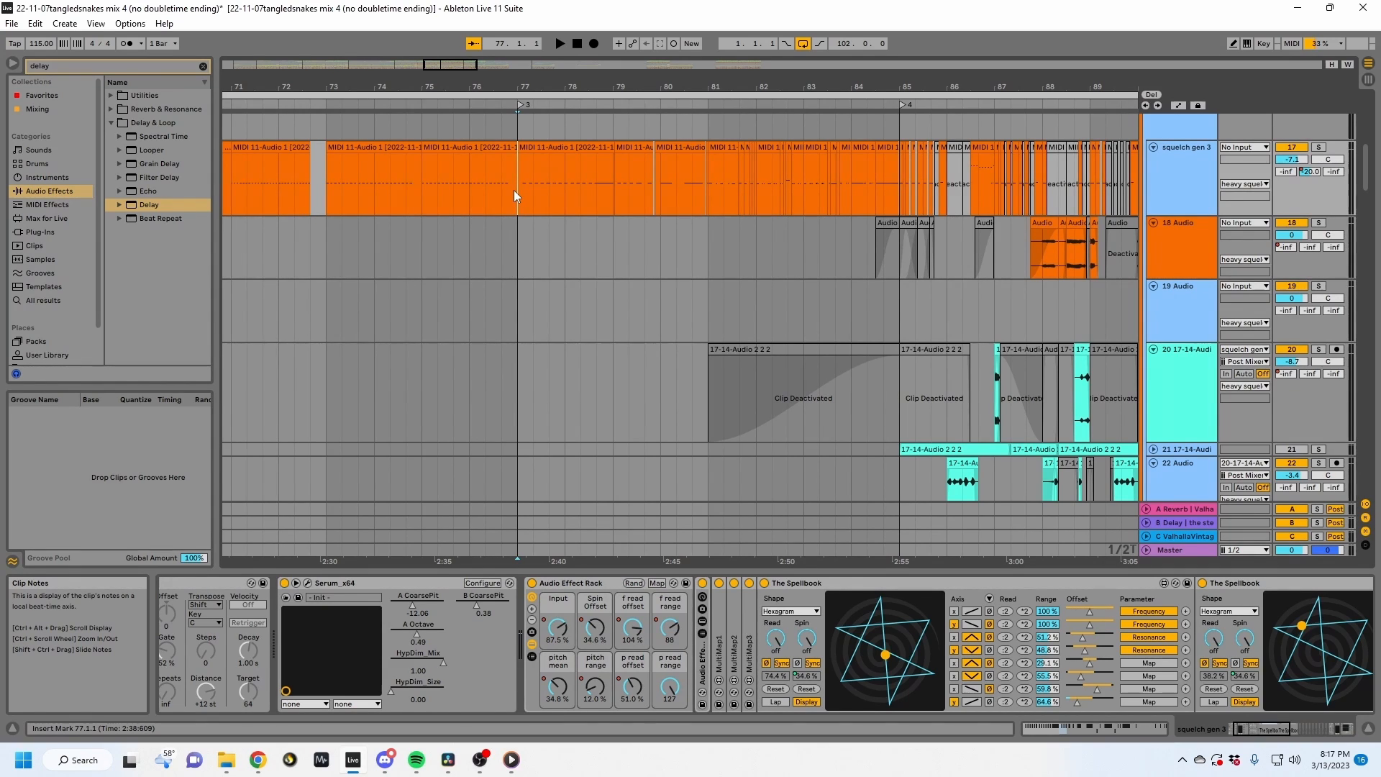
pyautogui.moveTo(527, 86); pyautogui.dragTo(338, 65)
# Fold the Spellbook devices in squelch gen 3's chain and clear the browser search.
pyautogui.click(845, 584)
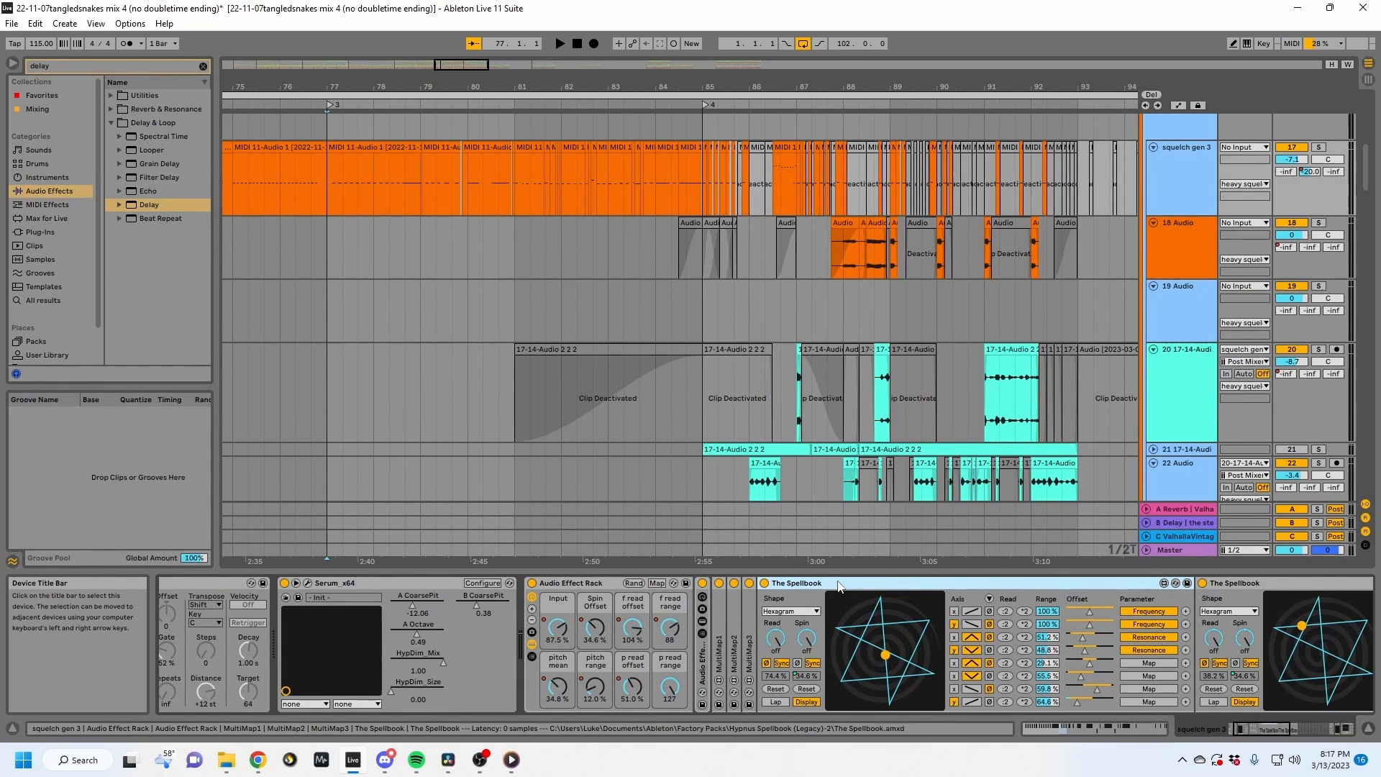
pyautogui.doubleClick(839, 584)
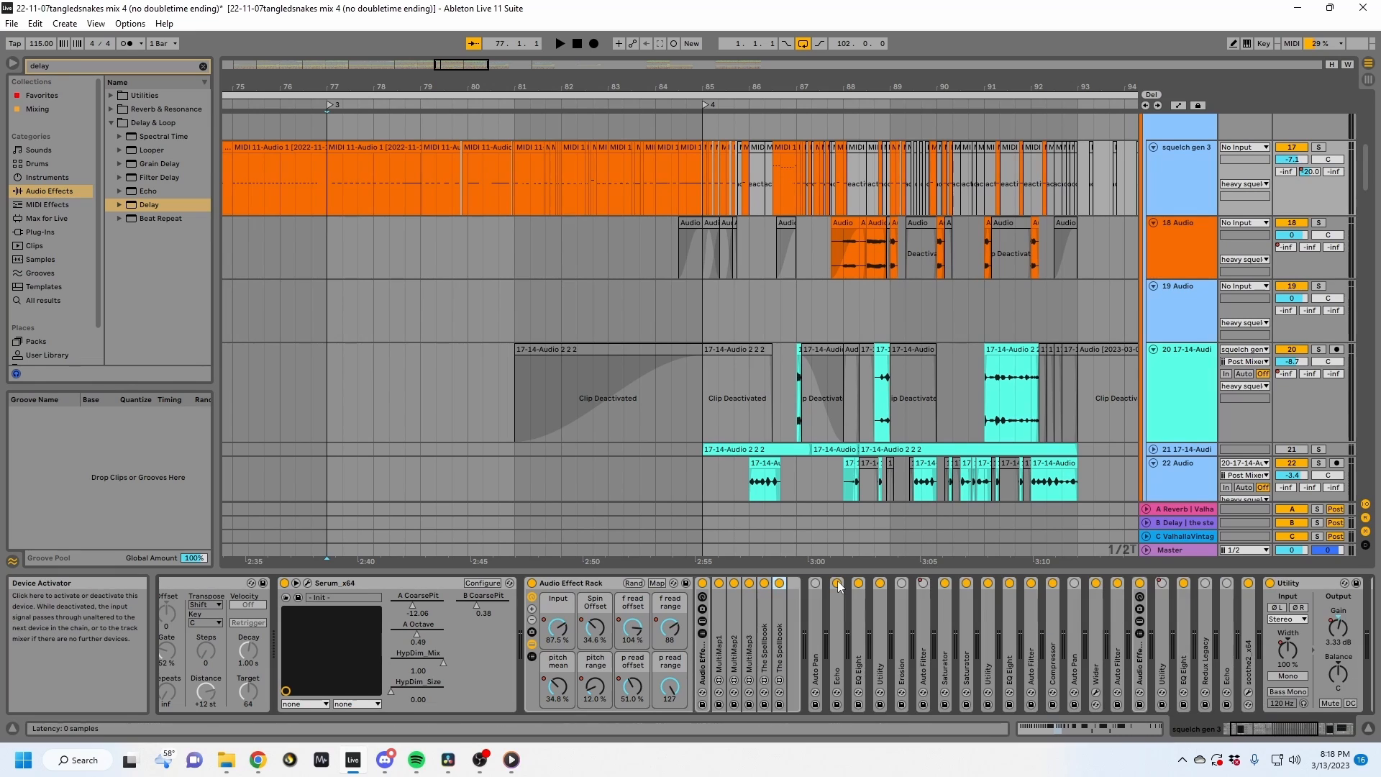
pyautogui.moveTo(54, 66); pyautogui.dragTo(0, 70)
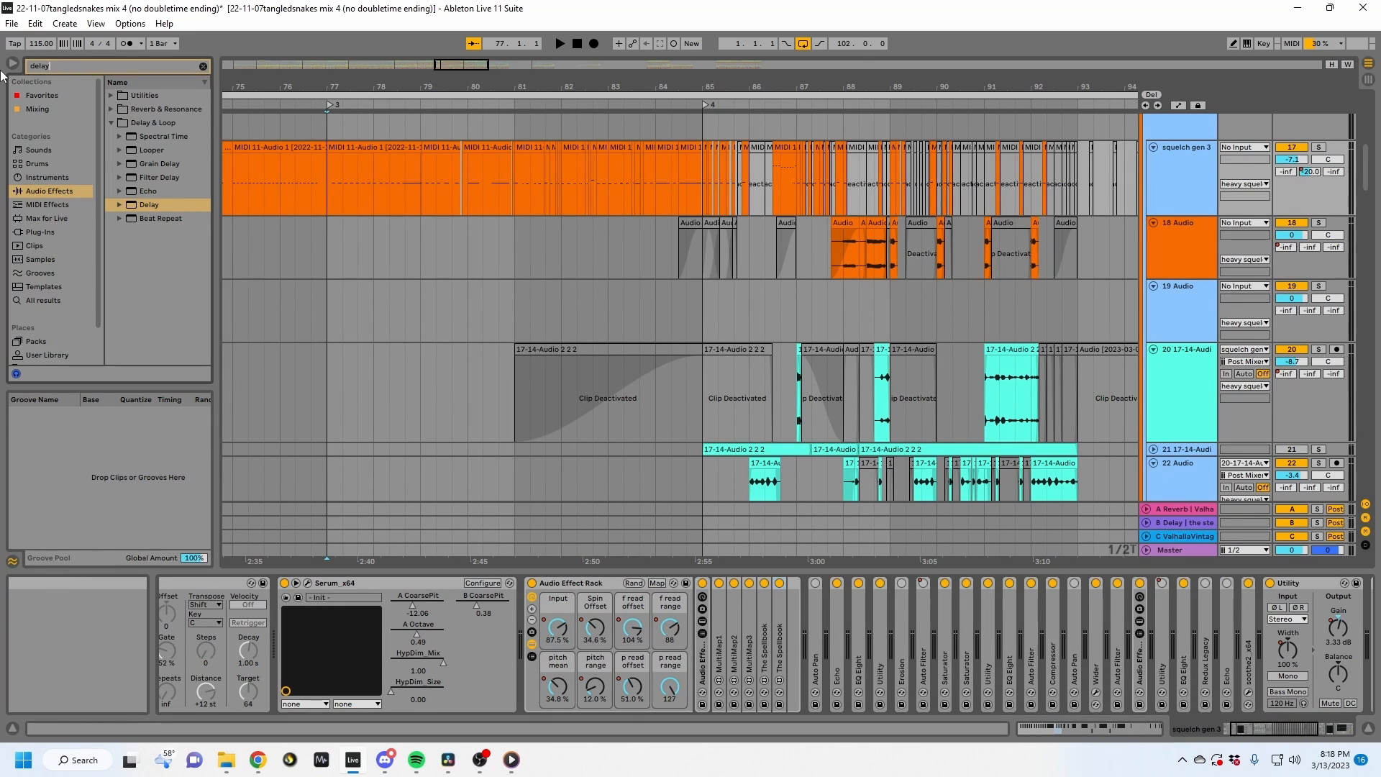
pyautogui.click(203, 66)
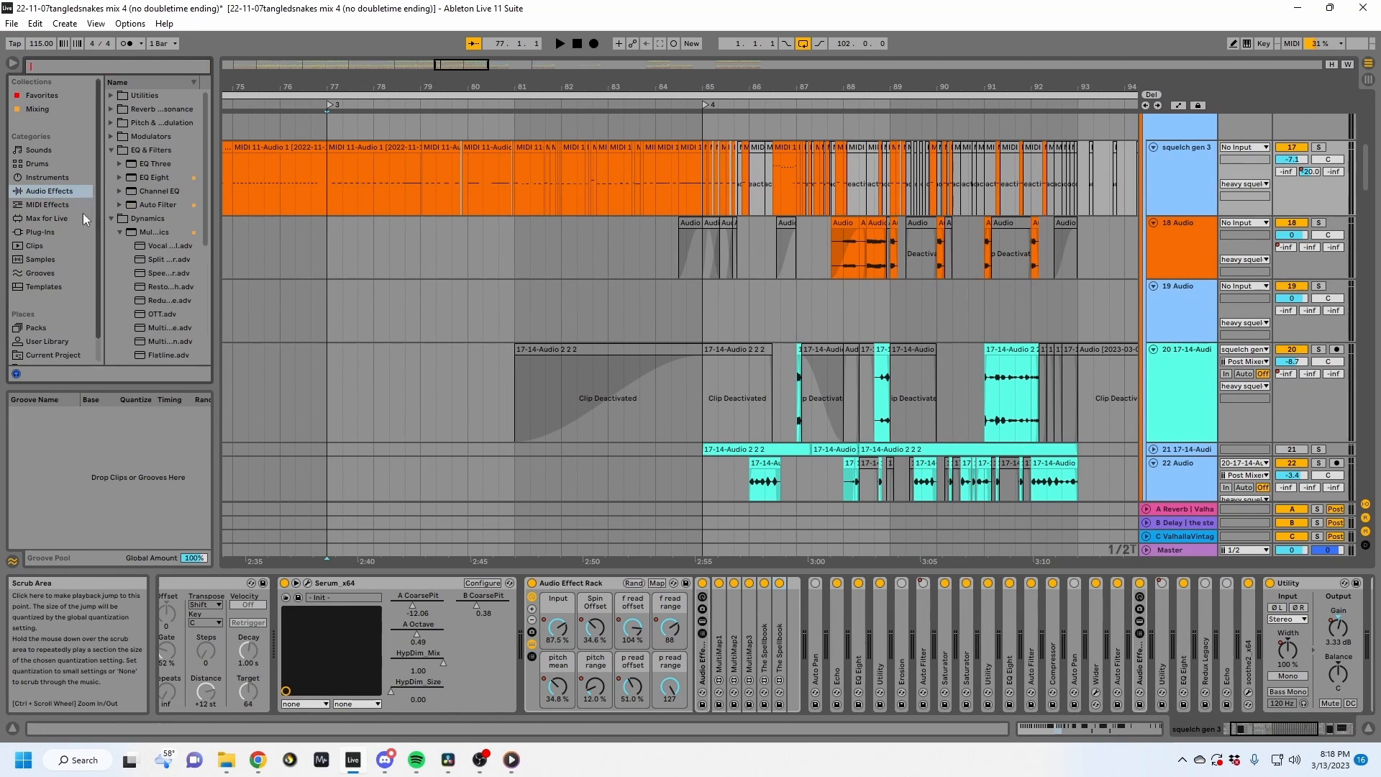
# Unfold the Spellbooks, expand the first one's per-axis mapping settings and examine the first axis's Readout Phase Multiplier.
pyautogui.doubleClick(771, 637)
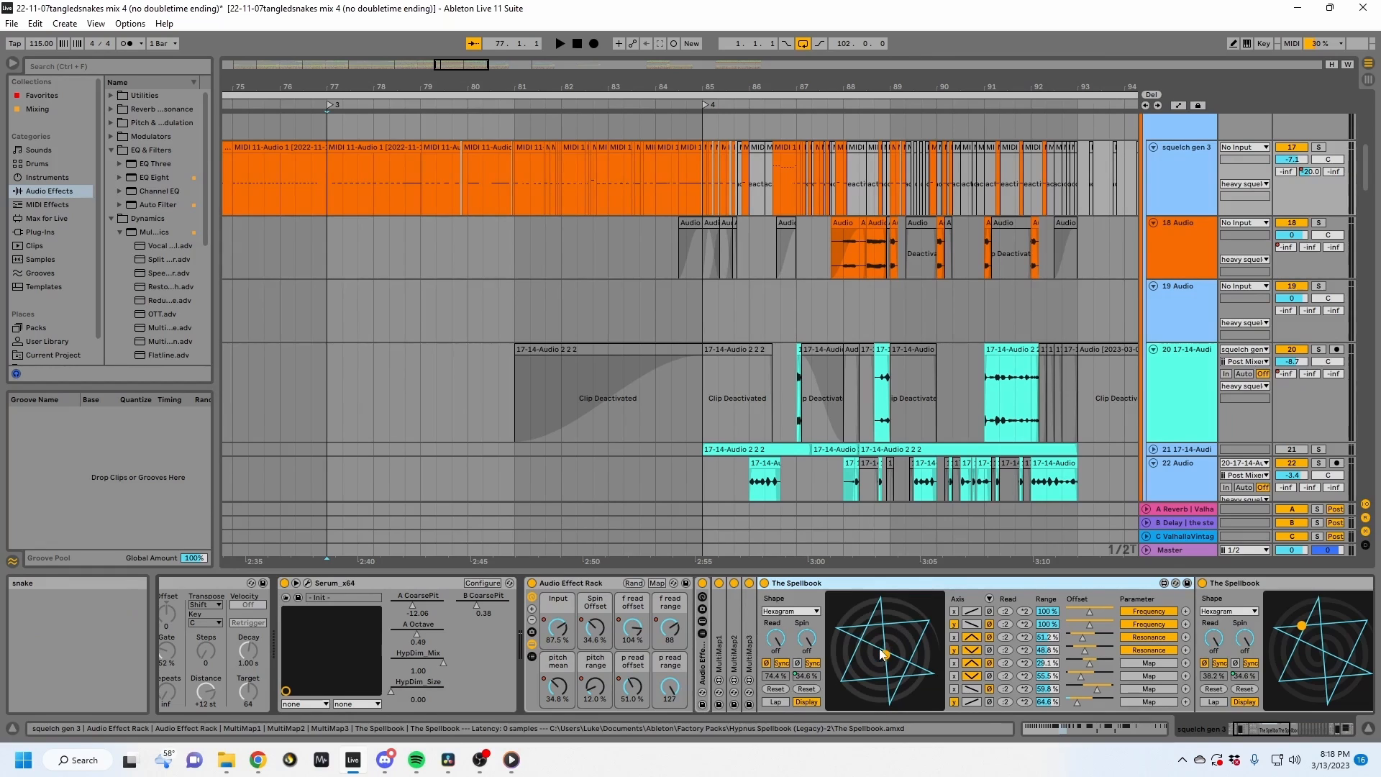
pyautogui.click(990, 600)
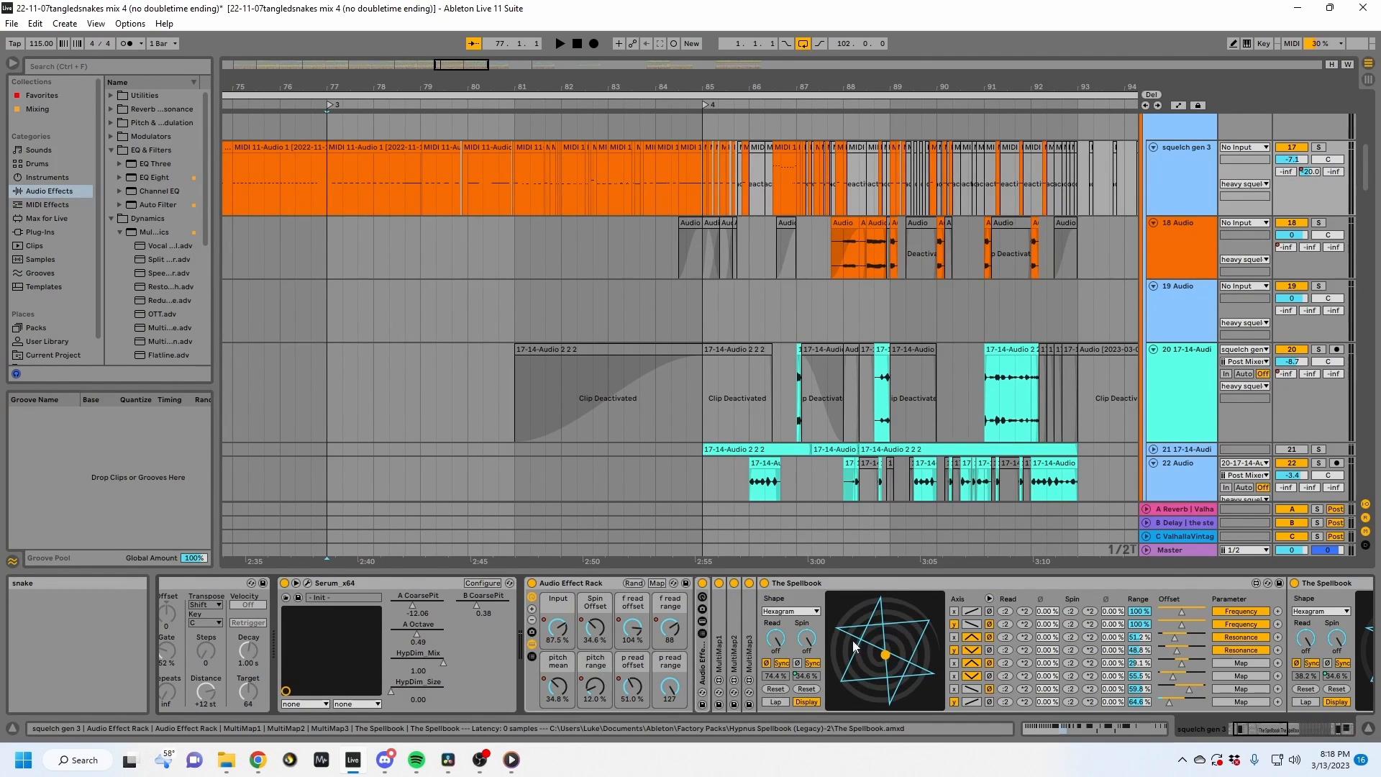
pyautogui.moveTo(1054, 614)
pyautogui.mouseDown()
pyautogui.moveTo(1048, 640)
pyautogui.moveTo(1050, 613)
pyautogui.mouseUp()
pyautogui.click(1048, 612)
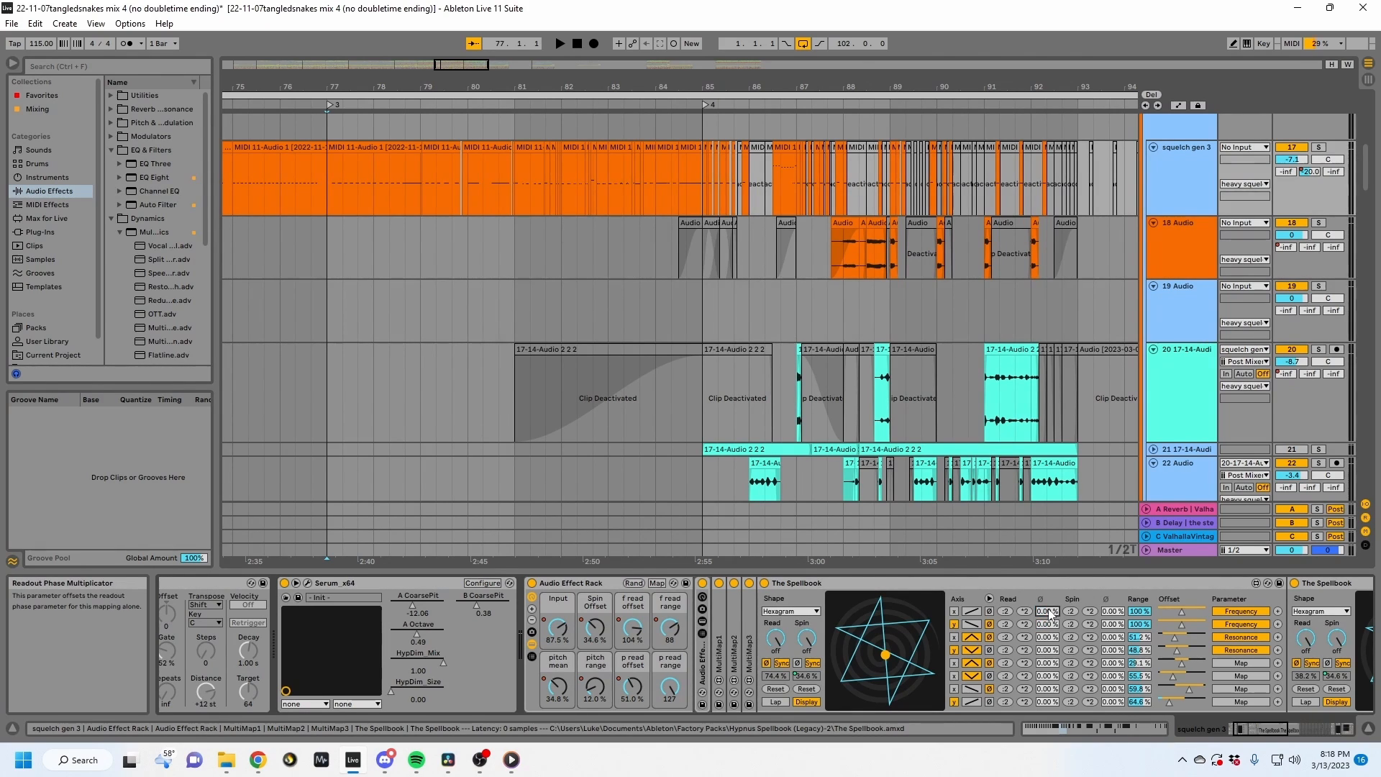
# Fold the first Spellbook and place the insertion mark at 77.1.1 in squelch gen 3.
pyautogui.doubleClick(1014, 589)
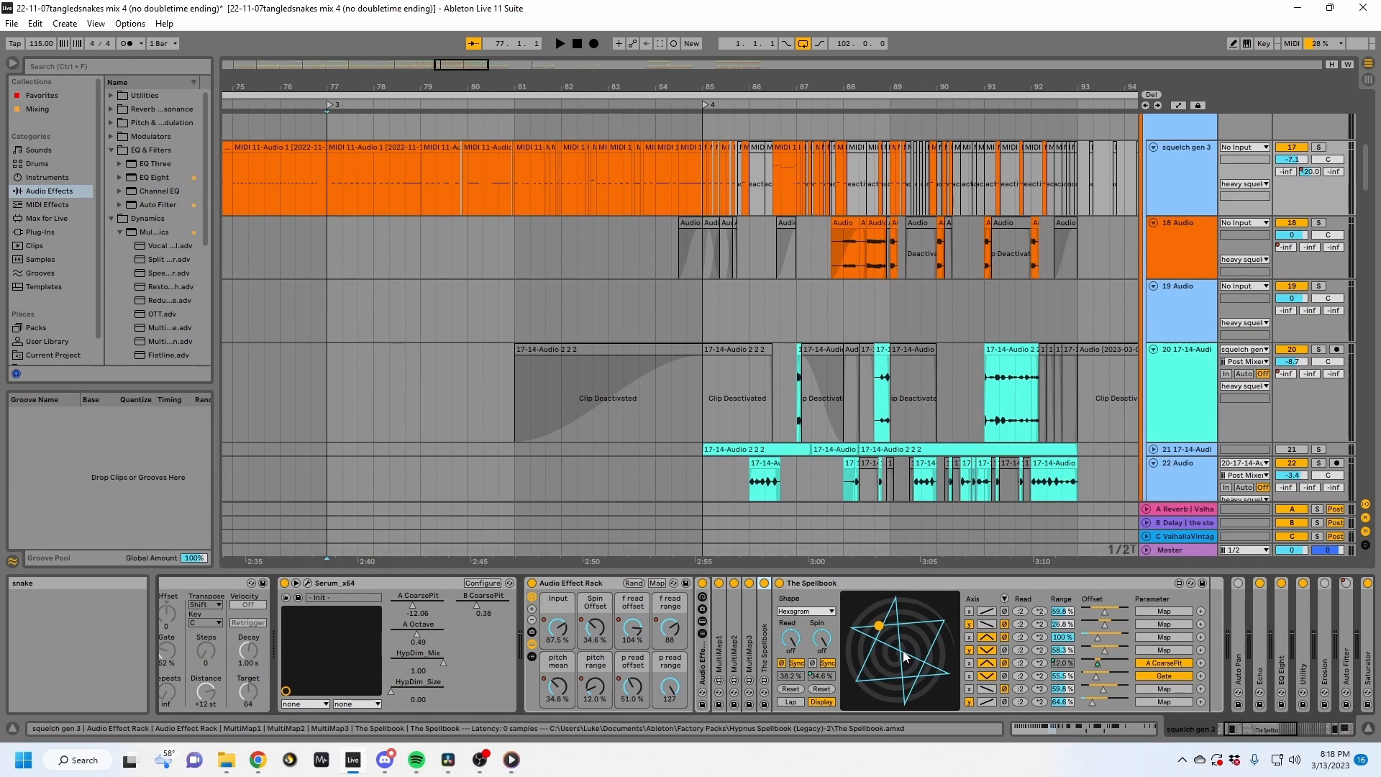
pyautogui.click(335, 182)
pyautogui.moveTo(315, 87); pyautogui.dragTo(387, 126)
pyautogui.click(409, 179)
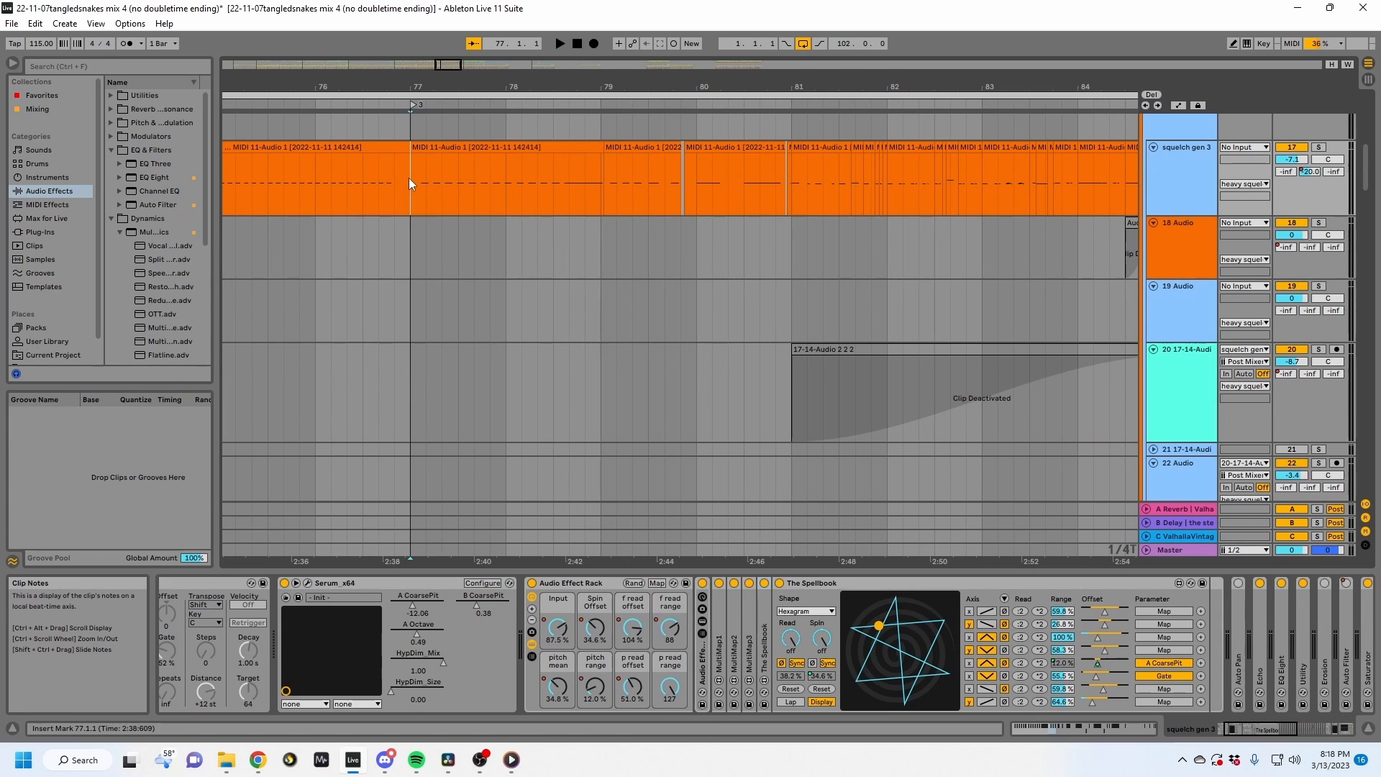
pyautogui.scroll(5, 408, 178)
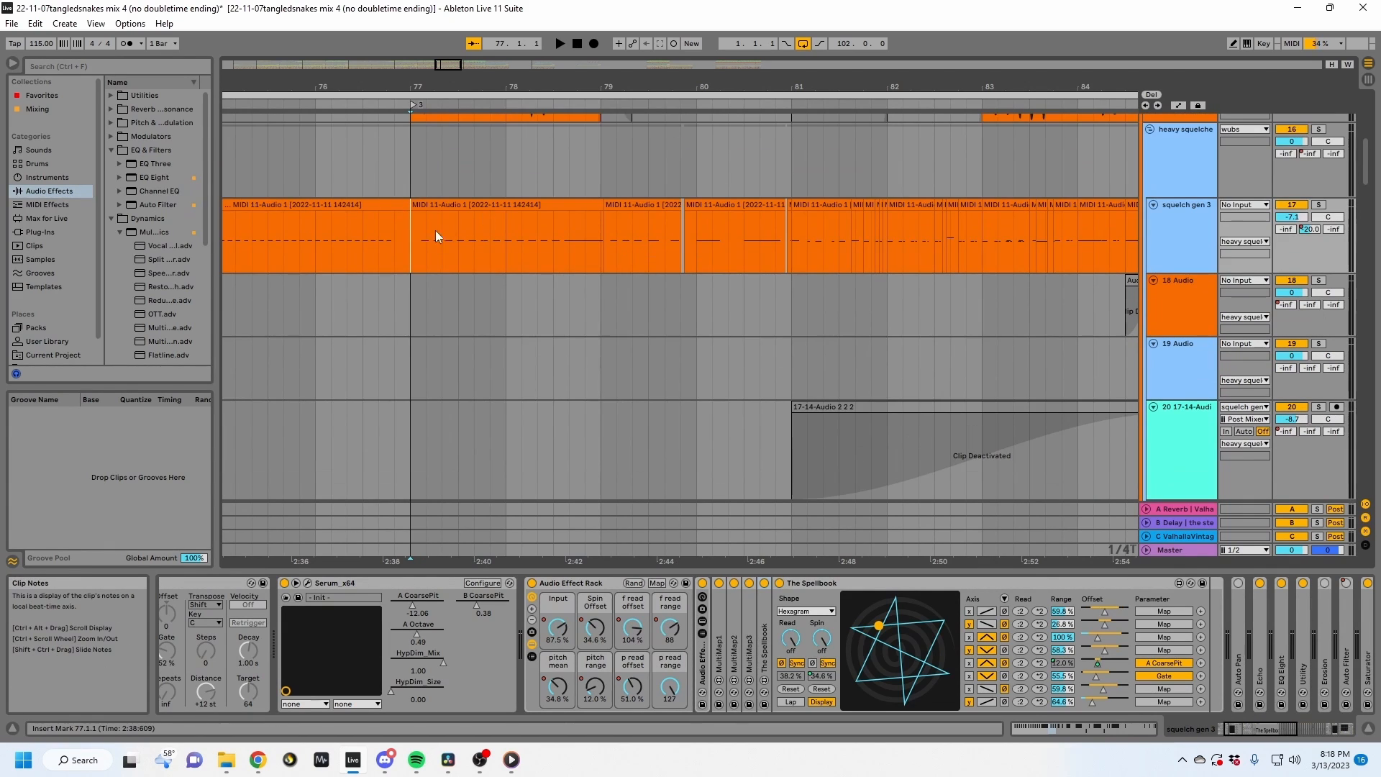